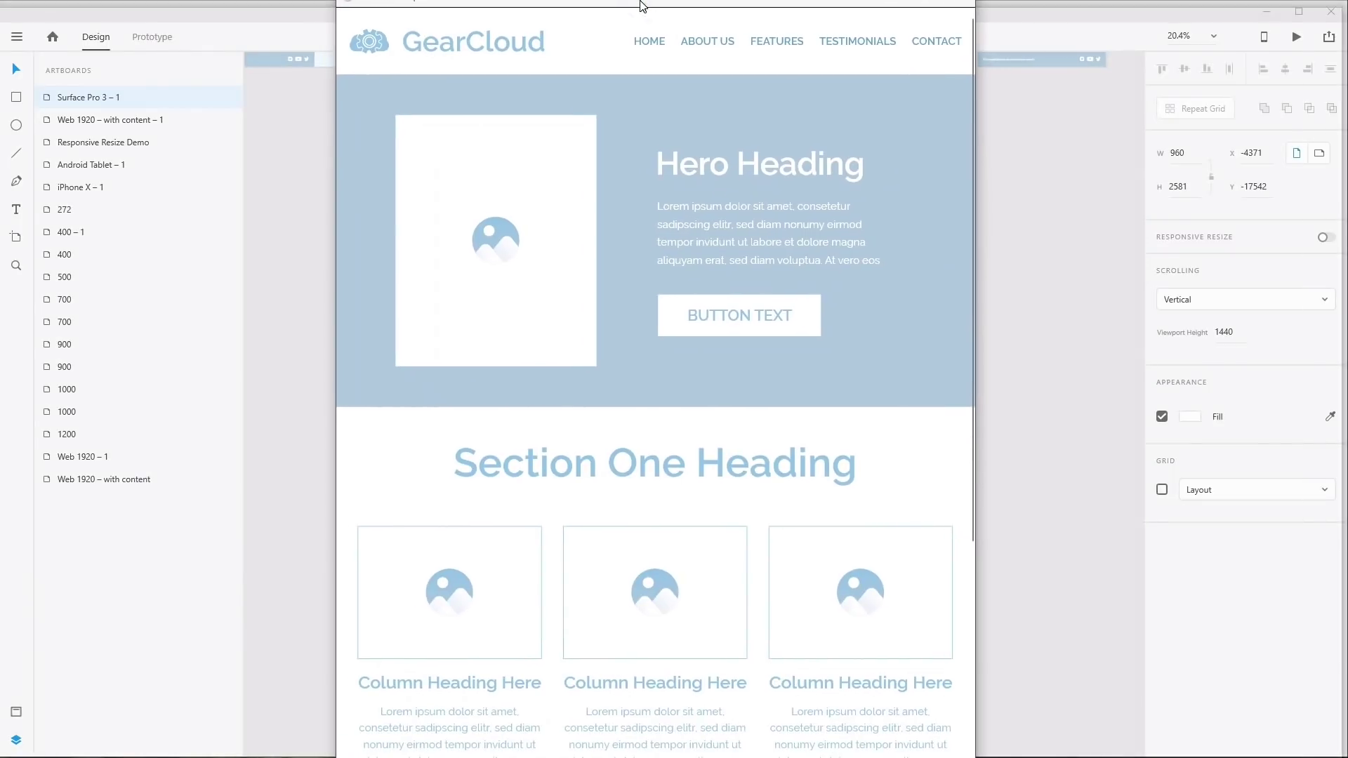
Review the tablet and phone layouts in the preview, from header to footer, and close the preview
scroll(736, 175, down, 10)
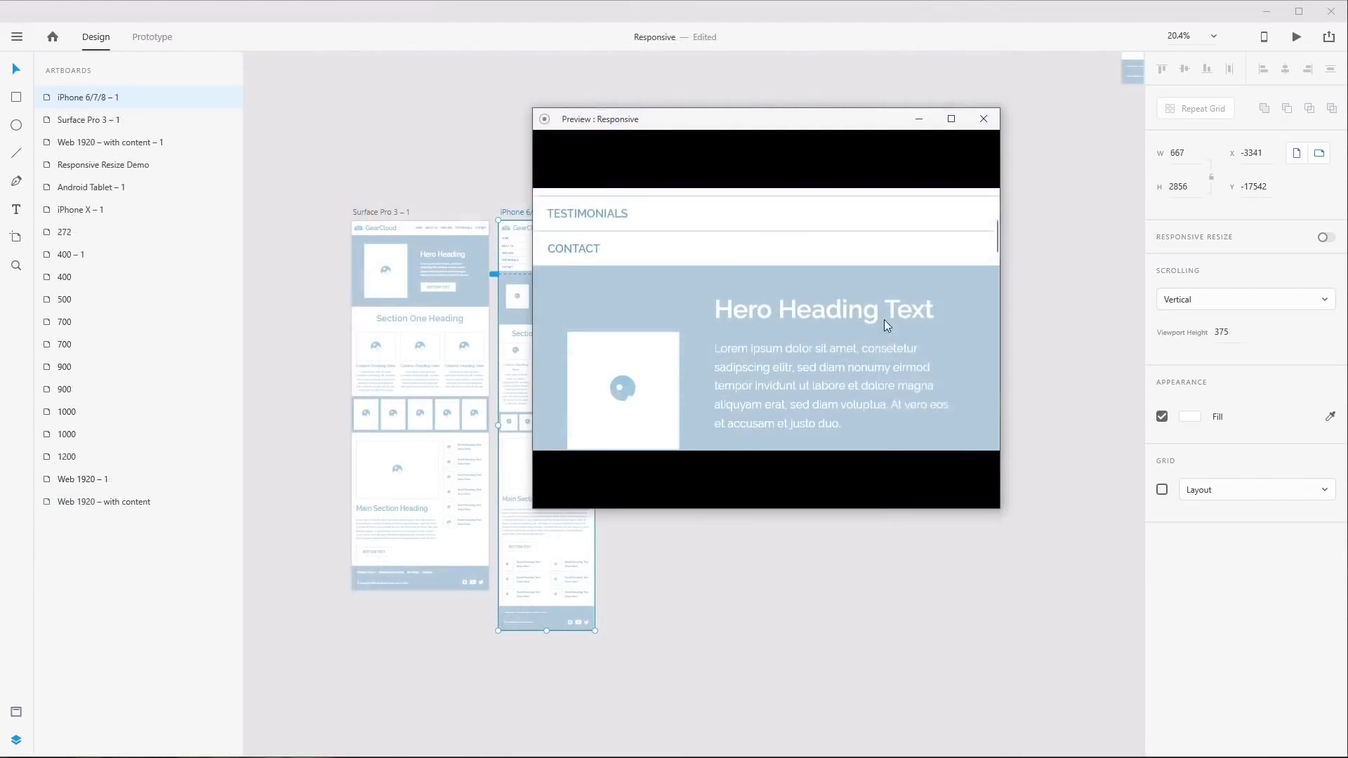
scroll(887, 322, down, 5)
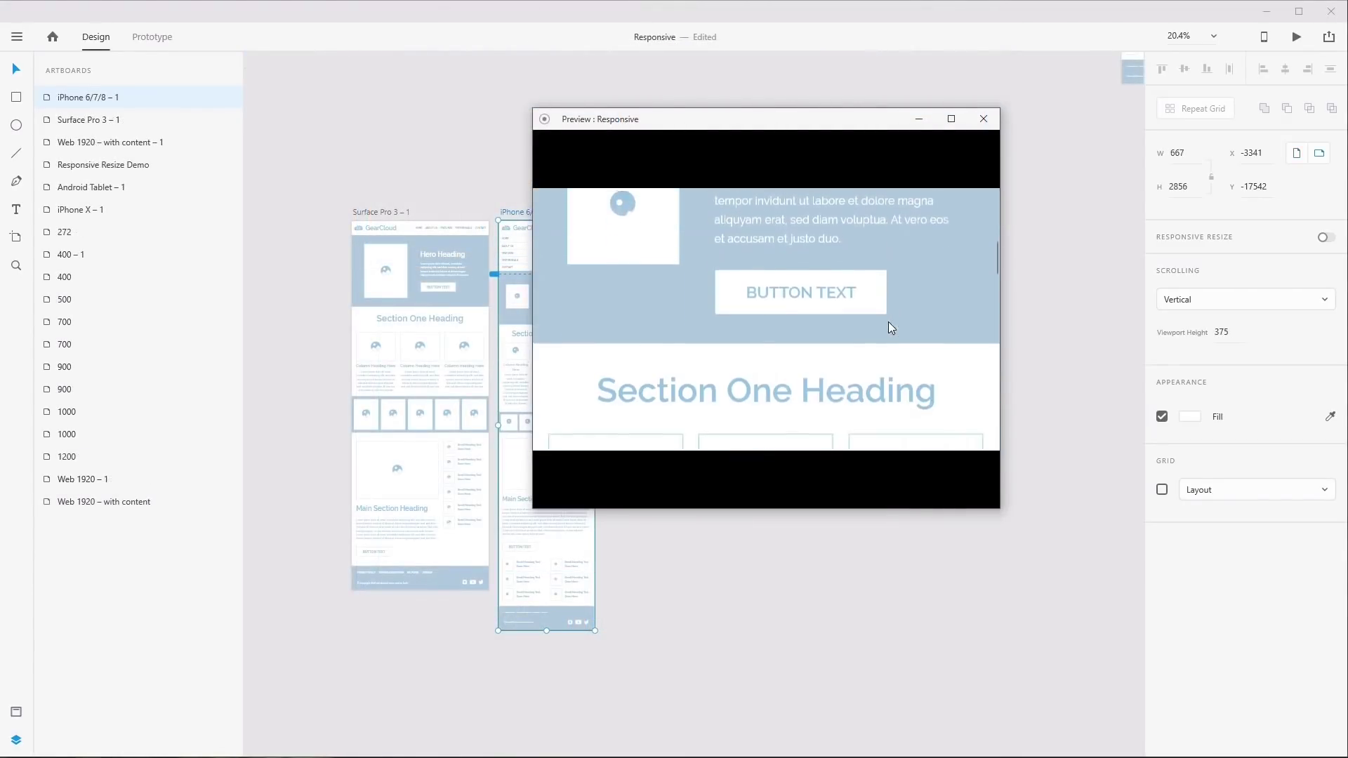
scroll(889, 327, down, 10)
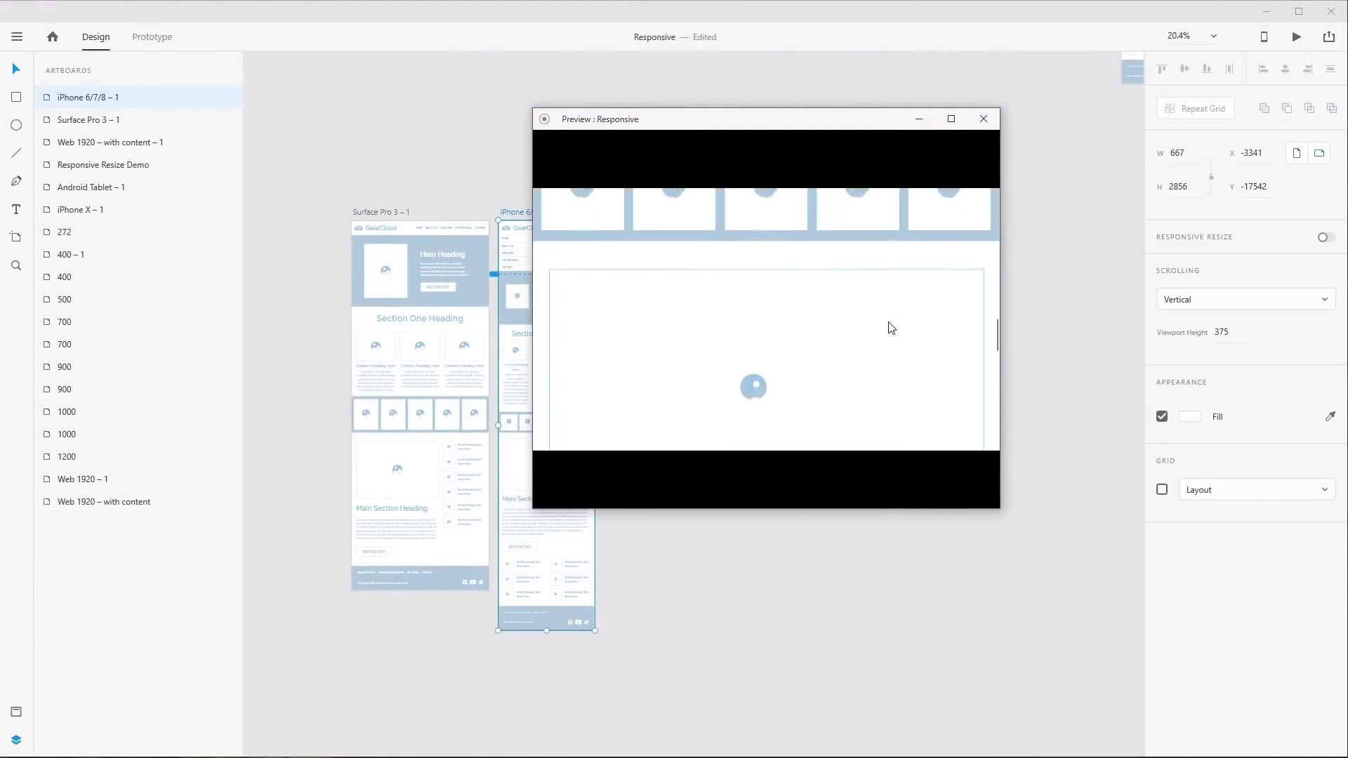
scroll(890, 327, down, 8)
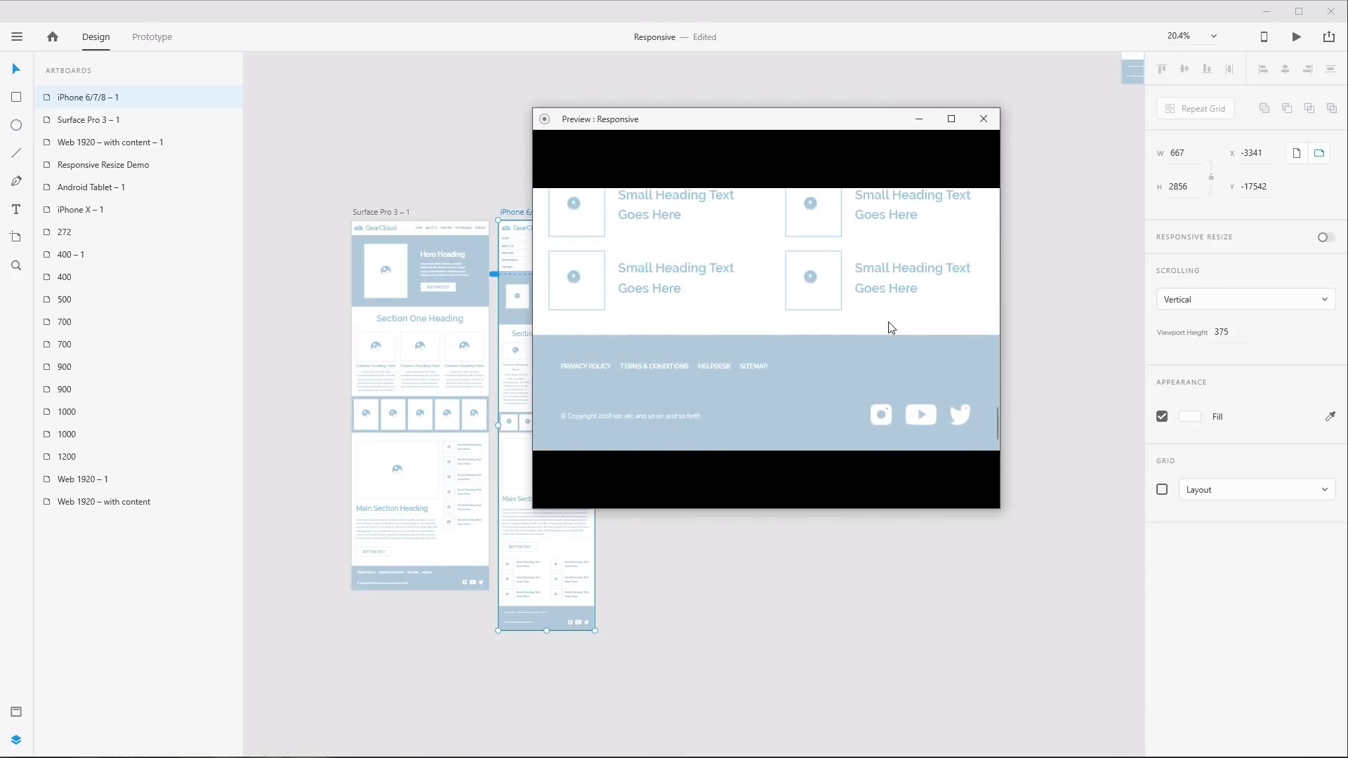
scroll(891, 327, up, 20)
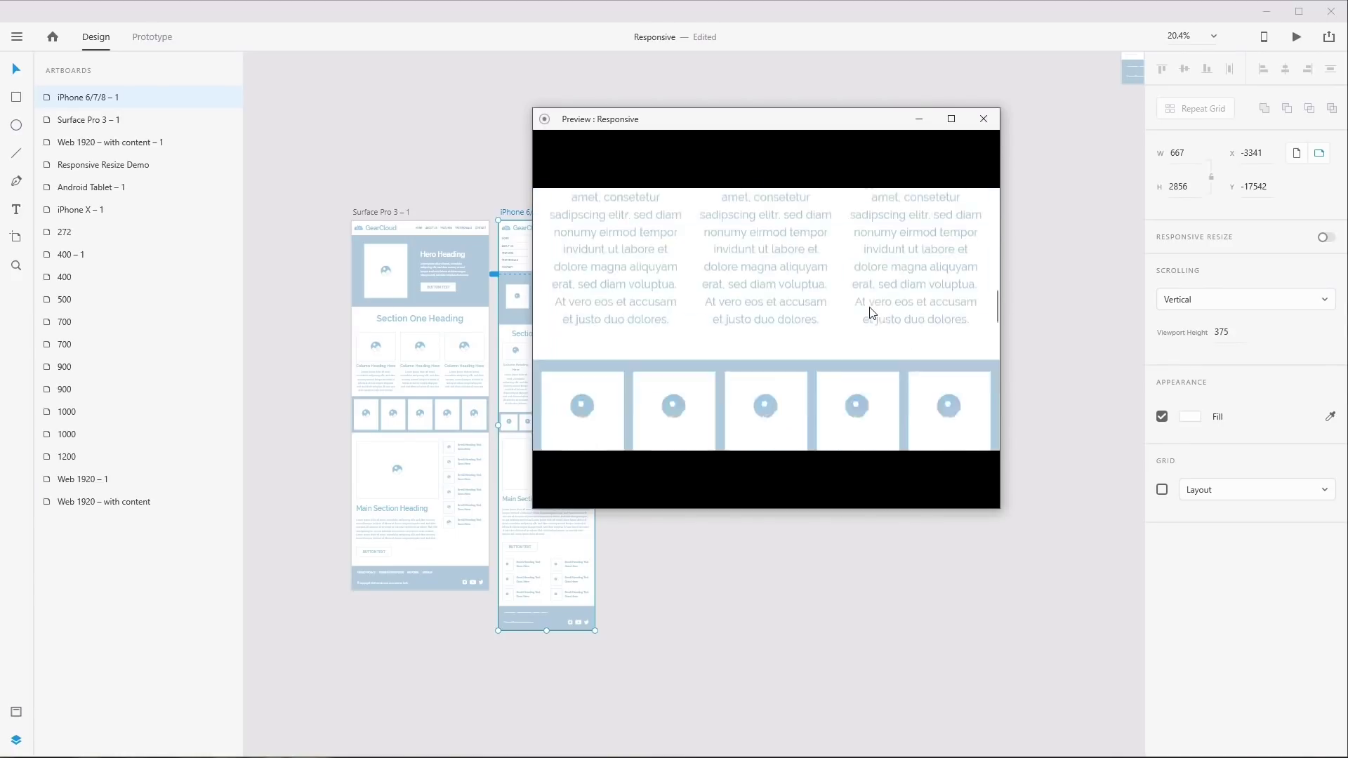
scroll(869, 306, up, 3)
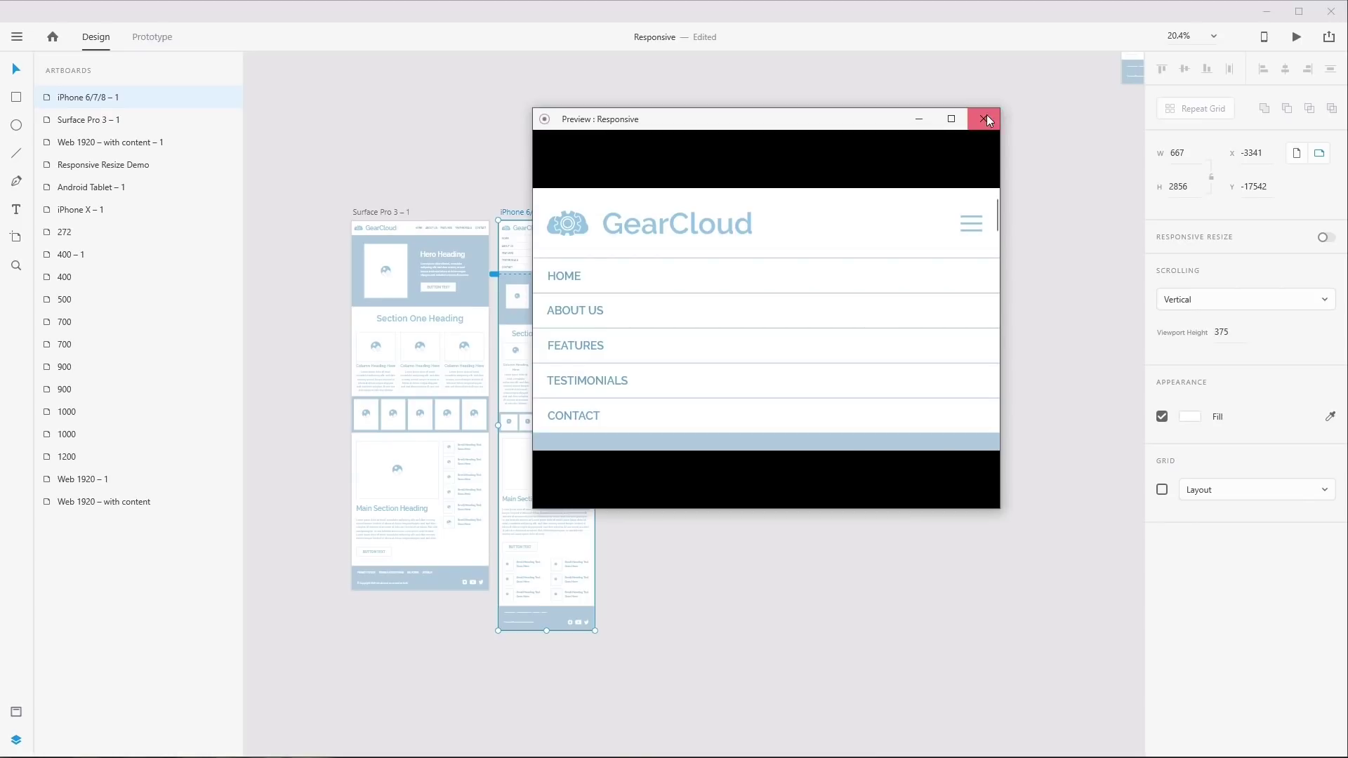
click(983, 119)
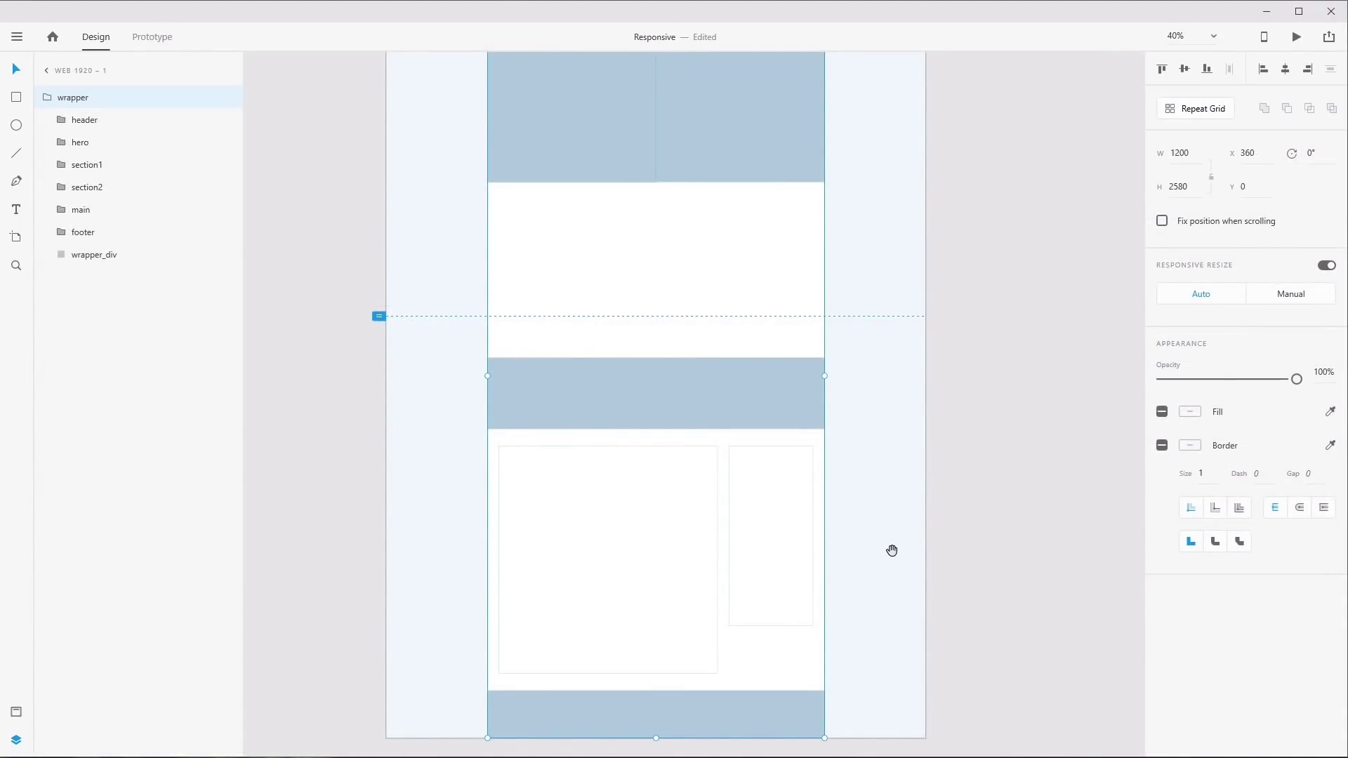
drag(897, 521, 898, 573)
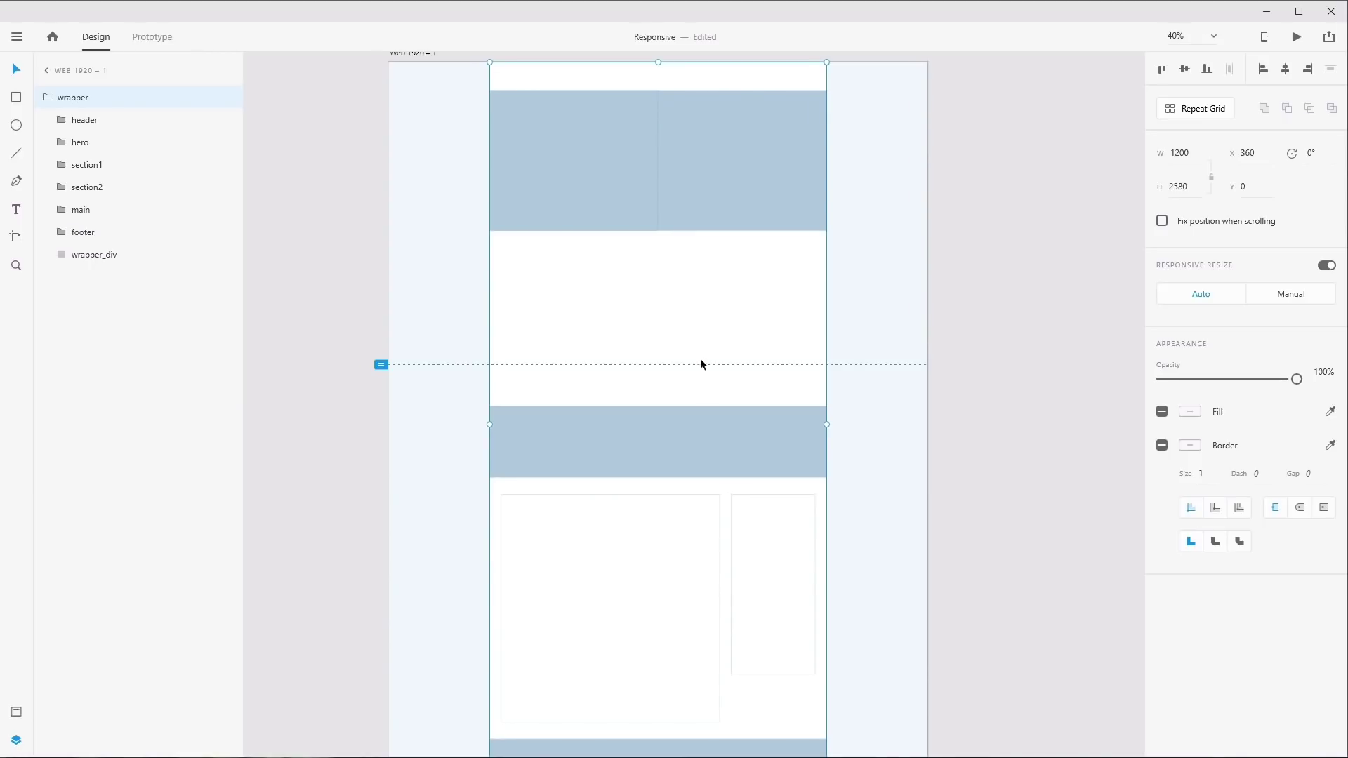
mouse_move(826, 425)
mouse_down()
mouse_move(559, 436)
mouse_move(794, 459)
mouse_move(809, 416)
mouse_up()
drag(896, 184, 899, 324)
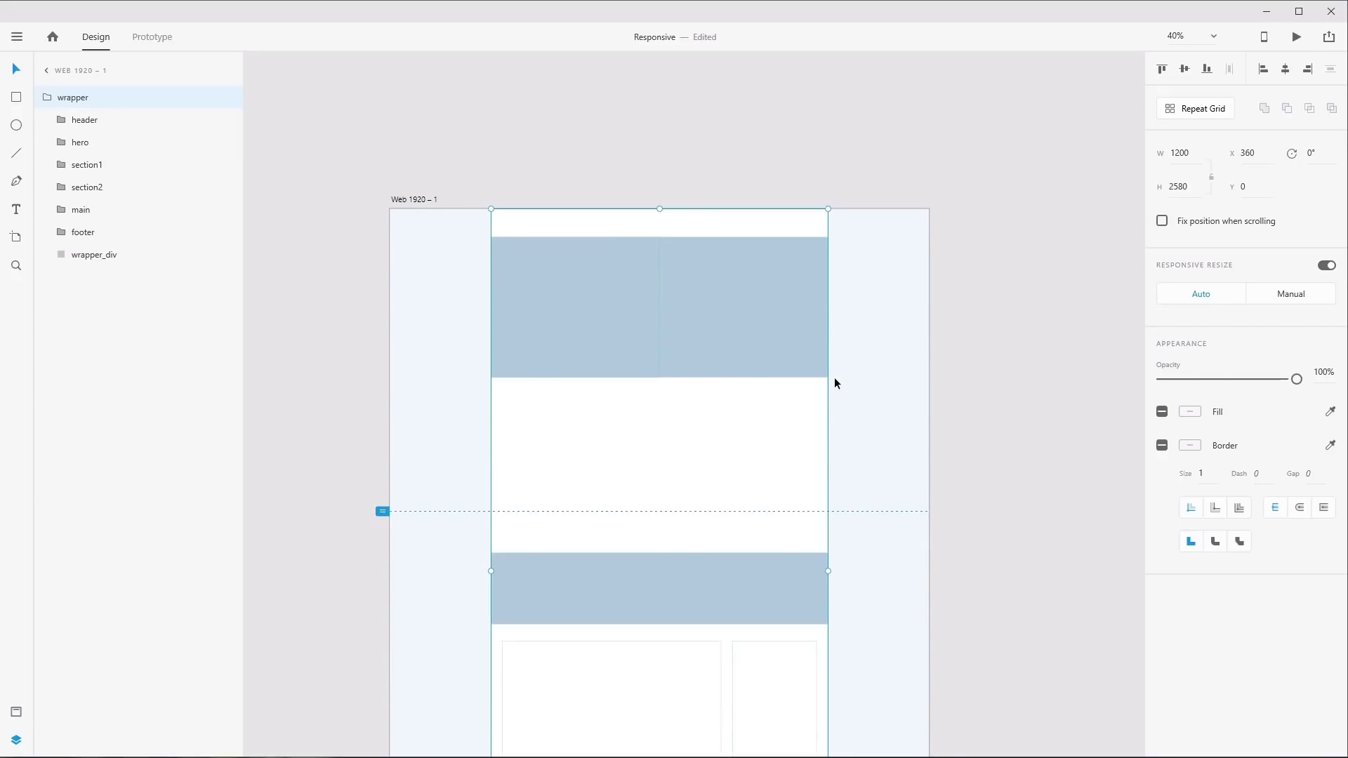
scroll(834, 380, up, 4)
scroll(673, 404, down, 4)
Narrow the Web 1920 – with content artboard to about 801 px wide, undo that change, and narrow it less
drag(672, 404, 572, 373)
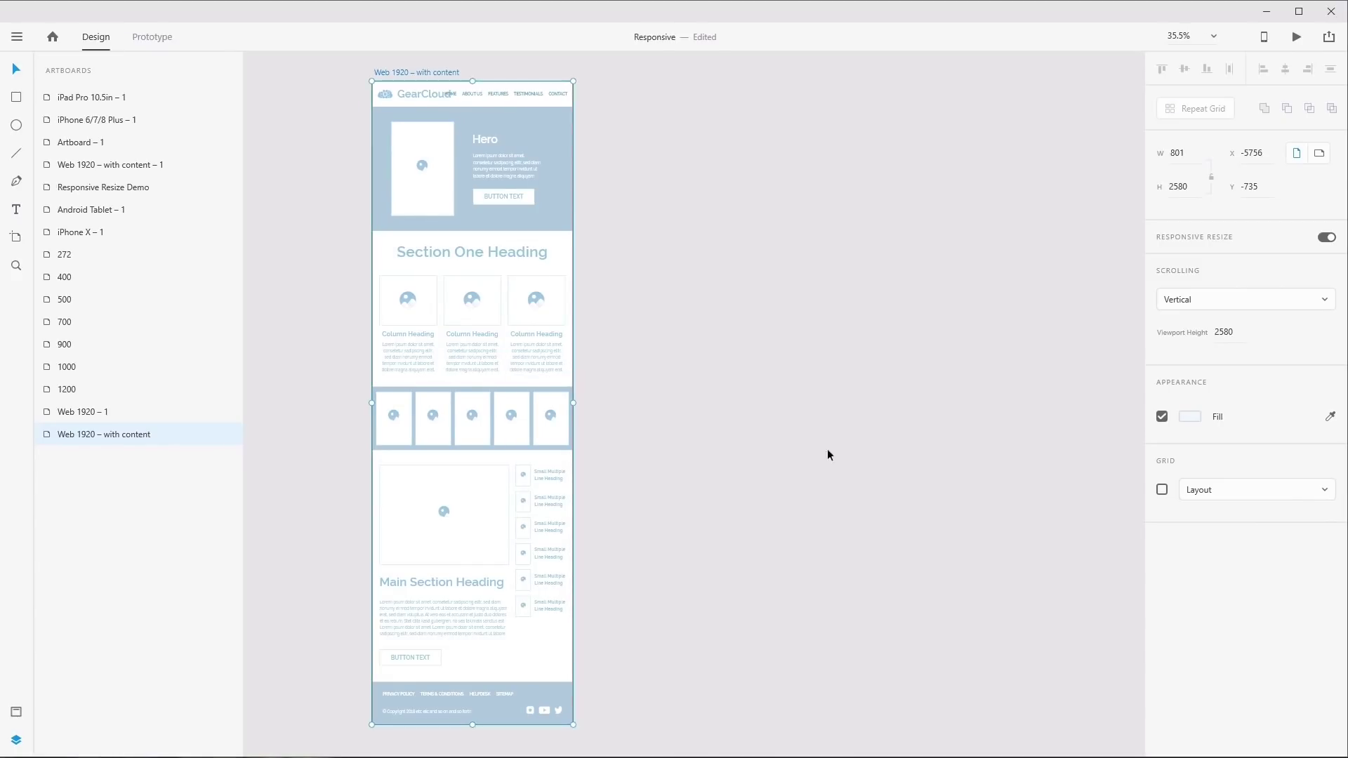
key(ctrl+z)
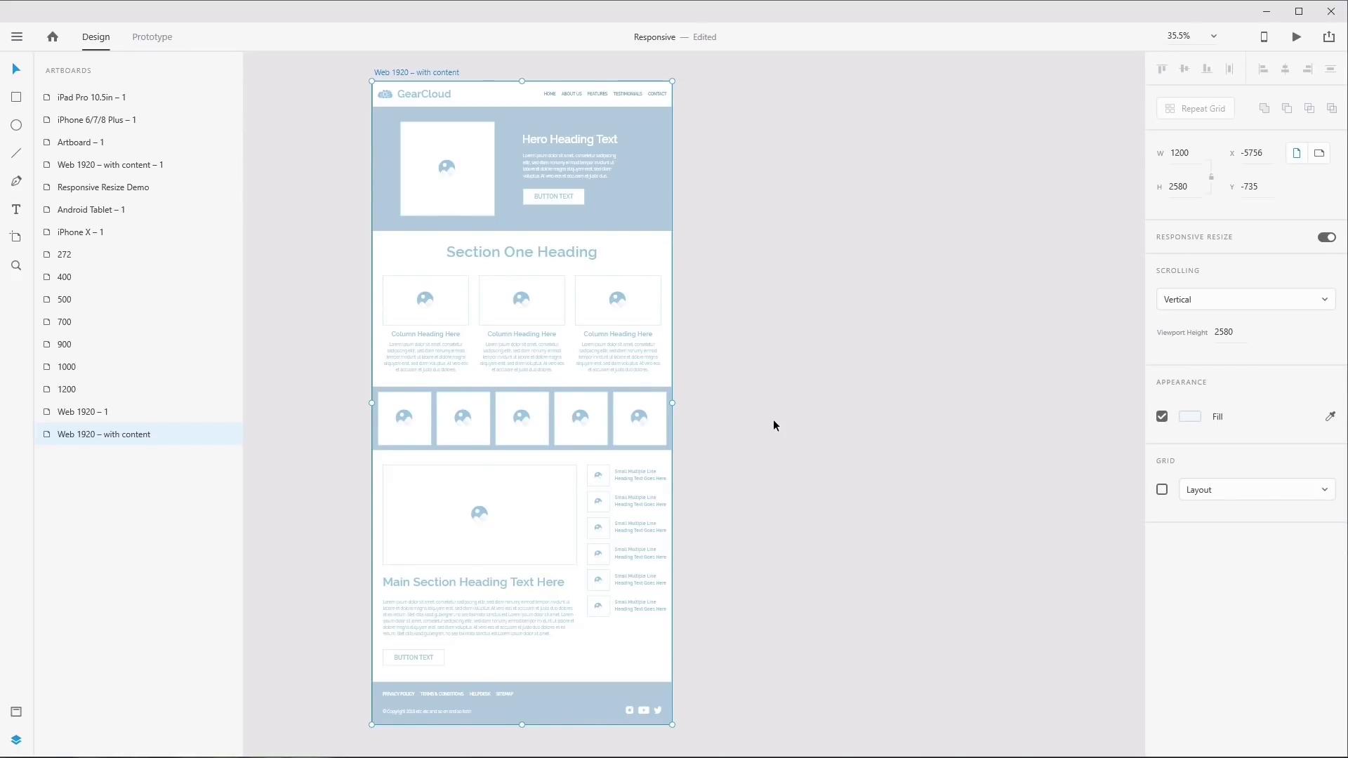
drag(671, 401, 613, 395)
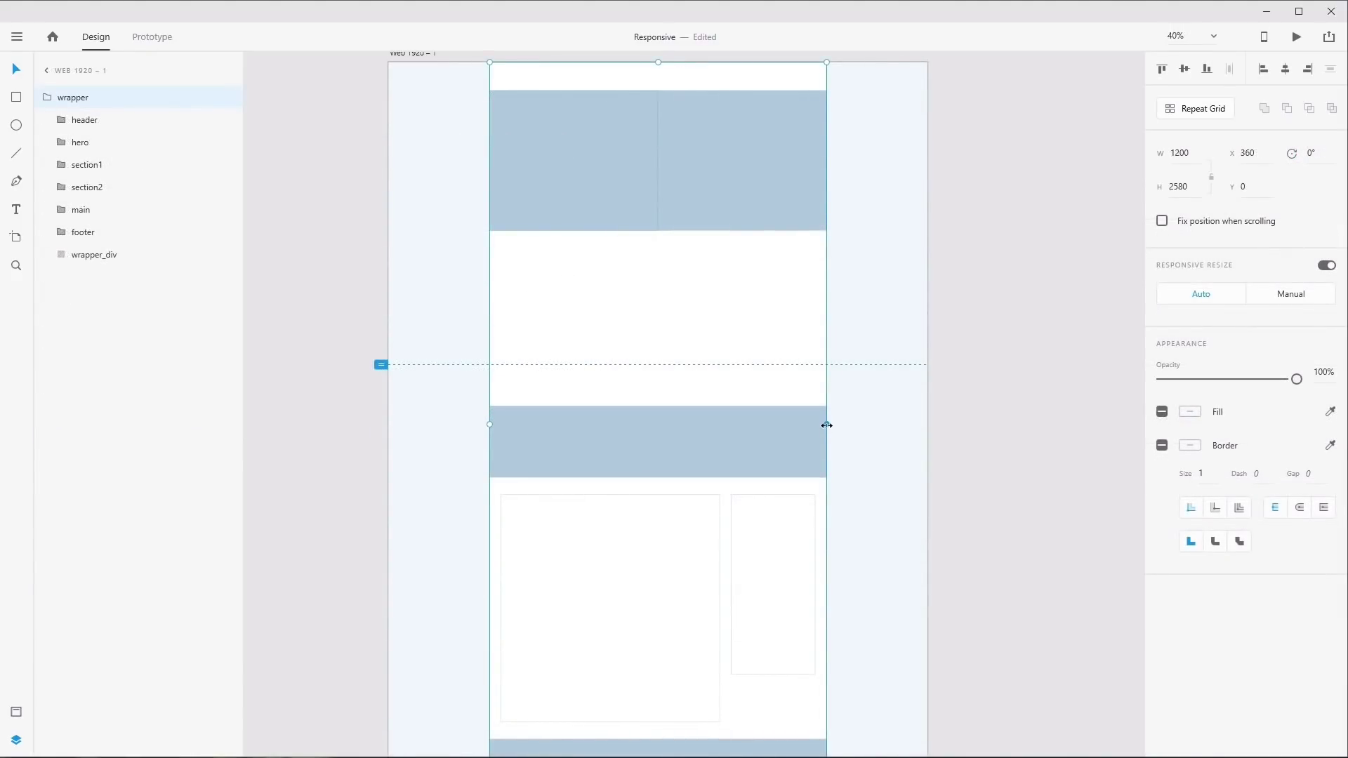
mouse_move(826, 425)
mouse_down()
mouse_move(560, 436)
mouse_move(807, 467)
mouse_move(809, 421)
mouse_up()
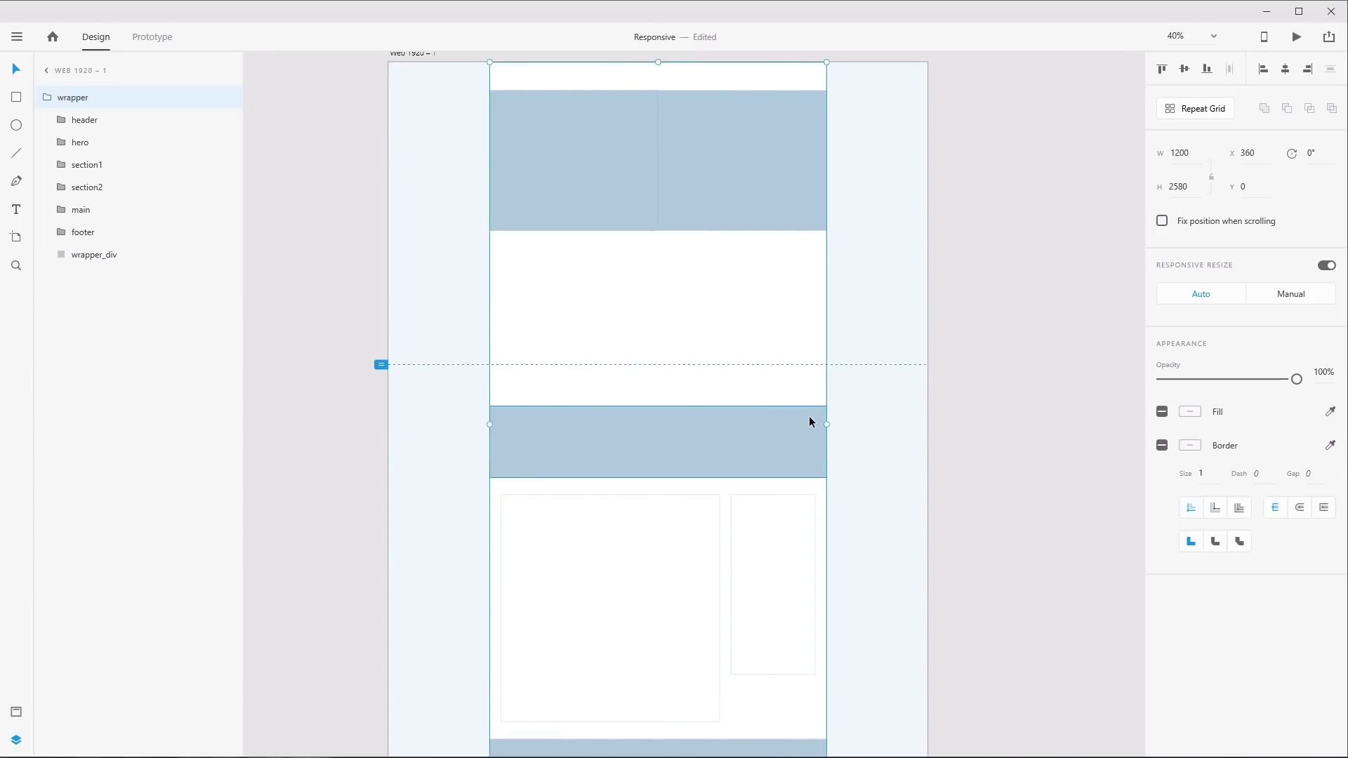
drag(896, 178, 901, 325)
scroll(901, 326, up, 5)
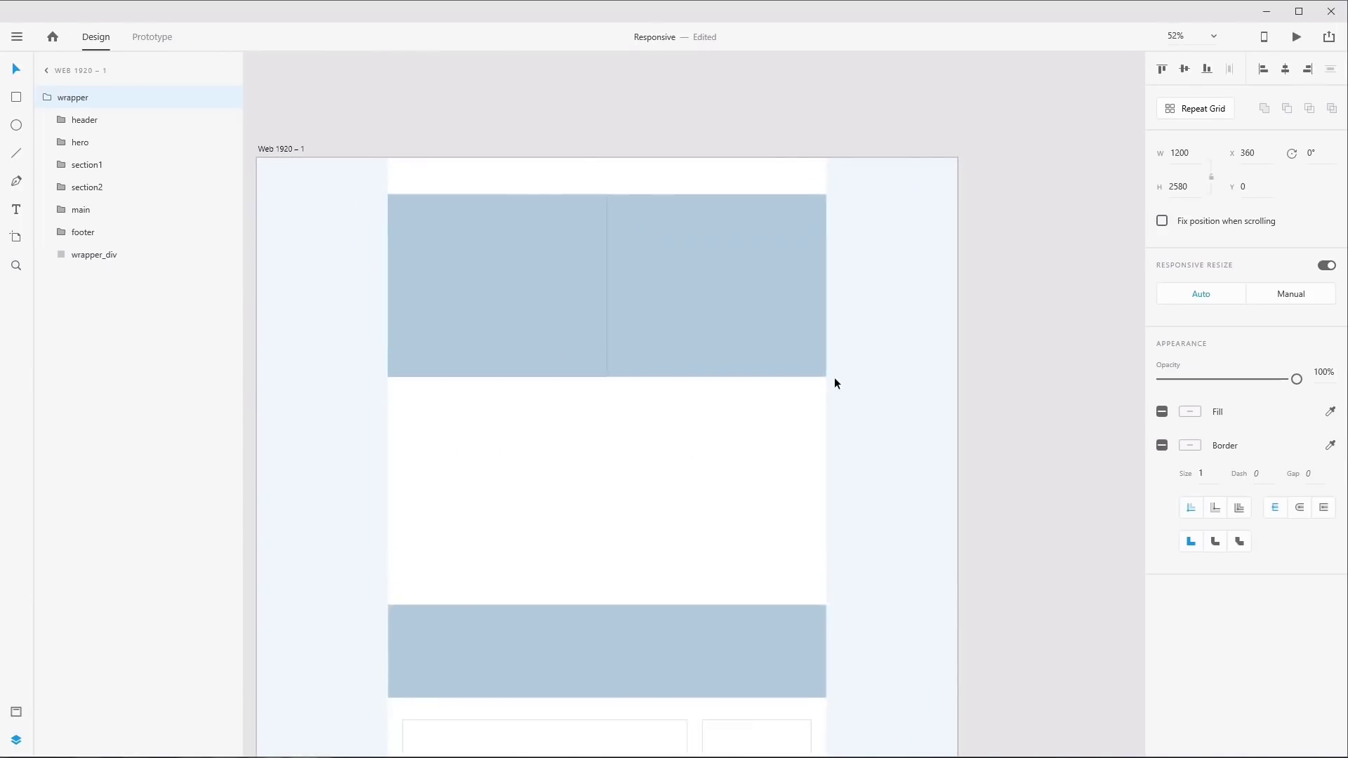
drag(534, 433, 620, 430)
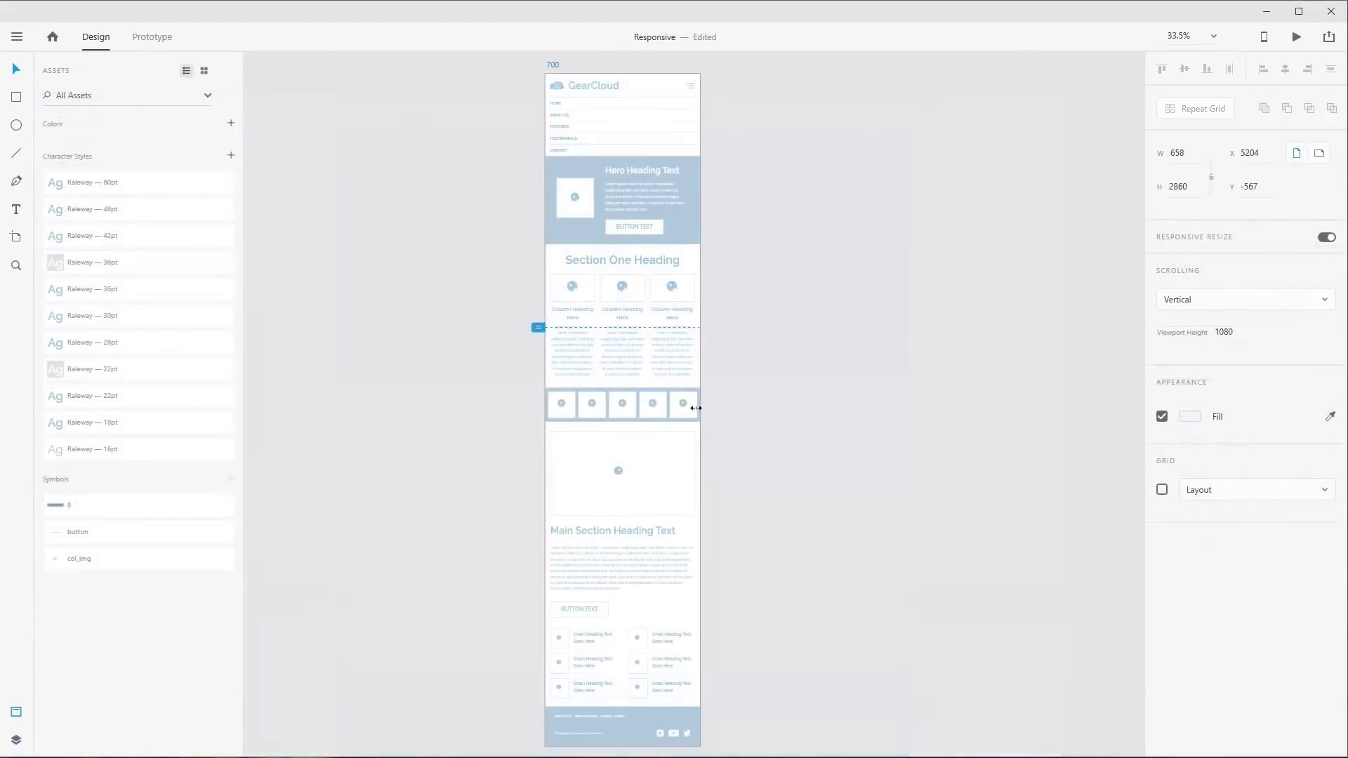
Narrow the 700 artboard further from its outer edge to test how the content reflows
drag(695, 400, 662, 401)
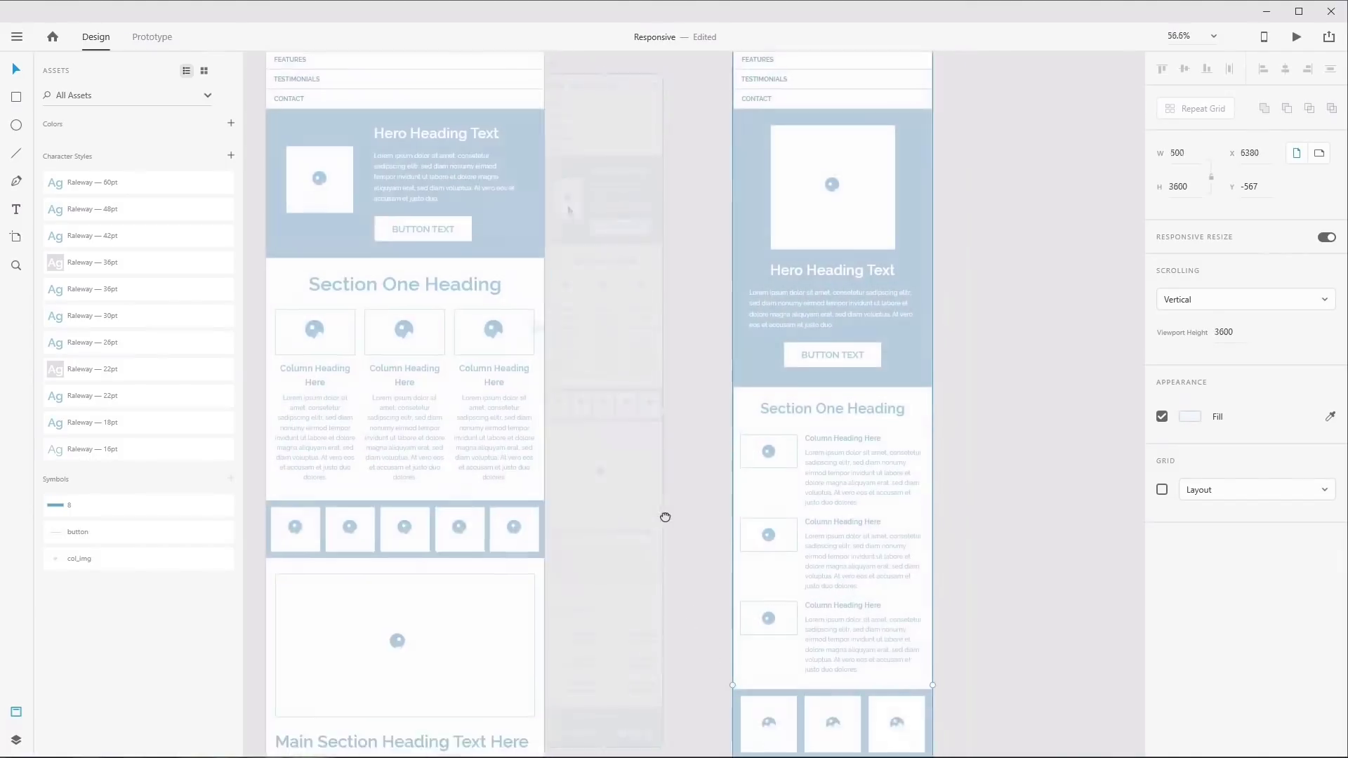
drag(665, 515, 703, 392)
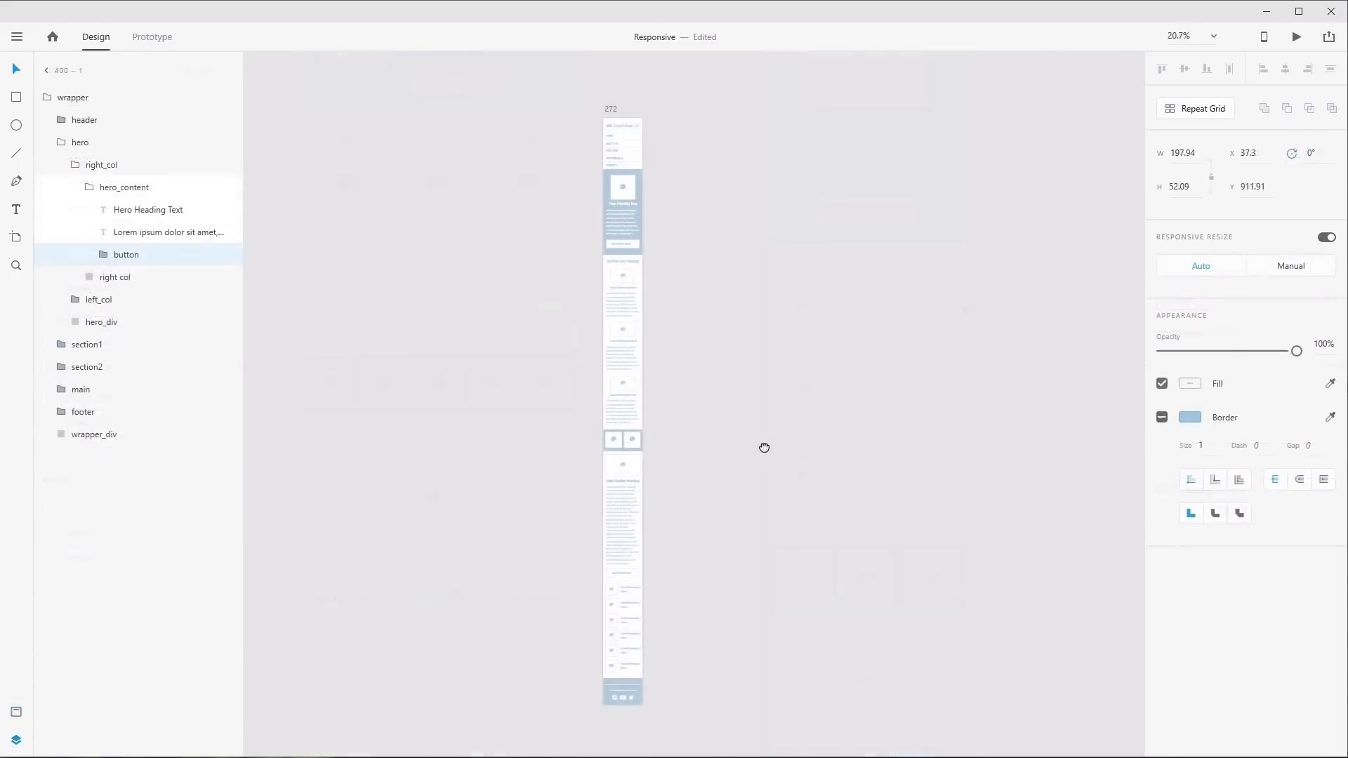
Examine the single-column 272 artboard, from the stacked menu and hero through the section columns to the main section
drag(763, 447, 770, 447)
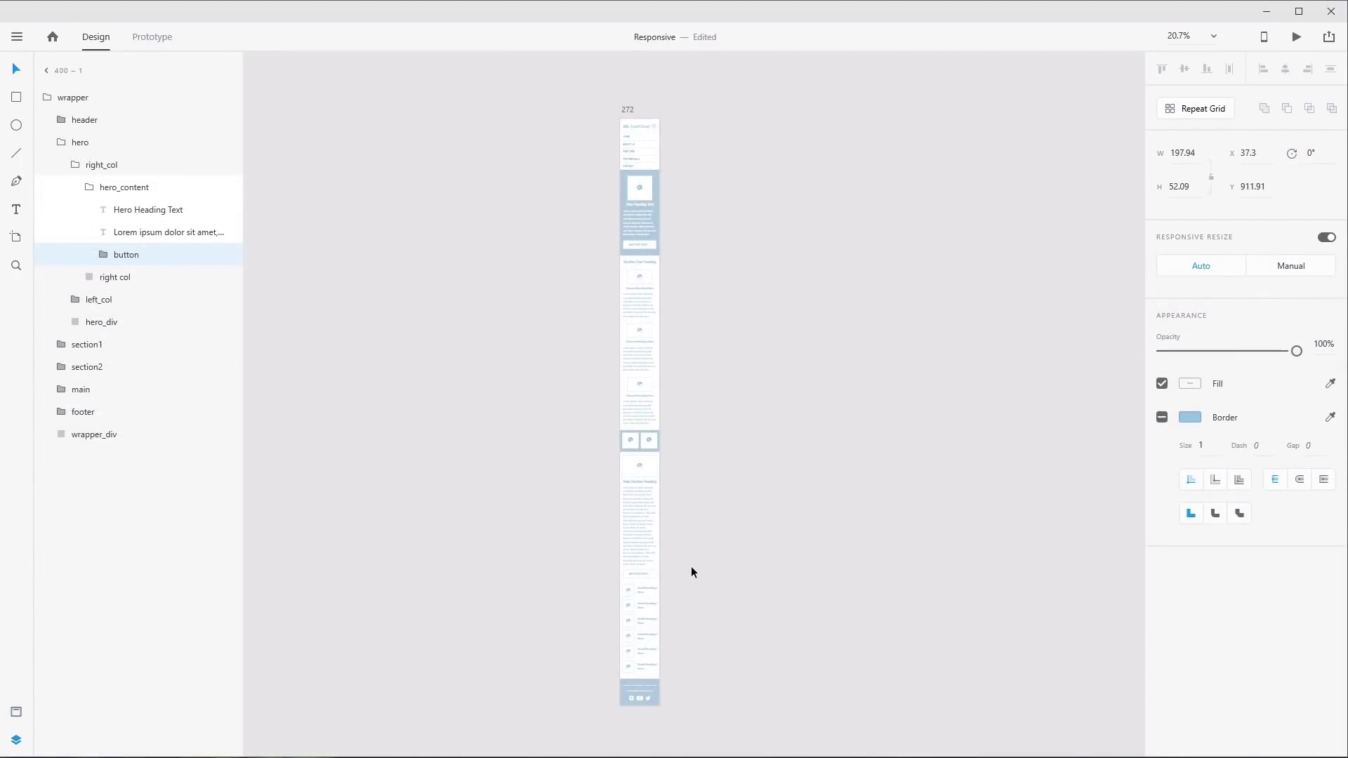
scroll(681, 136, up, 5)
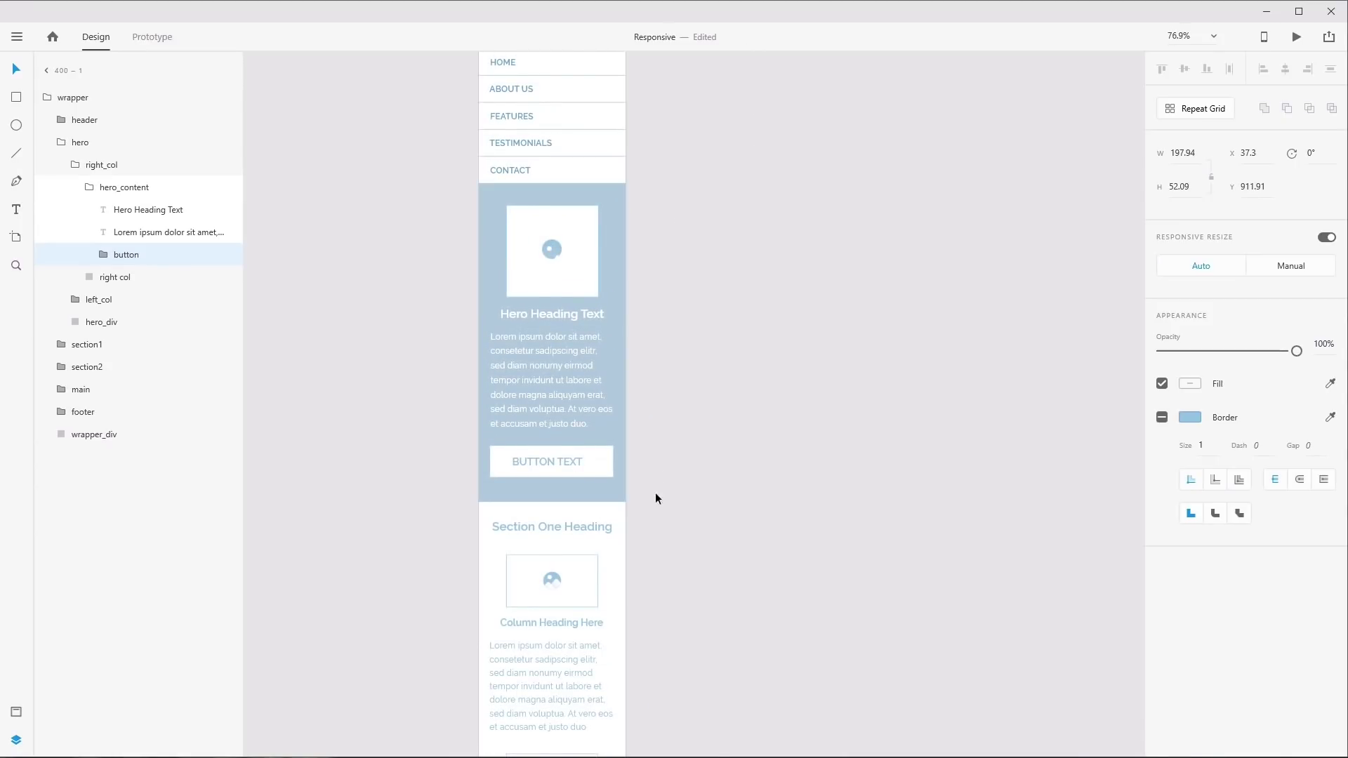
scroll(663, 477, up, 3)
scroll(681, 527, down, 2)
scroll(671, 388, down, 10)
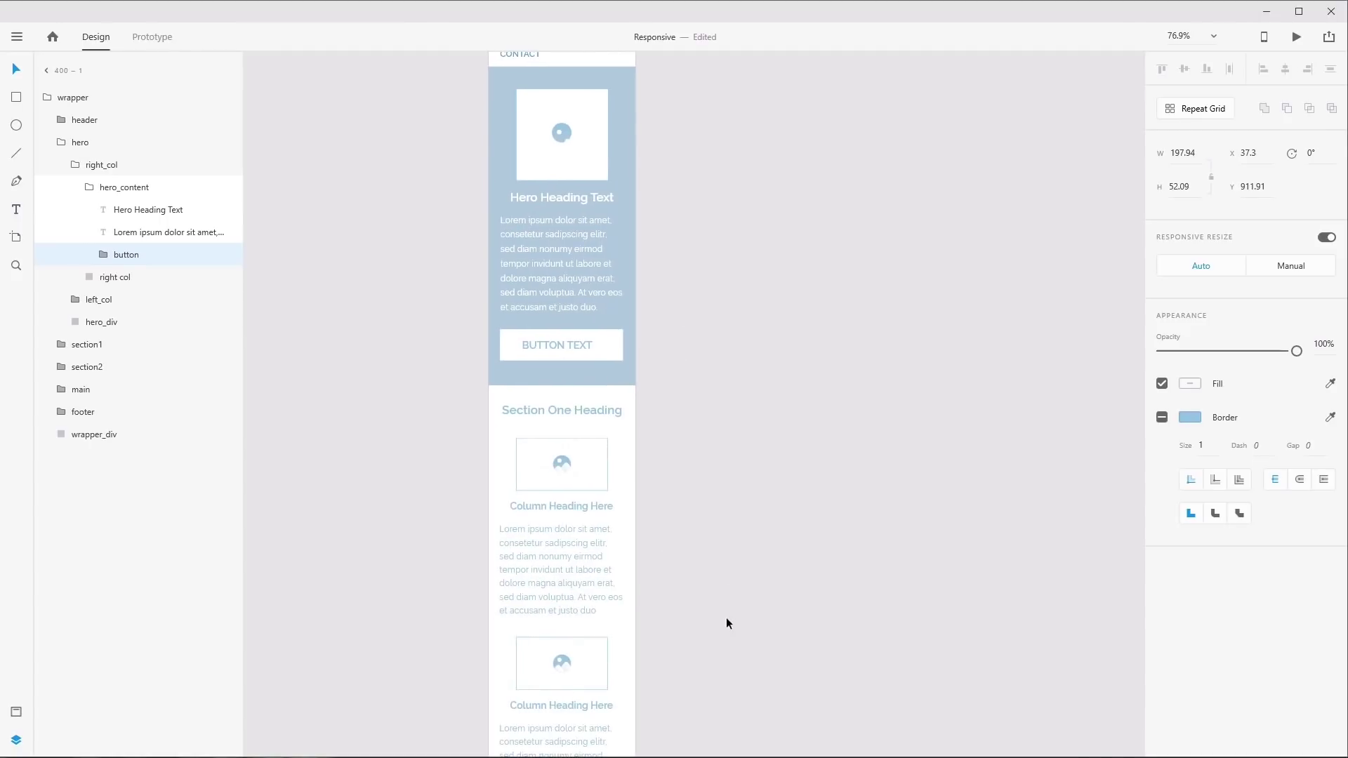
scroll(748, 394, down, 6)
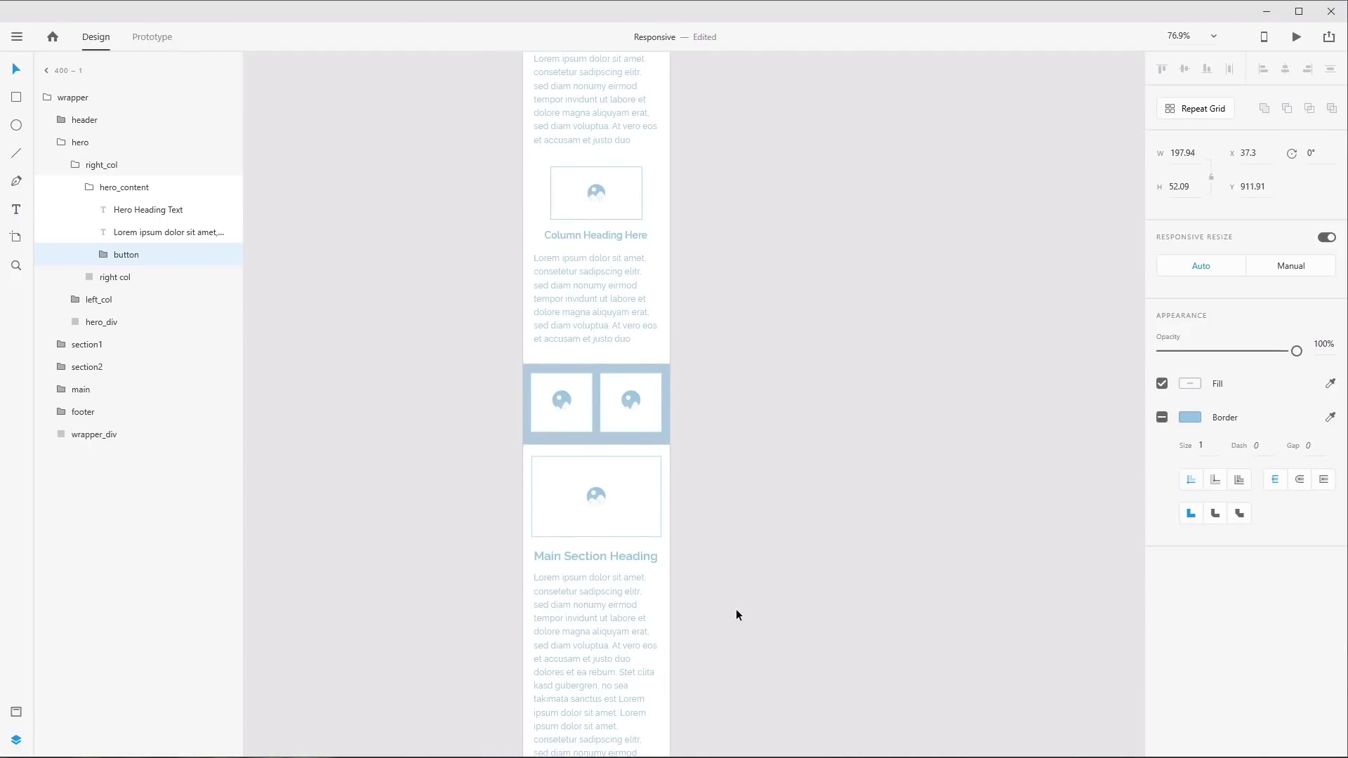
scroll(726, 572, down, 4)
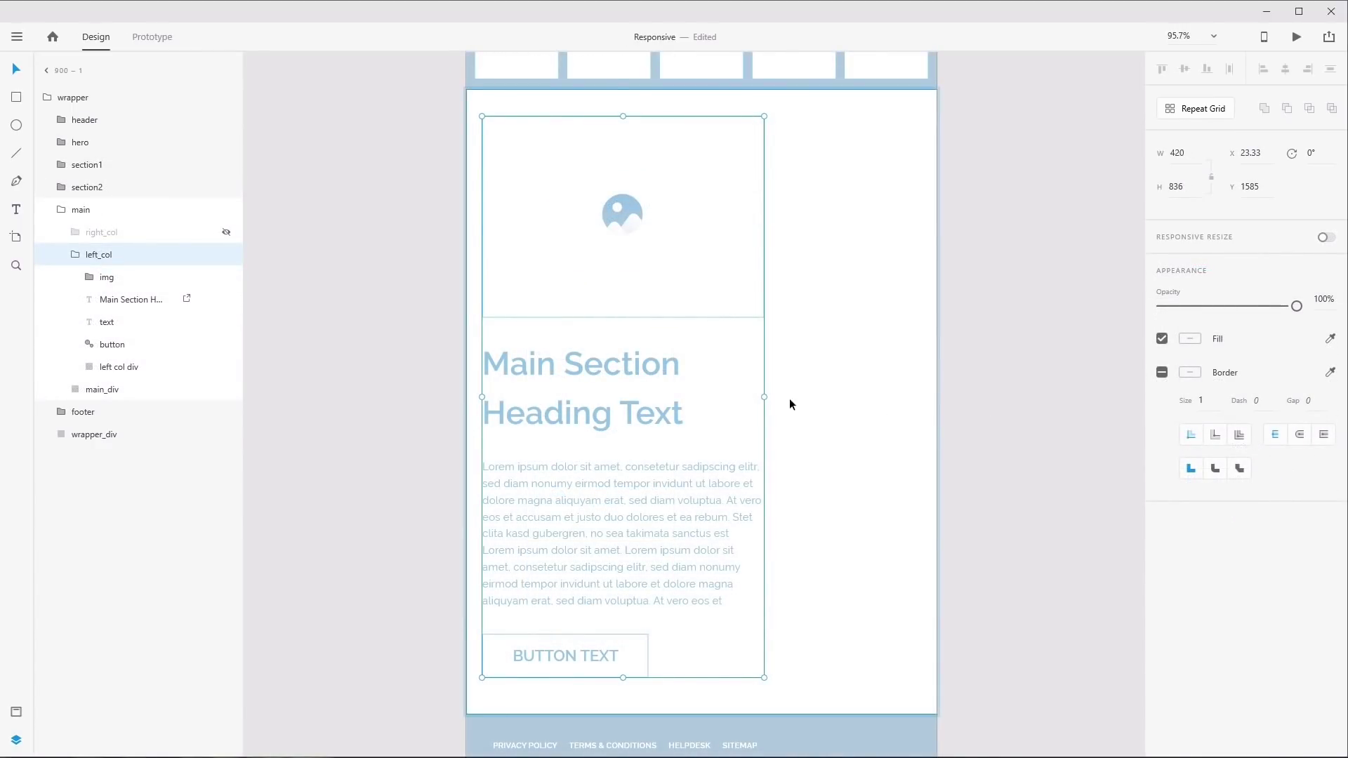
Widen the left_col group in the main section to span most of the content area
drag(764, 396, 918, 389)
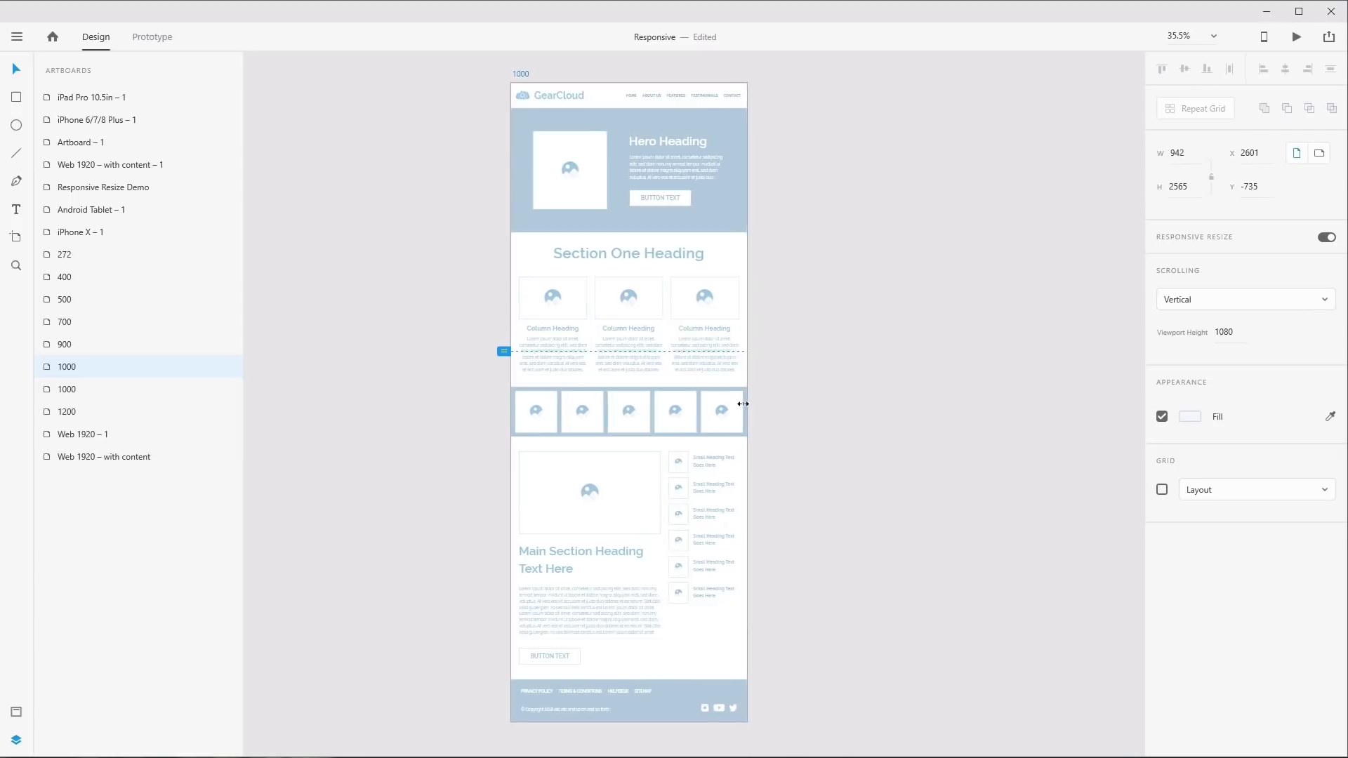
Narrow the 1000 artboard to about 846 px wide, and widen it slightly again
mouse_move(742, 405)
mouse_down()
mouse_move(709, 410)
mouse_move(743, 414)
mouse_move(767, 397)
mouse_move(740, 397)
mouse_up()
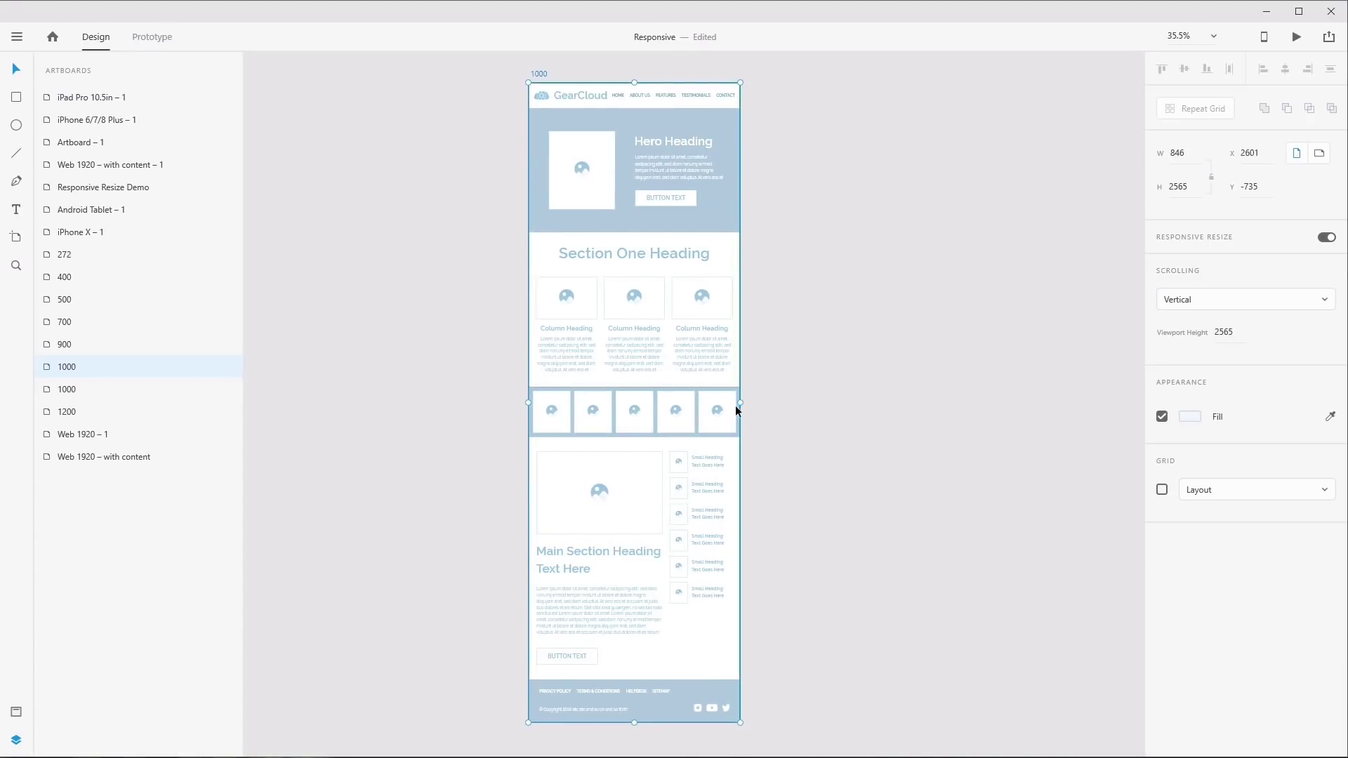
mouse_move(743, 401)
mouse_down()
mouse_move(734, 393)
mouse_move(768, 387)
mouse_move(754, 385)
mouse_up()
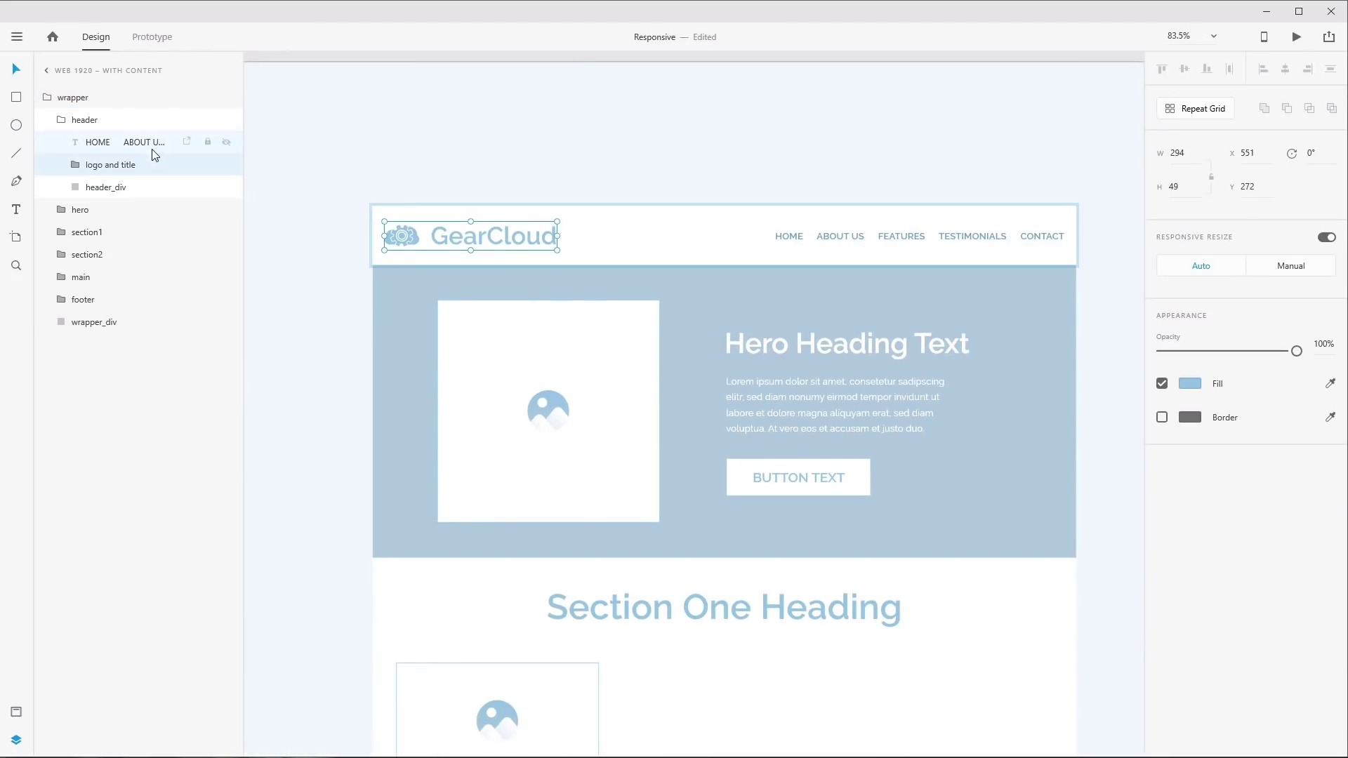
Select the navigation menu text in the header group of the Web 1920 – with content artboard
click(152, 147)
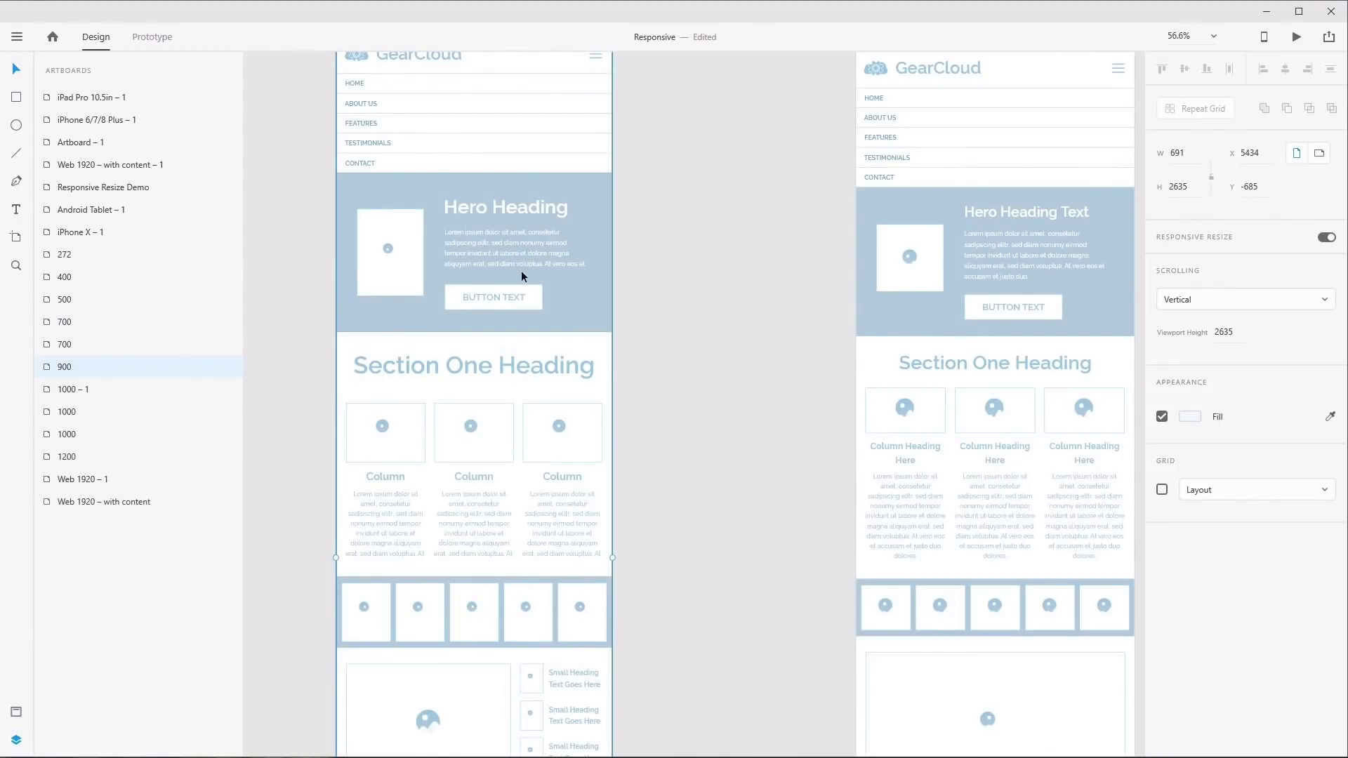
Undo the last width change on the 900 artboard and compare its sections with the narrower artboard beside it
drag(500, 512, 501, 279)
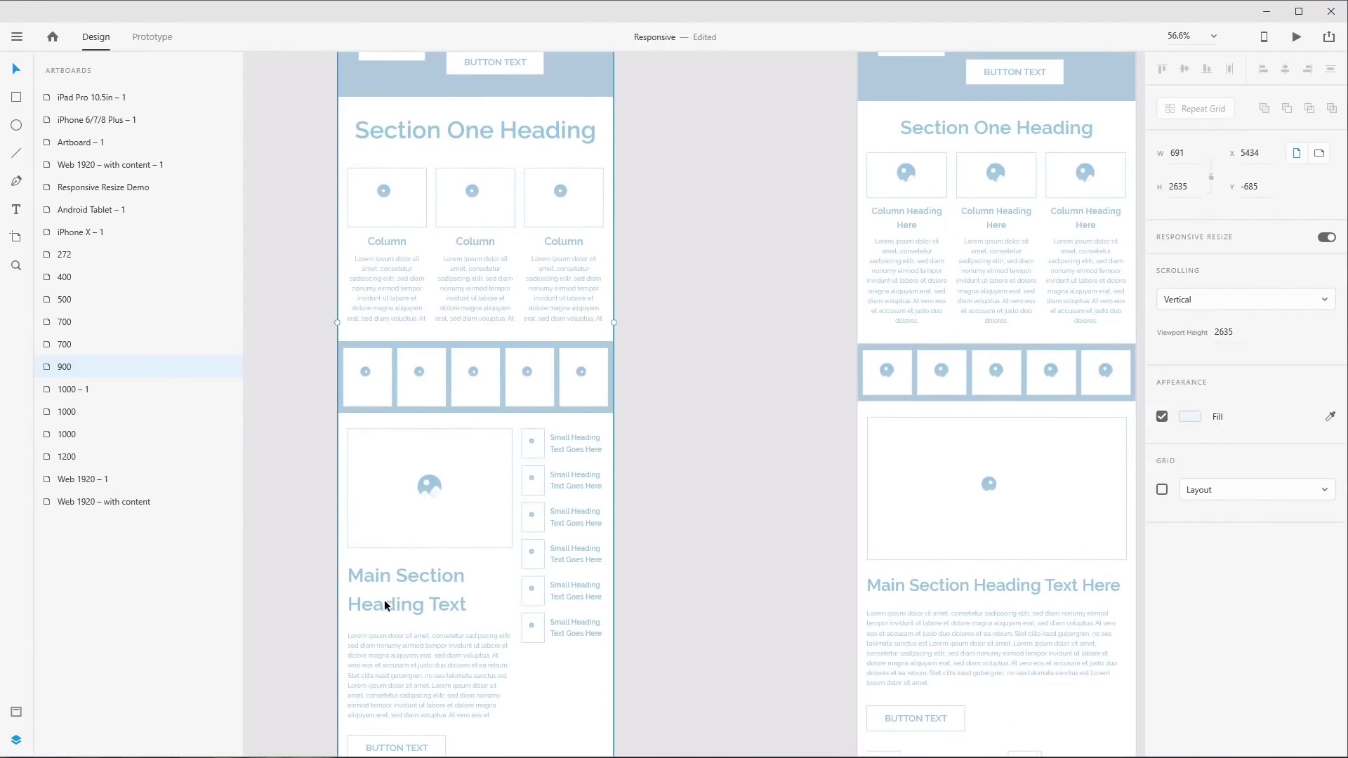
key(ctrl+z)
drag(709, 309, 605, 527)
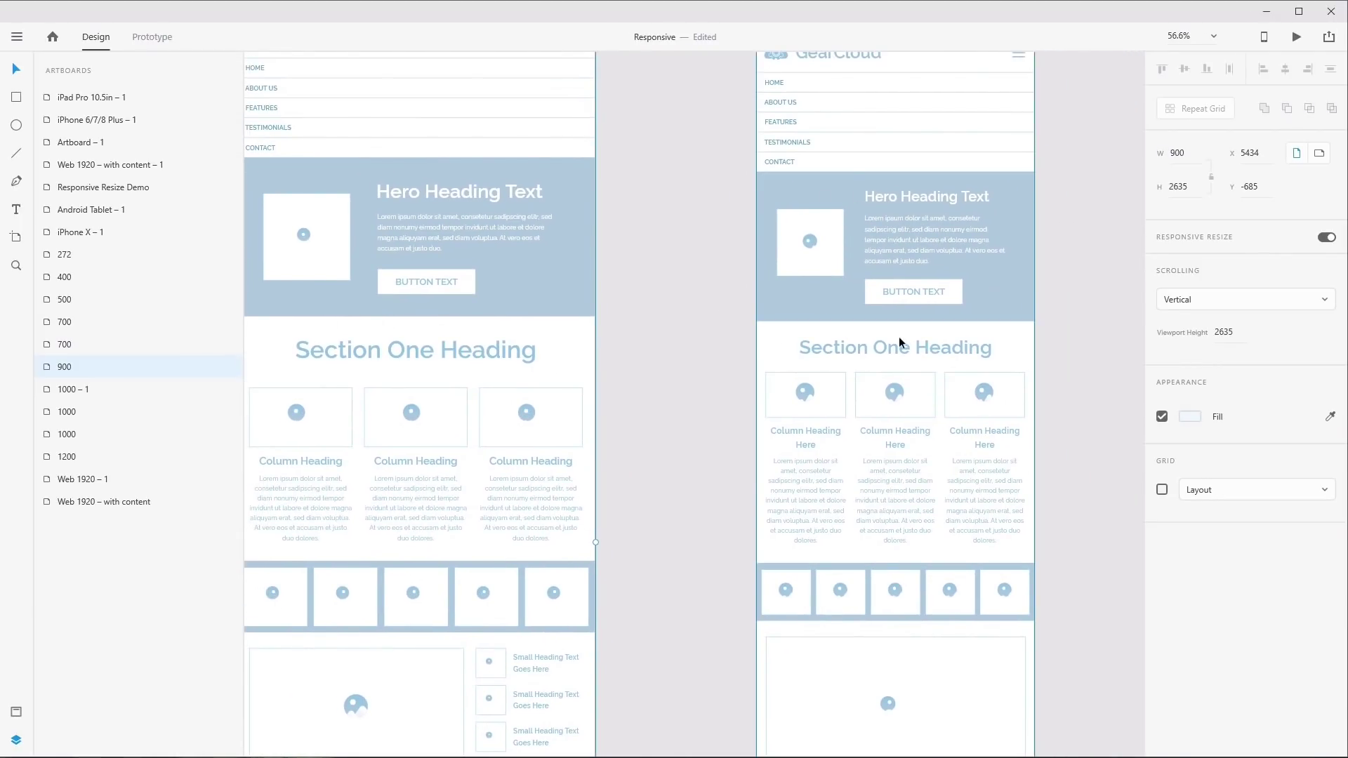
drag(705, 550, 722, 187)
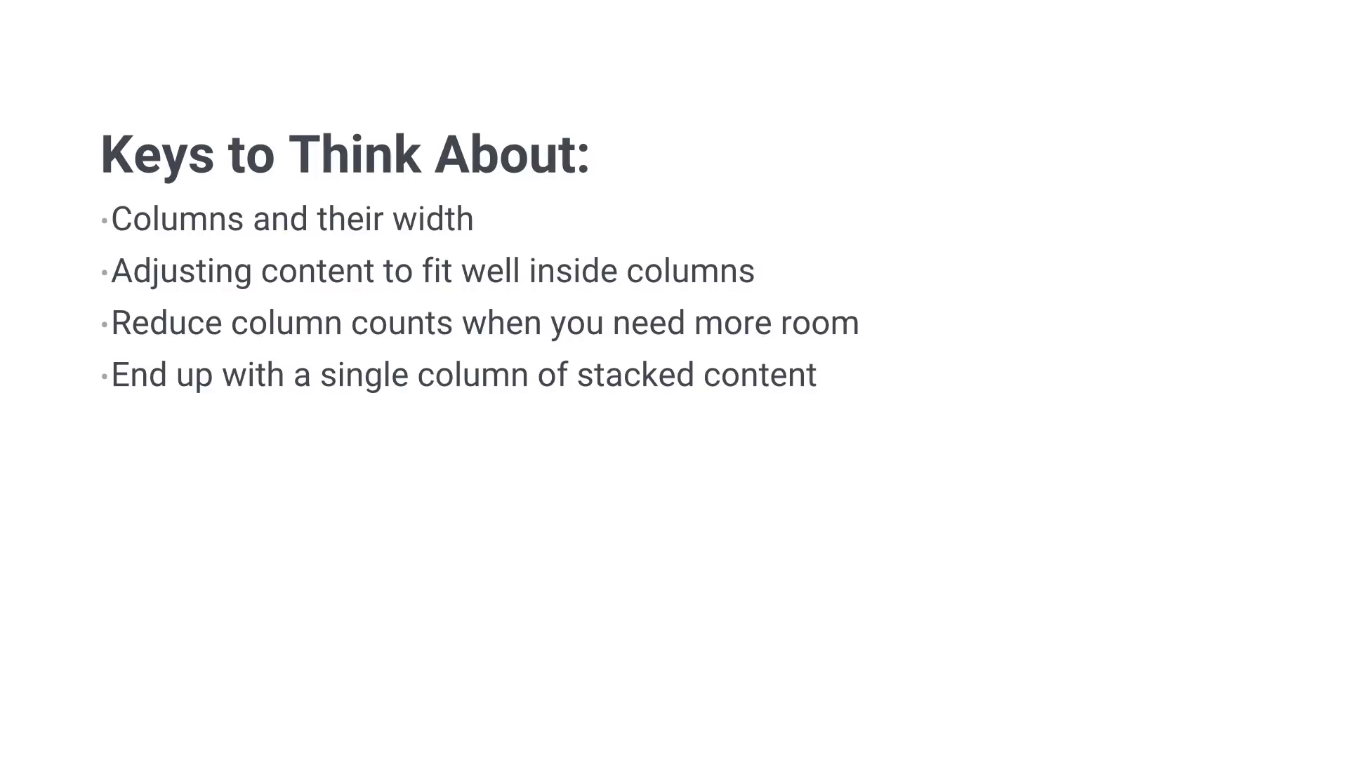
key(Right)
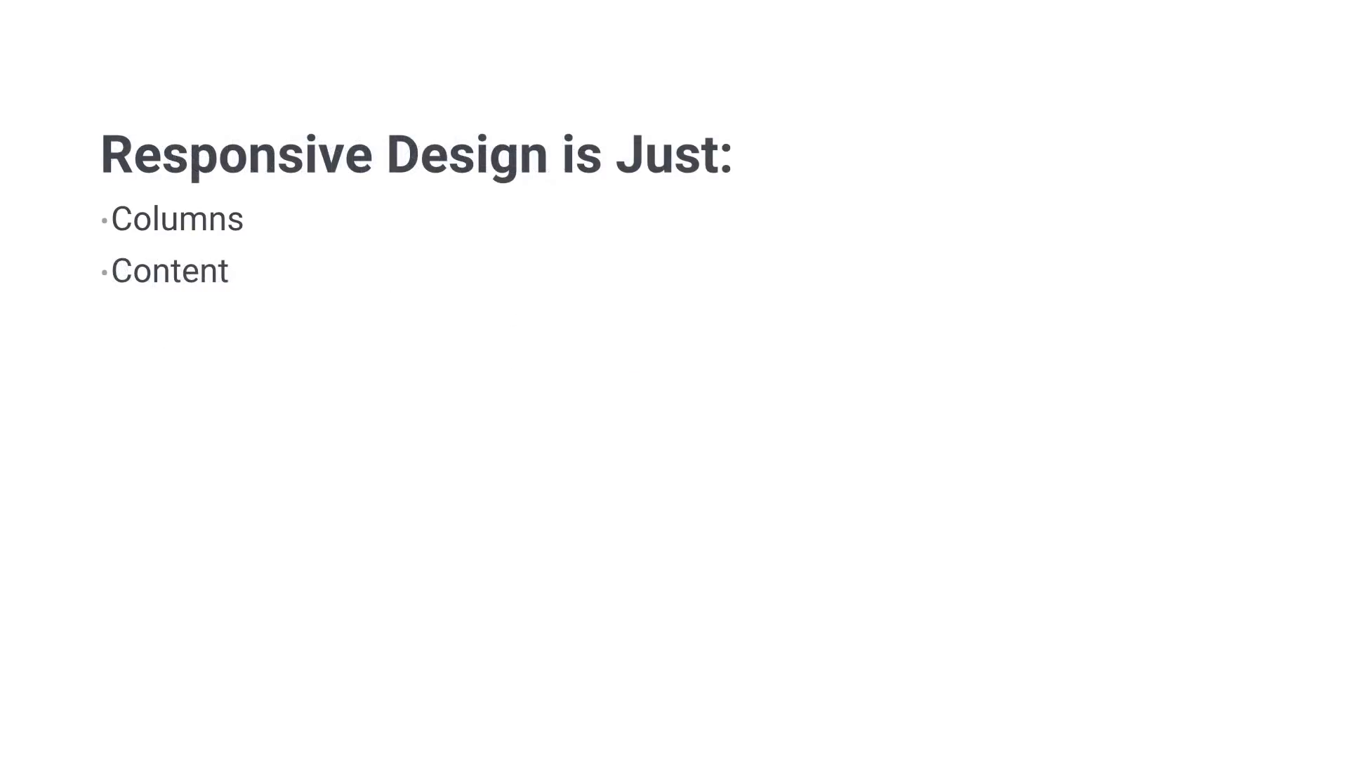
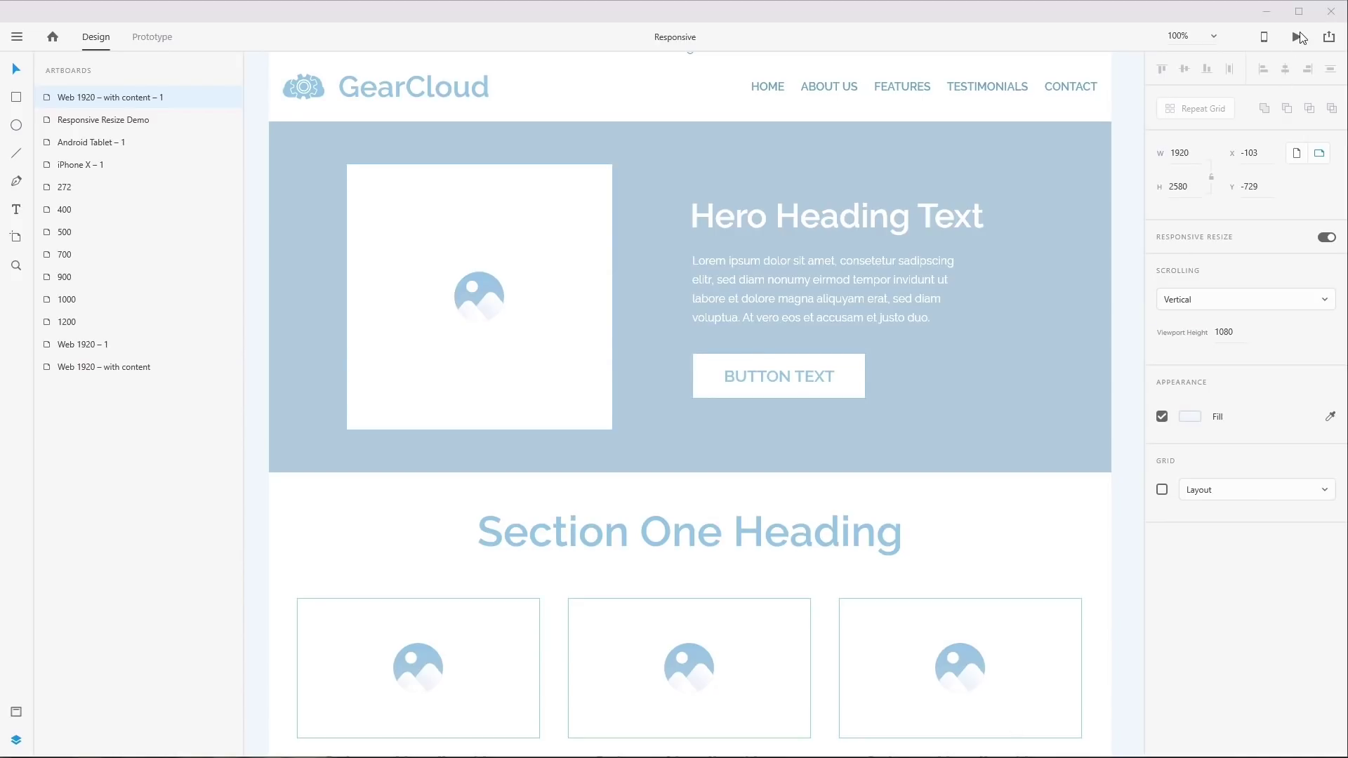
Preview the Web 1920 – with content – 1 artboard, look through the page, resize the preview window, and close it
click(1297, 36)
click(1062, 68)
scroll(1198, 234, down, 15)
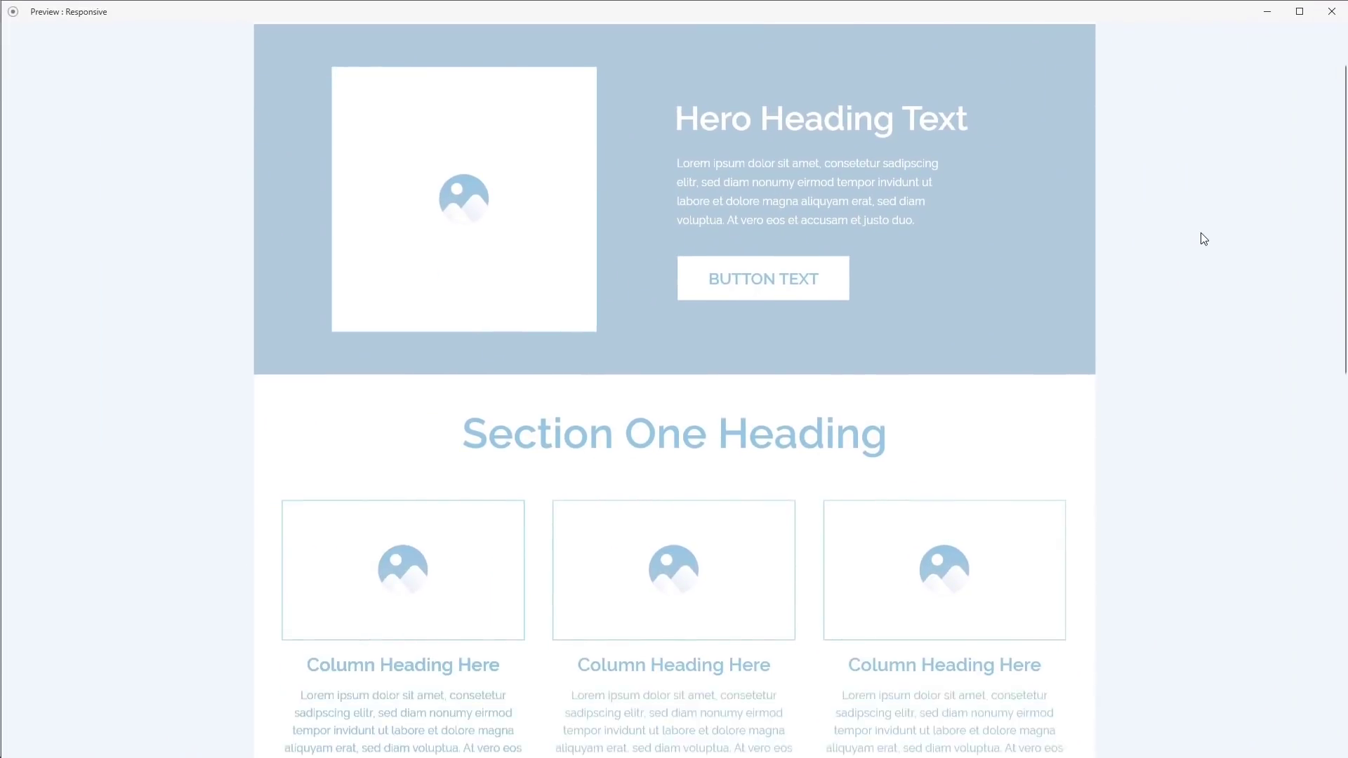
scroll(1202, 239, up, 15)
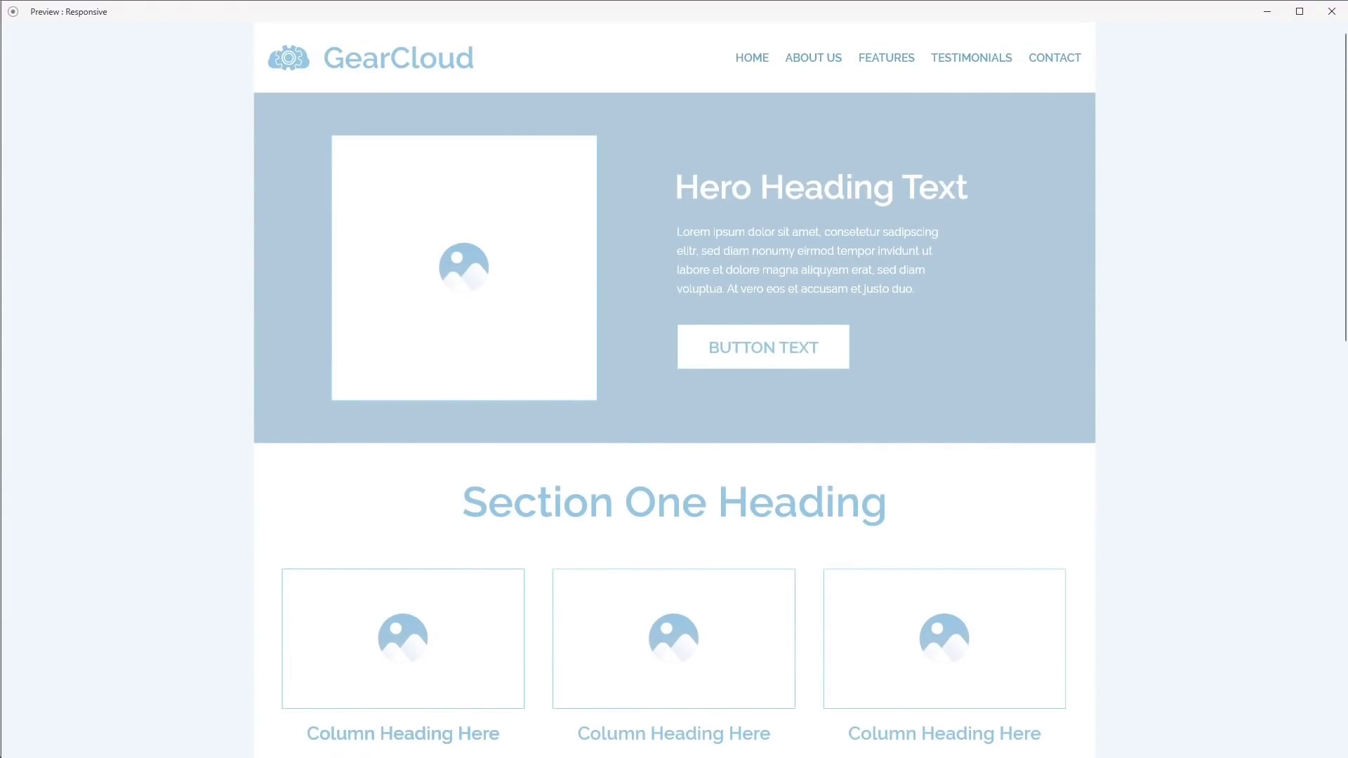
key(super+Down)
drag(186, 623, 152, 711)
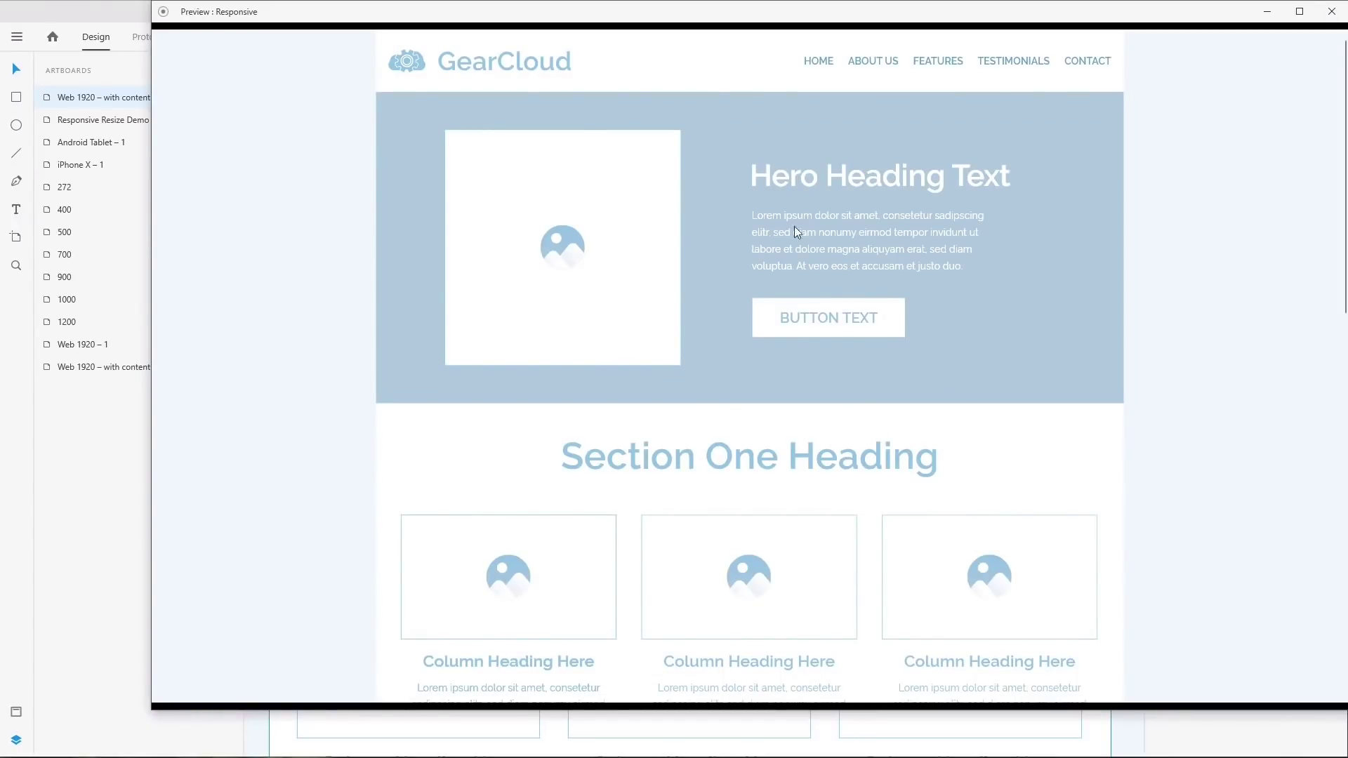
click(1332, 12)
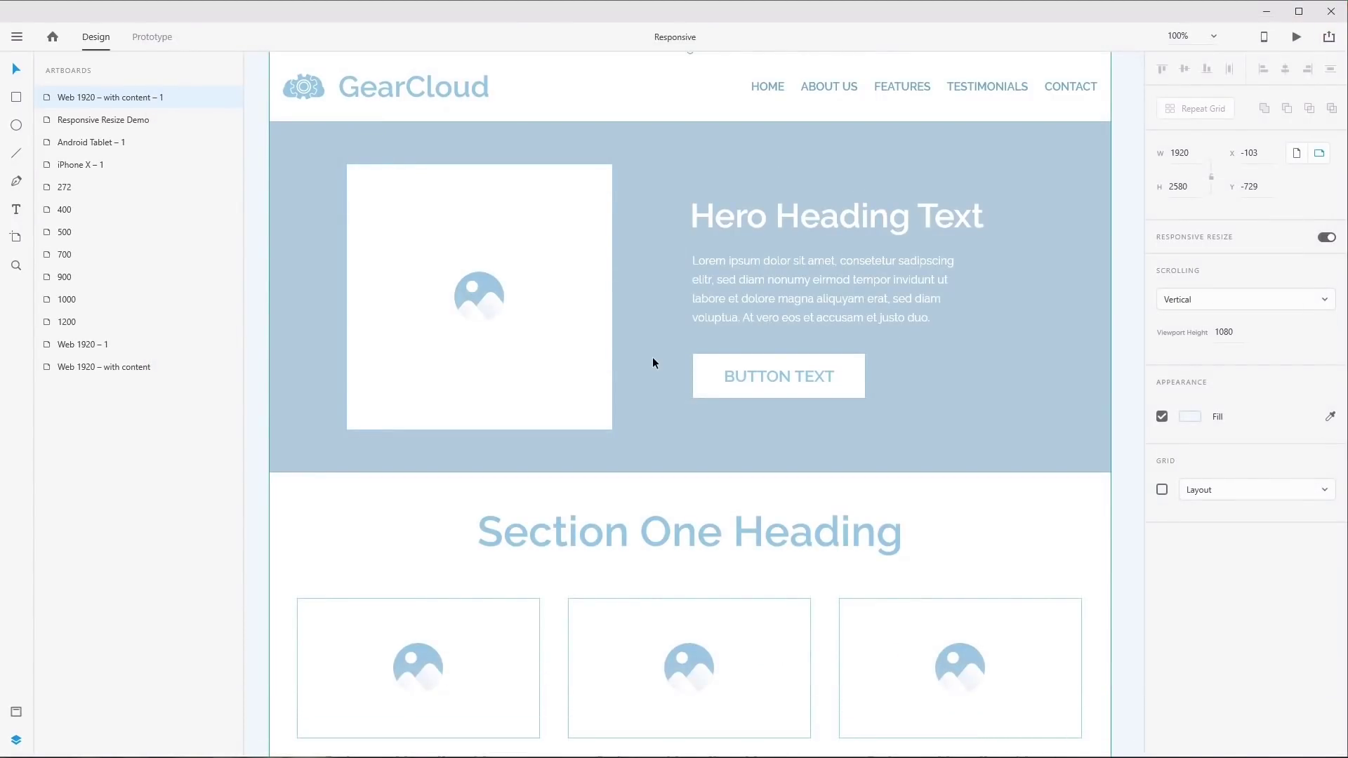
Compare how the GearCloud page layout adapts across the artboards from 1920 down to 272 px wide
key(ctrl+3)
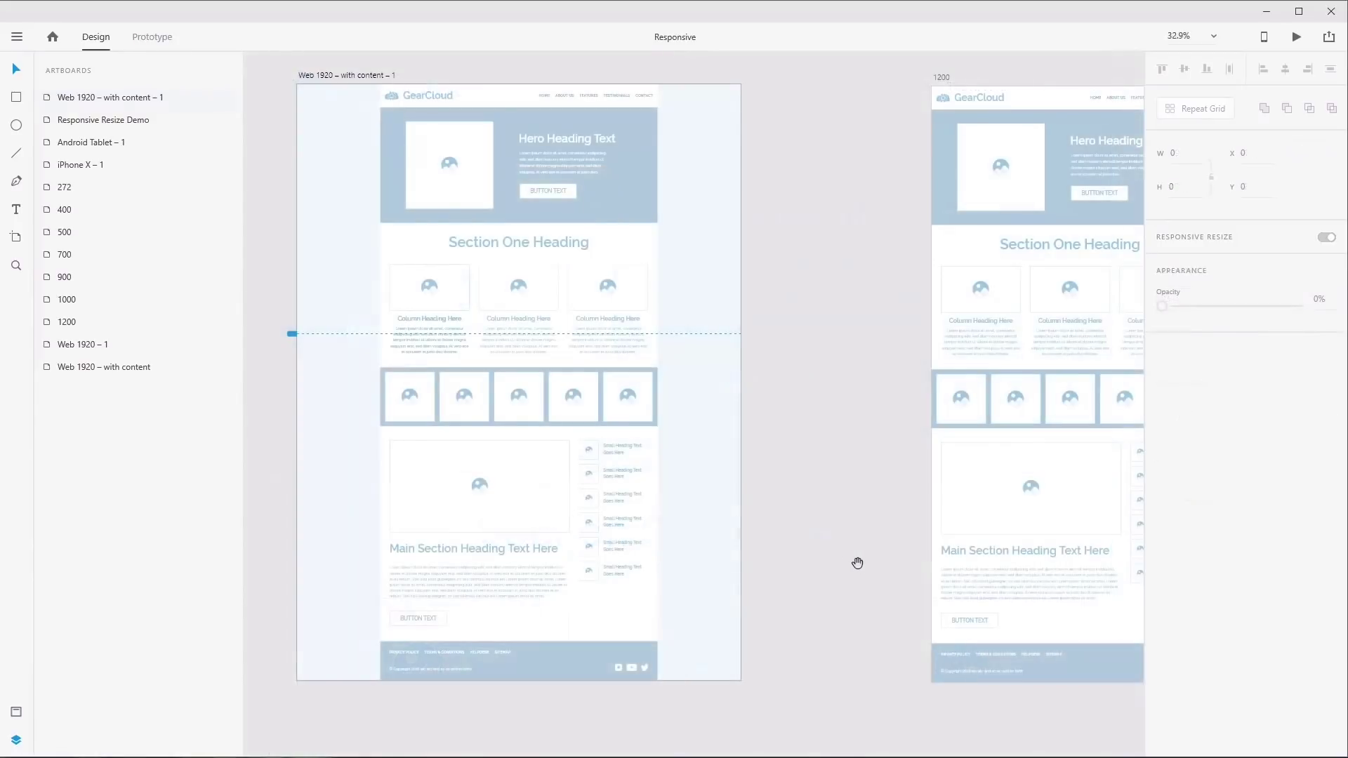
drag(850, 558, 472, 566)
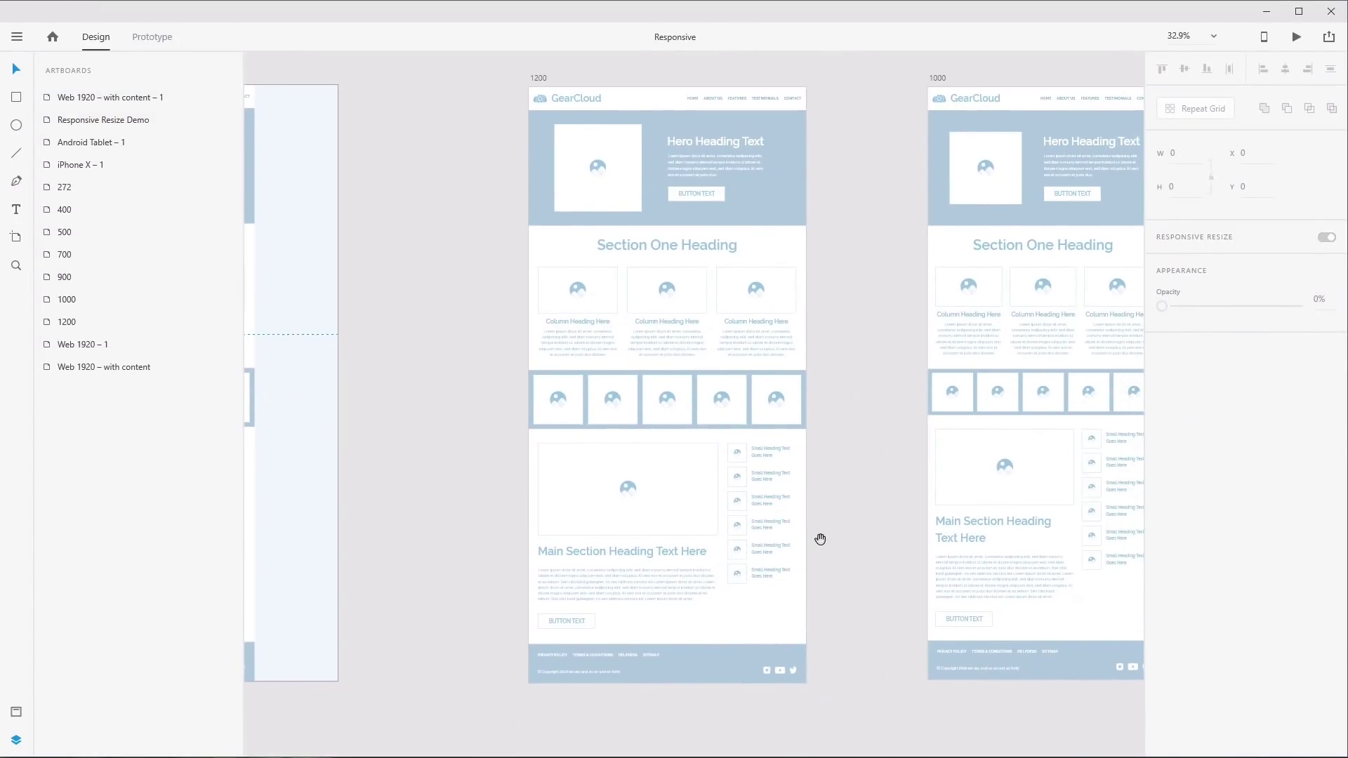
drag(855, 518, 475, 505)
drag(782, 440, 493, 470)
drag(832, 462, 533, 430)
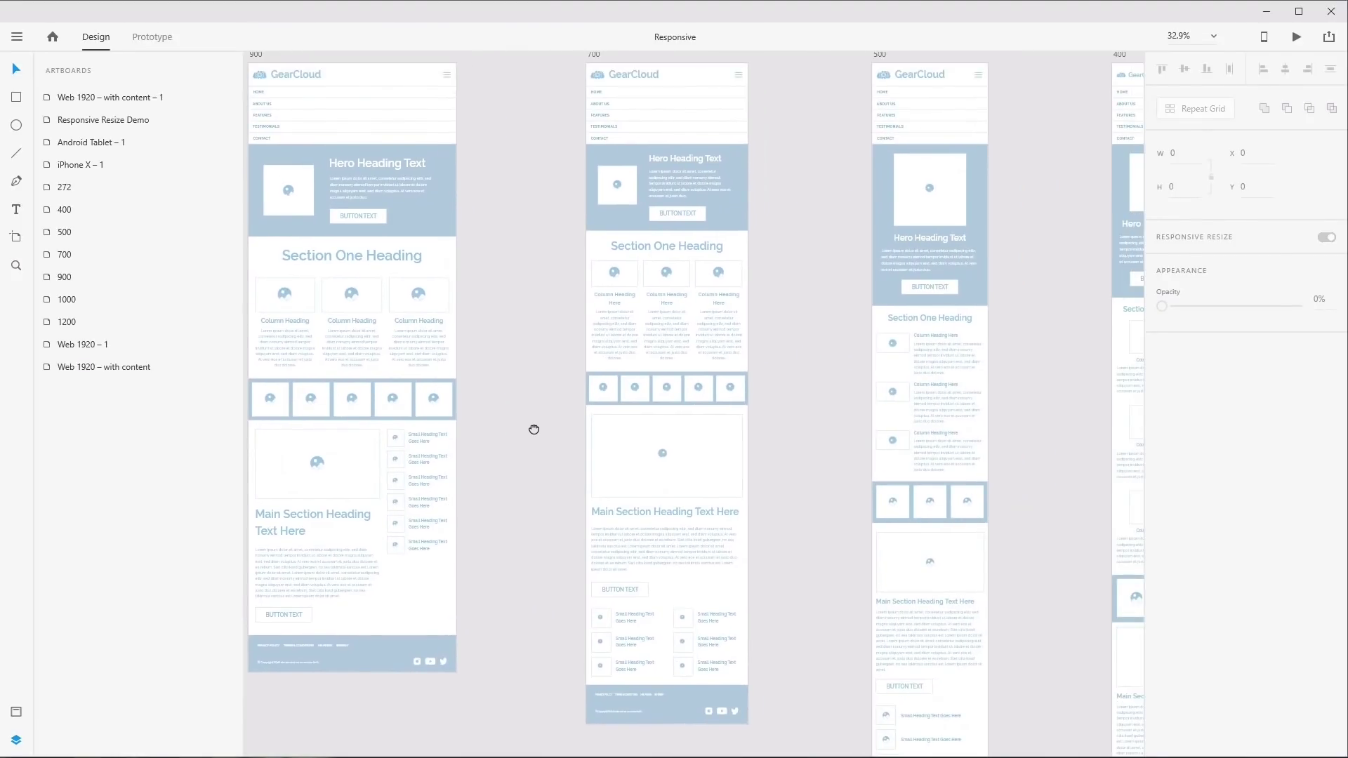
drag(981, 473, 674, 446)
drag(920, 438, 656, 470)
drag(1010, 537, 886, 488)
drag(348, 596, 828, 586)
drag(421, 608, 884, 651)
drag(463, 695, 674, 751)
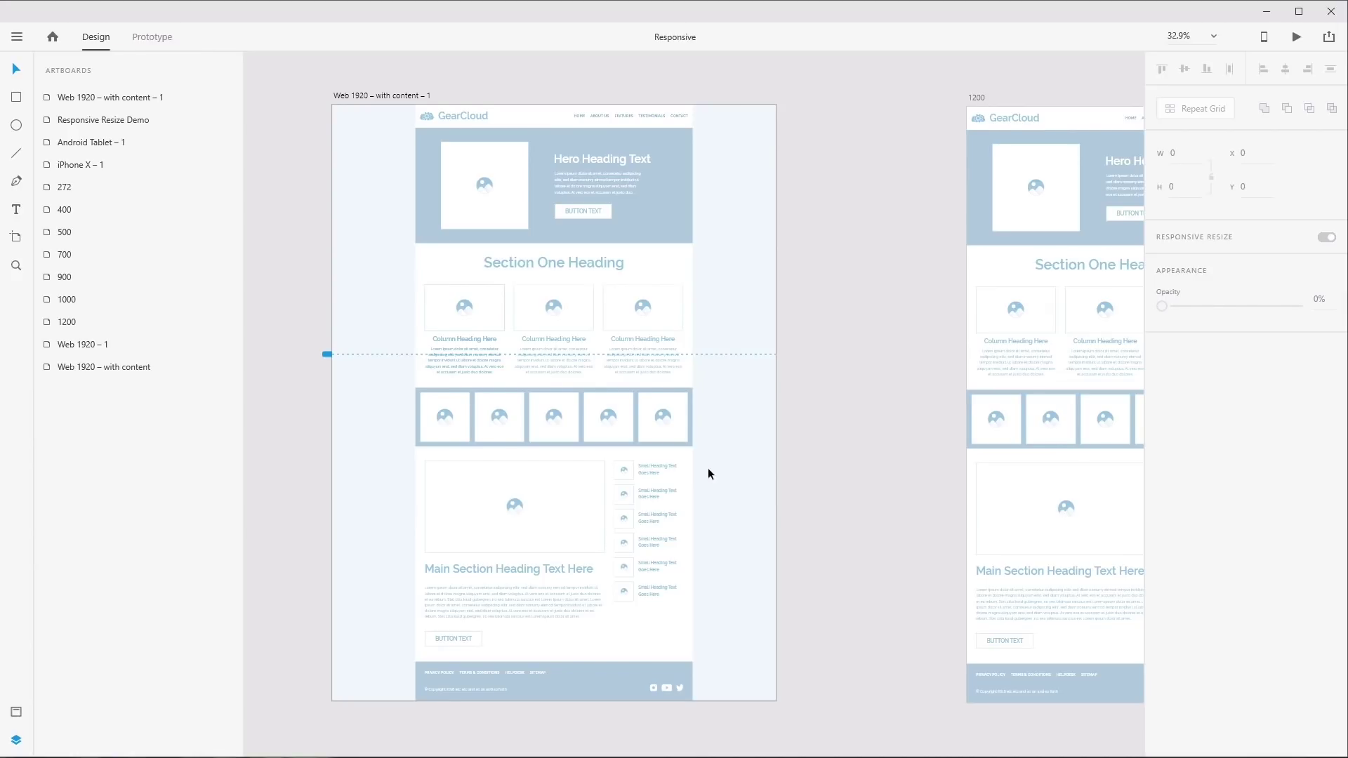
scroll(888, 514, right, 12)
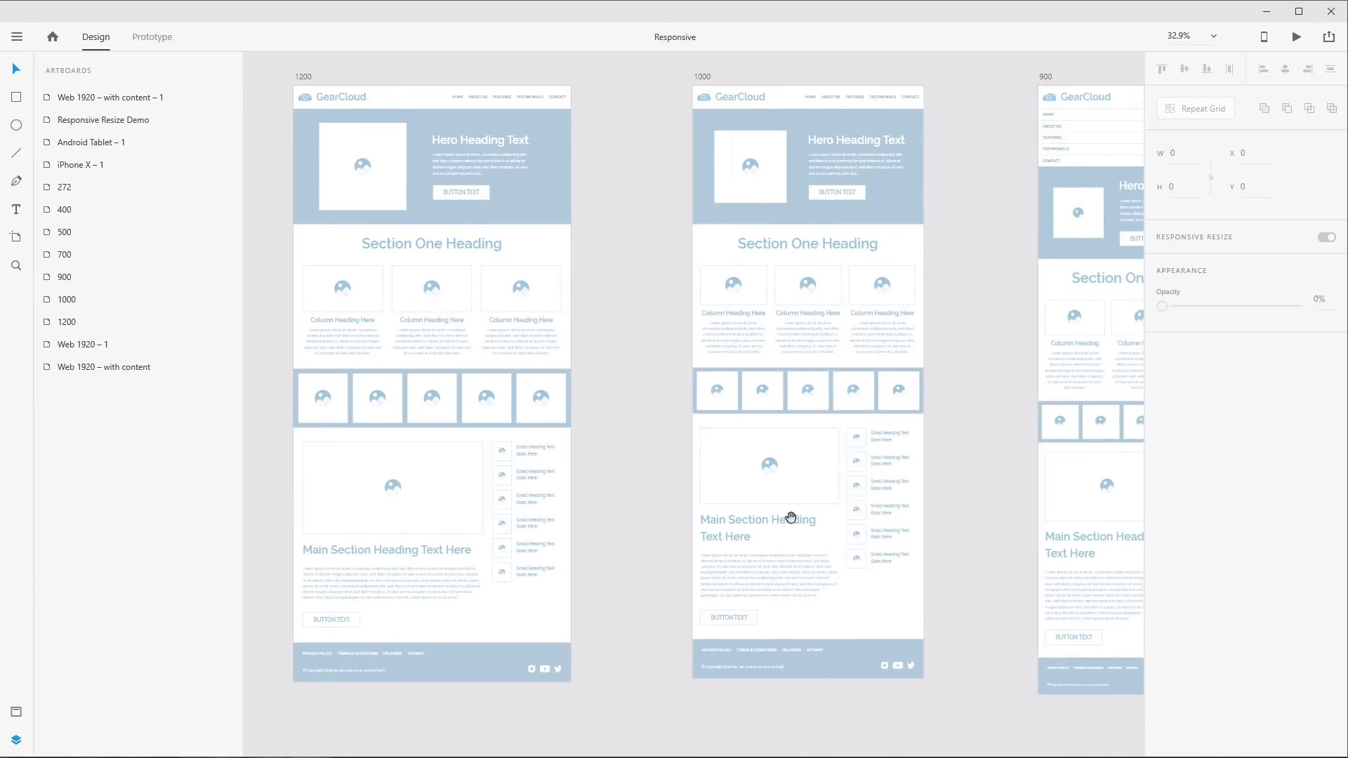
scroll(726, 525, right, 10)
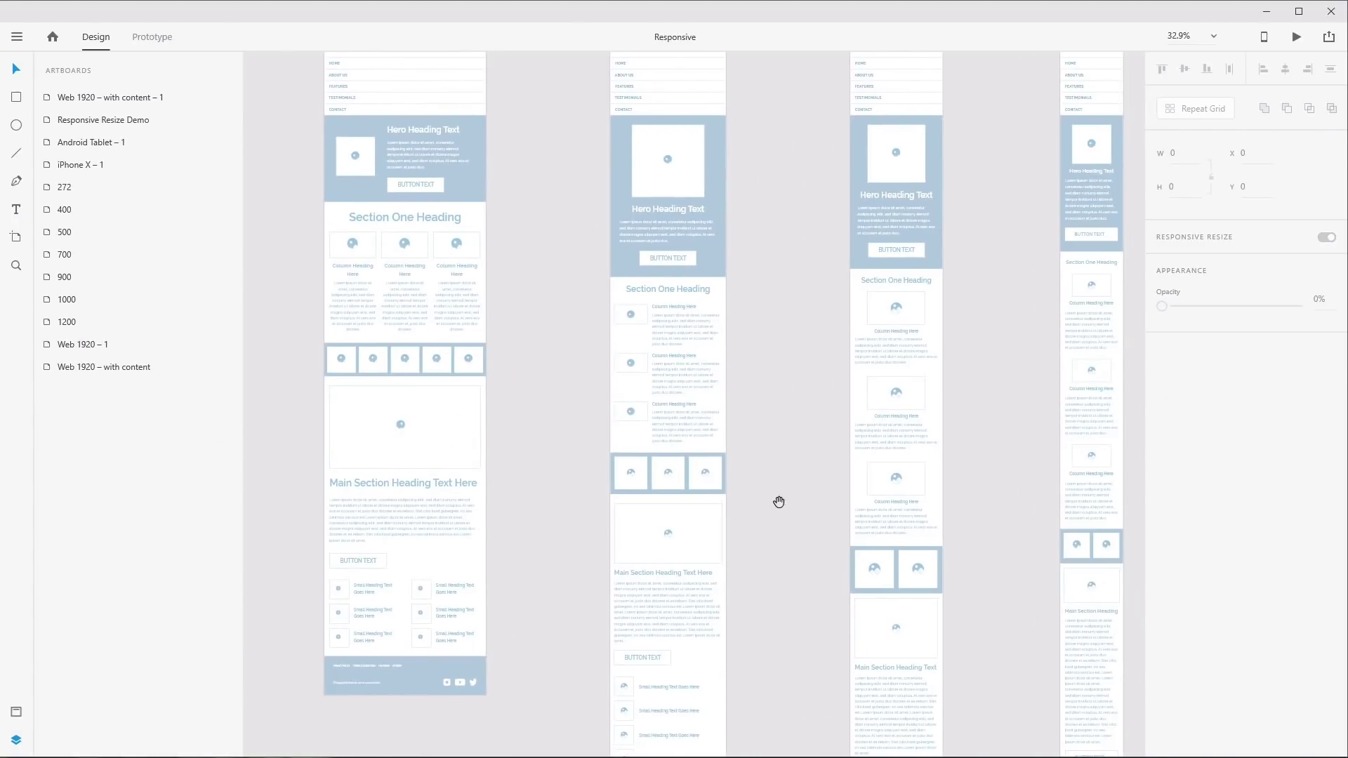
drag(729, 505, 767, 506)
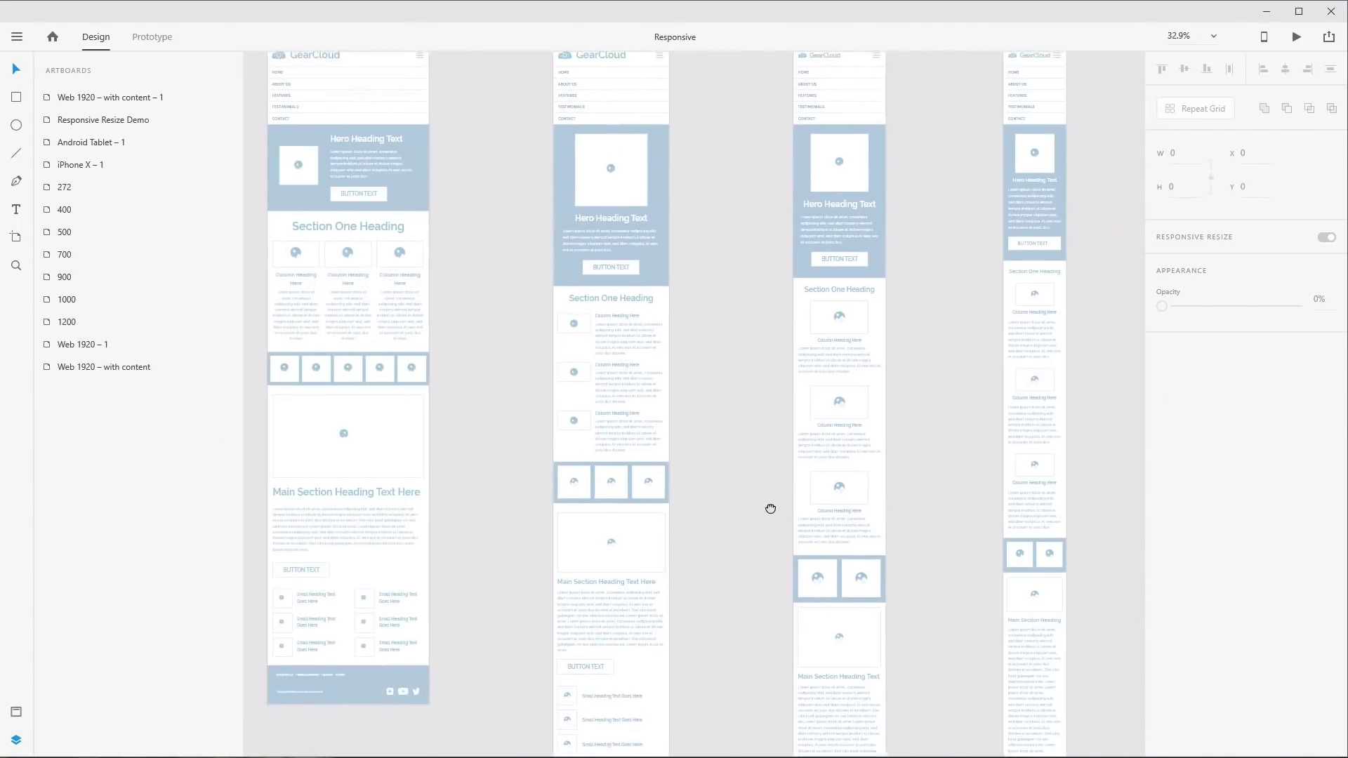
drag(504, 590, 444, 591)
drag(280, 610, 714, 642)
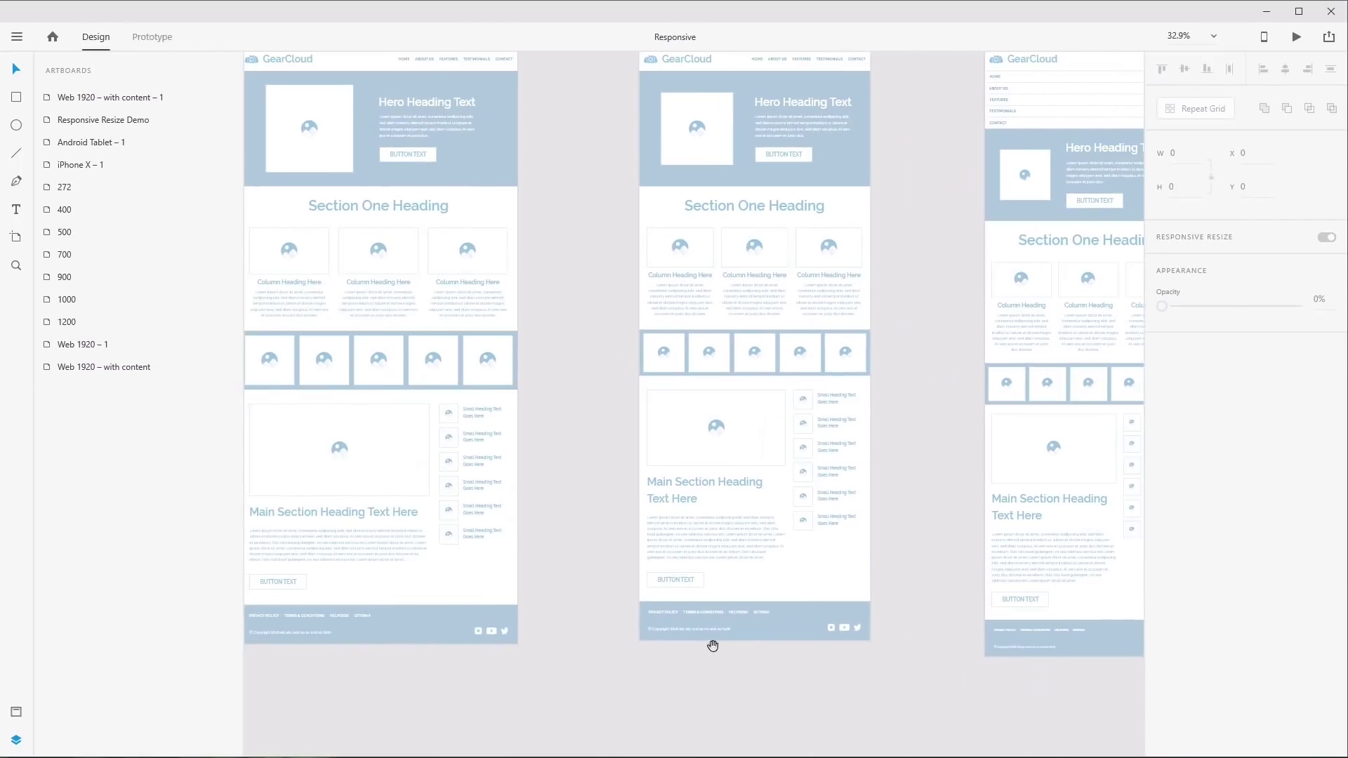
drag(368, 641, 386, 650)
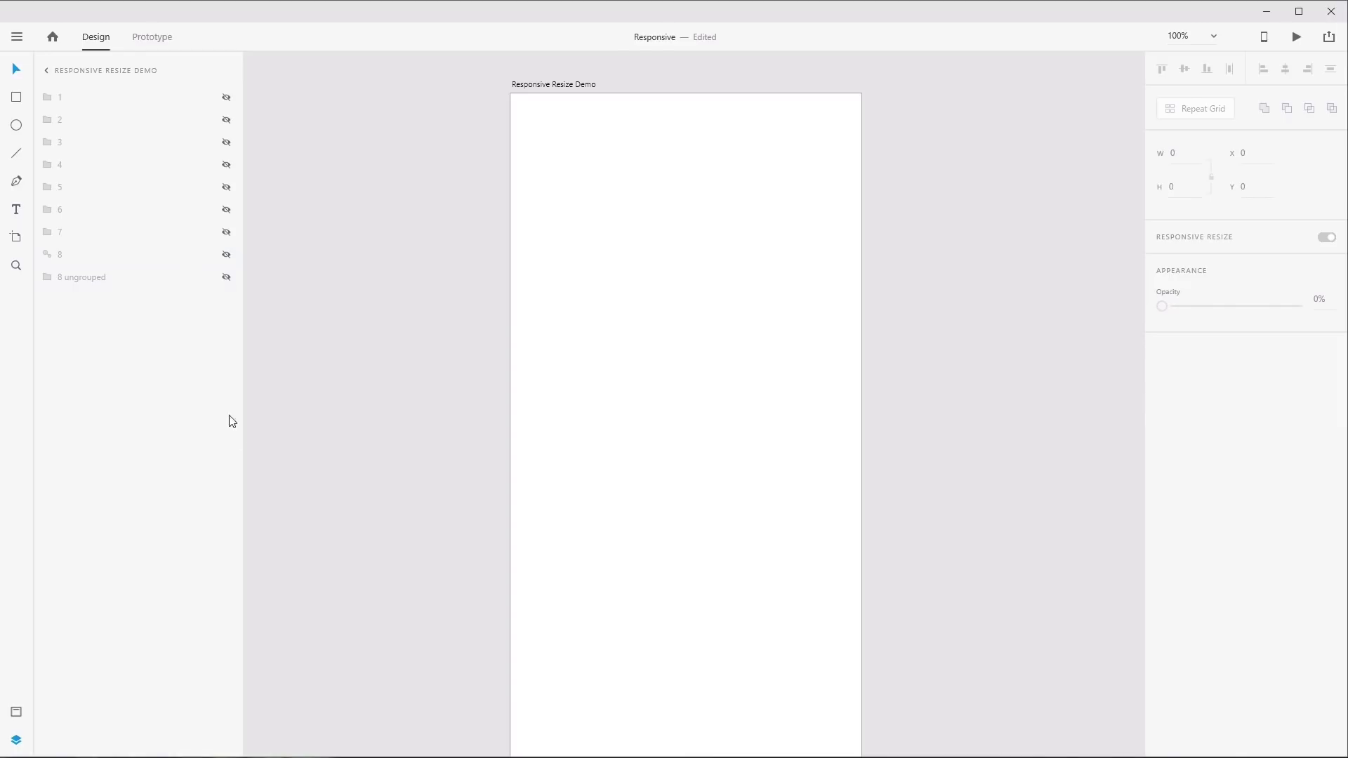
Draw a trial rectangle about 325 by 296 px on the demo artboard, switch its responsive resize to manual, and delete it
click(17, 97)
mouse_move(563, 160)
mouse_down()
mouse_move(749, 363)
mouse_move(791, 366)
mouse_up()
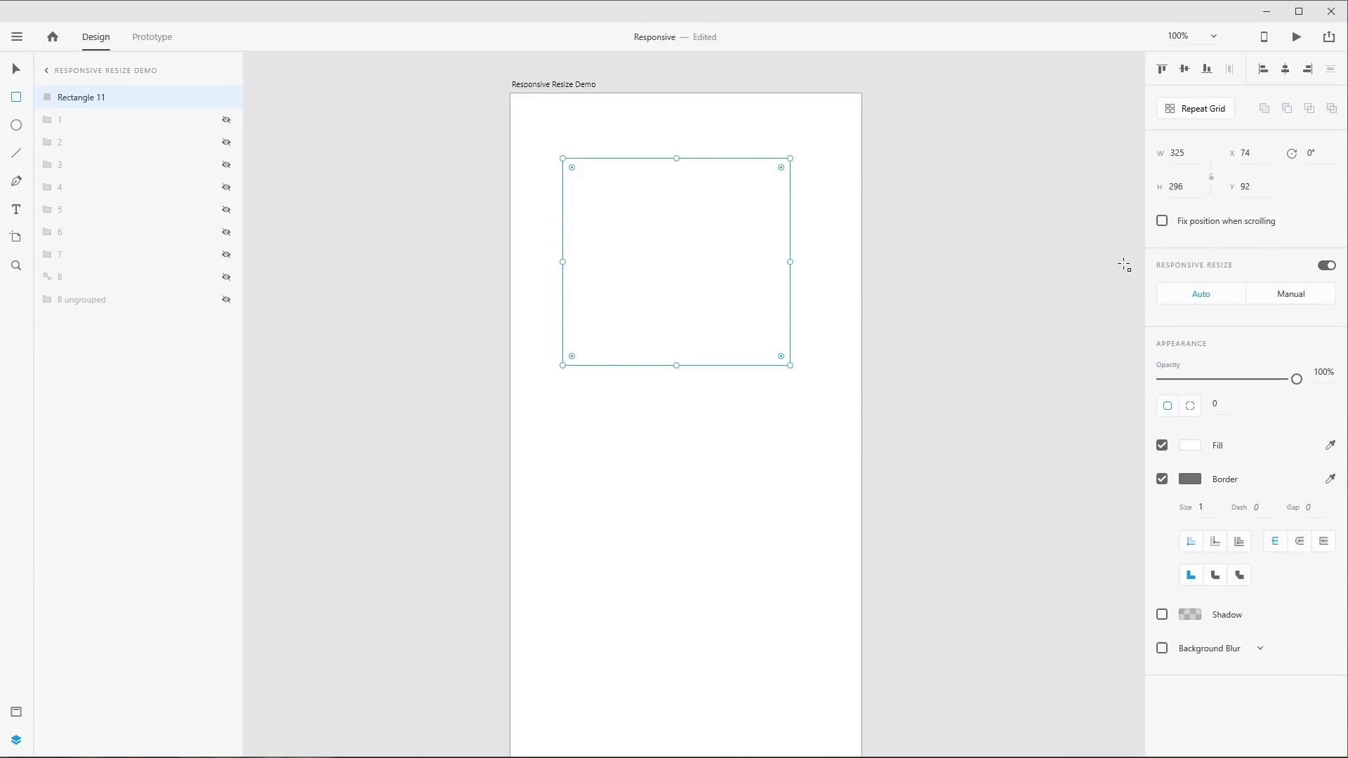
click(1327, 266)
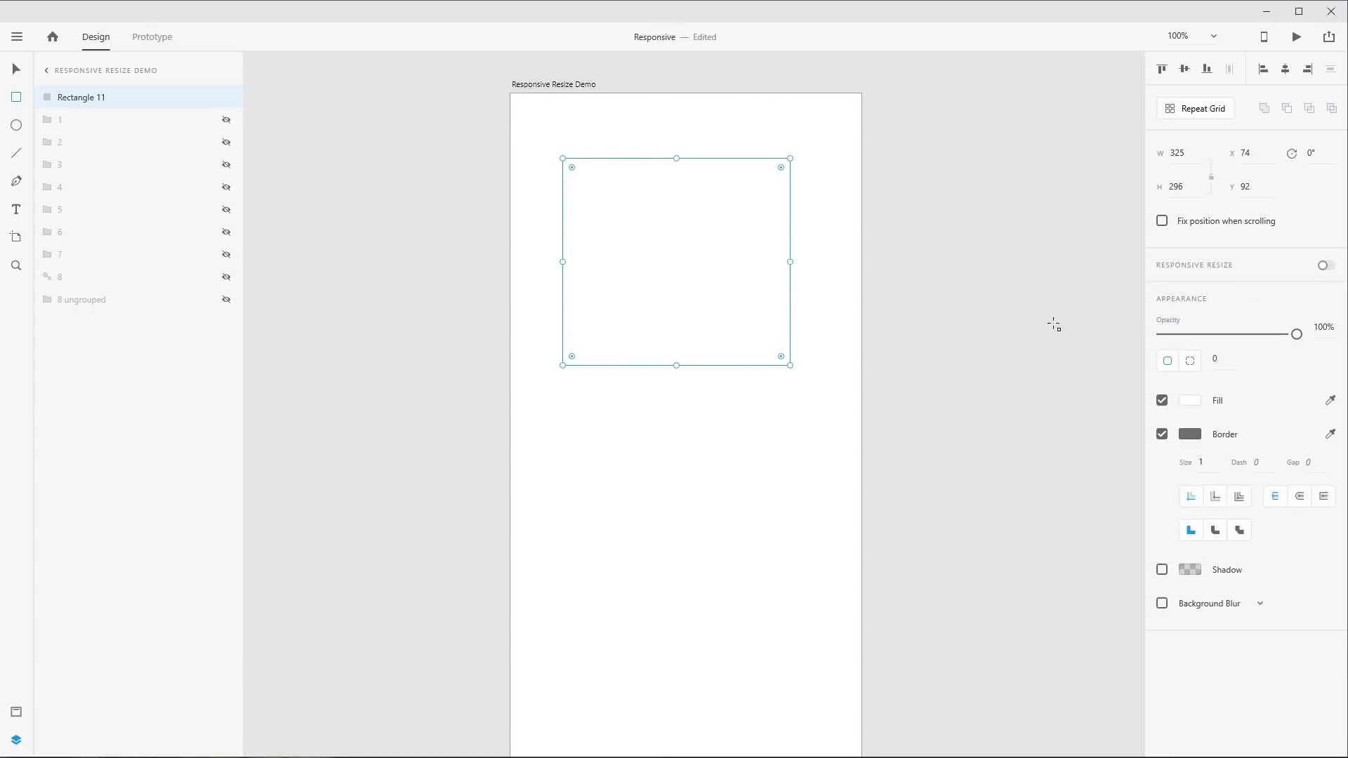
click(1327, 266)
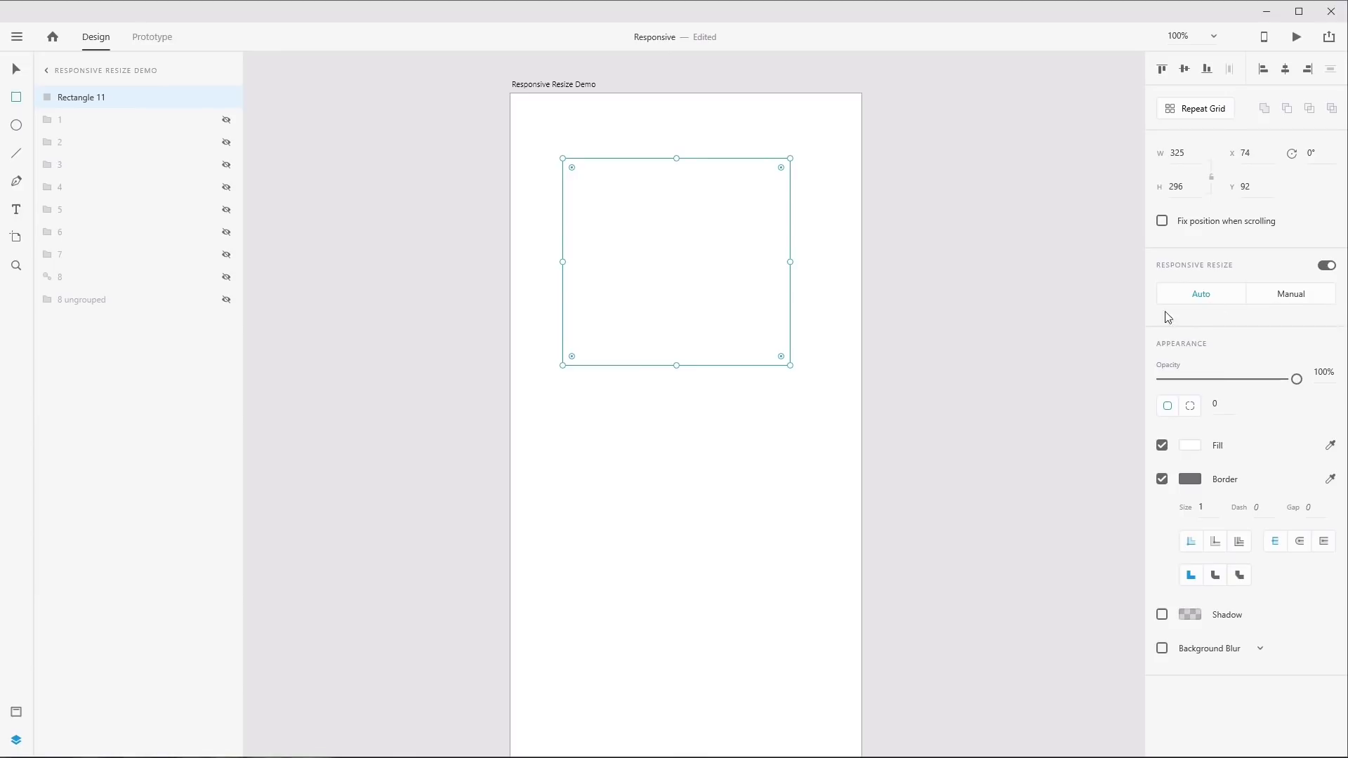
click(1294, 298)
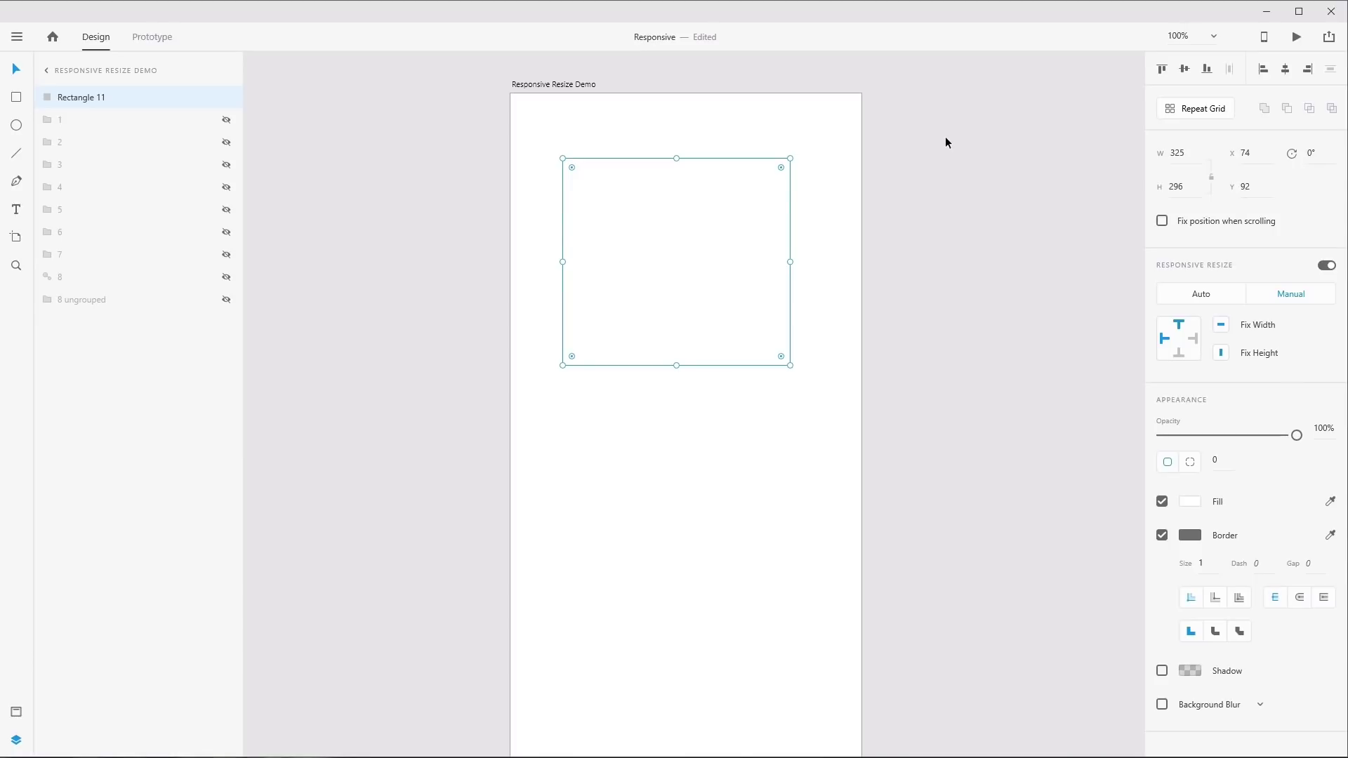
key(Delete)
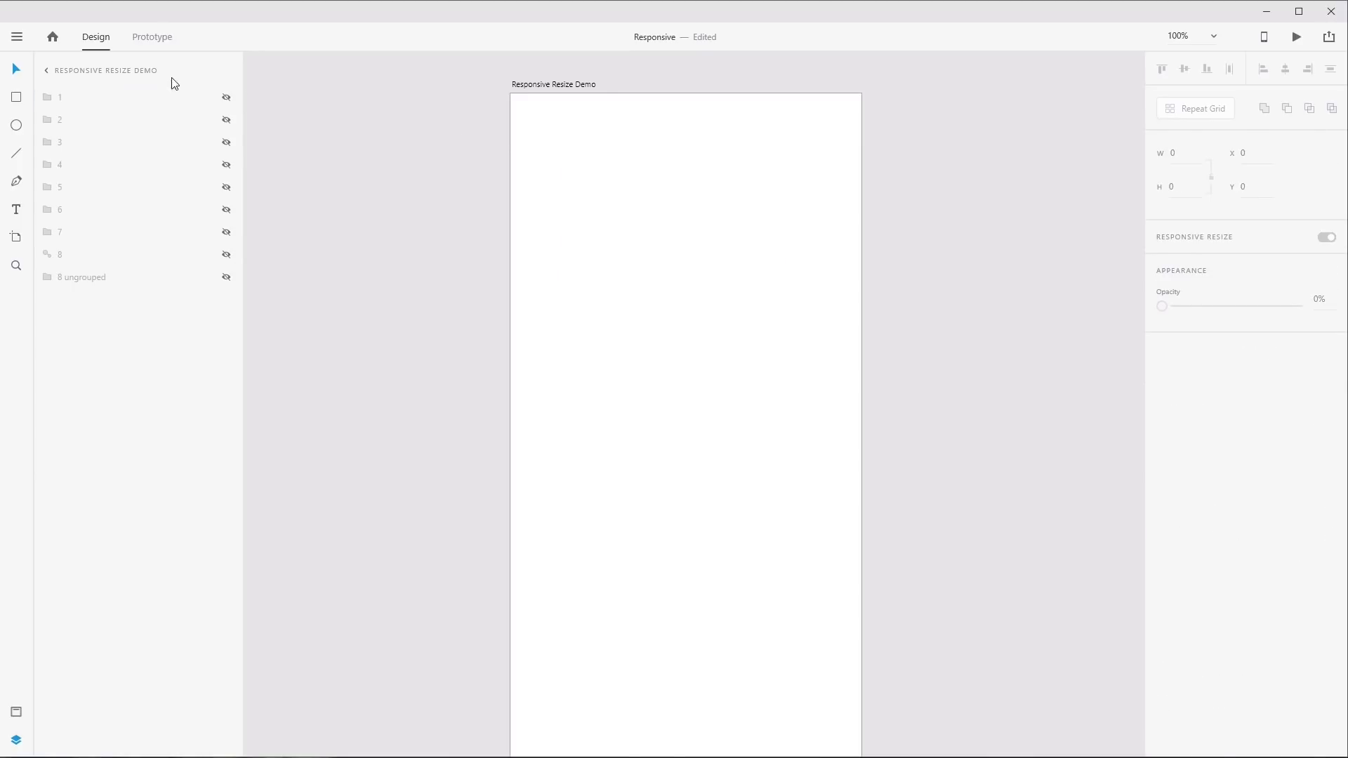
Show group 1 on the Responsive Resize Demo artboard and select each of its two small rectangles in turn
click(226, 97)
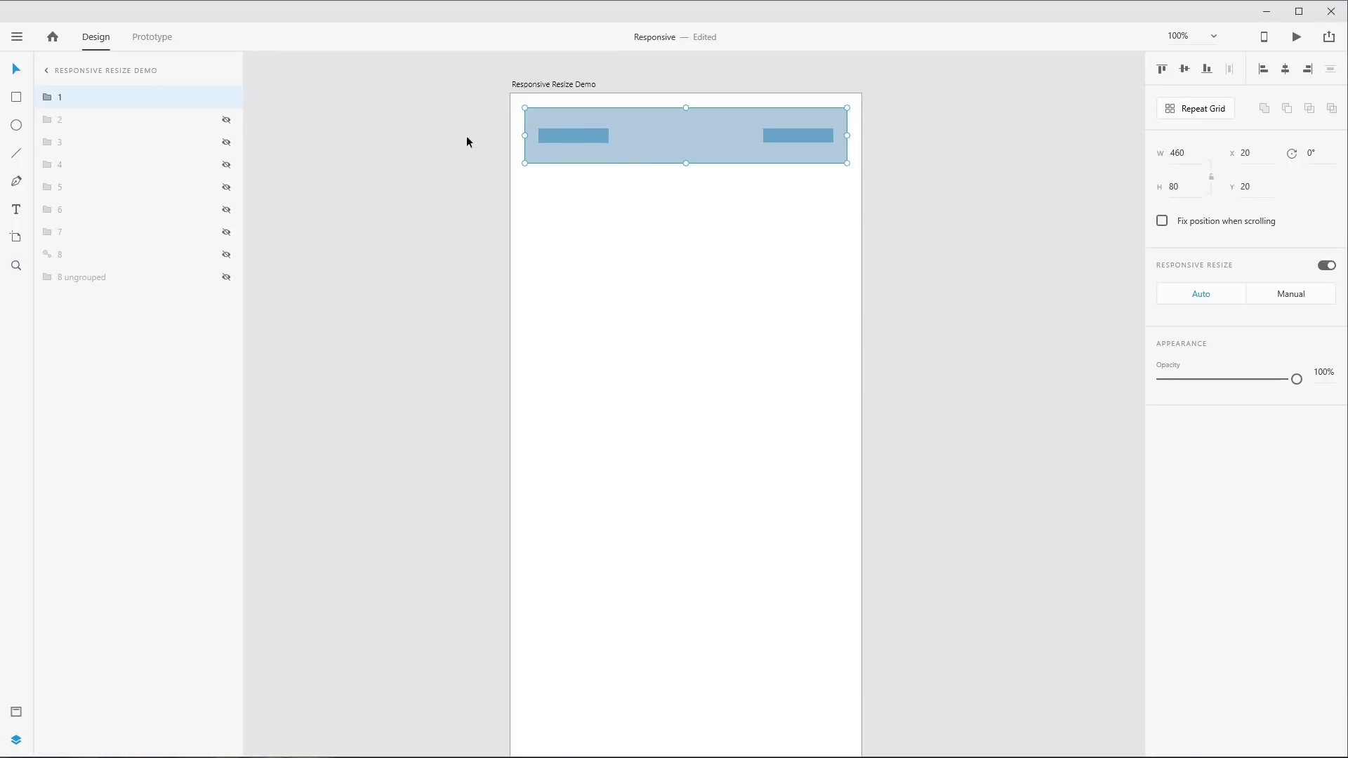
click(47, 97)
click(79, 119)
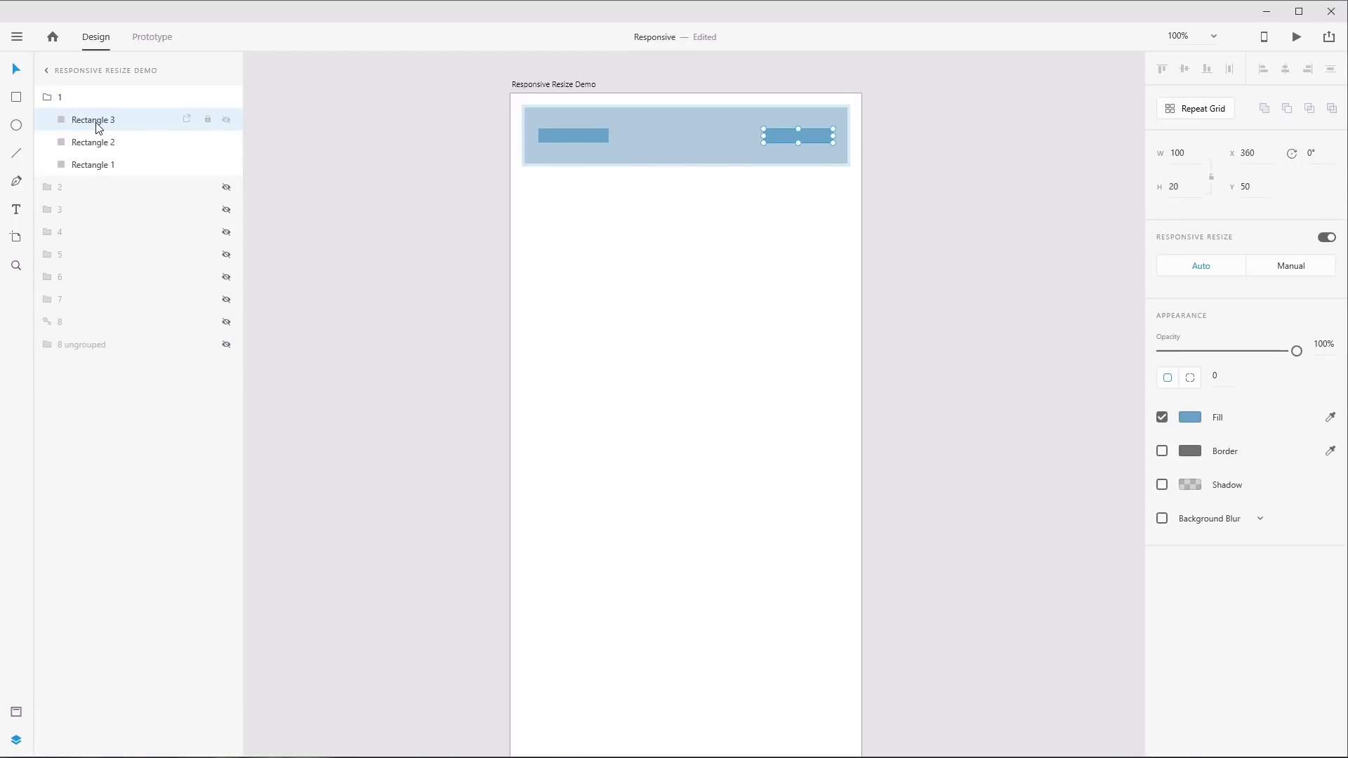
click(104, 142)
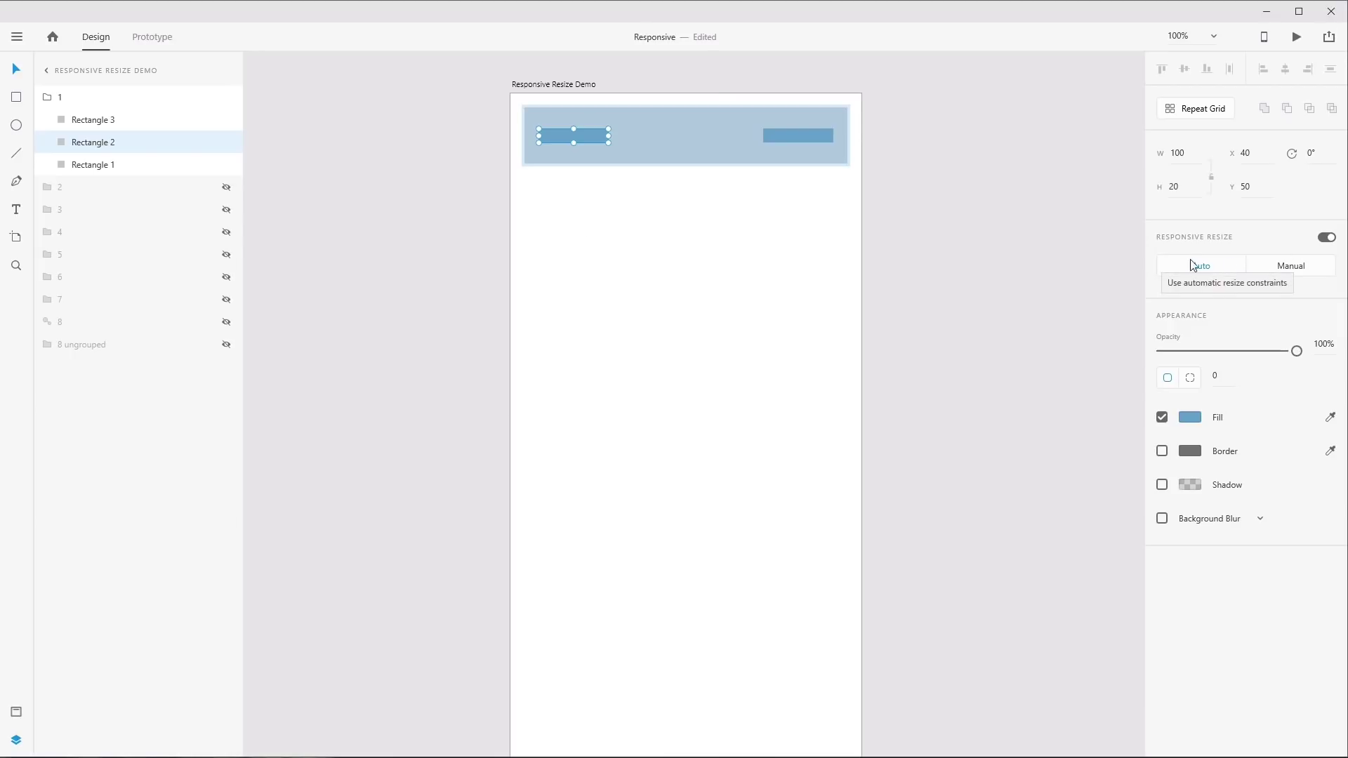
Try resizing group 1 from both its right and left edges
key(Escape)
drag(848, 135, 835, 194)
drag(525, 136, 520, 194)
Switch Rectangle 3 and Rectangle 2 in group 1 to manual responsive resize and compare their fixed-edge constraints
click(93, 121)
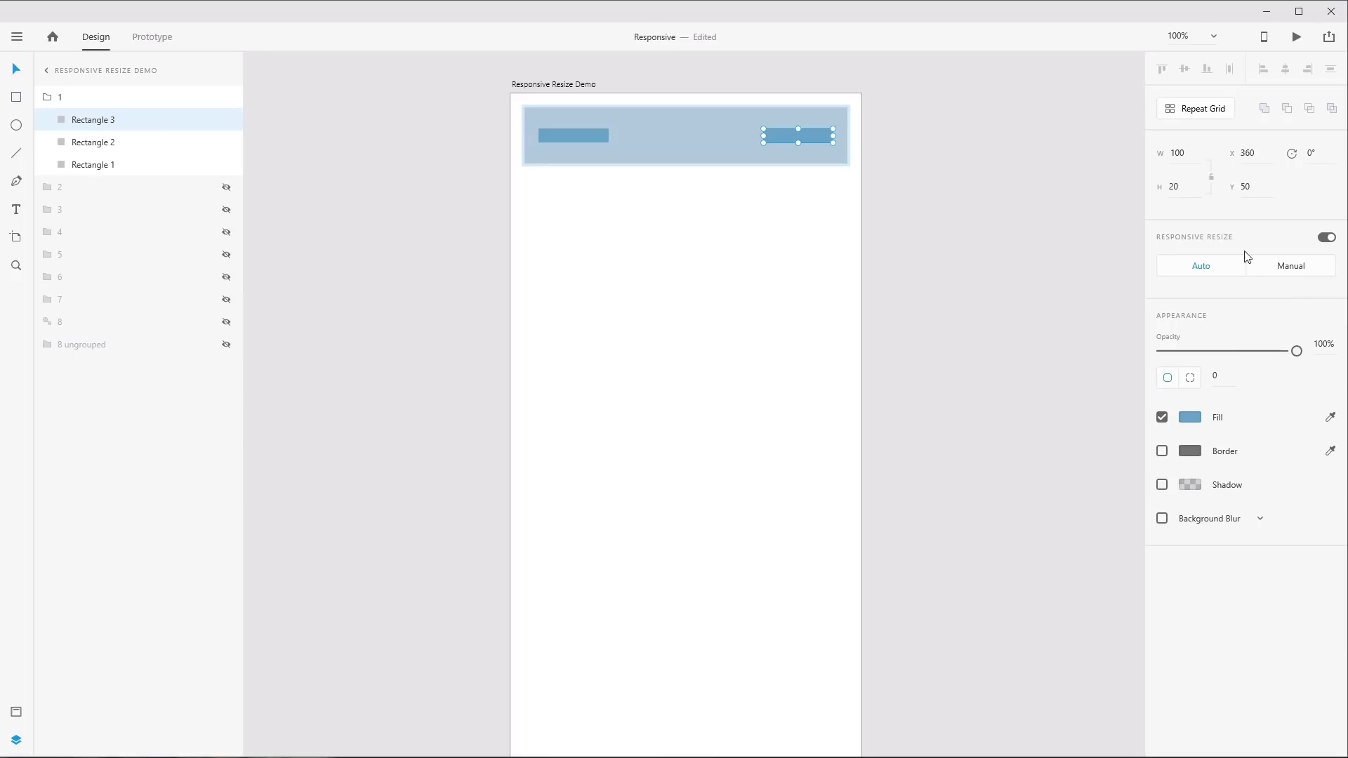
click(1304, 265)
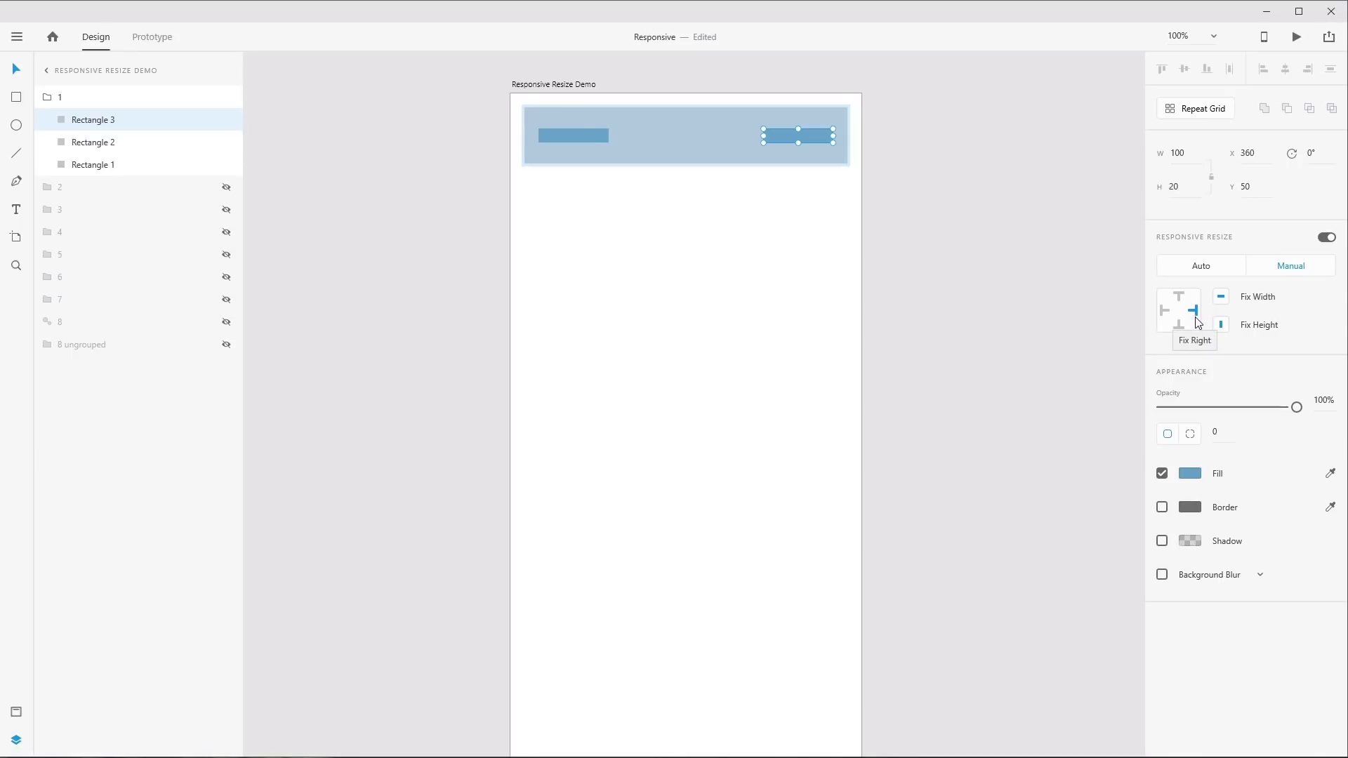
click(595, 137)
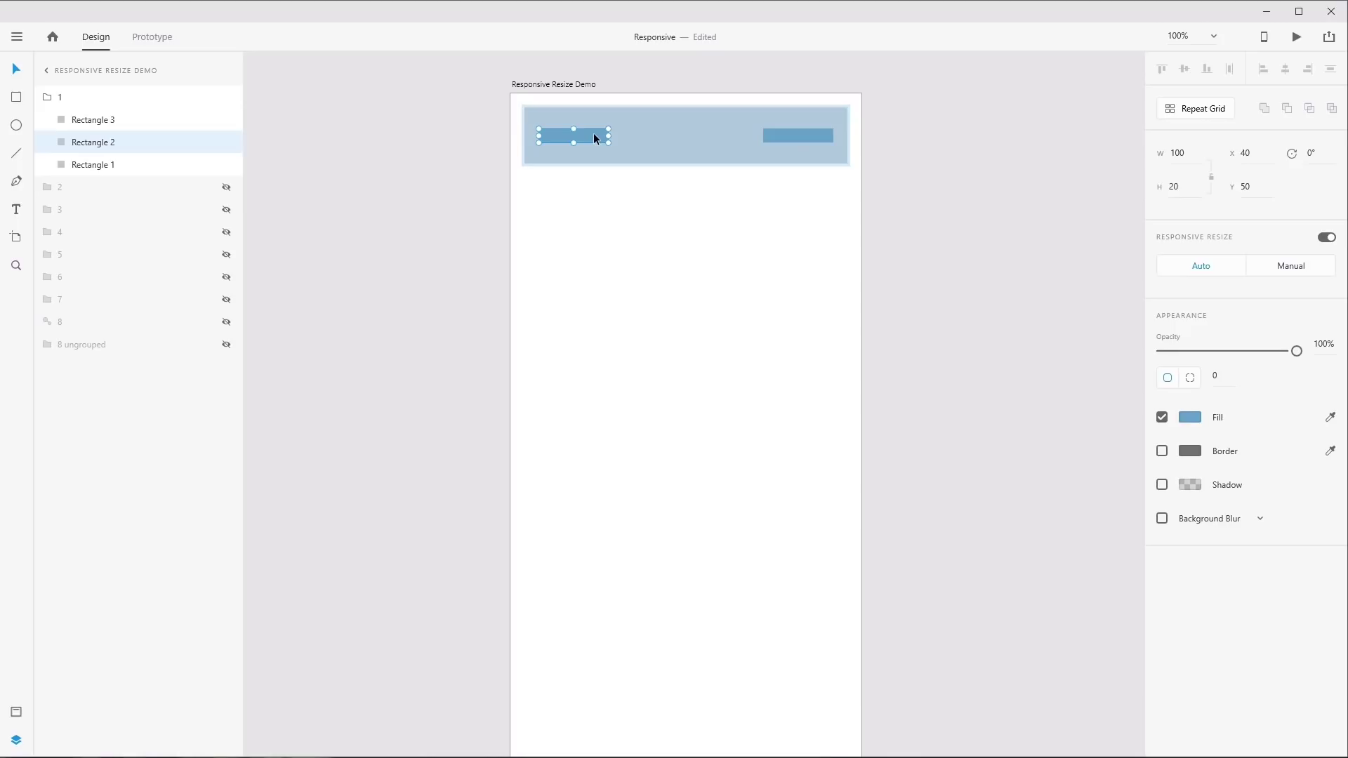
click(1272, 271)
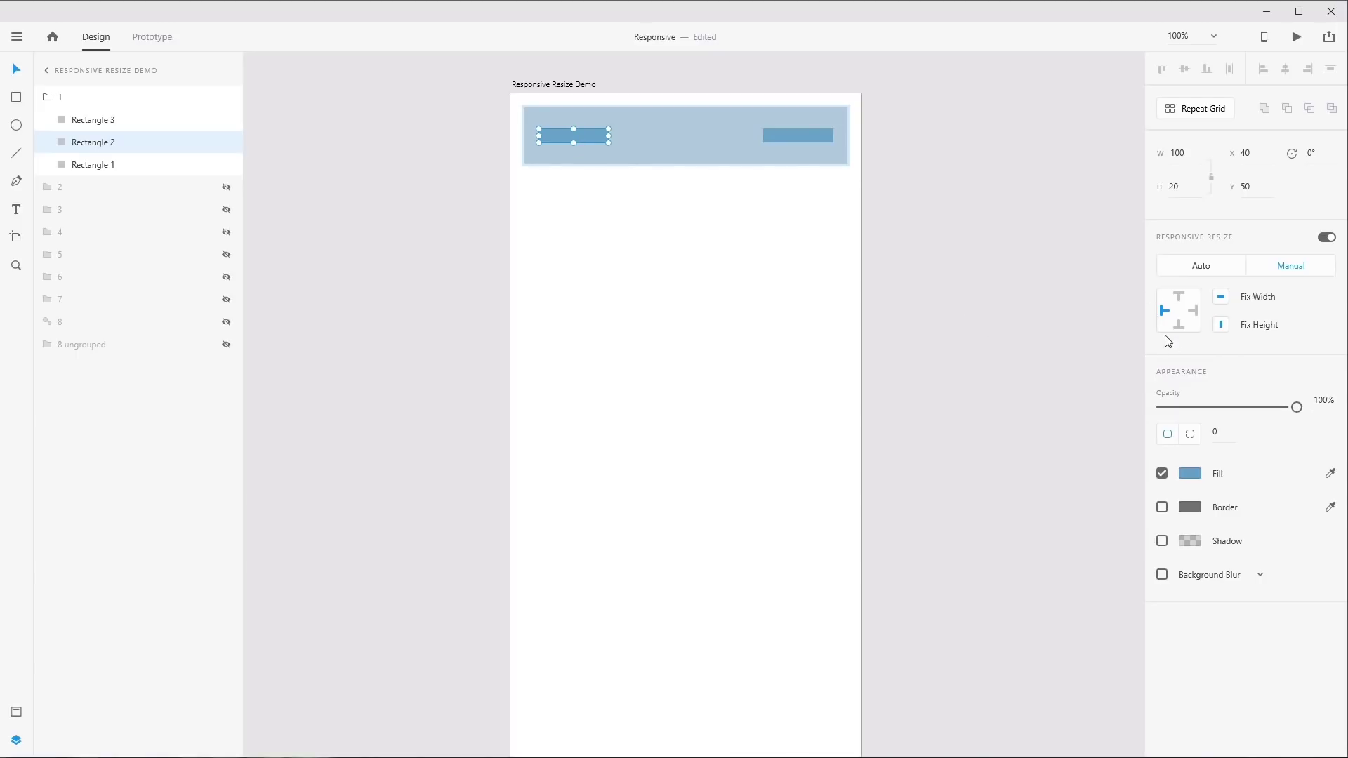
click(811, 137)
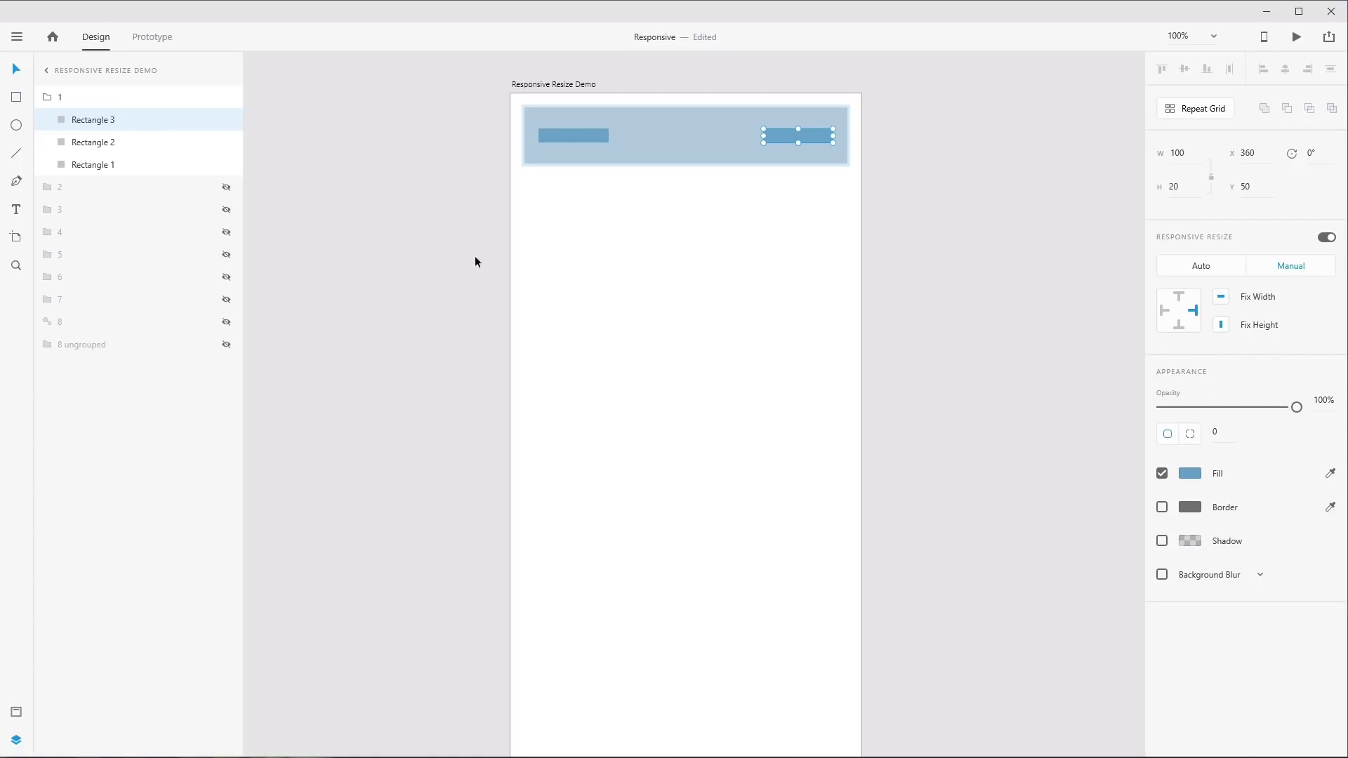
click(49, 97)
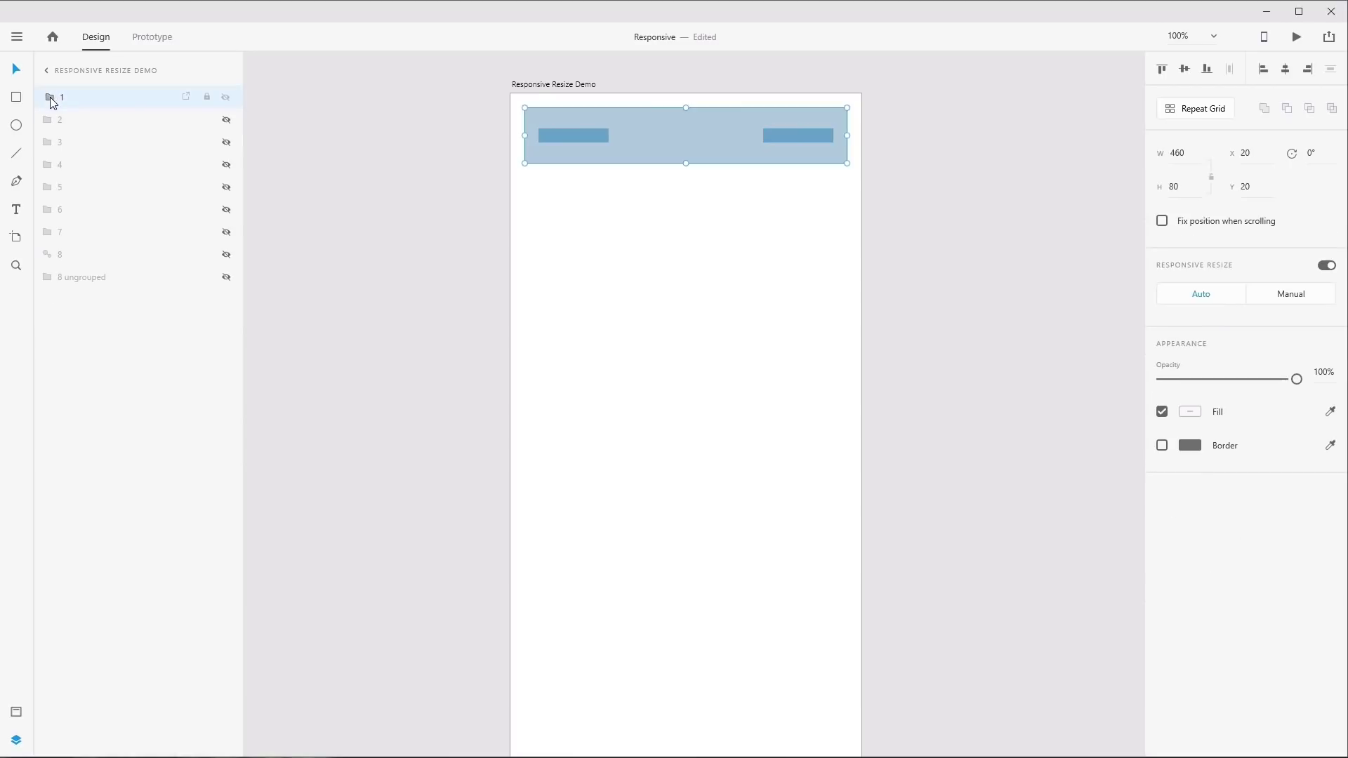
Show group 2 with its inner and background rectangles, test a width change on the group, and undo it
click(227, 121)
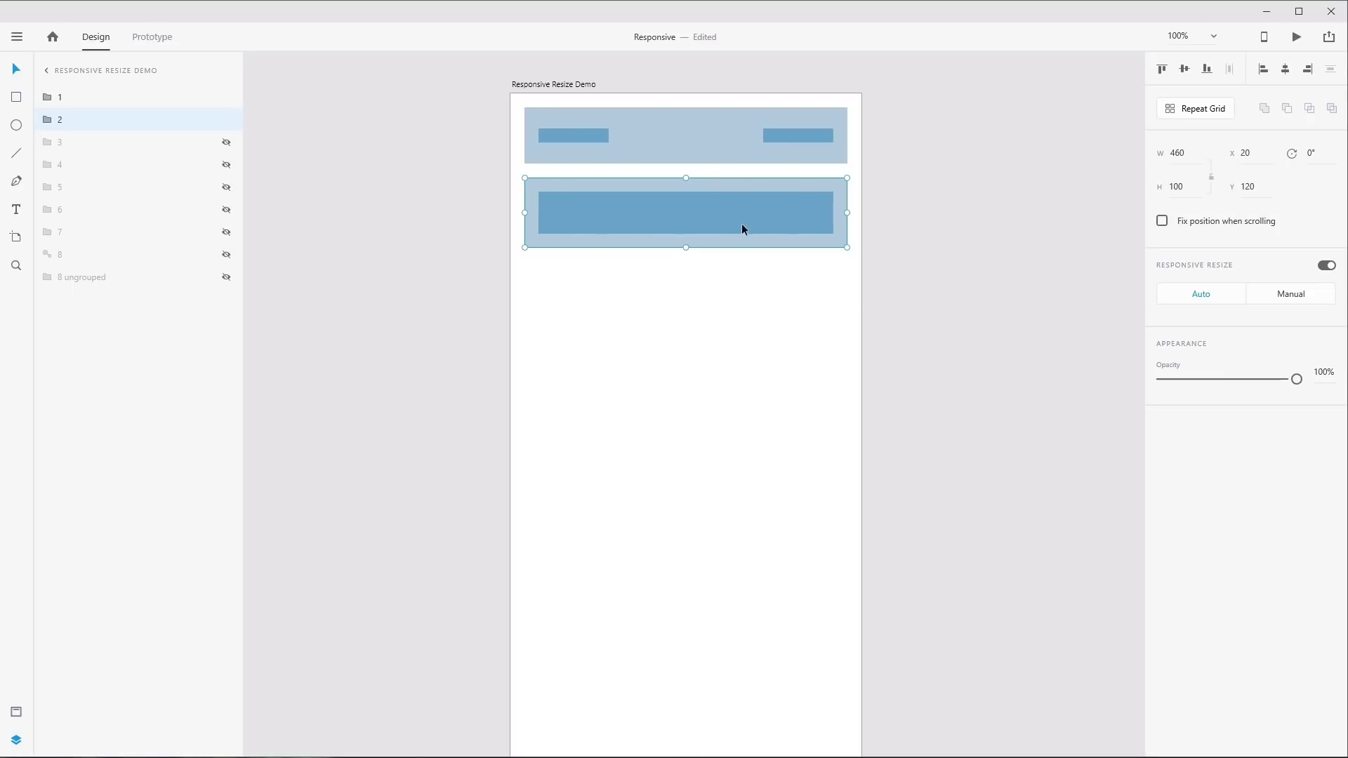
double_click(593, 215)
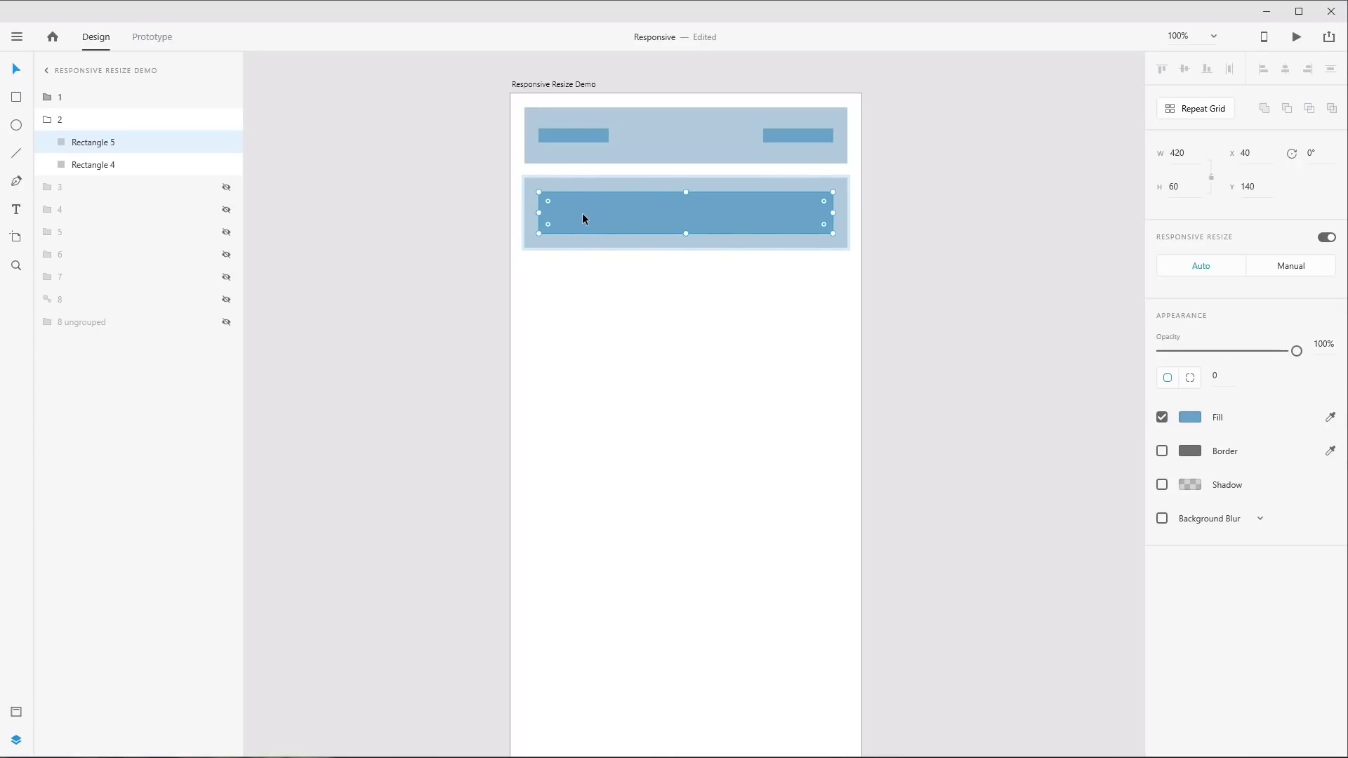
click(525, 243)
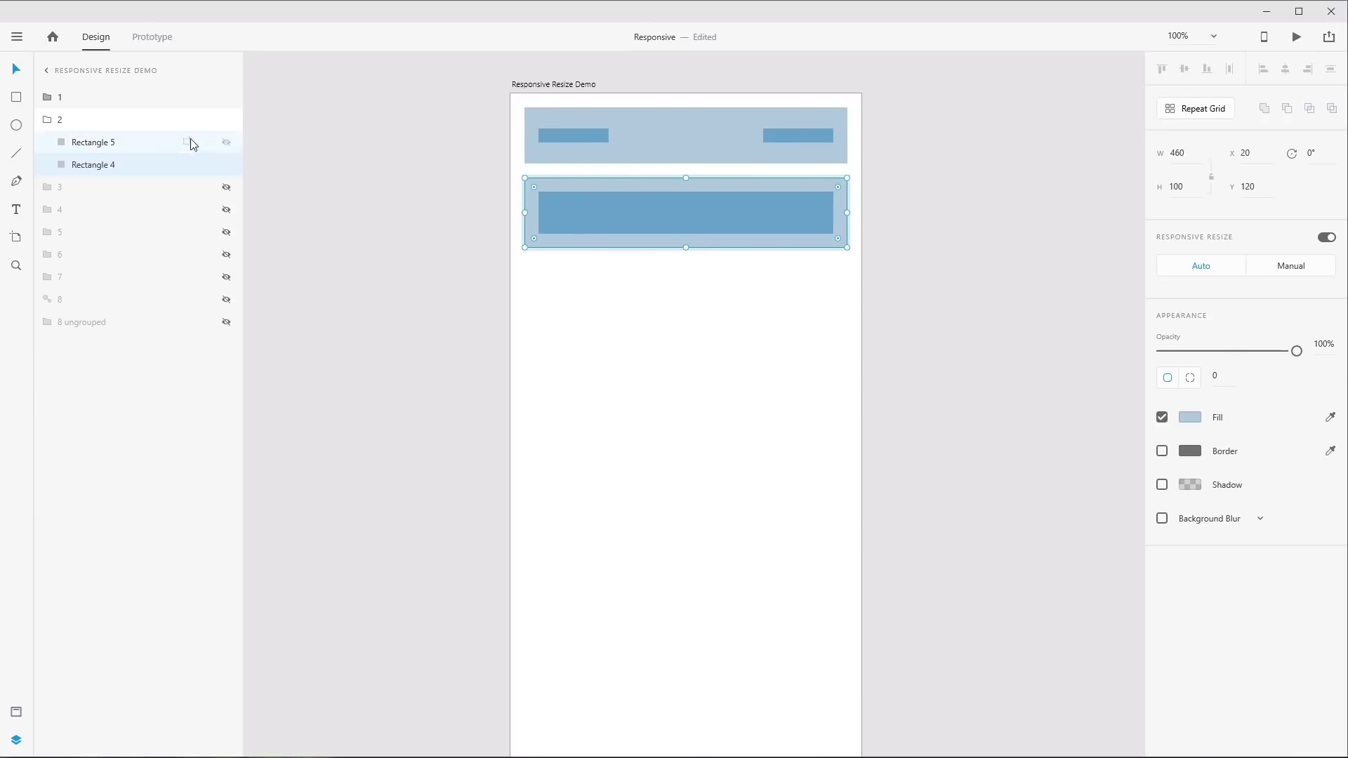
click(71, 121)
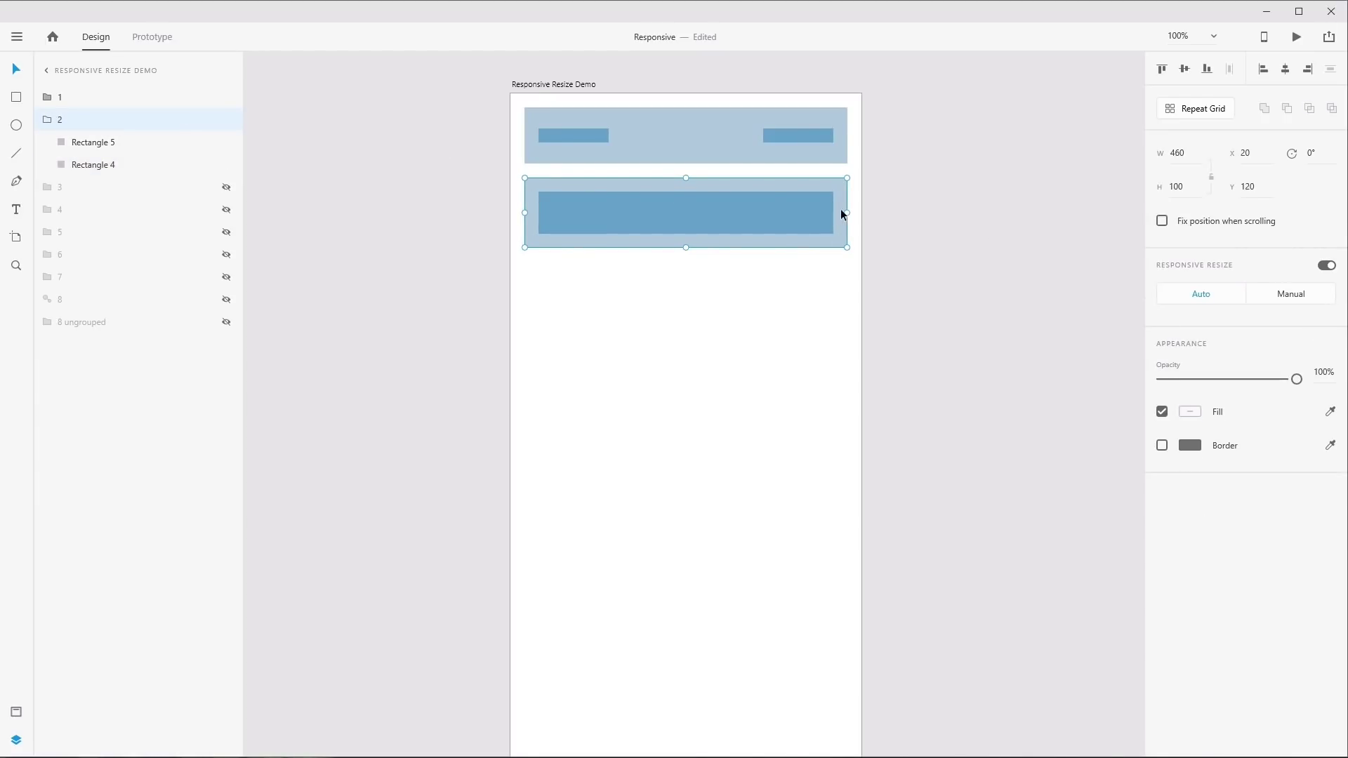
drag(847, 211, 803, 352)
key(ctrl+z)
Show groups 3 and 4 and try resizing each one from its right edge
click(230, 188)
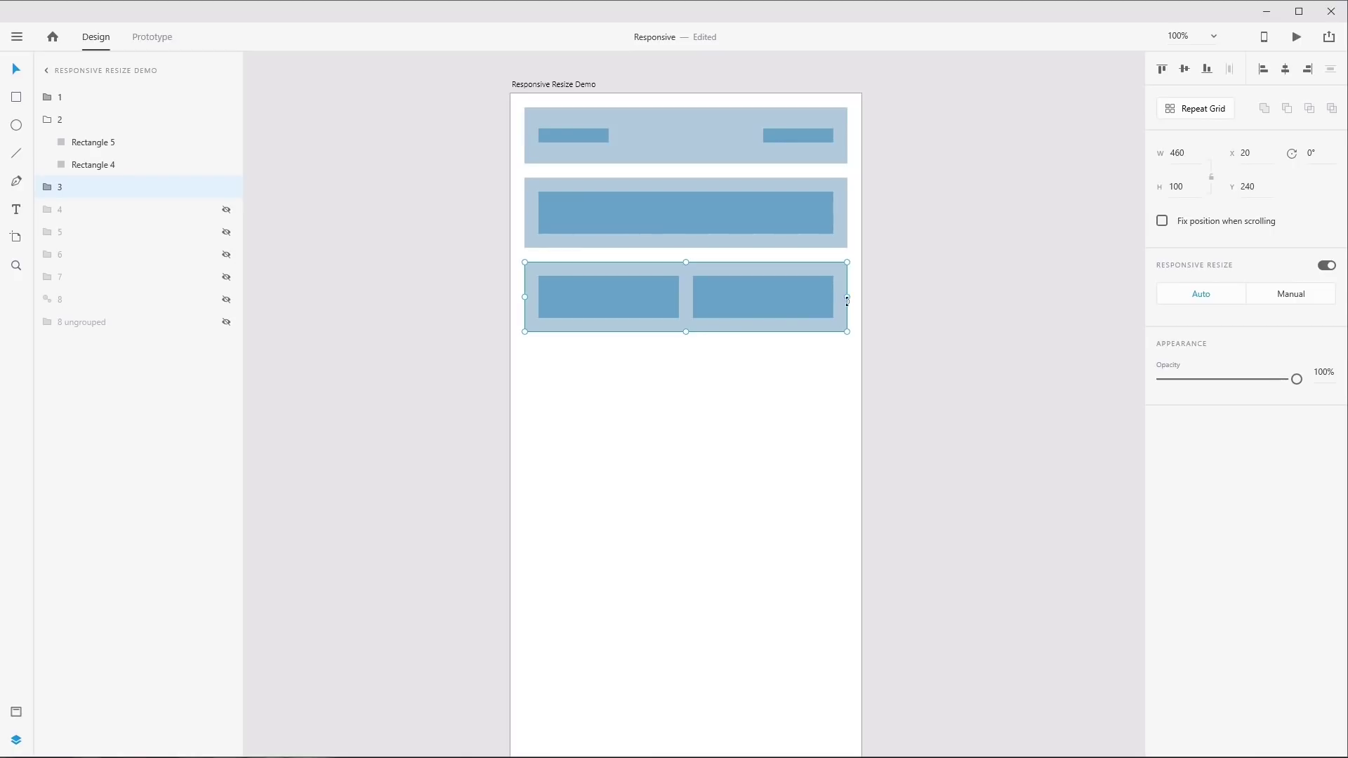
drag(847, 297, 828, 359)
click(226, 209)
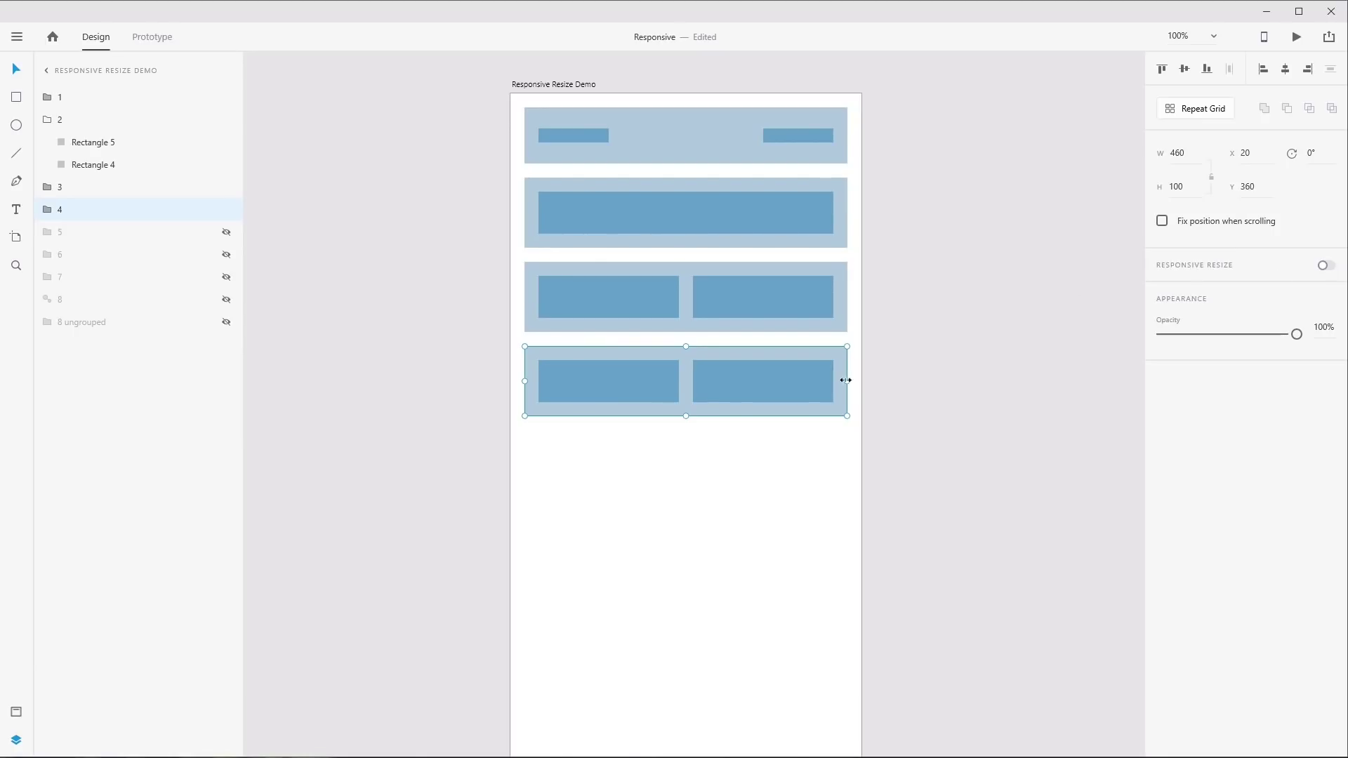
drag(846, 380, 848, 424)
click(848, 425)
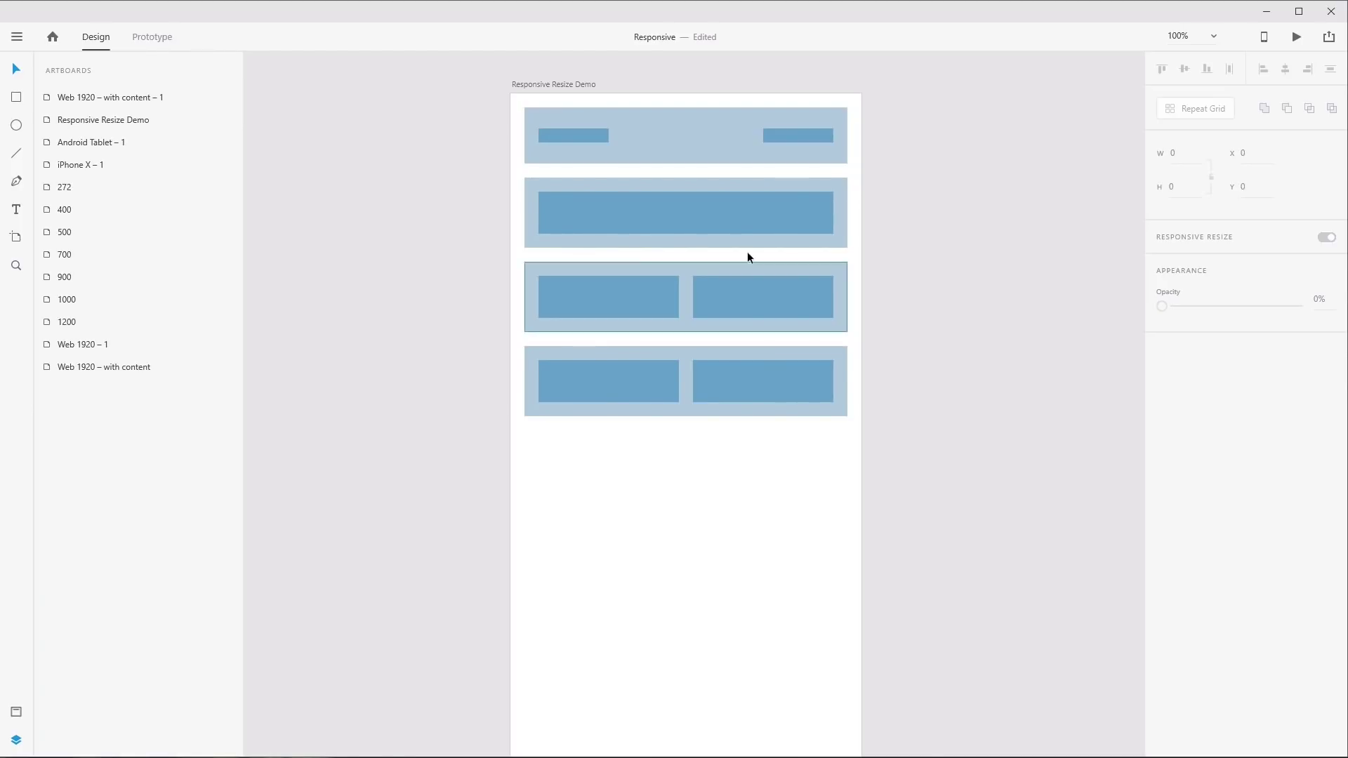
Turn on responsive resize for the Responsive Resize Demo artboard, narrow it to about 309 px as a test, and undo that width change
click(568, 87)
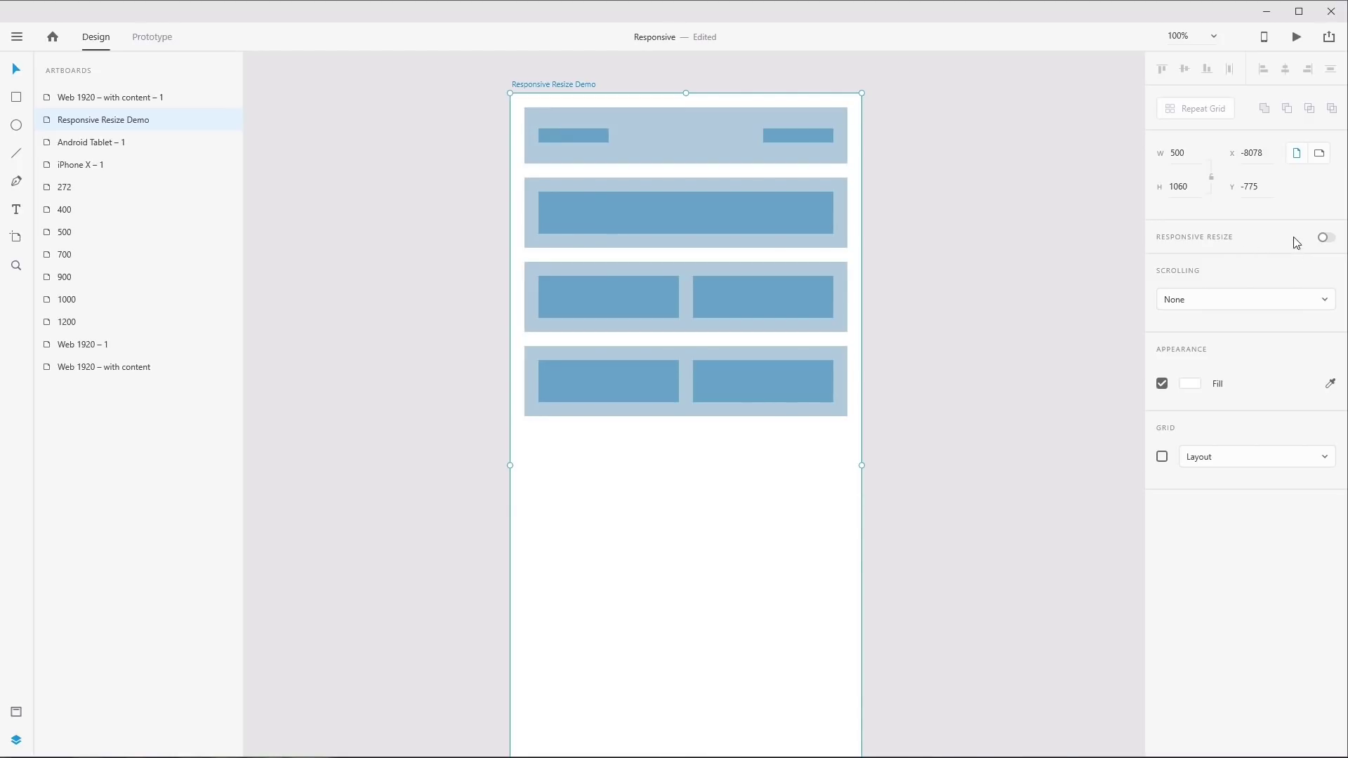
click(1328, 237)
drag(862, 465, 727, 468)
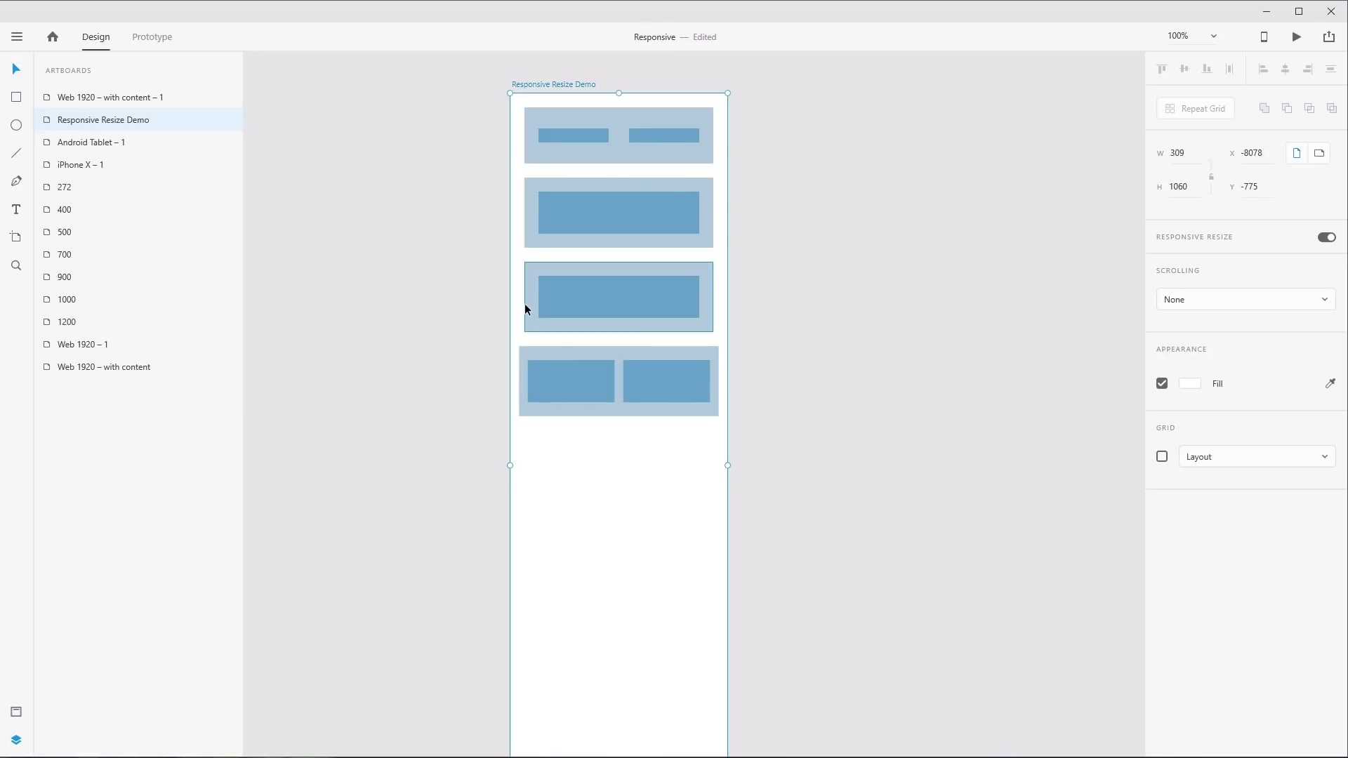
key(ctrl+z)
Show group 5 and narrow the Responsive Resize Demo artboard to about 262 px wide
click(659, 371)
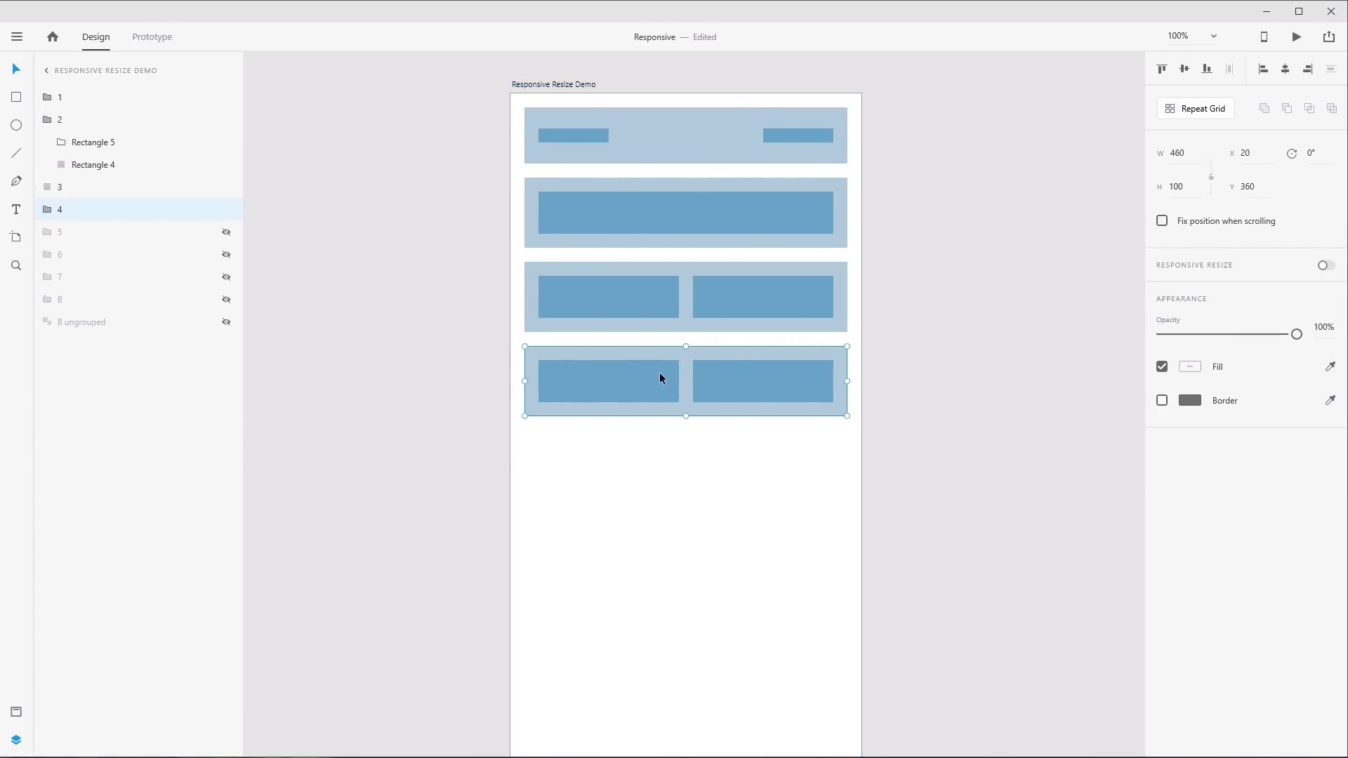
click(226, 233)
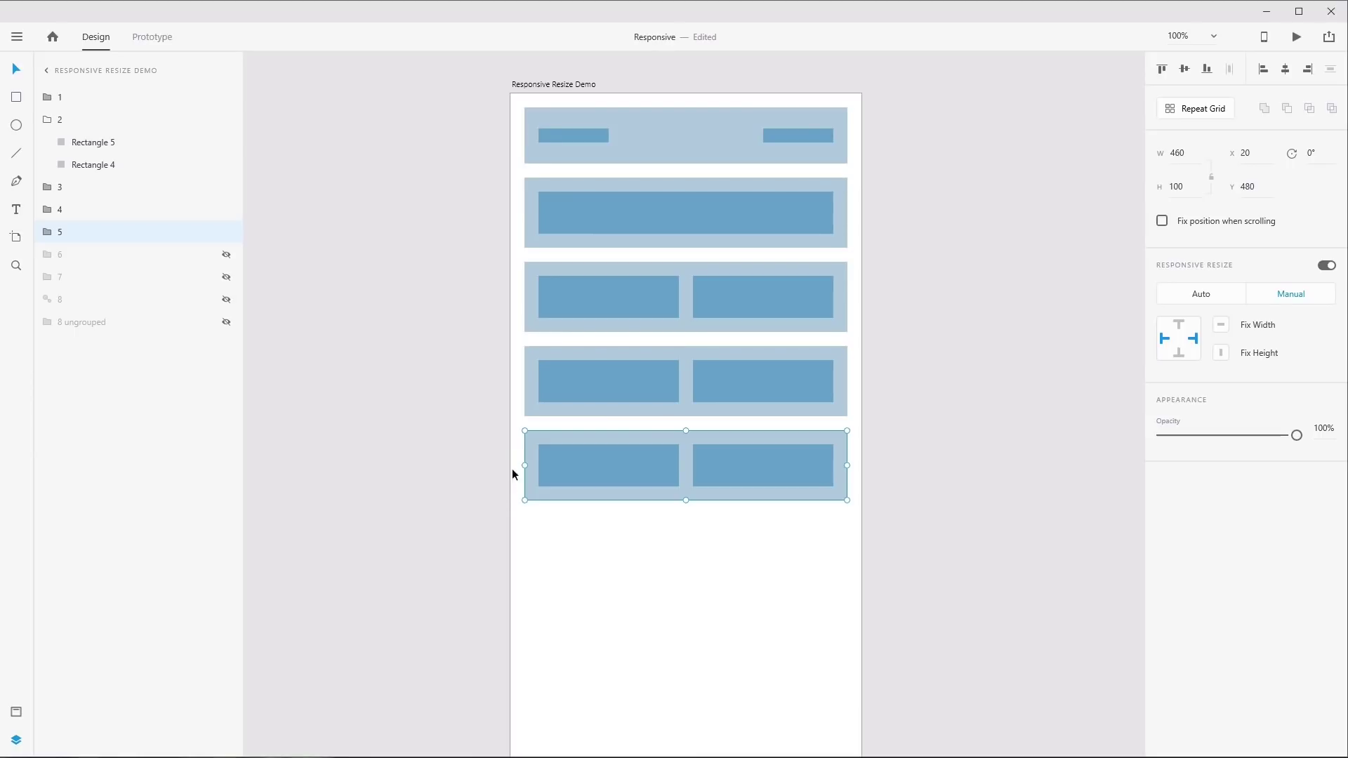
click(542, 84)
drag(862, 464, 695, 612)
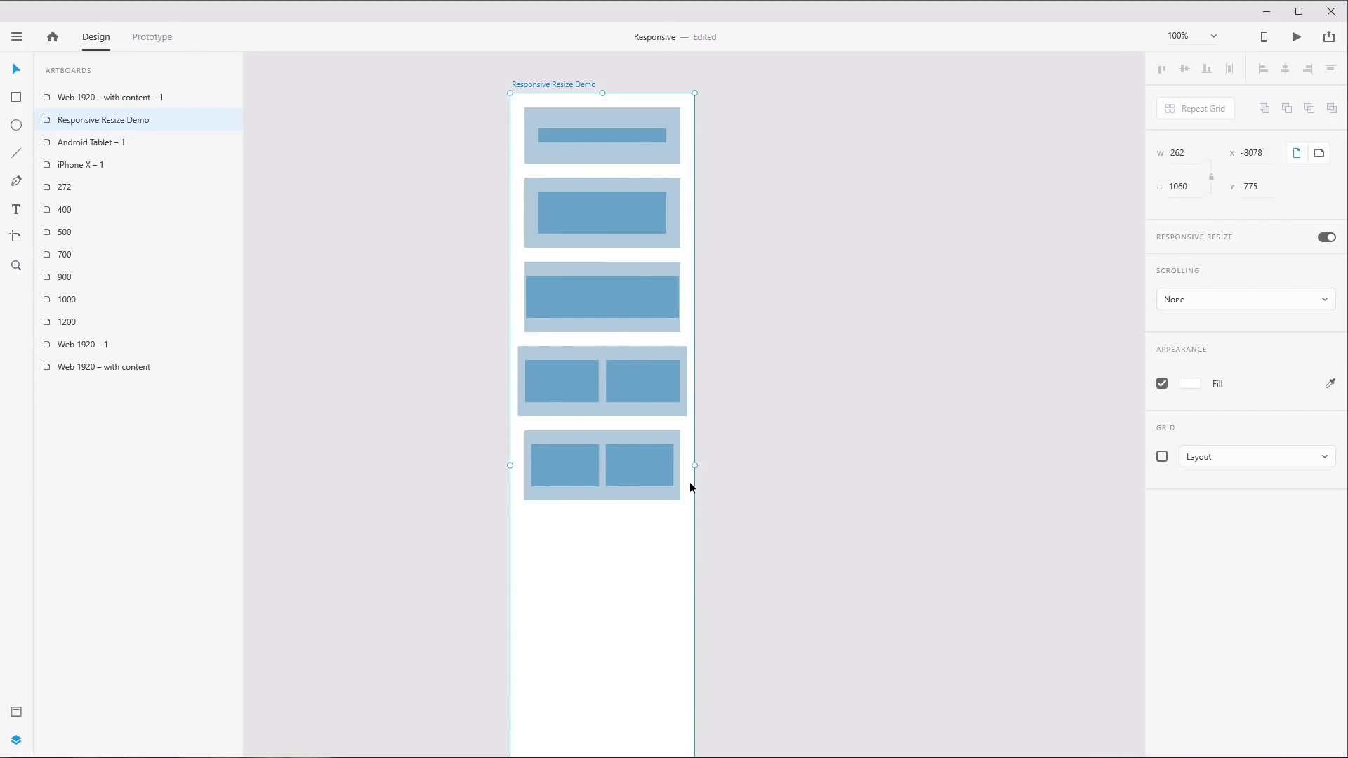
Undo the last width change of the Responsive Resize Demo artboard and select group 5
key(ctrl+z)
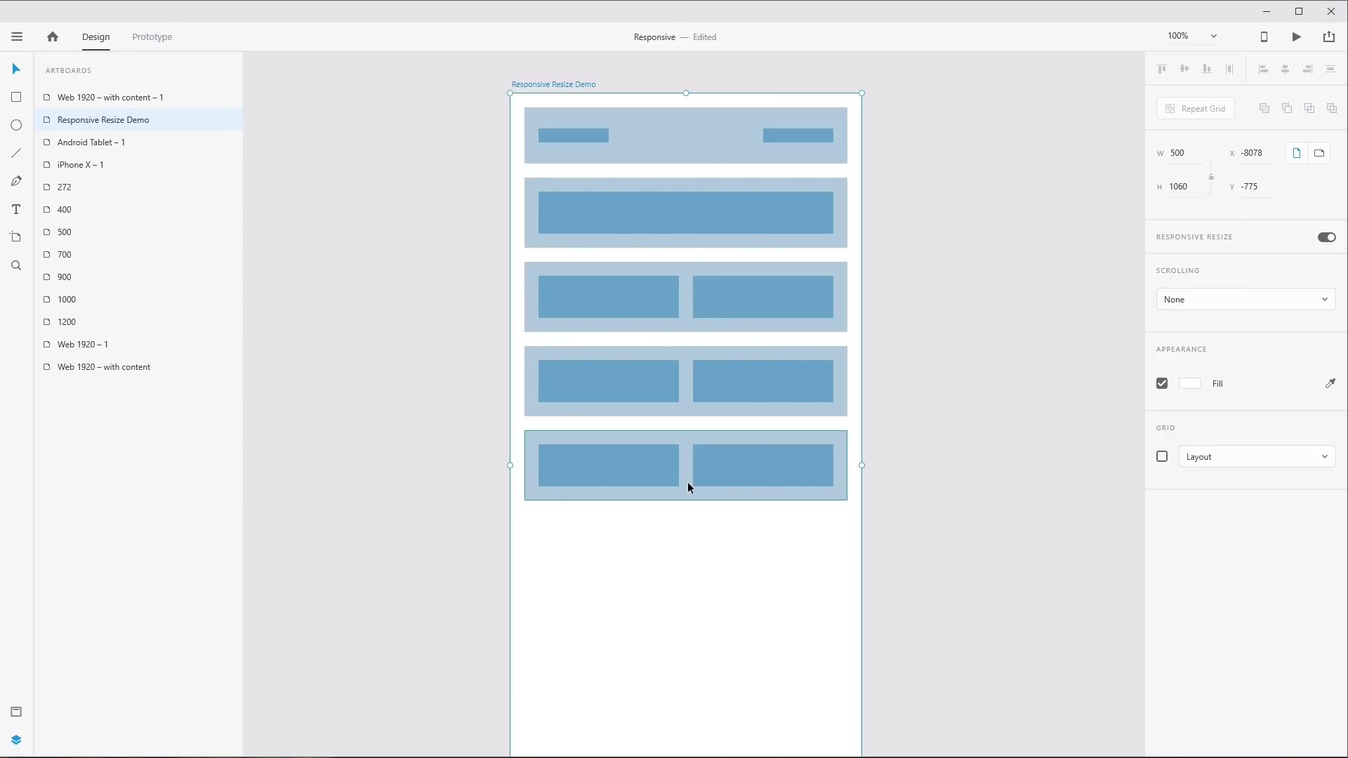
click(719, 449)
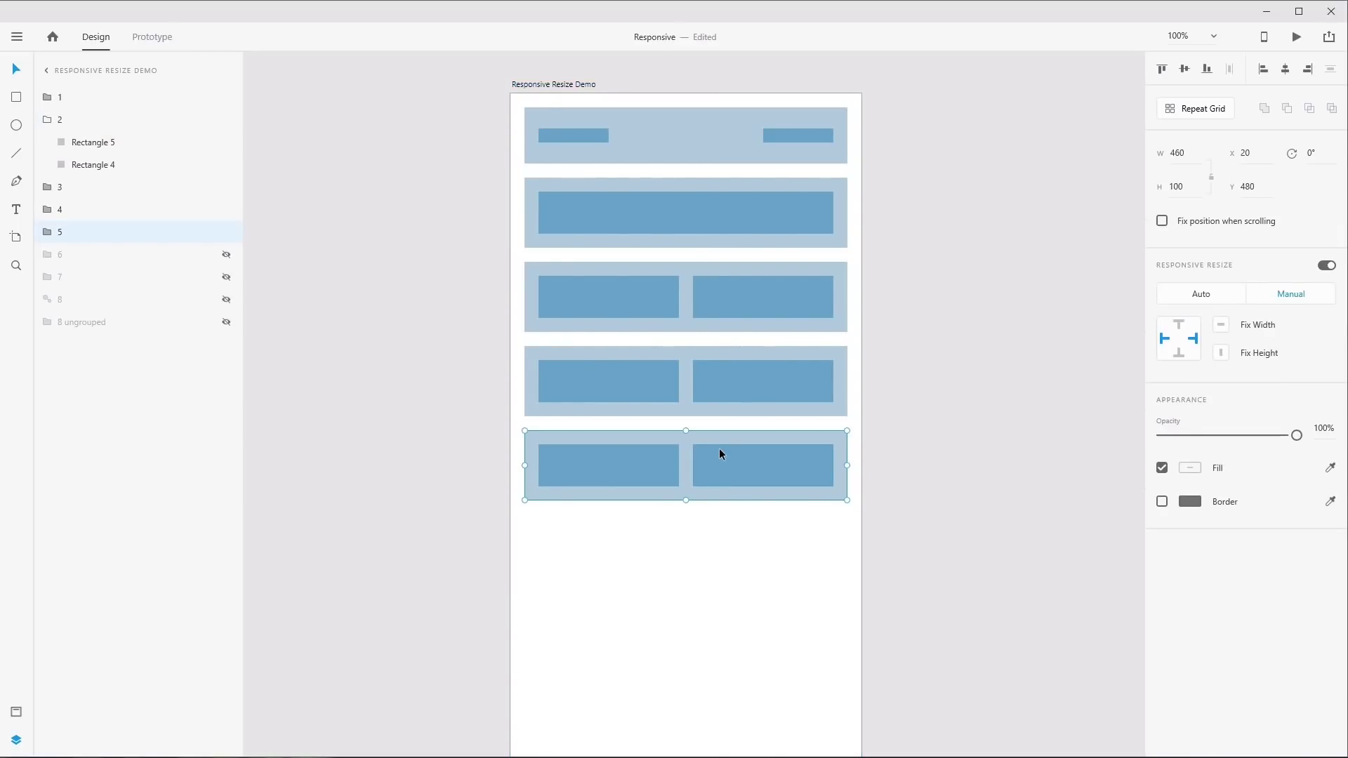
Show group 6 and expand it to select its background rectangle and its image_placeholder in turn
click(226, 254)
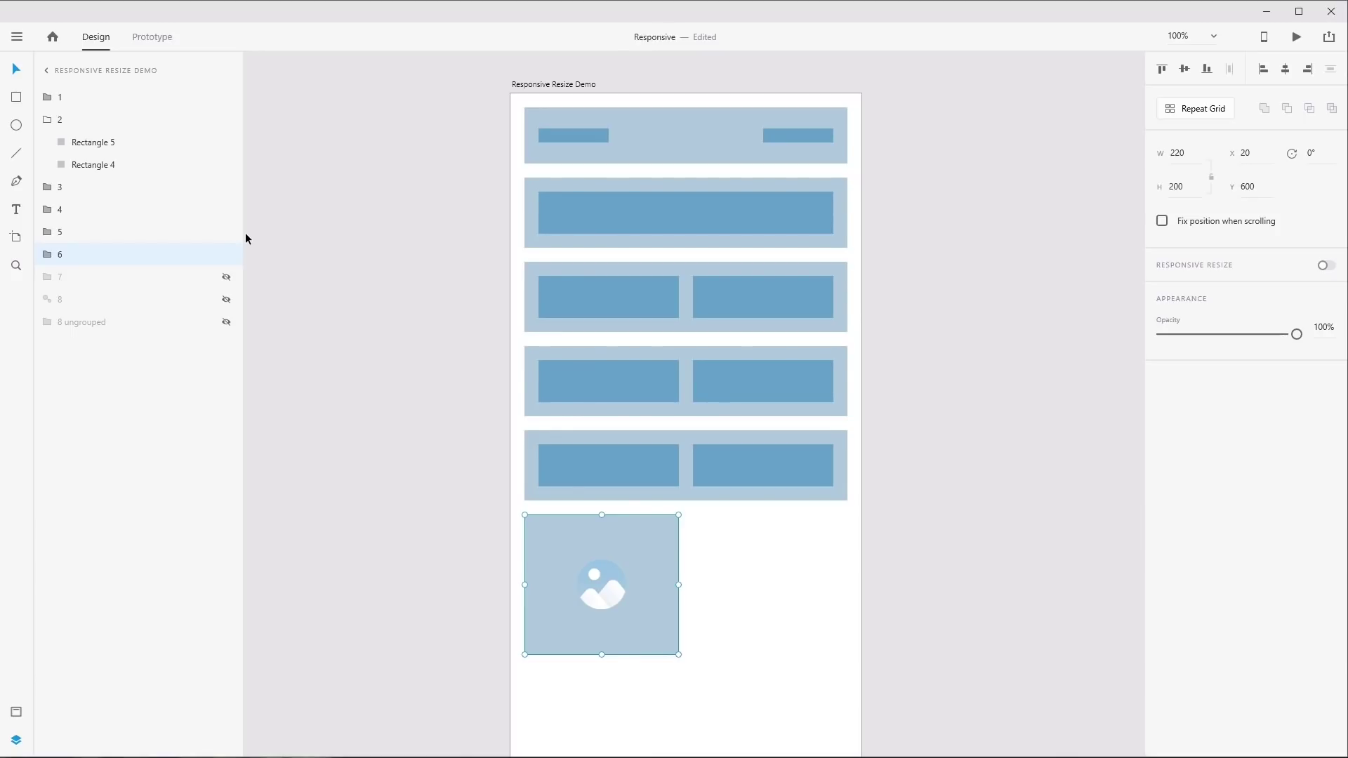
click(47, 254)
click(94, 301)
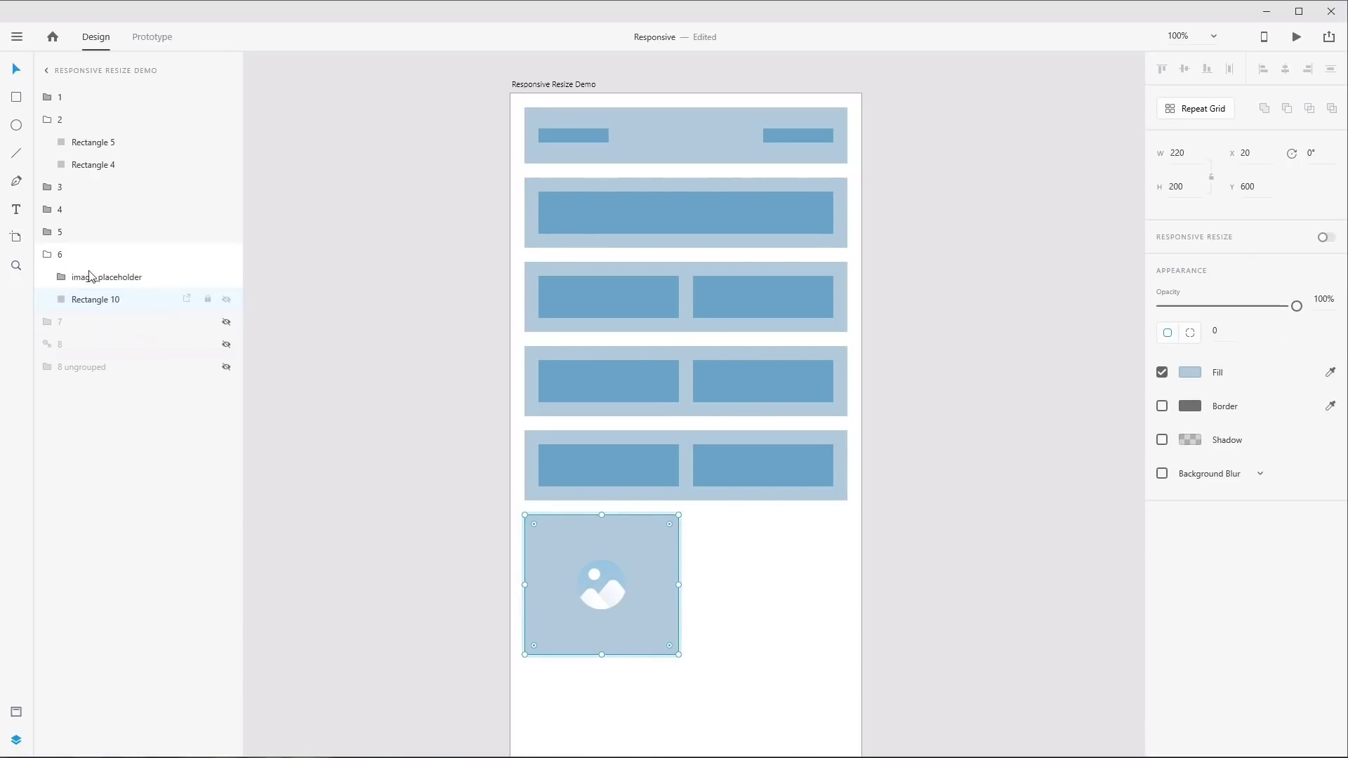
click(103, 284)
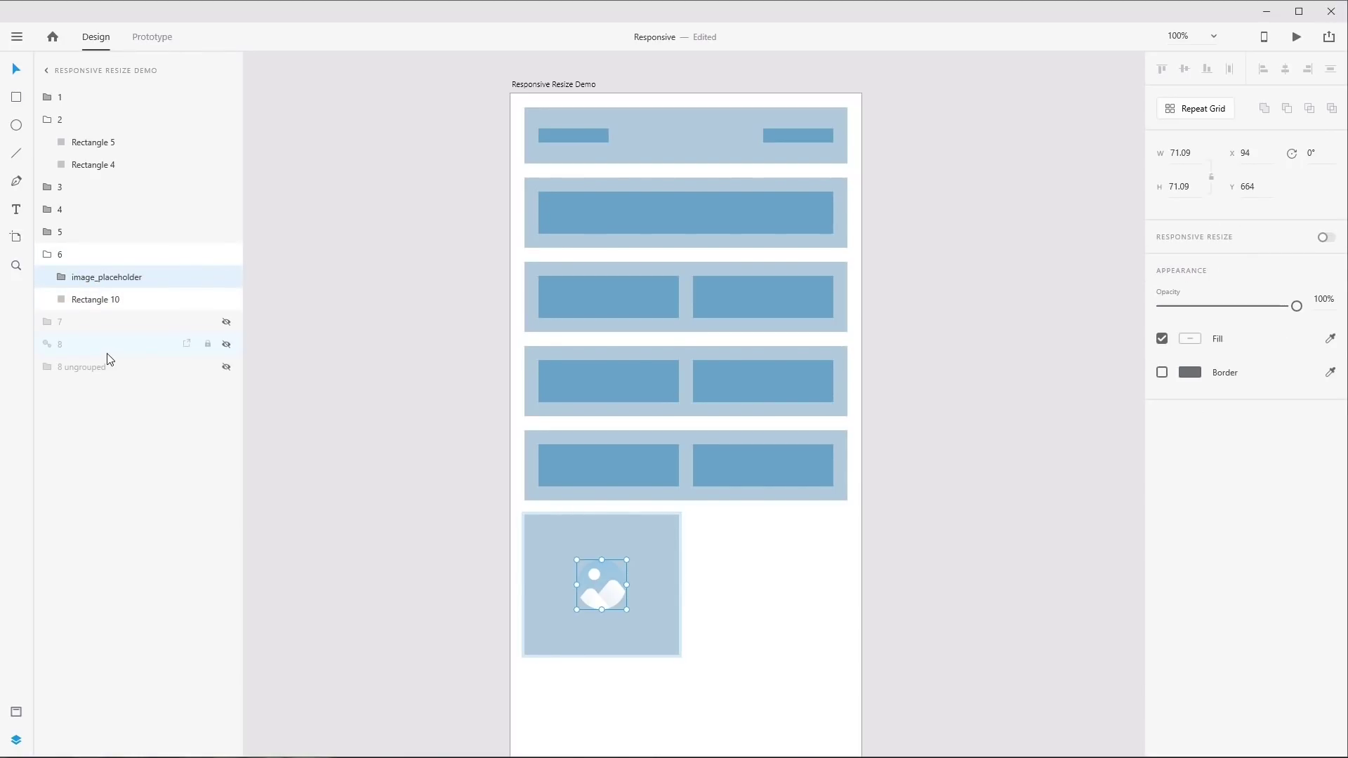
Shrink group 6 to about 48 px high as a test, undo it, and collapse the group
key(Escape)
drag(602, 654, 591, 545)
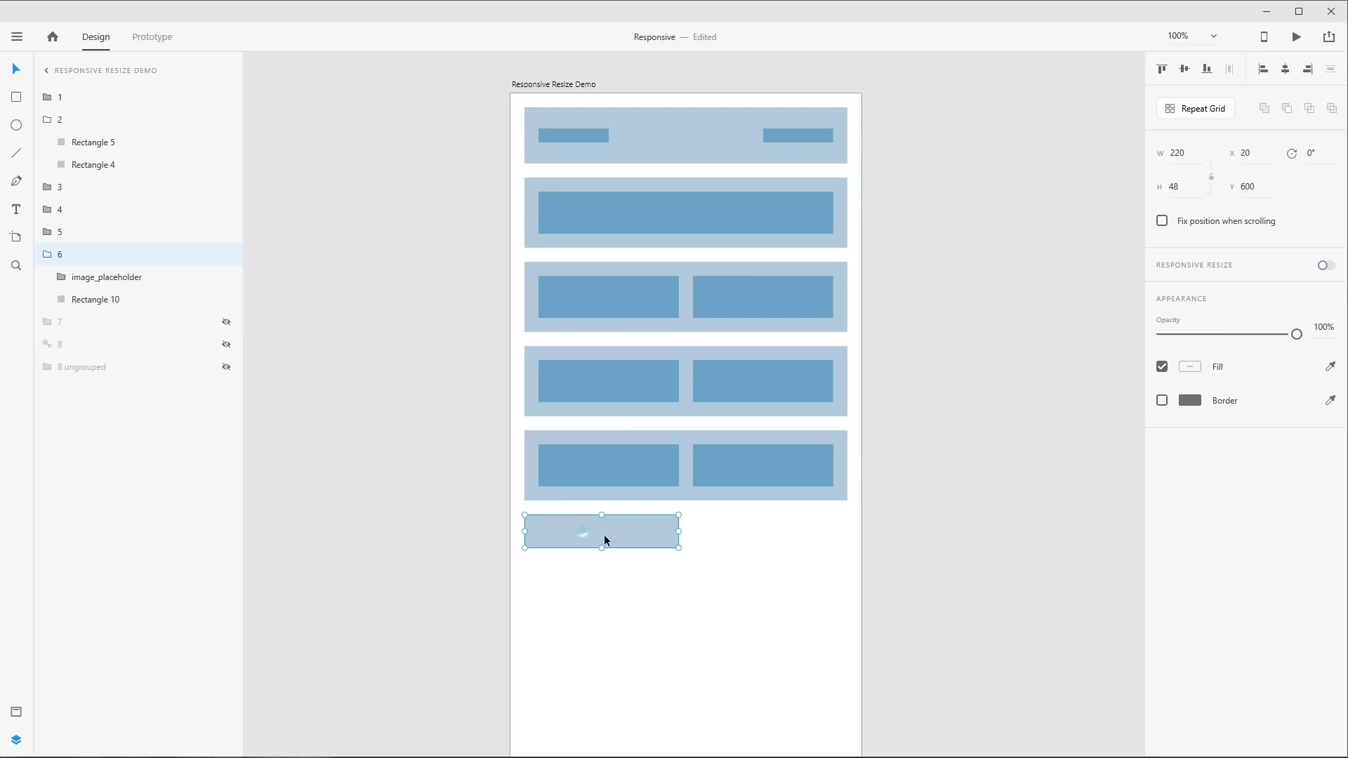
key(ctrl+z)
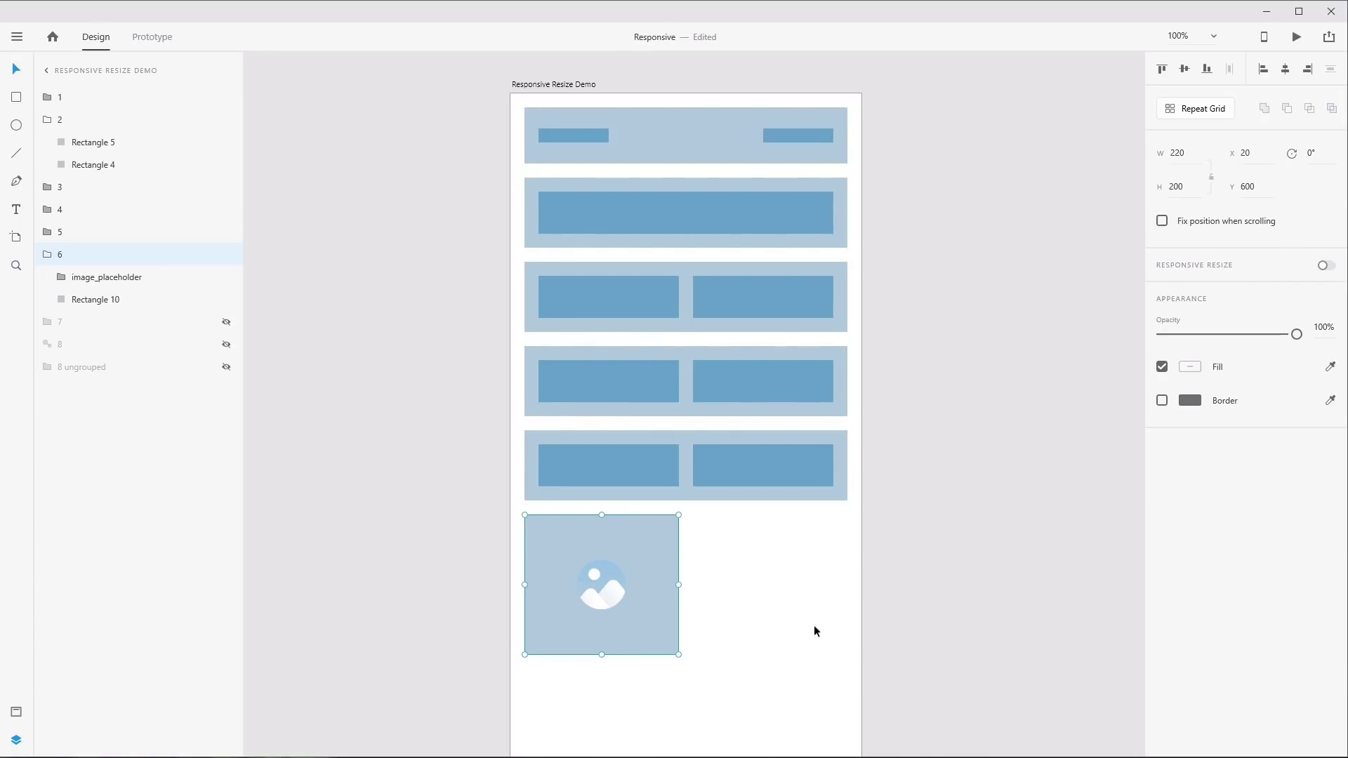
click(47, 254)
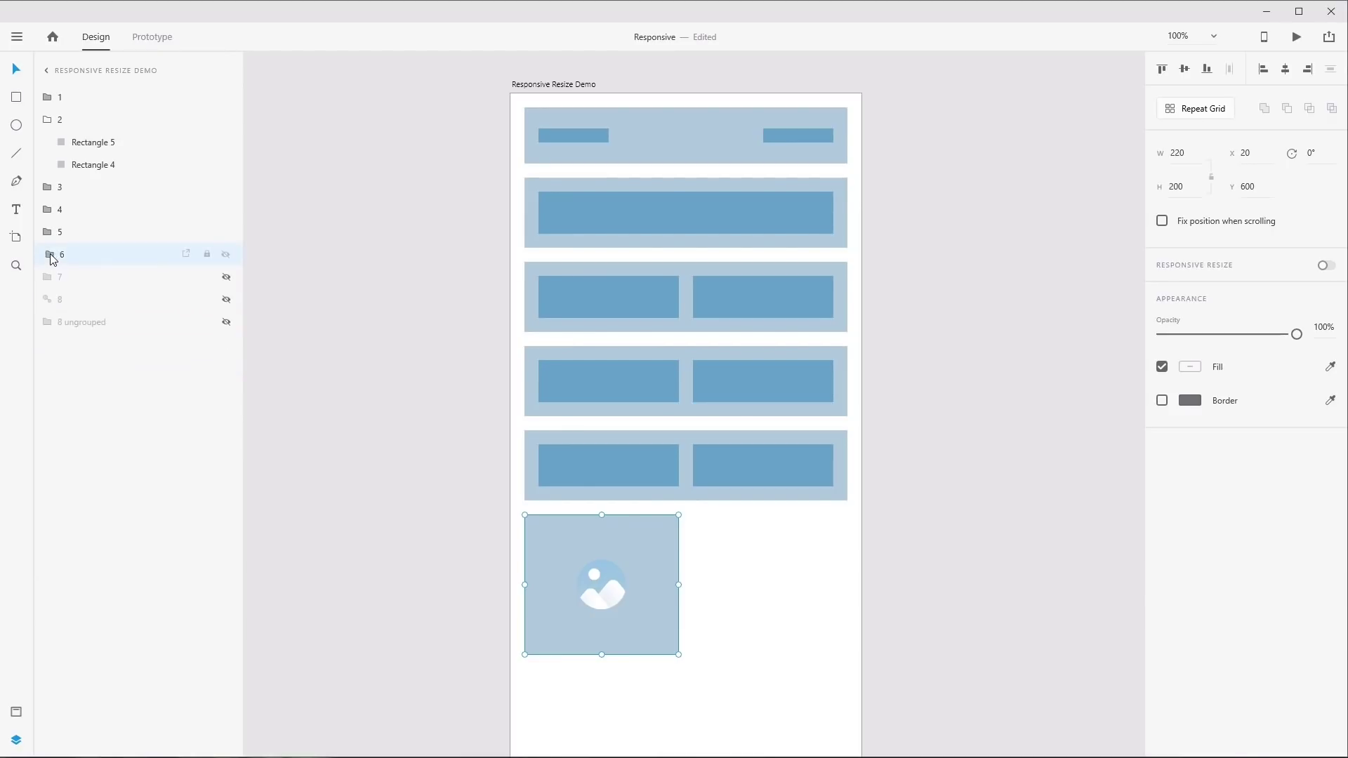
Show group 7, try resizing its height from the bottom edge, and show component 8
click(226, 278)
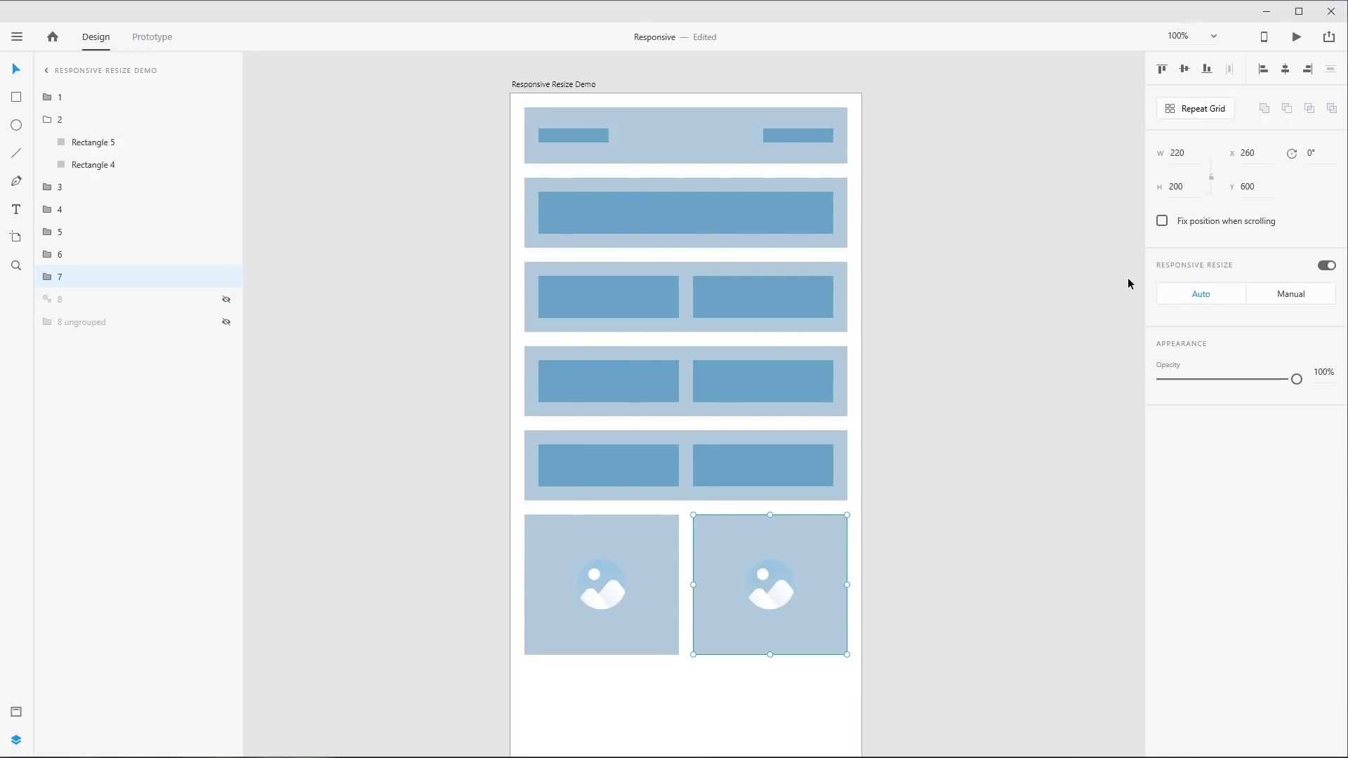
mouse_move(770, 655)
mouse_down()
mouse_move(768, 587)
mouse_move(765, 665)
mouse_move(768, 654)
mouse_up()
scroll(987, 584, down, 3)
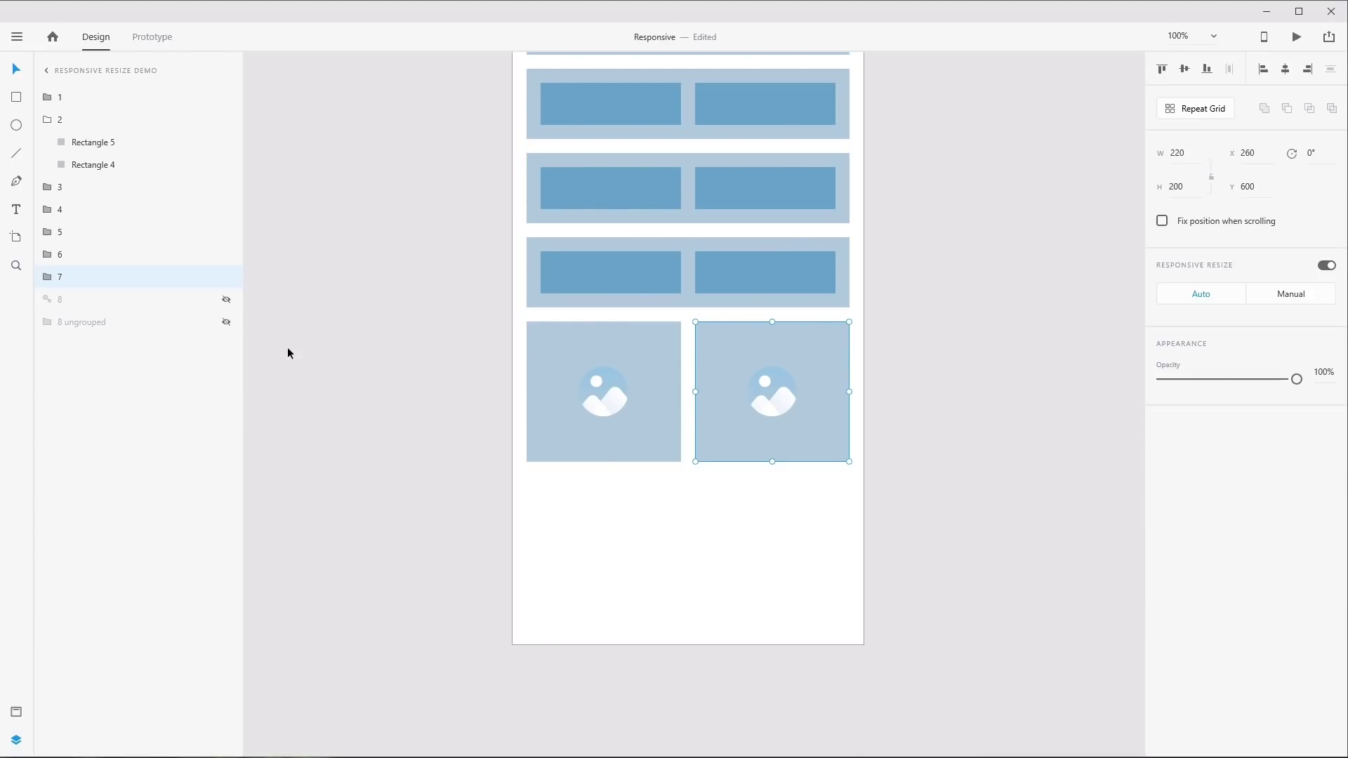
click(226, 300)
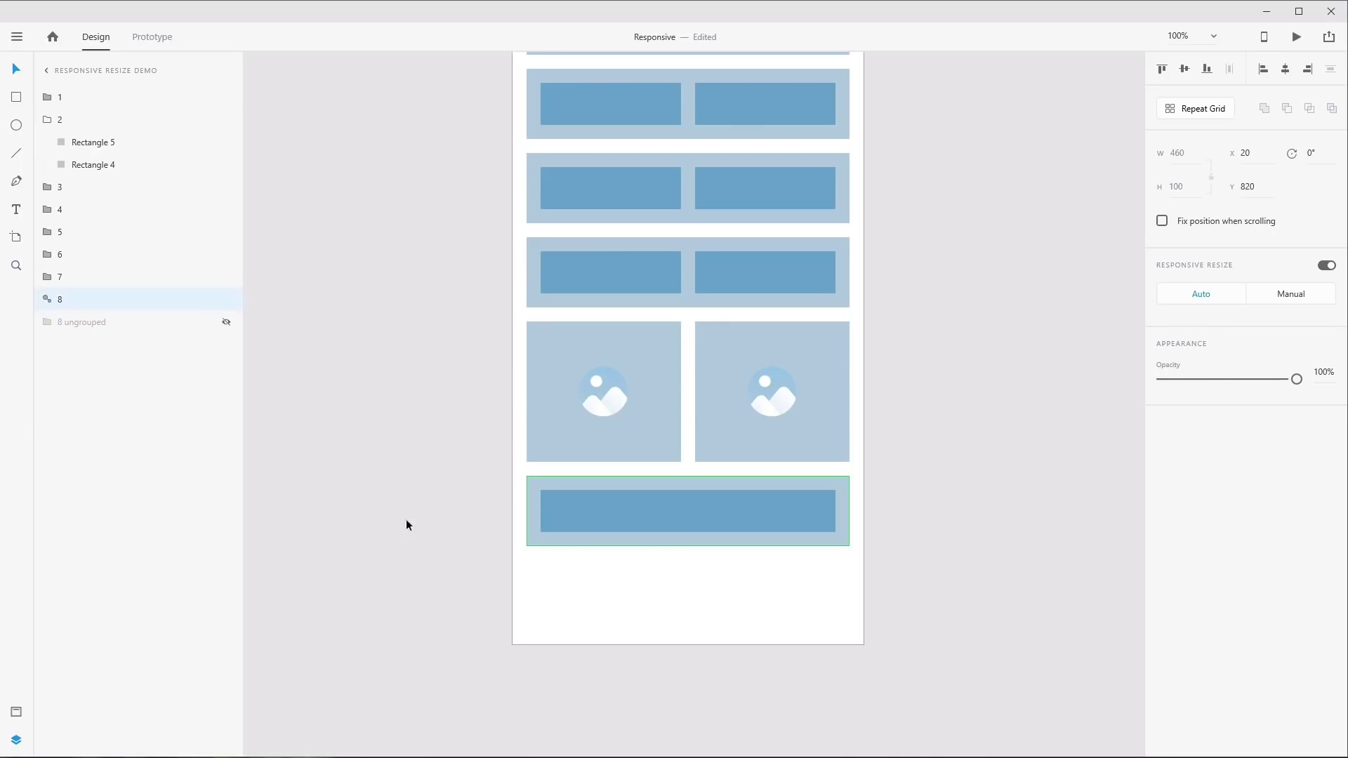
Widen the Responsive Resize Demo artboard to about 646 px as a test and undo that width change
scroll(981, 406, up, 5)
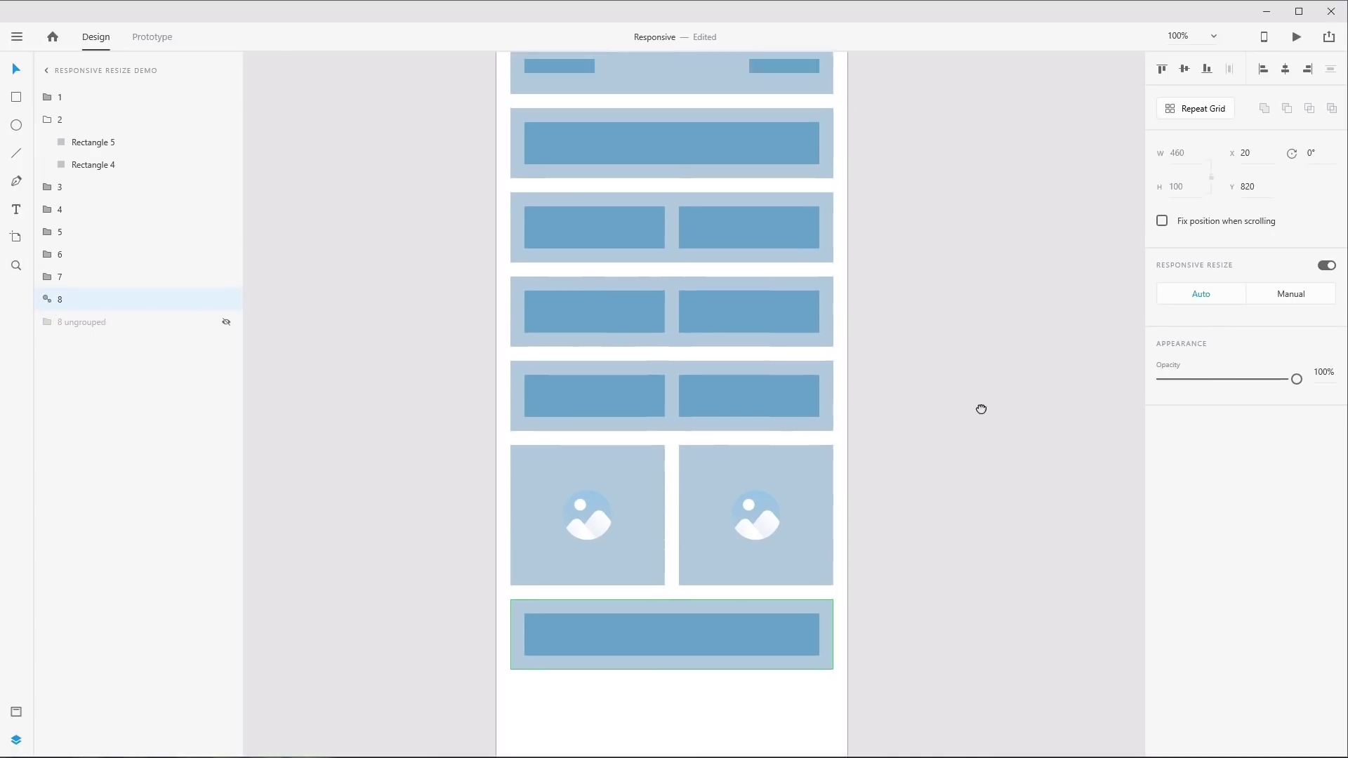
click(580, 114)
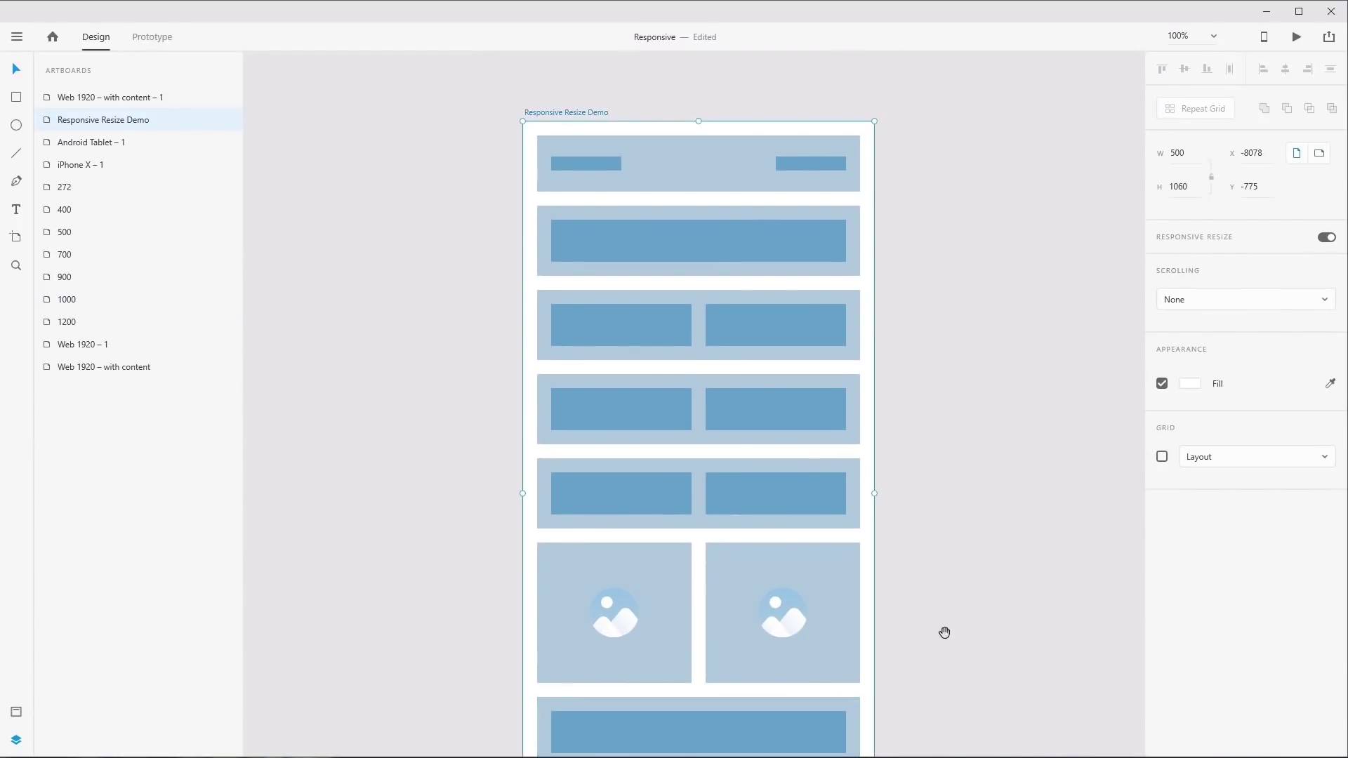
drag(945, 632, 936, 391)
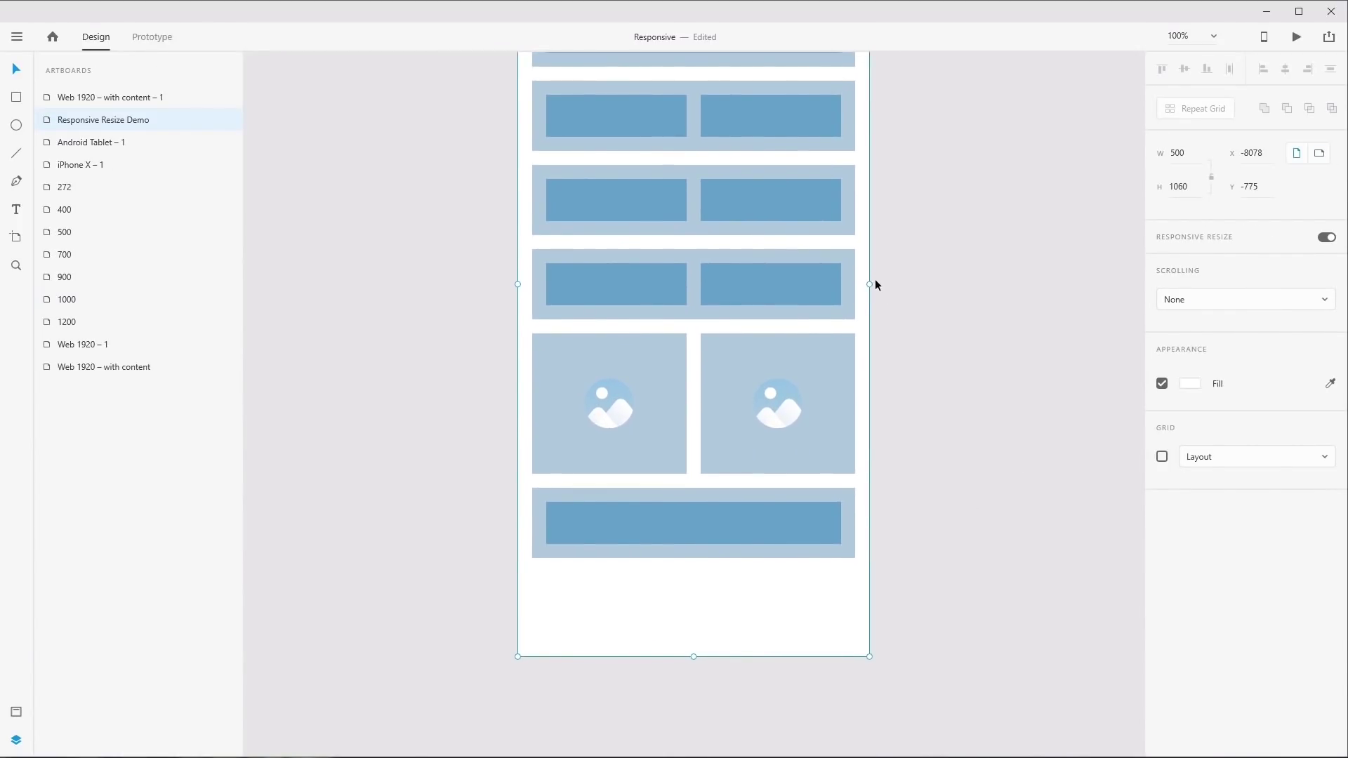
drag(869, 284, 972, 375)
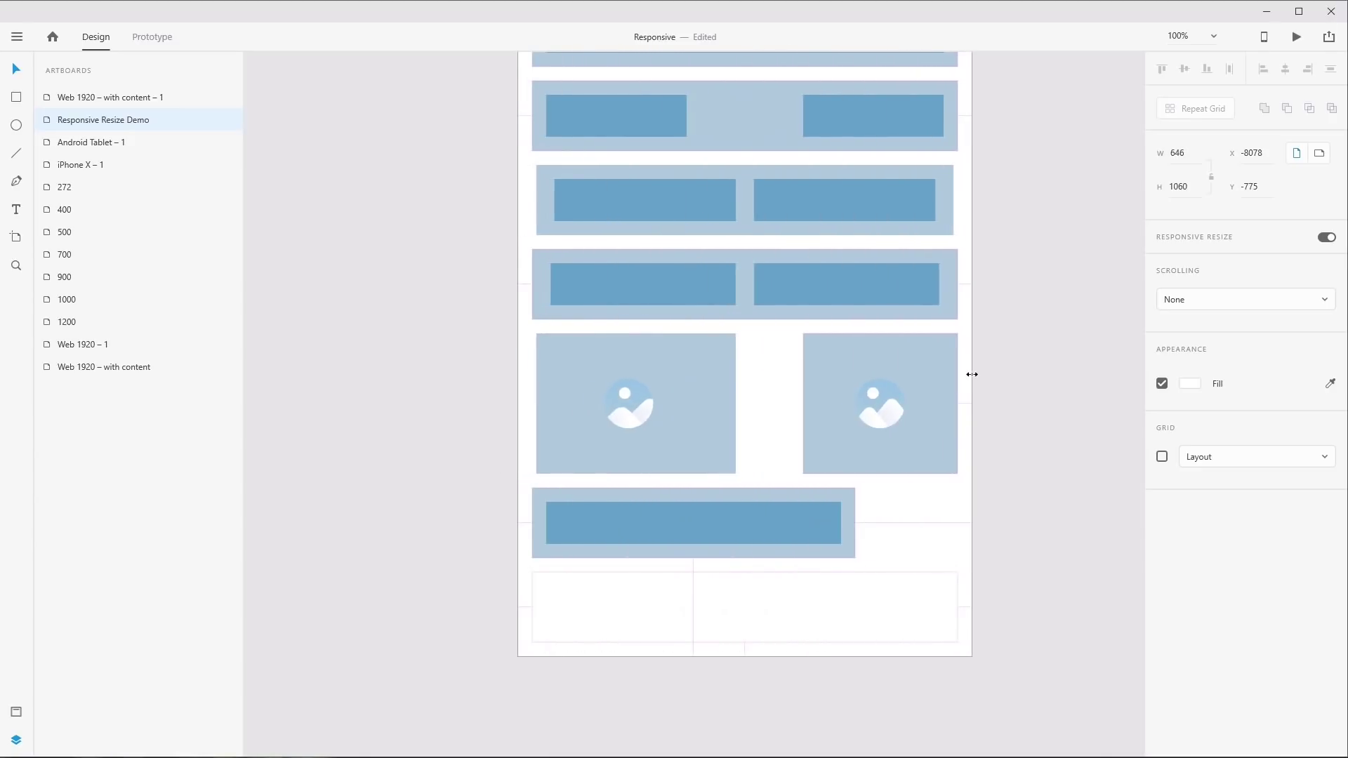
key(ctrl+z)
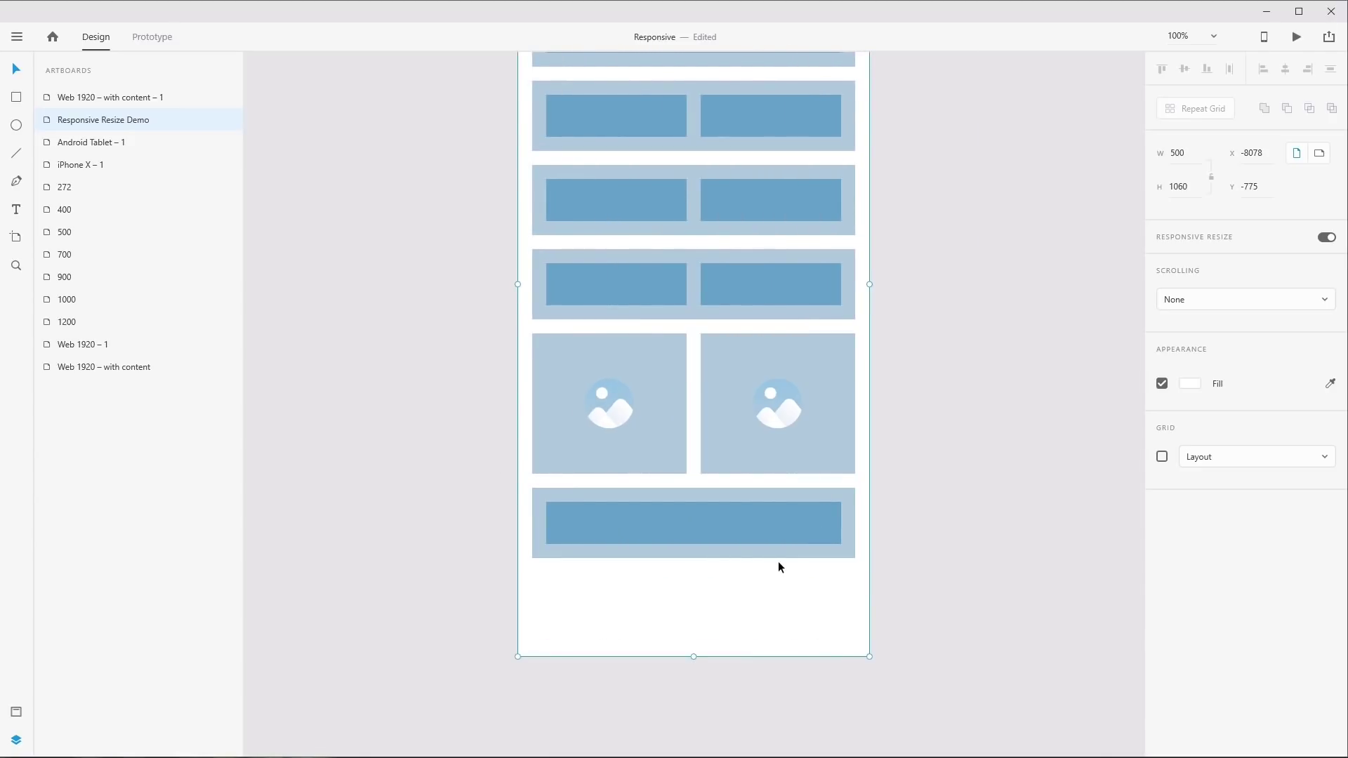
Turn off responsive resize for component 8 and try changing the Responsive Resize Demo artboard's width again
click(671, 521)
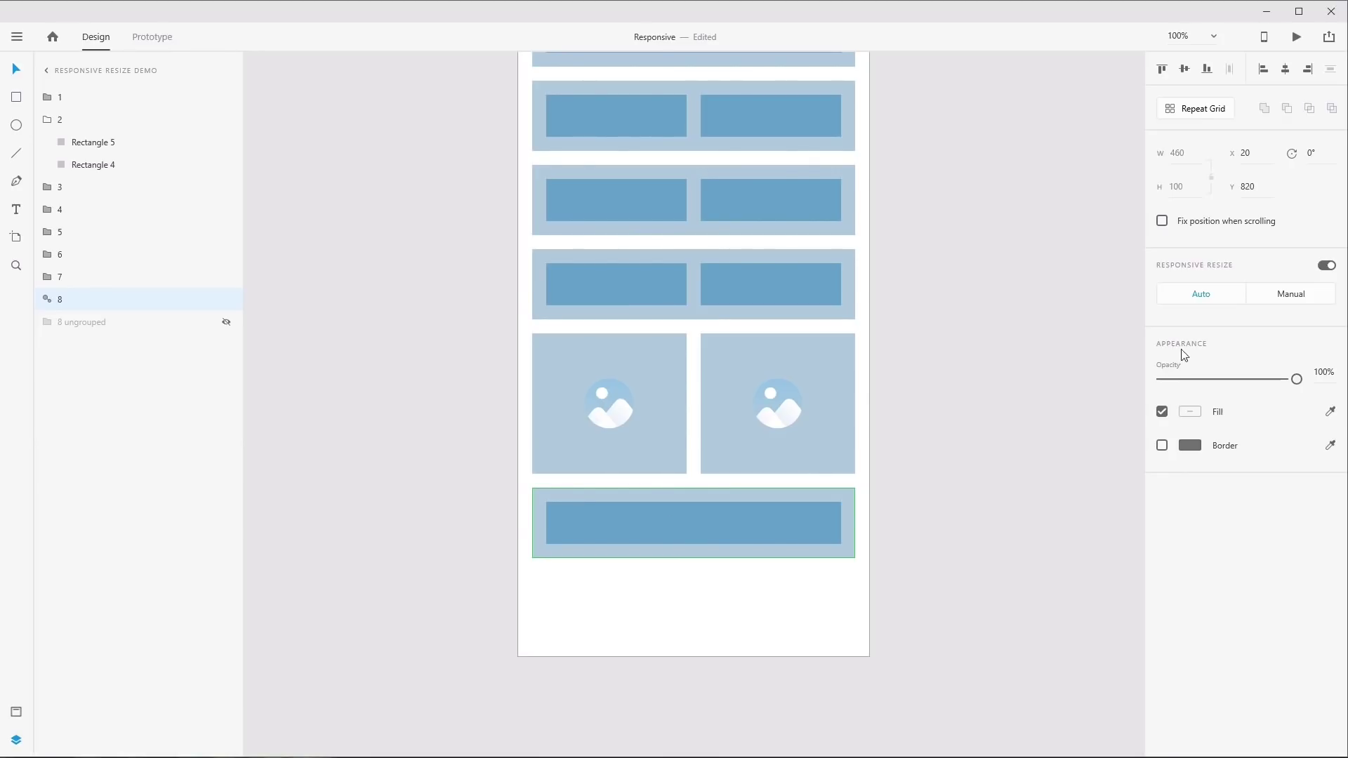
click(1327, 267)
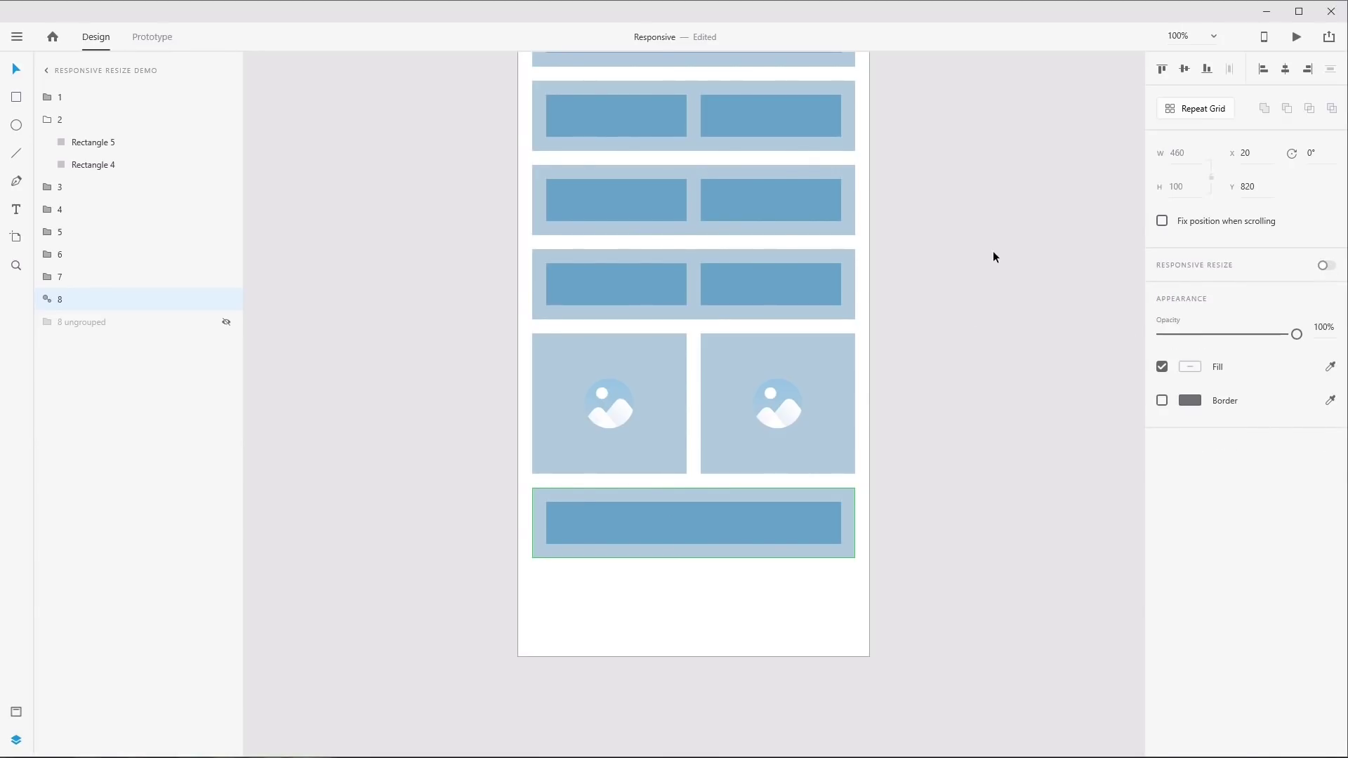
scroll(933, 243, up, 5)
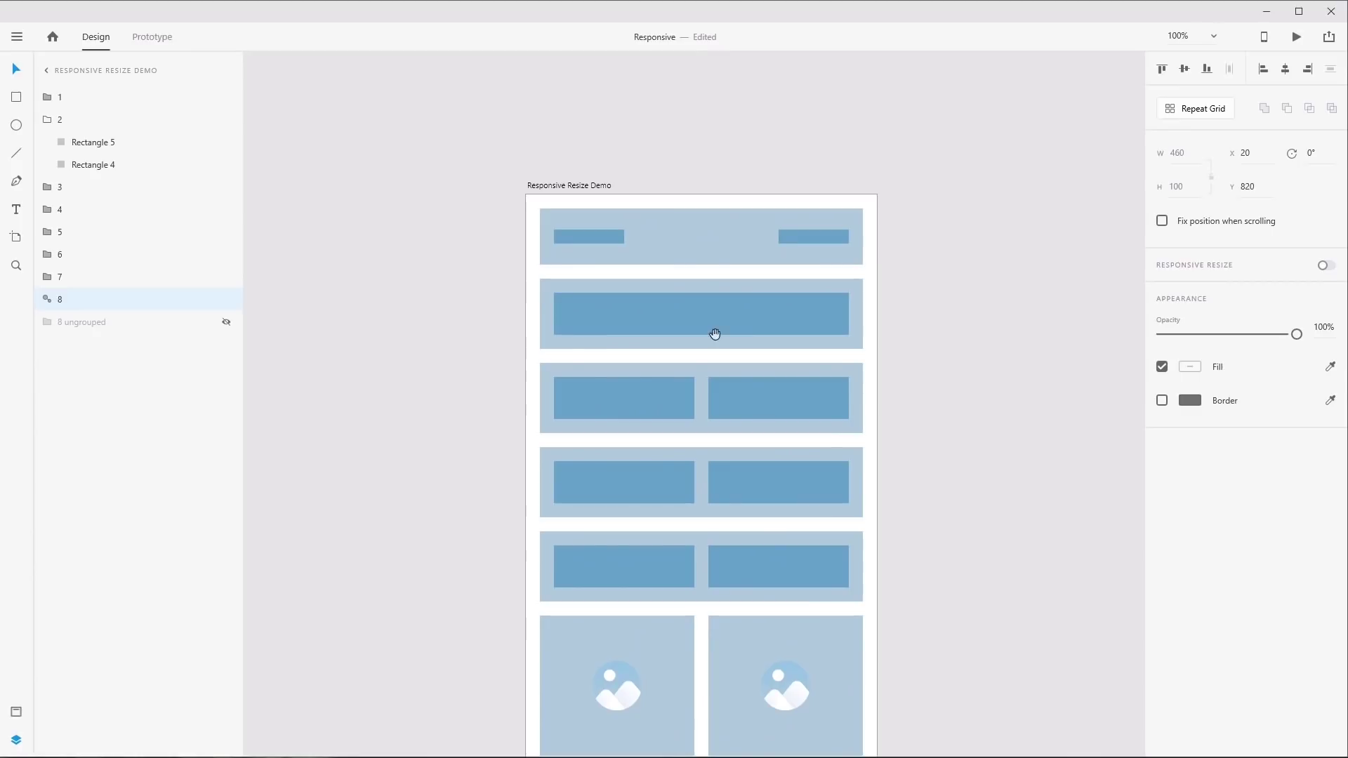
click(563, 186)
scroll(933, 295, down, 4)
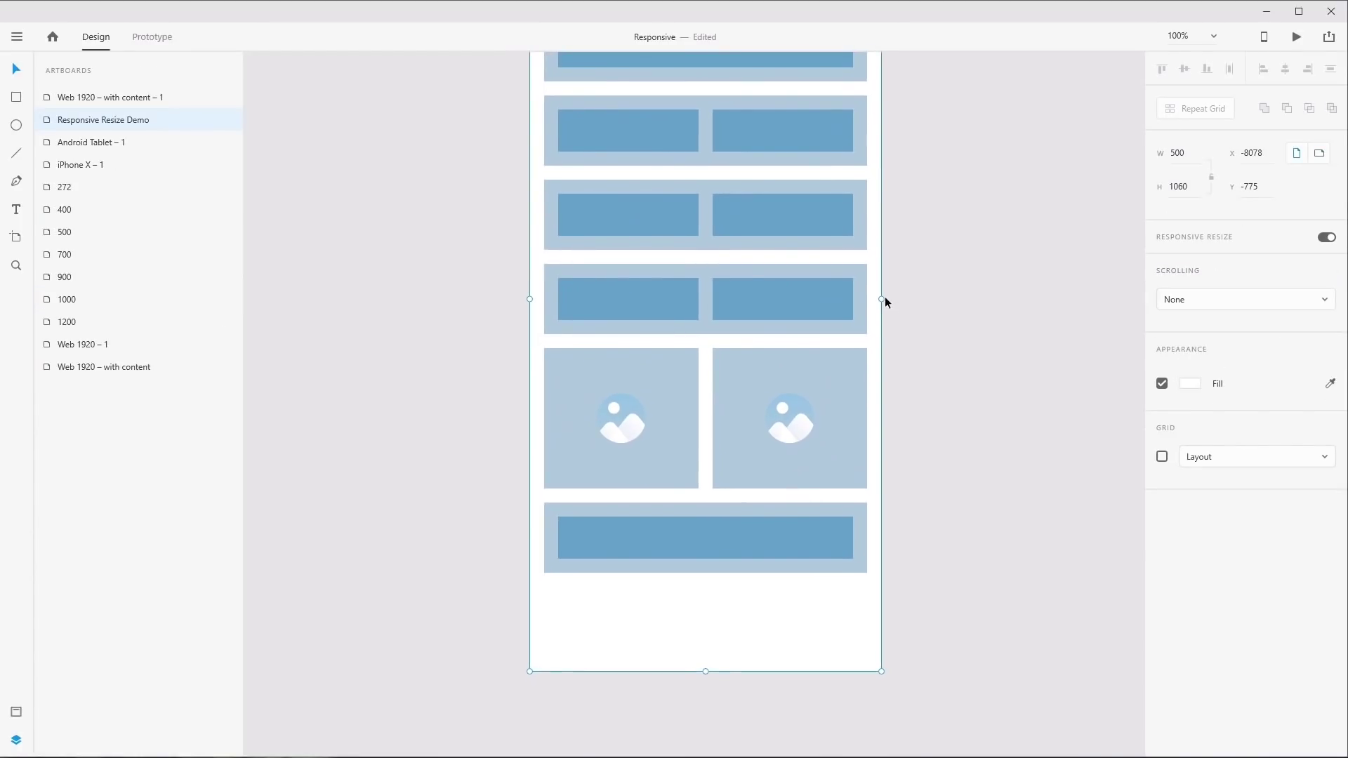
scroll(883, 295, up, 1)
drag(888, 314, 888, 346)
Show the 8 ungrouped group beneath component 8 and view the component's context options
click(741, 563)
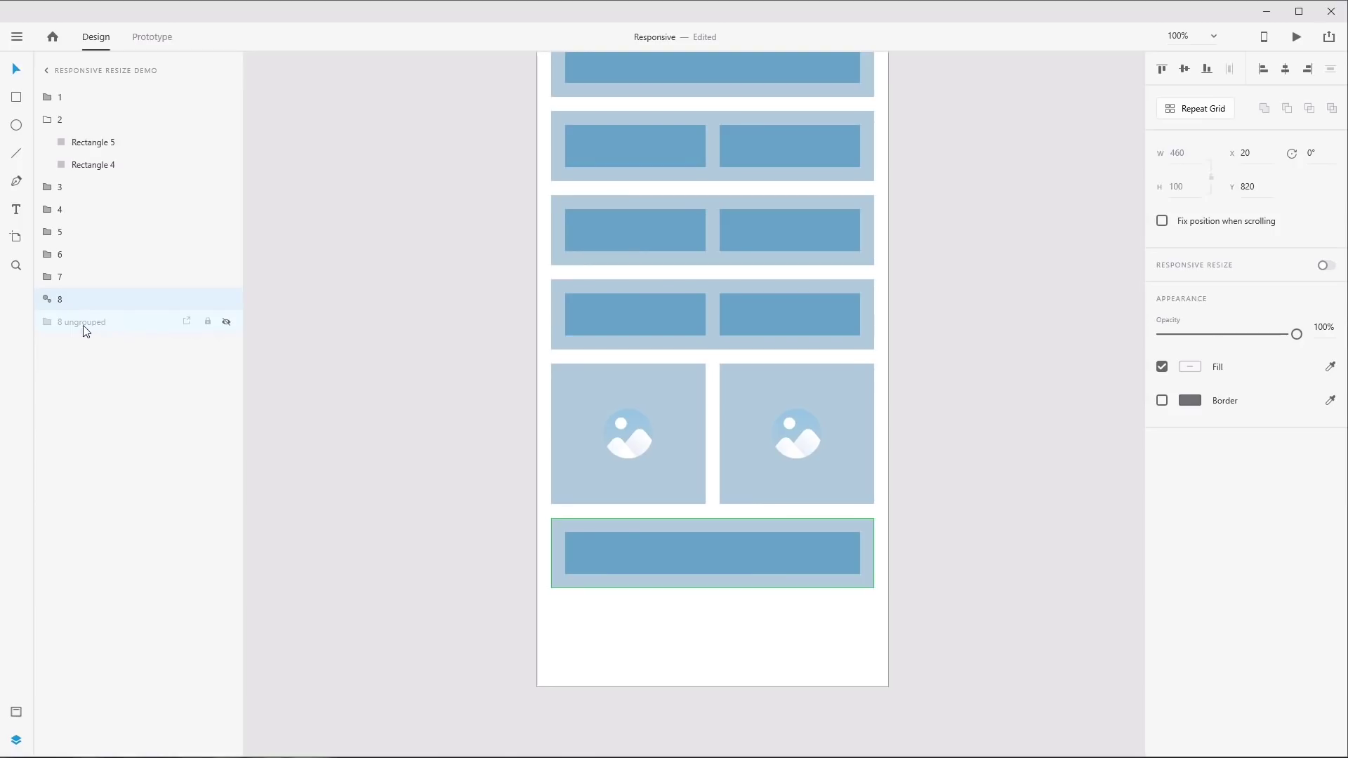
click(227, 321)
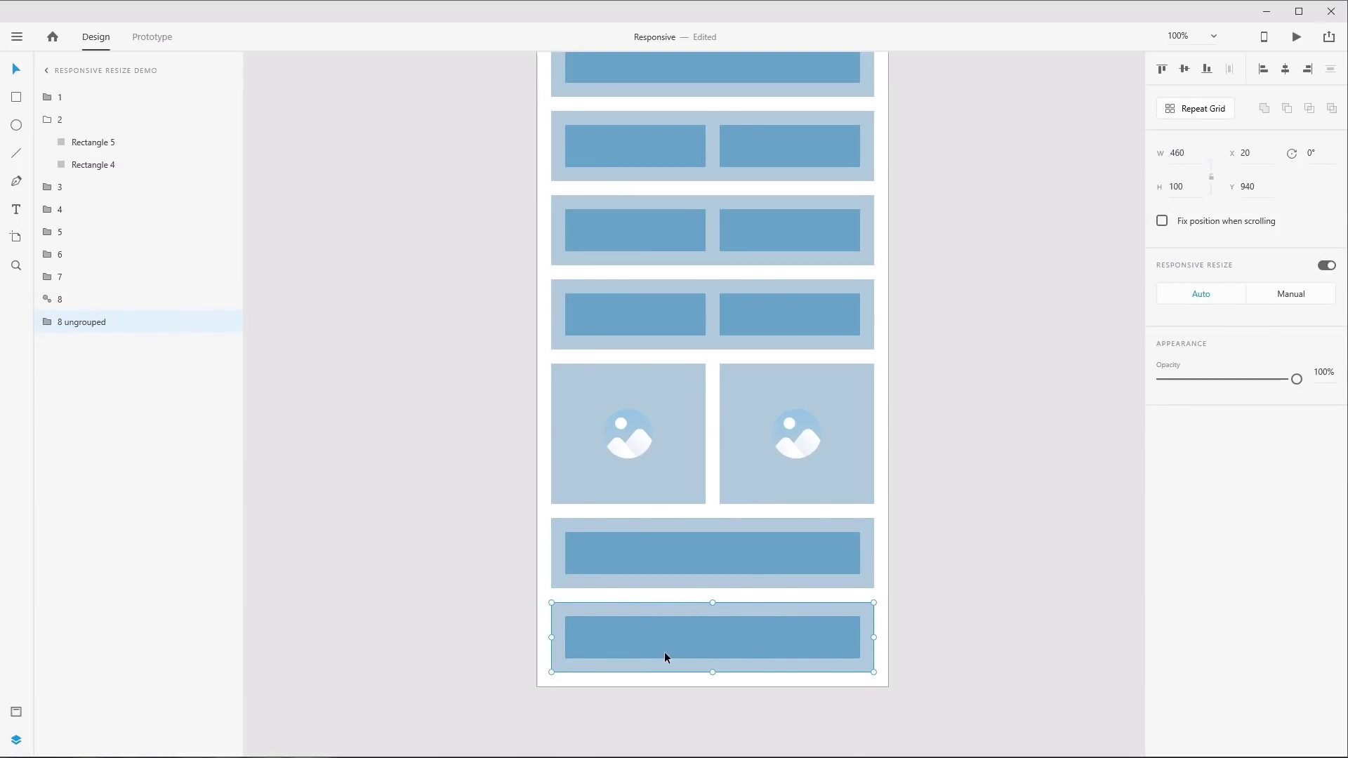
right_click(684, 559)
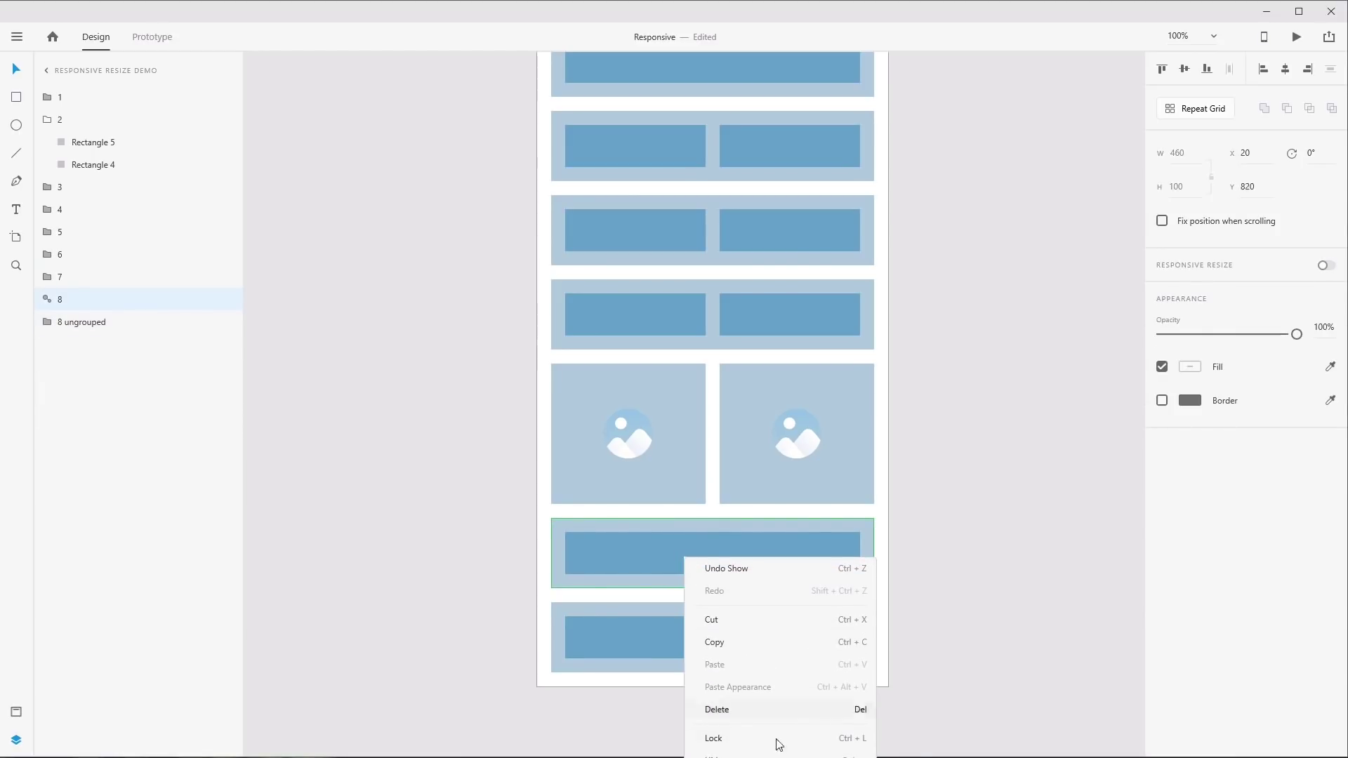
key(Escape)
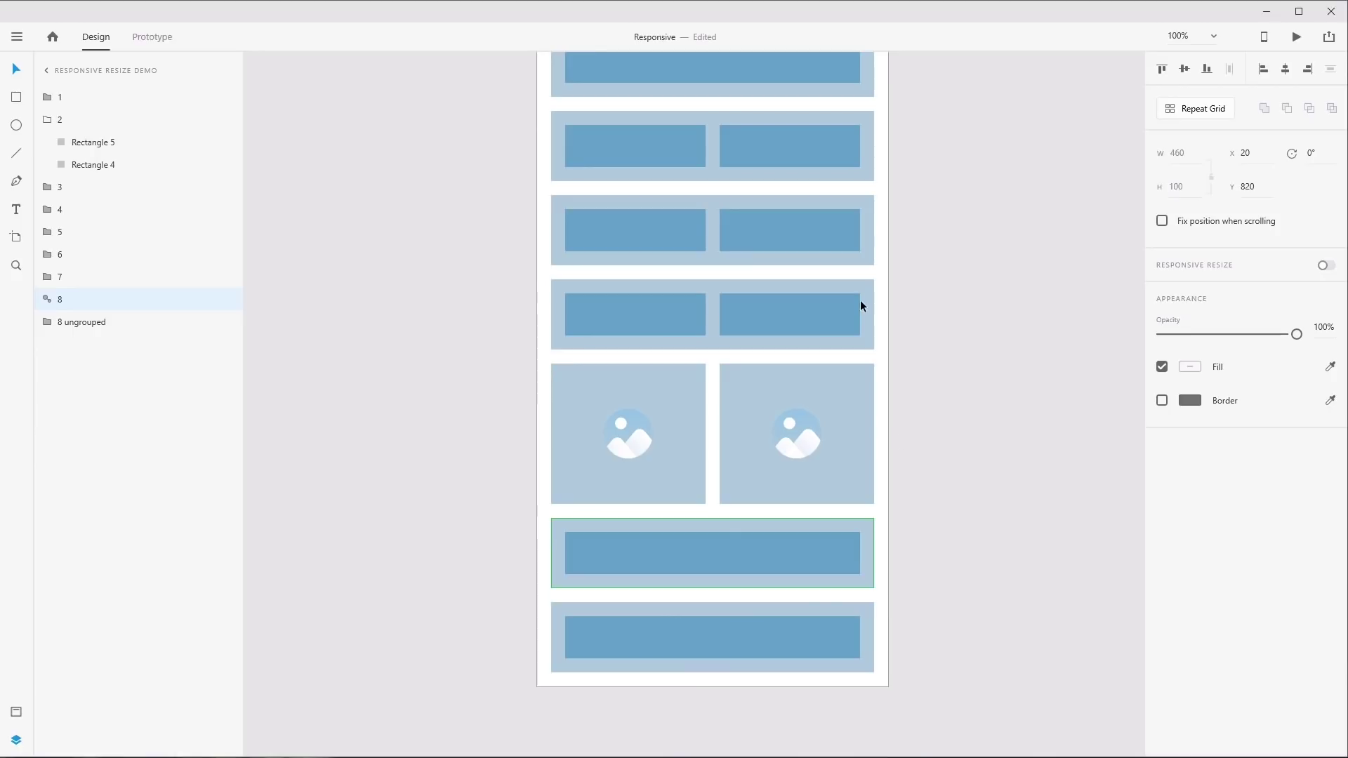
Test a width change on the Responsive Resize Demo artboard with 8 ungrouped shown, and undo it
scroll(955, 253, up, 2)
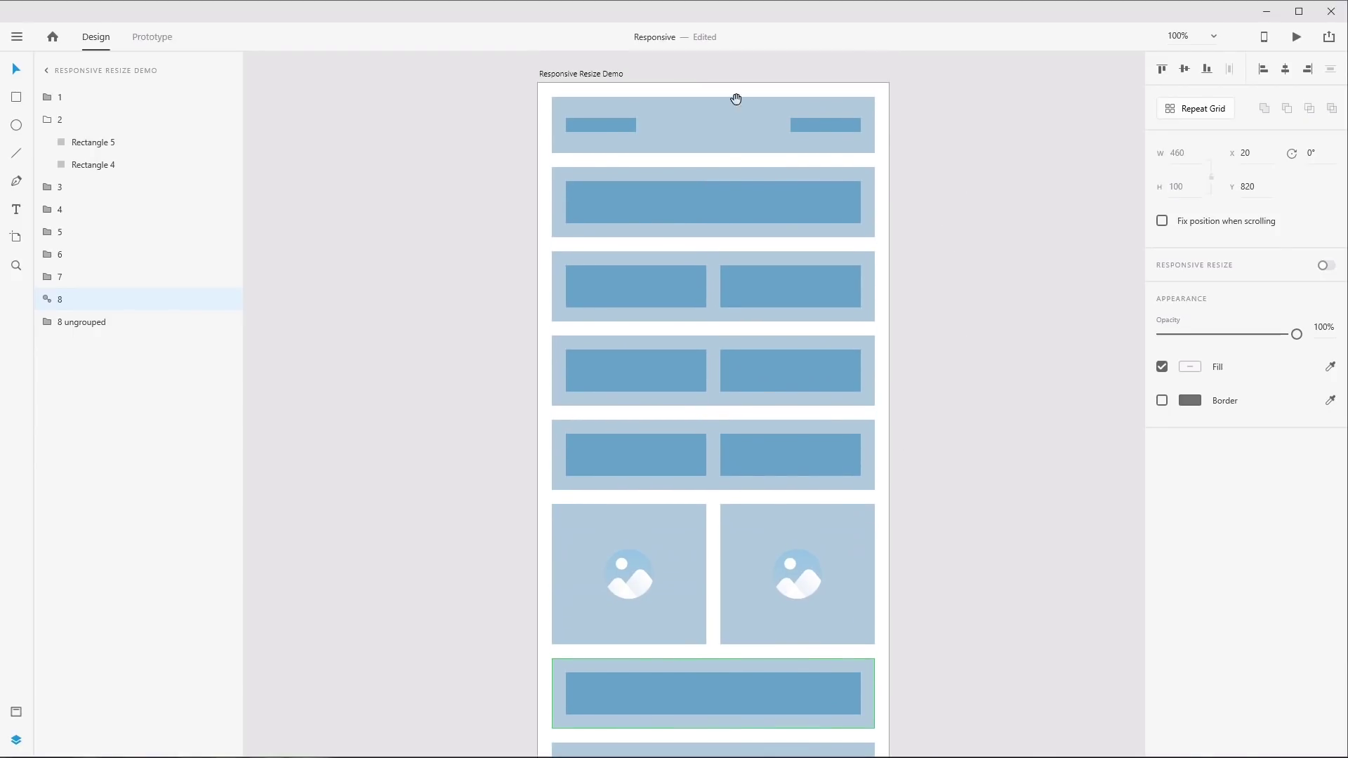
click(593, 72)
scroll(1004, 373, down, 5)
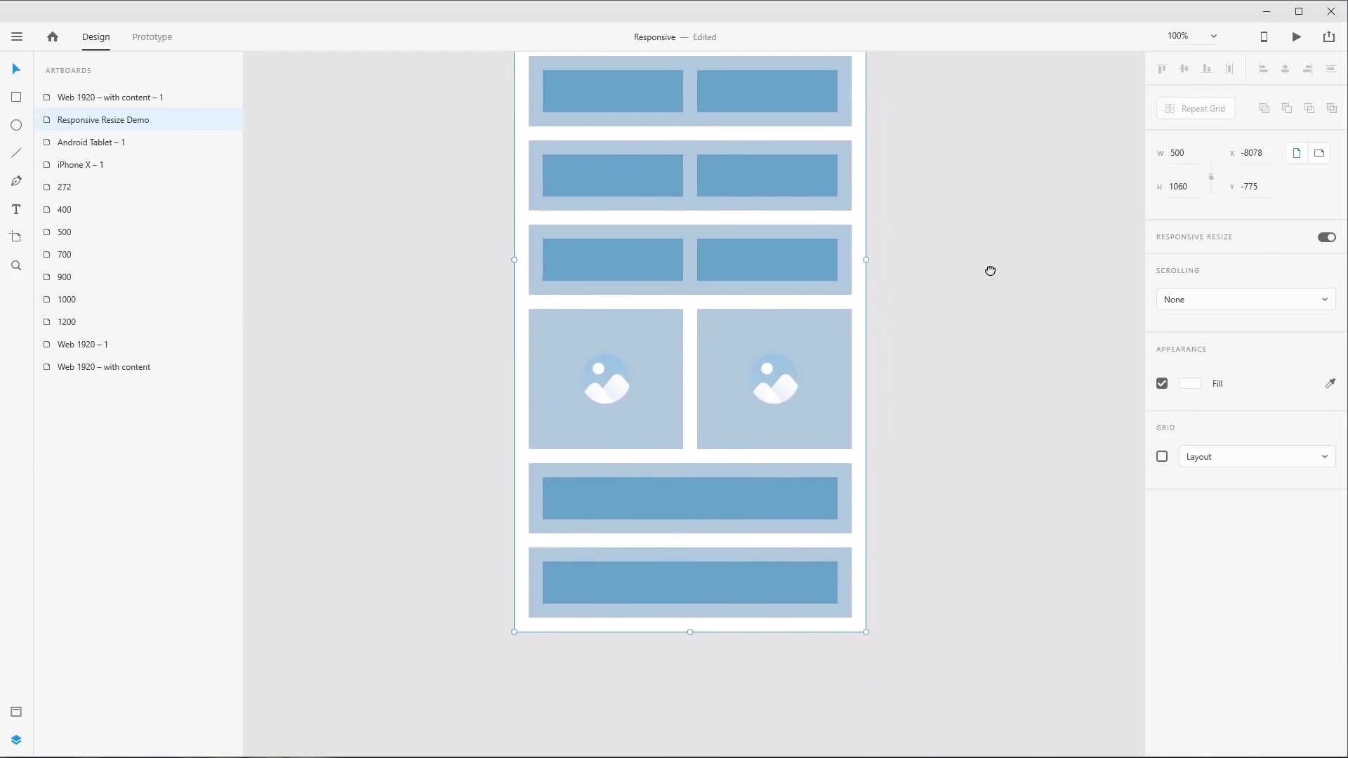
drag(868, 276, 902, 386)
key(ctrl+z)
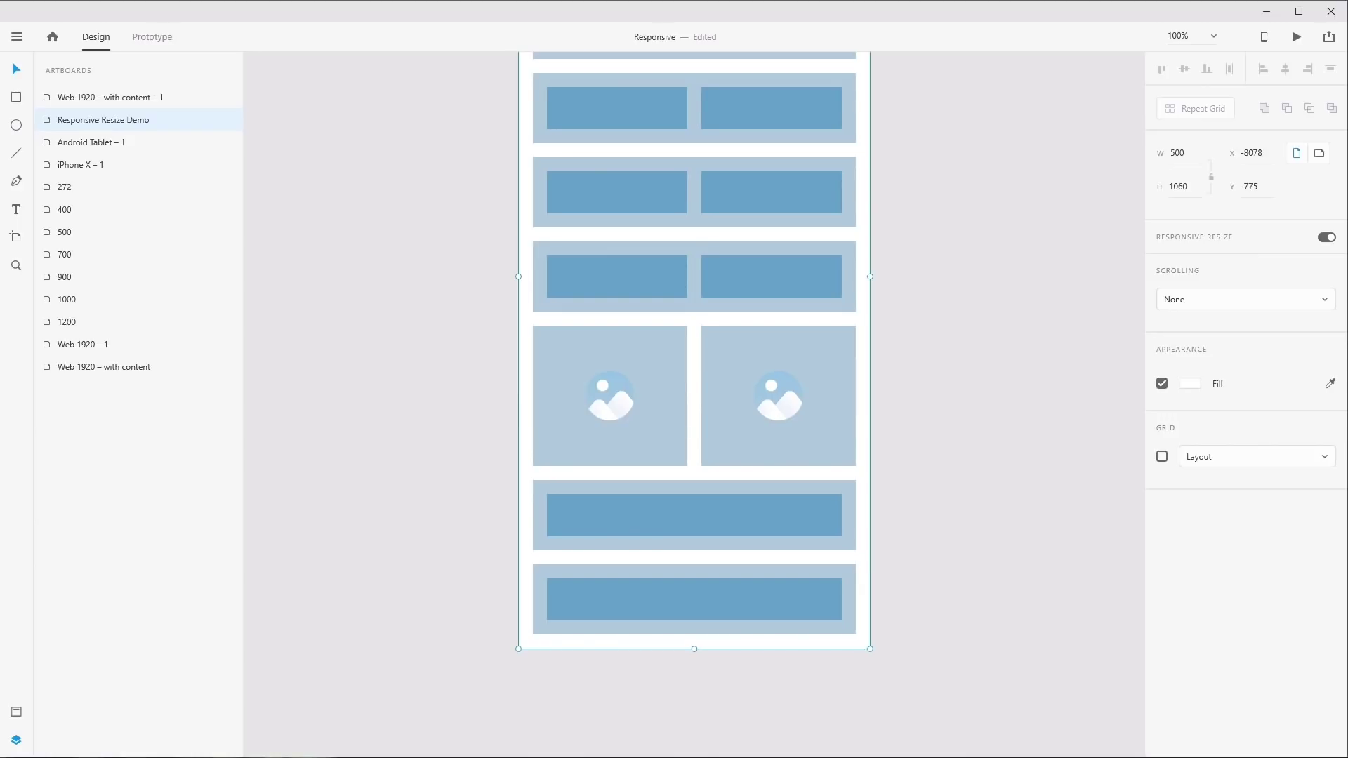
Narrow the Responsive Resize Demo artboard from its right edge as a test and undo the change
drag(948, 212, 929, 409)
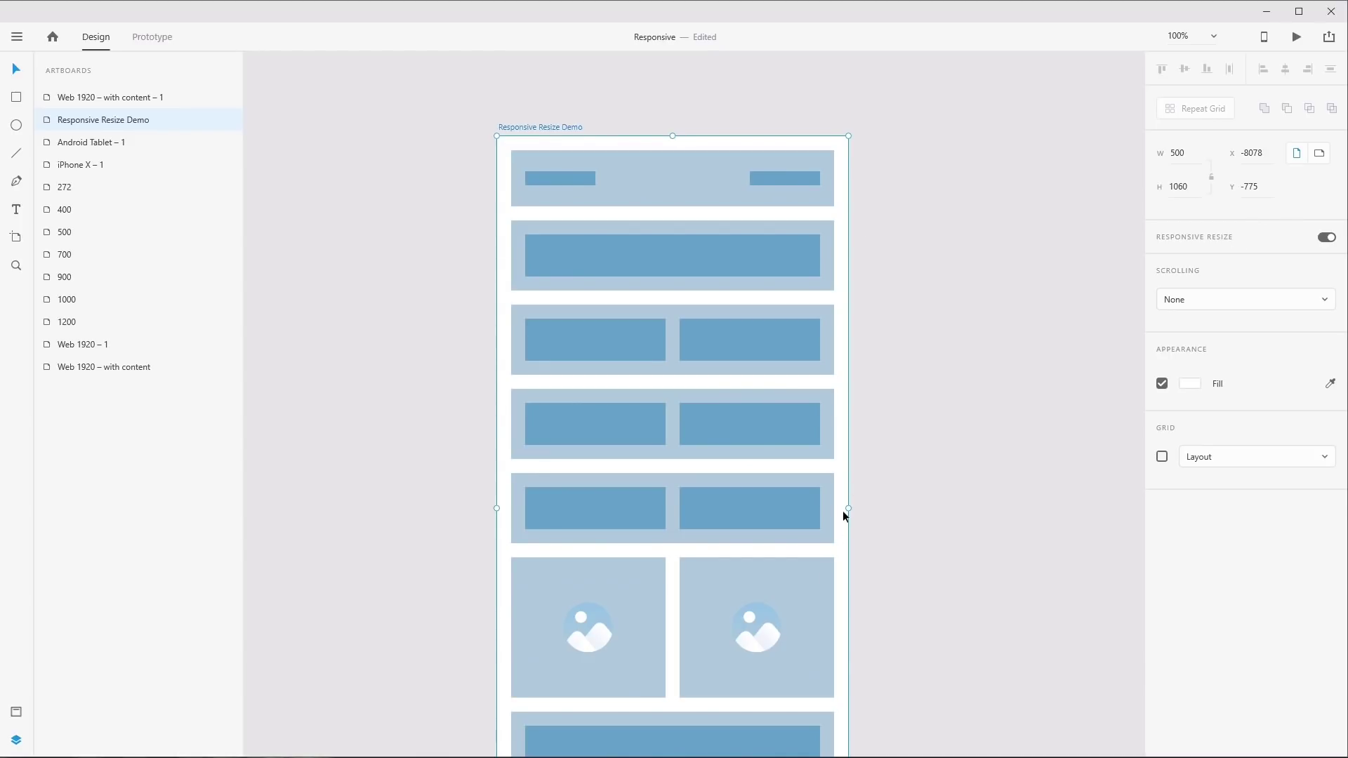
drag(849, 507, 769, 604)
key(ctrl+z)
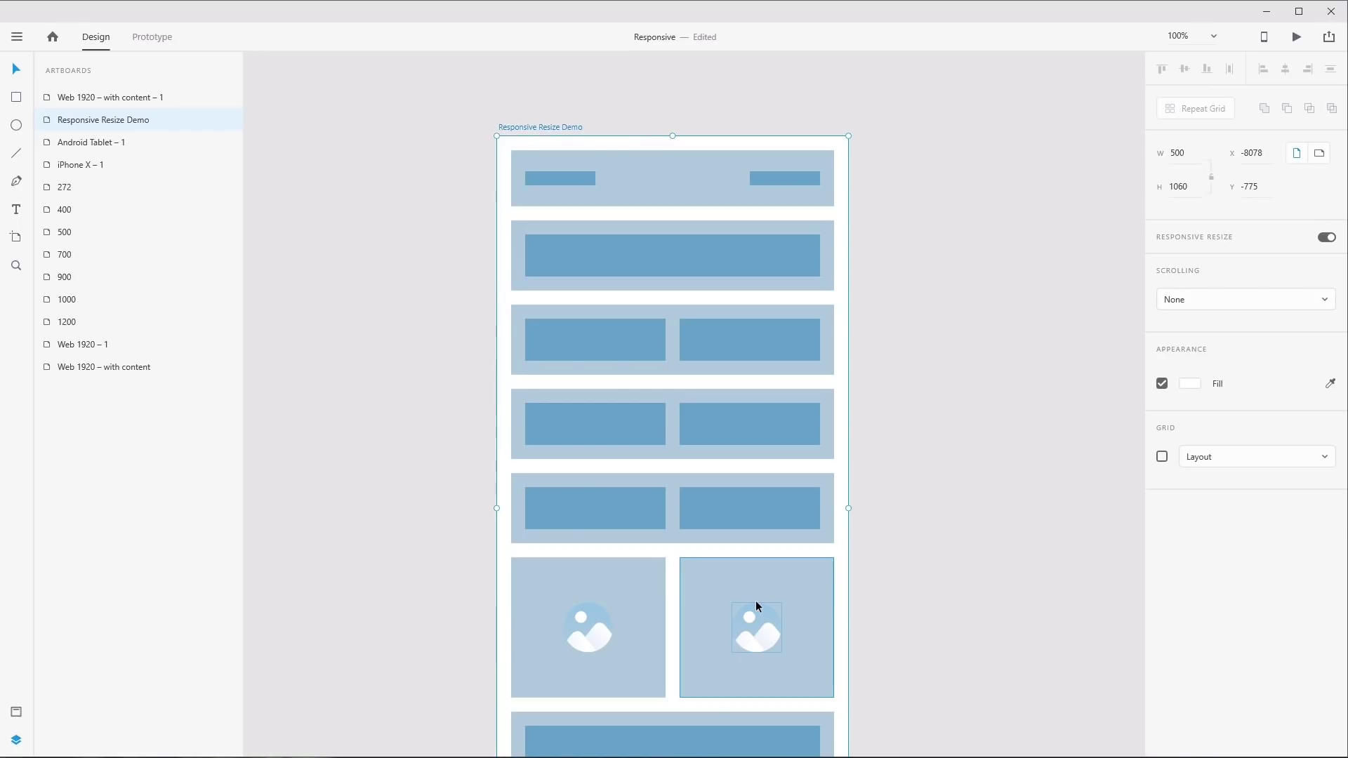
Shrink group 7 to 100 px high as a test of its automatic responsive resize, and undo it
click(784, 667)
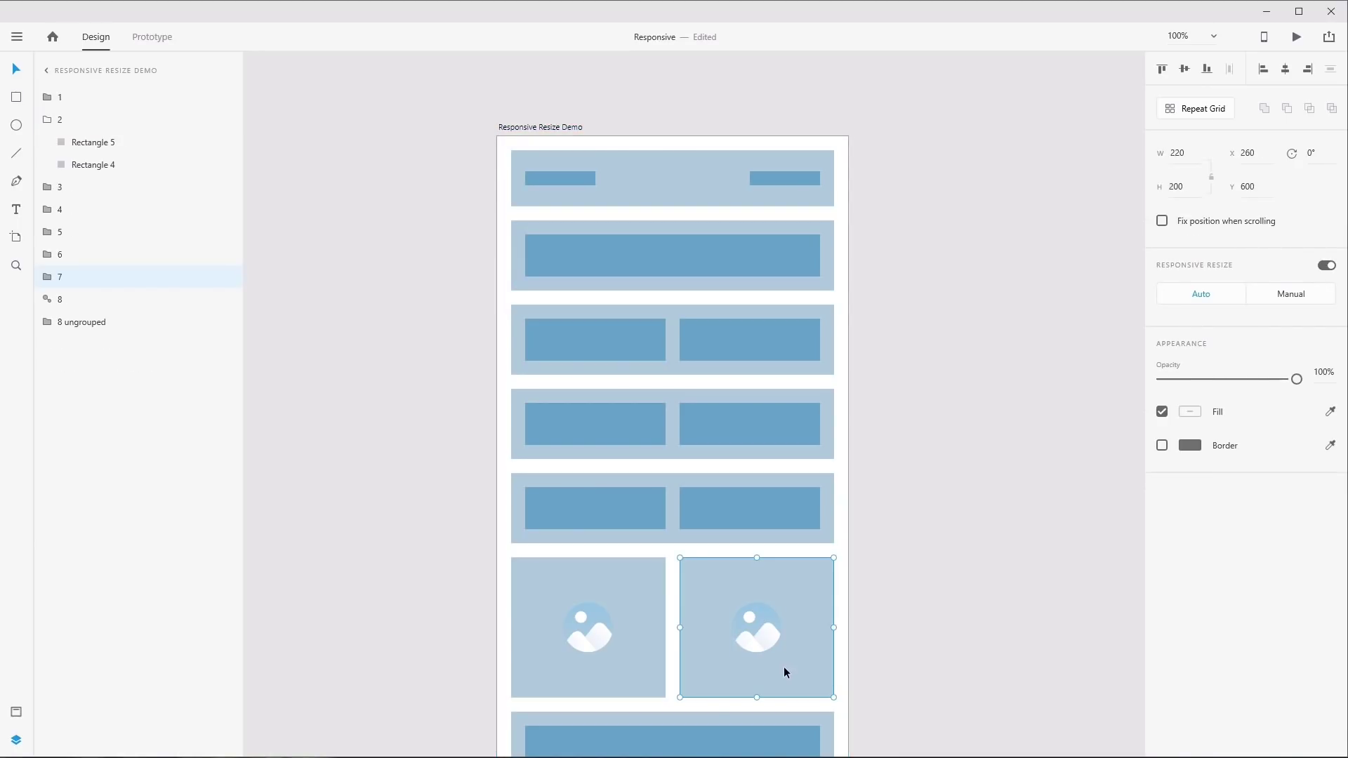
drag(757, 697, 761, 635)
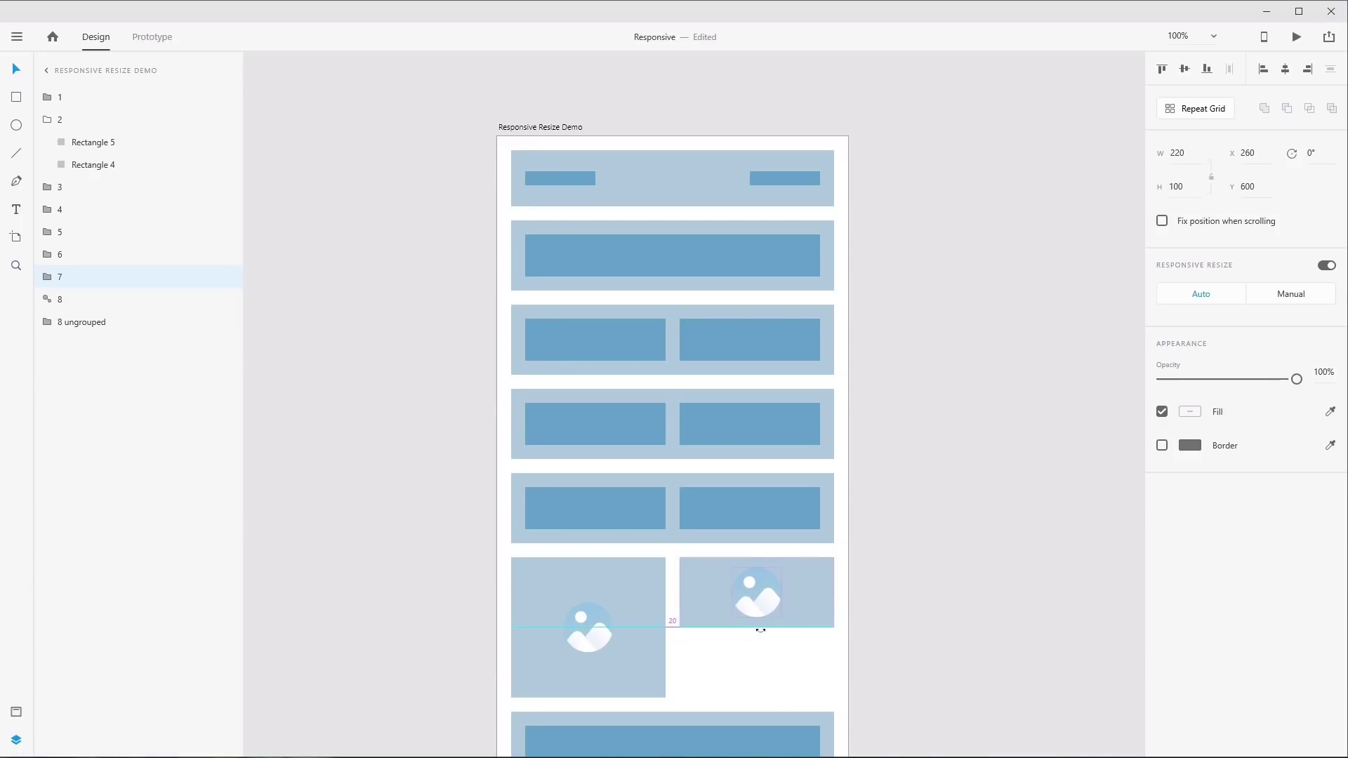
key(ctrl+z)
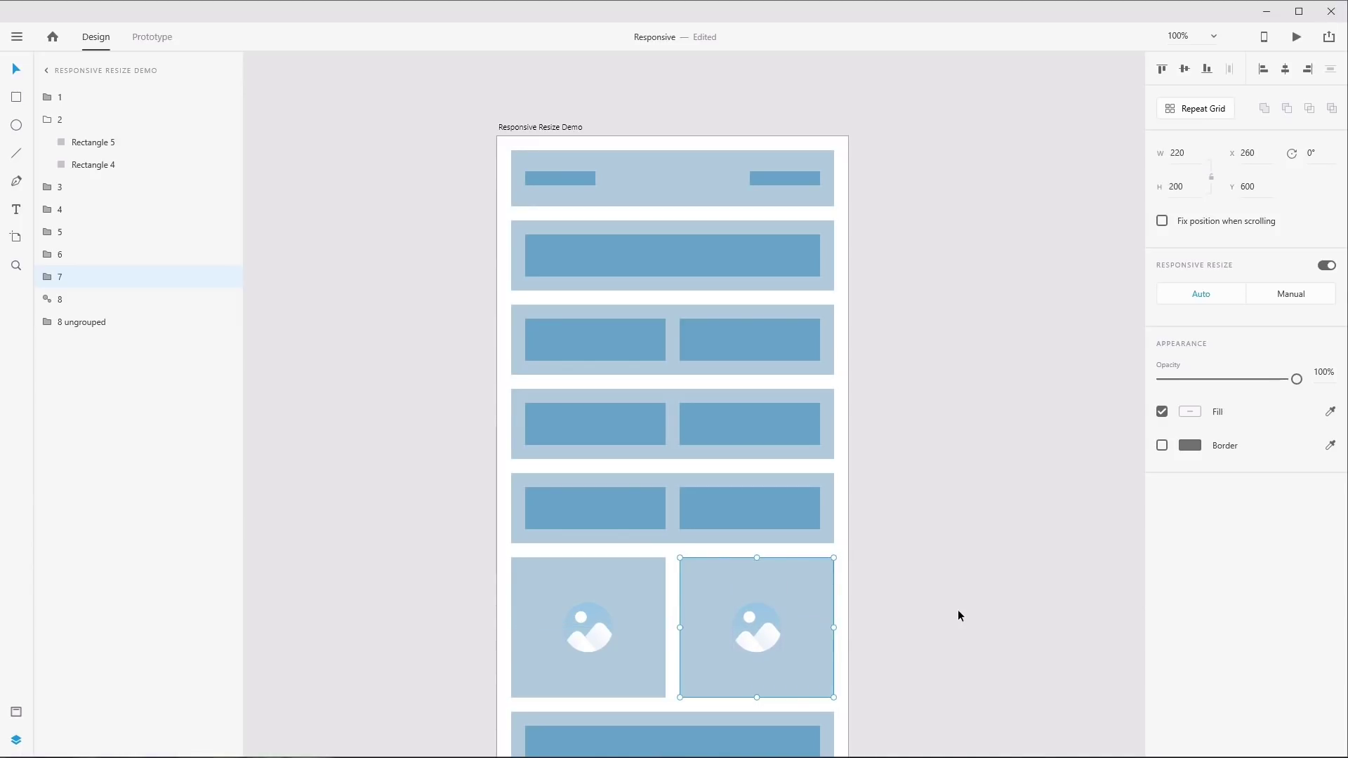
Narrow groups 1 and 4 individually from their right edges as tests, undoing each width change
click(756, 167)
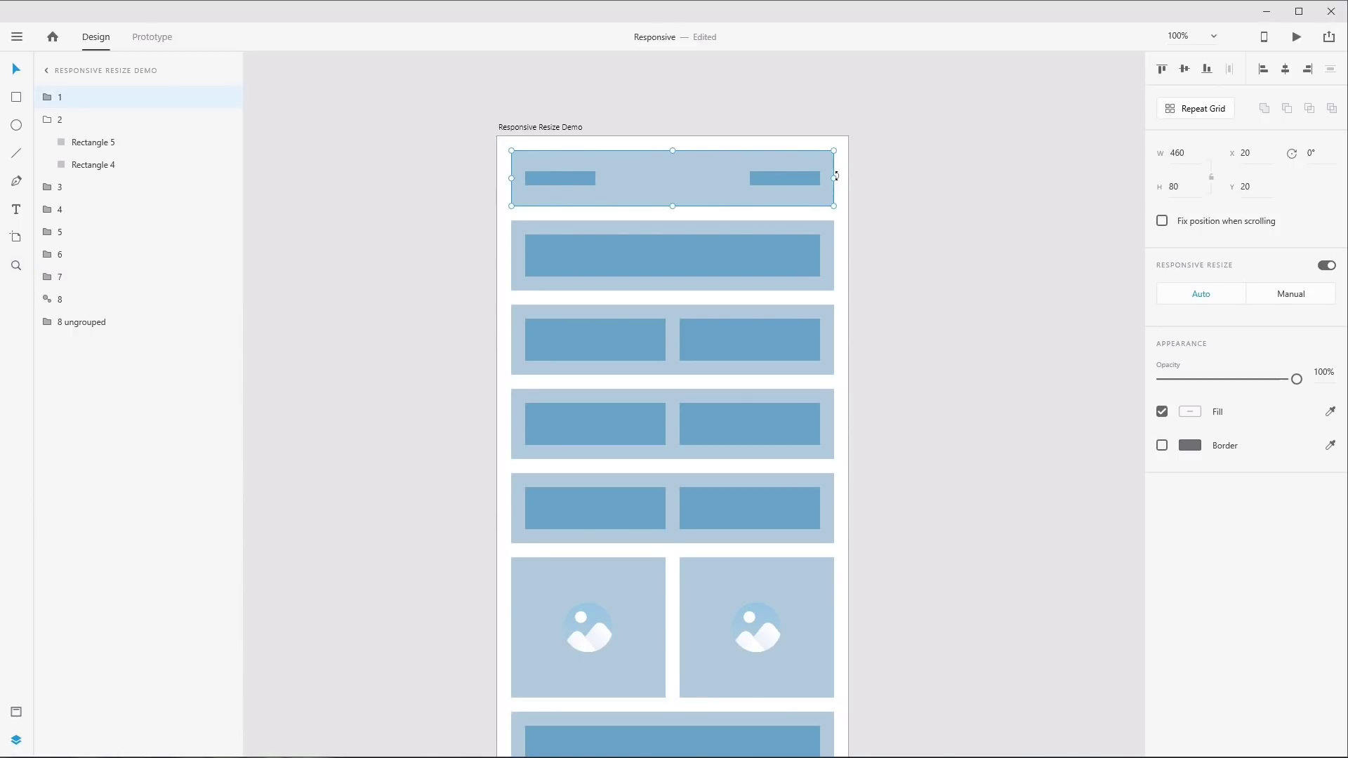
drag(834, 179, 761, 238)
key(ctrl+z)
click(648, 423)
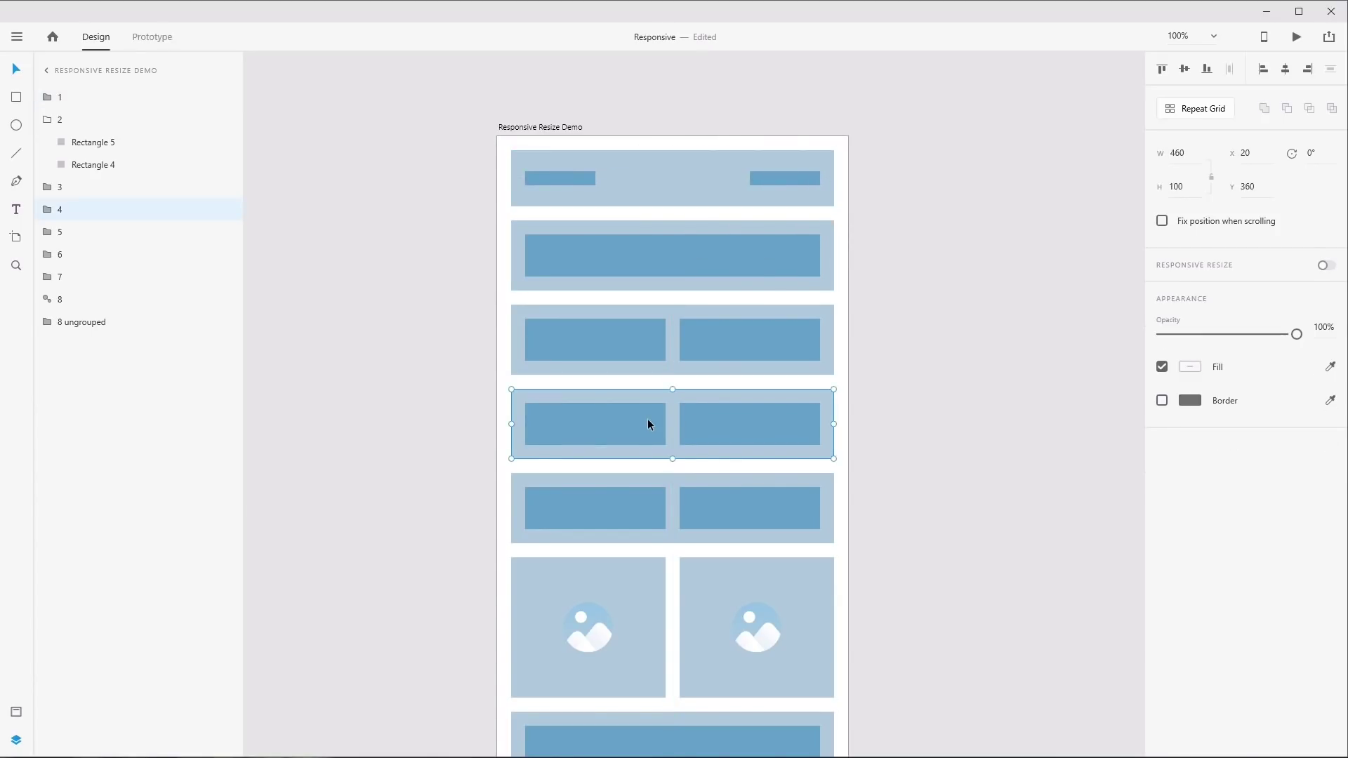
drag(833, 424, 761, 466)
key(ctrl+z)
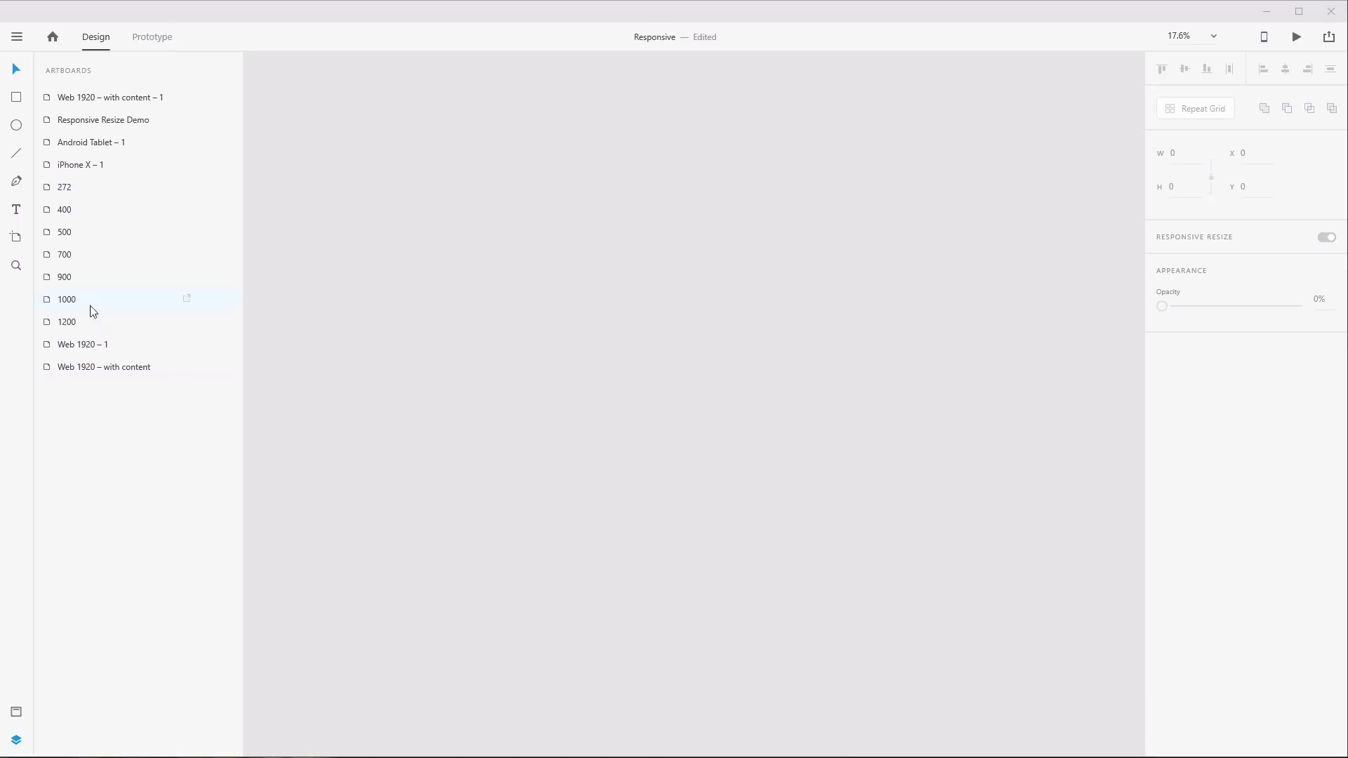
Draw a custom artboard about 3999 by 4010 px in the empty canvas area and check its width and height values
click(17, 239)
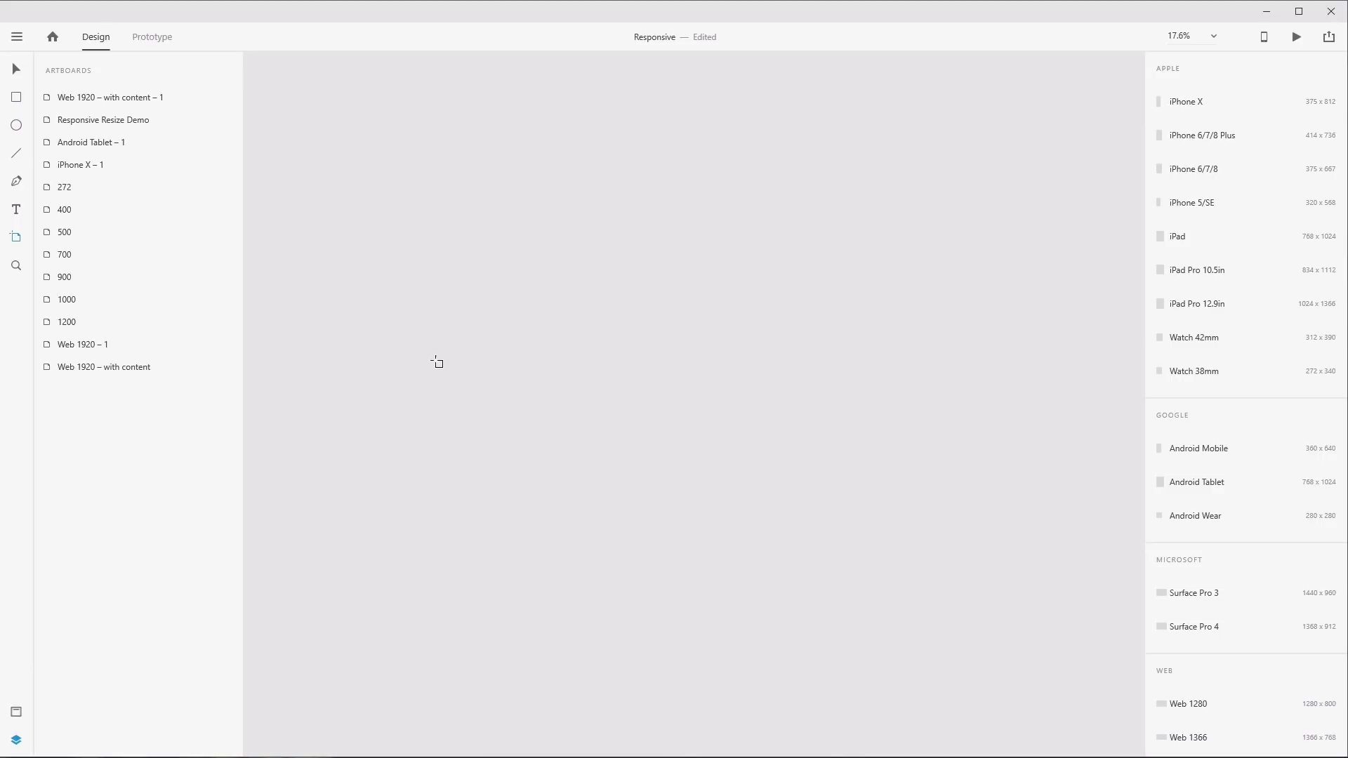
drag(397, 153, 892, 649)
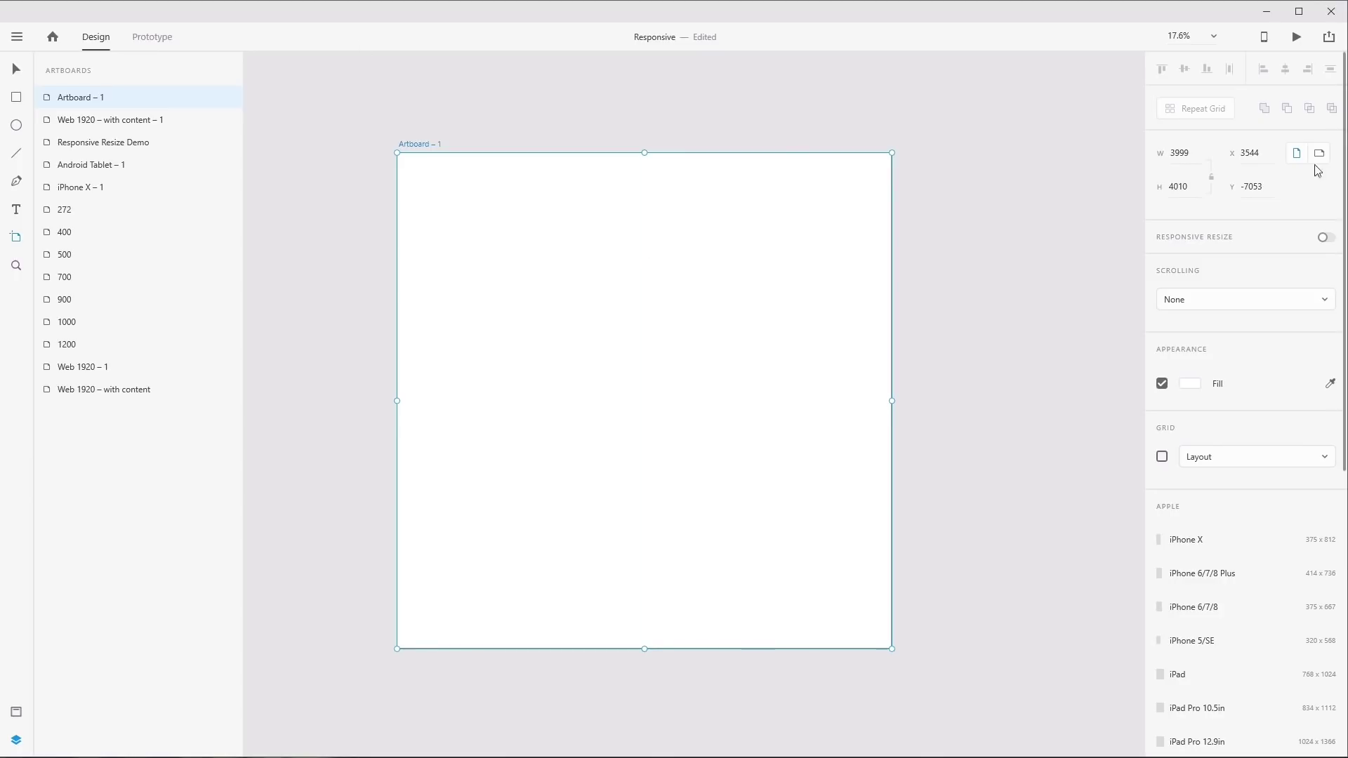
click(1180, 152)
click(1179, 186)
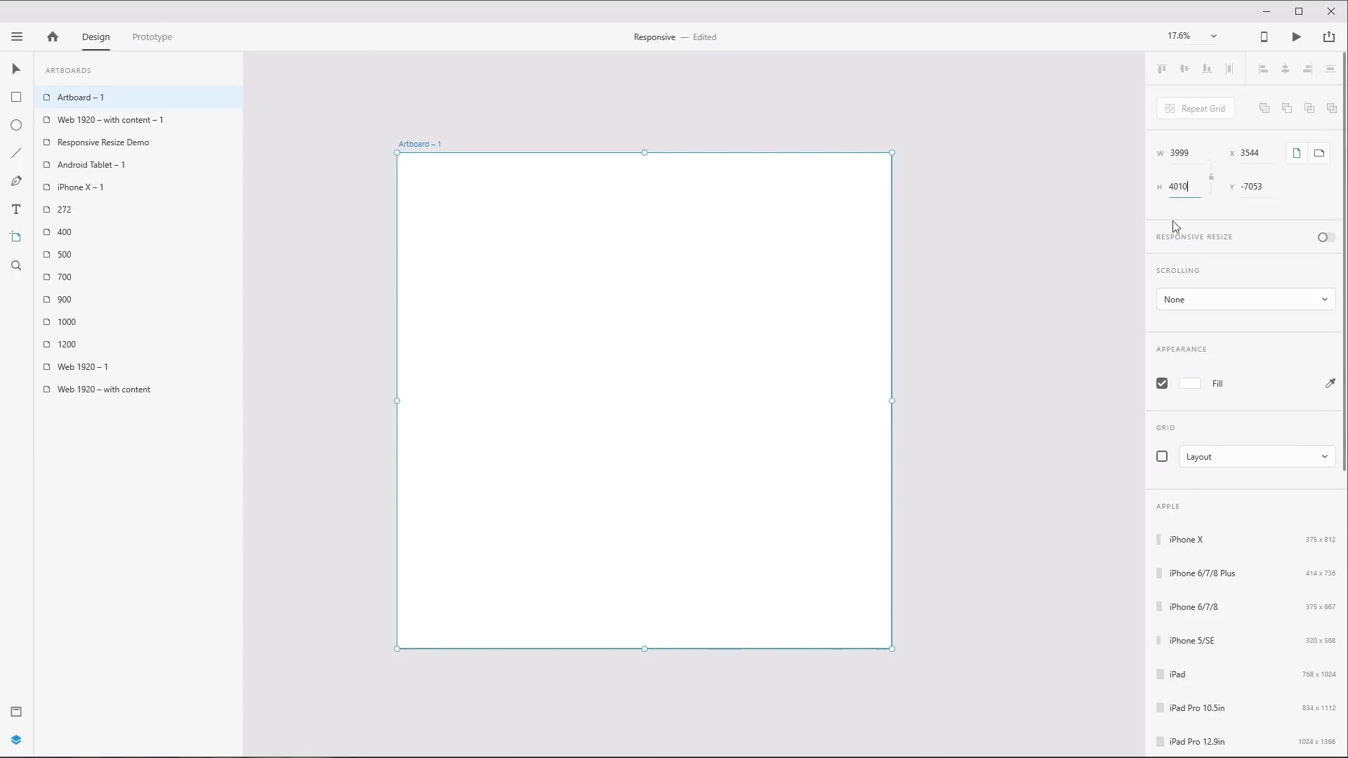
Add an artboard from the iPhone 6/7/8 Plus preset beside the custom artboard
click(16, 237)
drag(1014, 344, 565, 328)
scroll(1276, 472, down, 3)
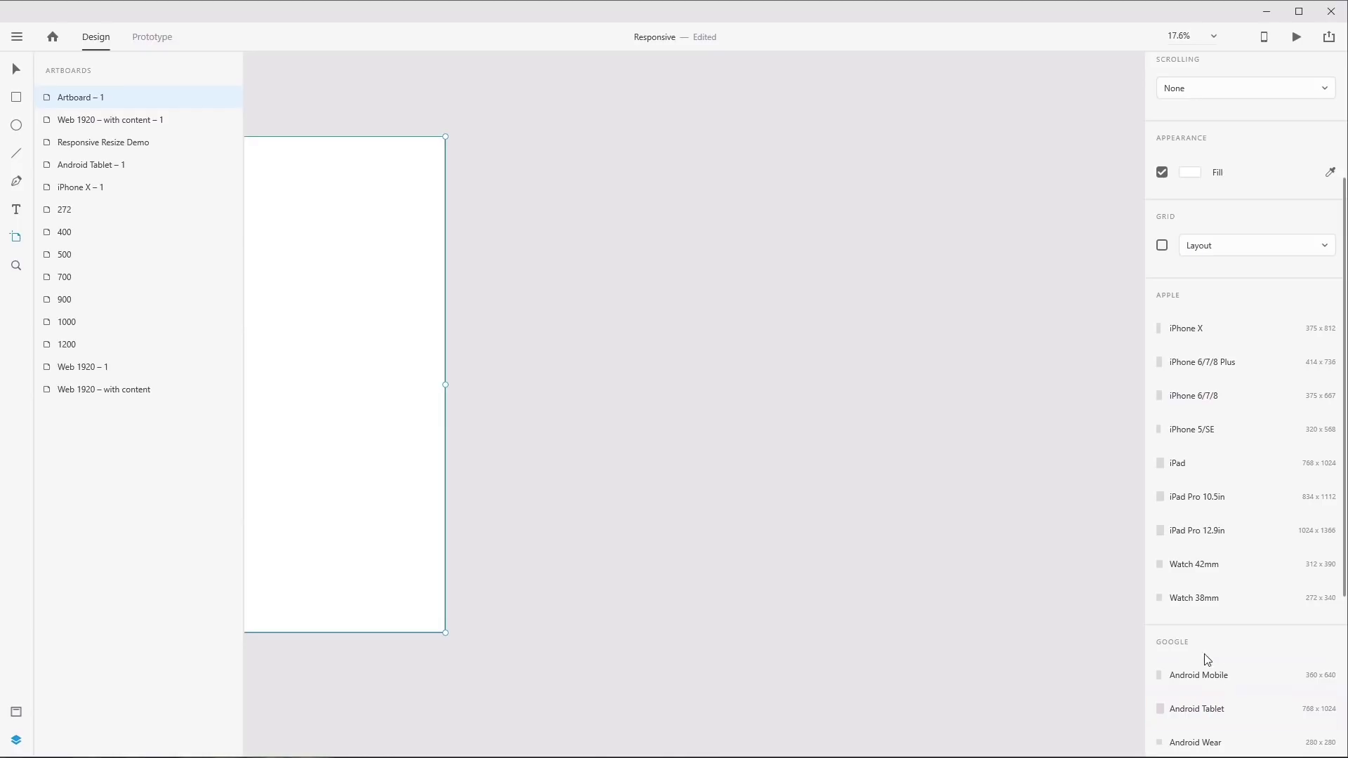
click(1239, 360)
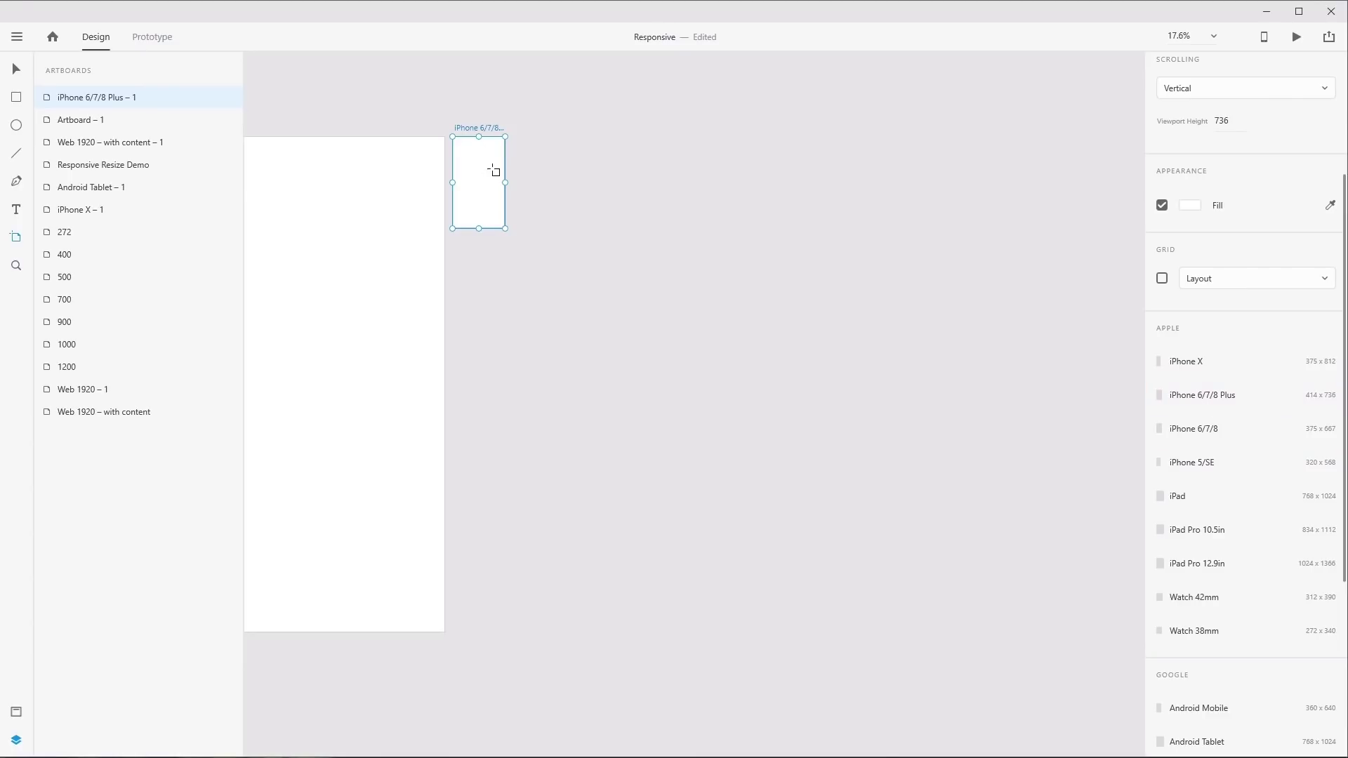
Add an artboard from the iPad Pro 10.5in preset beside the iPhone 6/7/8 Plus artboard
scroll(485, 156, up, 1)
scroll(485, 156, up, 5)
drag(572, 178, 719, 304)
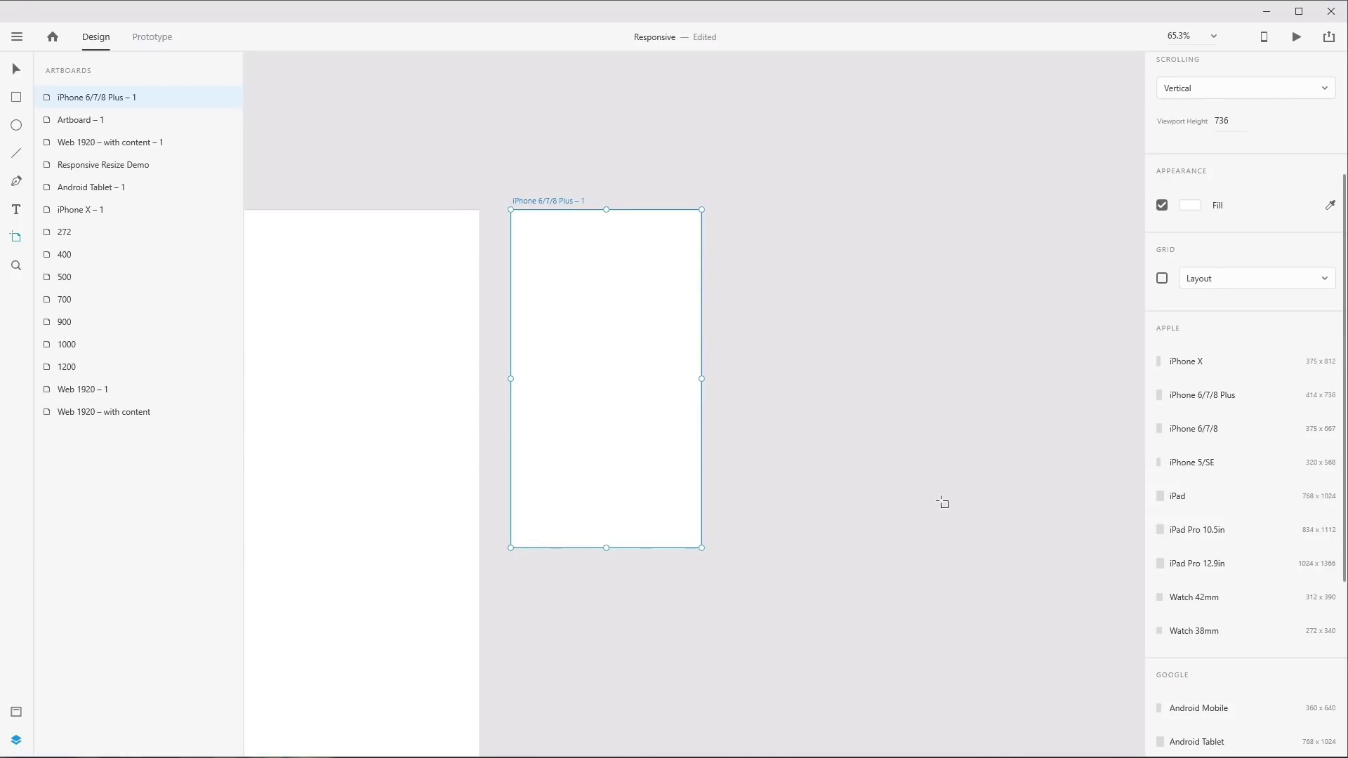
click(1205, 528)
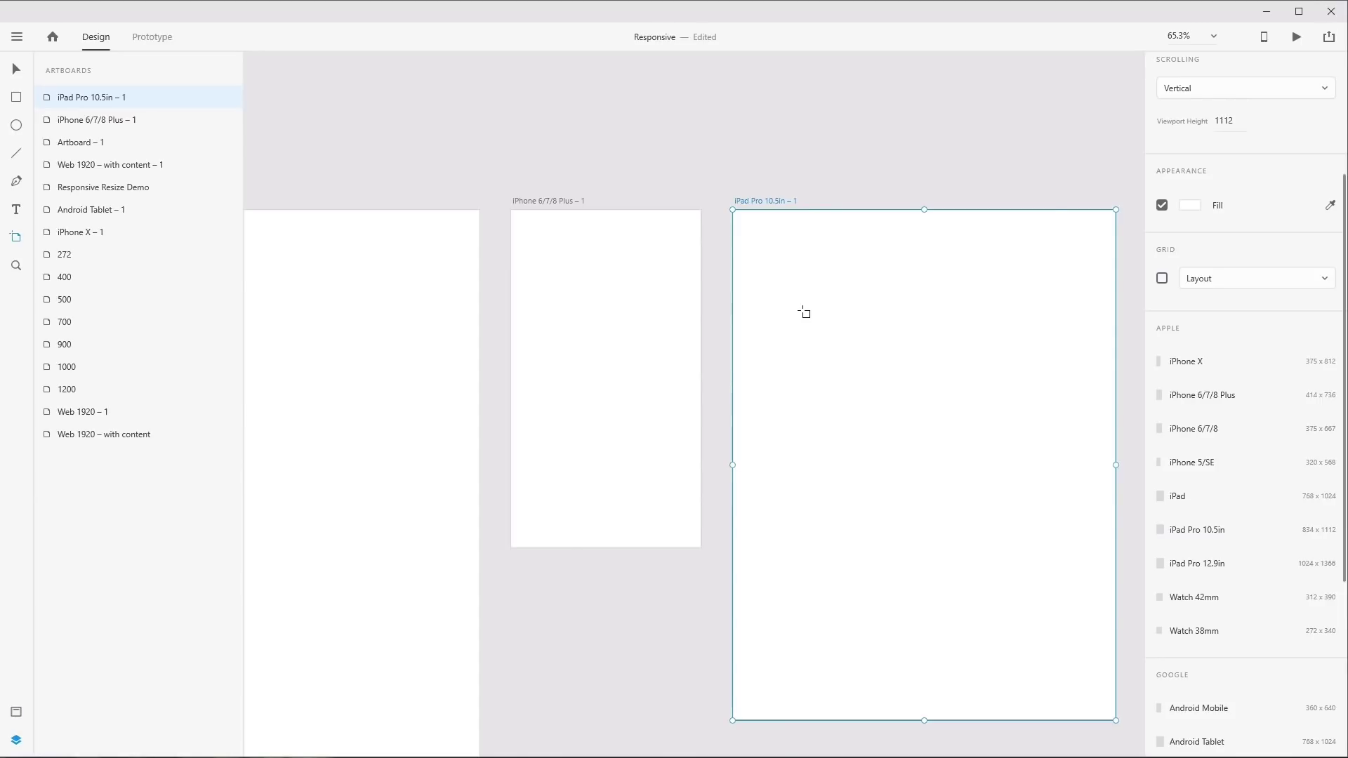
Switch the iPad Pro 10.5in artboard to landscape orientation and back to portrait
scroll(843, 338, right, 3)
scroll(1251, 395, up, 3)
scroll(1252, 395, up, 1)
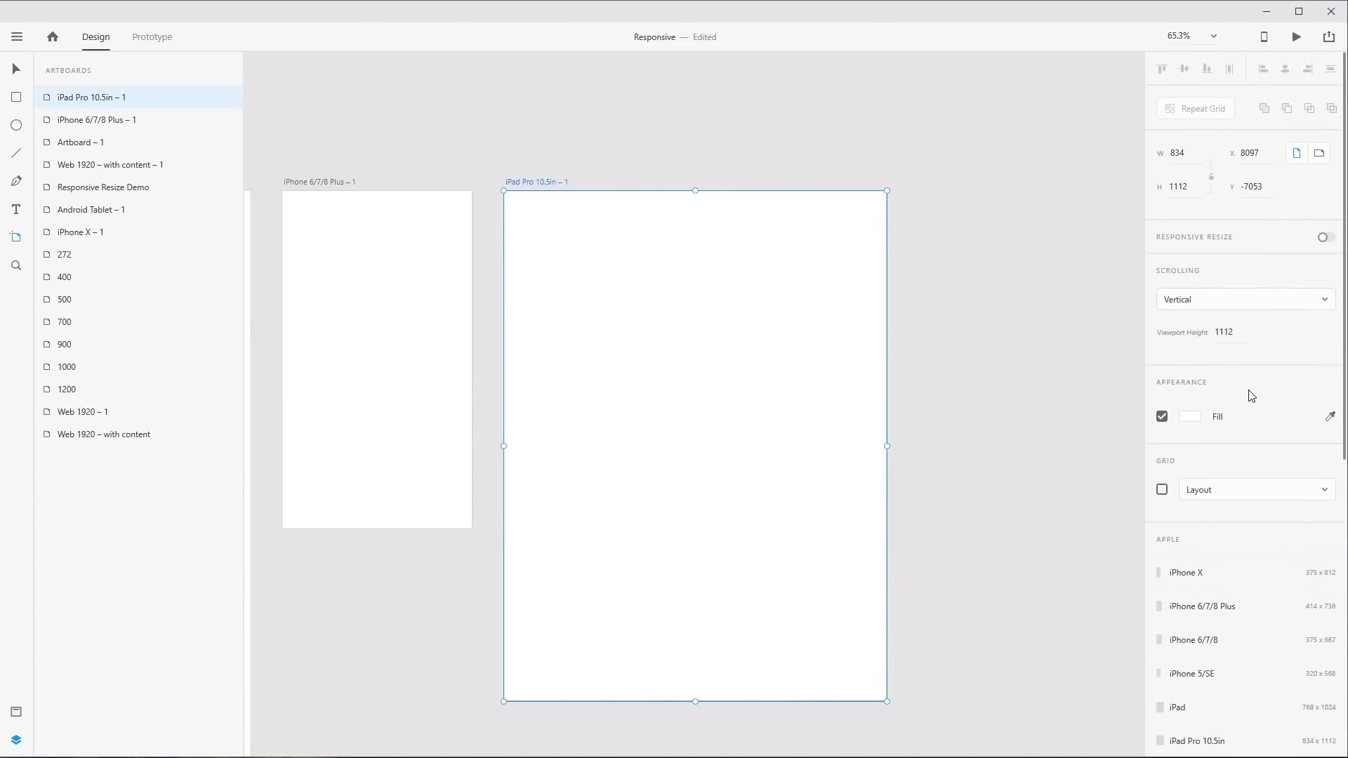
click(1319, 156)
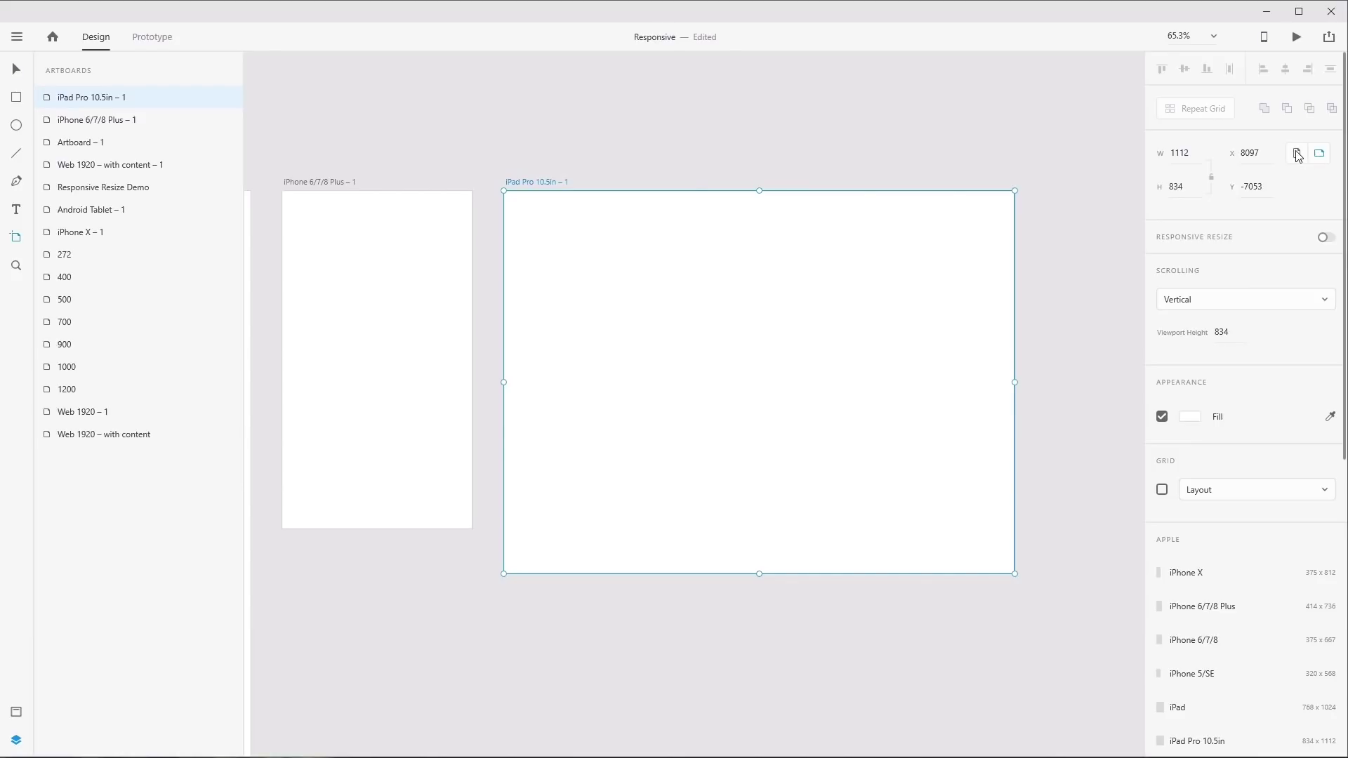
click(1298, 153)
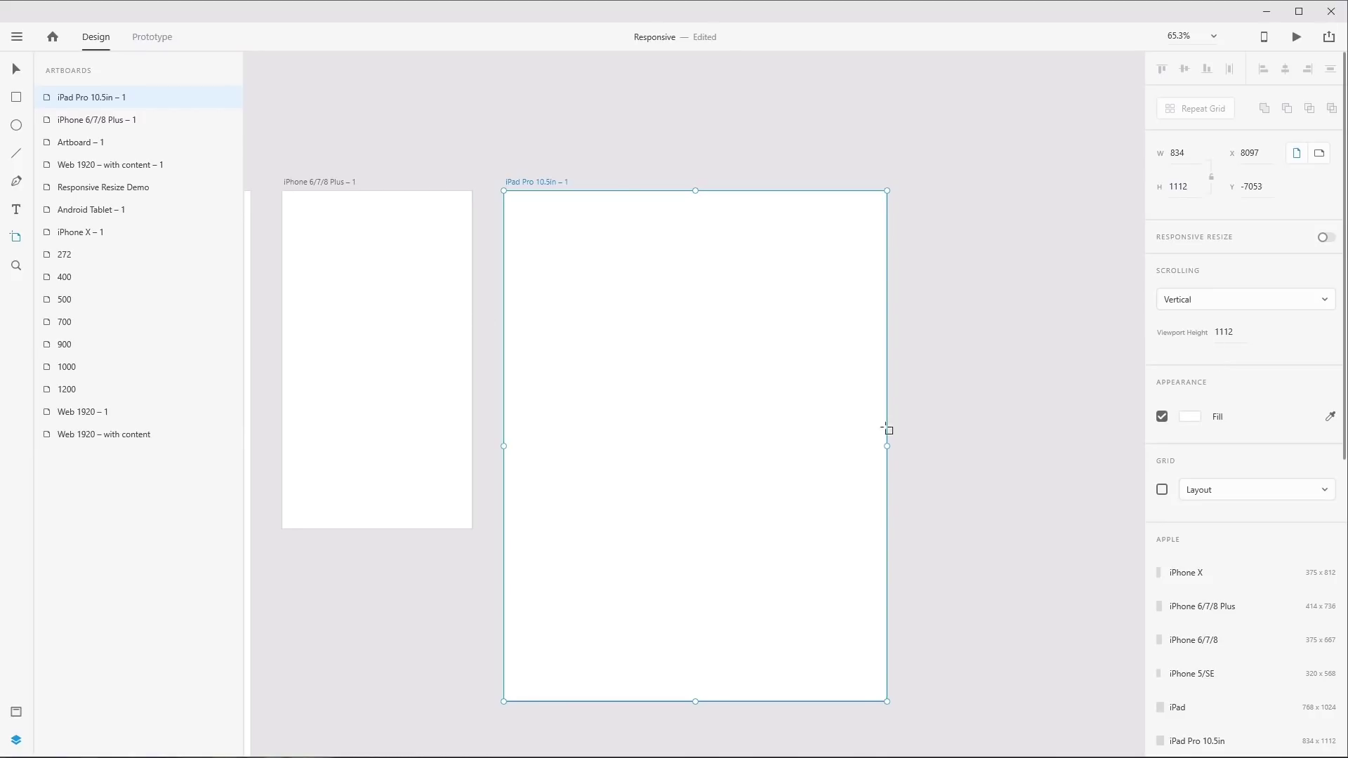
Extend the iPad Pro 10.5in artboard to about 3443 px high and draw a rectangle about 232 by 2209 px filled with blue #64A0C7 inside
scroll(942, 503, down, 3)
mouse_move(979, 516)
mouse_down()
mouse_move(803, 253)
mouse_move(746, 274)
mouse_move(624, 389)
mouse_move(605, 545)
mouse_move(633, 651)
mouse_move(616, 731)
mouse_up()
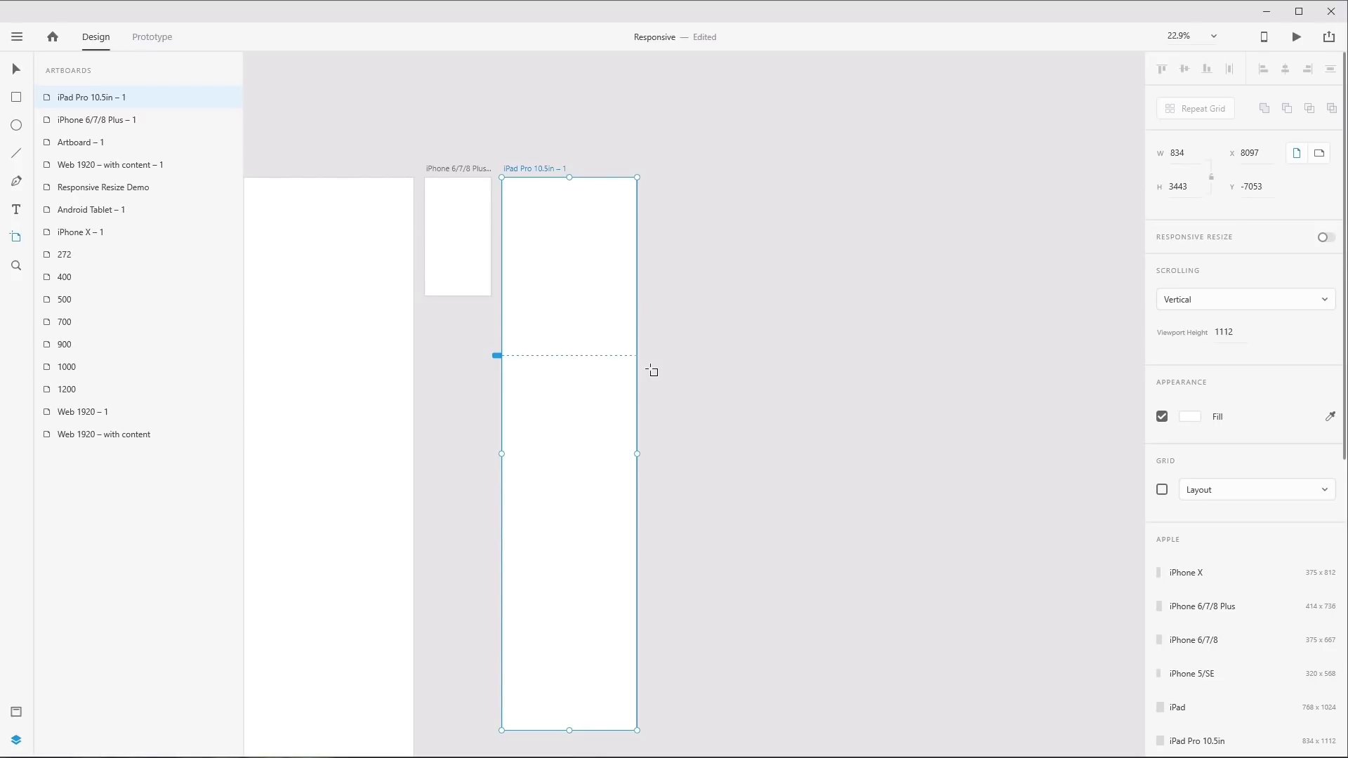
key(r)
mouse_move(553, 204)
mouse_down()
mouse_move(596, 356)
mouse_move(554, 451)
mouse_move(596, 457)
mouse_move(591, 556)
mouse_up()
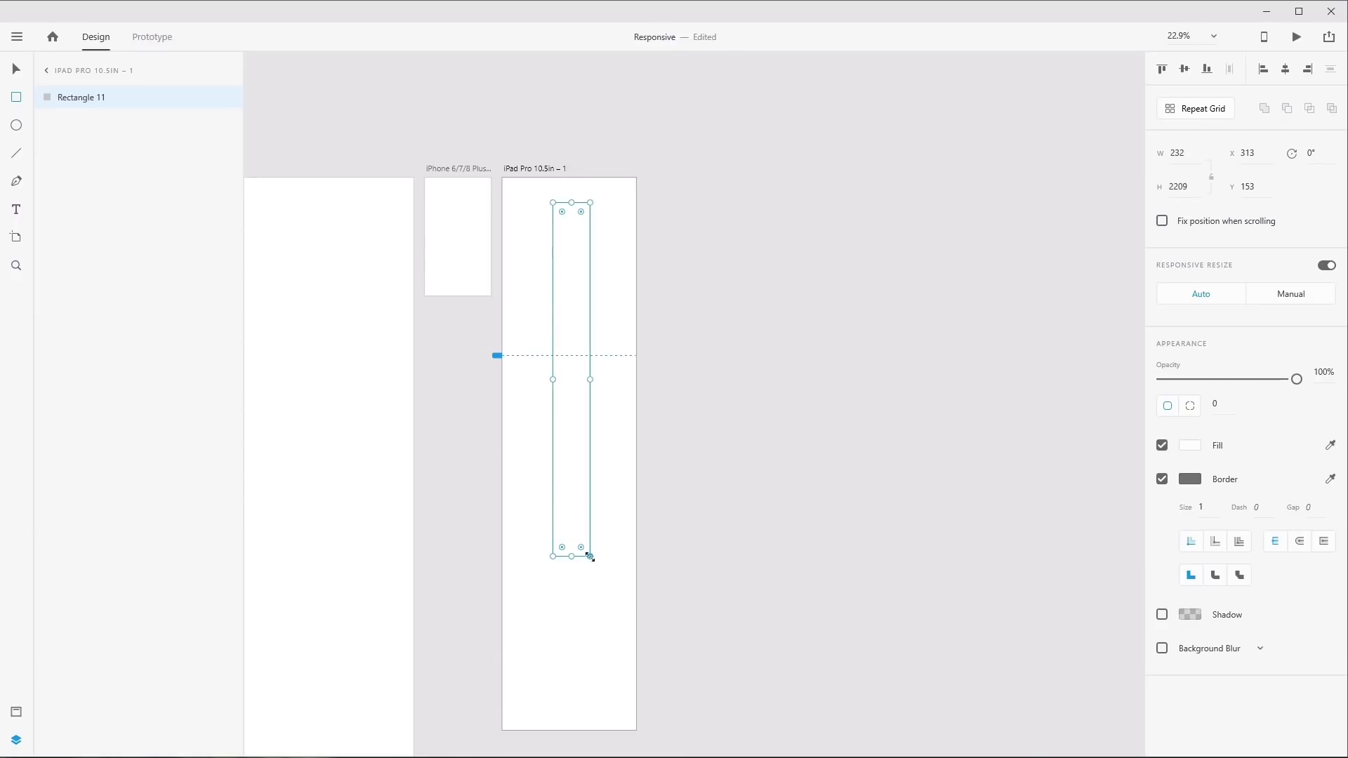
click(1189, 445)
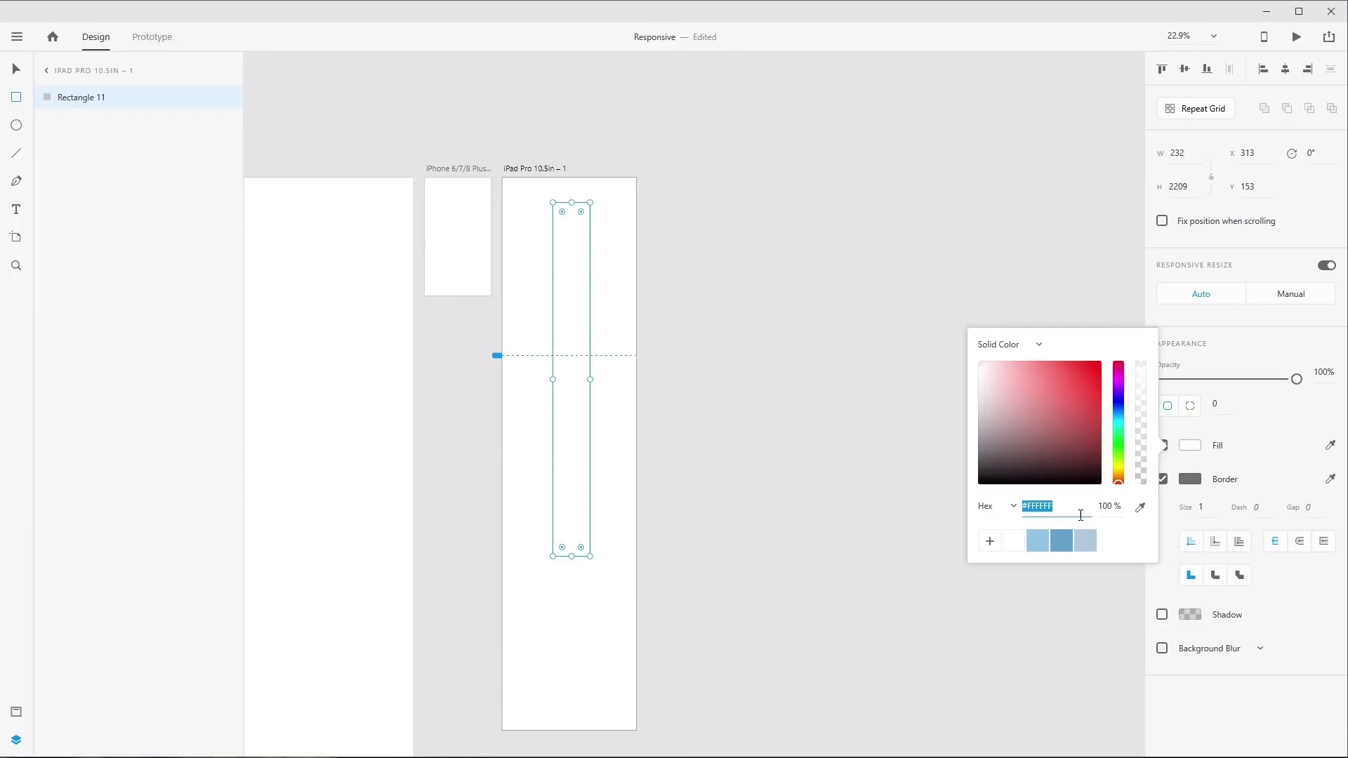
click(1054, 538)
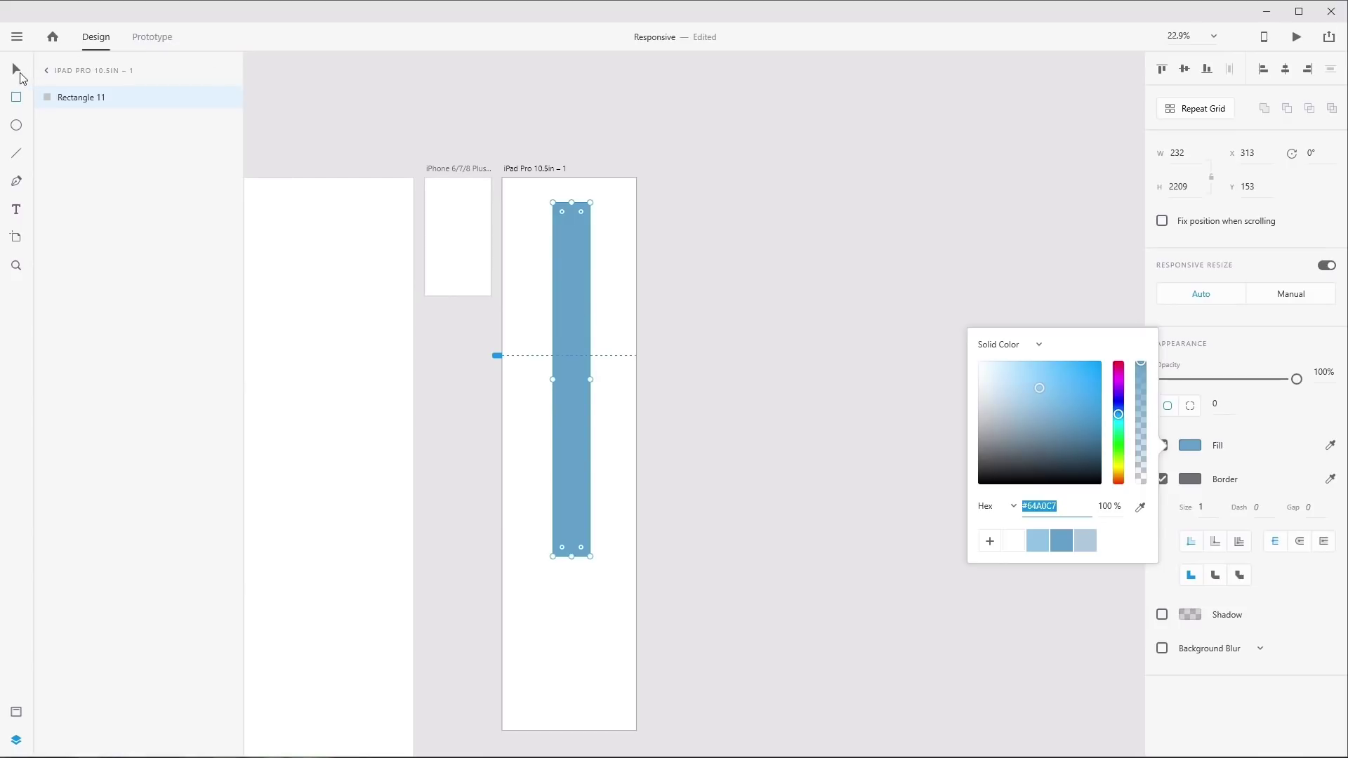
Preview the iPad Pro 10.5in artboard, check its vertical scrolling past the blue rectangle, and close the preview
click(16, 69)
click(519, 168)
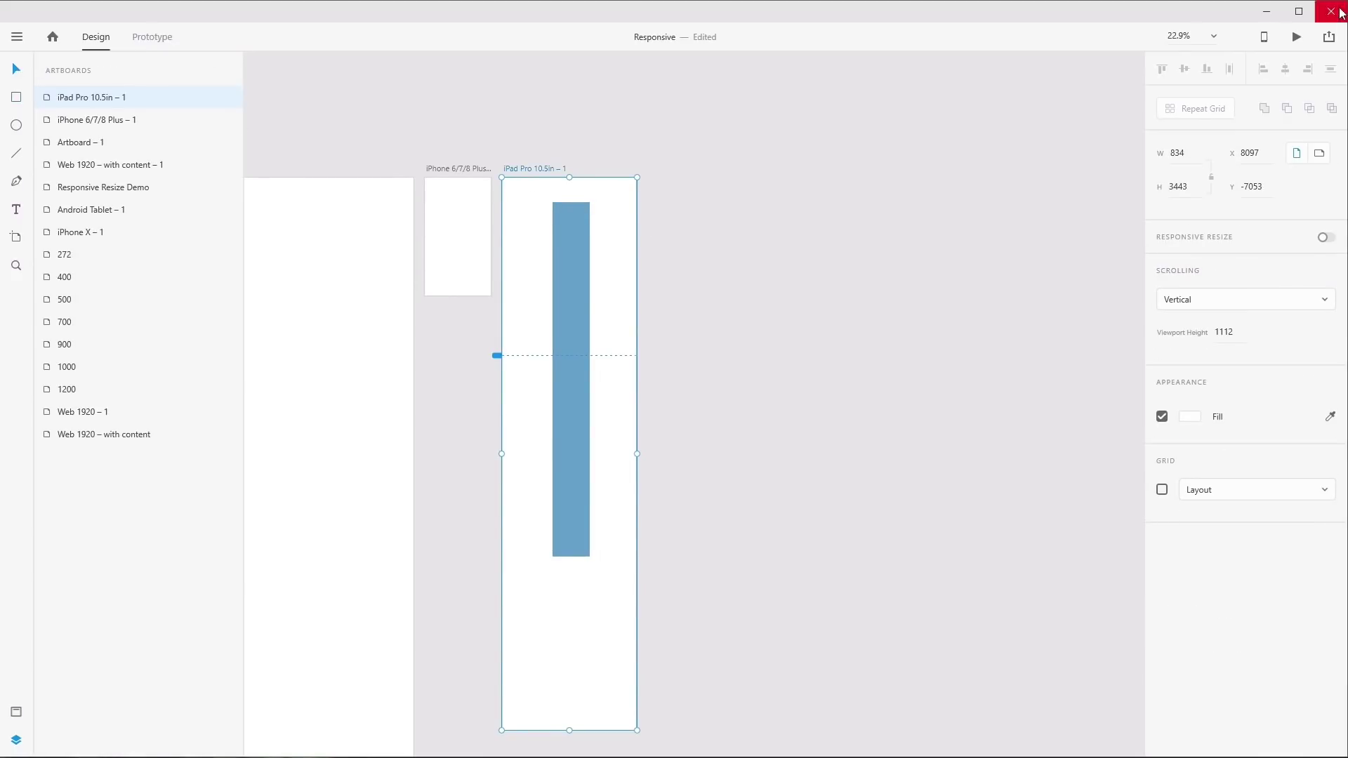
click(1296, 39)
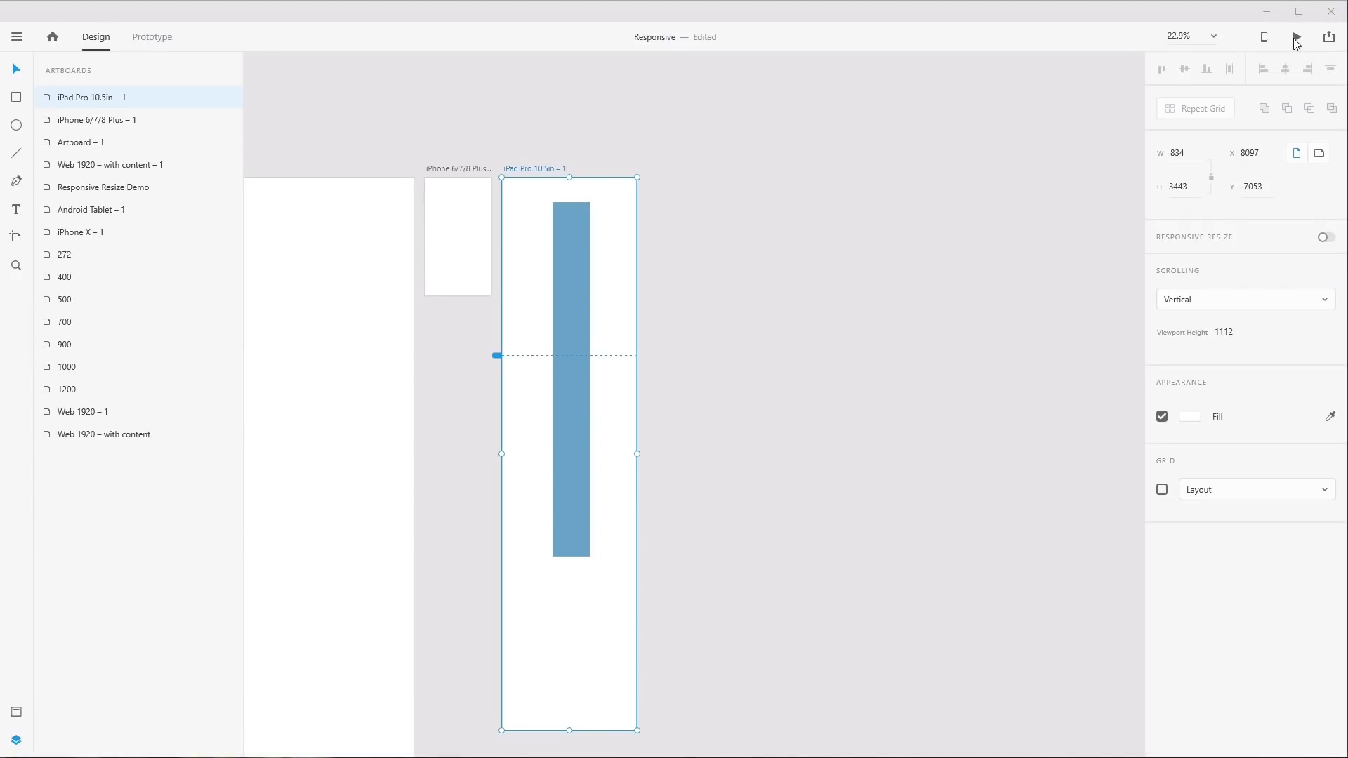
scroll(824, 202, down, 15)
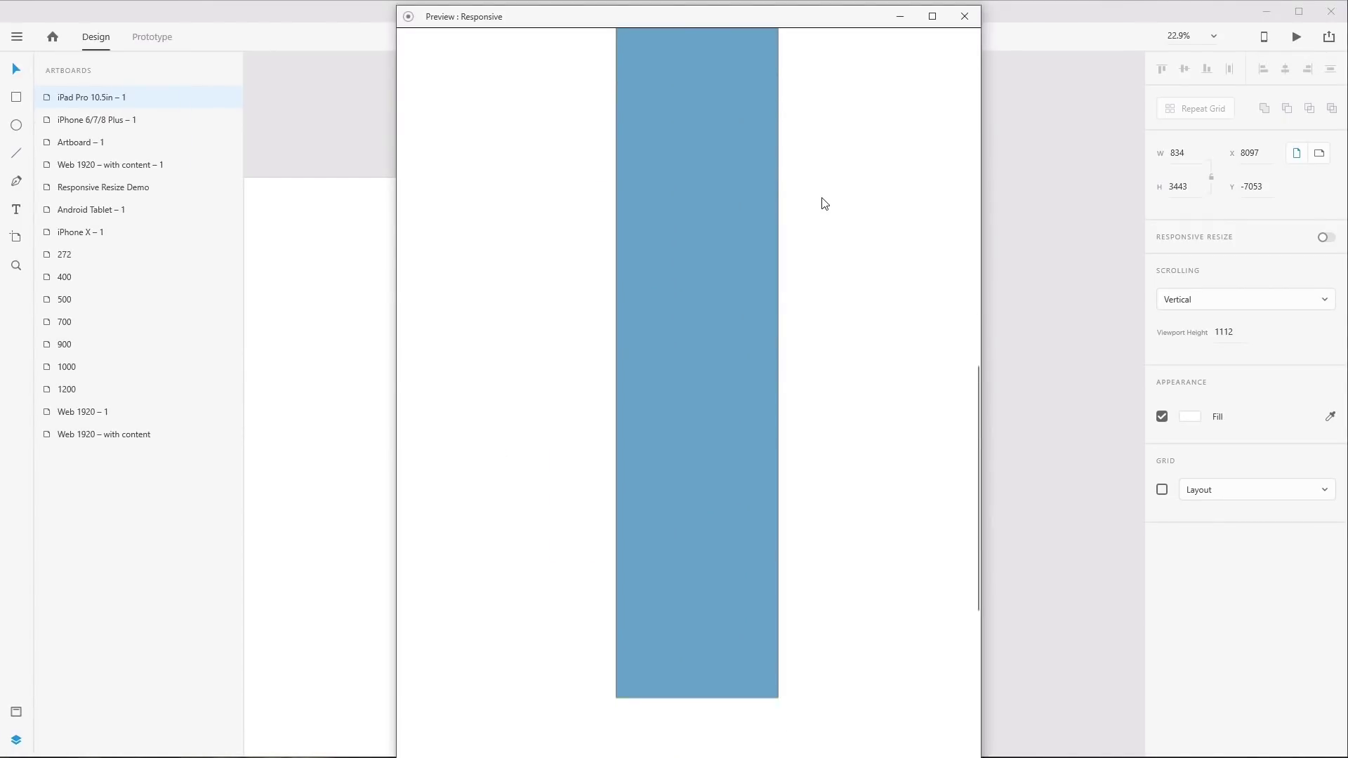
scroll(713, 211, up, 15)
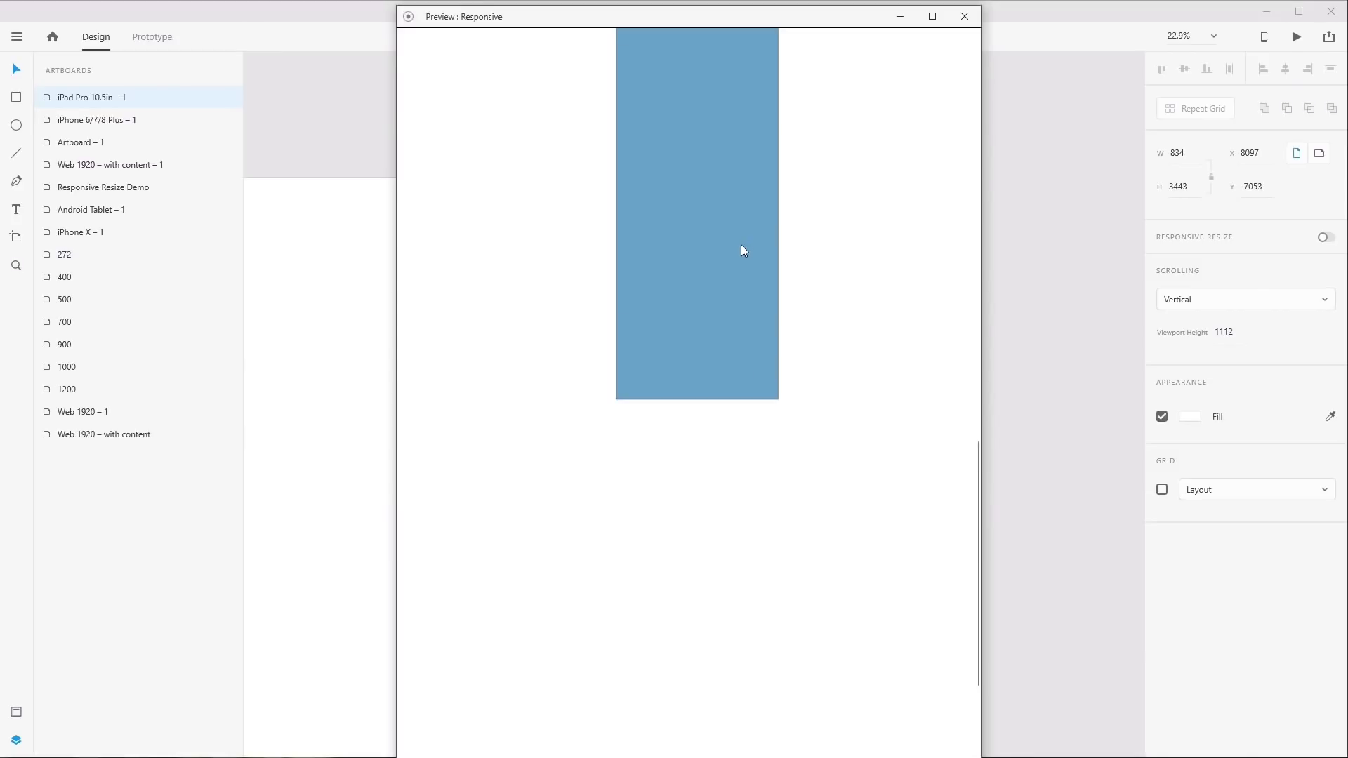
scroll(744, 265, down, 15)
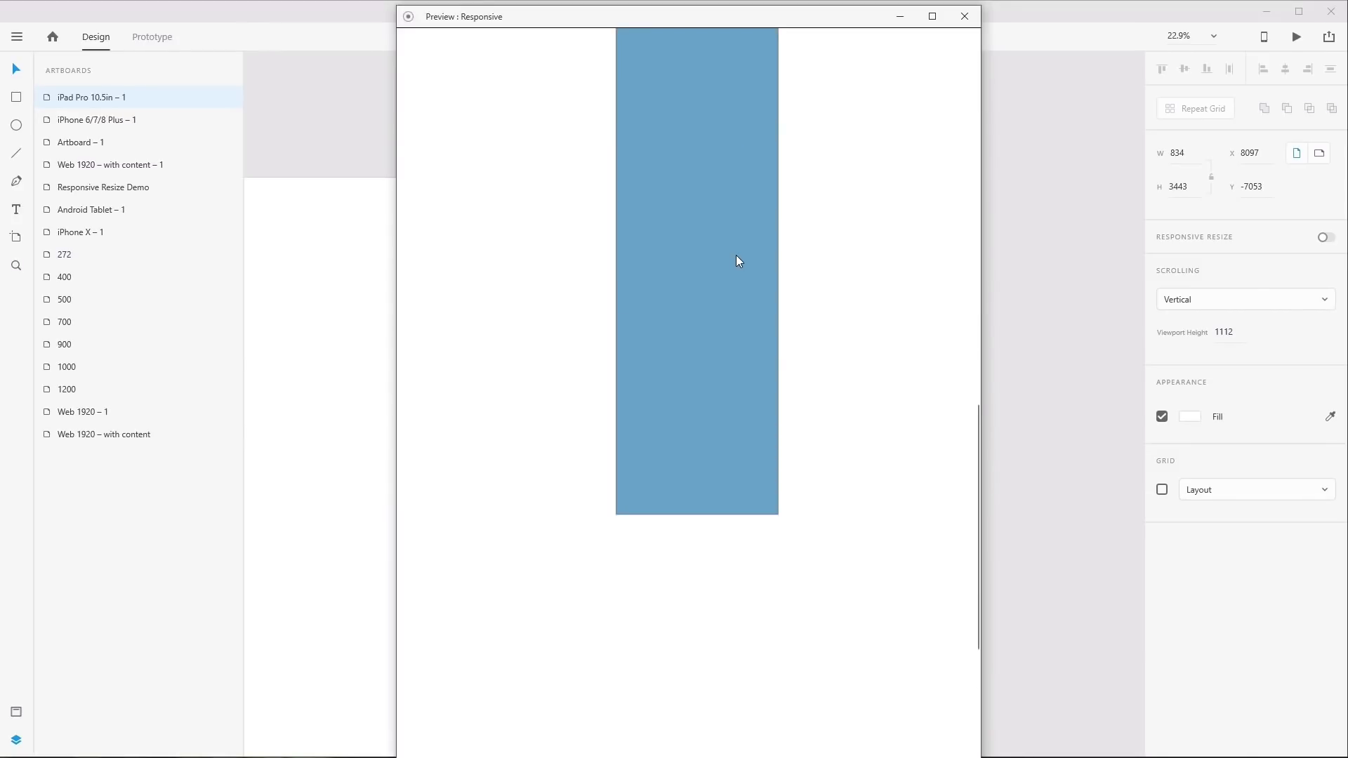
click(965, 16)
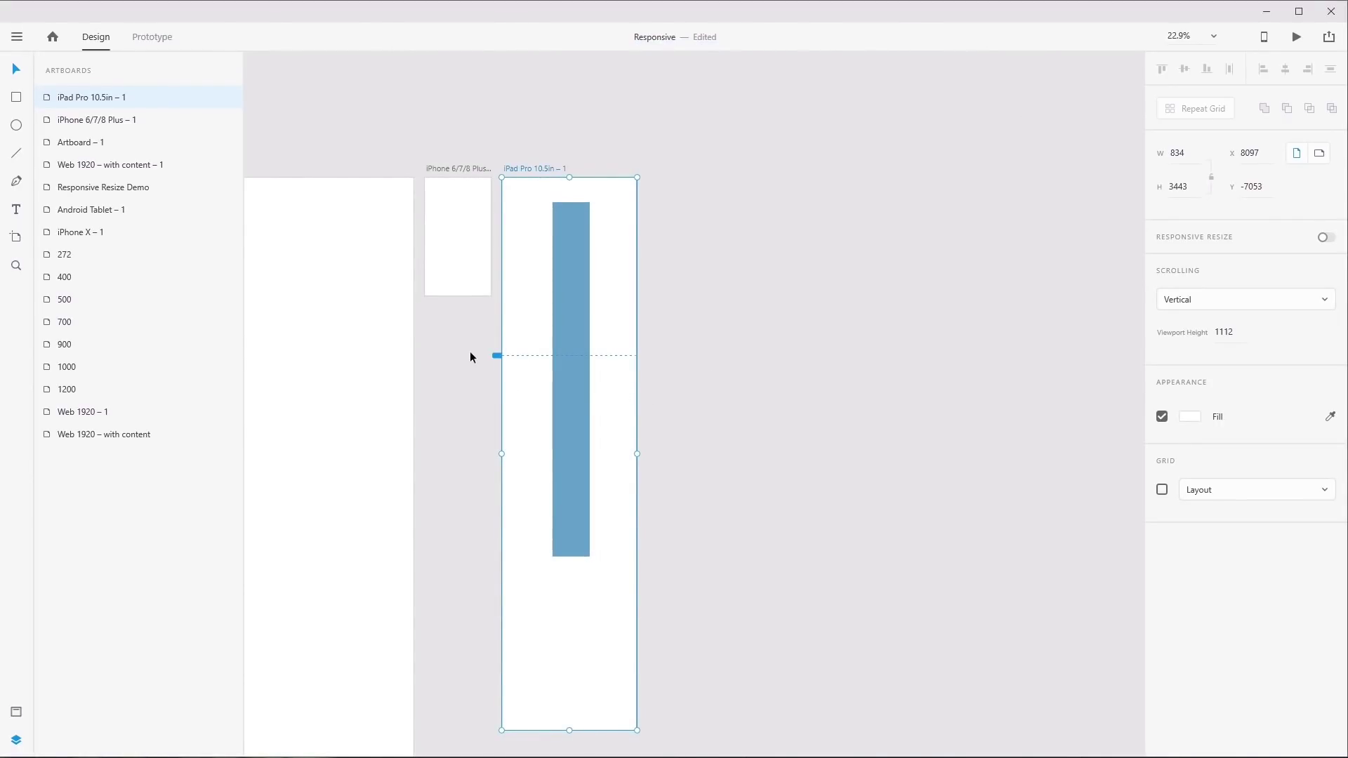
Shorten the iPad Pro 10.5in artboard's viewport height to about 403 px and check its scrolling in a preview
drag(496, 356, 495, 242)
click(1296, 36)
drag(828, 204, 749, 138)
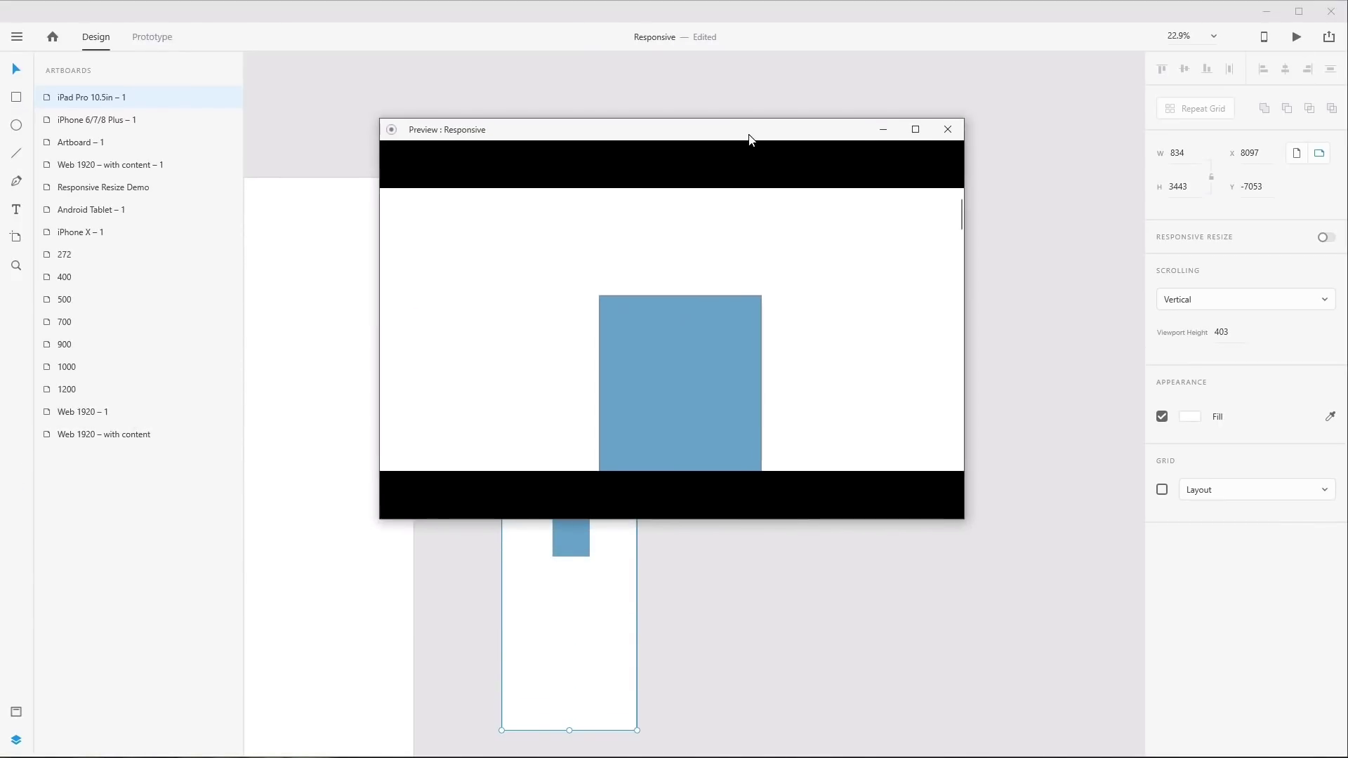
scroll(831, 303, down, 3)
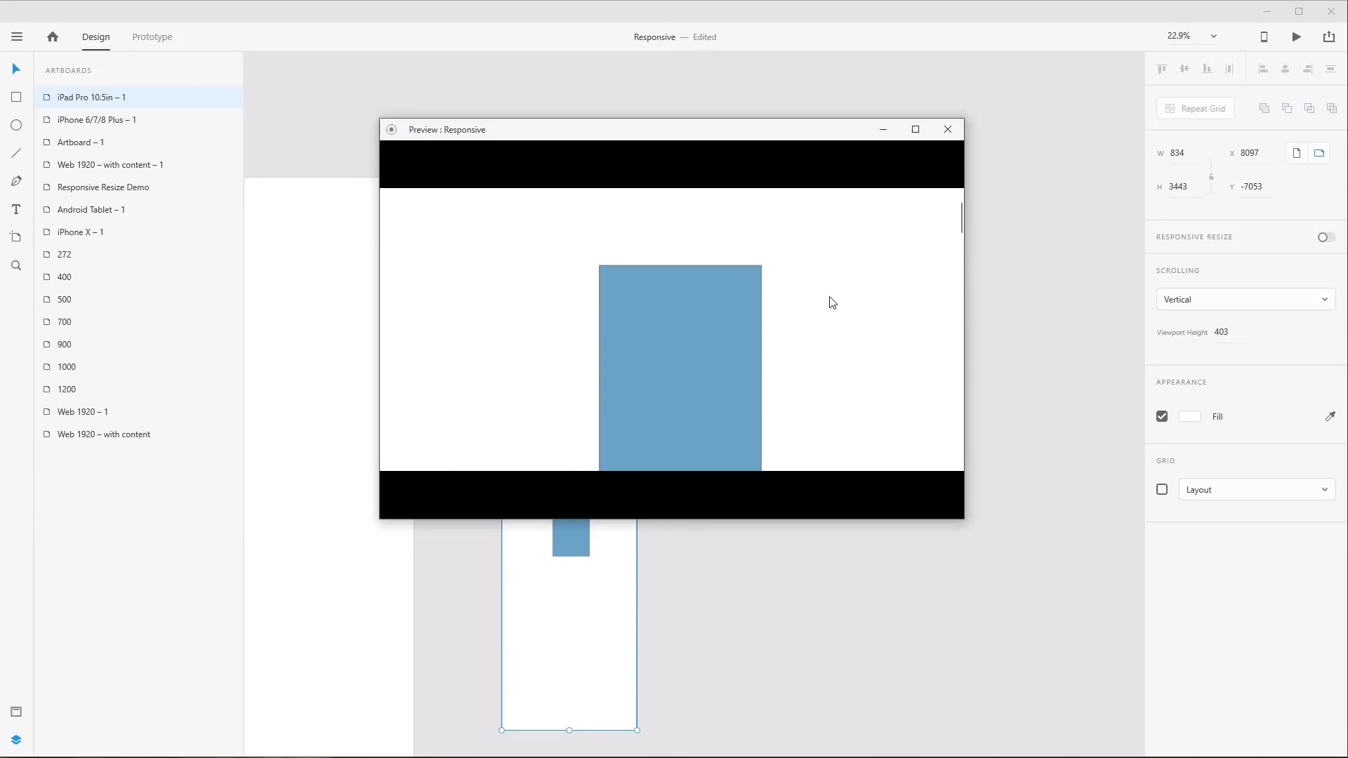
scroll(827, 304, down, 4)
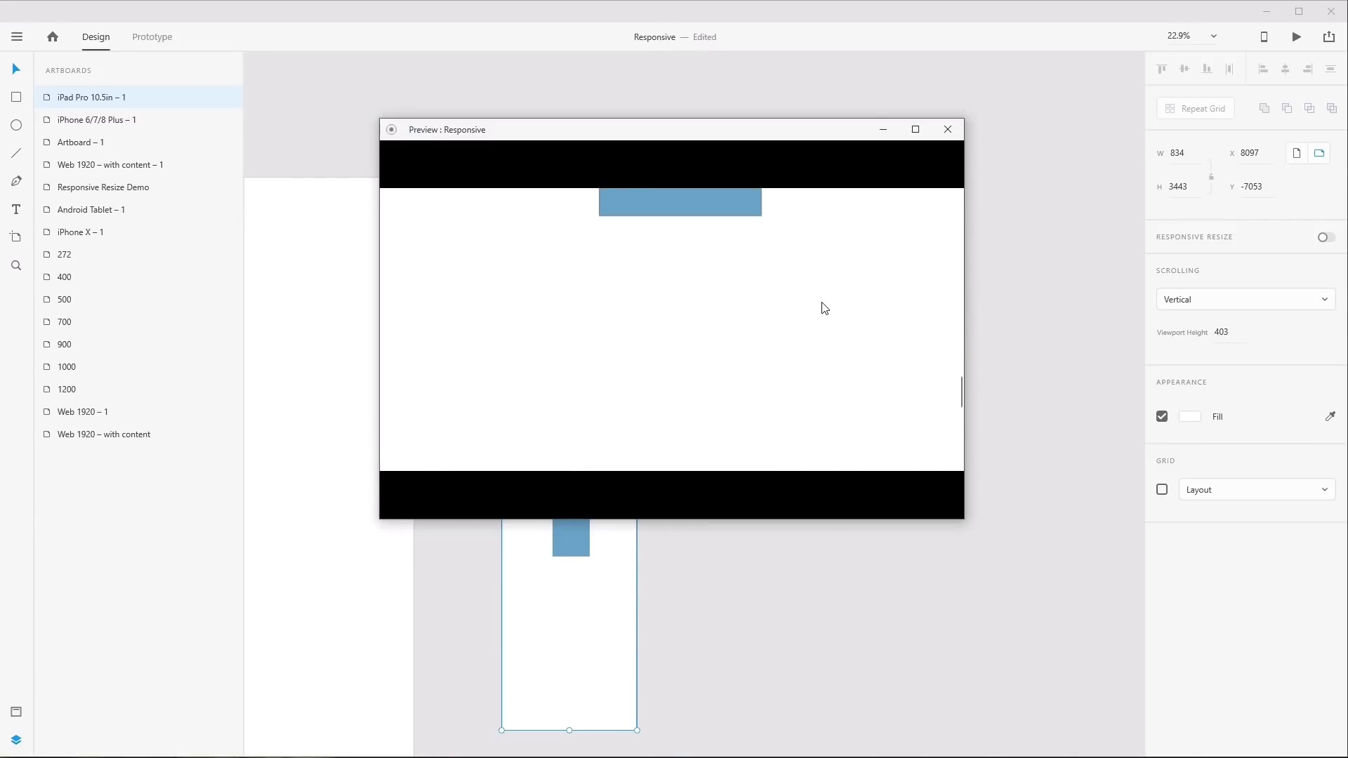
scroll(814, 316, up, 10)
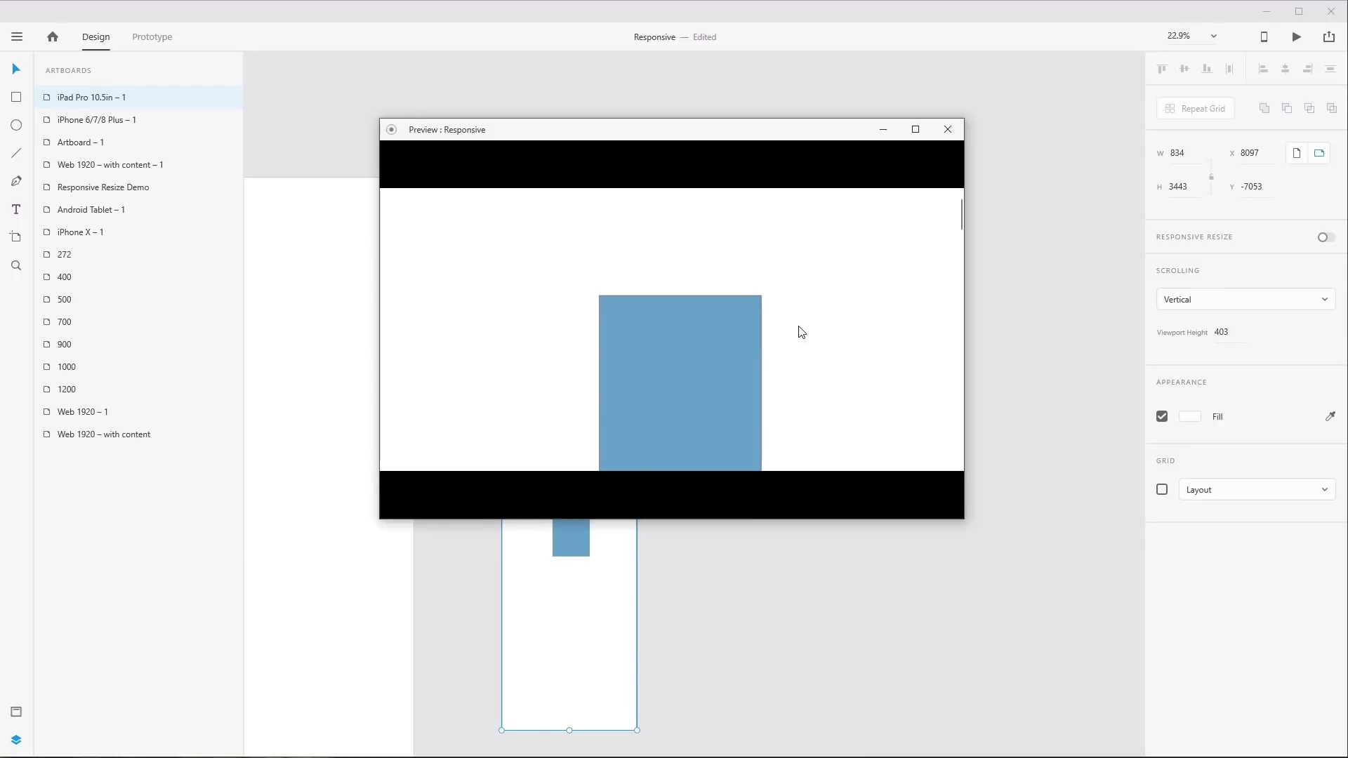
key(Escape)
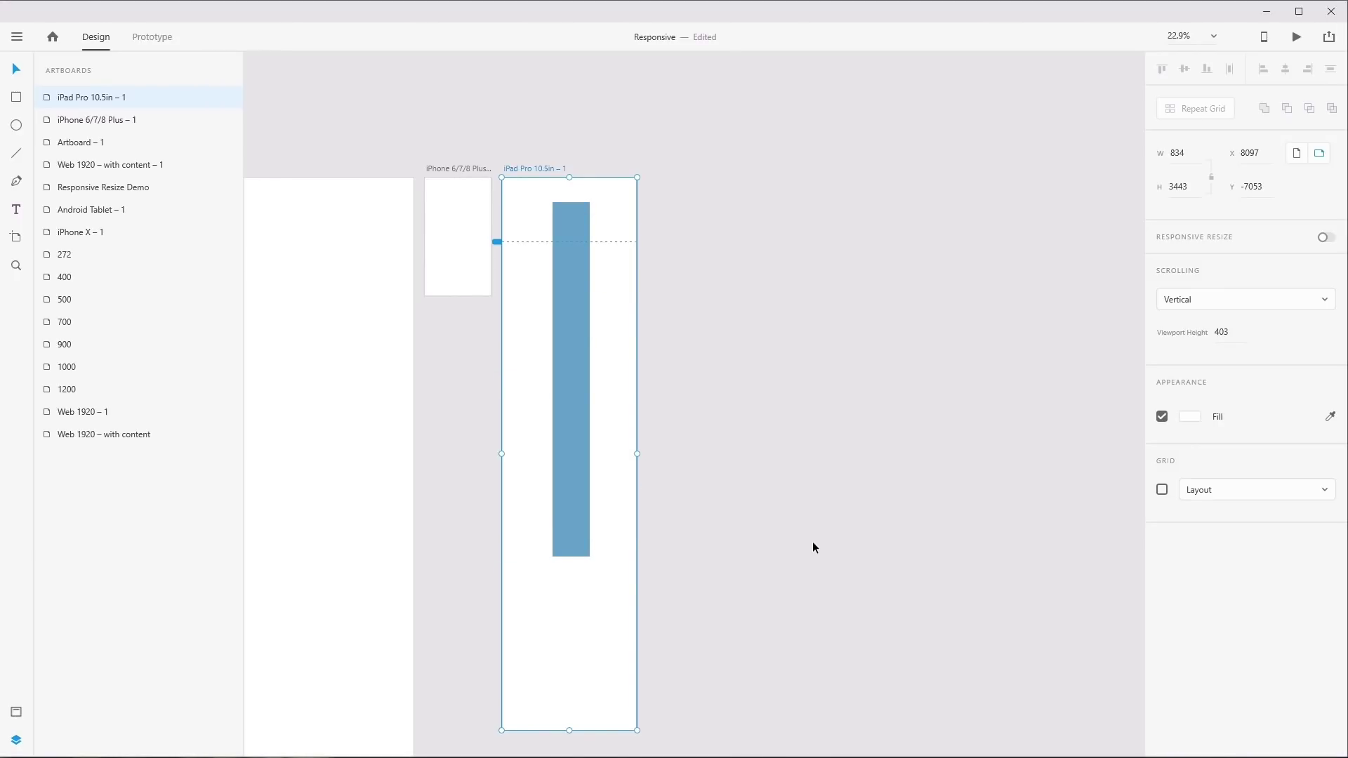
Review the artboard presets and compare the GearCloud layouts from Web 1920 down to 272, plus the iPhone X and Android Tablet versions
click(17, 238)
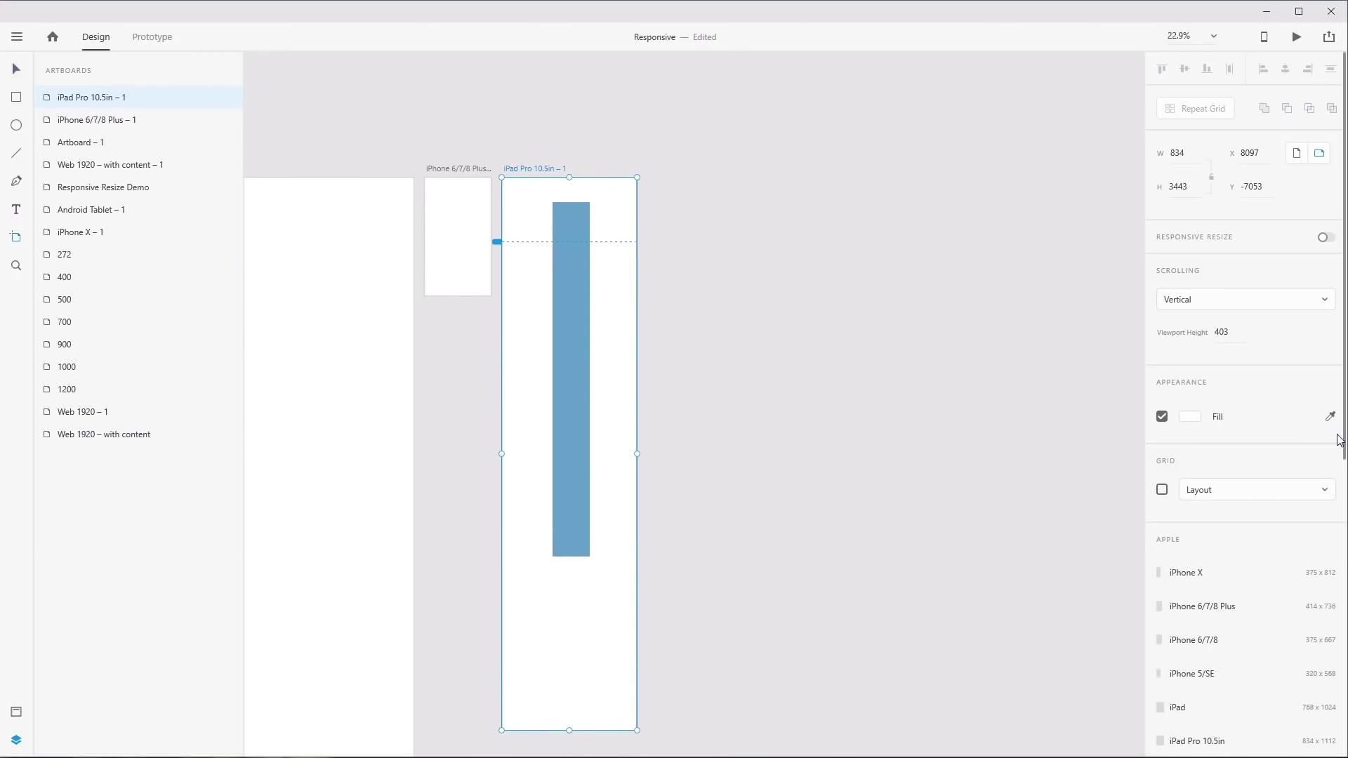
scroll(1340, 440, down, 5)
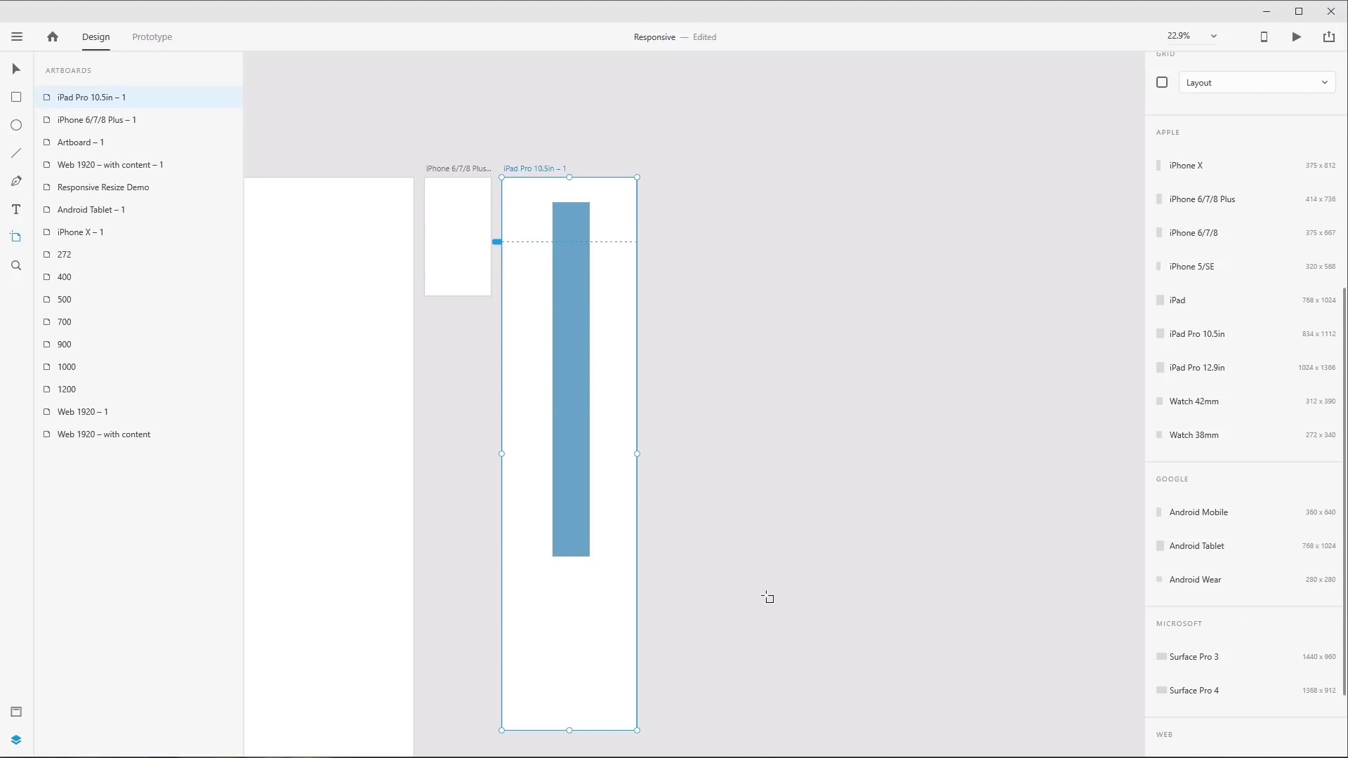
scroll(764, 596, down, 4)
drag(772, 611, 736, 685)
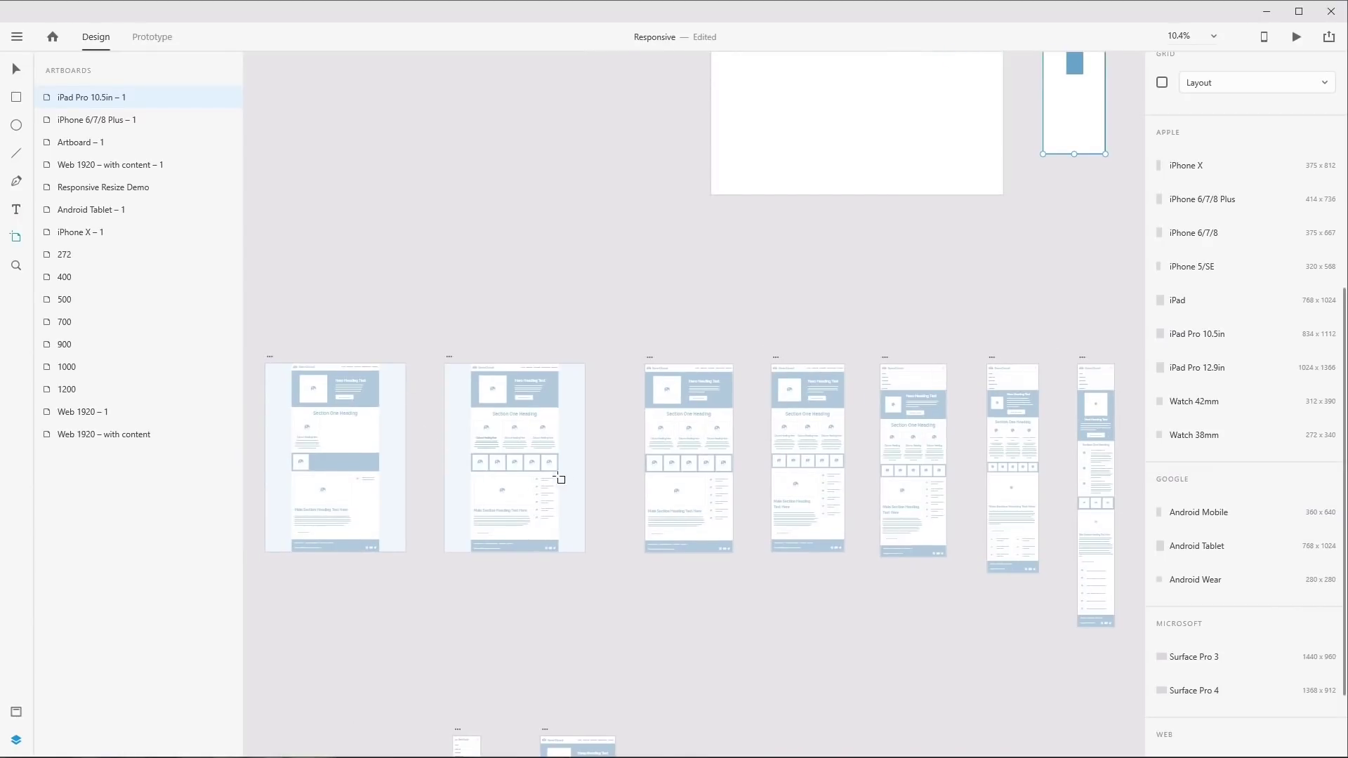
scroll(556, 475, up, 3)
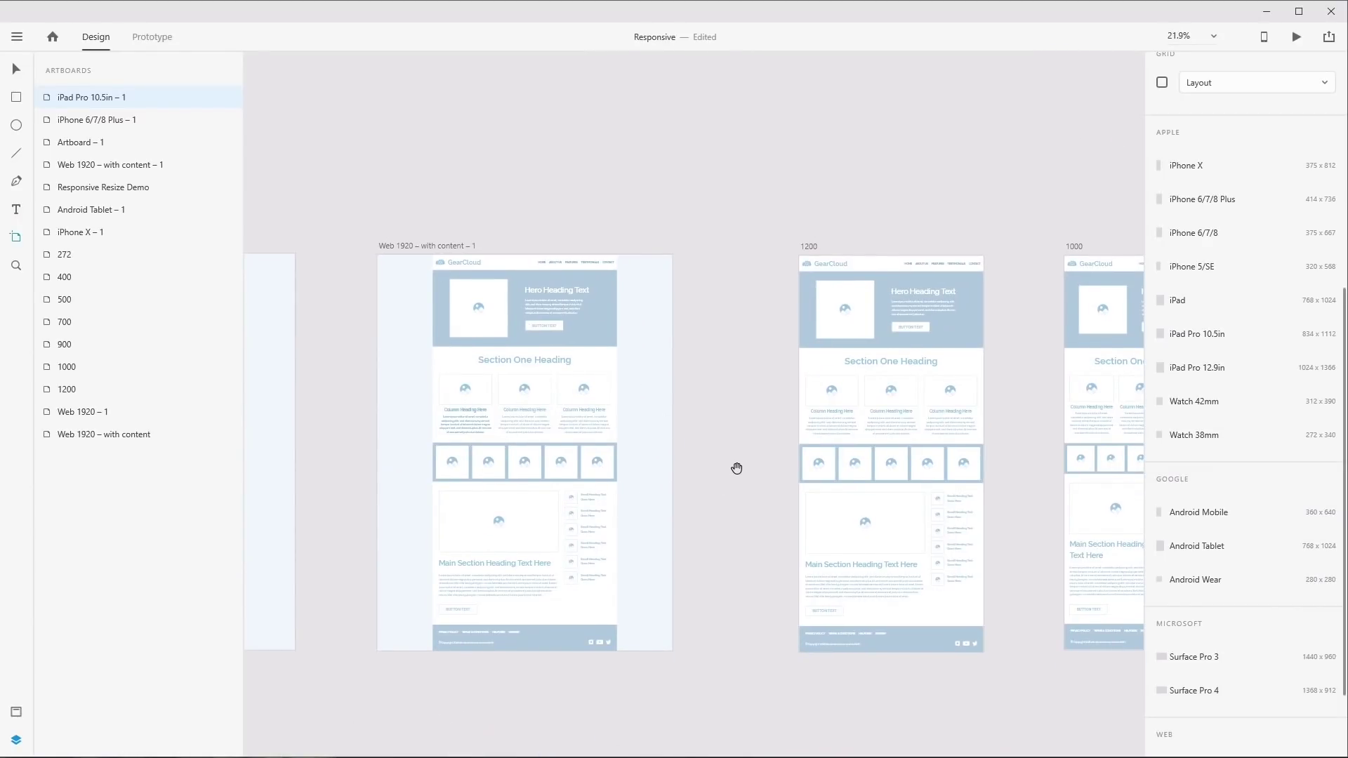
scroll(744, 503, right, 3)
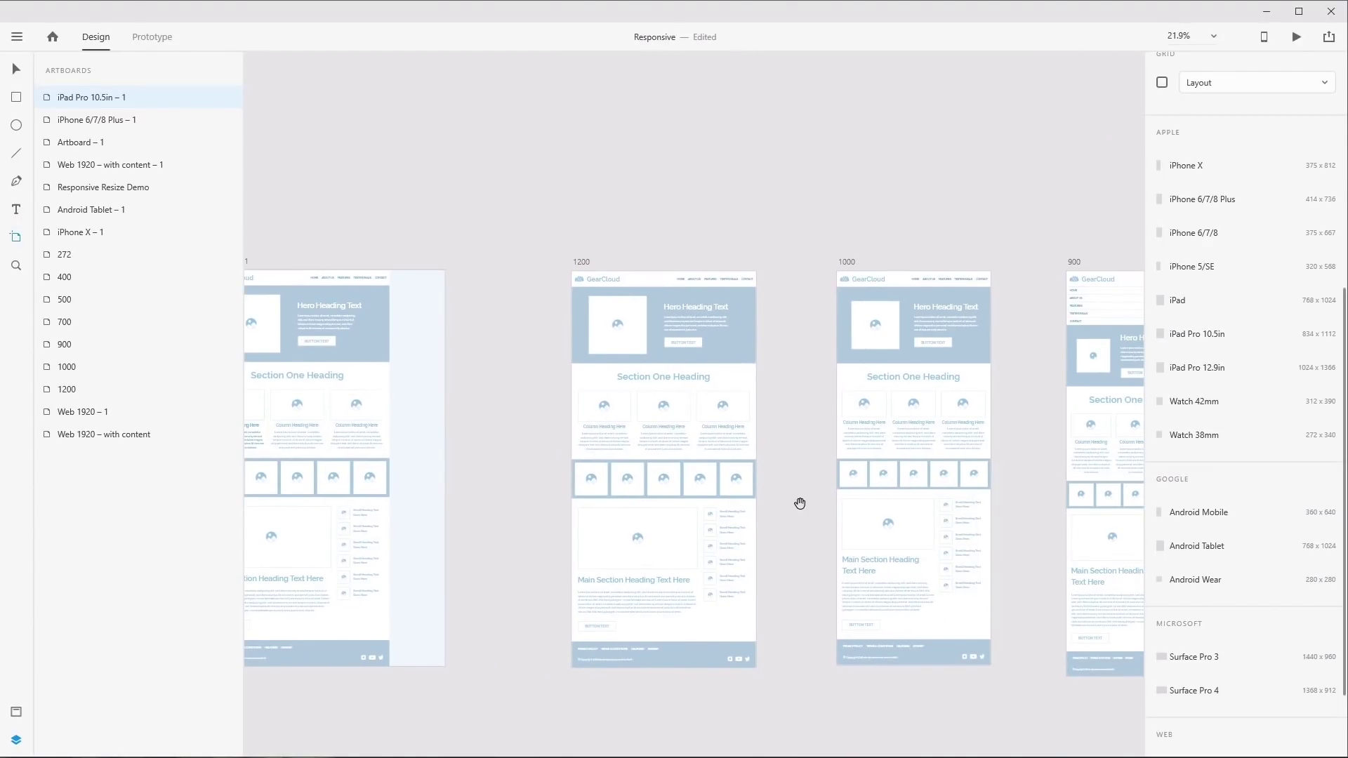
drag(800, 503, 743, 478)
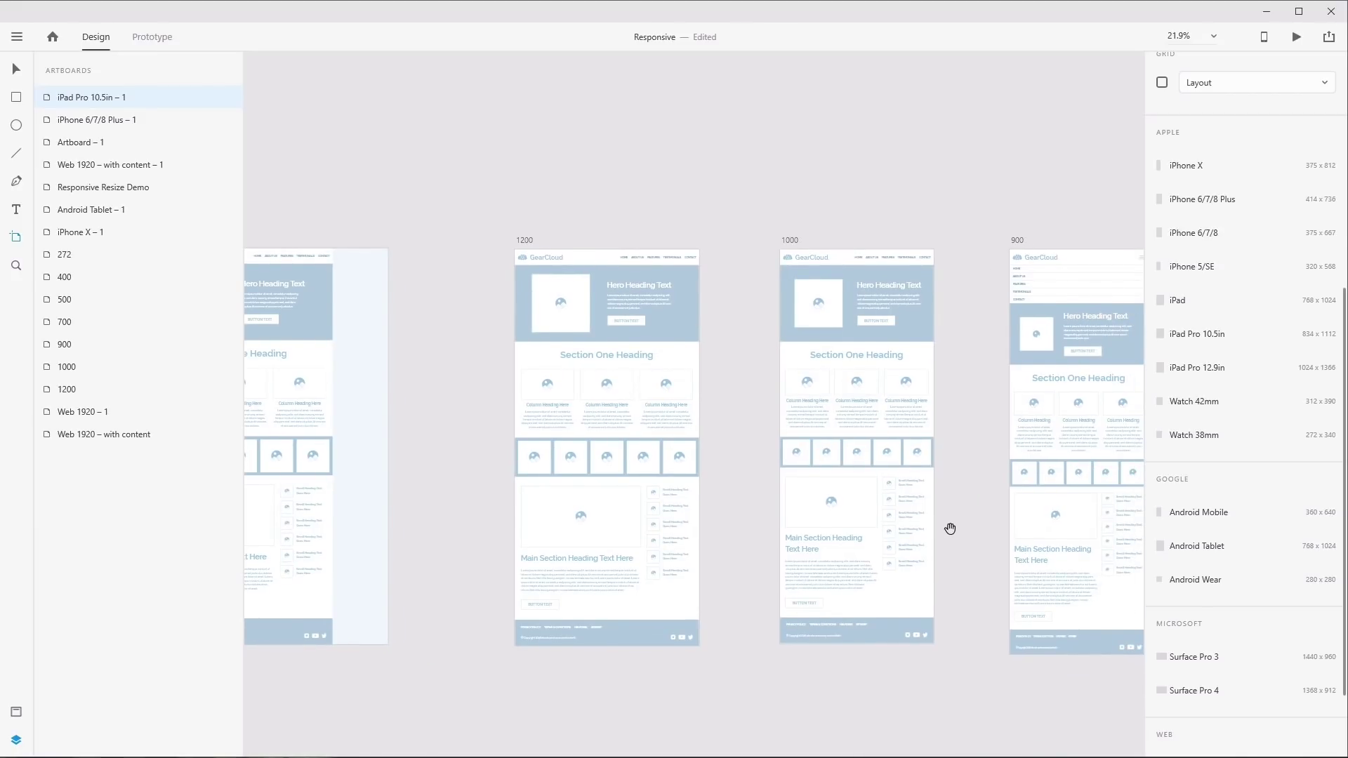
scroll(947, 528, right, 4)
drag(927, 560, 711, 518)
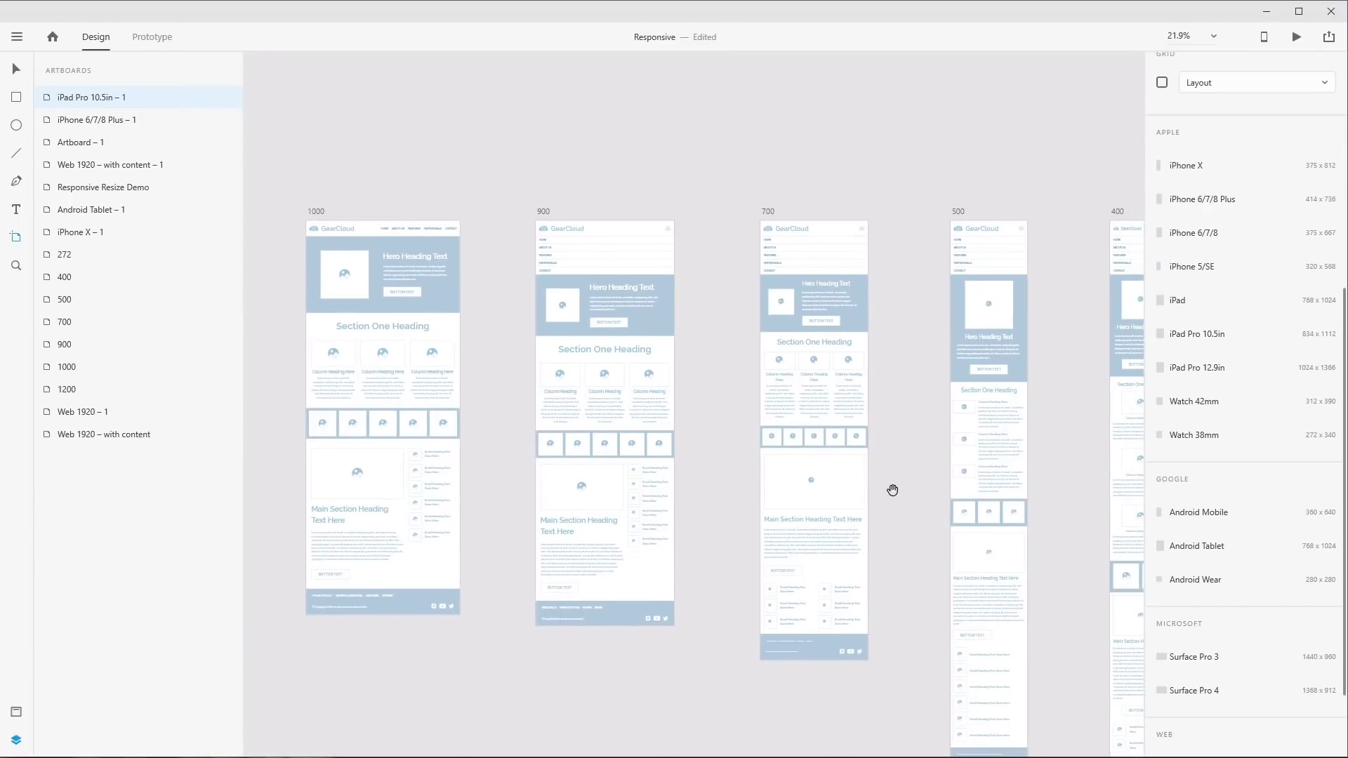
drag(894, 488, 620, 412)
drag(757, 409, 506, 432)
drag(831, 458, 776, 417)
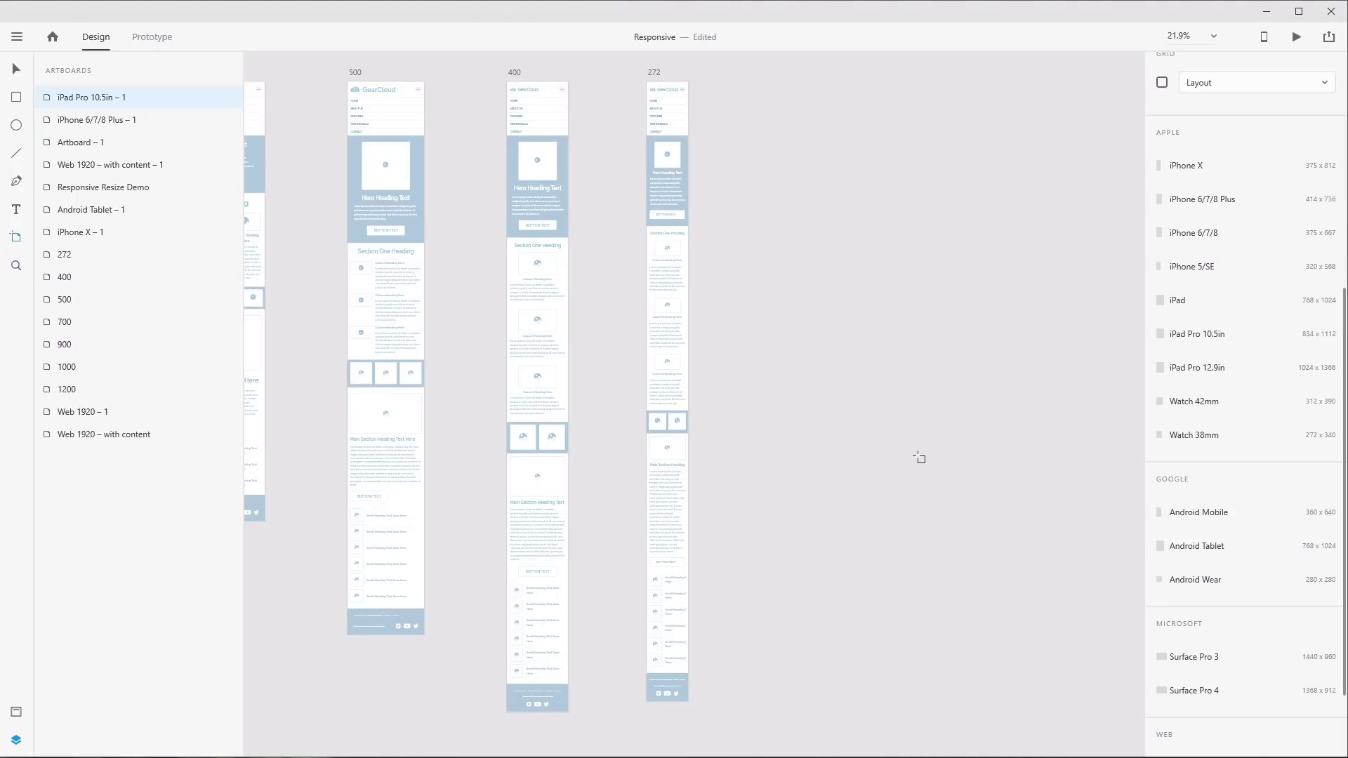
scroll(622, 461, down, 10)
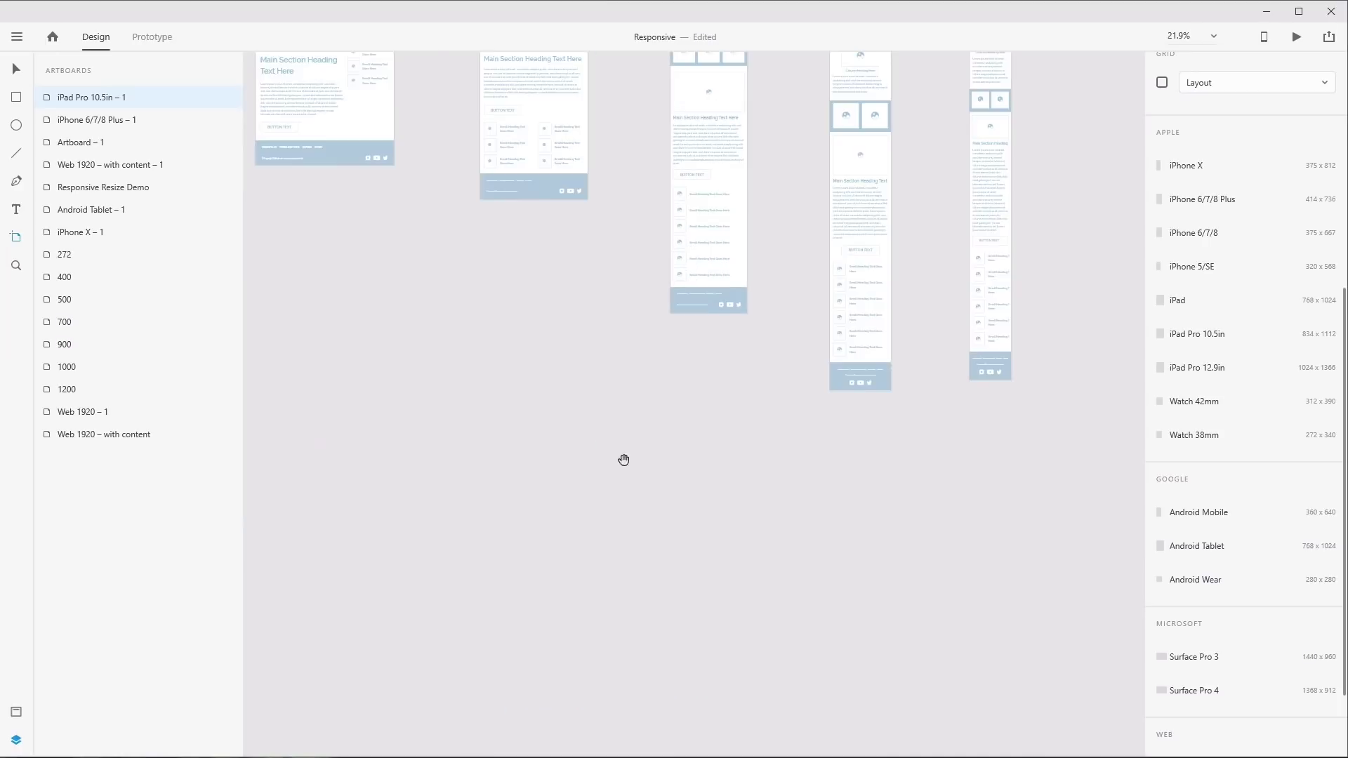
scroll(466, 554, up, 8)
scroll(684, 612, right, 6)
scroll(603, 558, up, 3)
scroll(603, 558, left, 2)
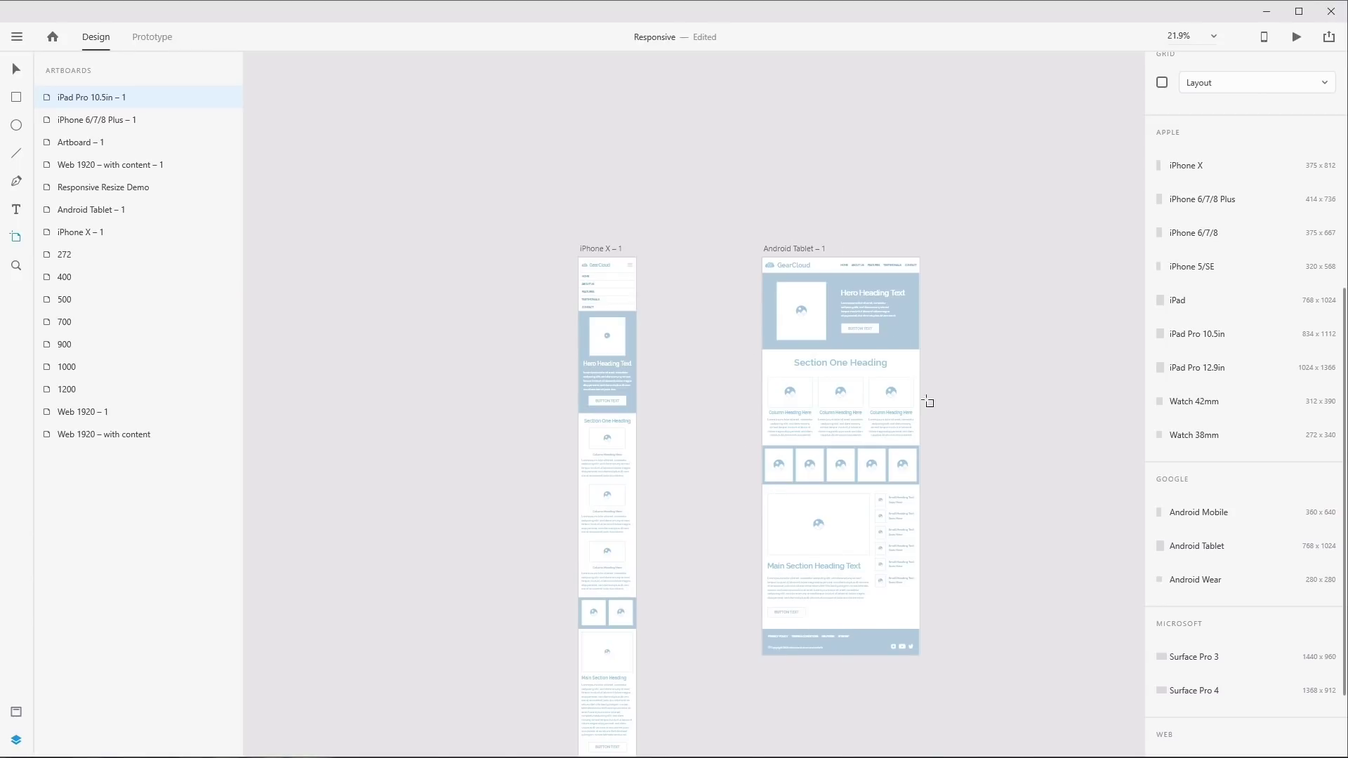
Preview the Android Tablet – 1 artboard, check its vertical scrolling down and back up, and close the preview
drag(882, 135, 530, 507)
drag(943, 567, 806, 415)
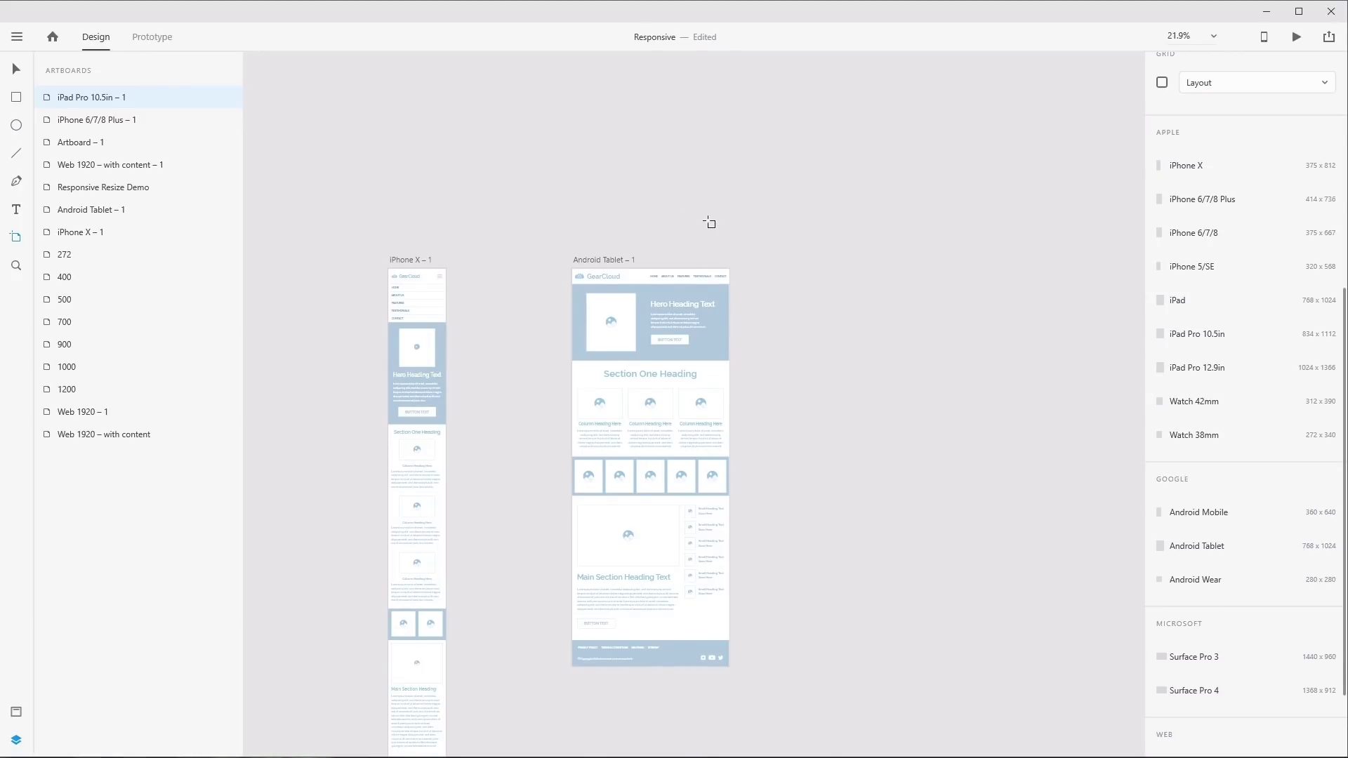
click(16, 69)
click(602, 259)
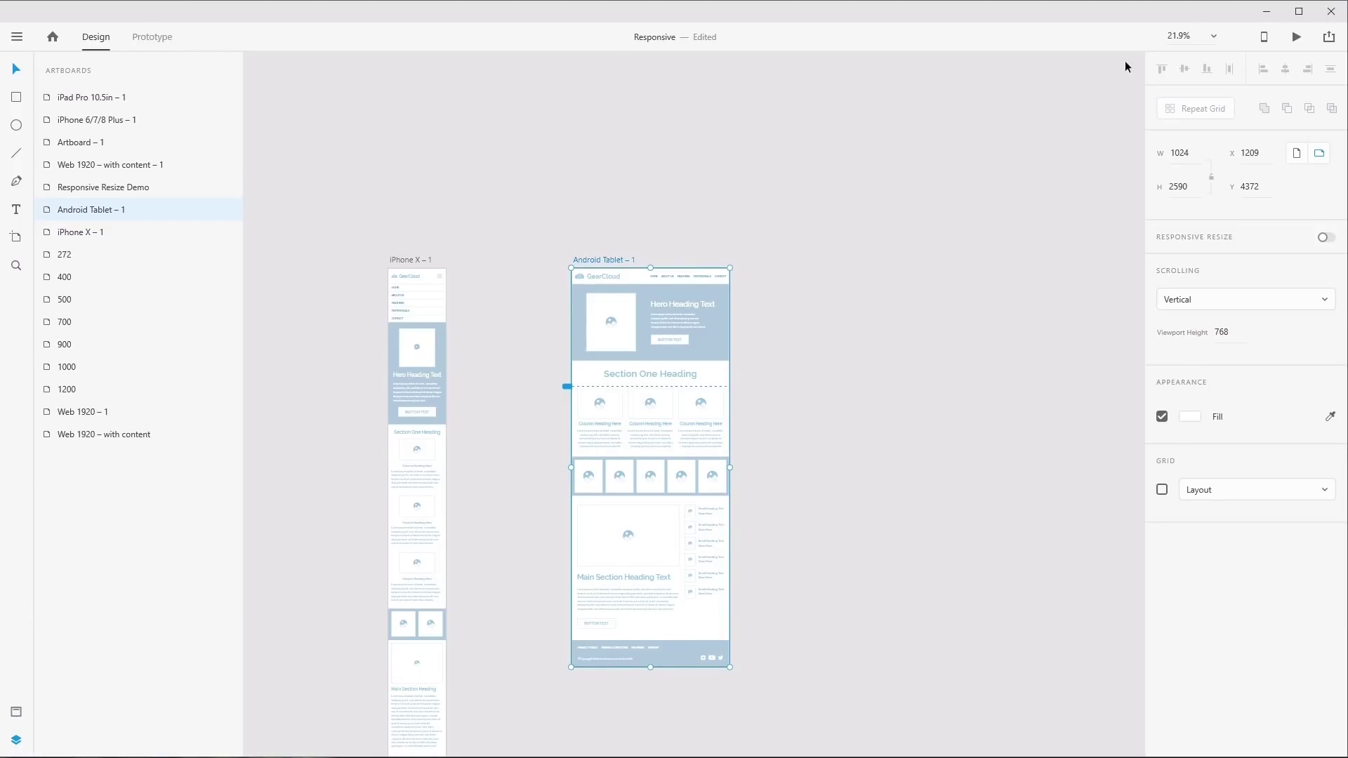
click(1297, 36)
drag(71, 35, 815, 79)
scroll(975, 277, down, 15)
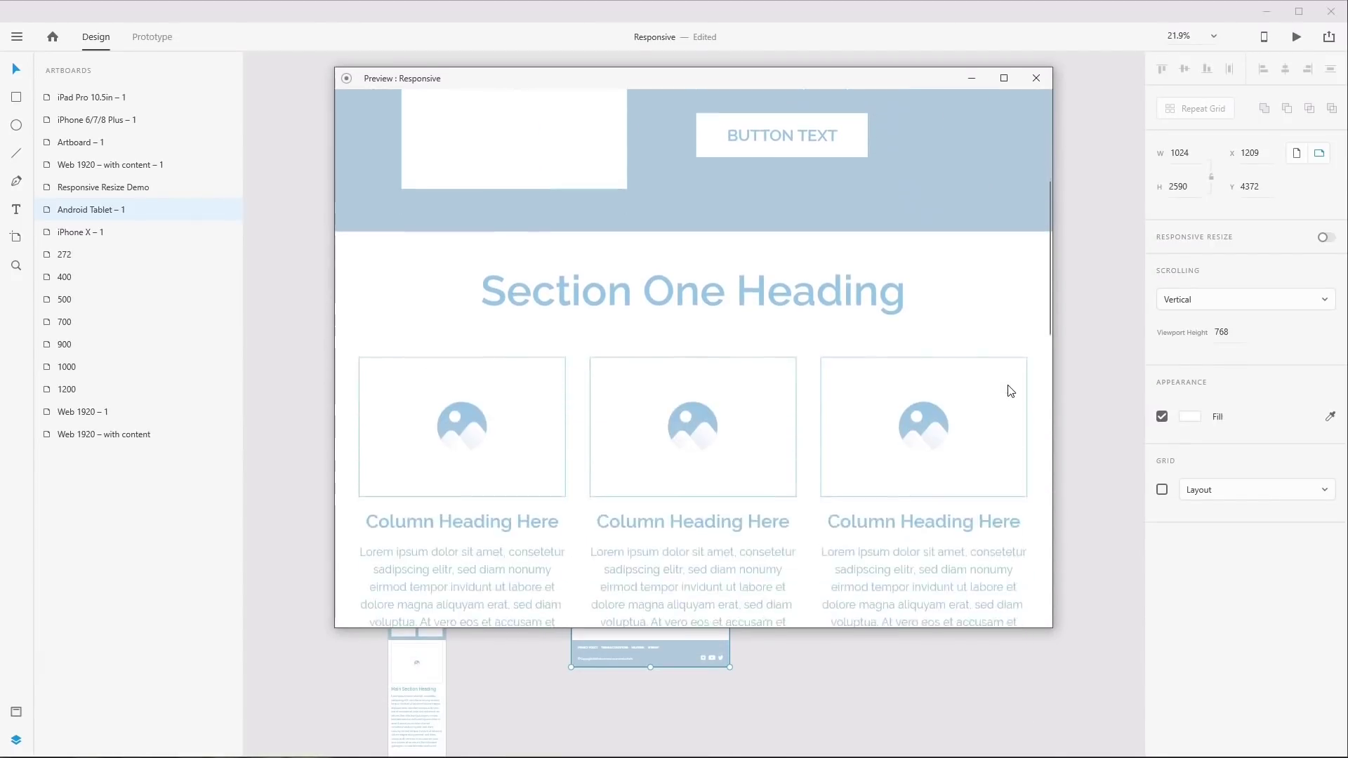
scroll(931, 406, up, 15)
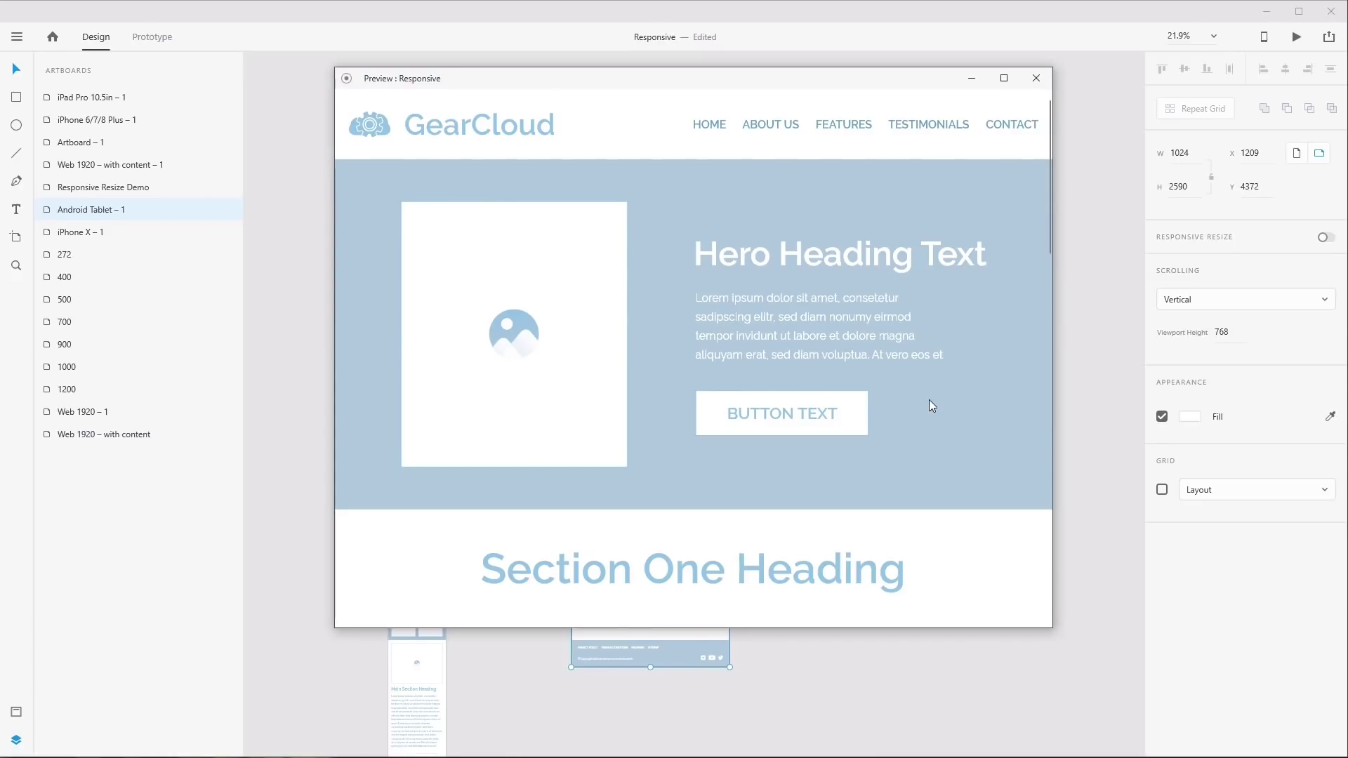
click(1035, 78)
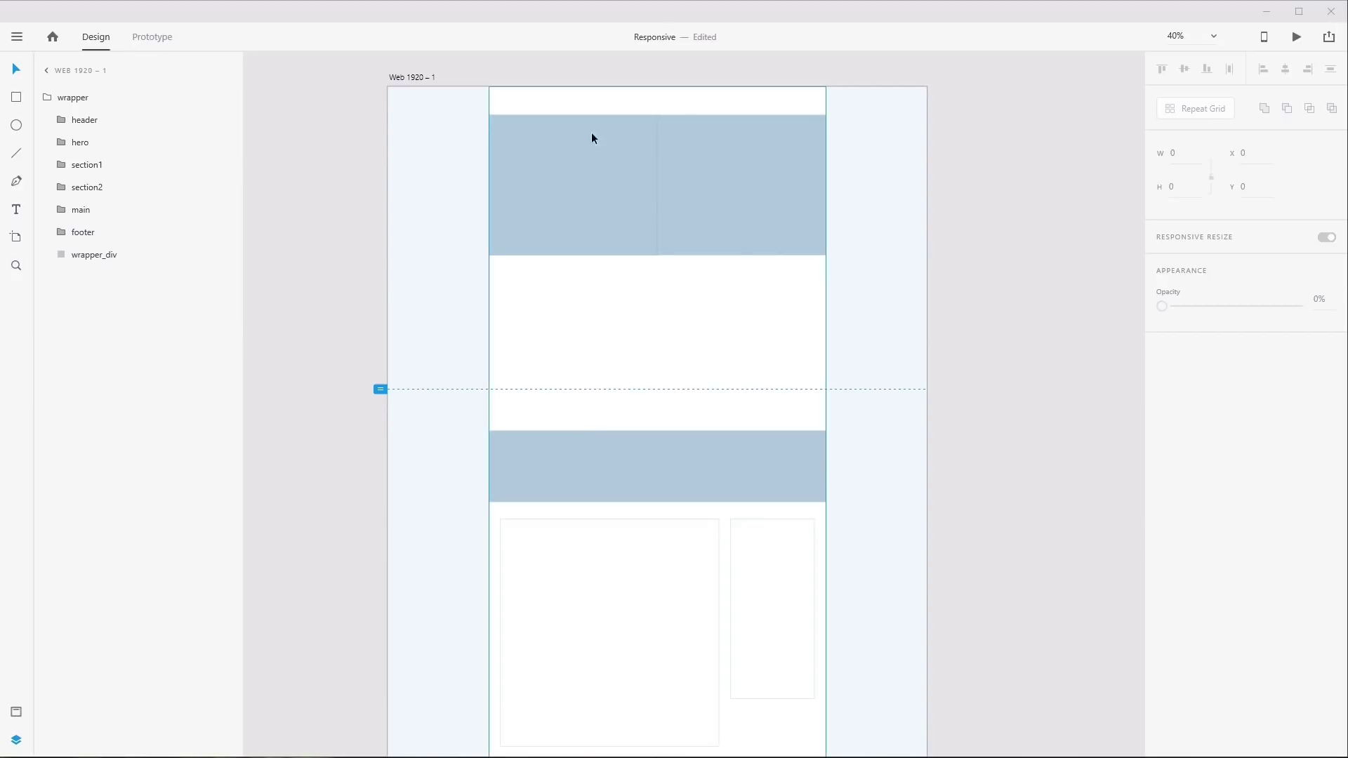
Try narrowing the wrapper group on the Web 1920 – 1 artboard and undo the resize
click(806, 107)
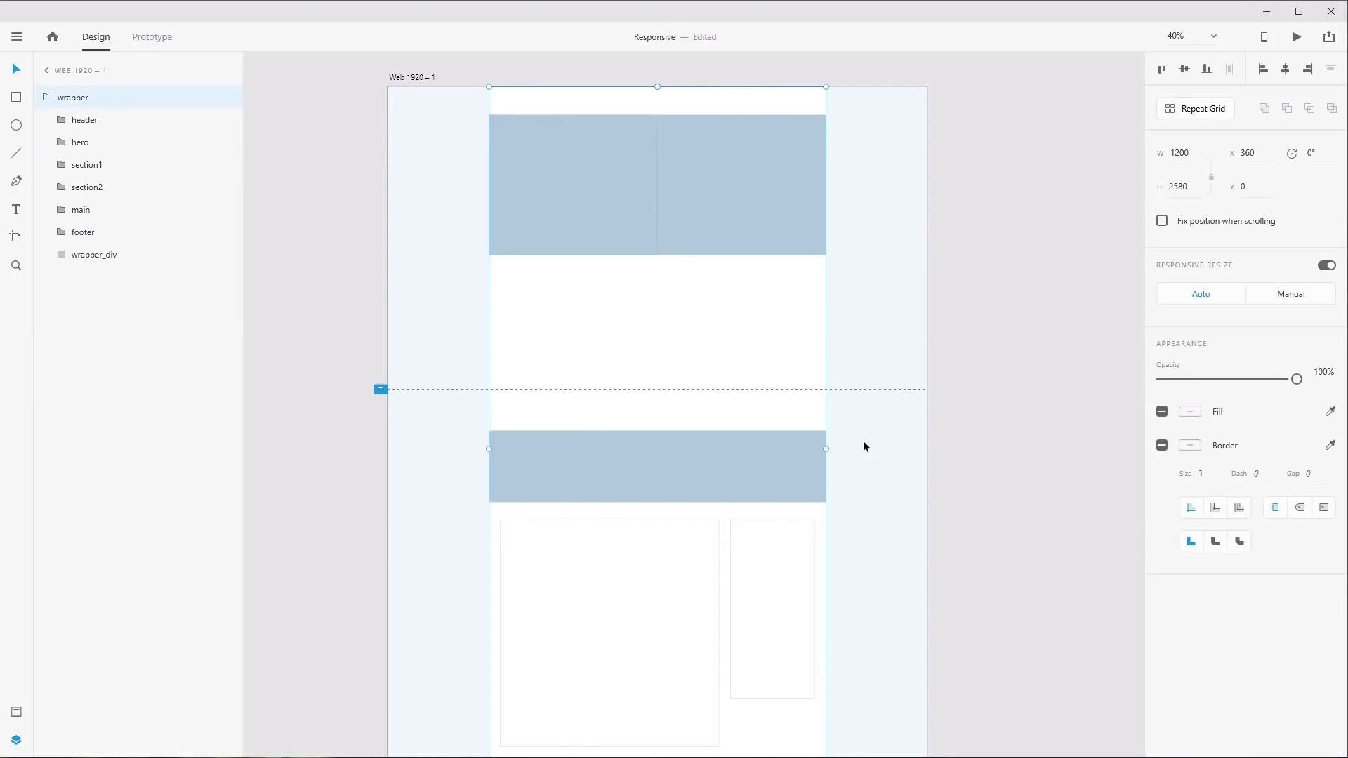
scroll(860, 397, down, 2)
scroll(861, 391, up, 1)
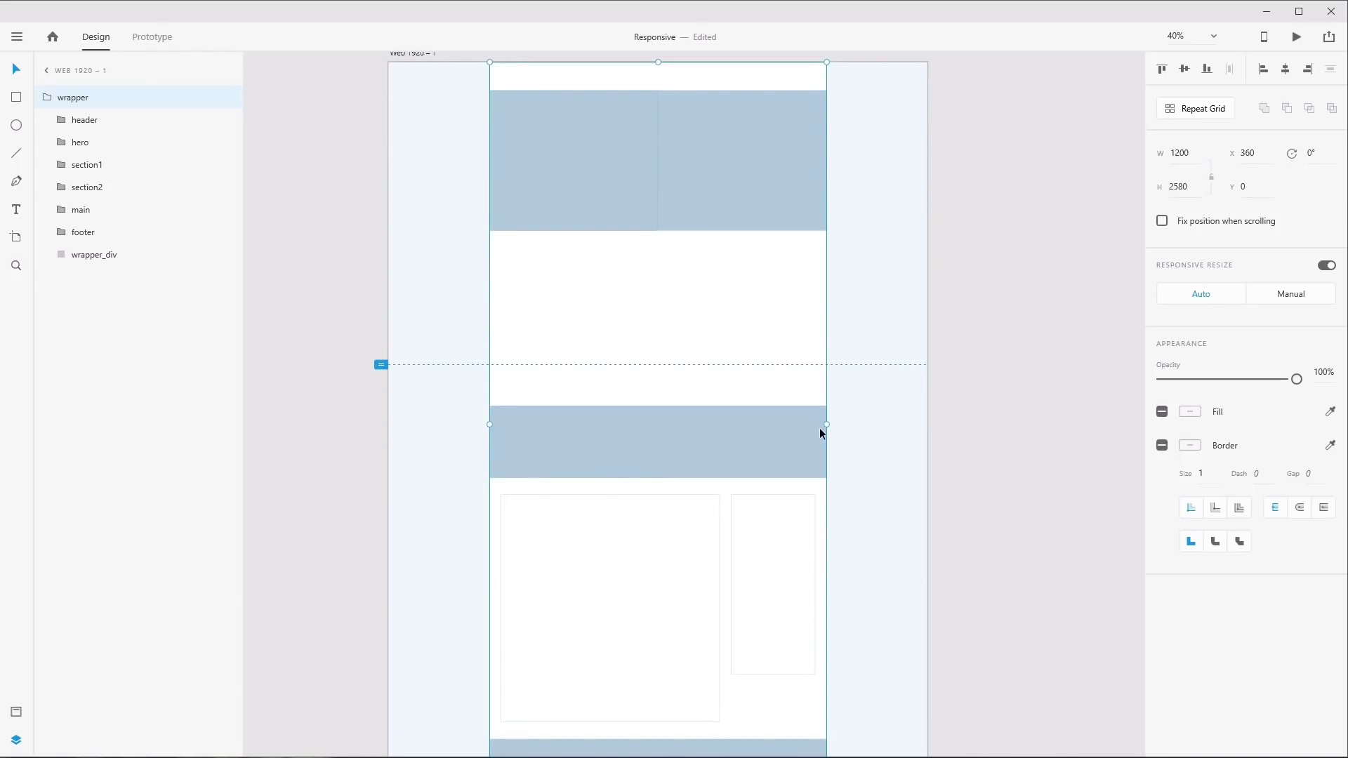
drag(826, 424, 797, 463)
key(ctrl+z)
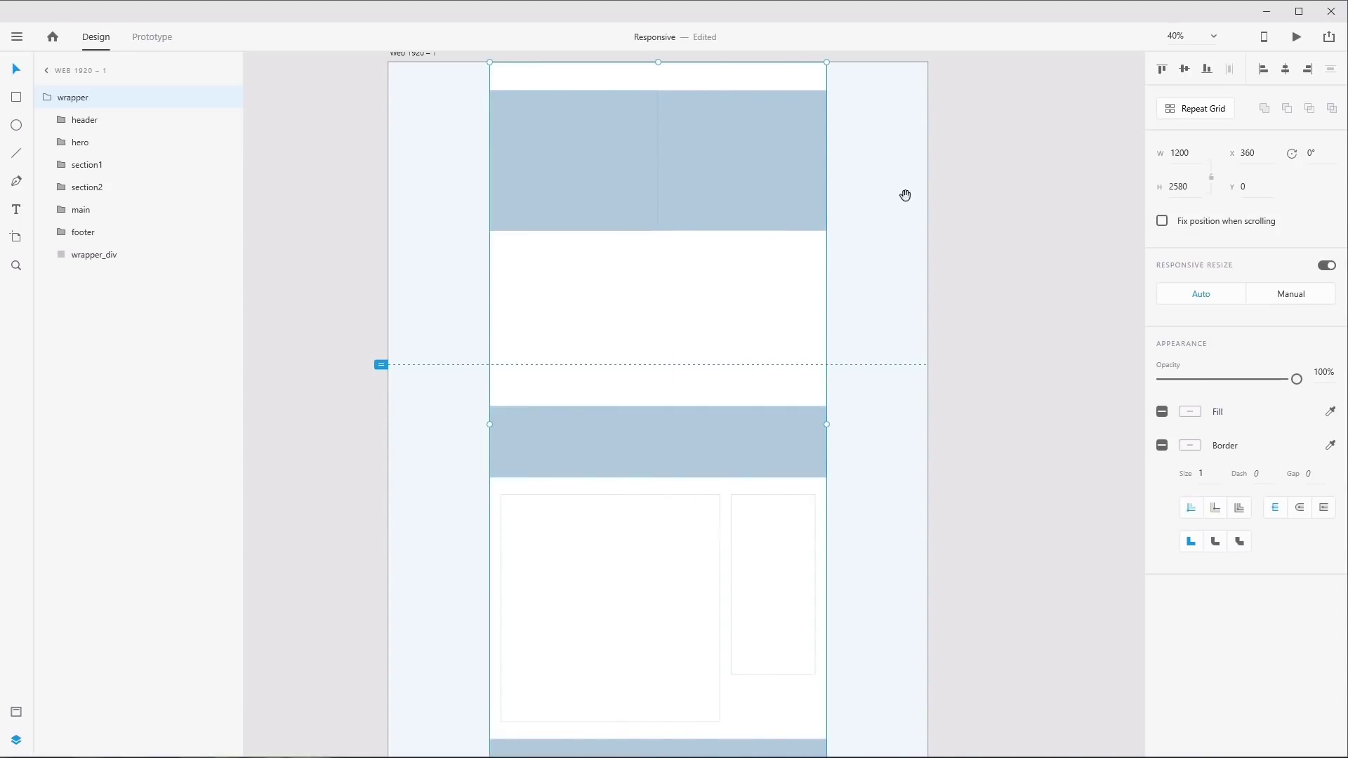
Examine the hero section's structure by selecting hero_div, left_col and right_col in turn
scroll(906, 204, up, 3)
ctrl+scroll(834, 379, up, 1)
scroll(834, 377, up, 1)
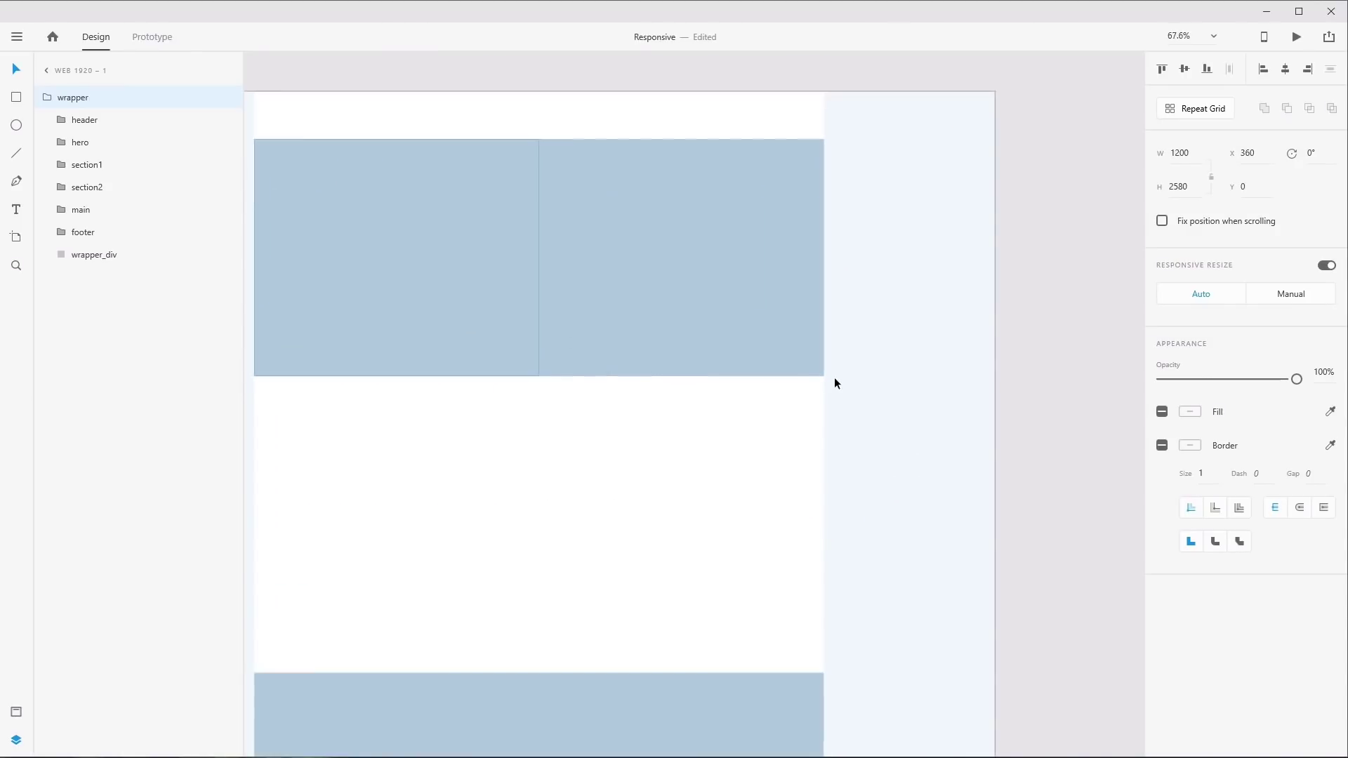
drag(532, 430, 617, 428)
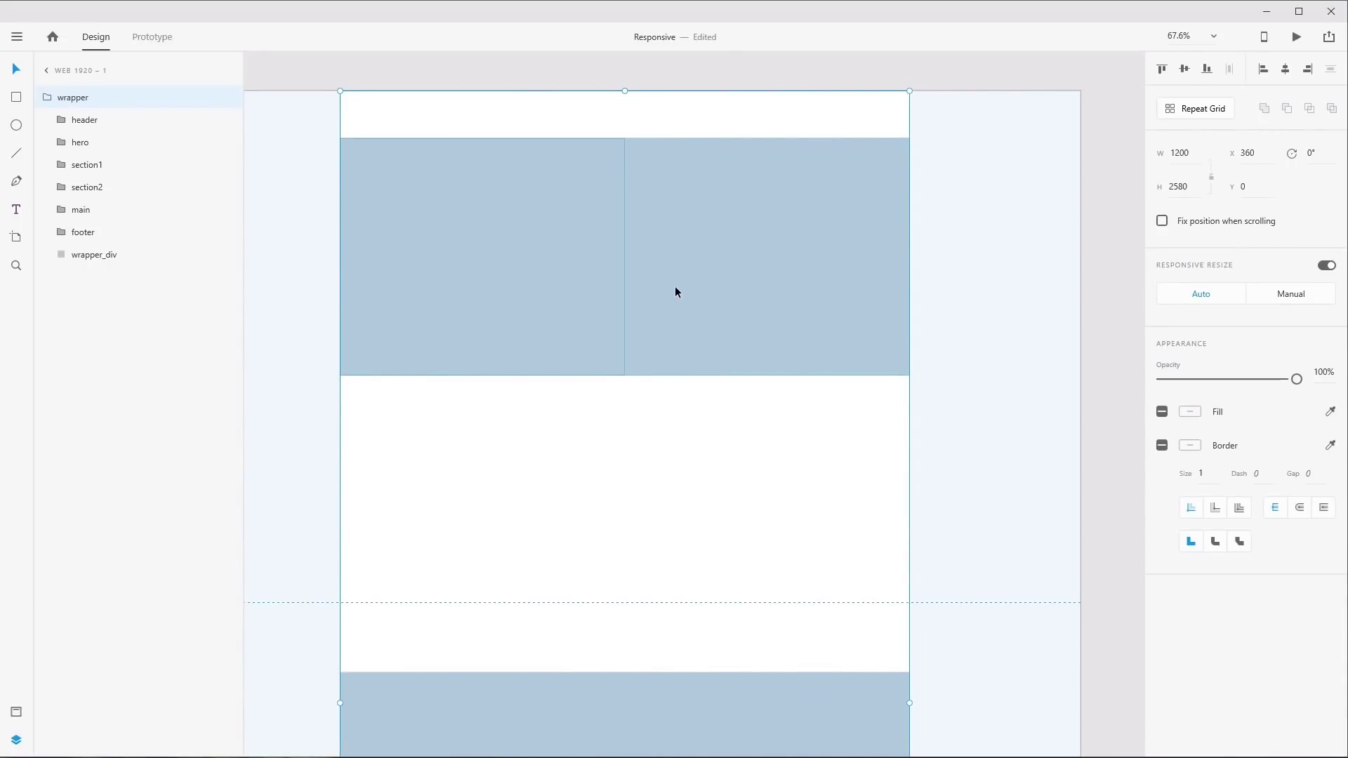
ctrl+click(484, 315)
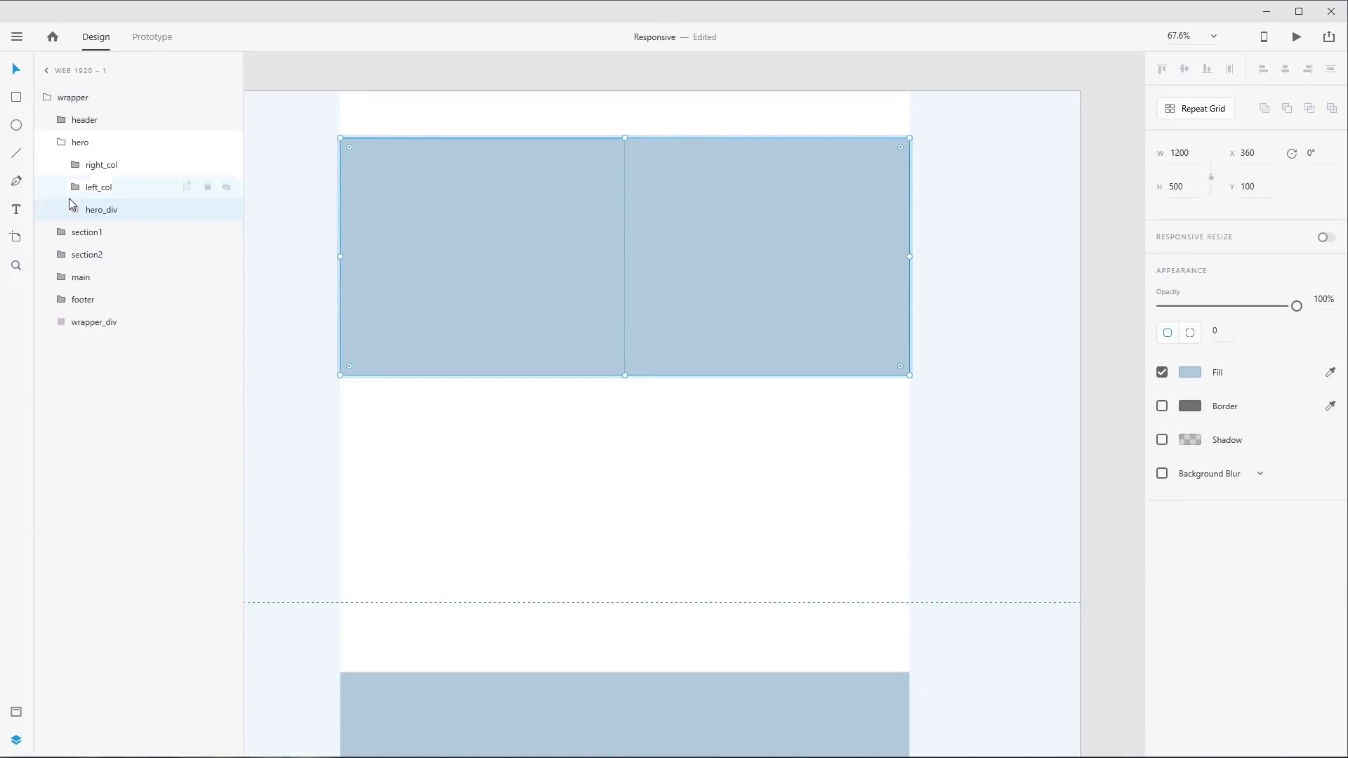
click(107, 188)
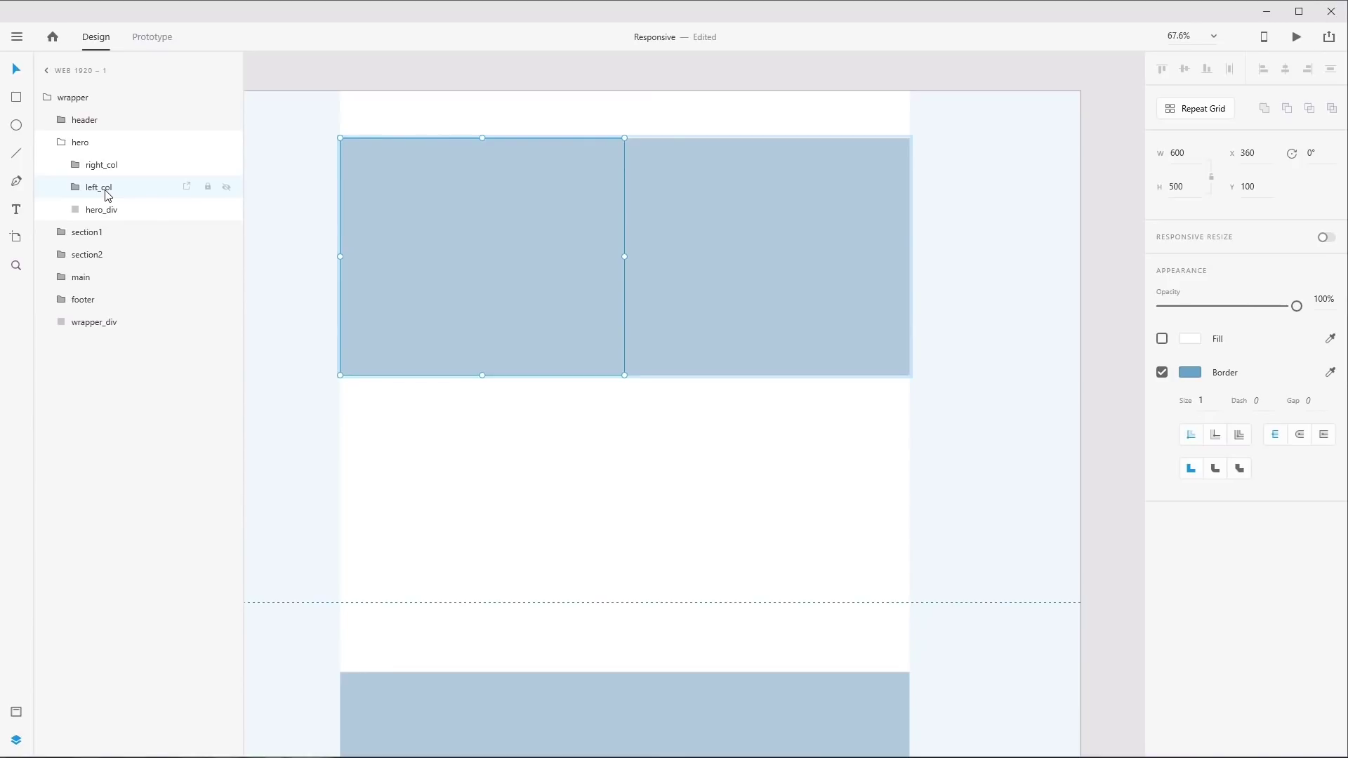
click(102, 165)
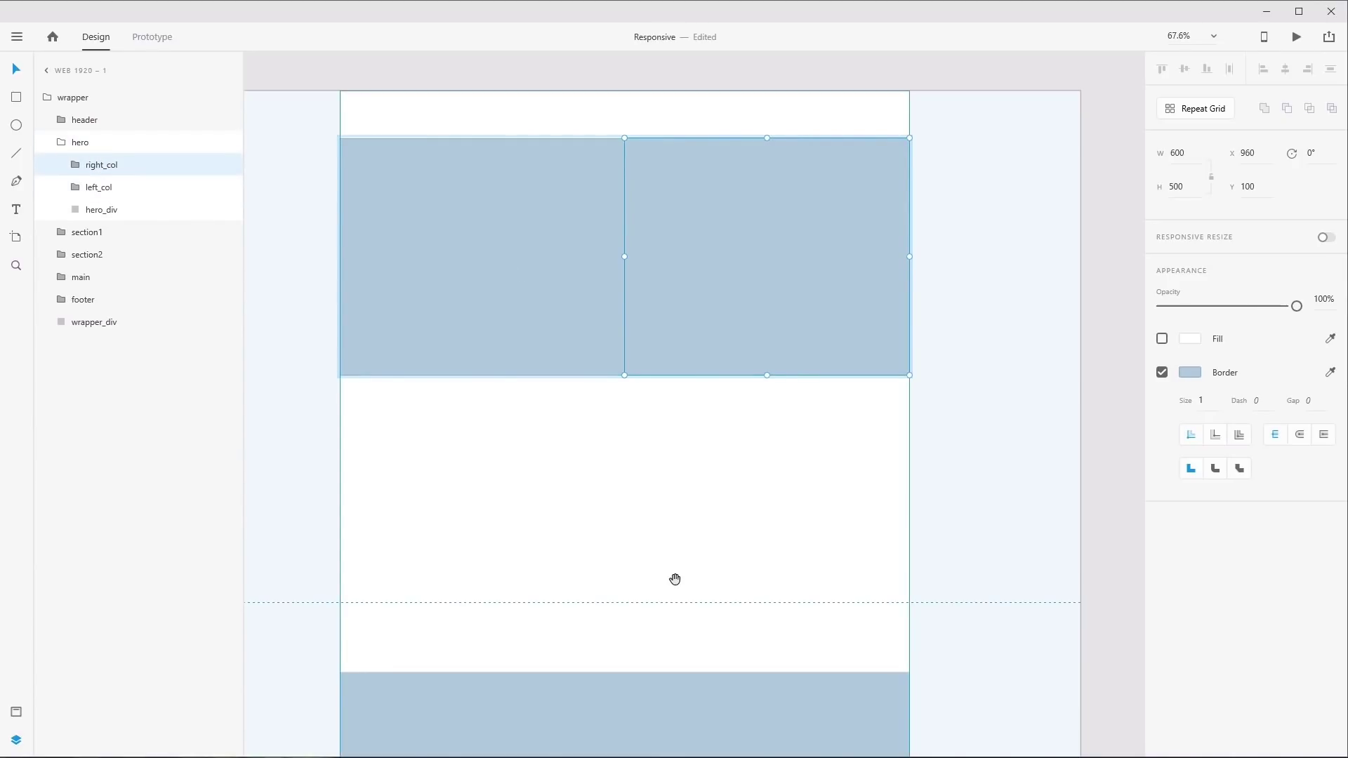
Examine the remaining wireframe blocks by selecting wrapper_div, section2, the main section's left and right columns, and the footer
drag(674, 577, 656, 418)
click(524, 449)
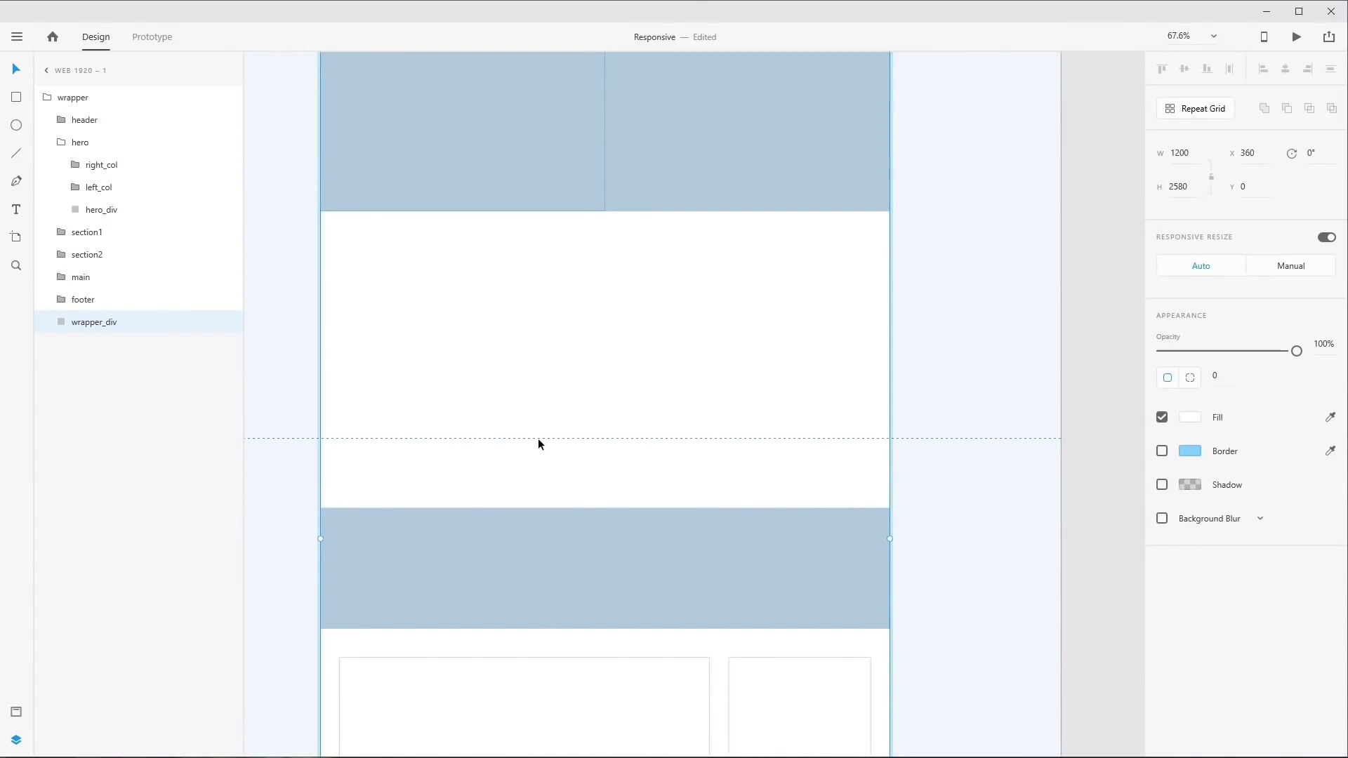
drag(491, 515, 438, 267)
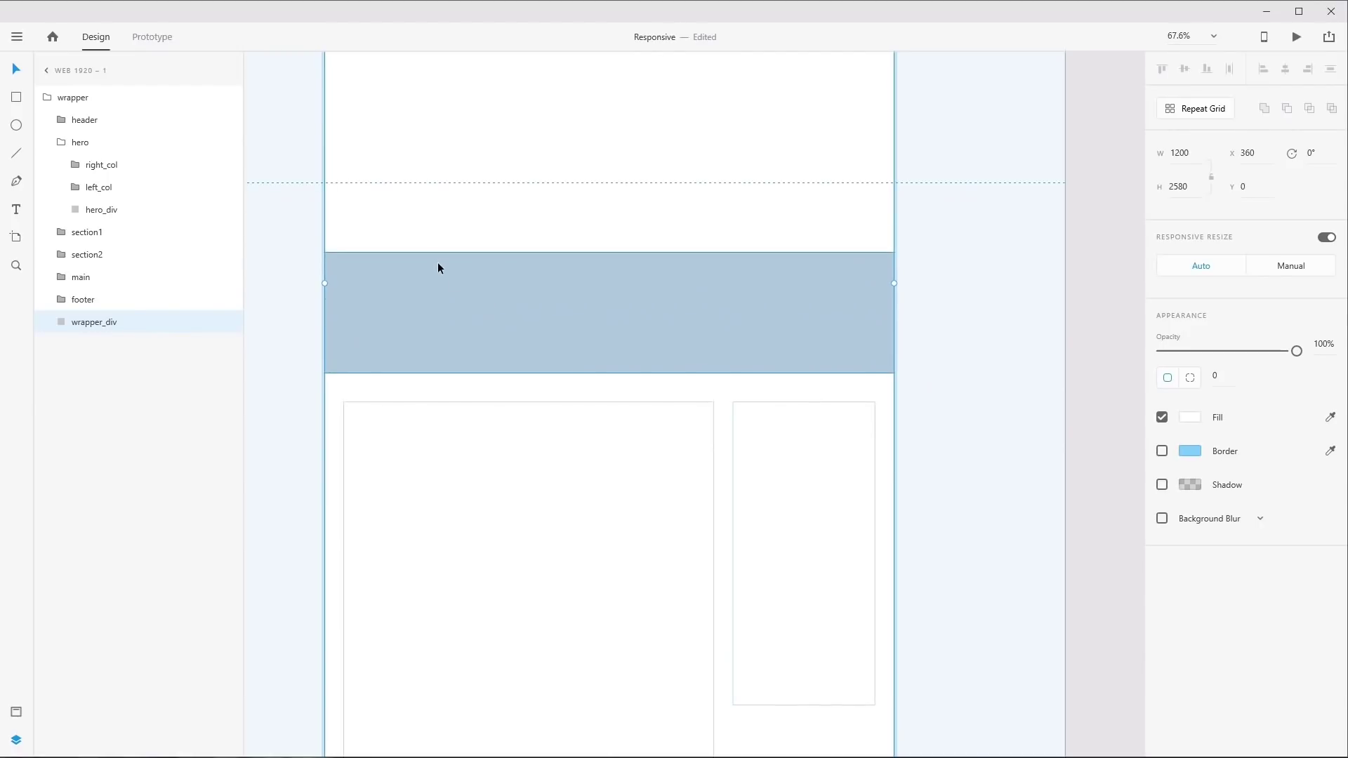
click(436, 269)
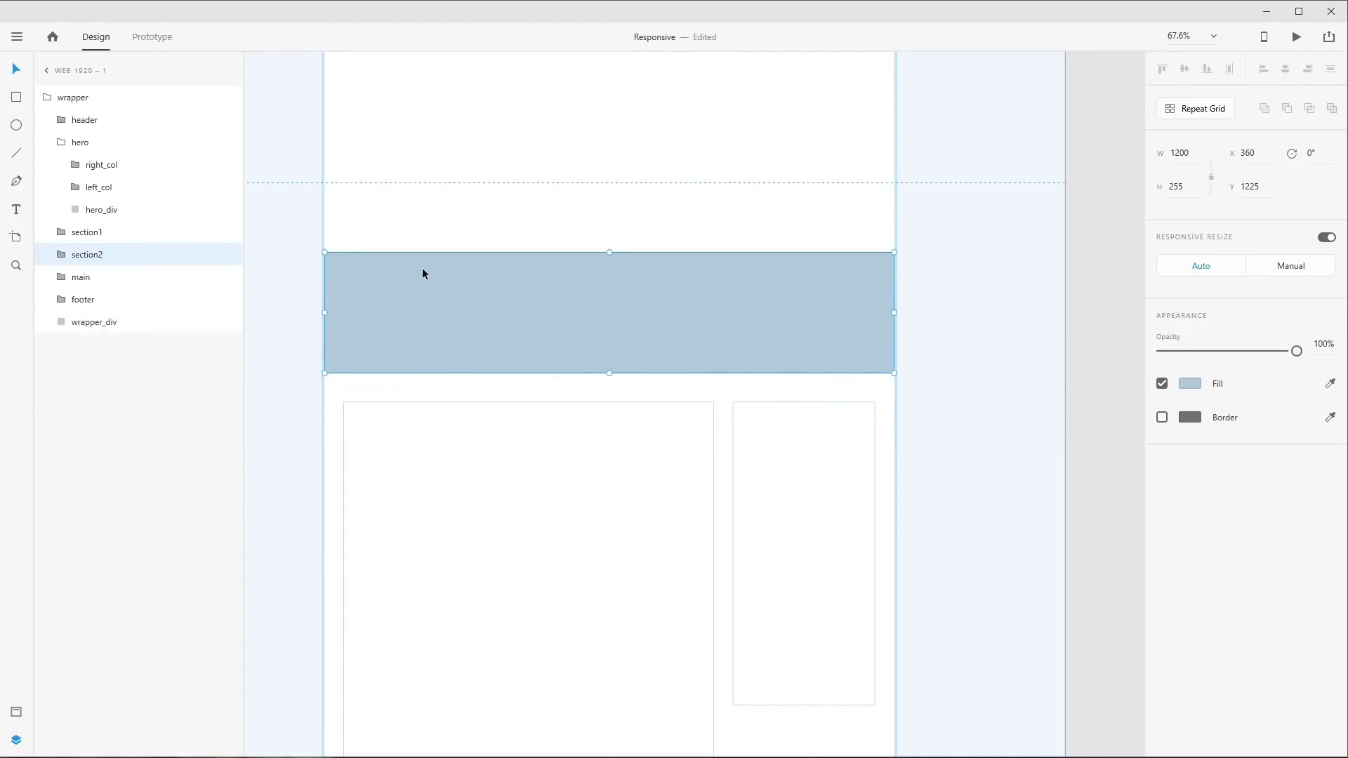
drag(659, 491, 653, 386)
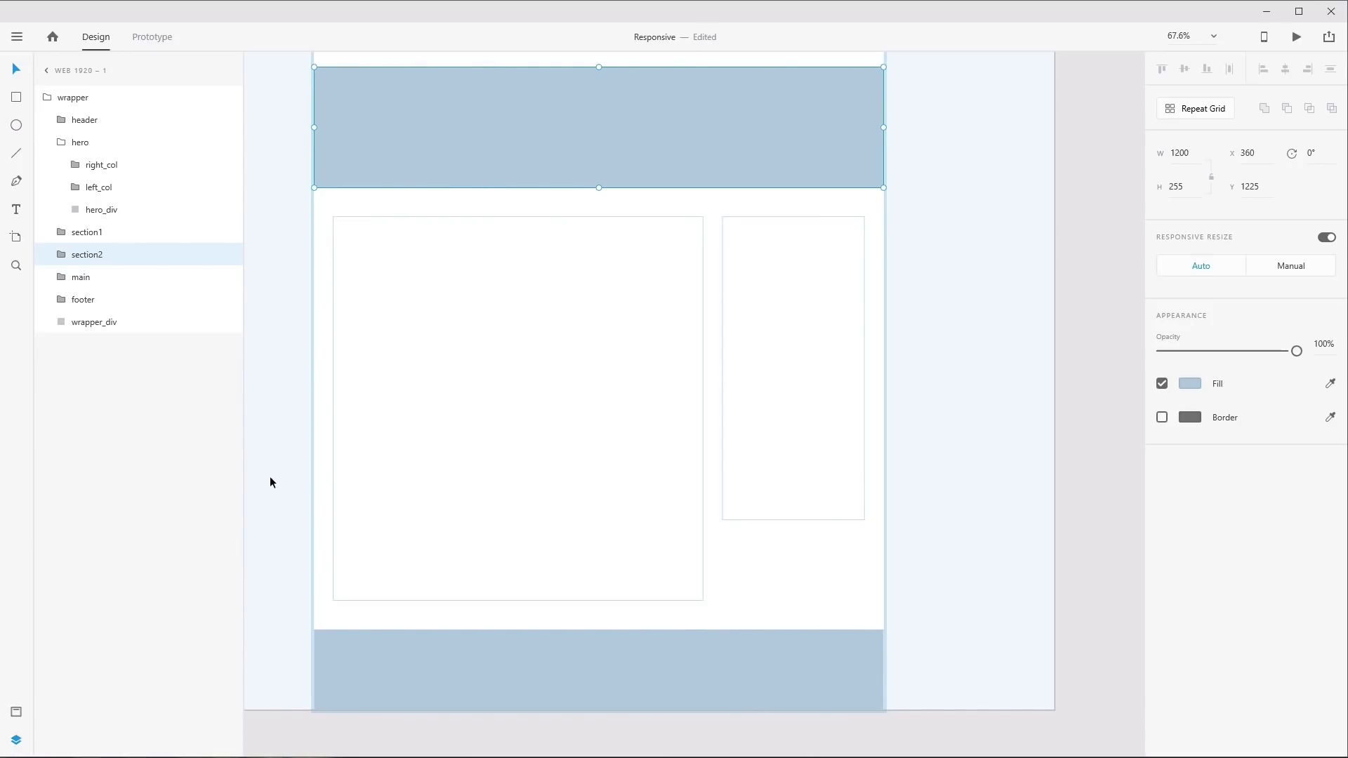
ctrl+click(475, 424)
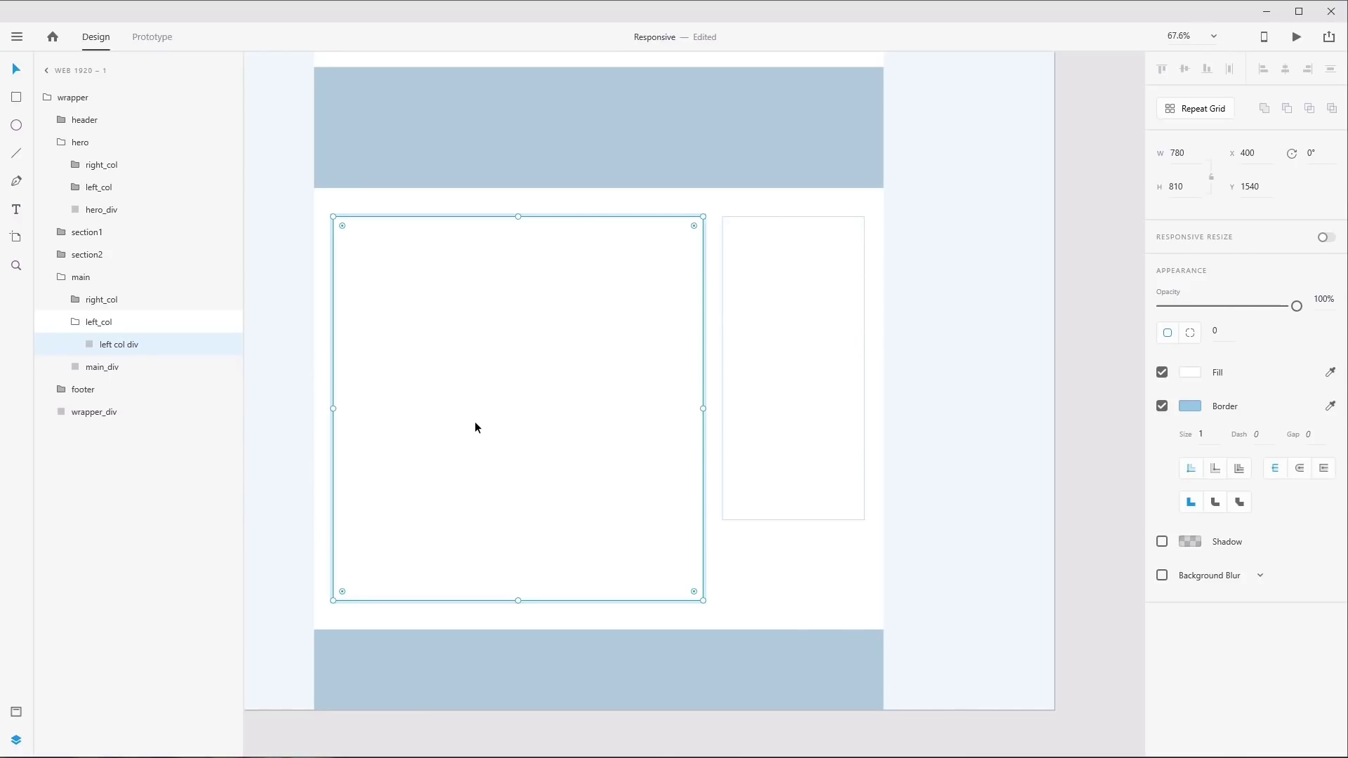
click(802, 433)
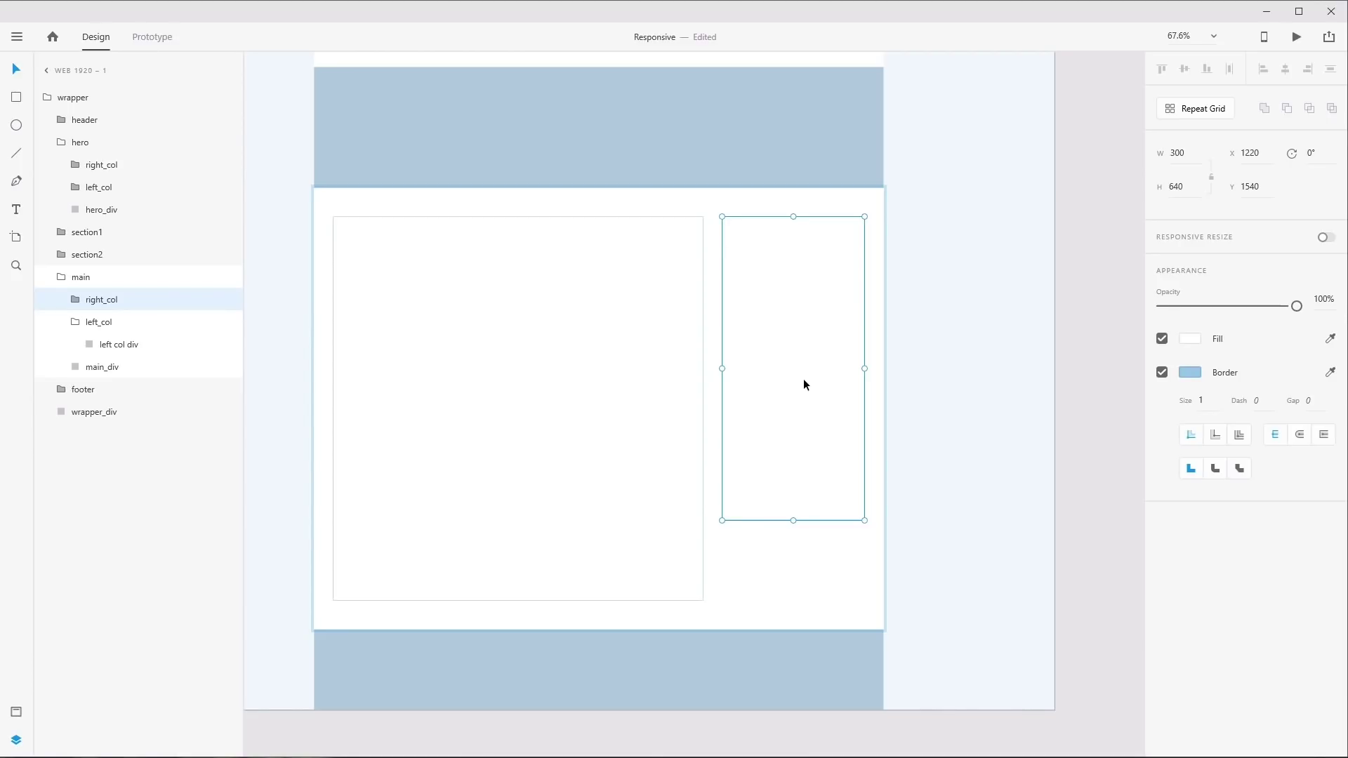
click(526, 390)
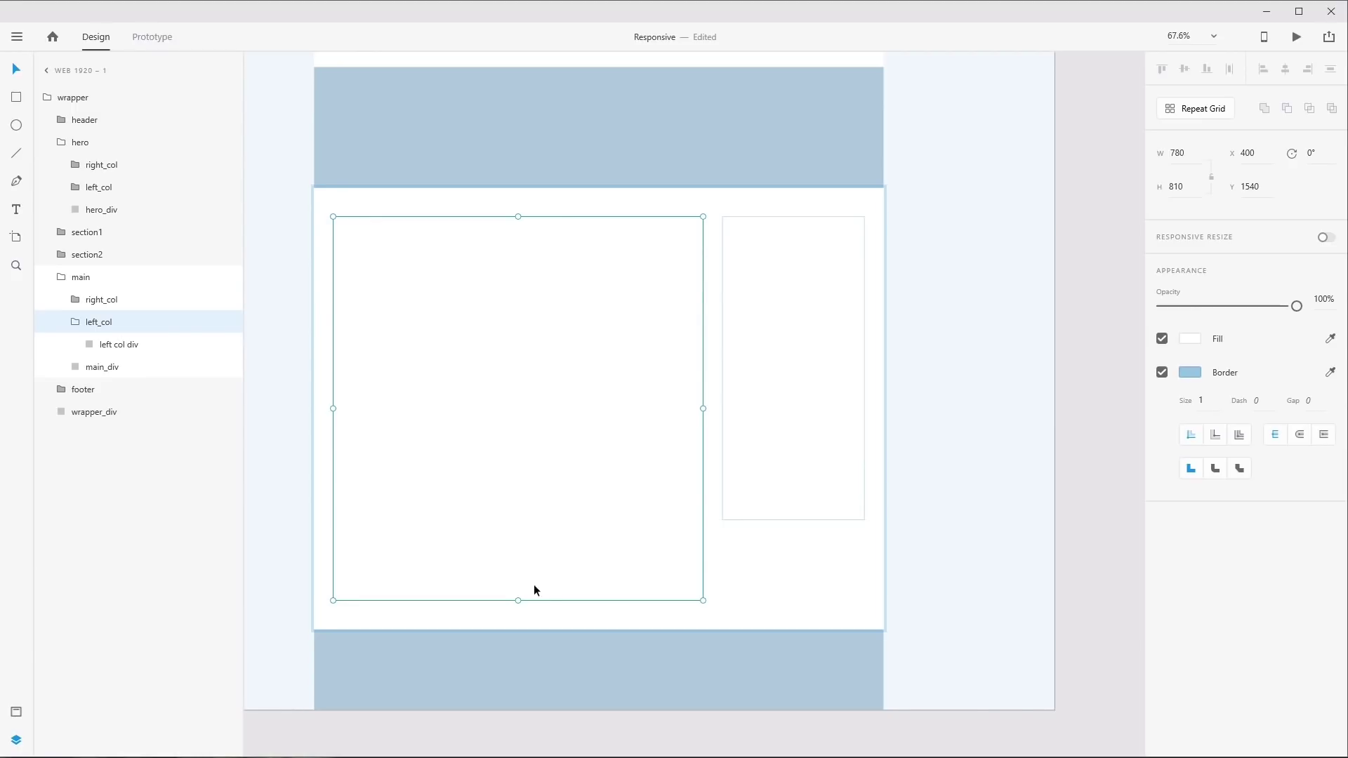
click(574, 674)
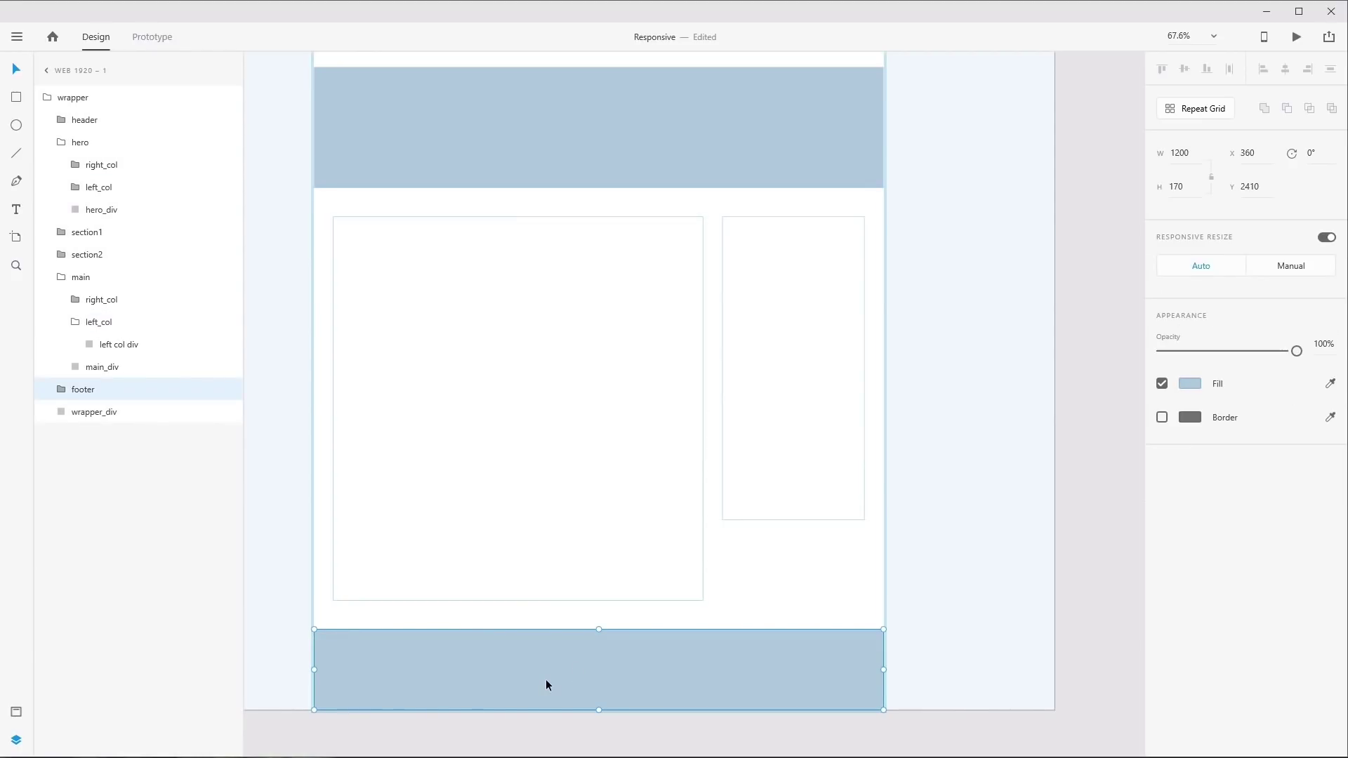
Narrow the whole wrapper group to about 1014 px, check how its sections adapt, and widen it back to 1200 px
click(79, 98)
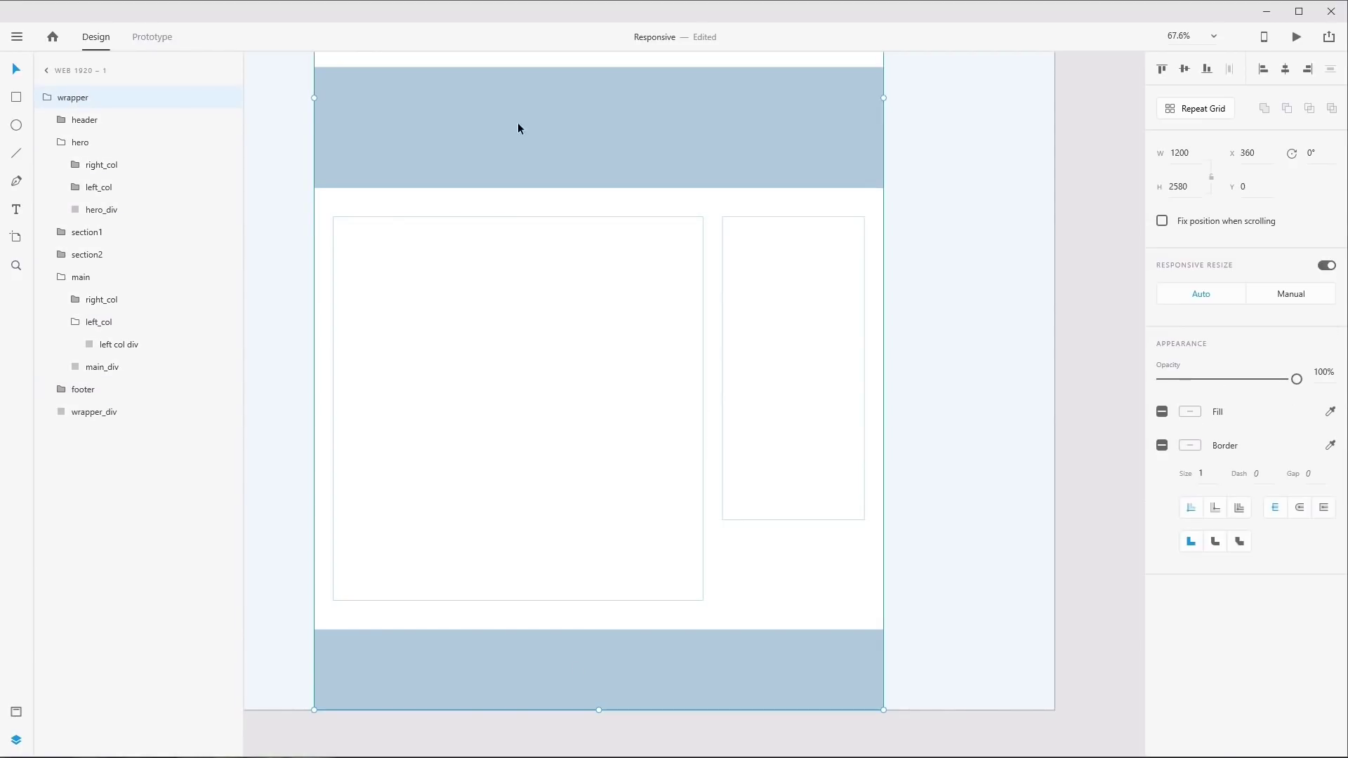
drag(878, 97, 794, 174)
scroll(878, 246, up, 5)
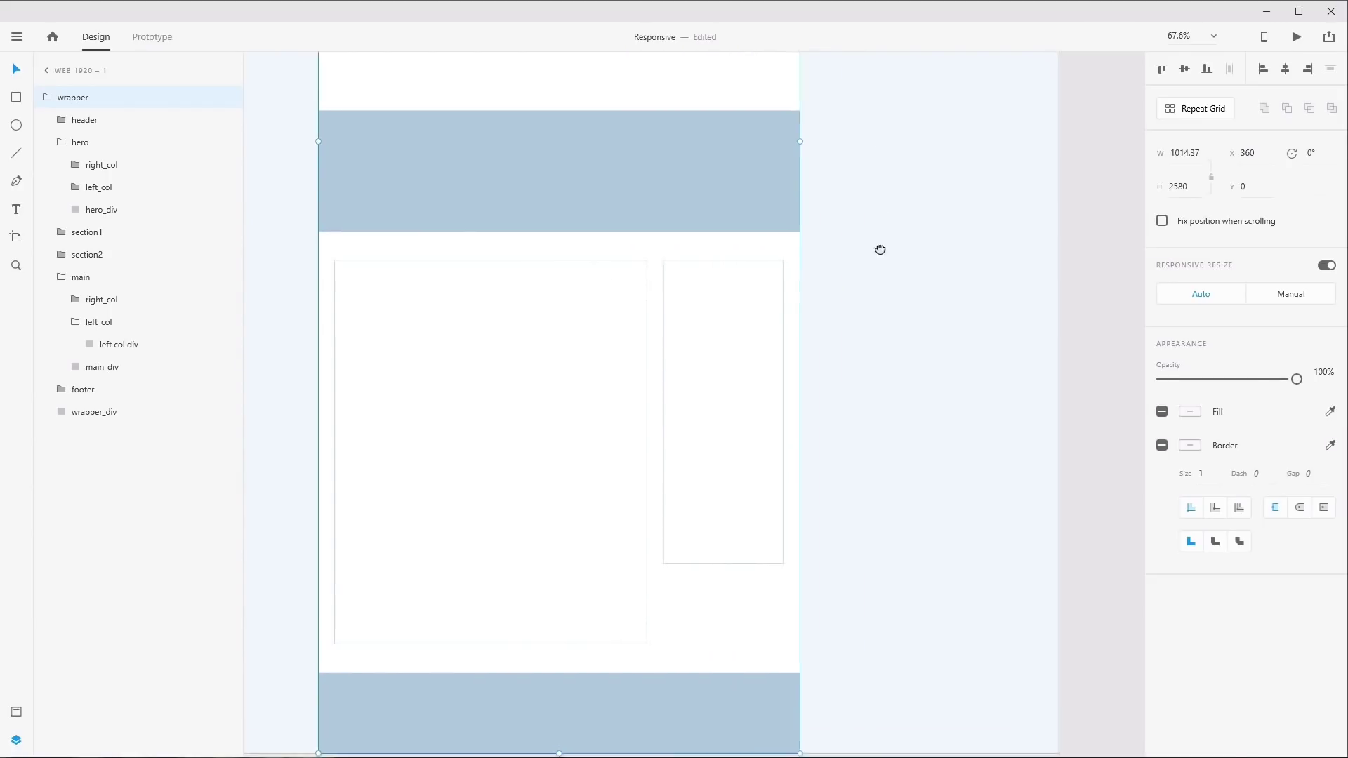
scroll(922, 292, up, 5)
drag(900, 310, 913, 250)
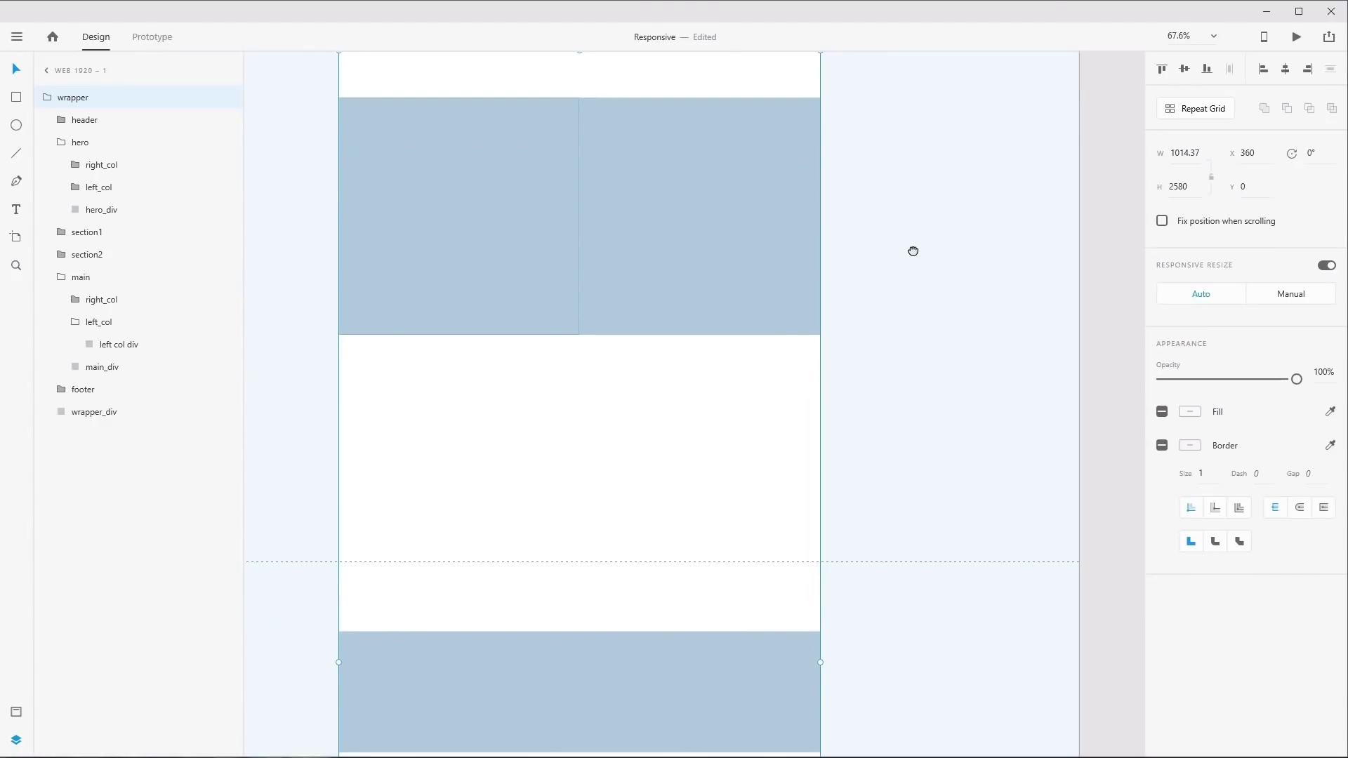
drag(820, 662, 924, 668)
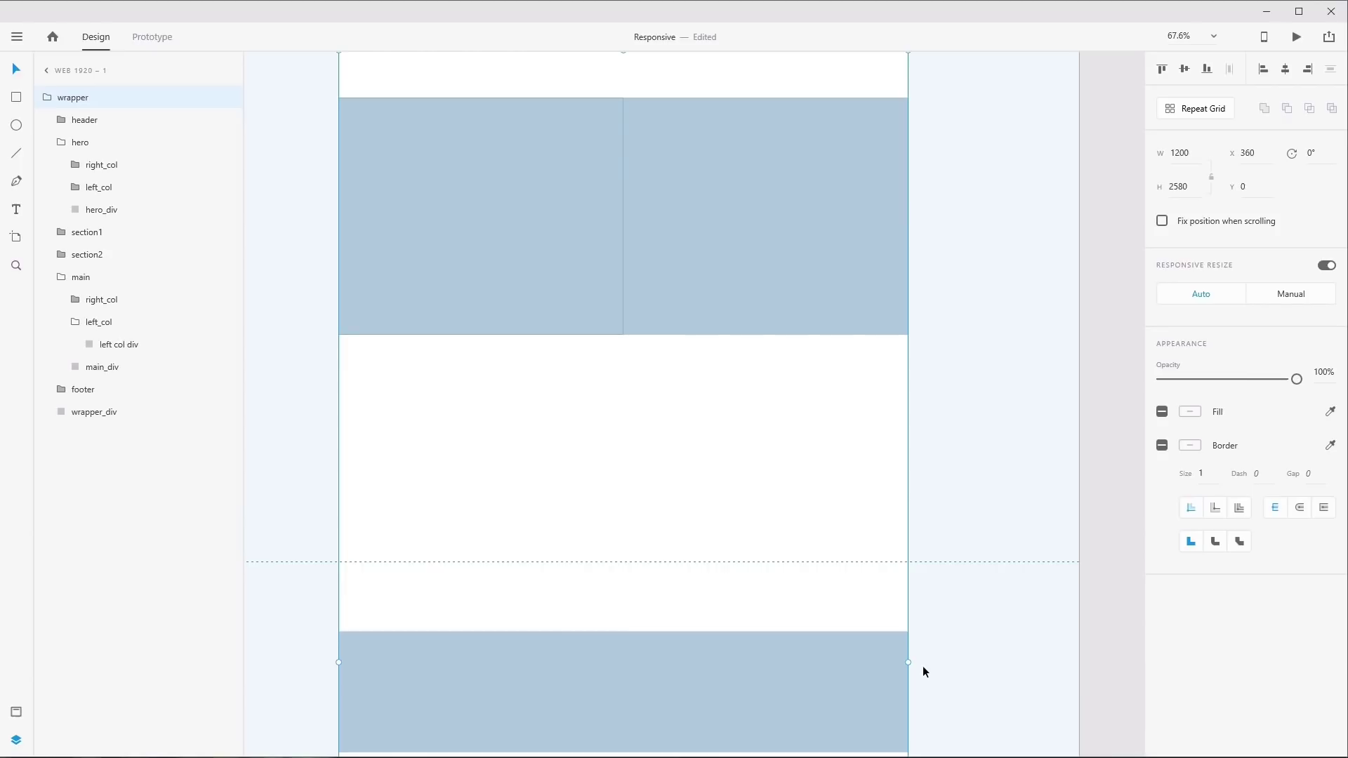
Expand the header group, stretch header_div to 380 px high, compare it with its parent group, and undo the height change
drag(933, 280, 946, 390)
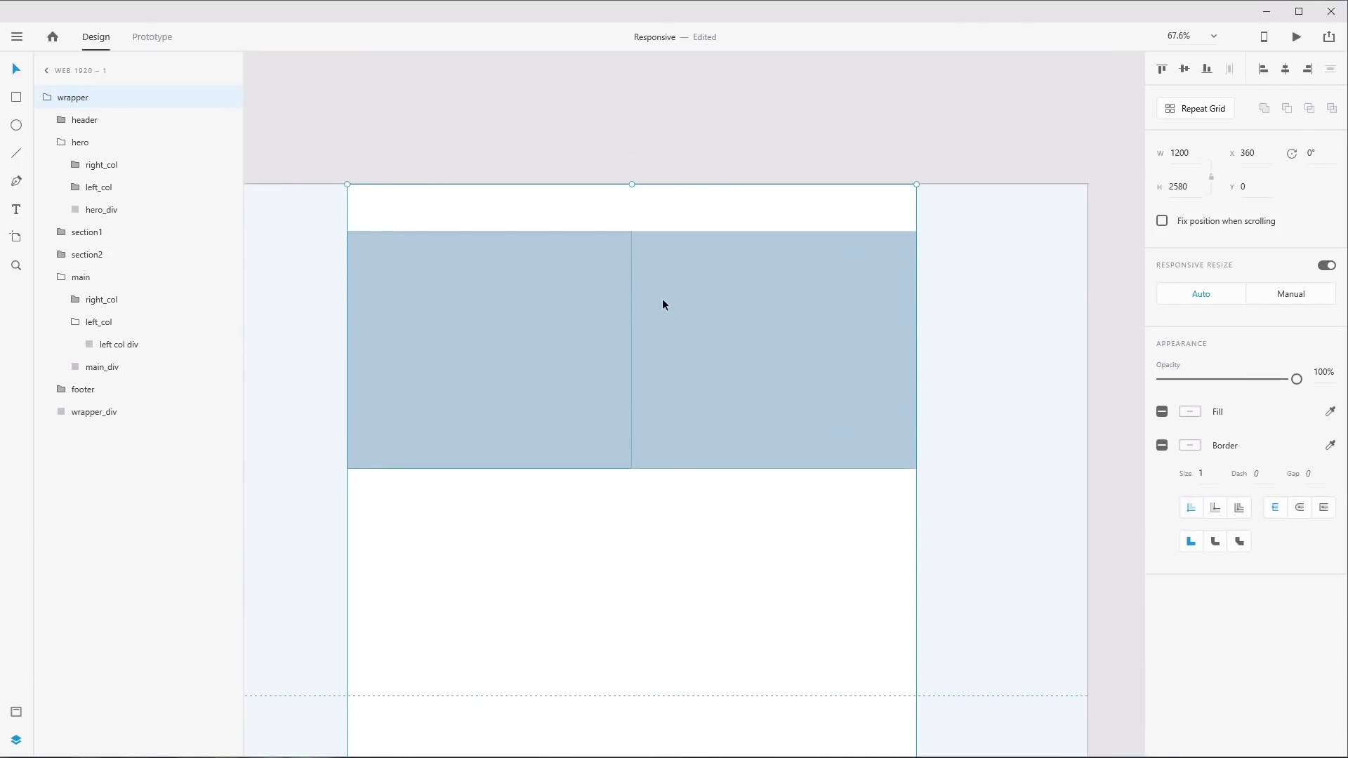
click(83, 121)
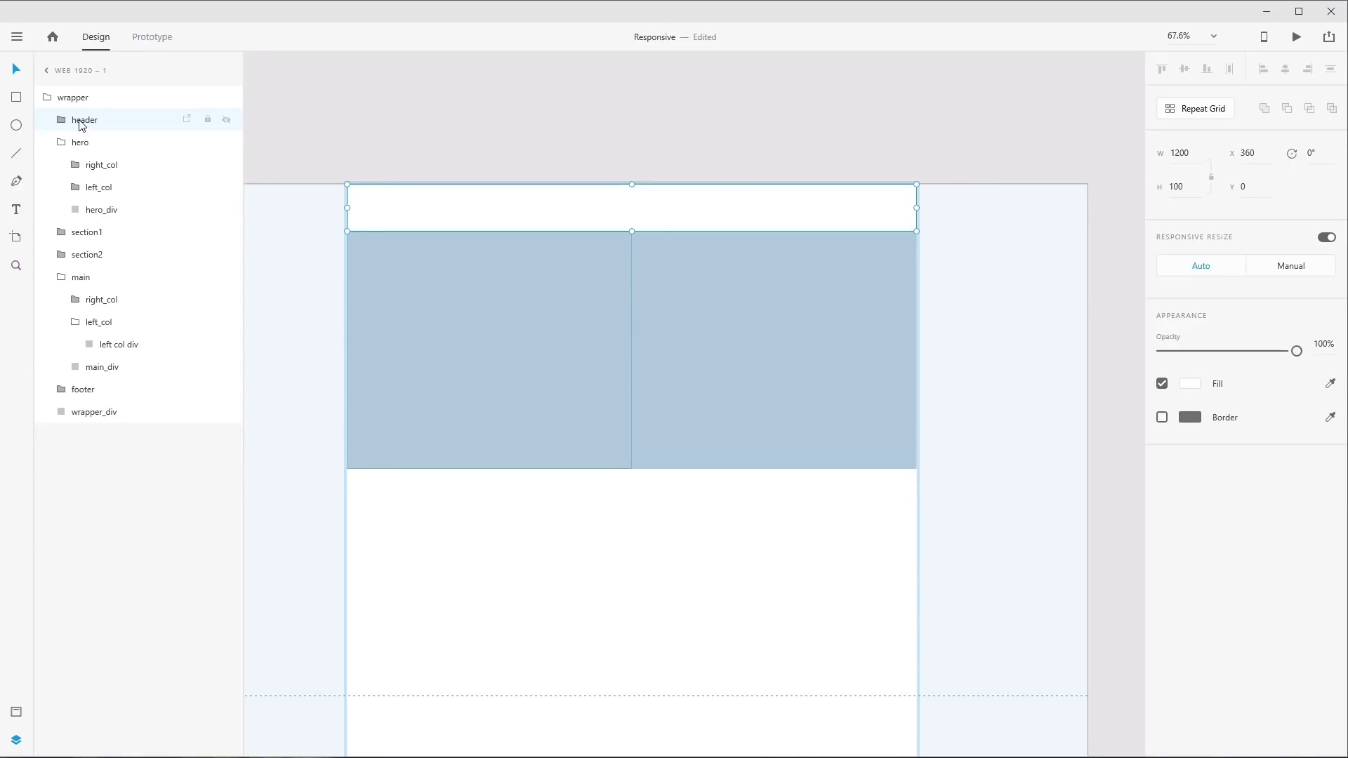
click(61, 120)
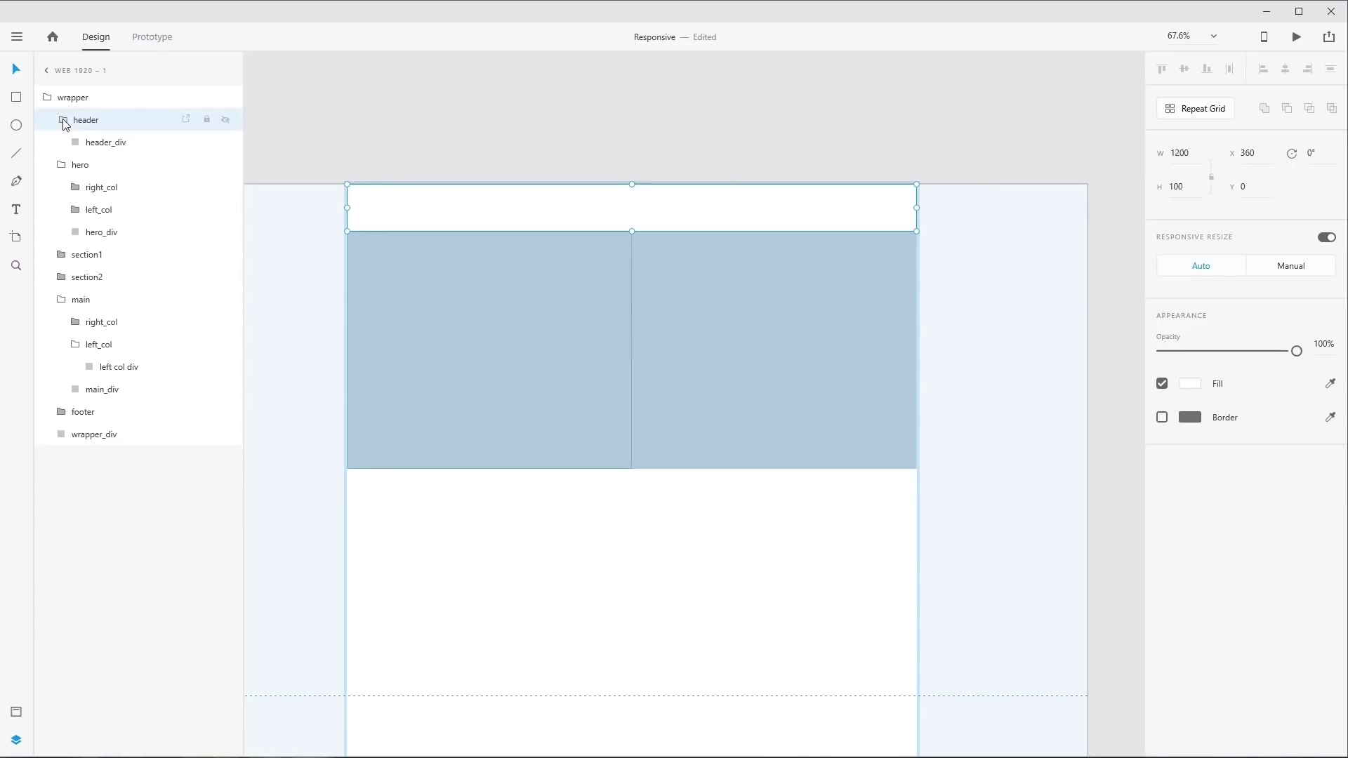
click(101, 144)
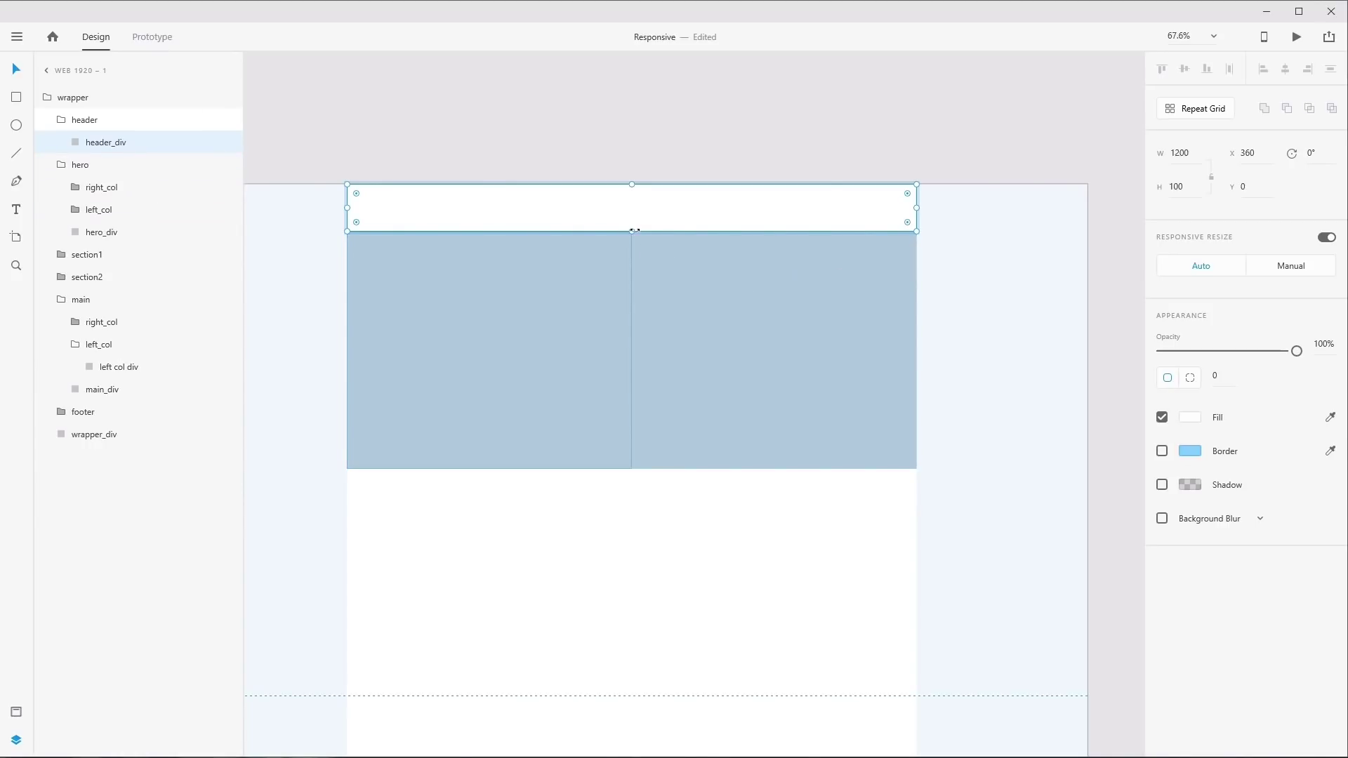
drag(634, 231, 631, 364)
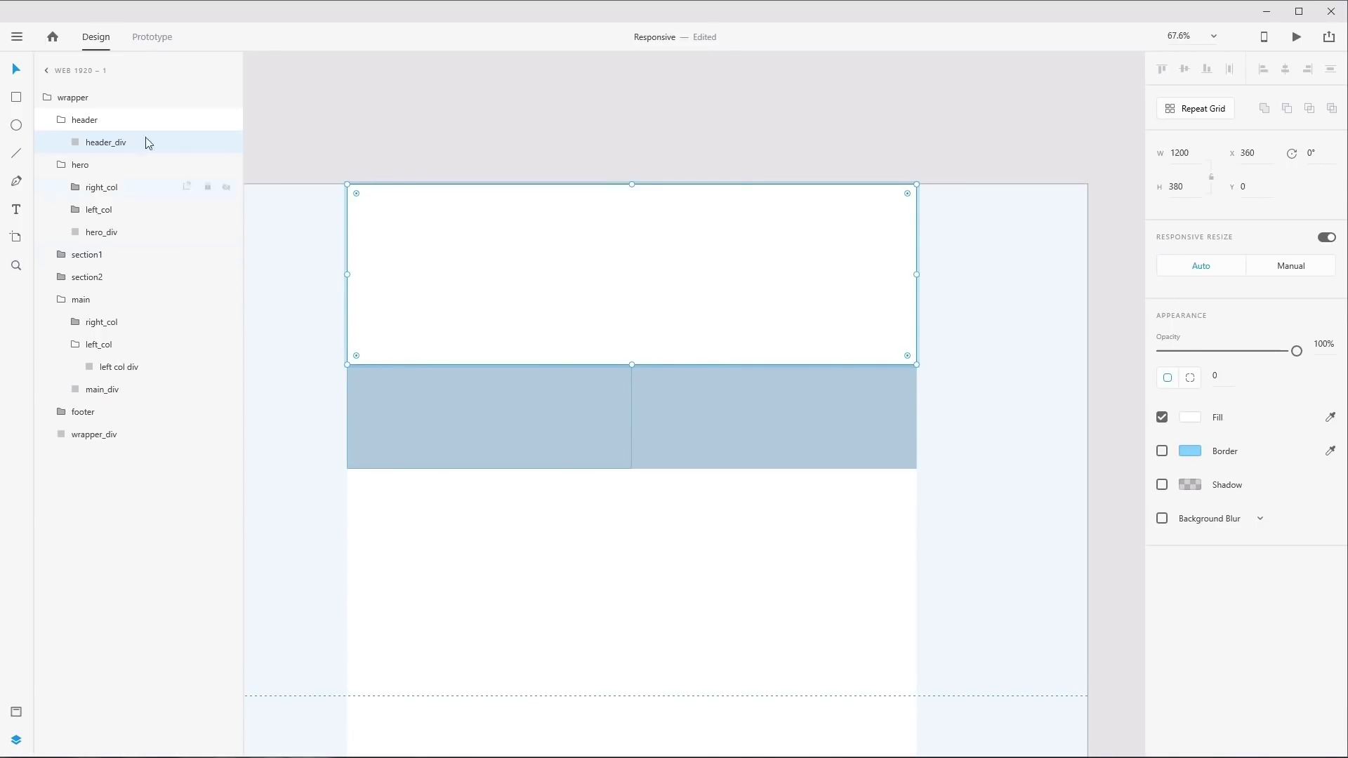
click(85, 120)
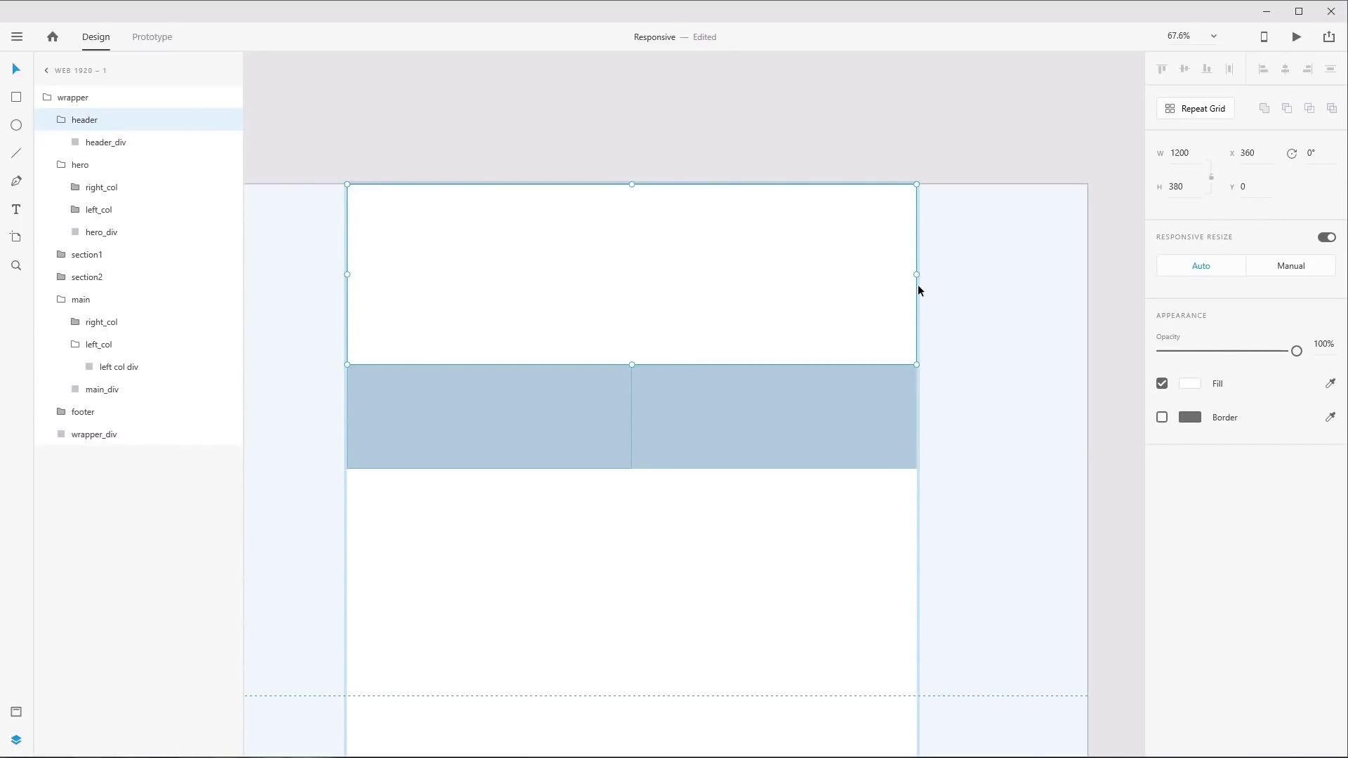
click(109, 142)
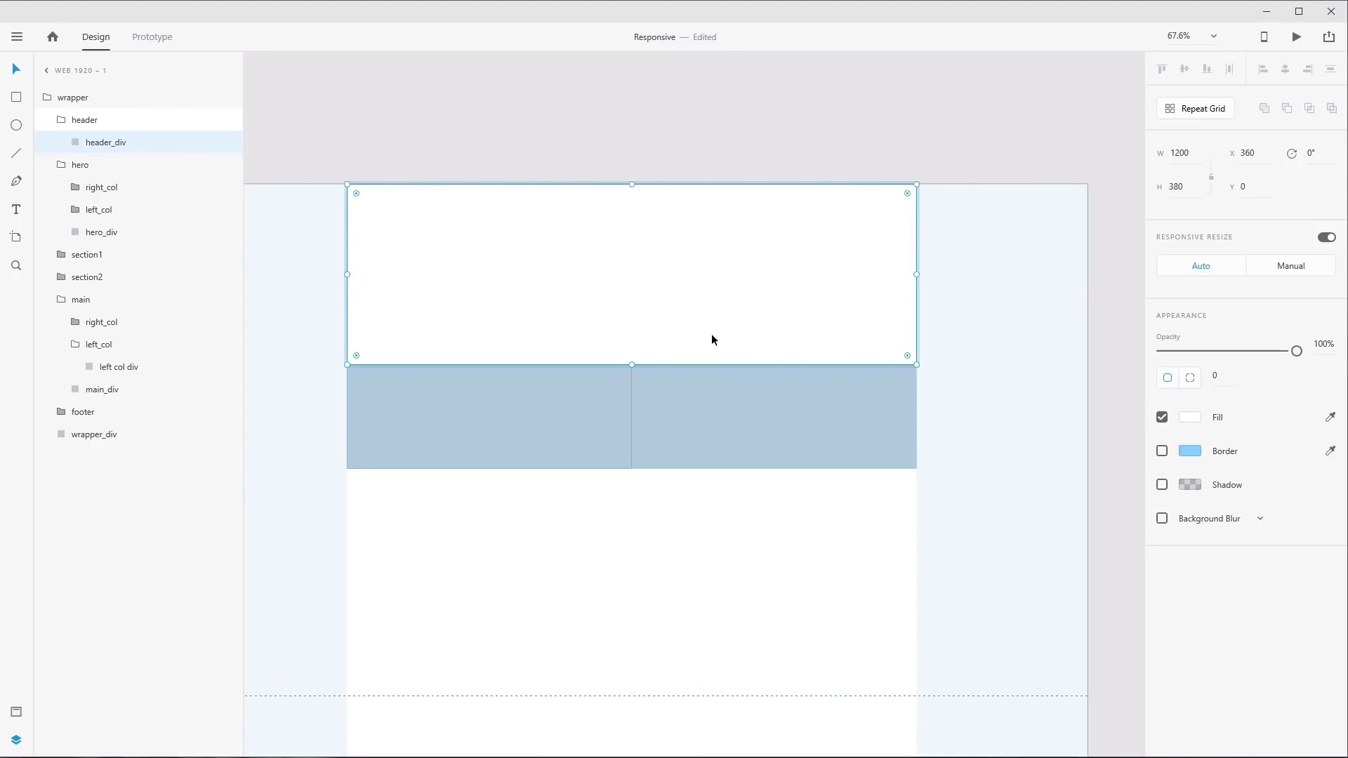
key(ctrl+z)
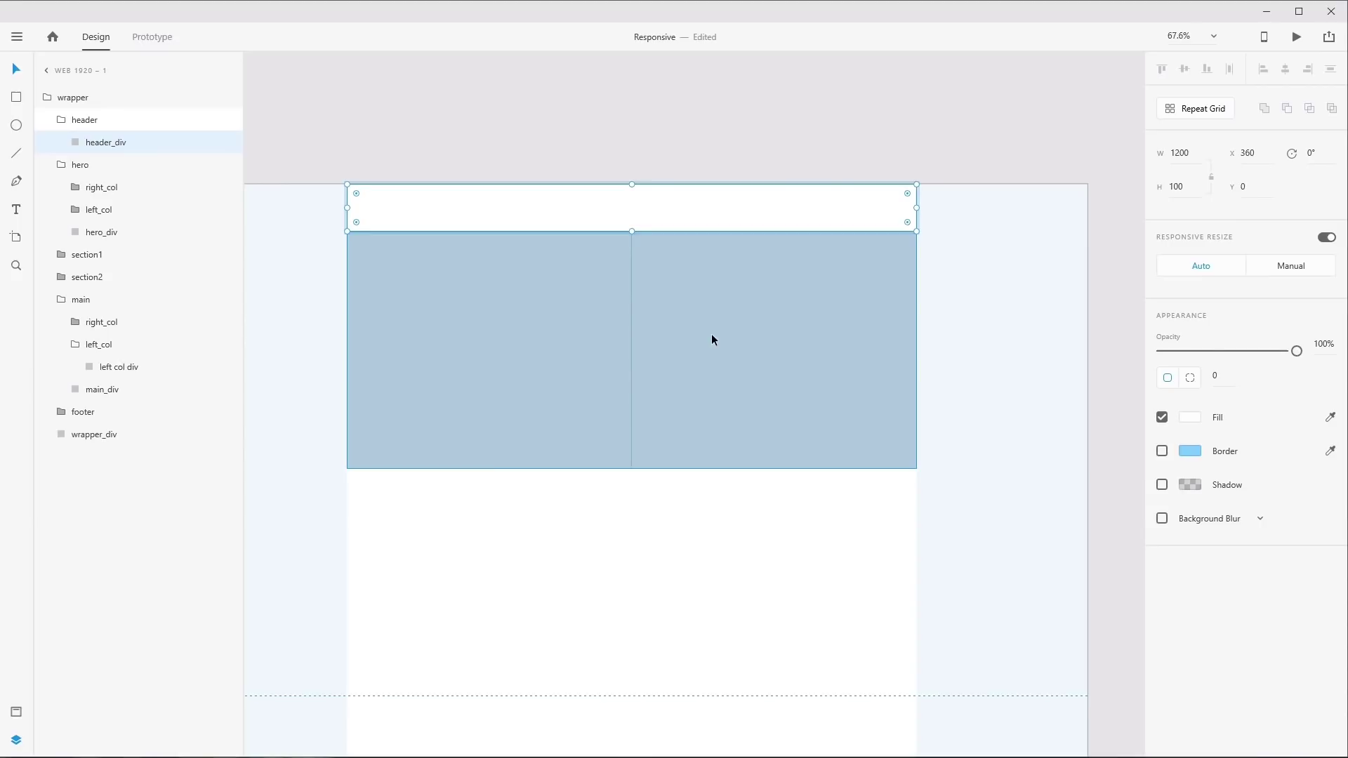
Collapse the header, hero and main groups inside the wrapper
click(95, 120)
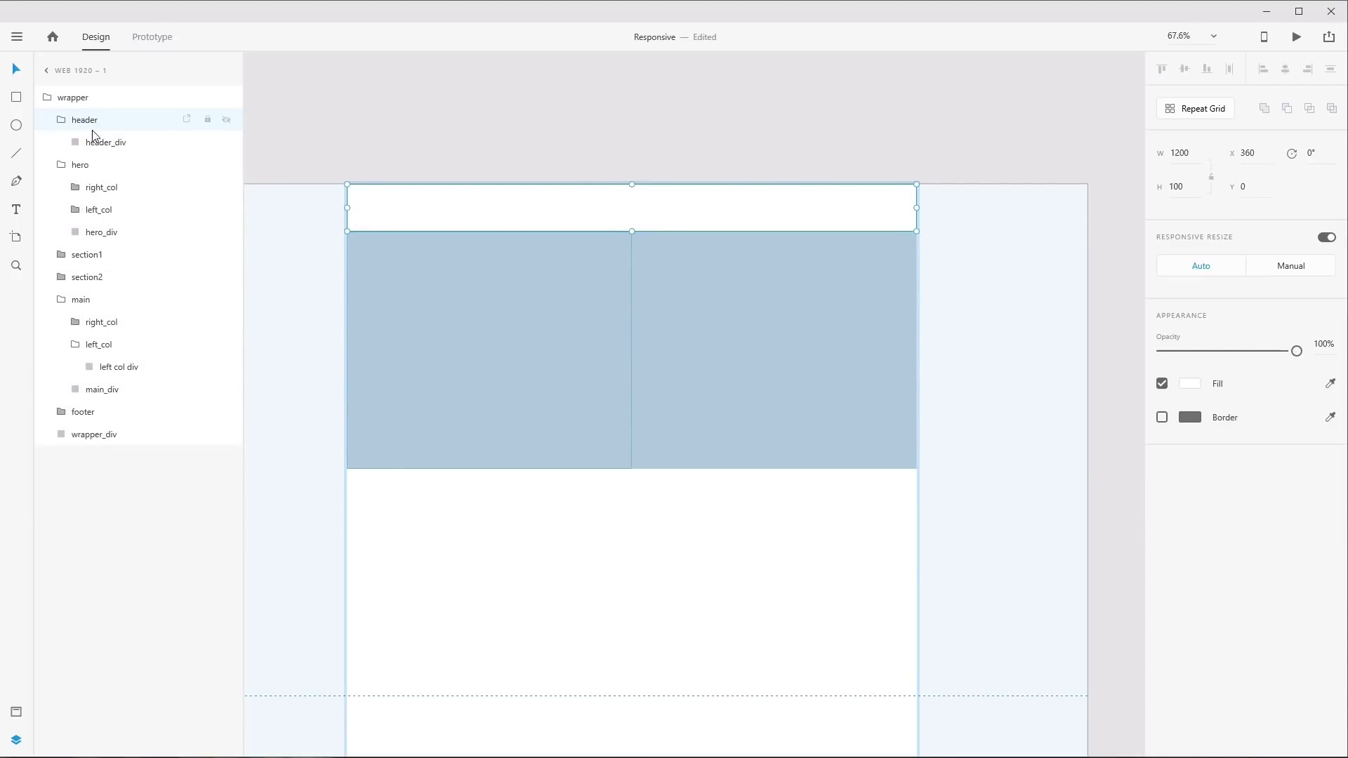
click(61, 120)
click(62, 142)
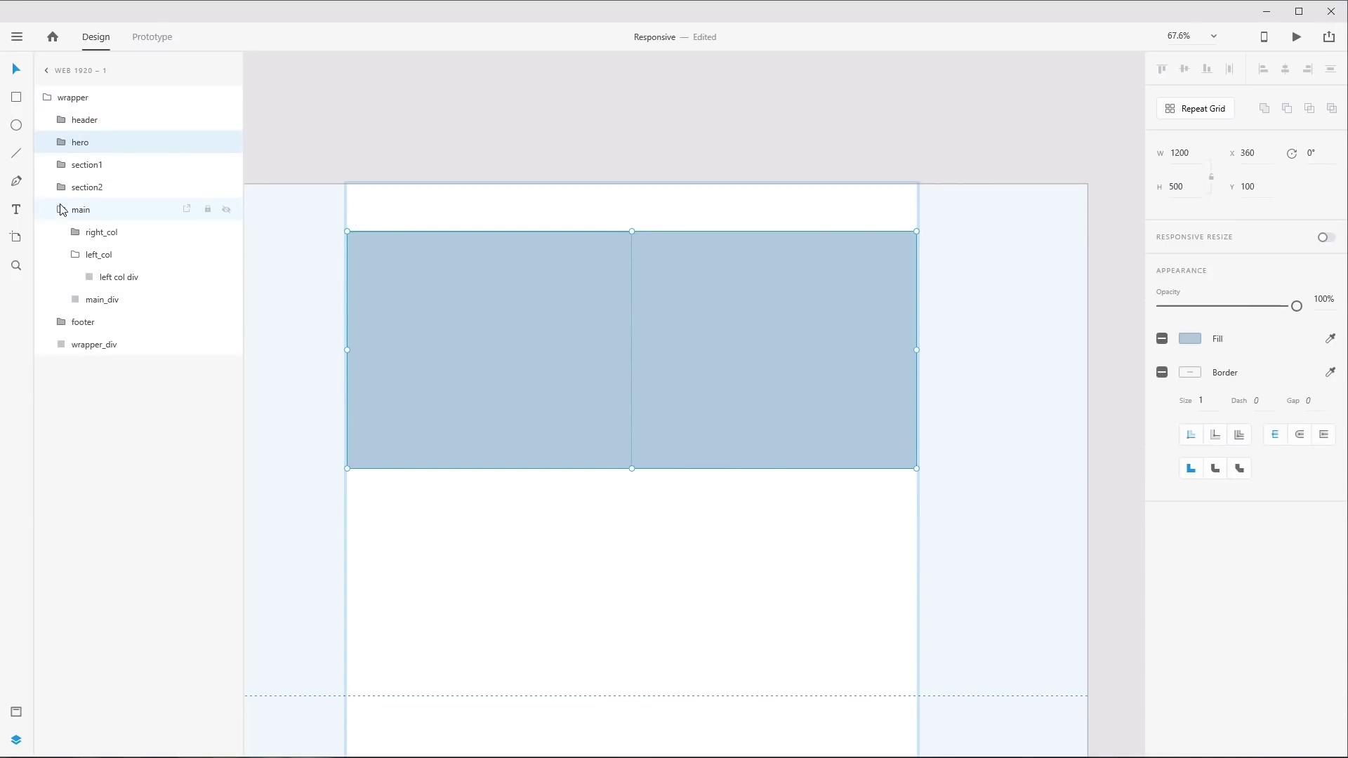
click(62, 210)
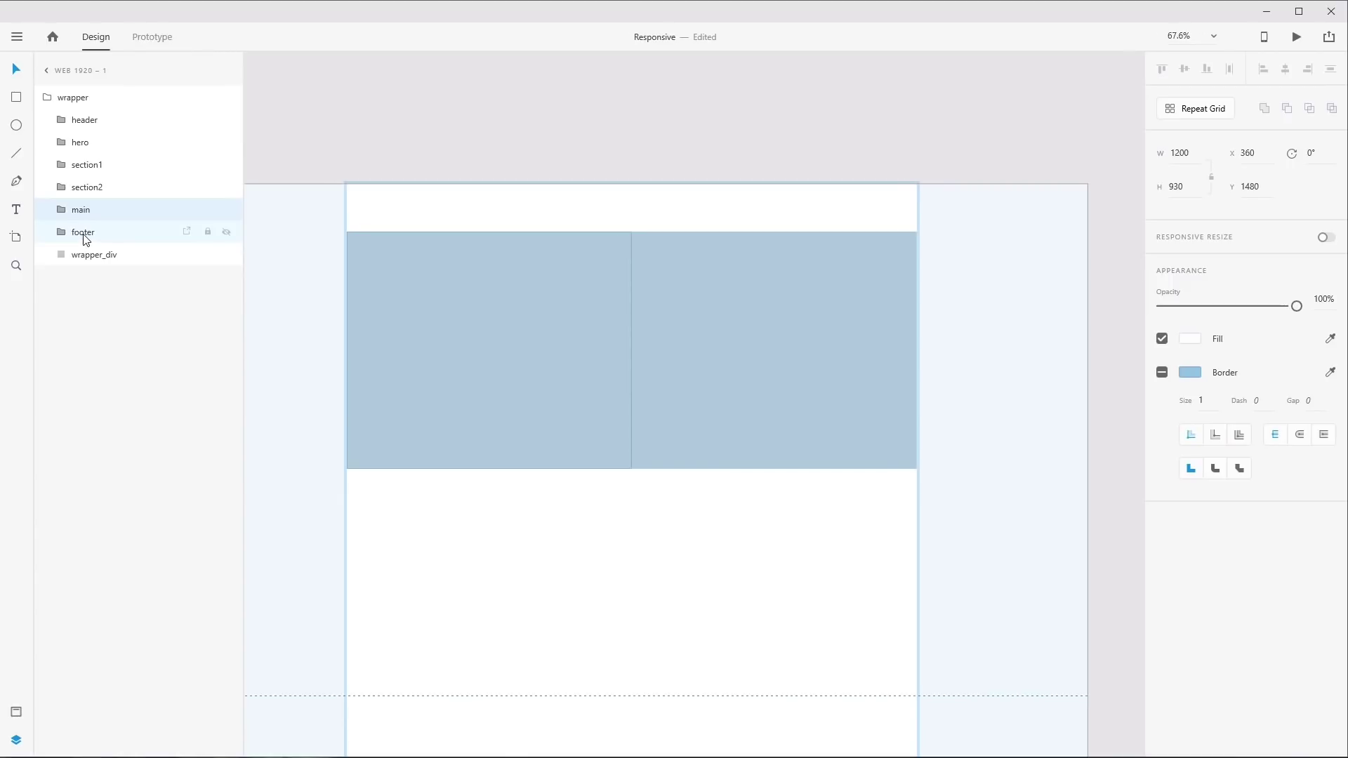
Review the wrapper's parent groups by selecting header, hero, section2, main and footer, and check header_div before collapsing the header group
click(87, 122)
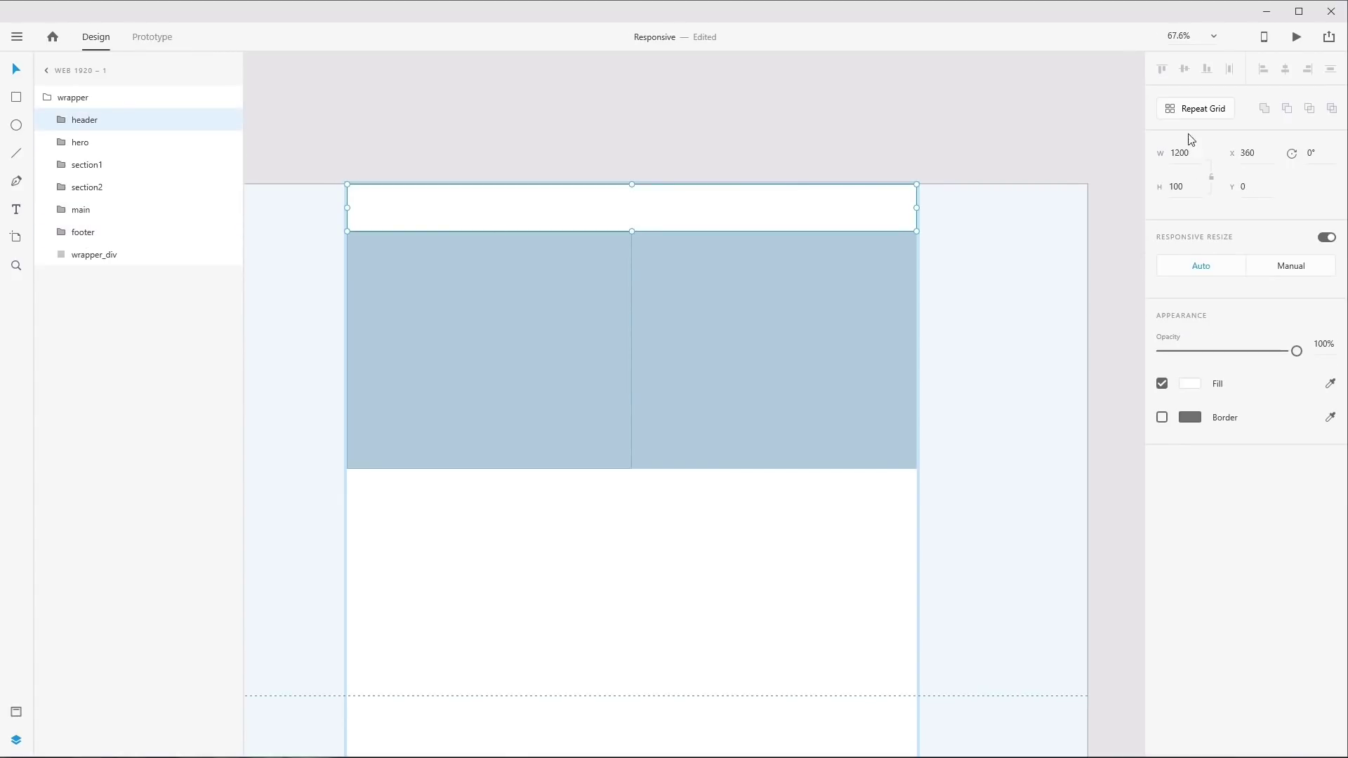
click(103, 143)
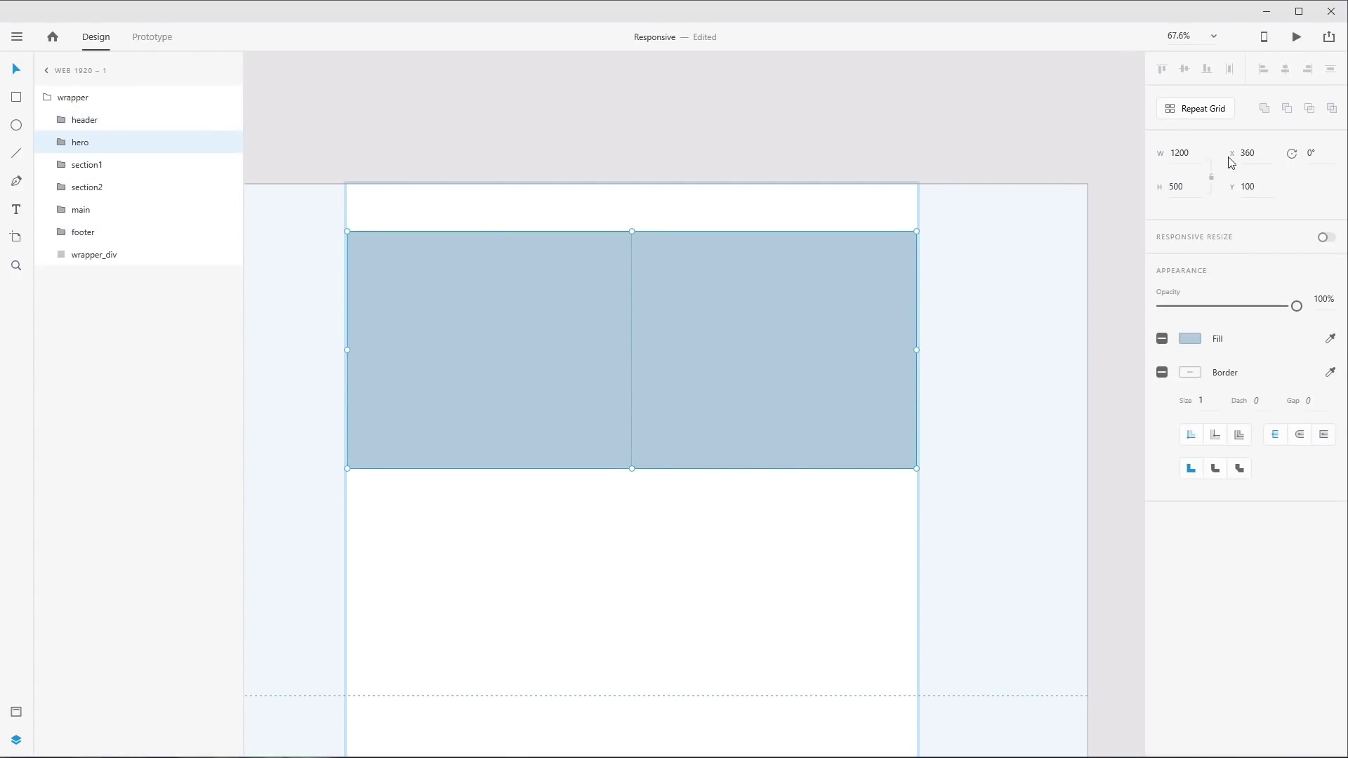
click(86, 187)
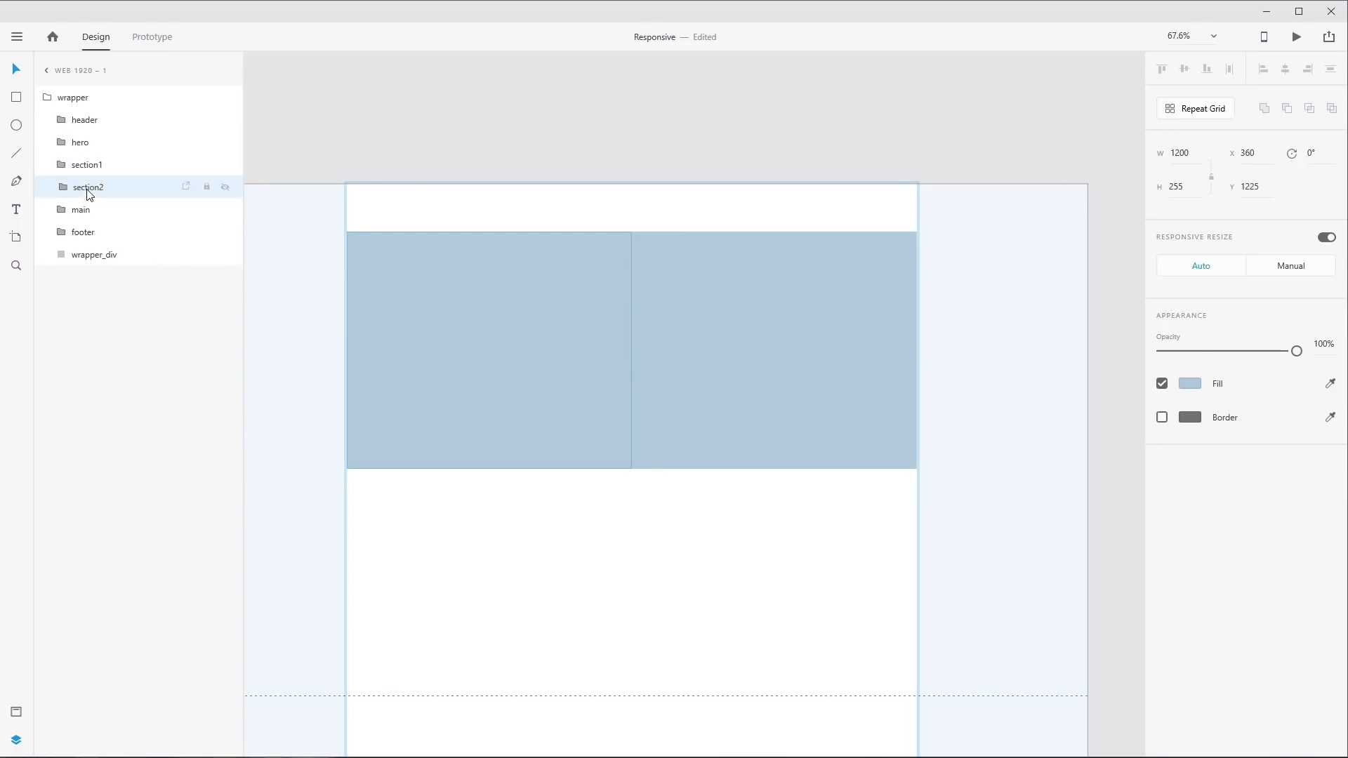
click(90, 209)
click(89, 232)
key(Tab)
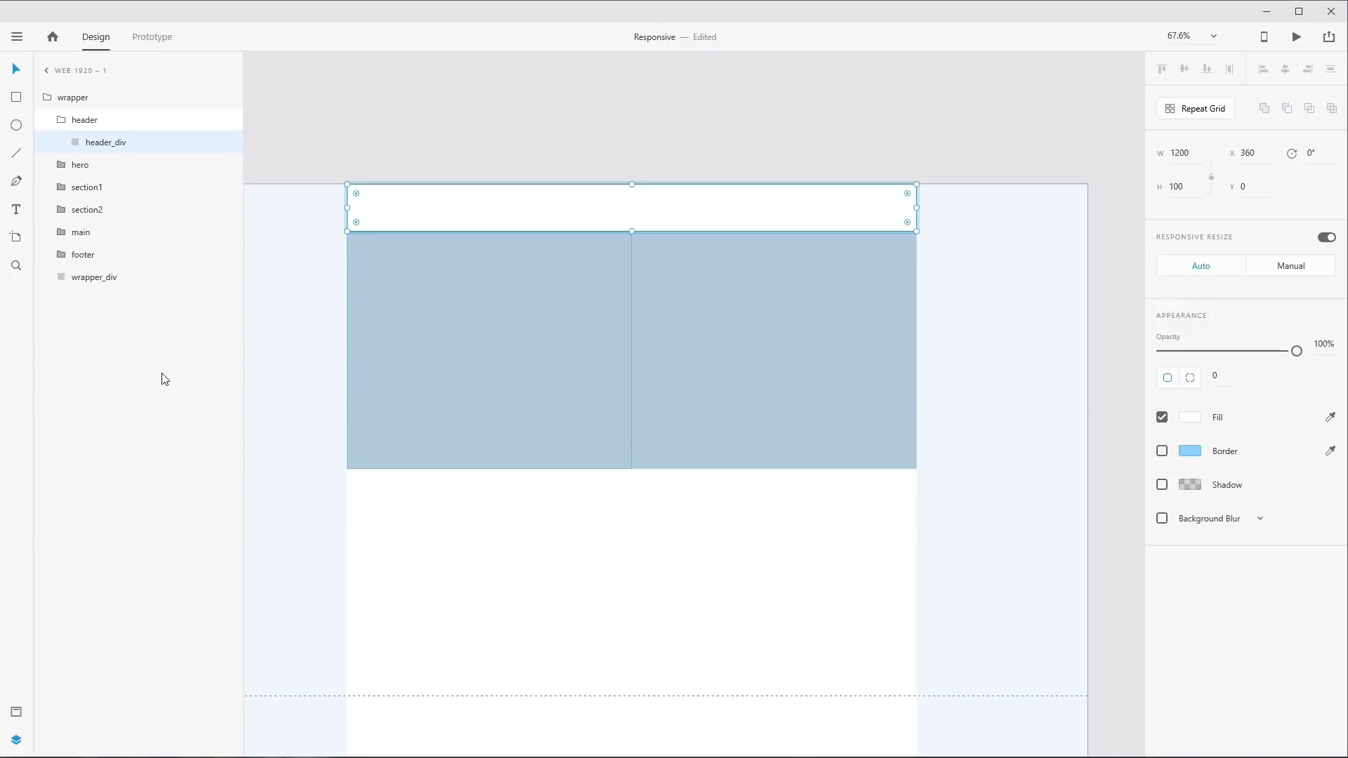
click(62, 122)
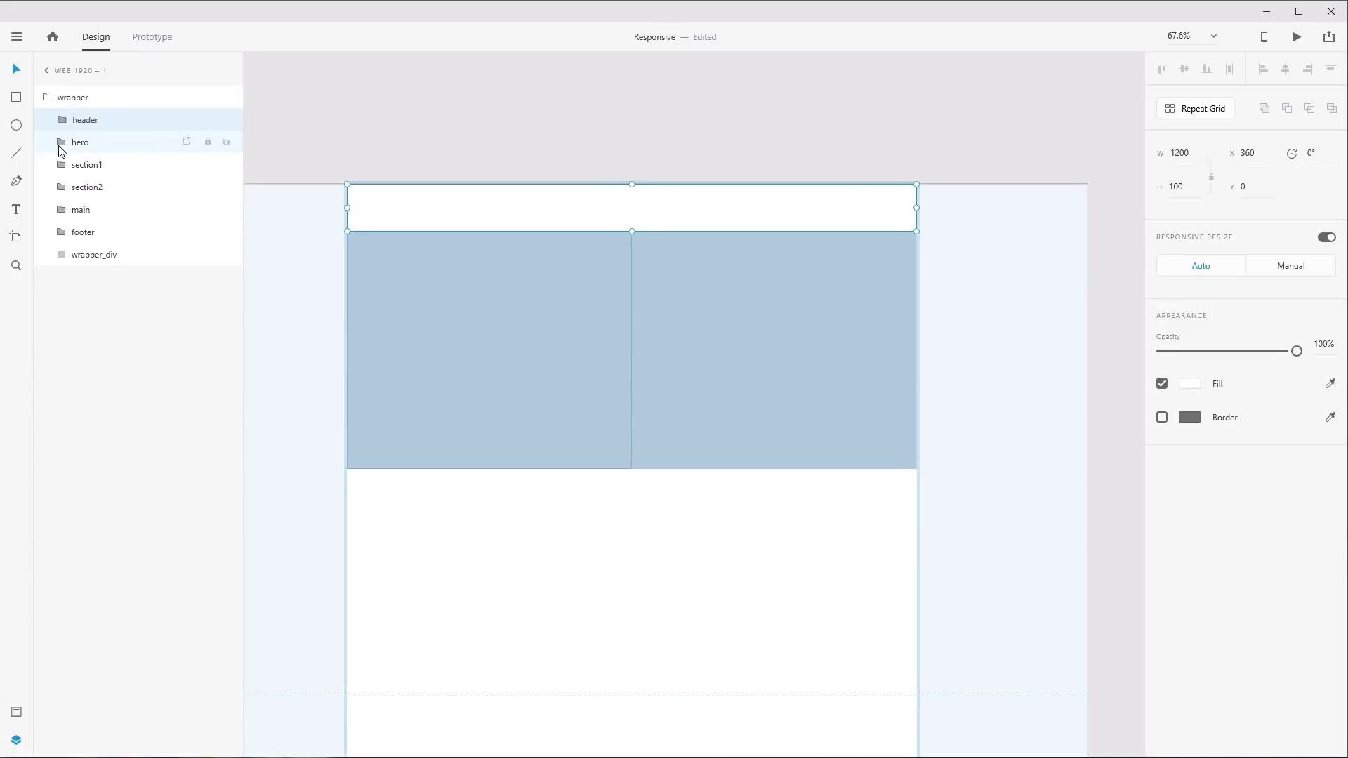
Expand the hero group and its two columns, and examine hero_div, left col div and right col div
click(60, 144)
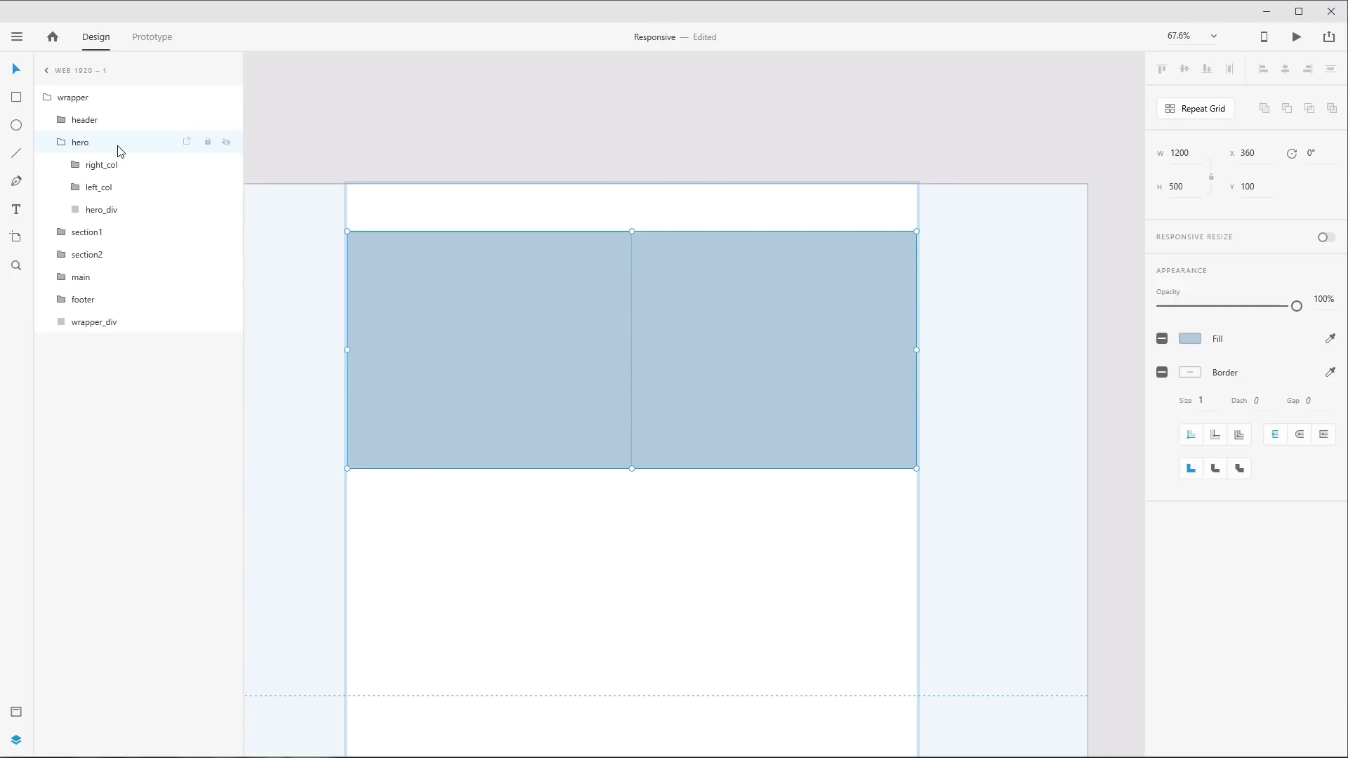
click(117, 211)
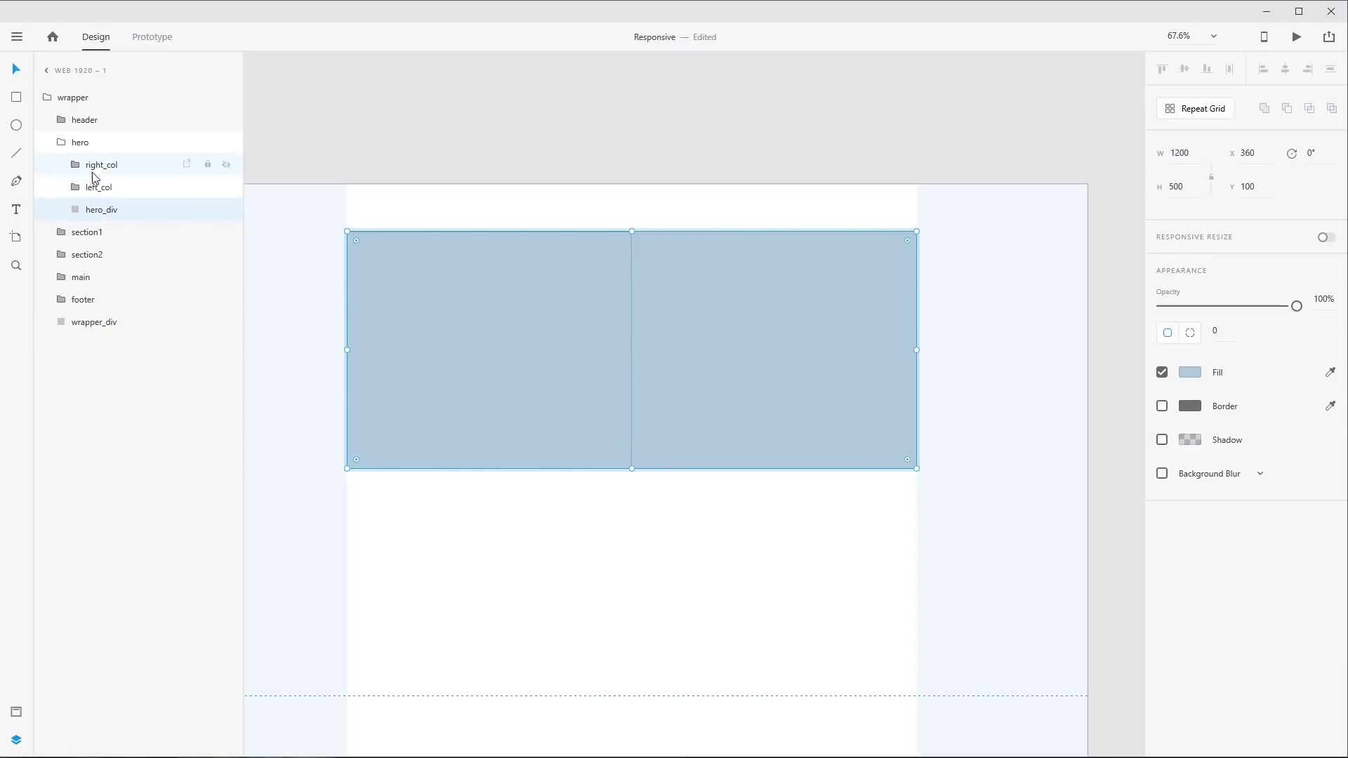
click(98, 190)
click(75, 187)
click(131, 211)
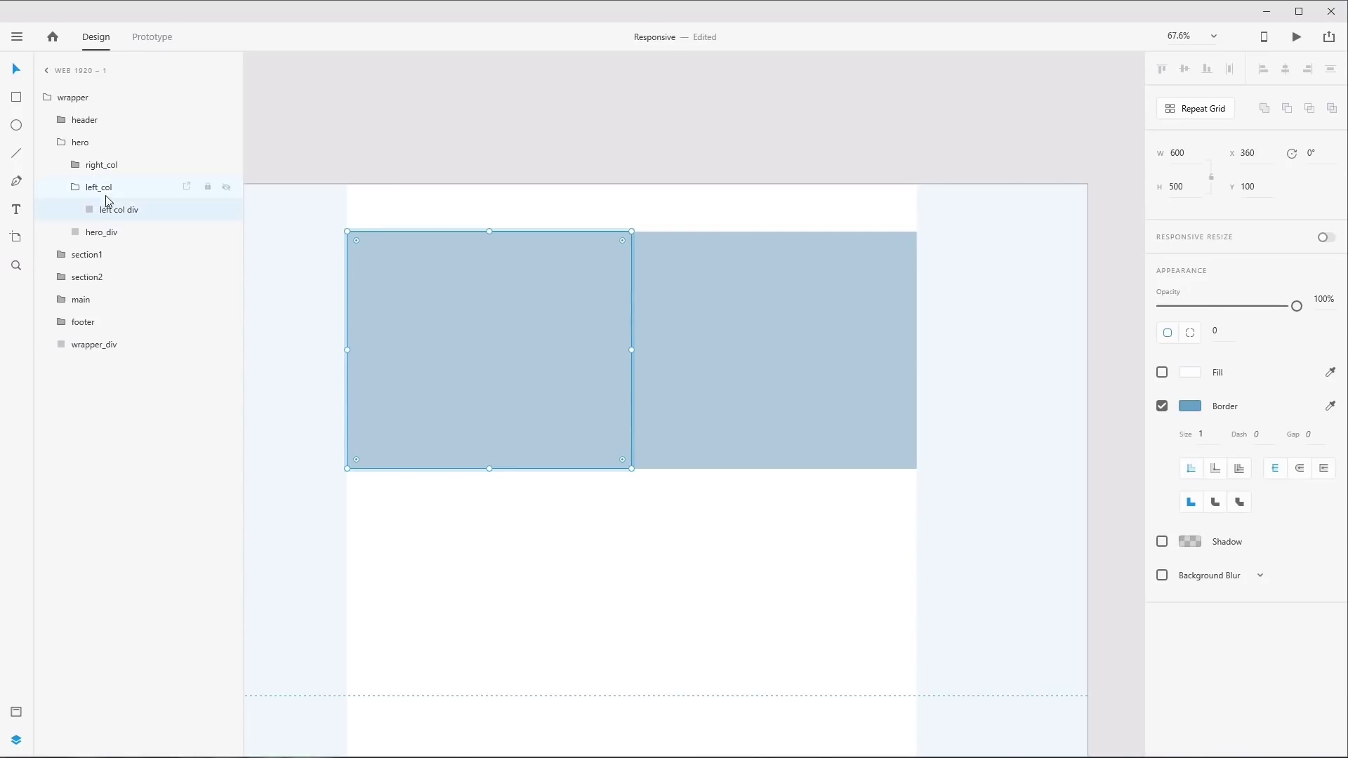
click(76, 164)
click(131, 188)
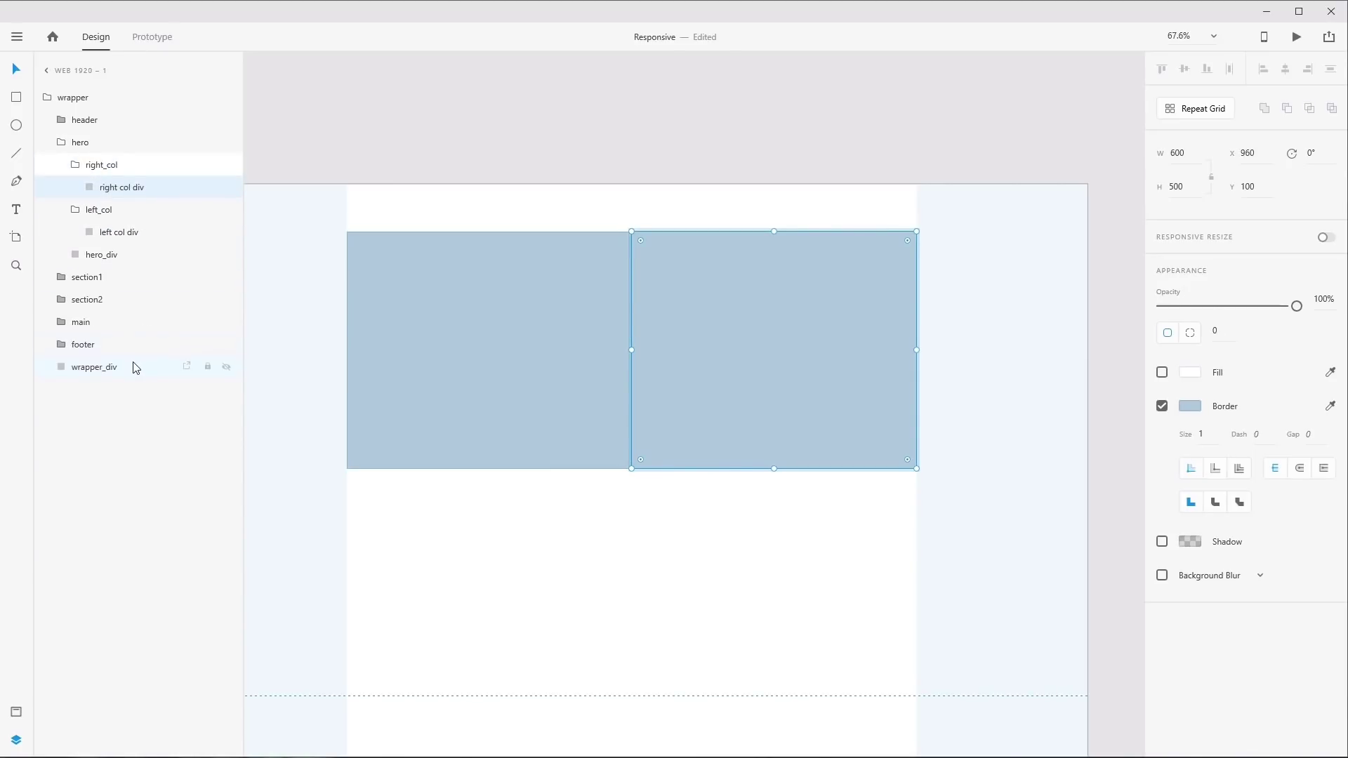
click(116, 234)
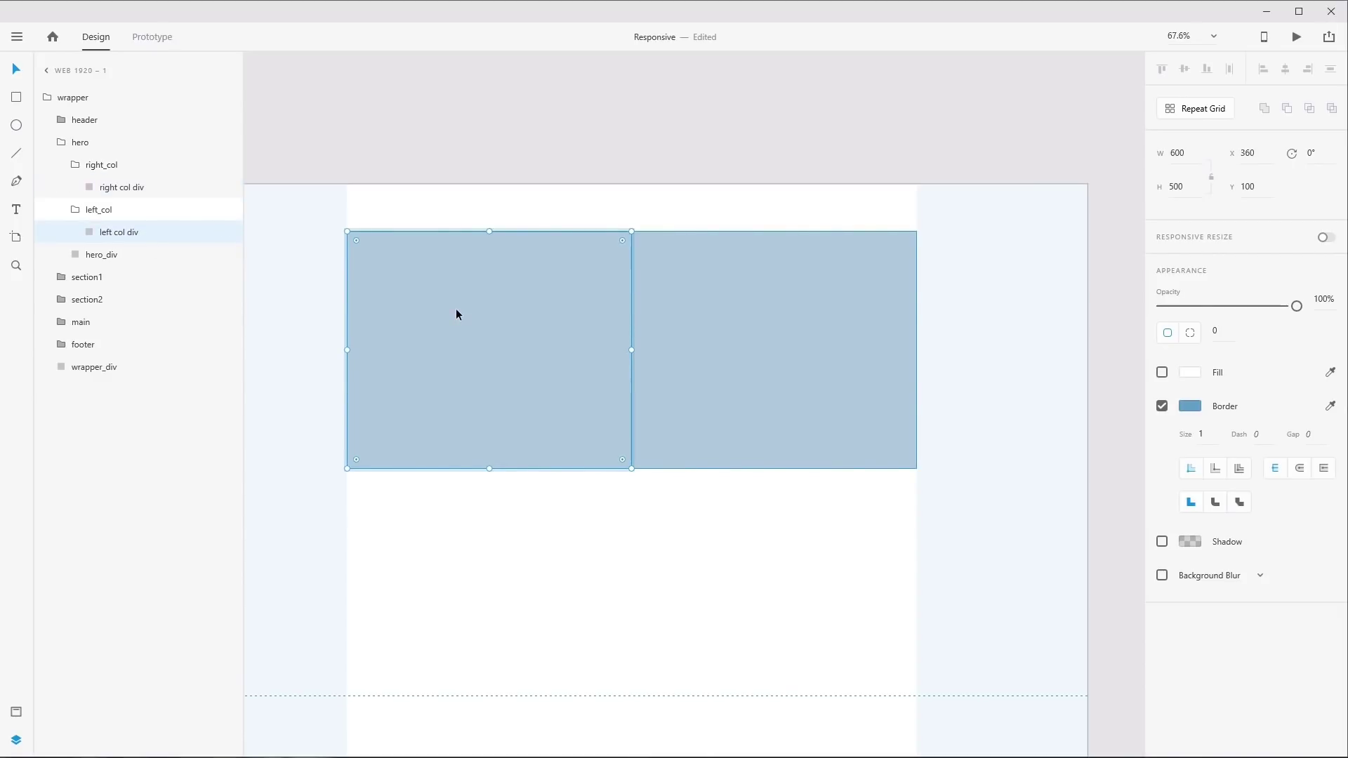
Draw a rectangle about 384 by 327 px inside the hero's left column and reposition it within the column
click(16, 97)
mouse_move(398, 271)
mouse_down()
mouse_move(431, 318)
mouse_move(579, 426)
mouse_up()
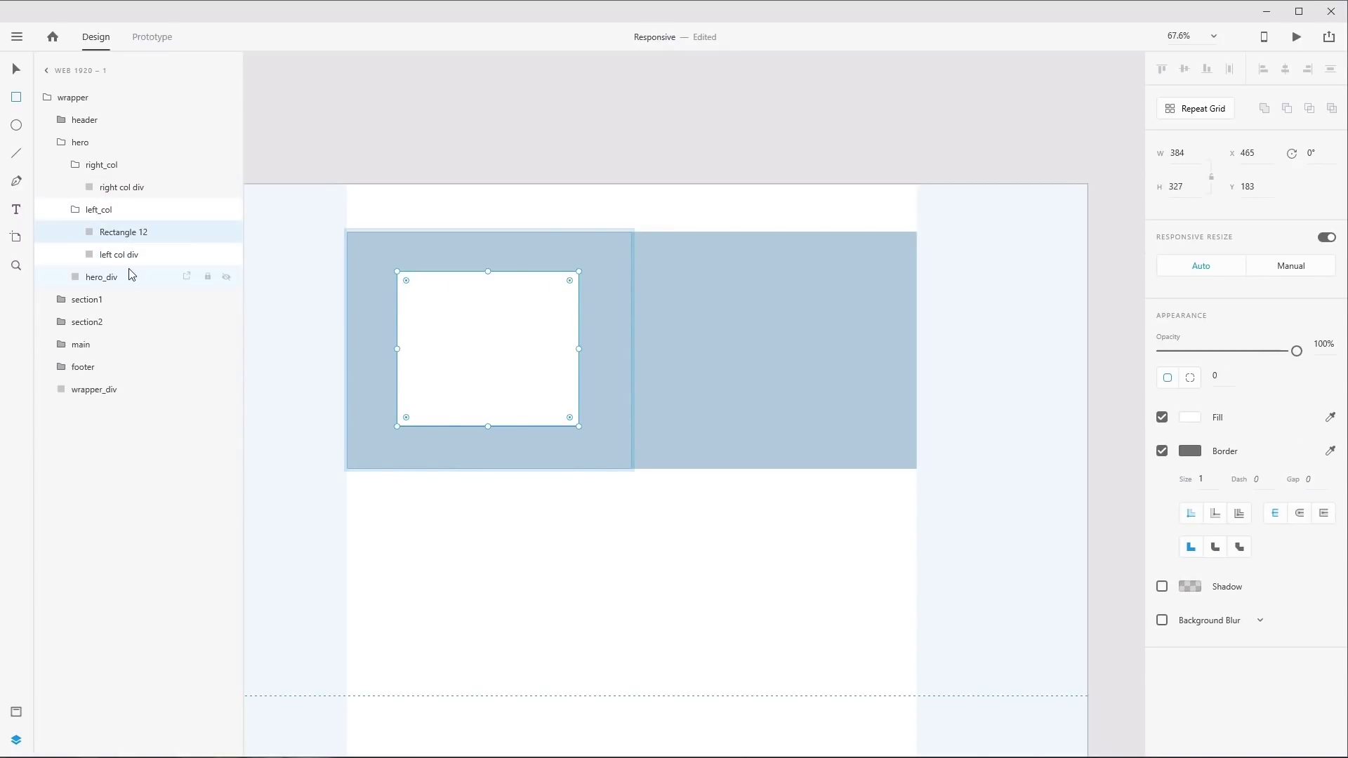
key(v)
drag(502, 356, 531, 391)
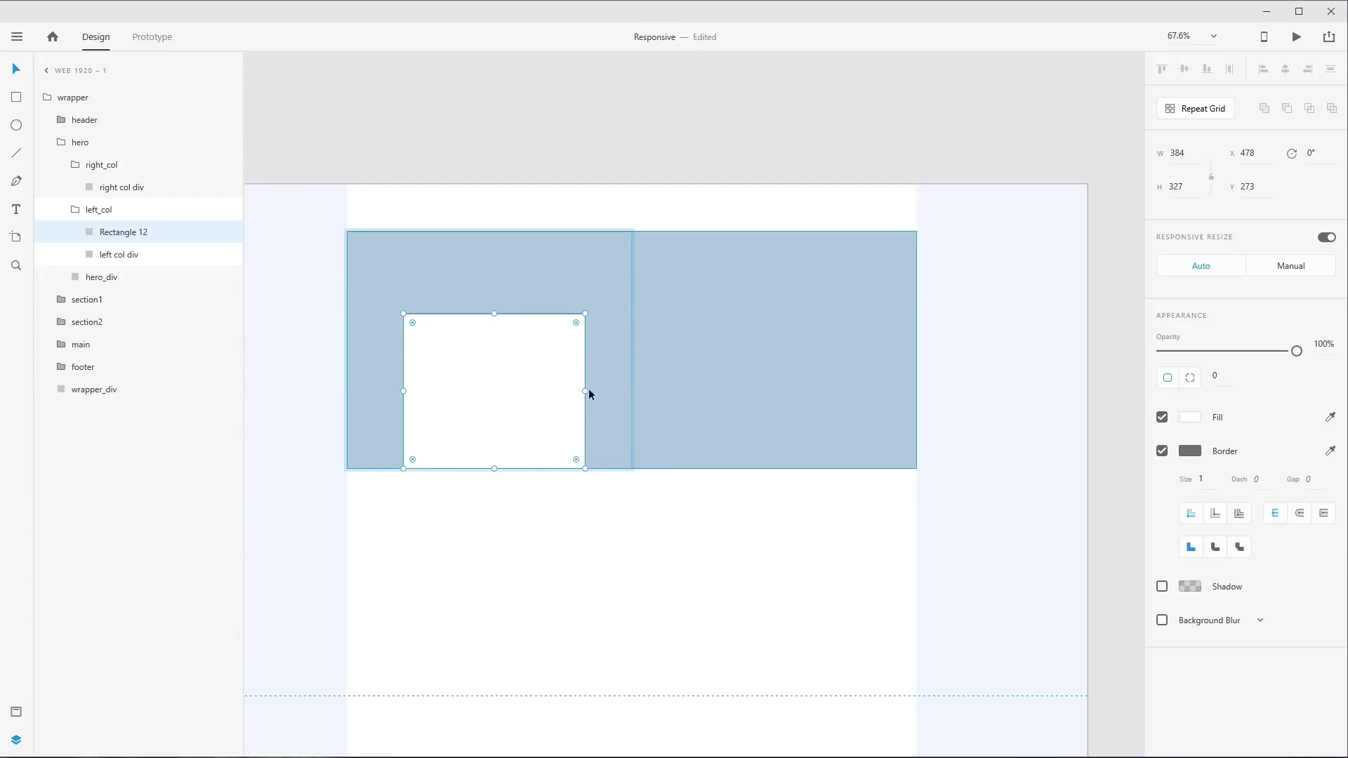
drag(476, 394, 479, 349)
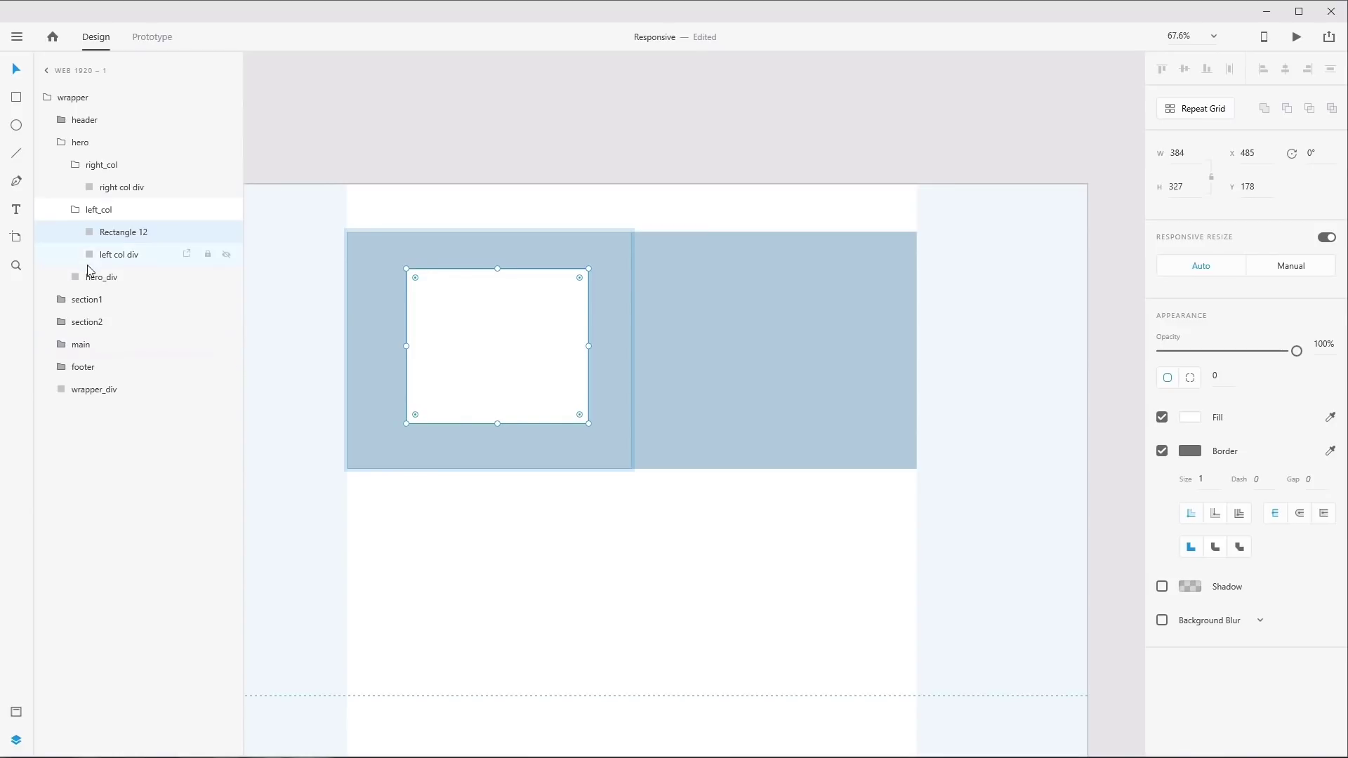
Centre the rectangle vertically and horizontally on left col div, and undo back to before the rectangle was drawn
click(107, 256)
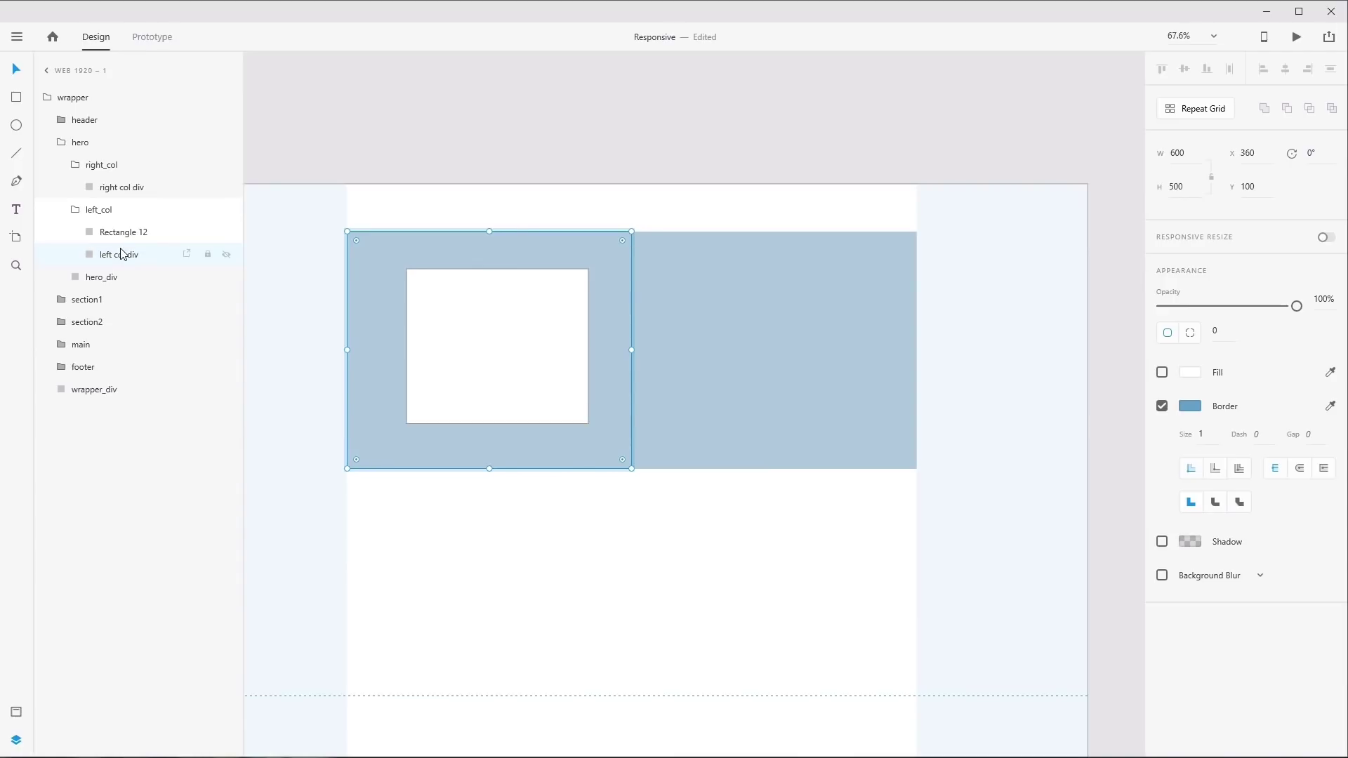
shift+click(128, 232)
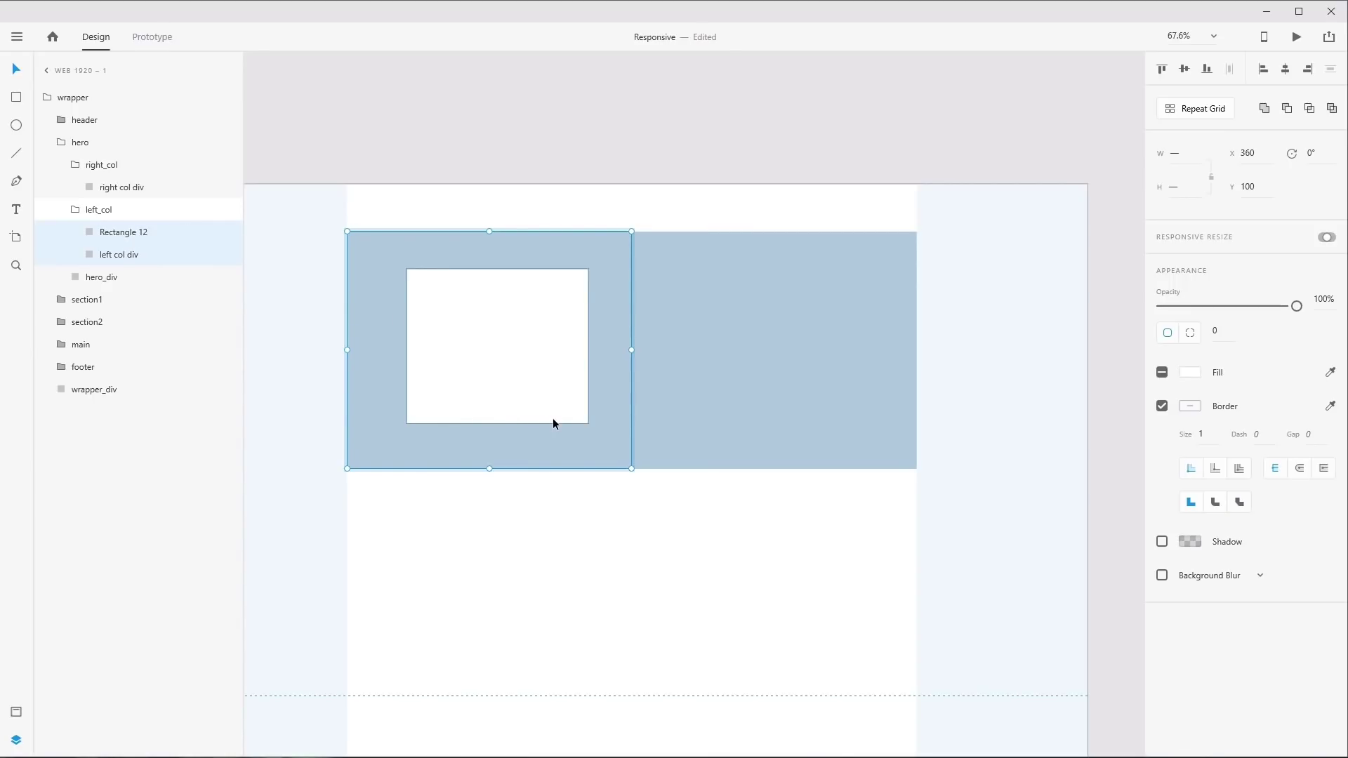
click(1185, 70)
click(1285, 69)
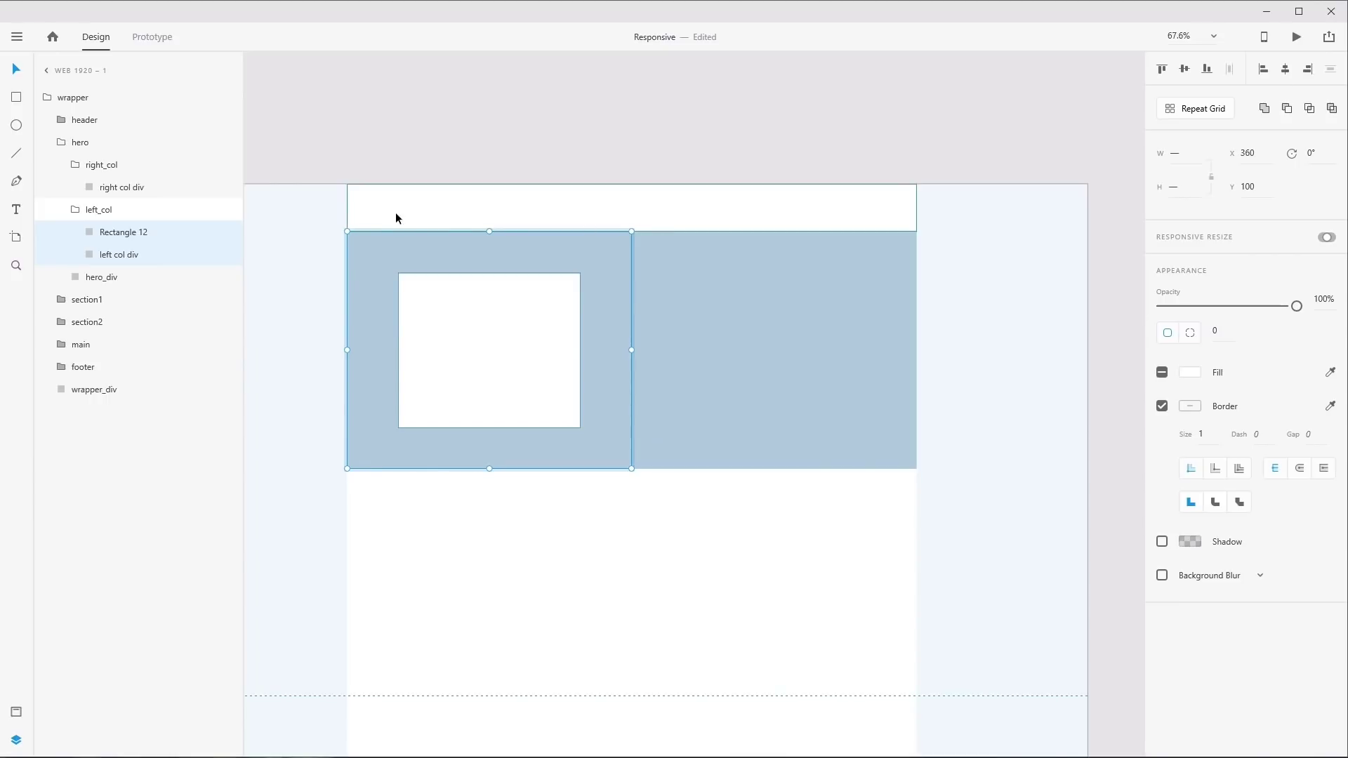
key(ctrl+z)
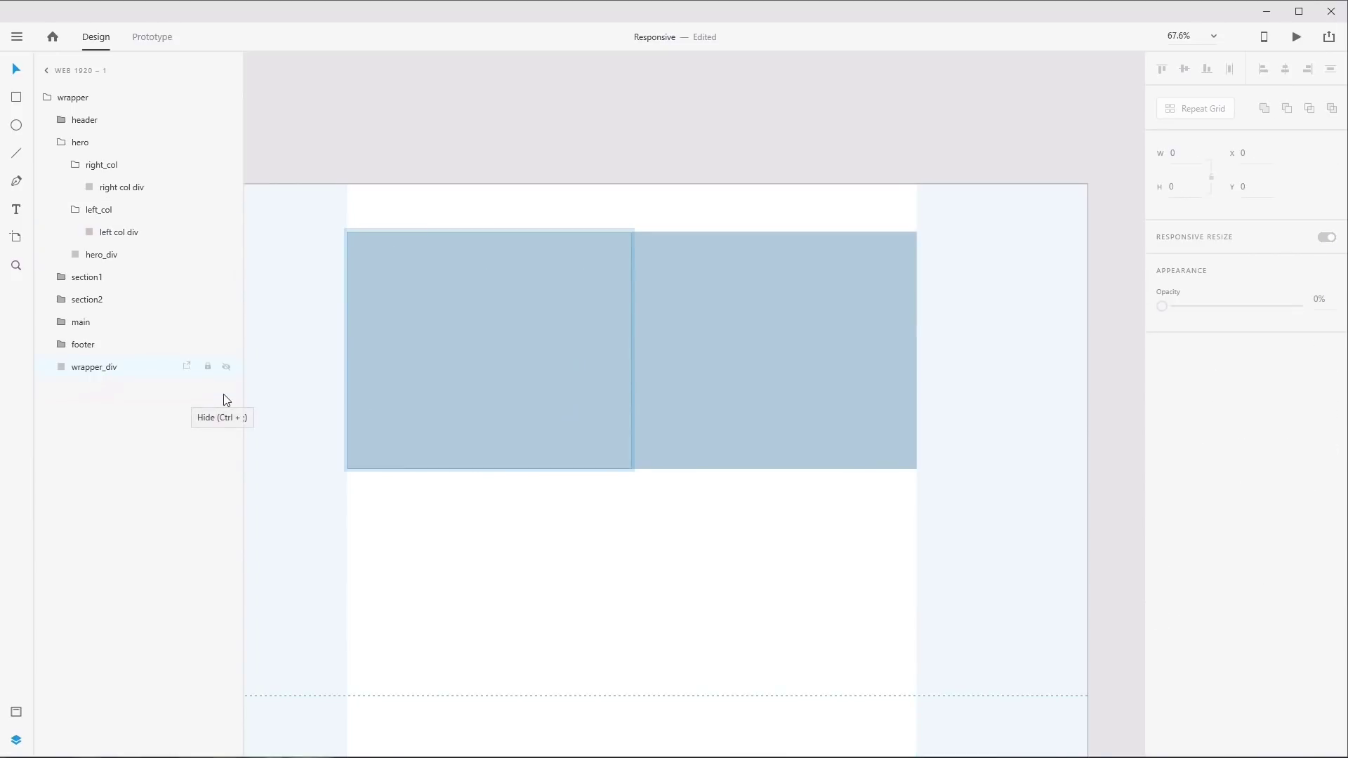
Expand the footer, main, section2 and section1 groups and examine section1's section_div on the artboard
click(60, 345)
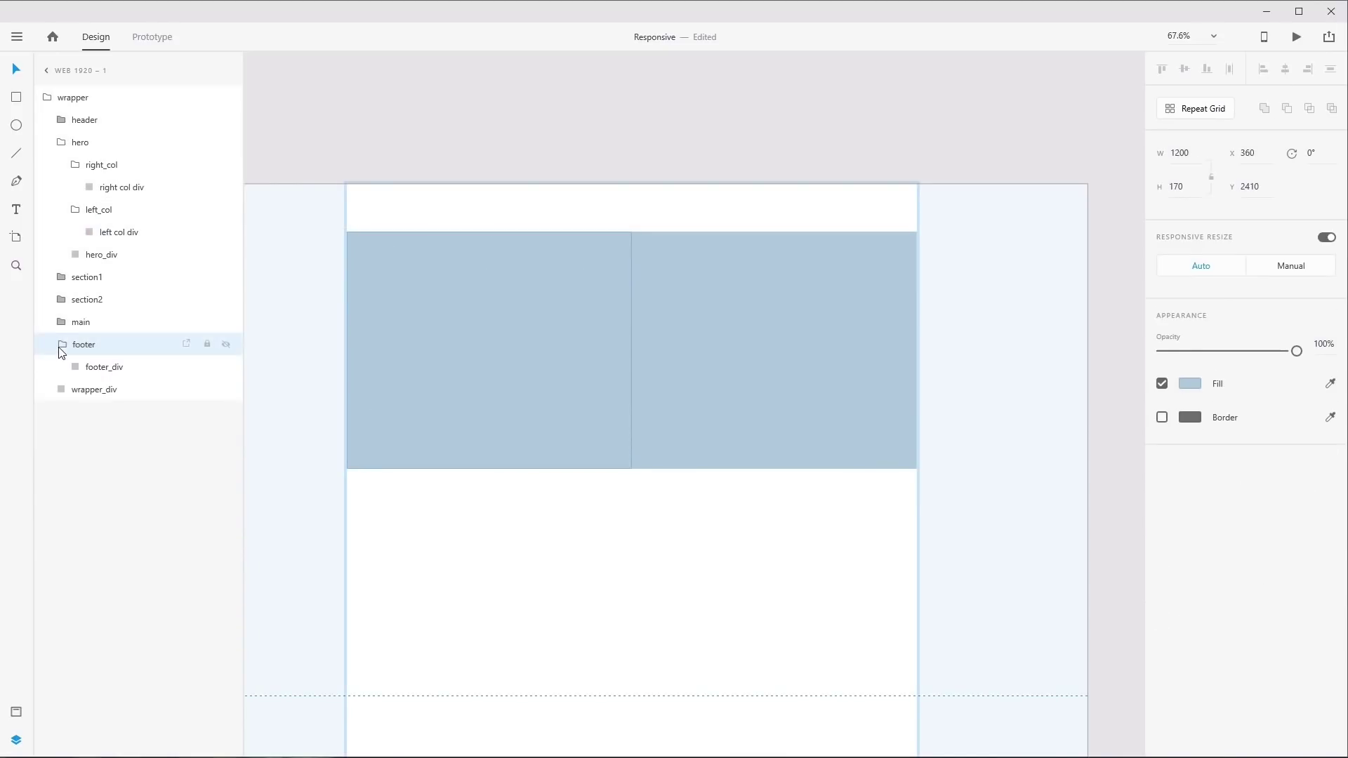
click(60, 321)
click(60, 299)
click(60, 276)
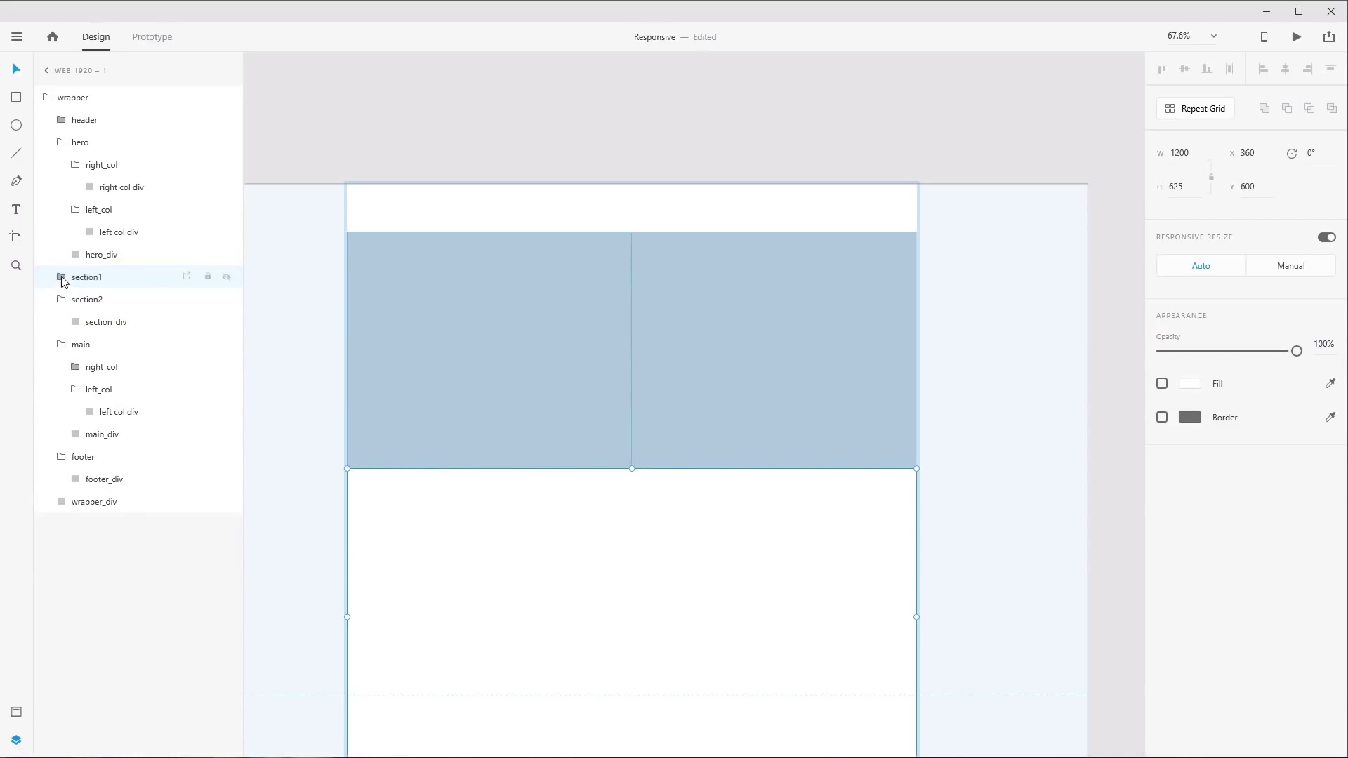
click(118, 300)
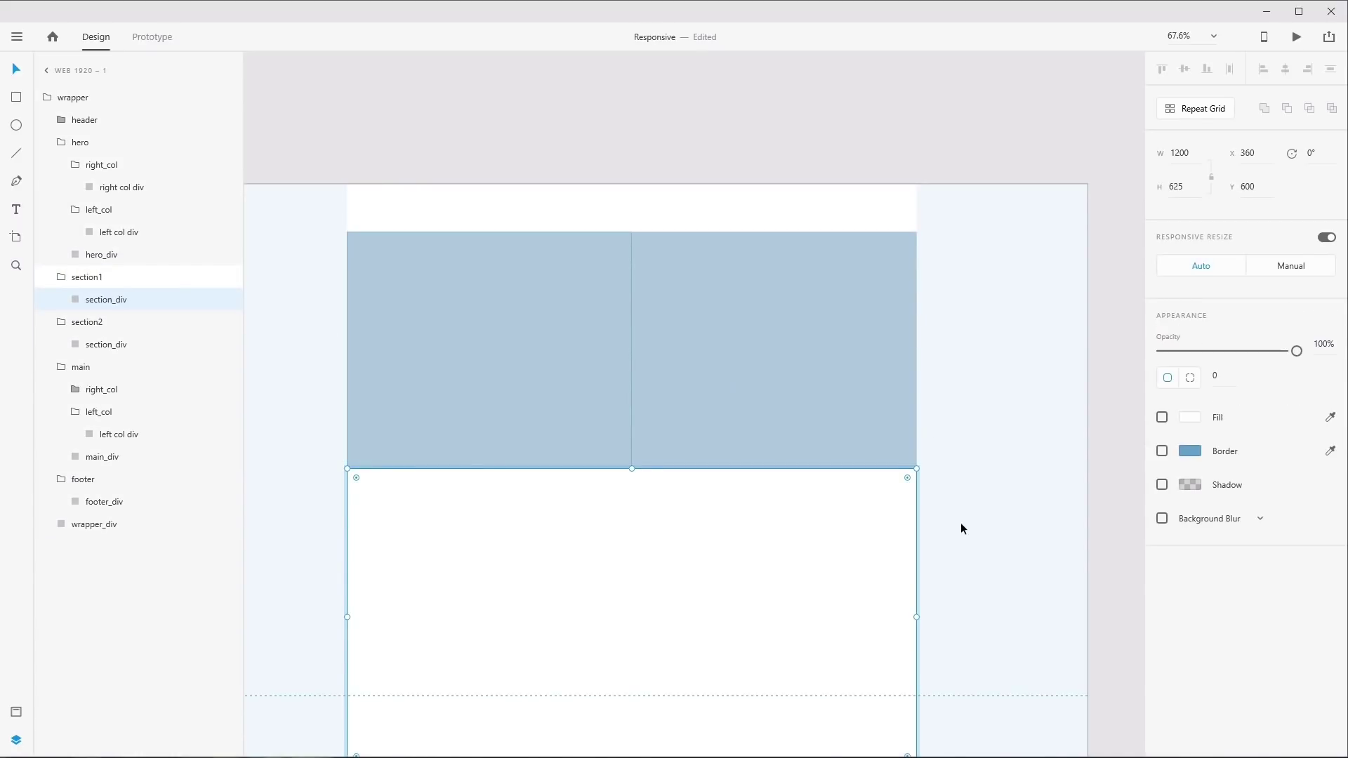
scroll(929, 546, down, 5)
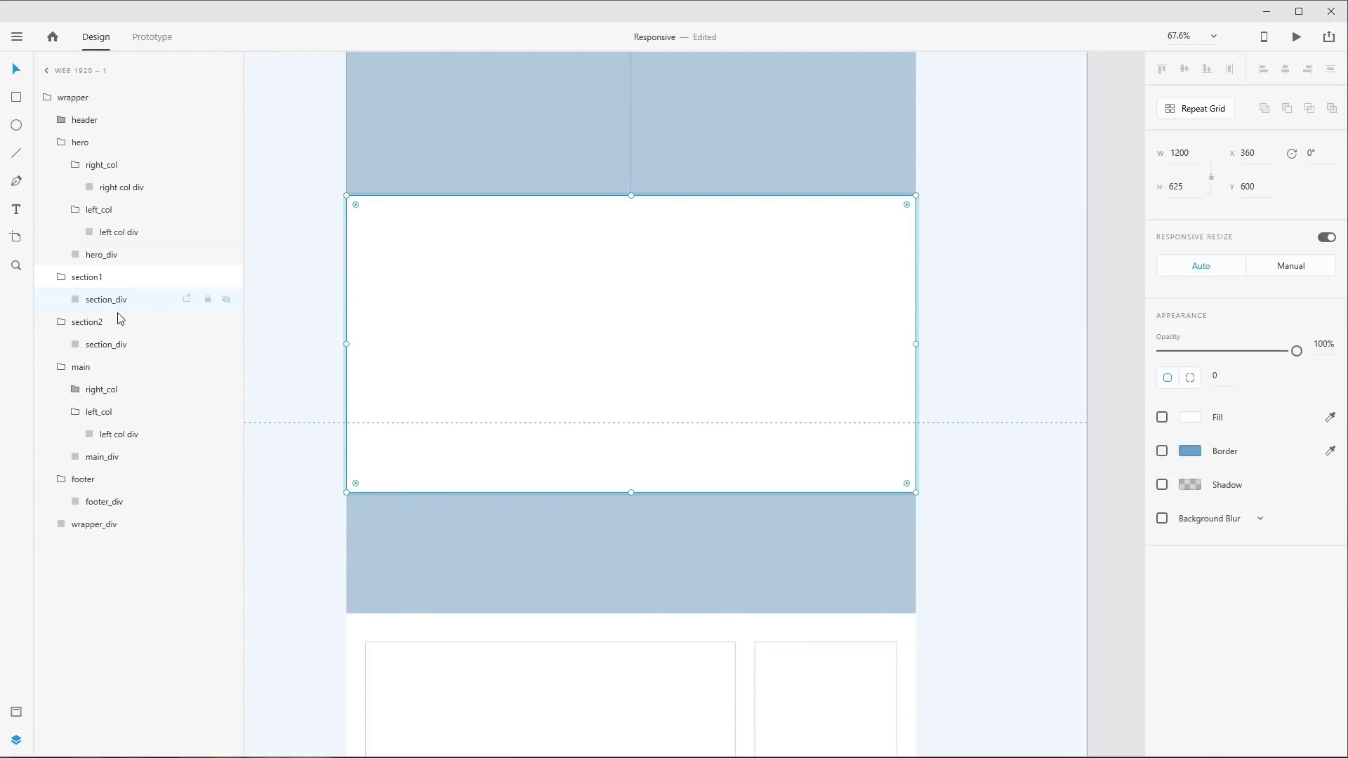
Inspect the background divs of section2, the main section's columns, the footer and the main section itself
click(104, 346)
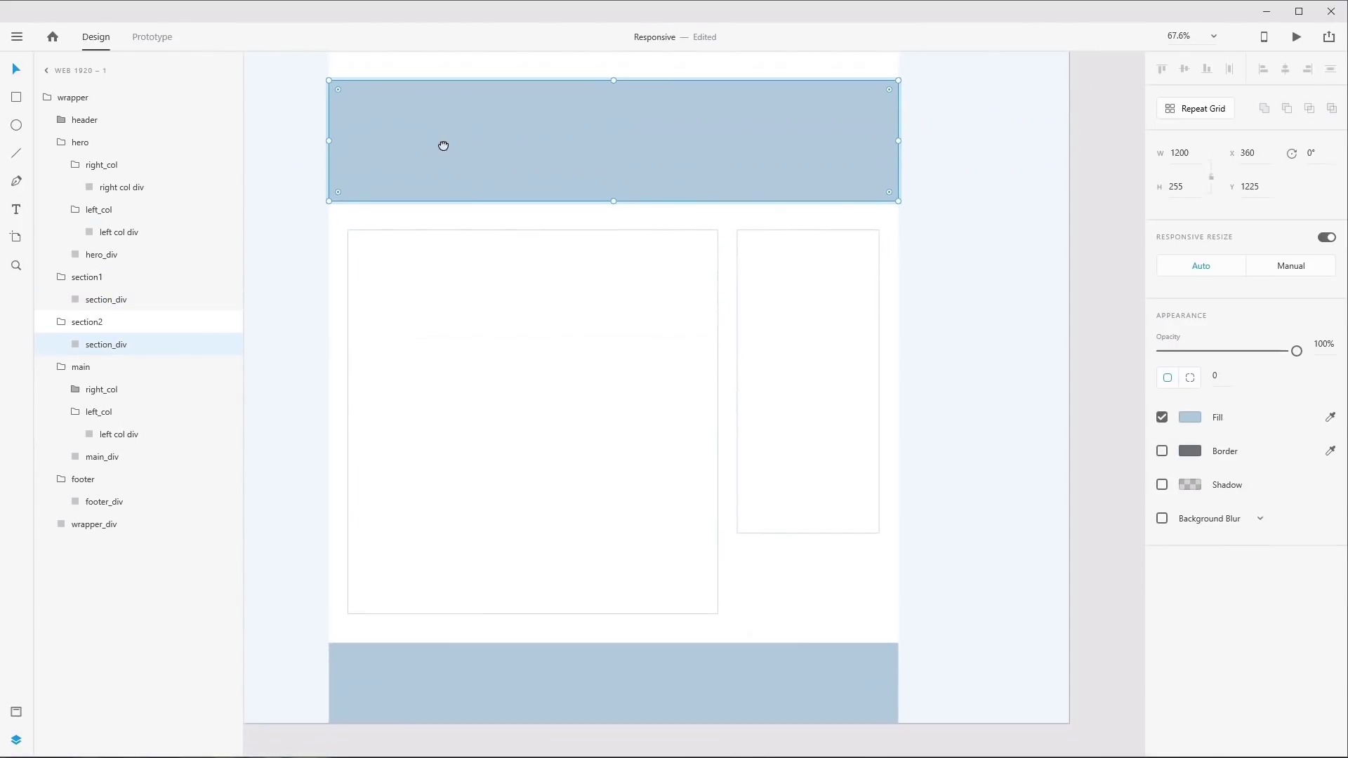
click(76, 389)
click(102, 413)
click(127, 457)
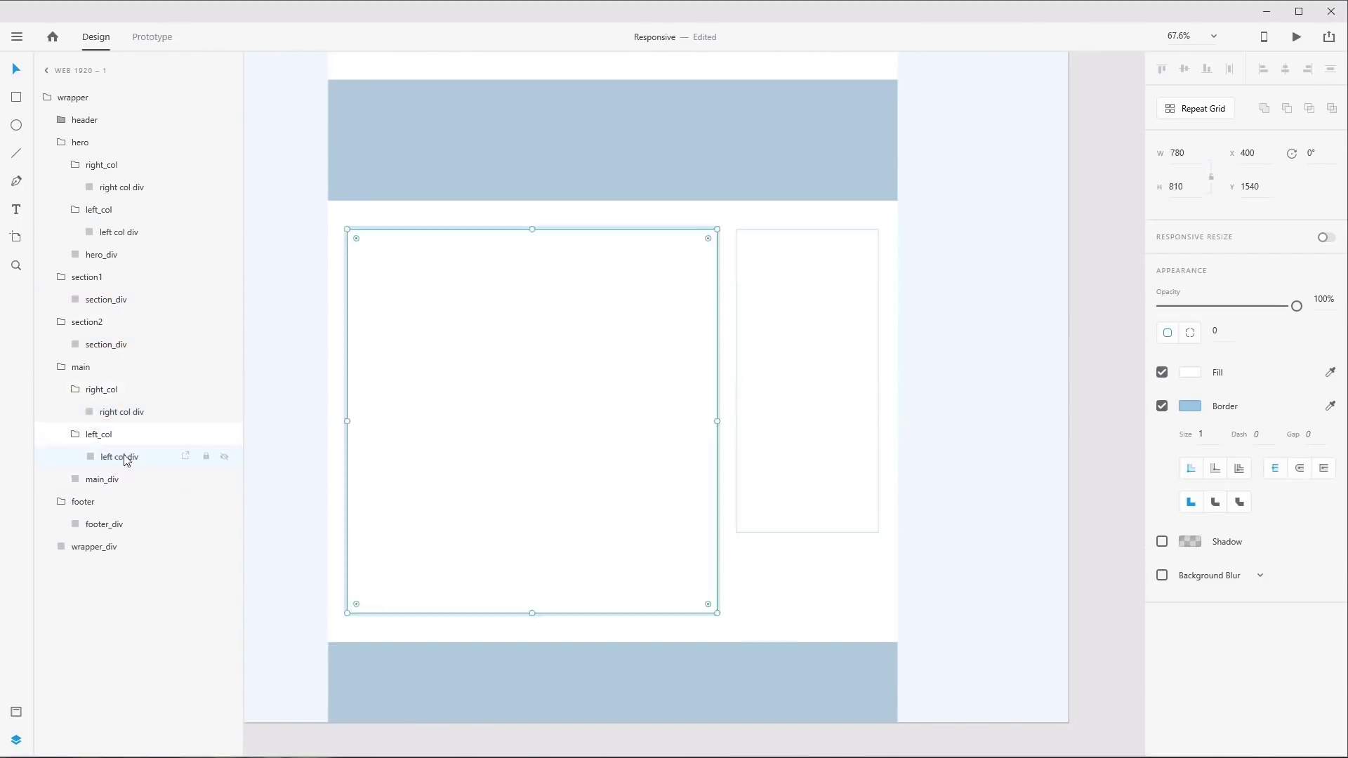
click(84, 525)
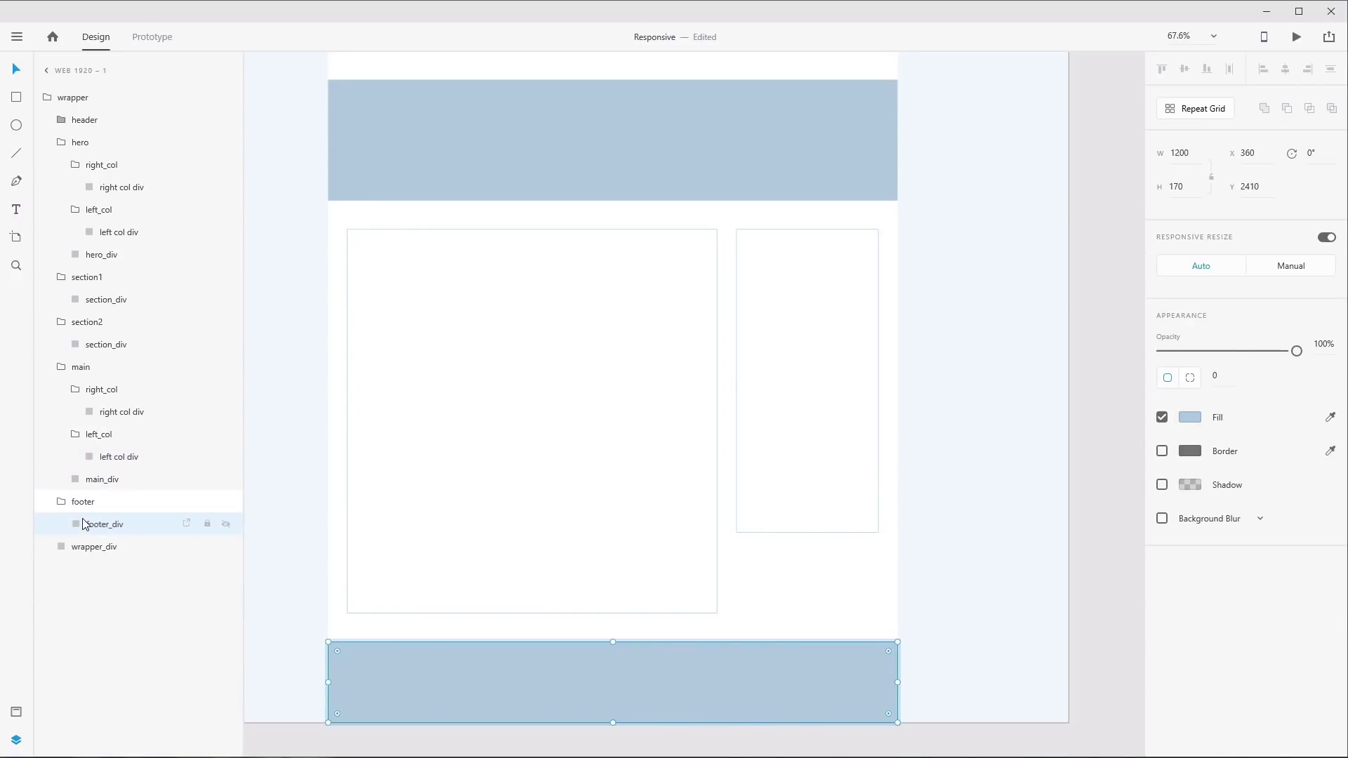
click(103, 479)
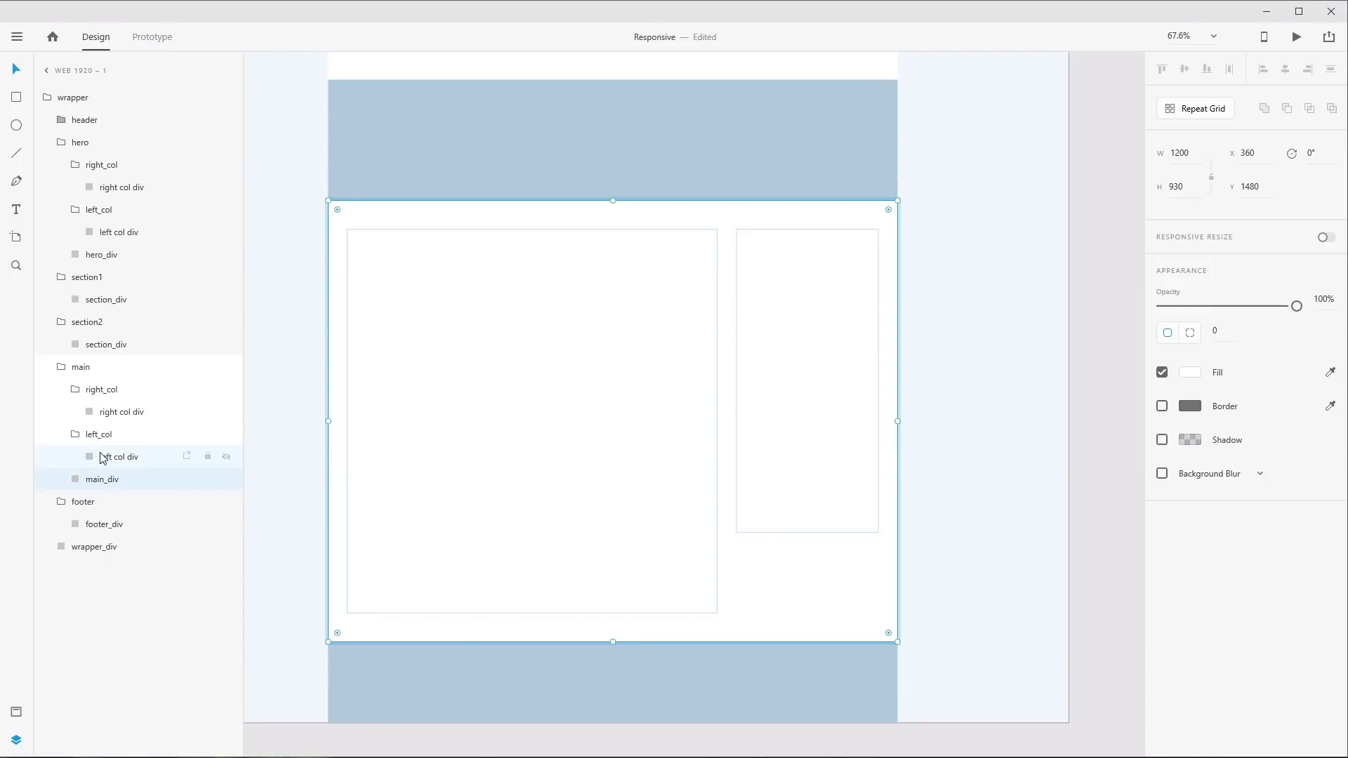
click(101, 457)
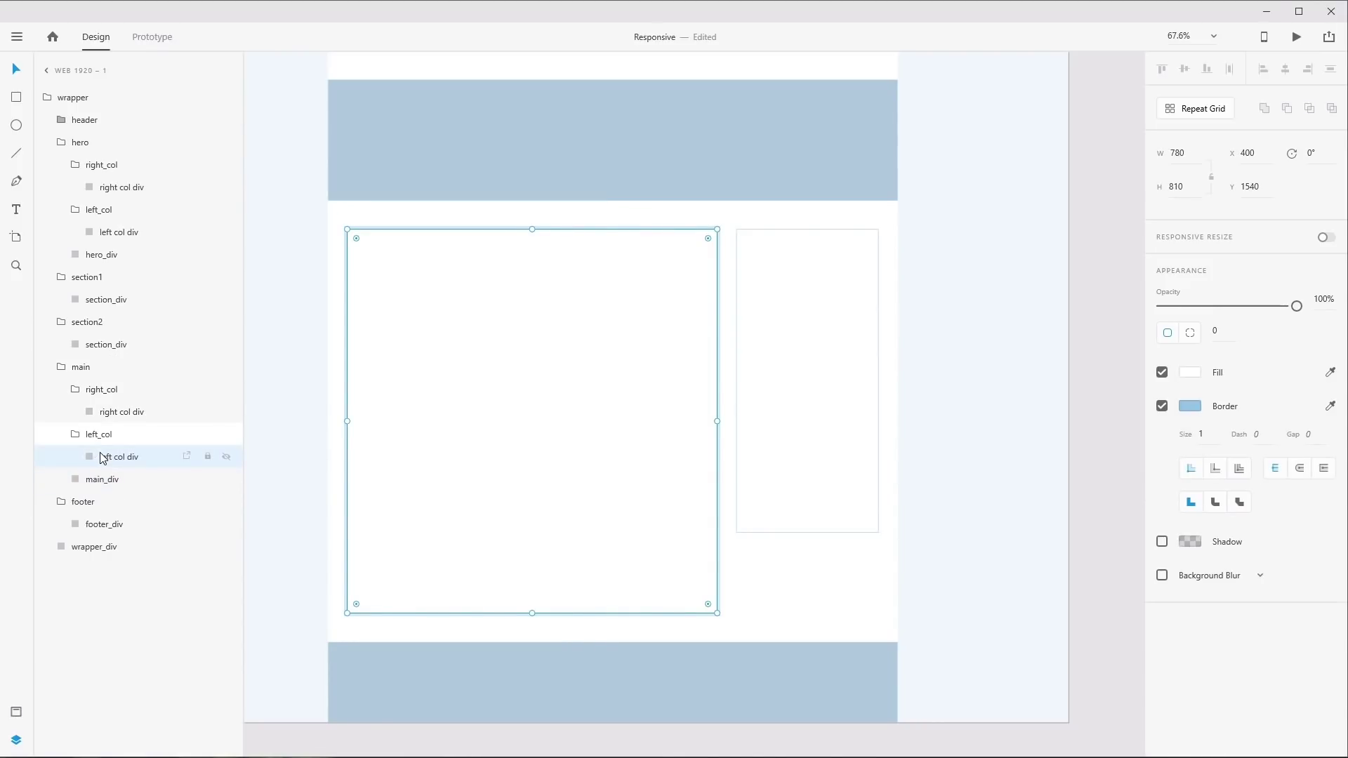
Collapse the footer, main, section2, section1 and hero groups along with the columns nested in main and hero
click(61, 502)
click(73, 435)
click(76, 389)
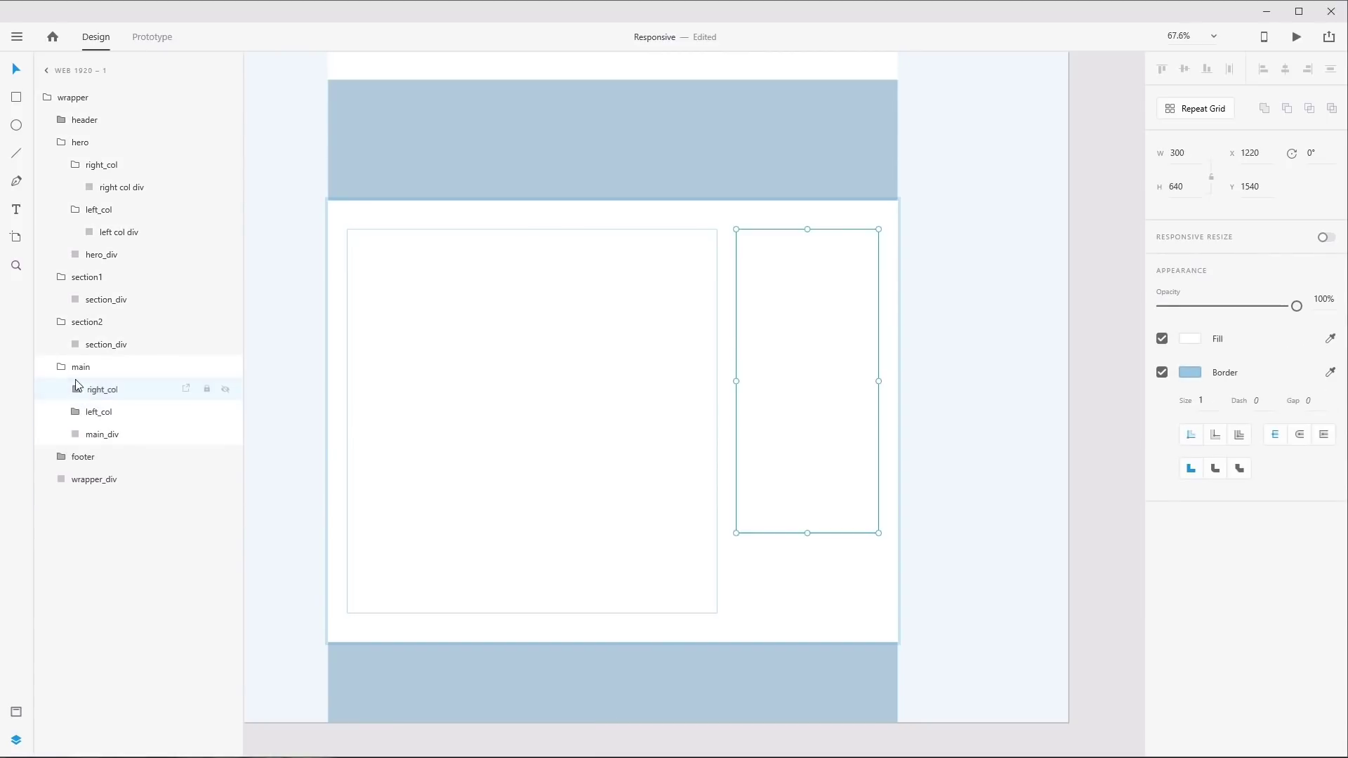
click(61, 366)
click(61, 321)
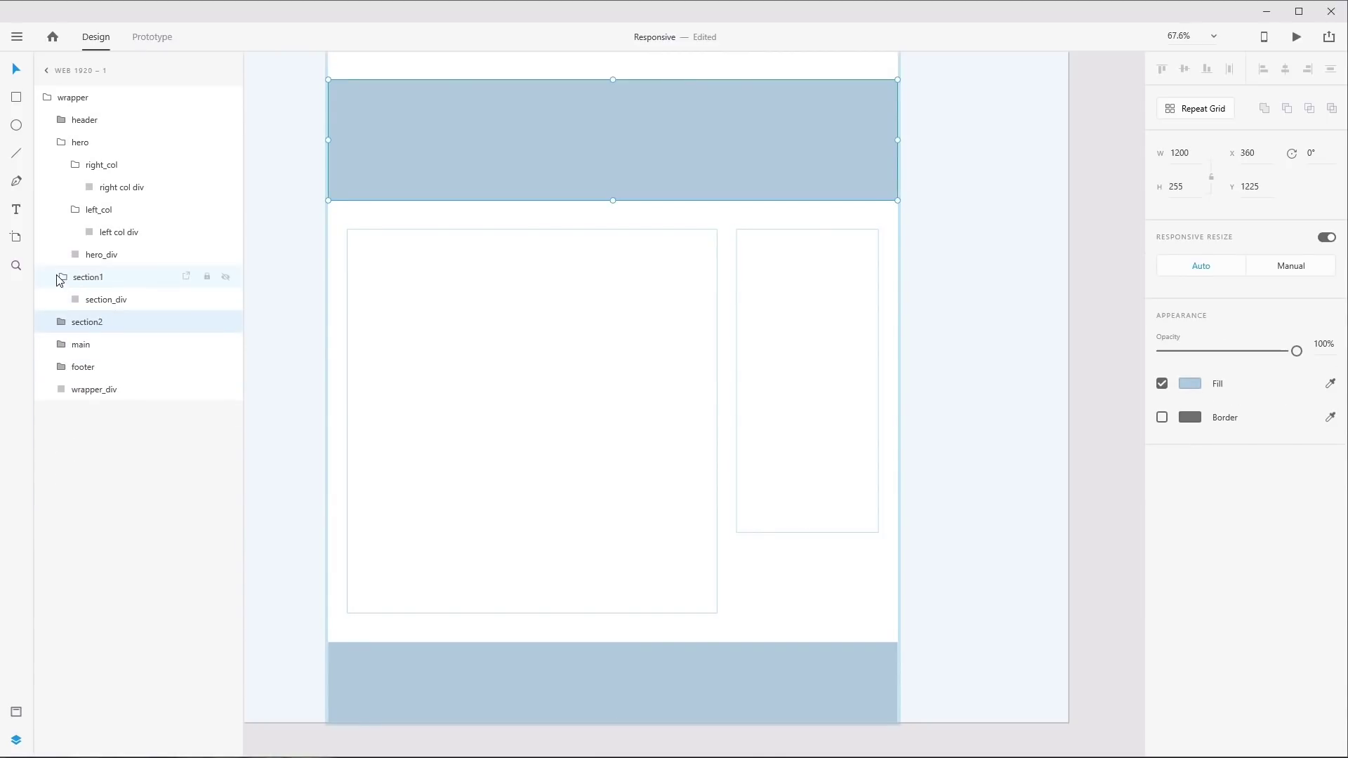
click(61, 277)
click(76, 210)
click(75, 164)
click(61, 142)
Return to the top of the artboard and compare the header and hero groups by selecting each
scroll(1011, 267, up, 8)
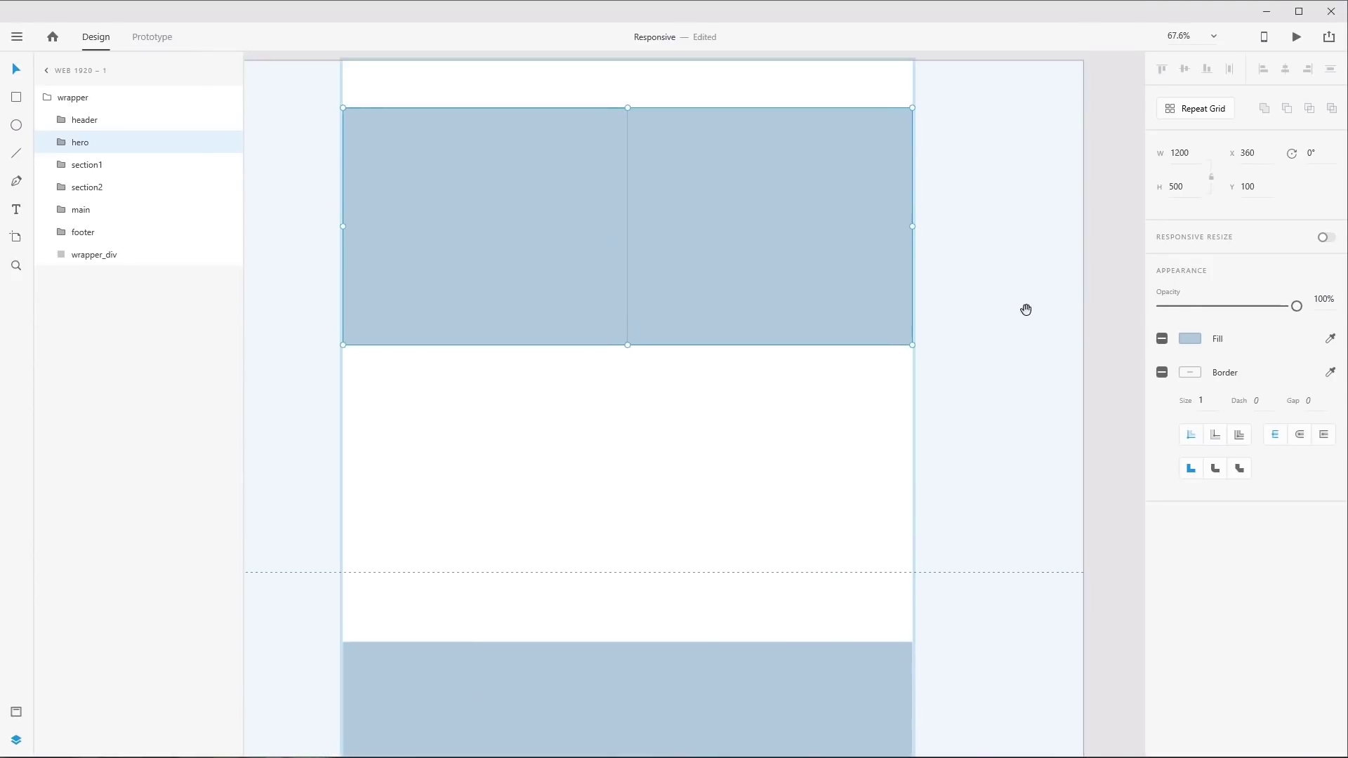
scroll(1026, 310, up, 3)
scroll(1037, 280, down, 2)
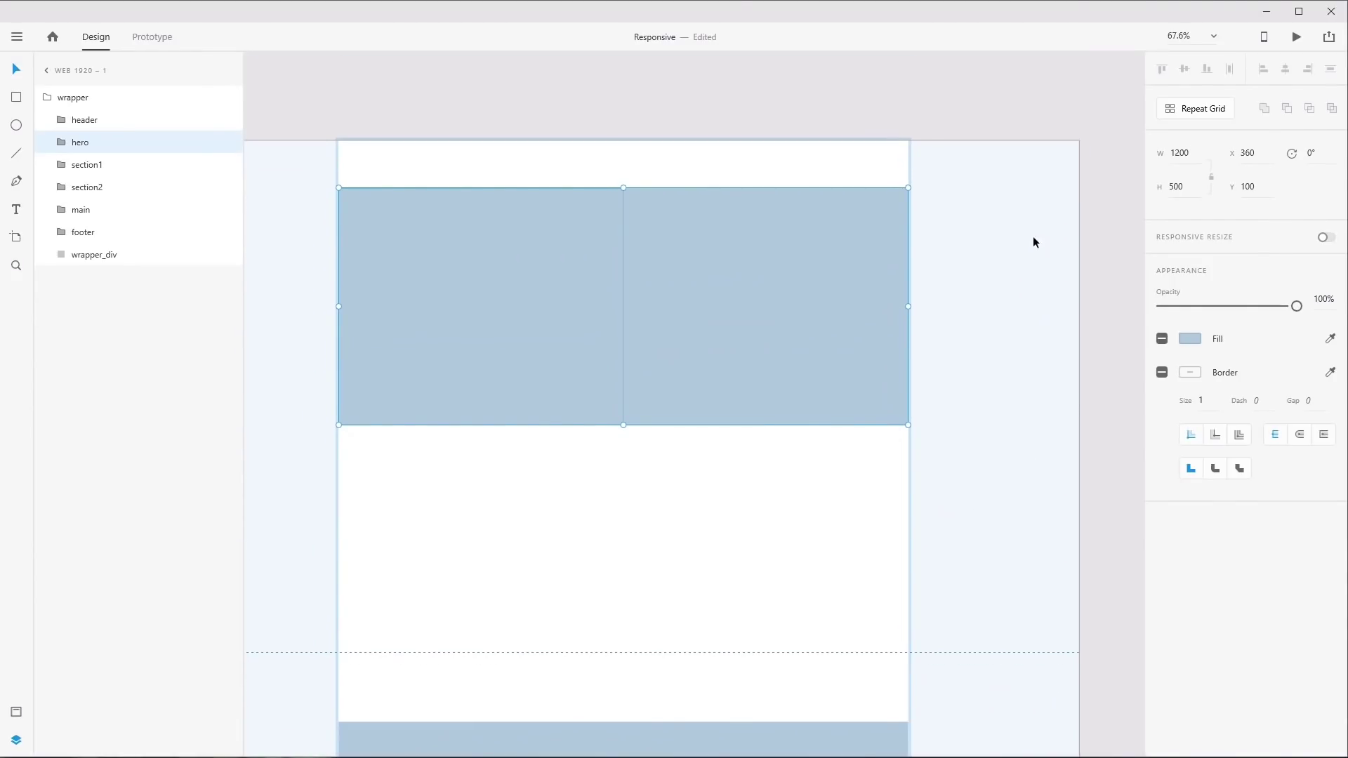
click(78, 121)
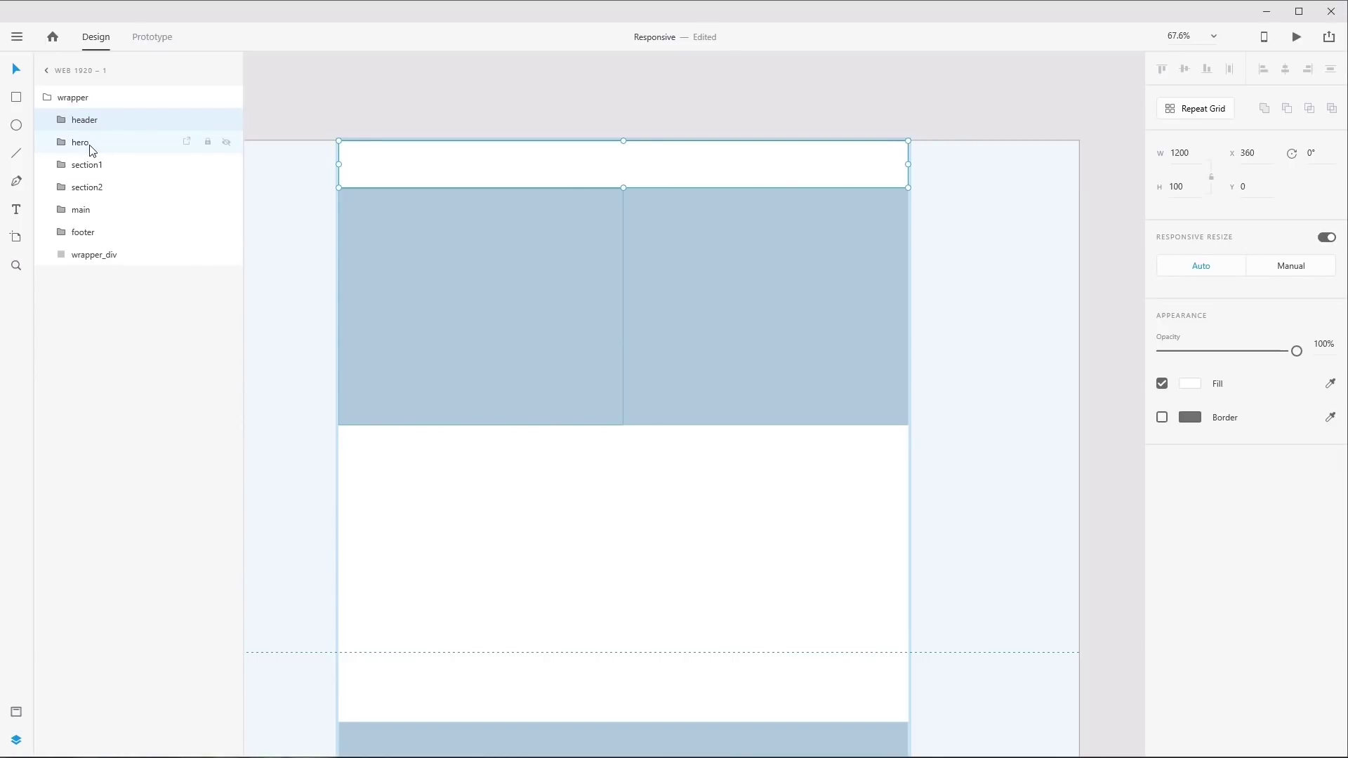
click(90, 147)
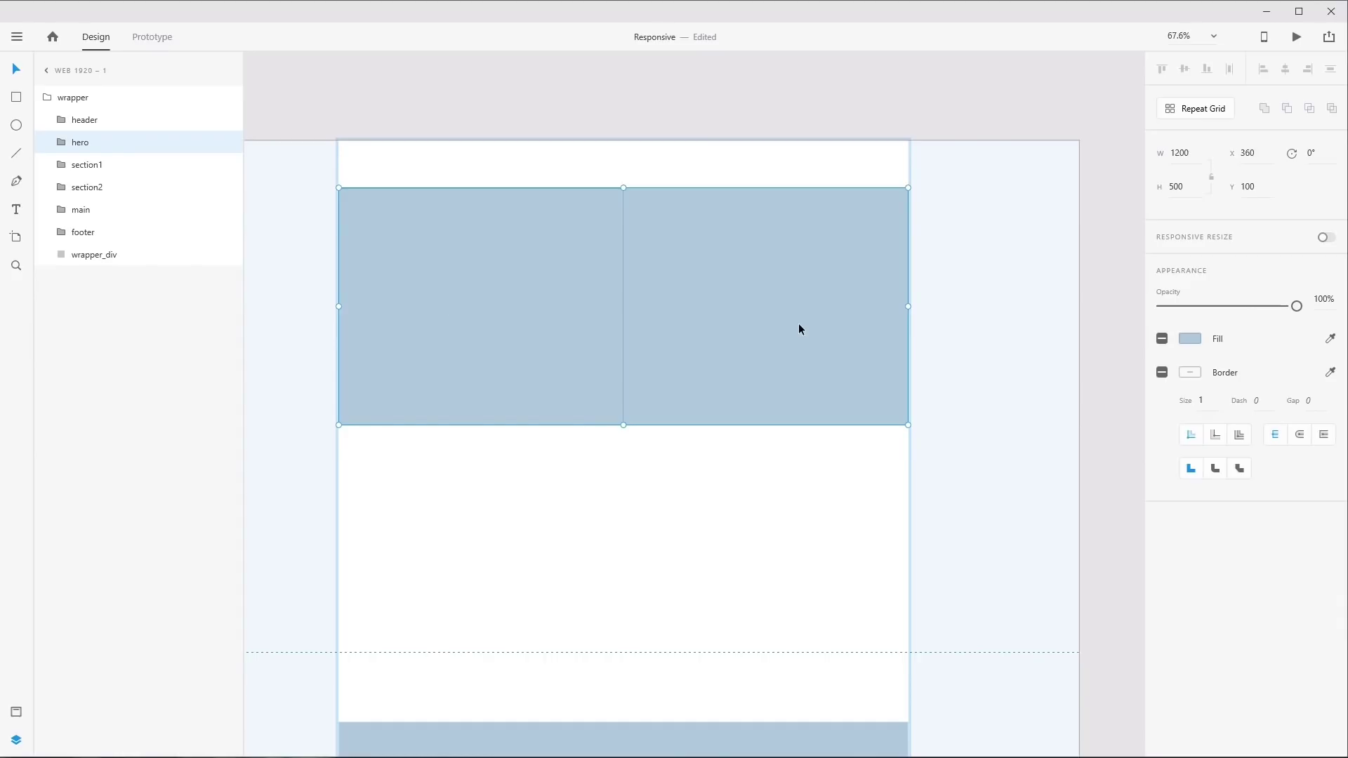
Inspect the section1, section2, main and footer groups by selecting each one in turn
scroll(798, 325, down, 5)
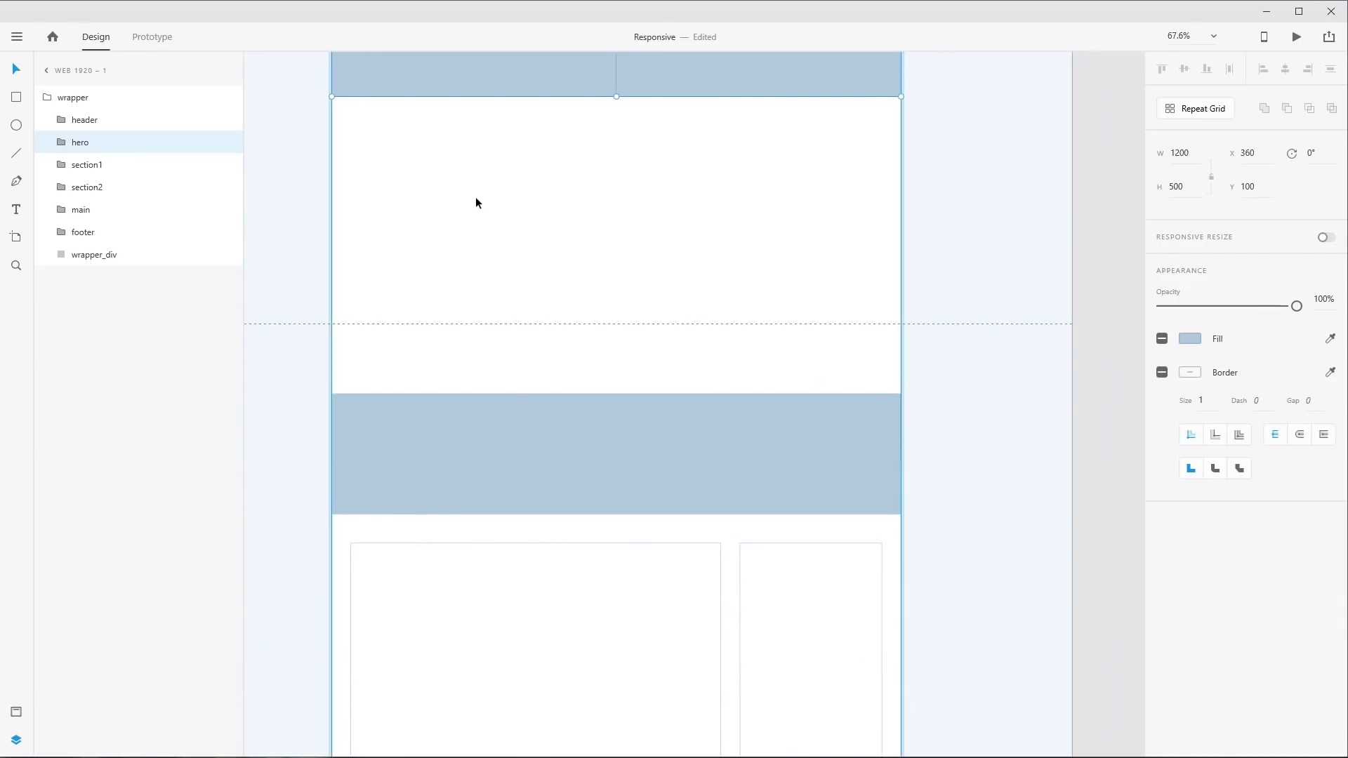
click(97, 169)
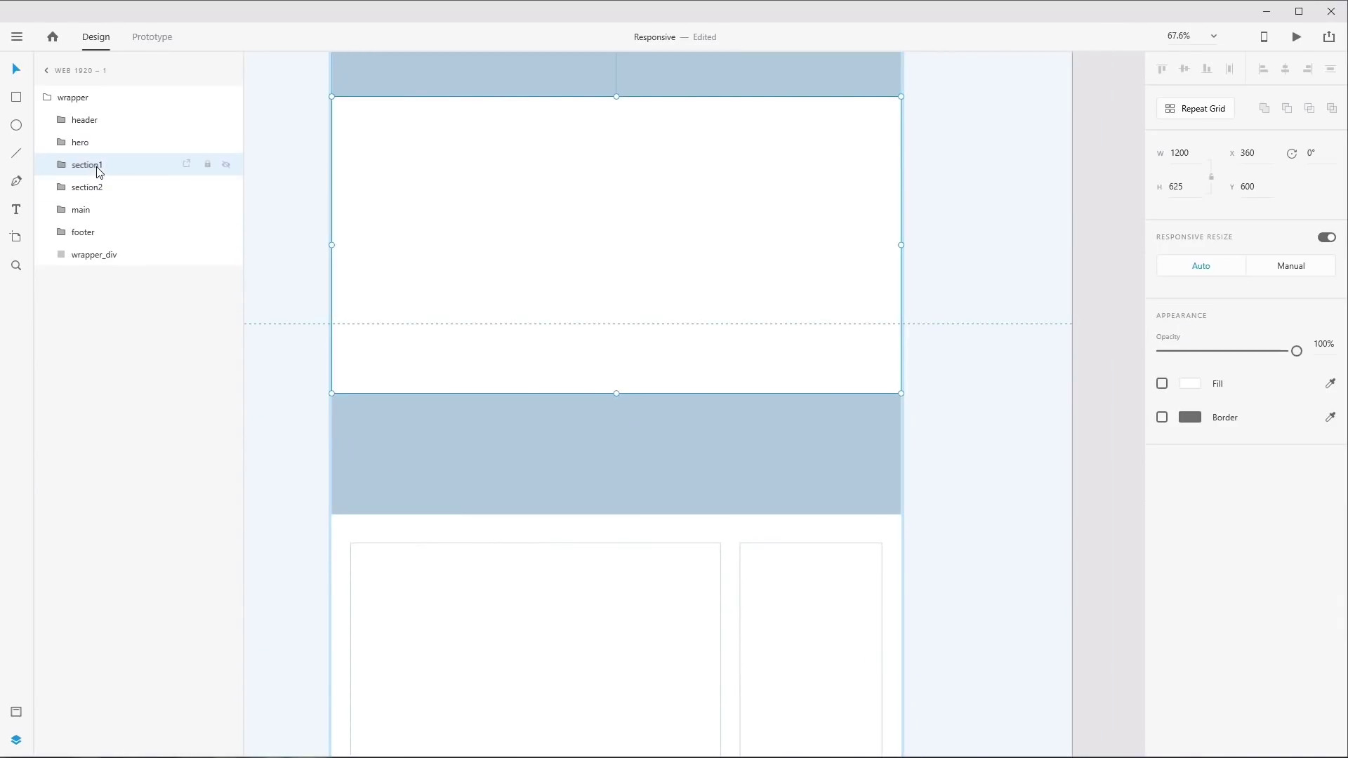
click(79, 191)
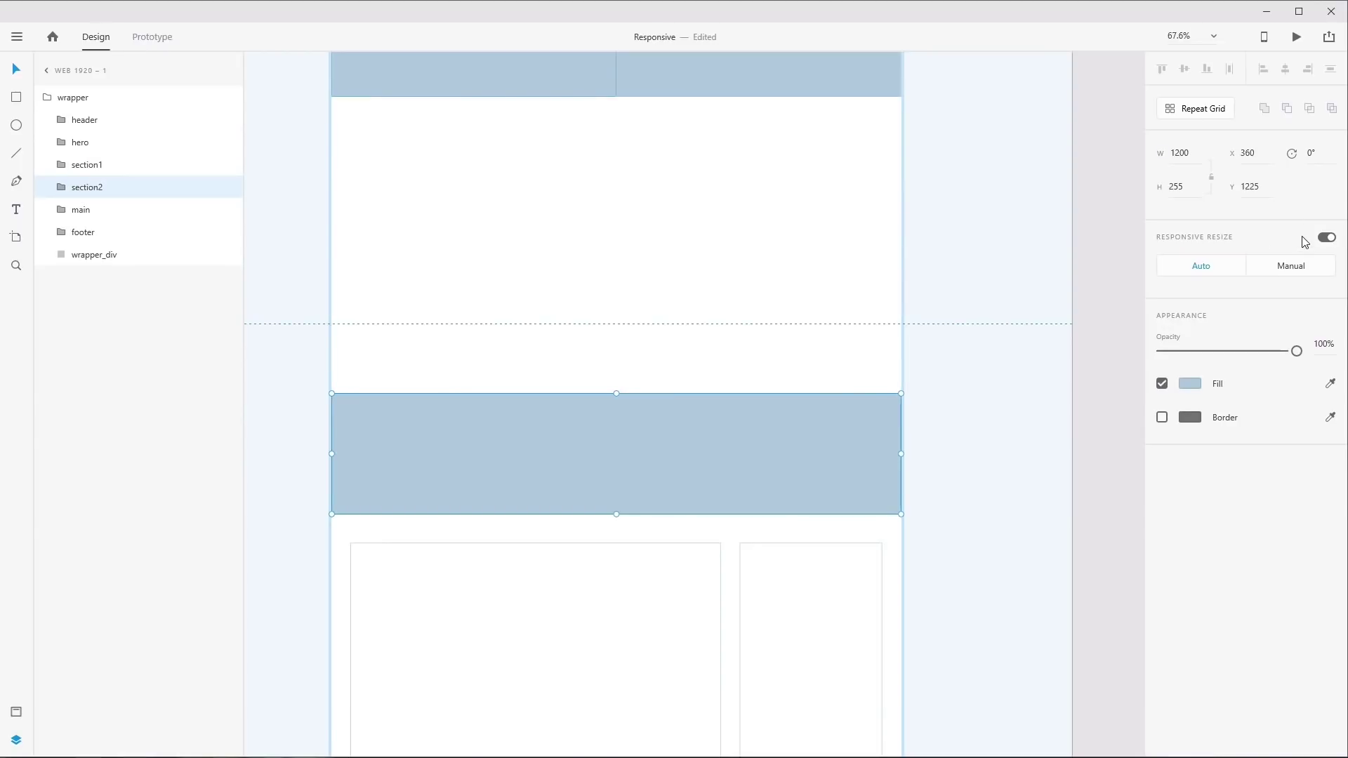
drag(993, 550, 1004, 244)
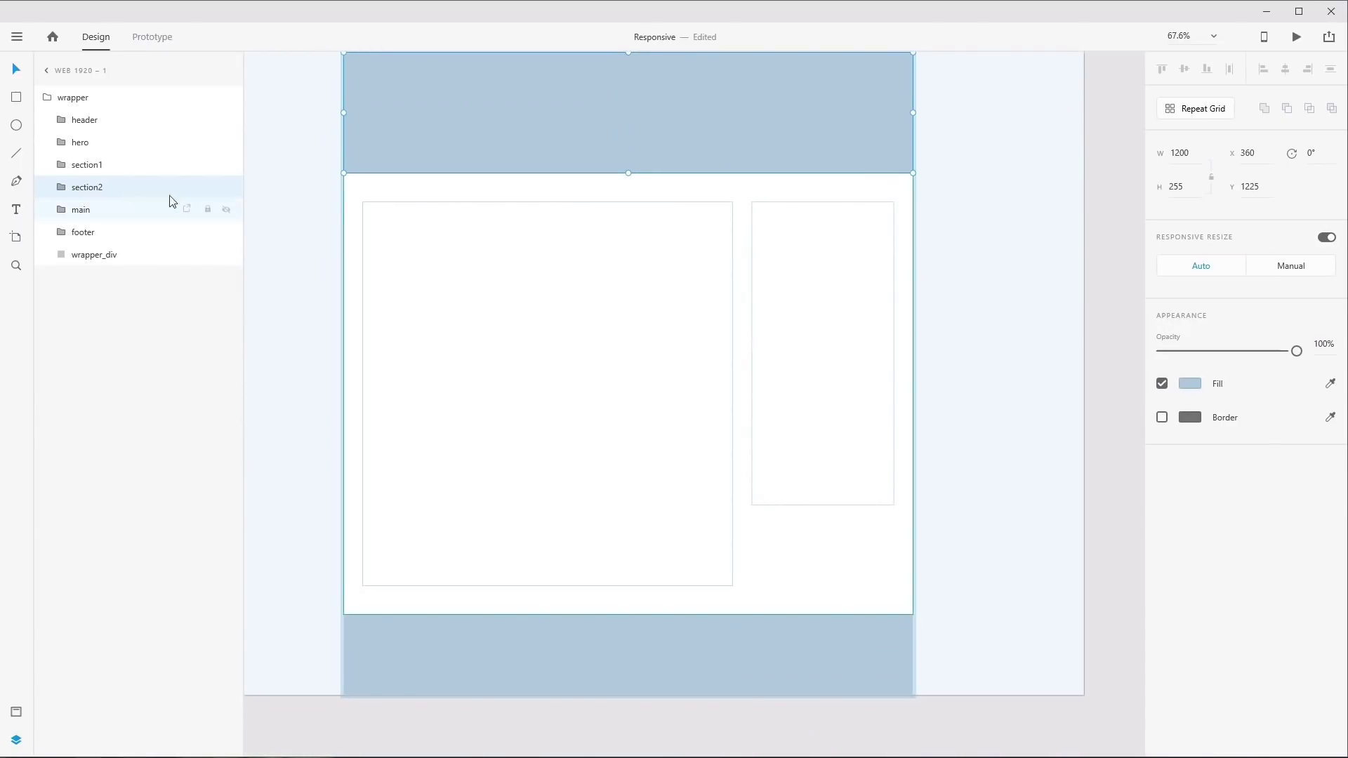
click(79, 209)
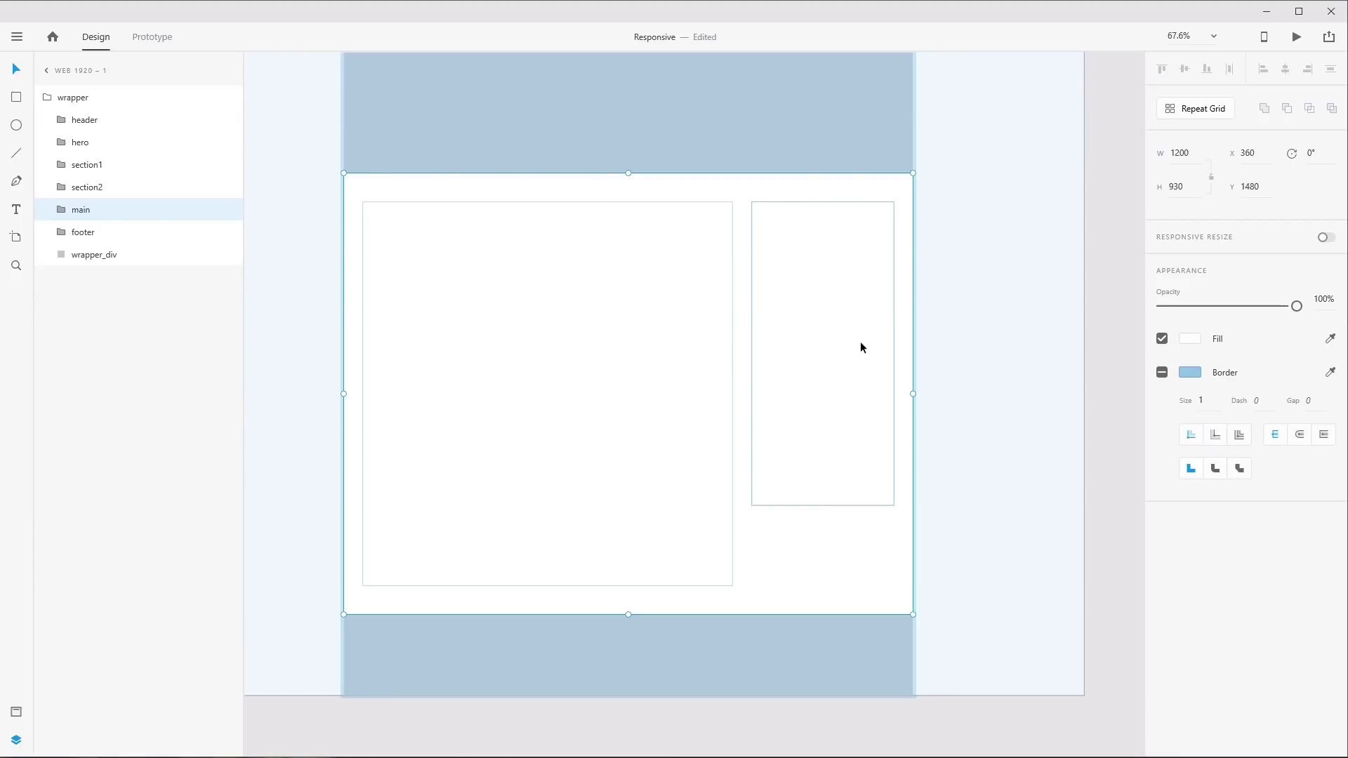
click(82, 232)
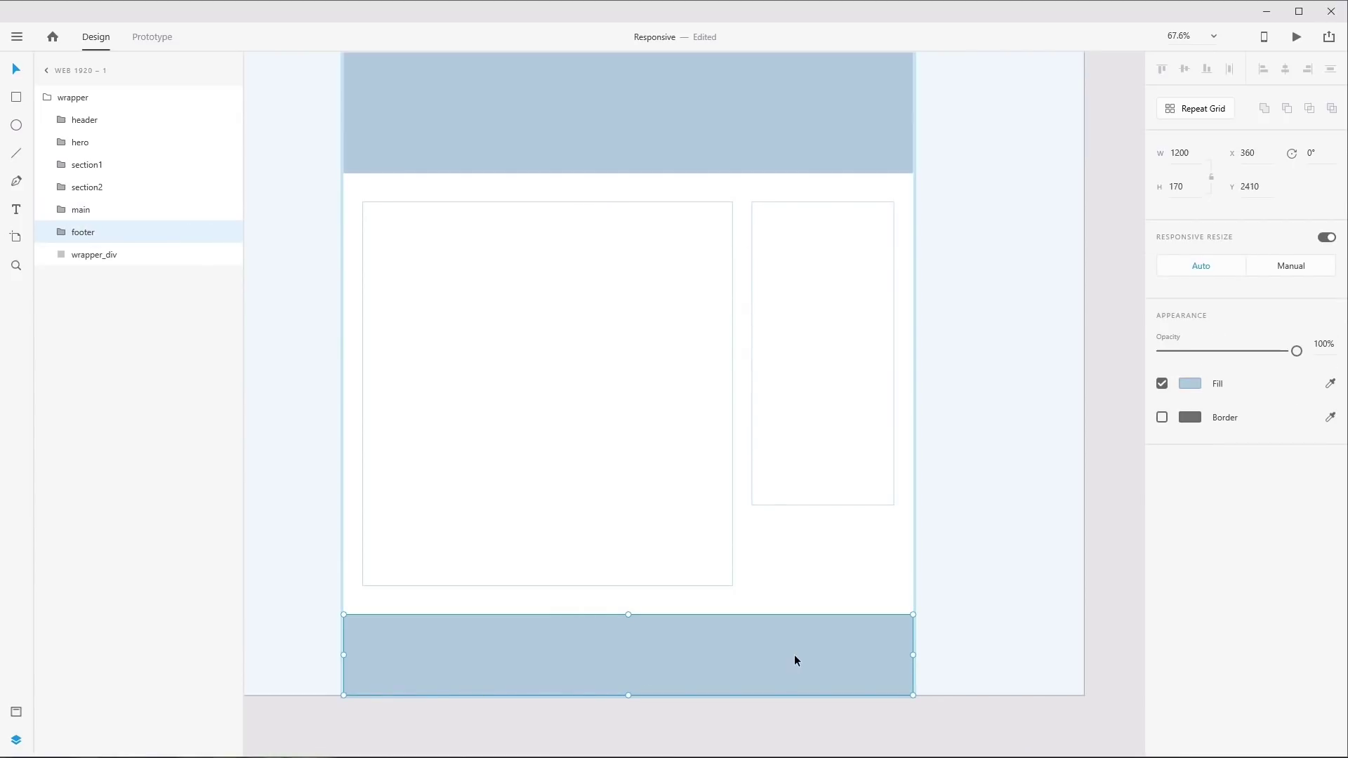
Collapse the wrapper group and test its responsive resizing by narrowing it and widening it back to 1200
ctrl+scroll(901, 285, down, 3)
drag(962, 208, 798, 529)
ctrl+scroll(786, 478, down, 1)
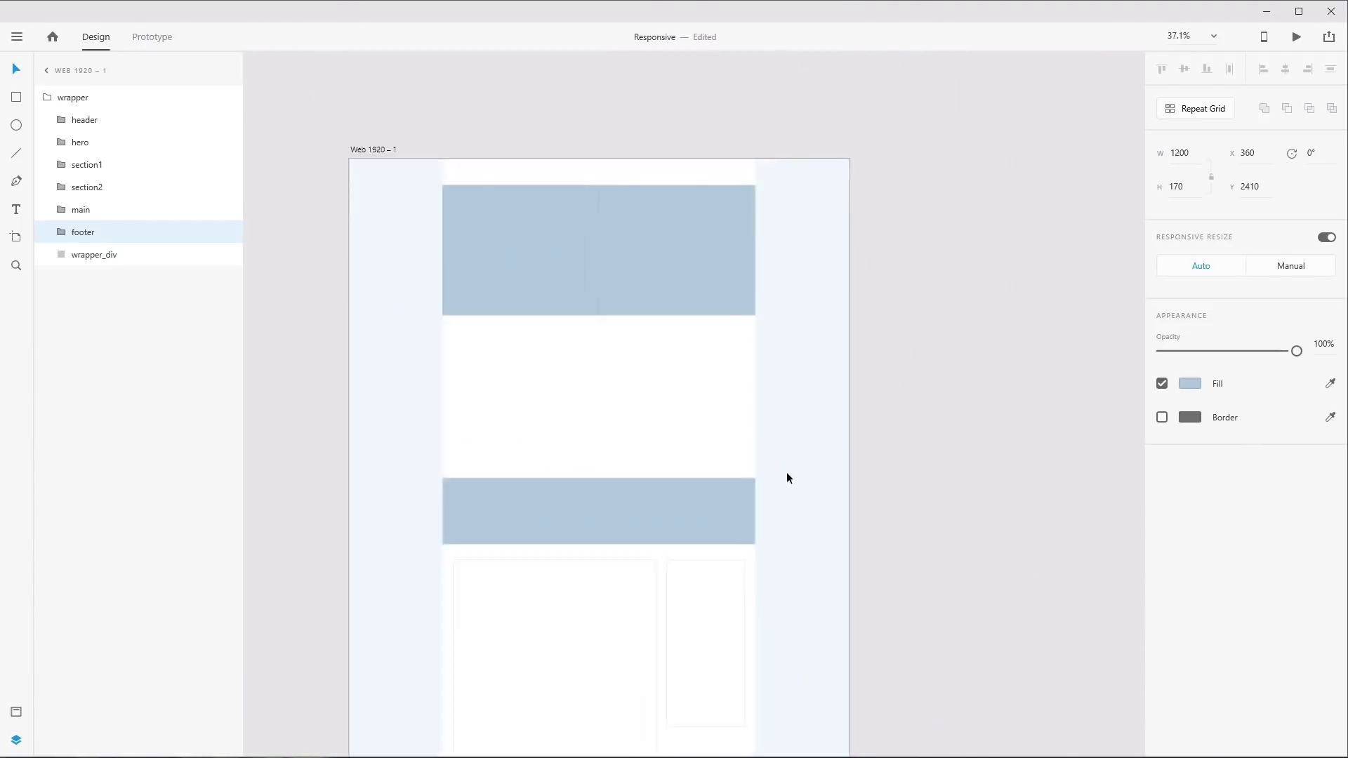
ctrl+scroll(786, 478, down, 1)
click(73, 98)
click(47, 97)
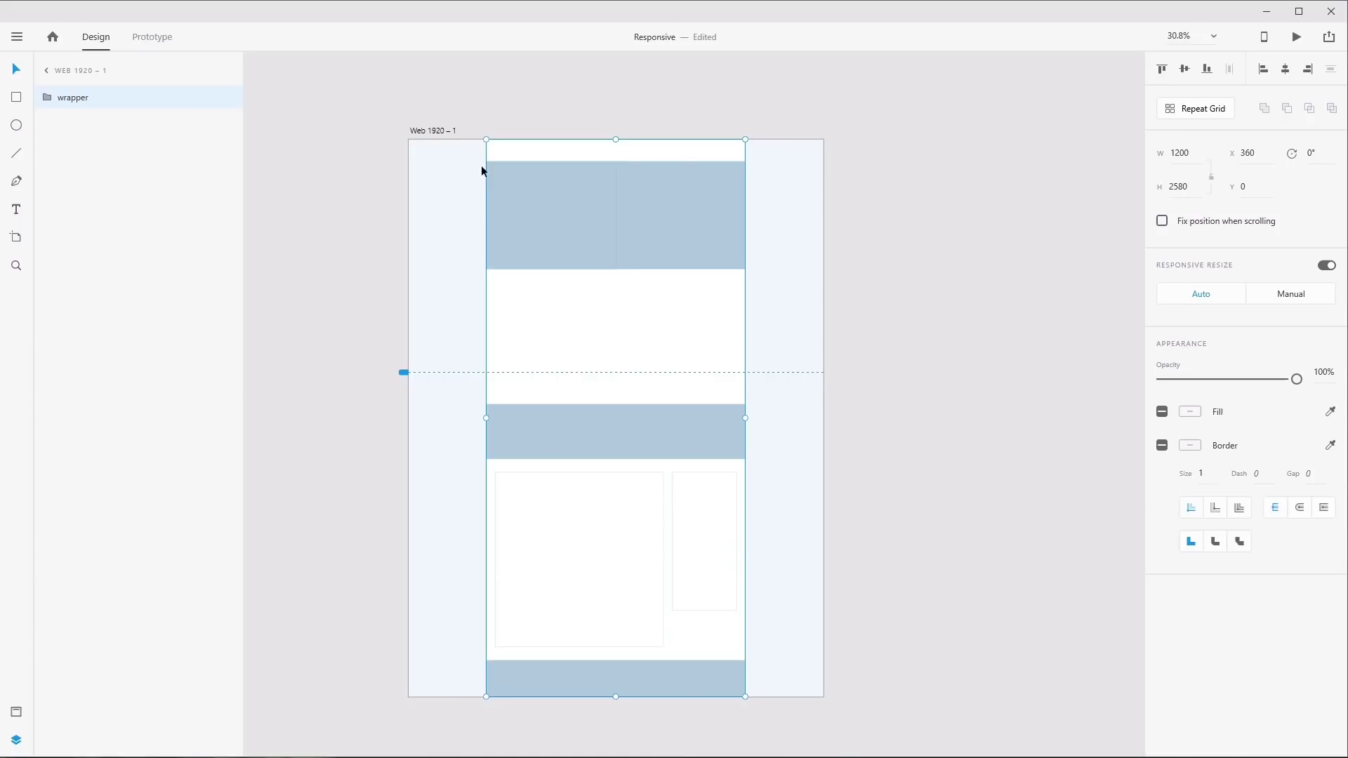
drag(745, 417, 721, 452)
drag(650, 451, 745, 463)
Try a border on header_div at the top of the artboard and clear the selection
scroll(626, 224, up, 5)
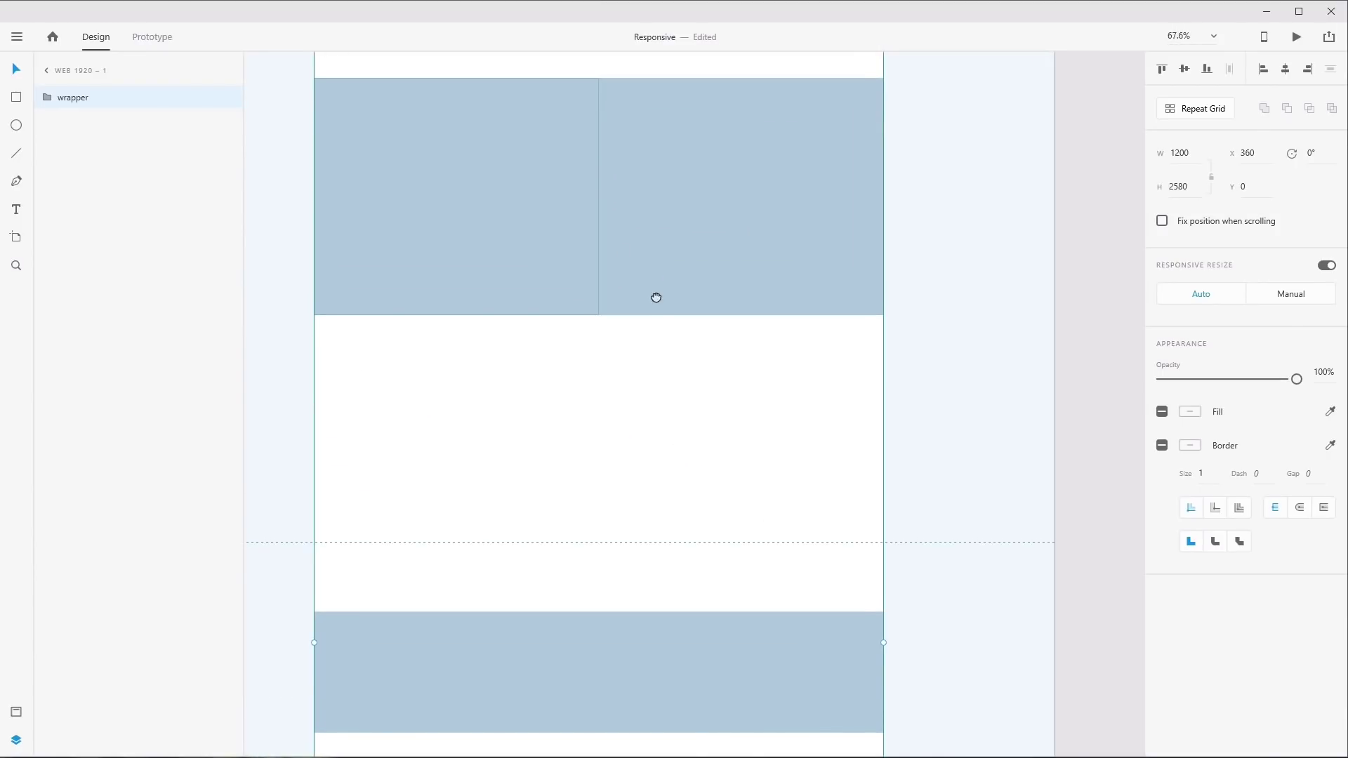
drag(656, 298, 676, 566)
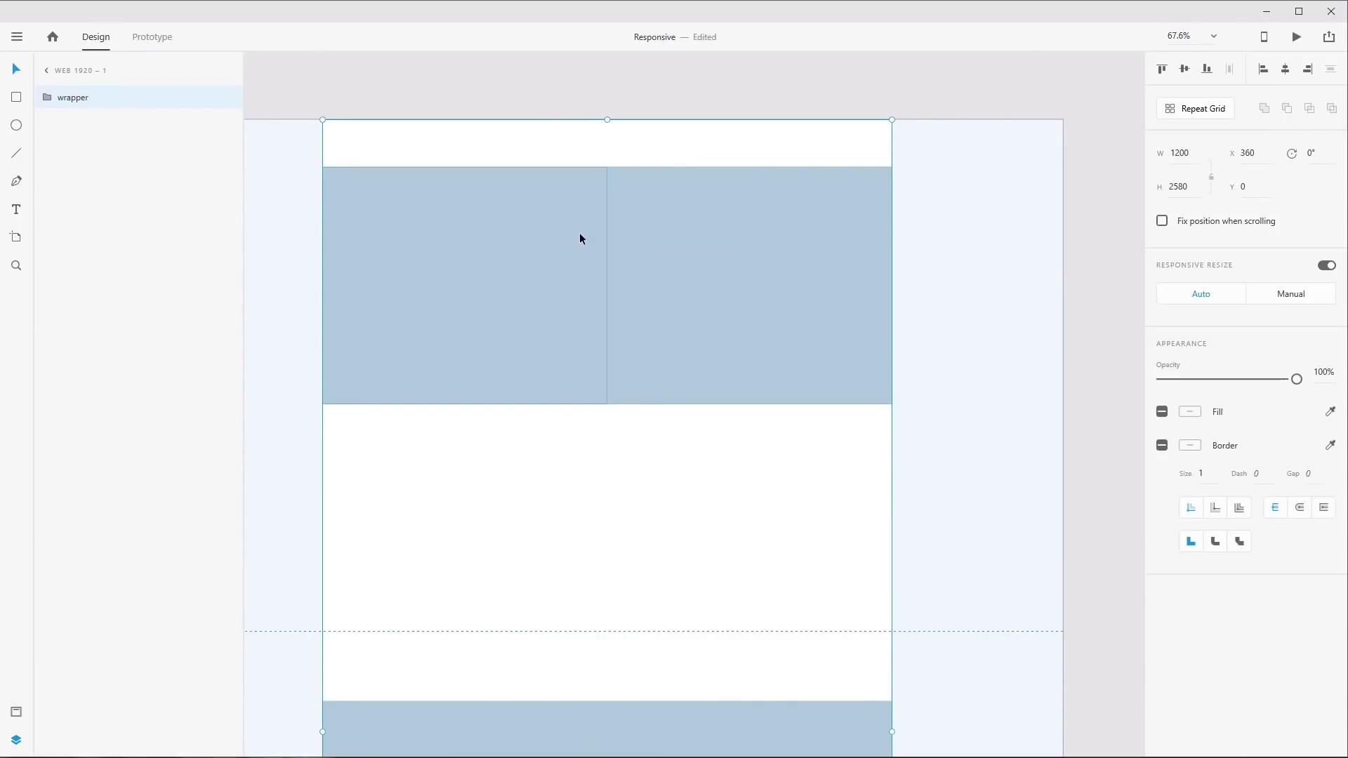
double_click(566, 141)
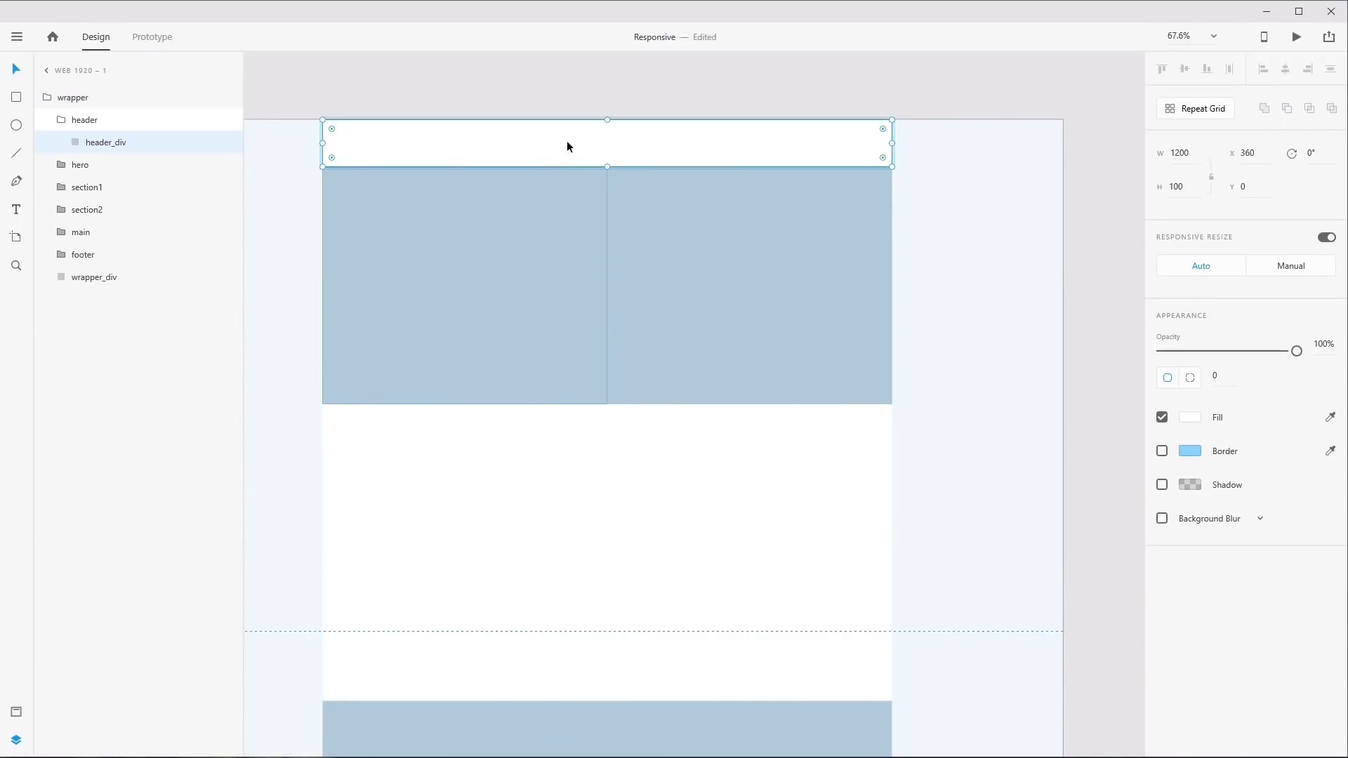
click(1161, 451)
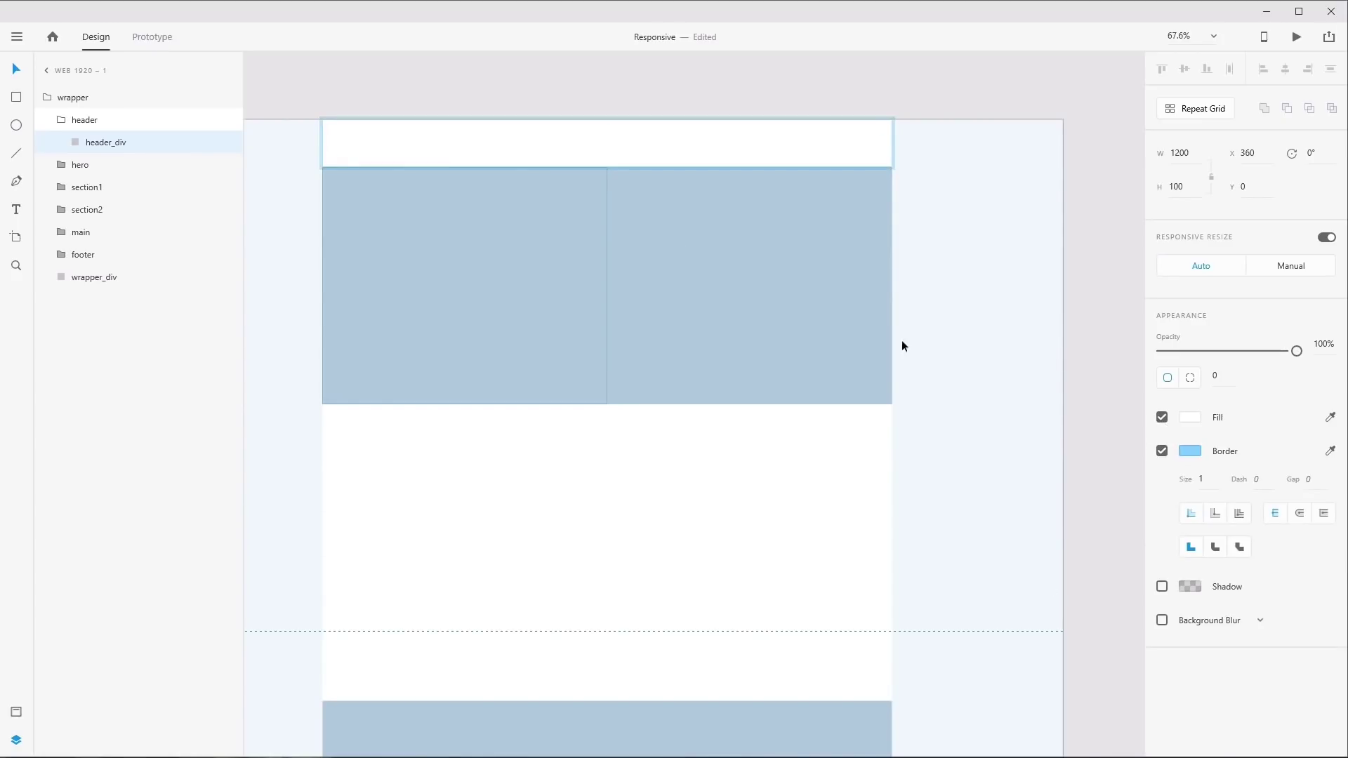
click(902, 563)
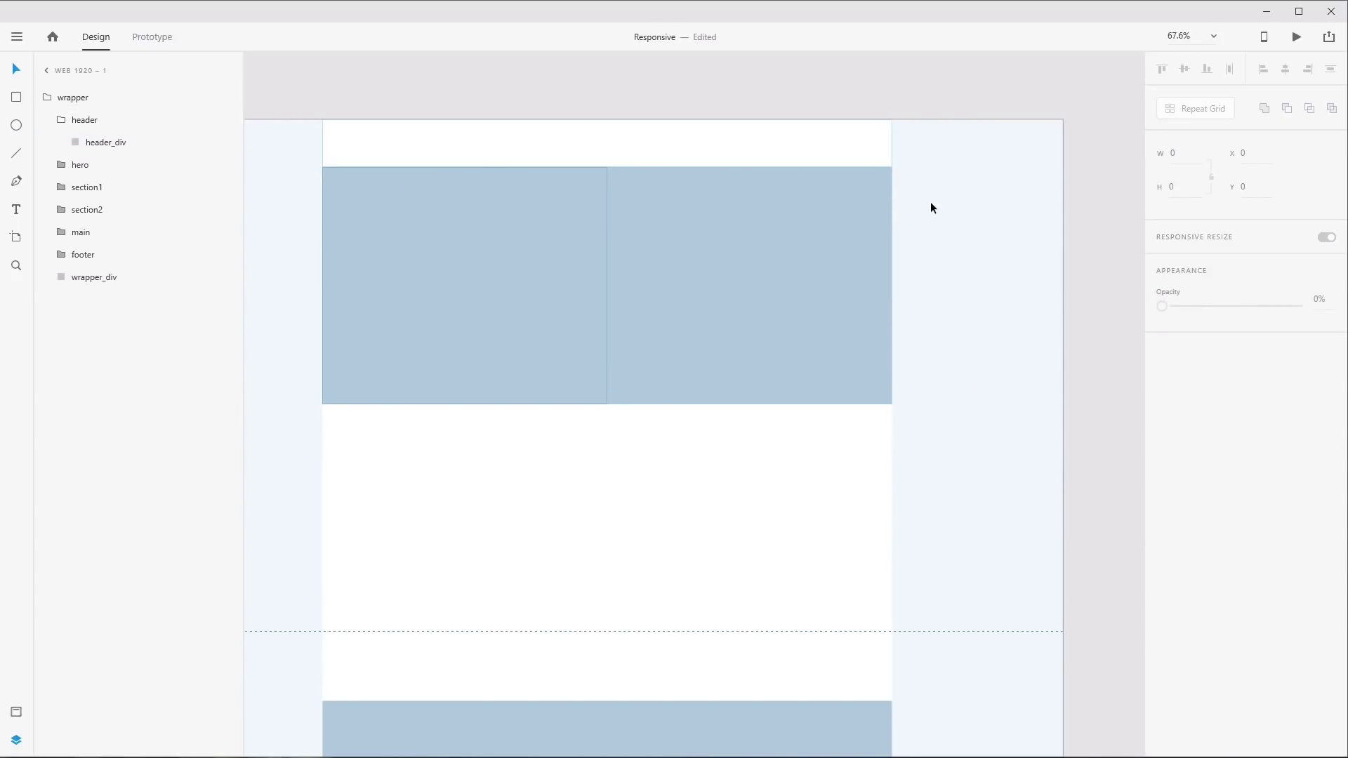
click(713, 139)
key(Escape)
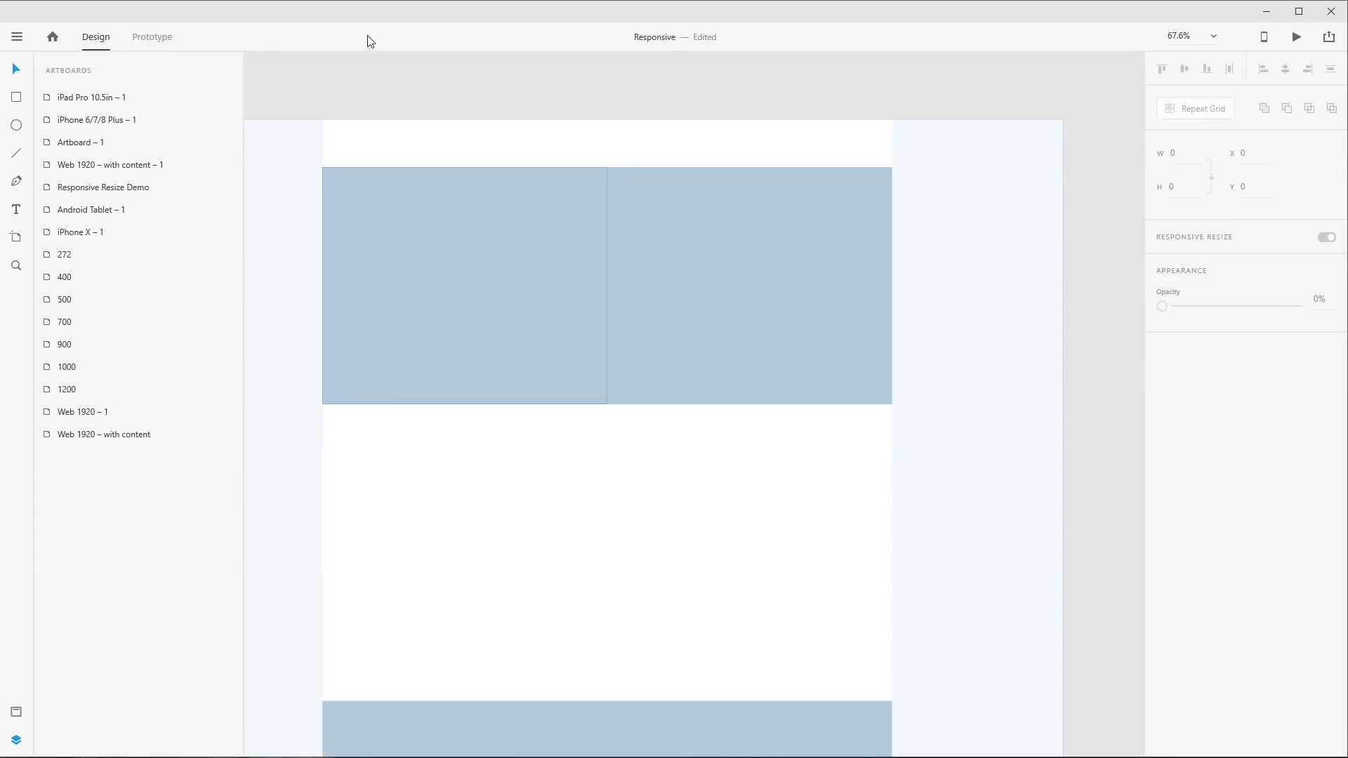
Examine the hero group's hero_div, left and right column divs, and the wrapper_div behind all sections
click(493, 261)
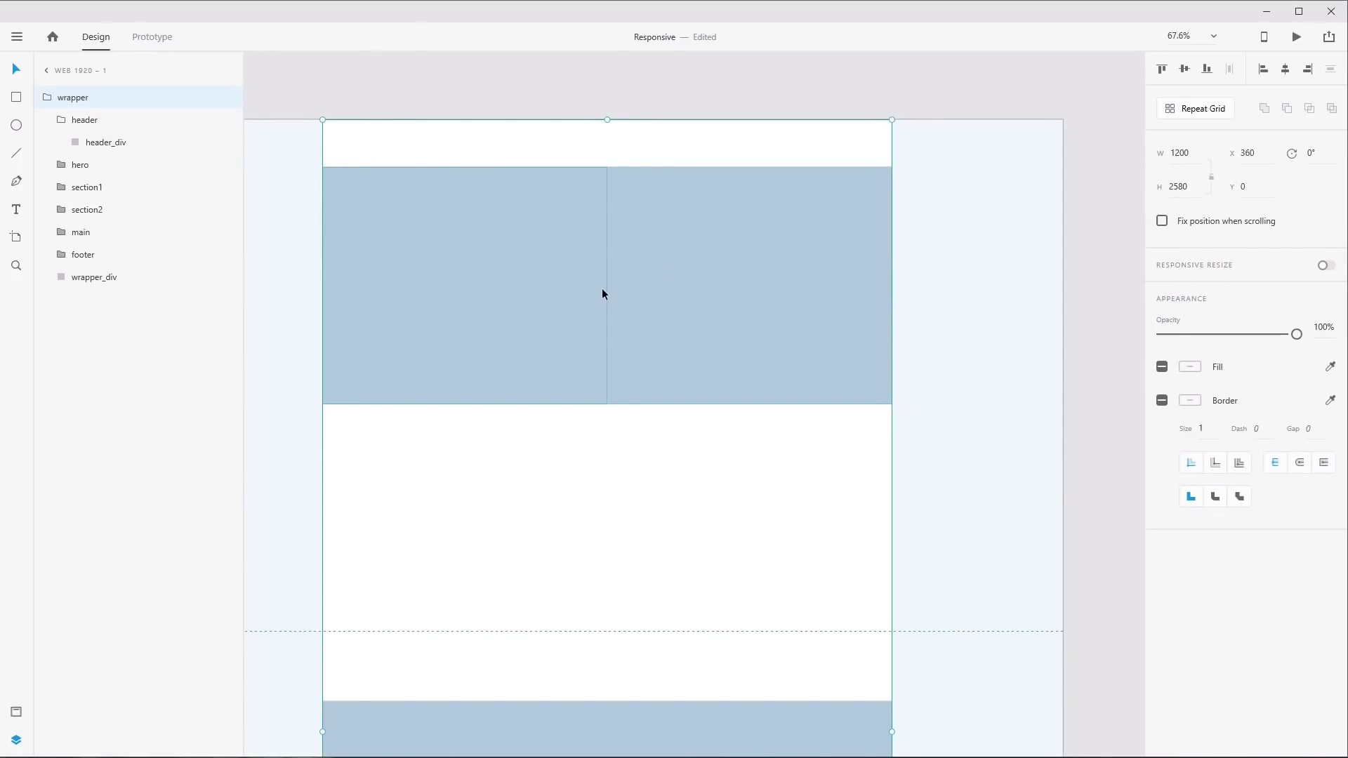
double_click(538, 292)
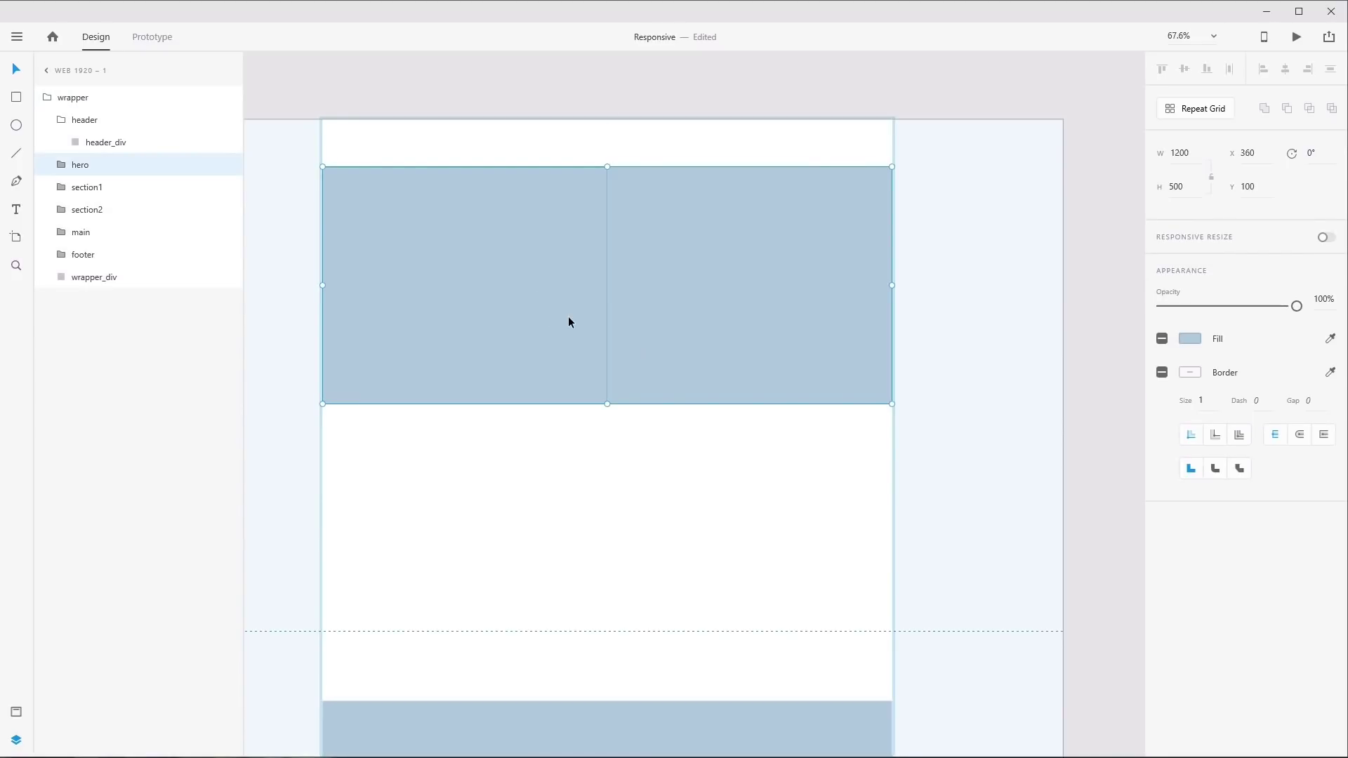
double_click(524, 322)
double_click(525, 323)
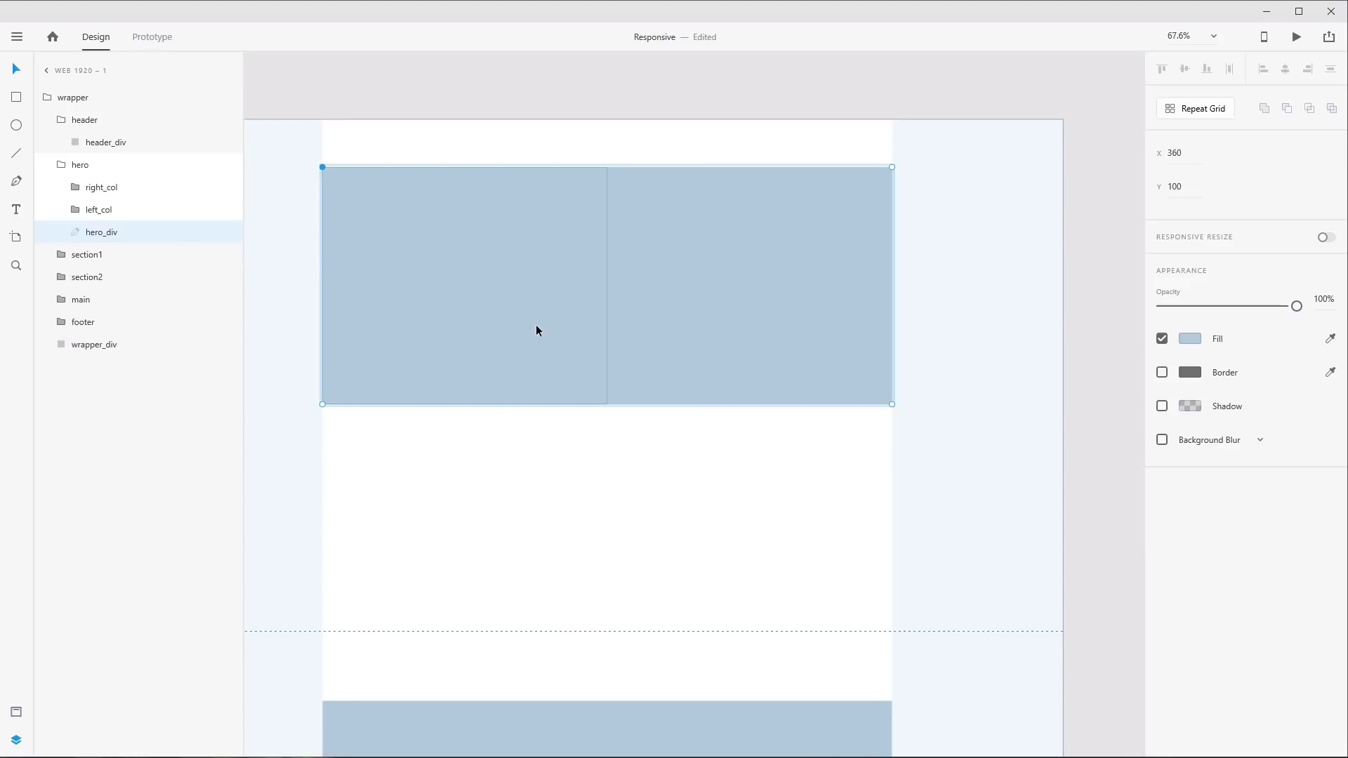
click(81, 212)
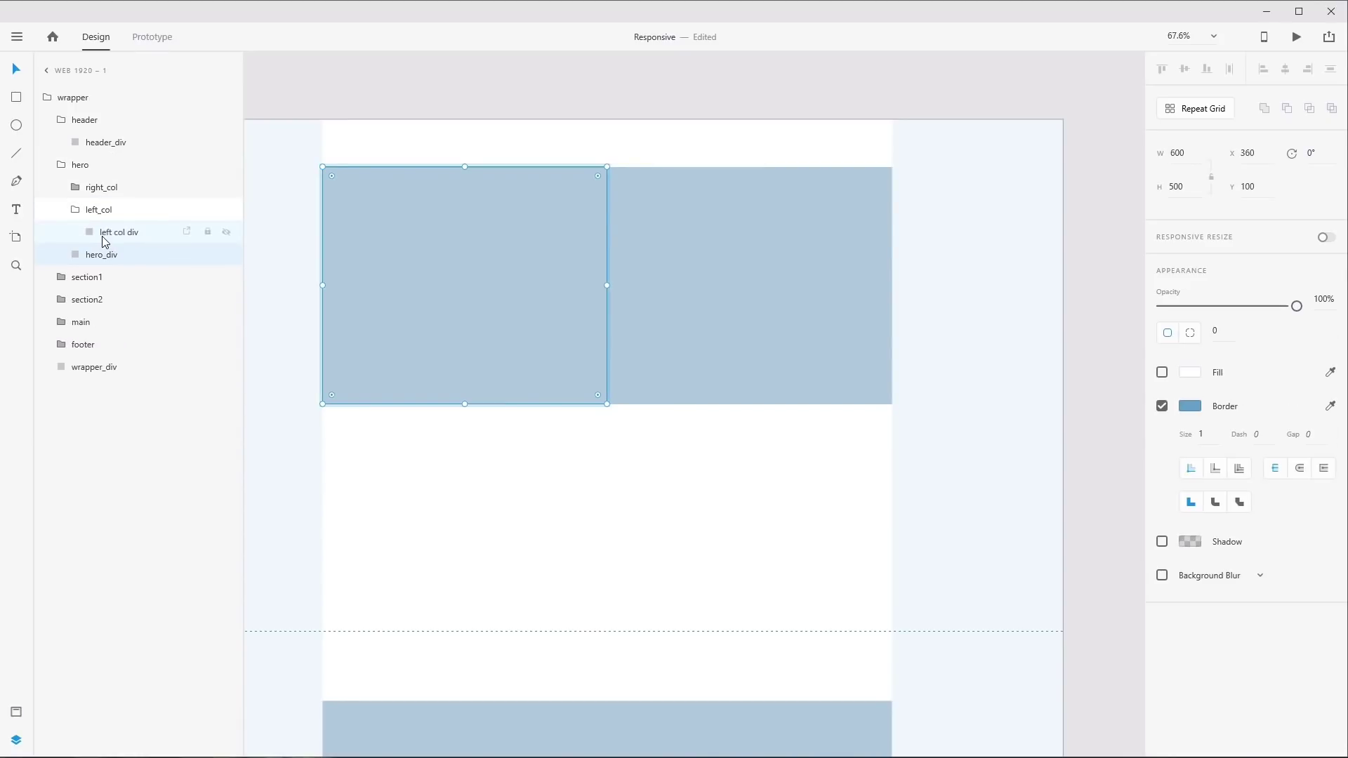
click(99, 186)
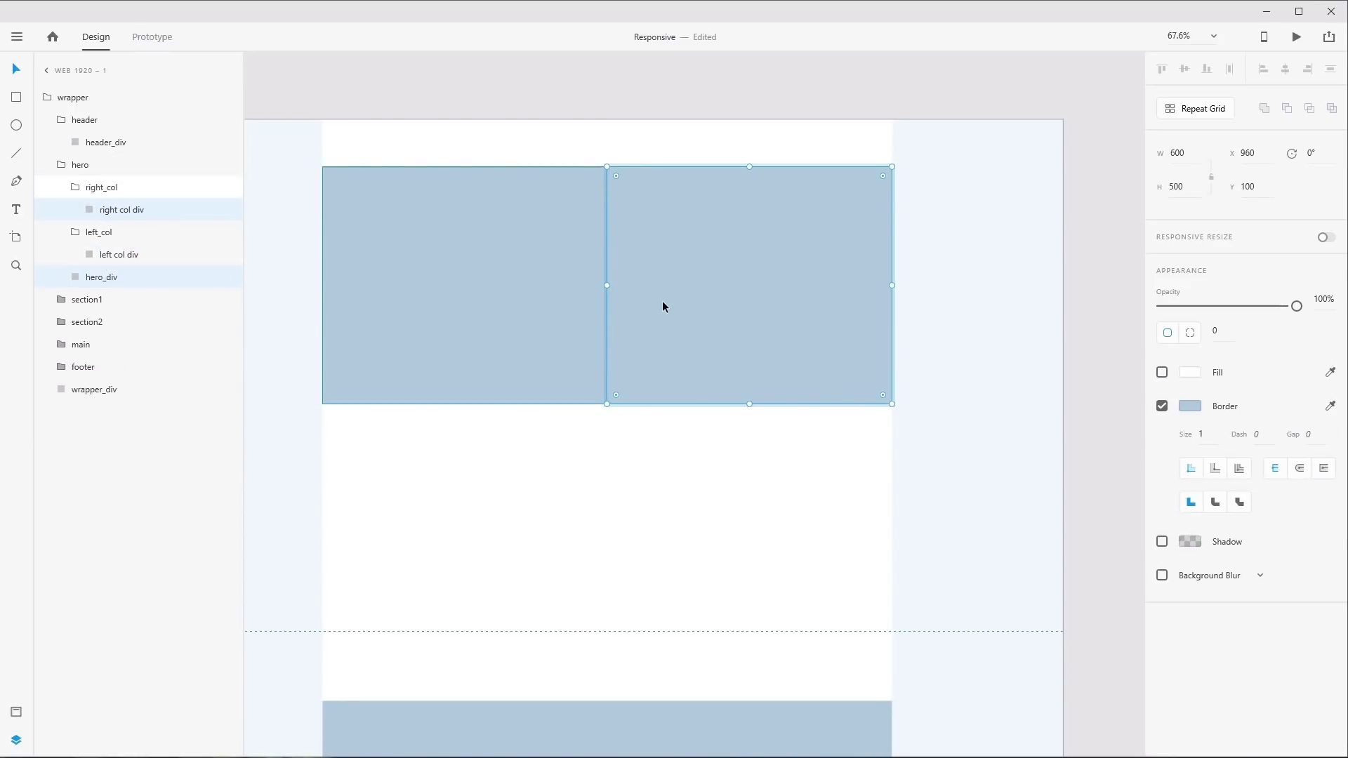
click(100, 391)
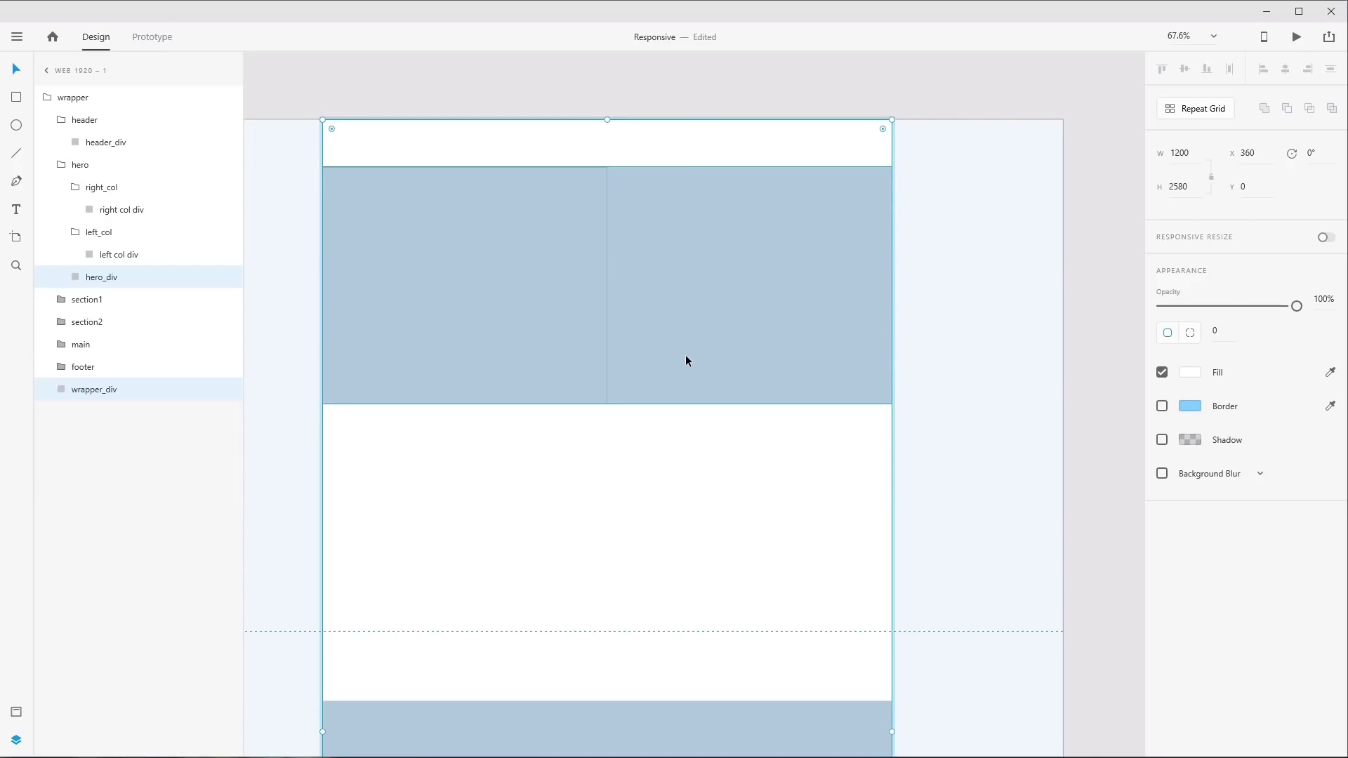
Draw a rectangle about 288 high below the hero, align it to the wrapper's left edge, and set its width to 1200
click(17, 97)
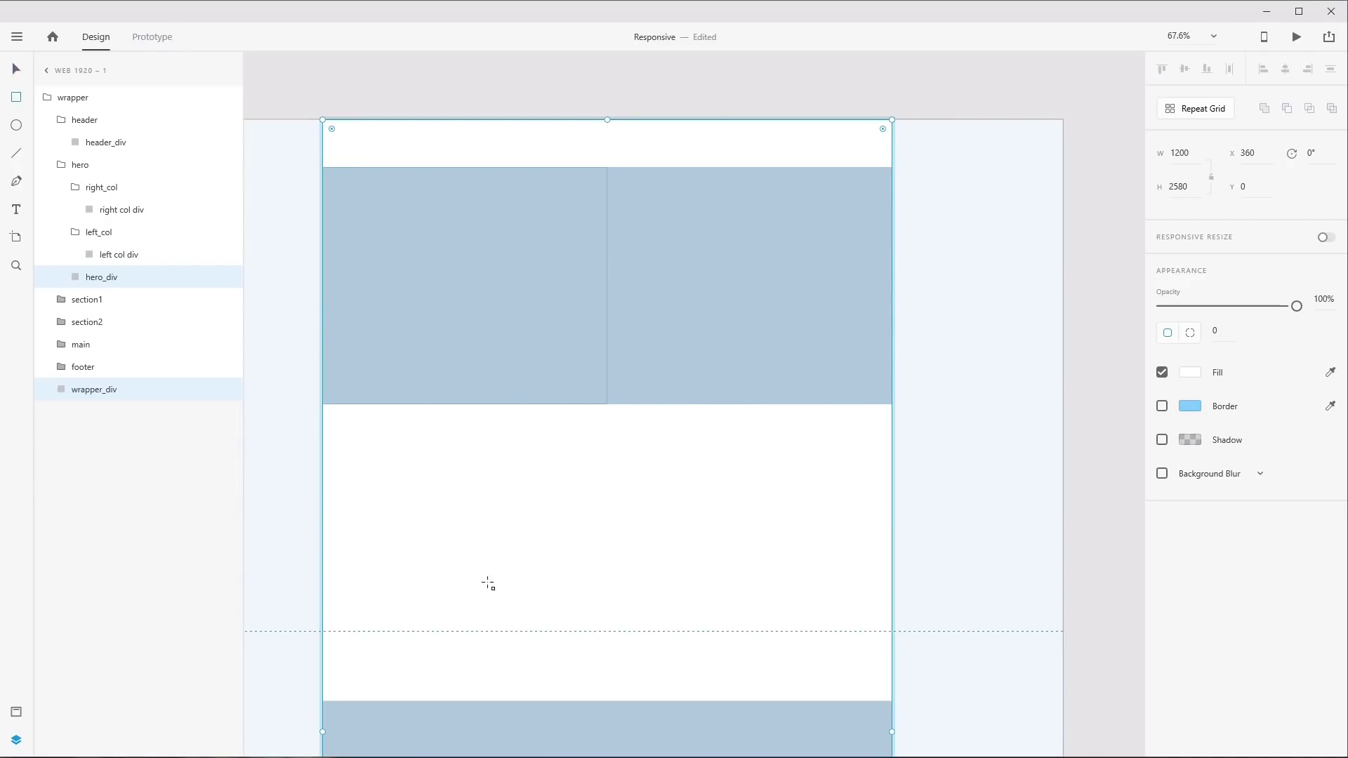
mouse_move(337, 496)
mouse_down()
mouse_move(355, 554)
mouse_move(523, 618)
mouse_move(515, 633)
mouse_up()
click(16, 69)
drag(421, 571, 406, 546)
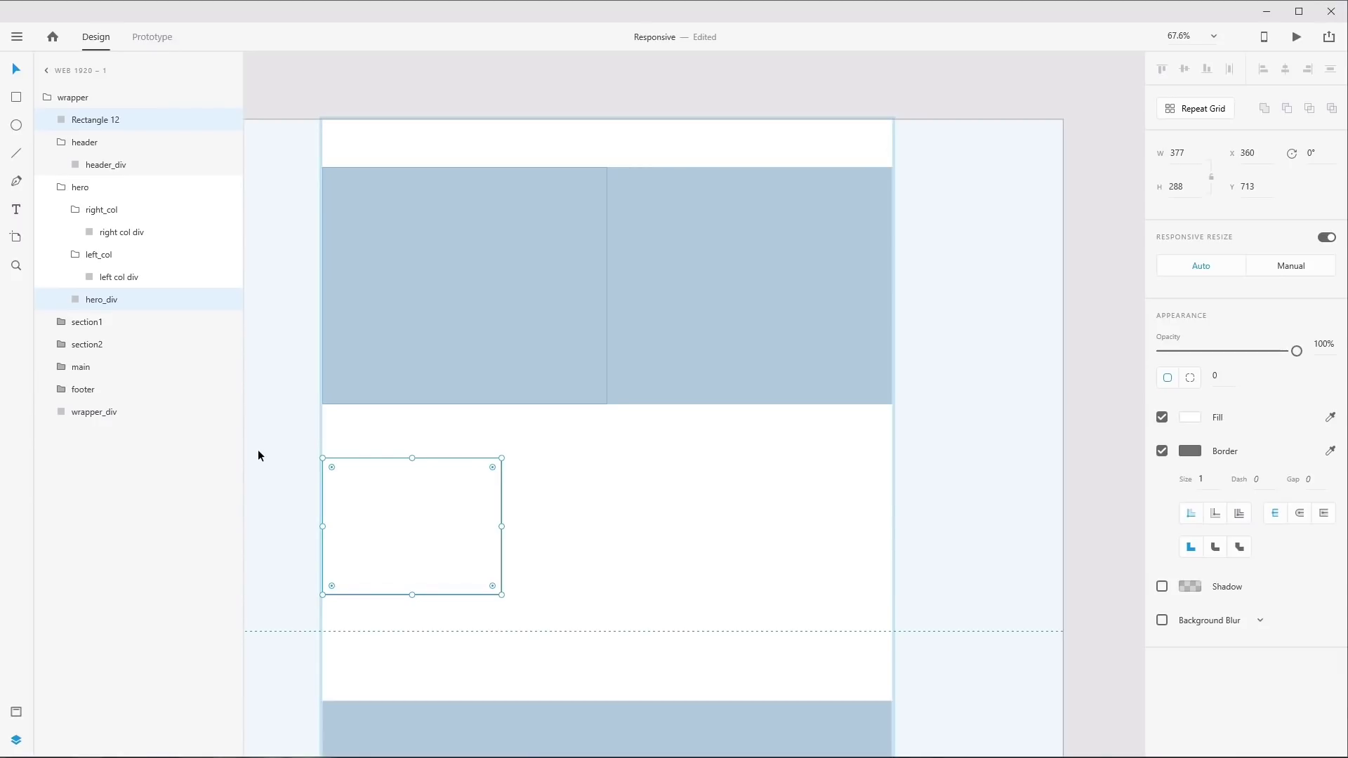
click(1179, 154)
text(1200)
key(Return)
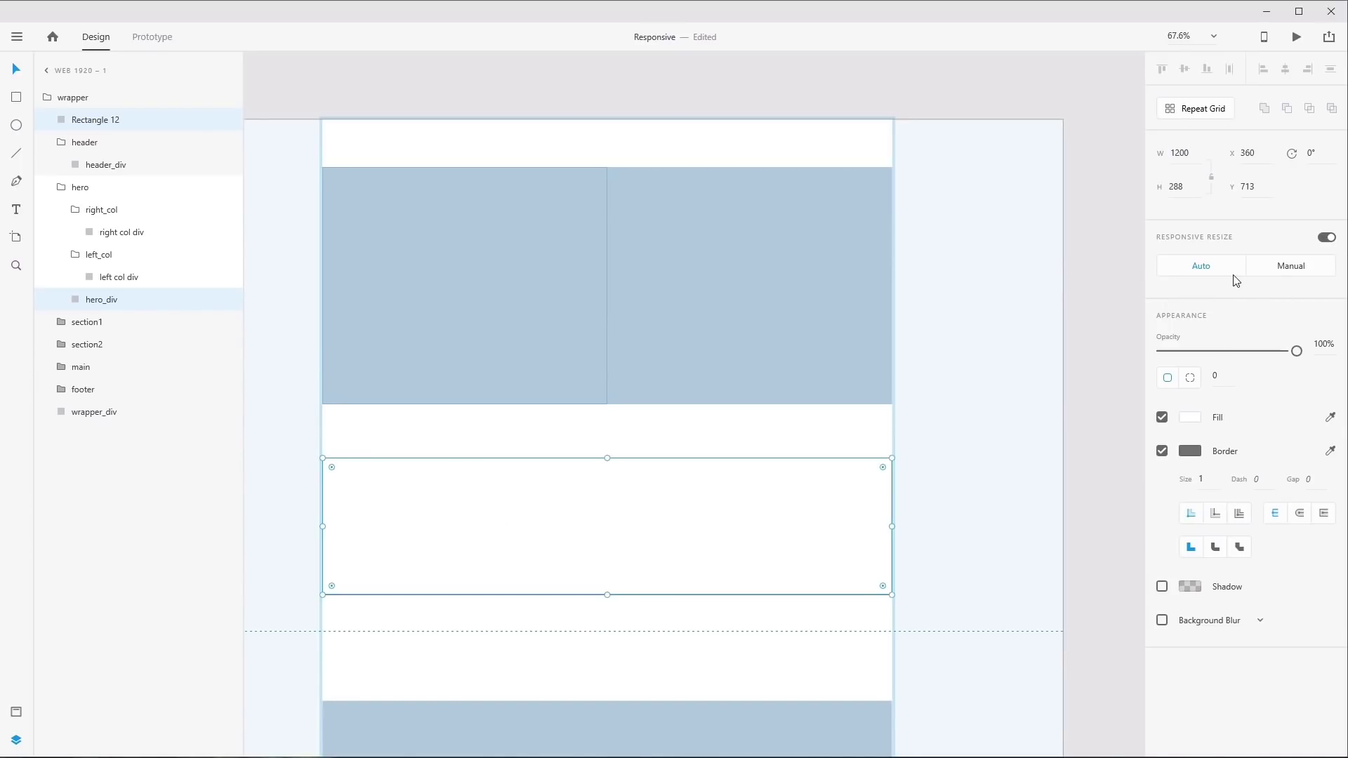
Reduce the trial rectangle's width to 240 and delete the rectangle
click(1180, 153)
key(Return)
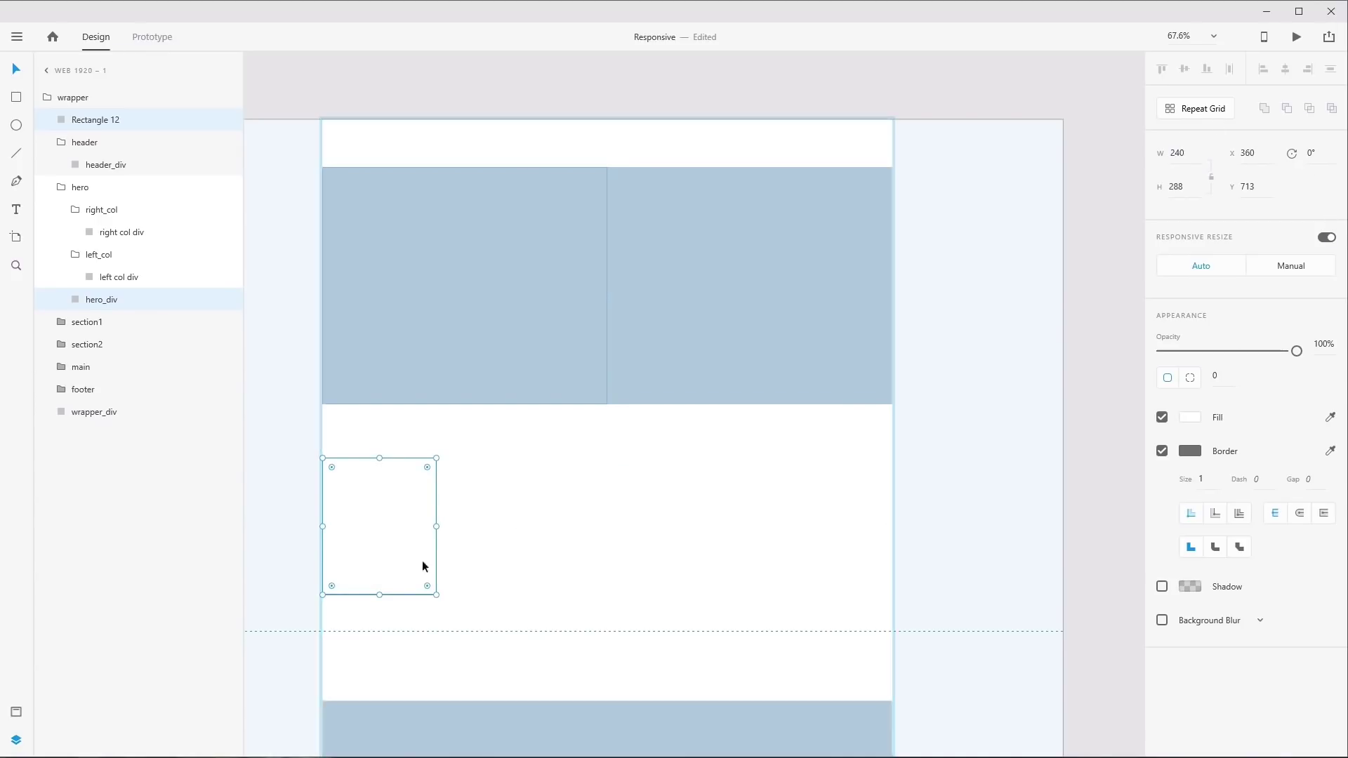
key(Delete)
Compare the sizes and positions of main's left_col and right_col groups by selecting each
scroll(604, 619, down, 7)
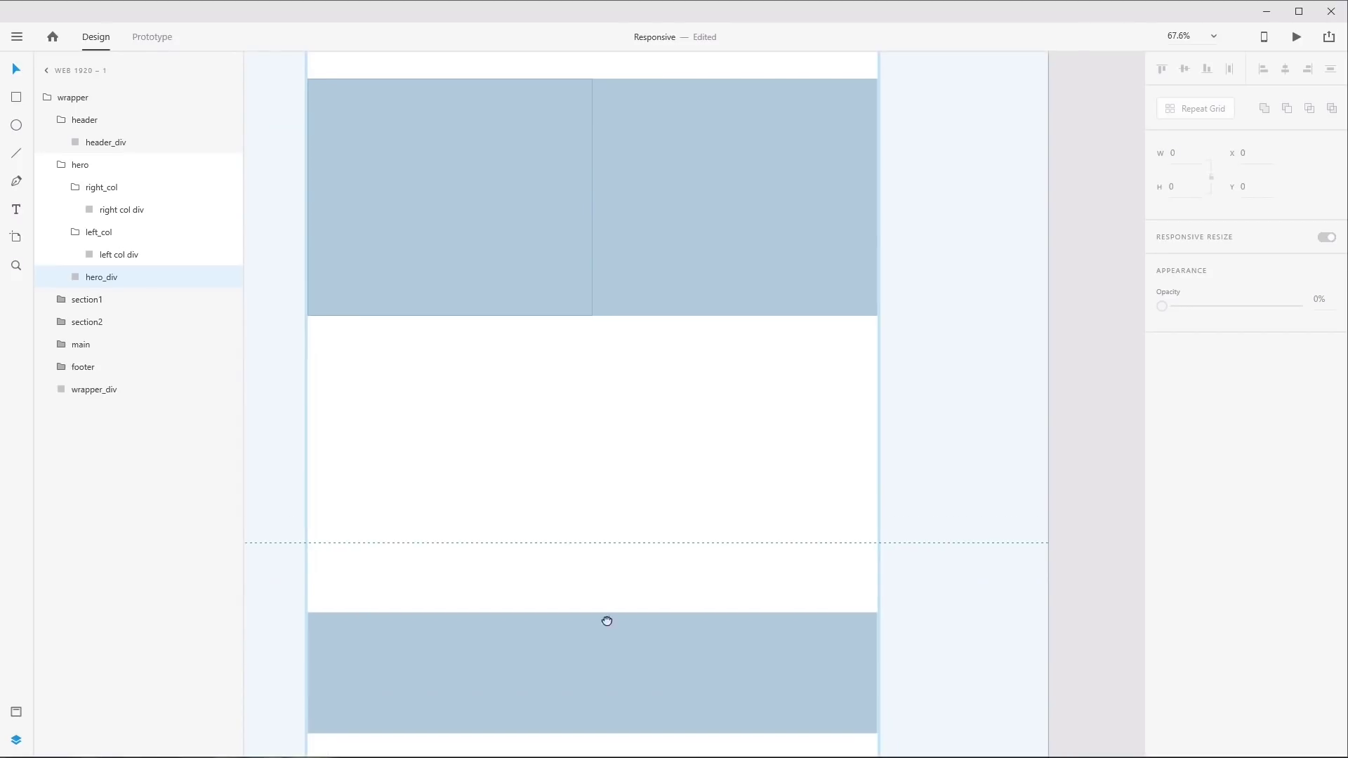
scroll(592, 465, down, 3)
scroll(581, 386, up, 1)
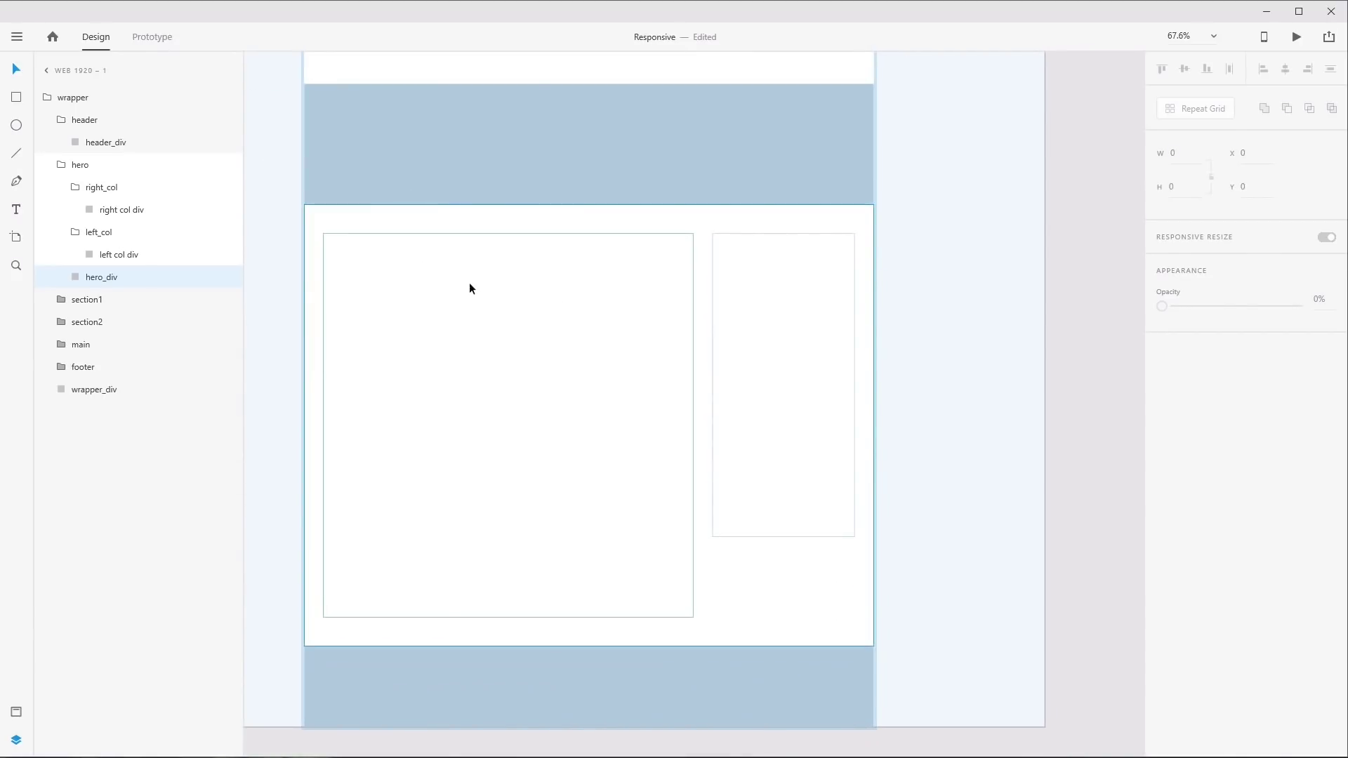
click(556, 419)
double_click(556, 420)
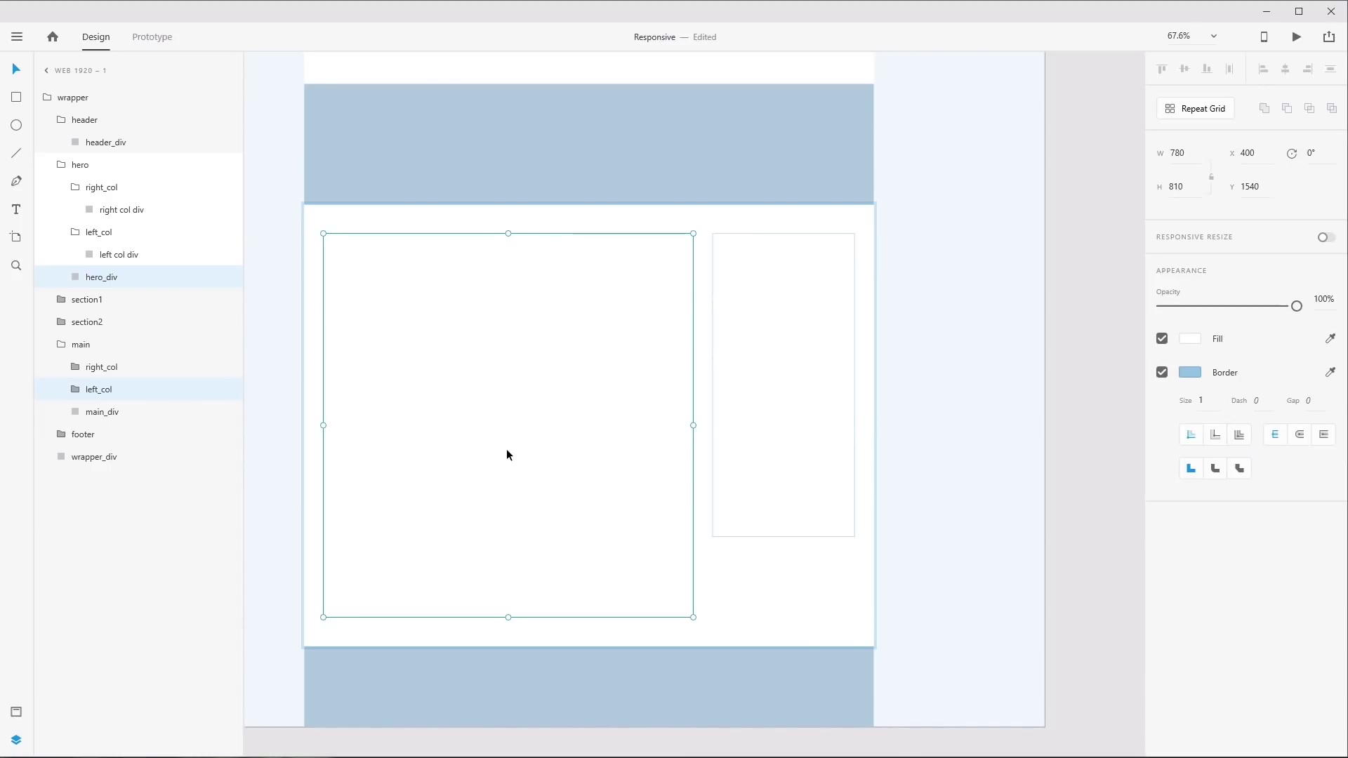
click(747, 358)
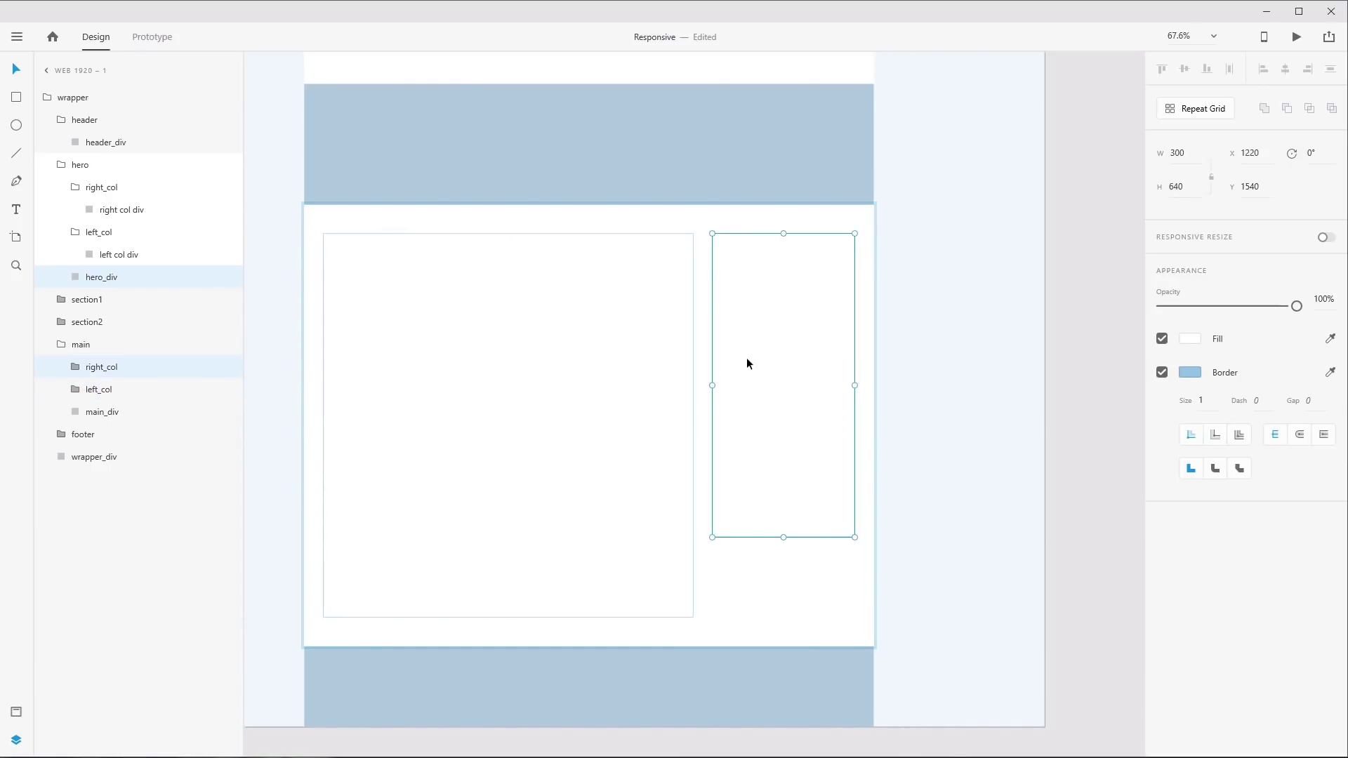
Draw a rectangle about 535 by 651 over main's left column and align it to the section's left edge at X 360
click(16, 97)
mouse_move(319, 219)
mouse_down()
mouse_move(365, 359)
mouse_move(572, 526)
mouse_up()
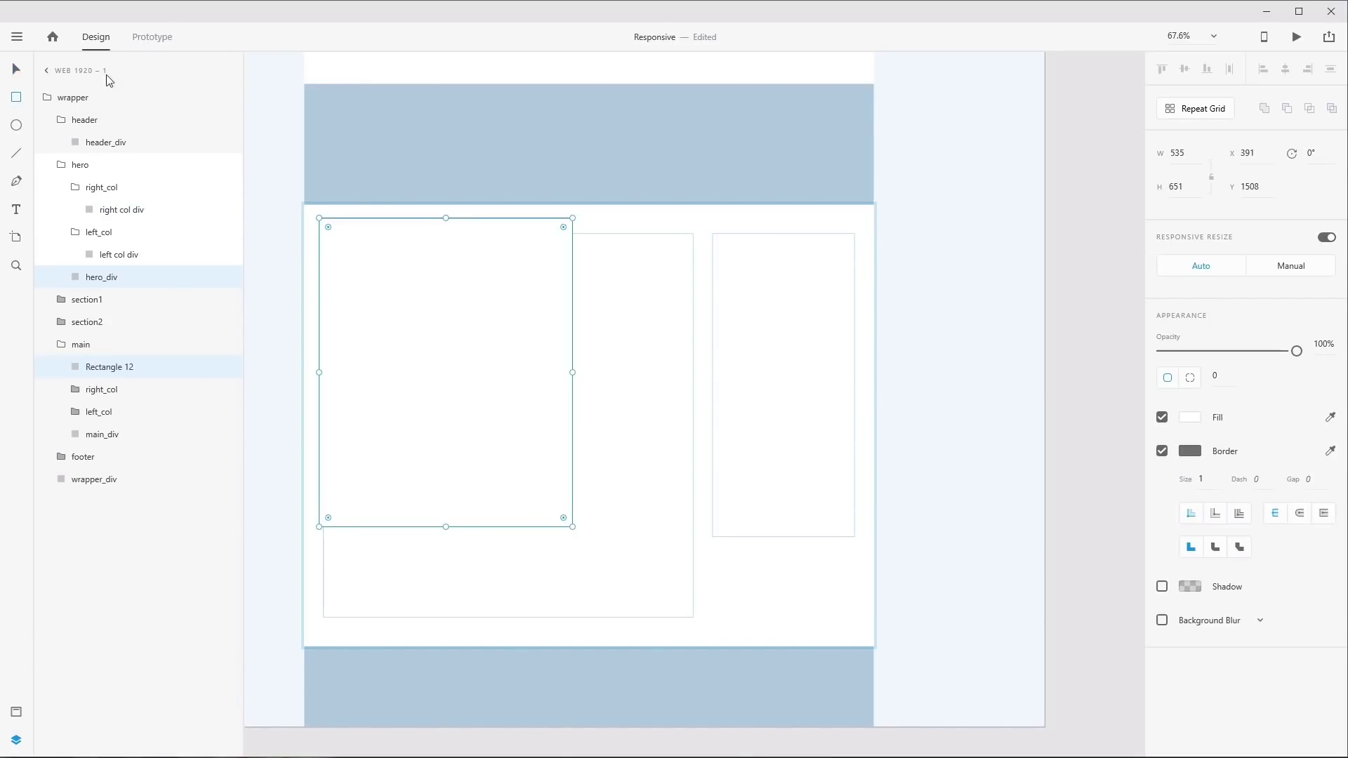
click(16, 66)
drag(469, 351, 457, 347)
Set the new rectangle's width to 1200 so it spans the main section
drag(1202, 176, 1149, 167)
double_click(1168, 156)
text(1200)
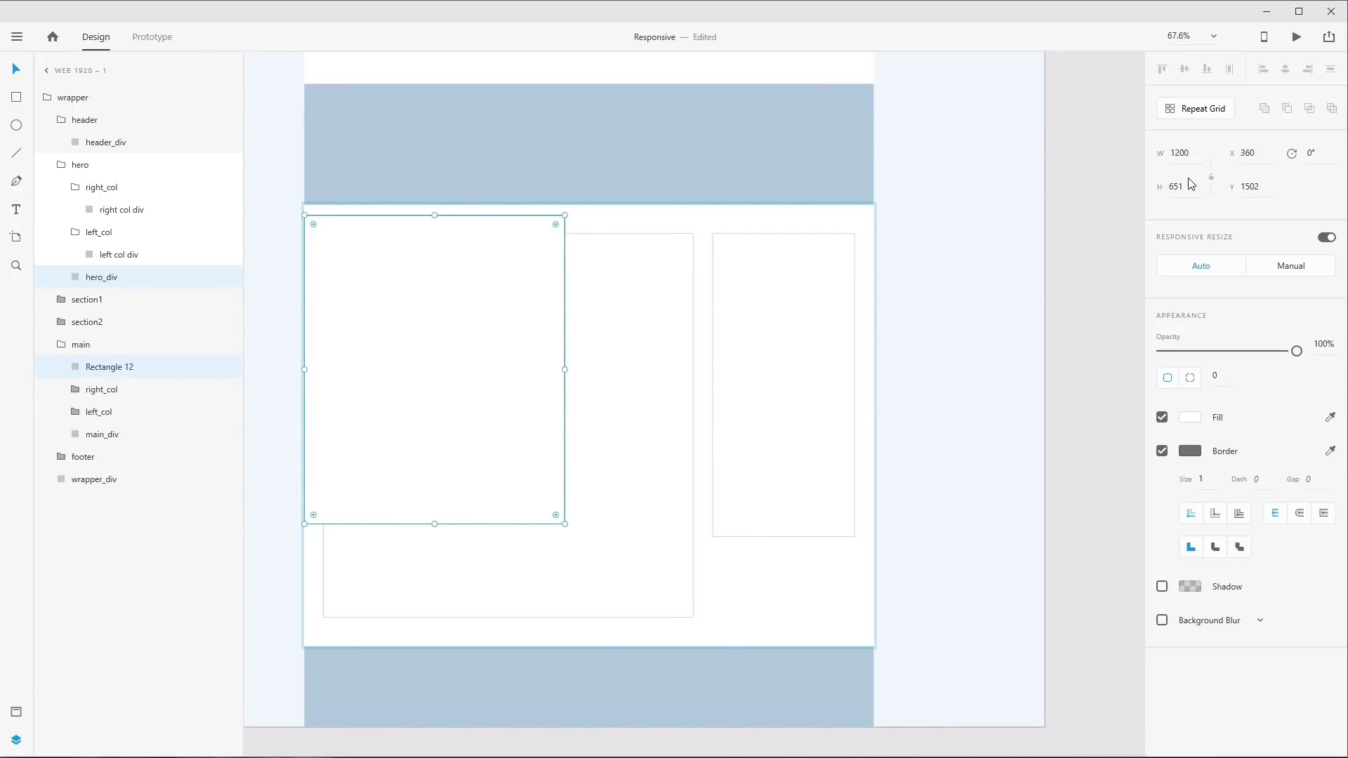
key(Return)
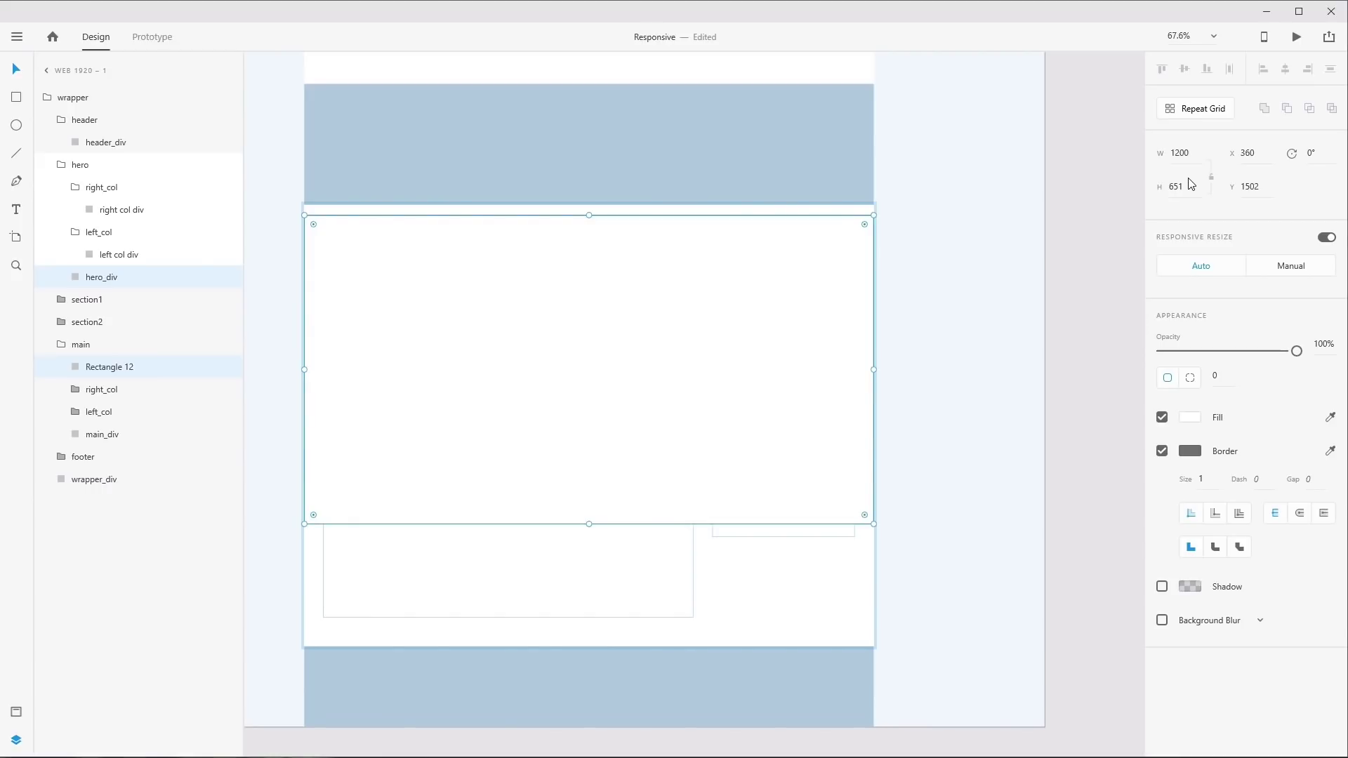
Multiply the rectangle's width by 0.7 and subtract 60 to make it 780 wide
click(1191, 153)
text(*0.7)
key(Return)
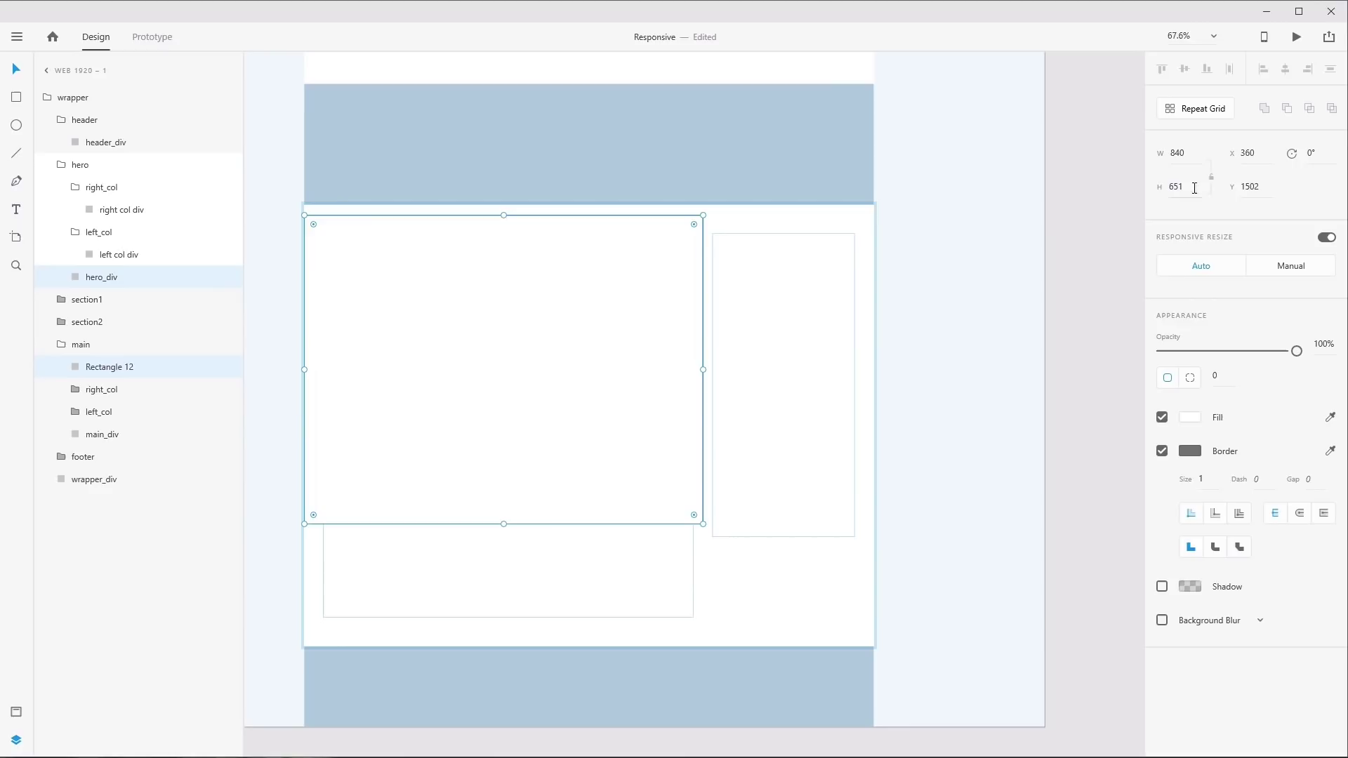
click(1183, 153)
click(1195, 153)
text(-60)
key(Return)
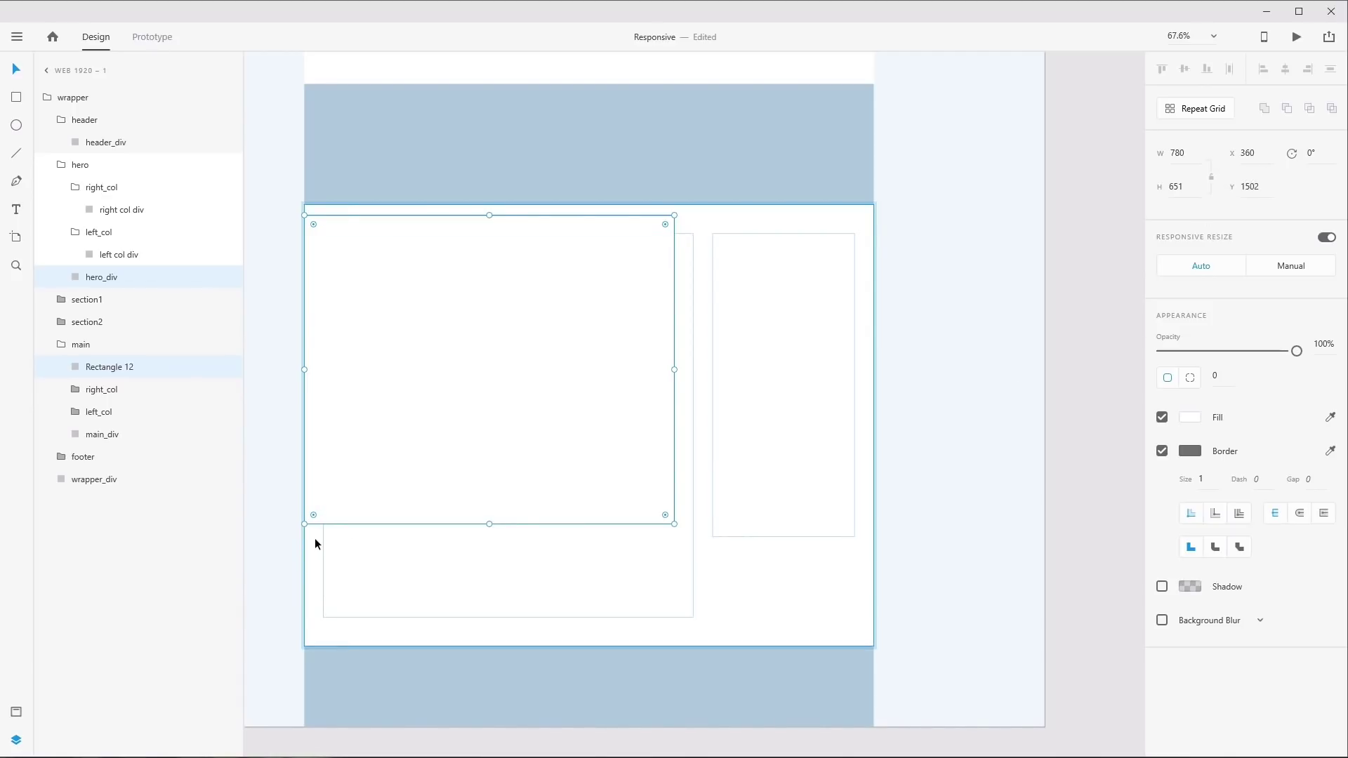
Set the rectangle's X position to 400 to leave a 40-pixel margin from the wrapper's left edge
click(1257, 154)
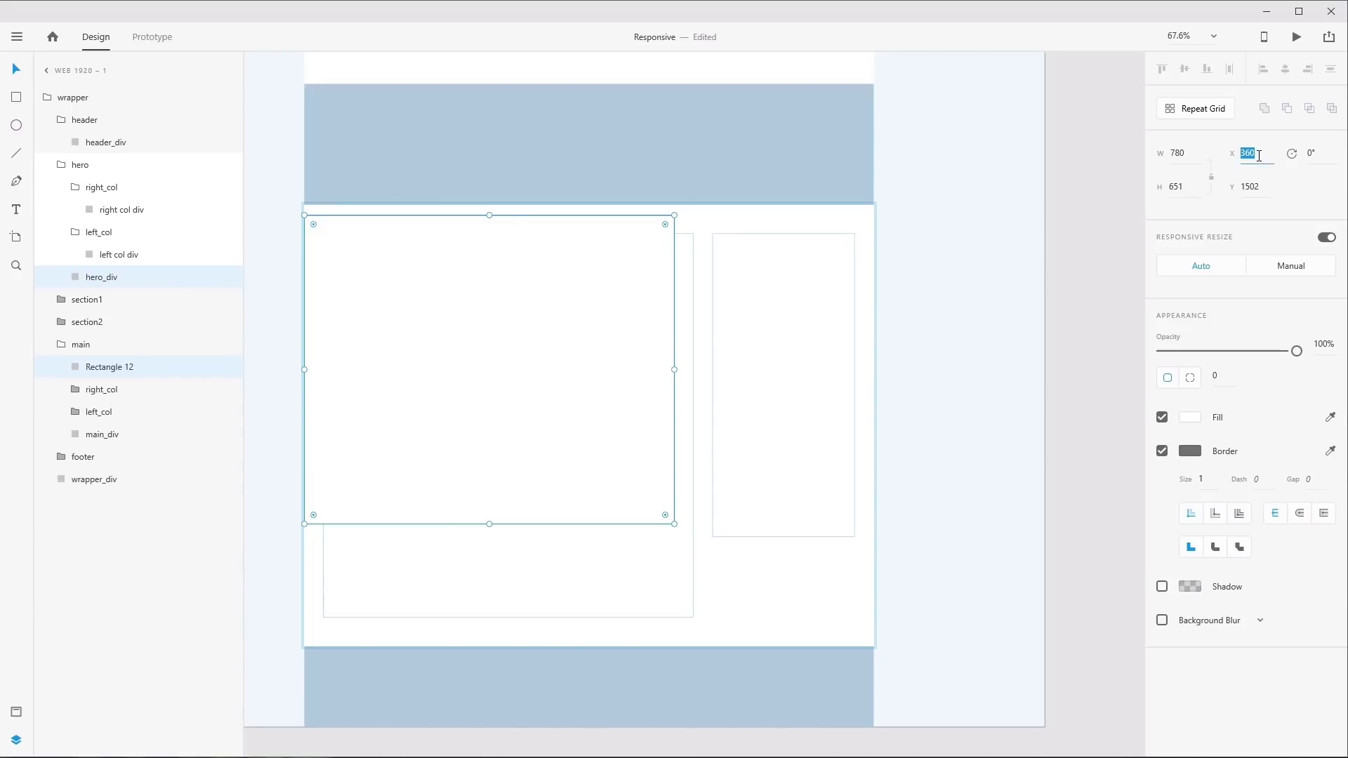
click(1258, 155)
text(-)
key(Return)
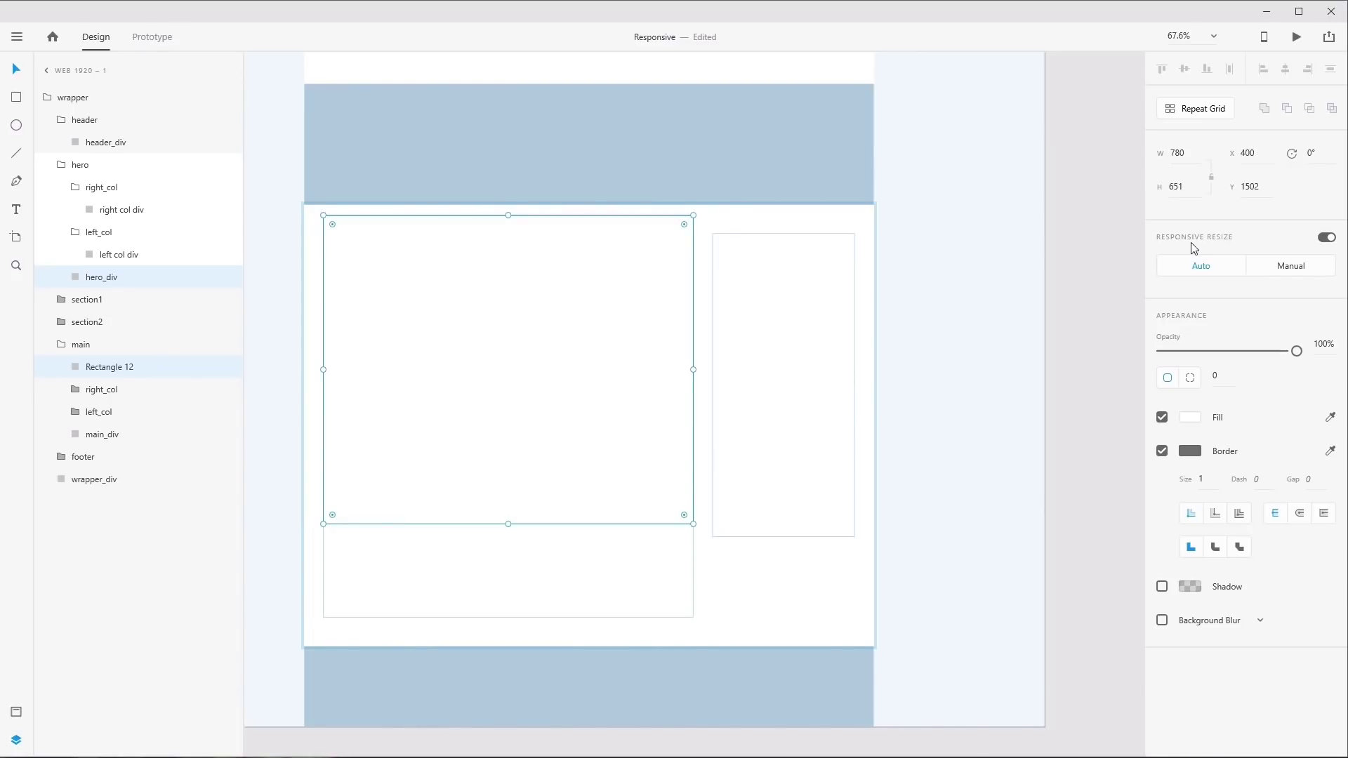
Align the rectangle with the main section's upper edge at Y 1480 and add 60 to its Y position to leave an upper margin
drag(437, 435, 463, 428)
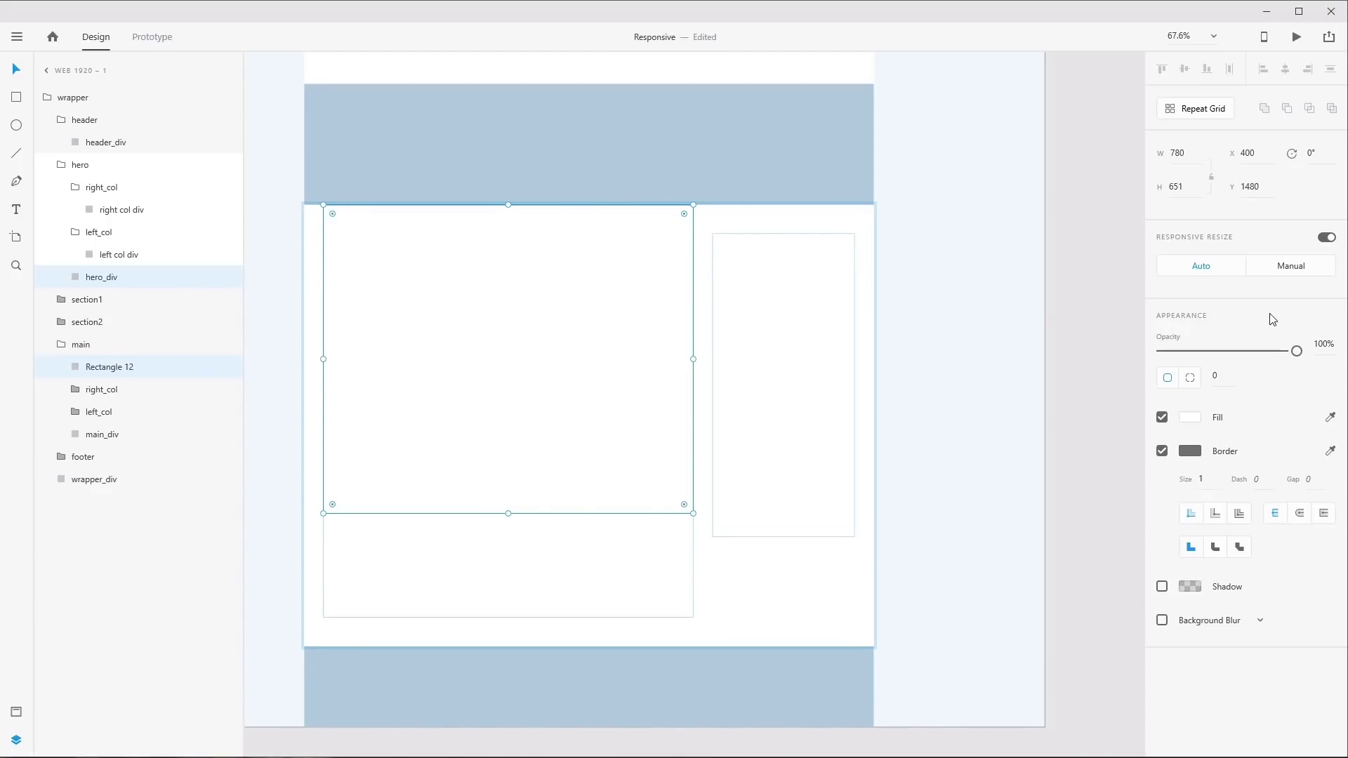
click(1264, 186)
key(End)
text(+60)
key(Return)
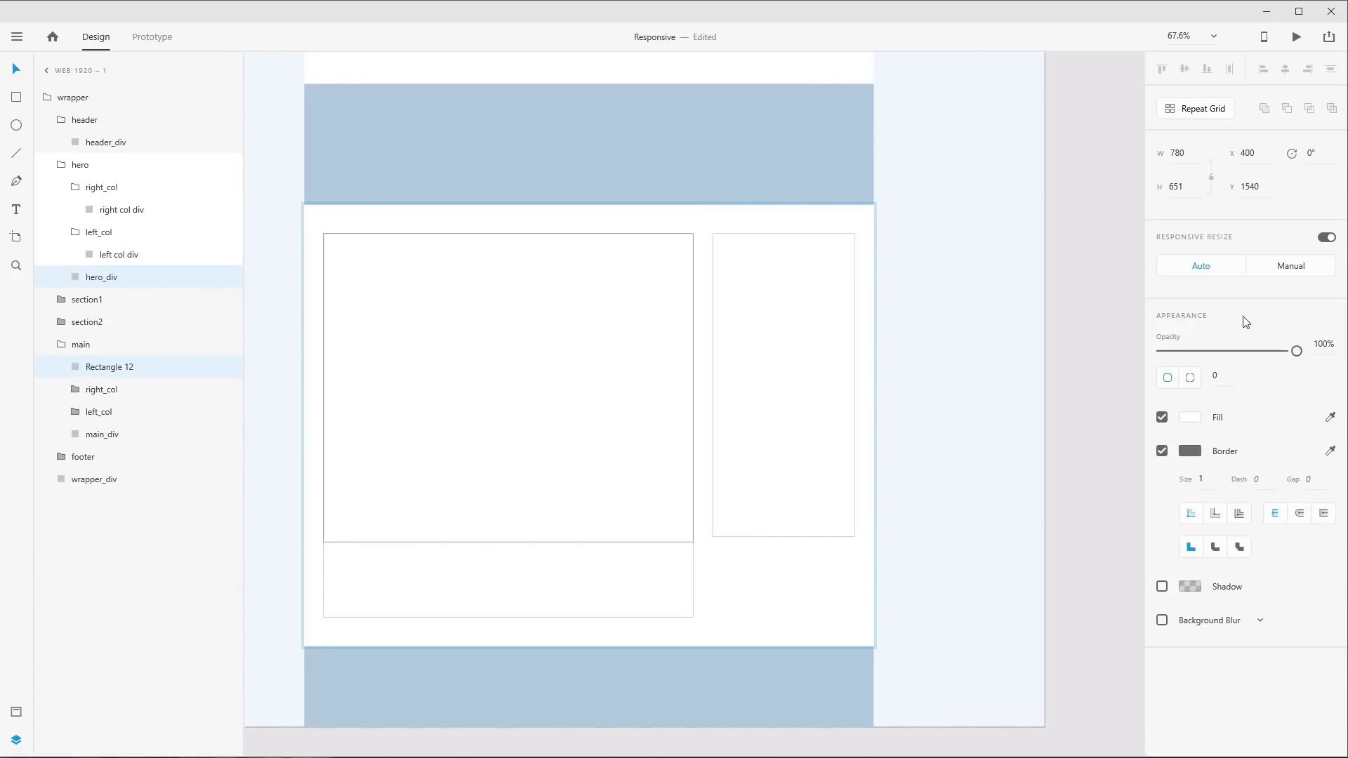
Stretch the rectangle down to the left column's lower edge, delete it, and check the footer and main groups
drag(508, 542, 510, 615)
key(Delete)
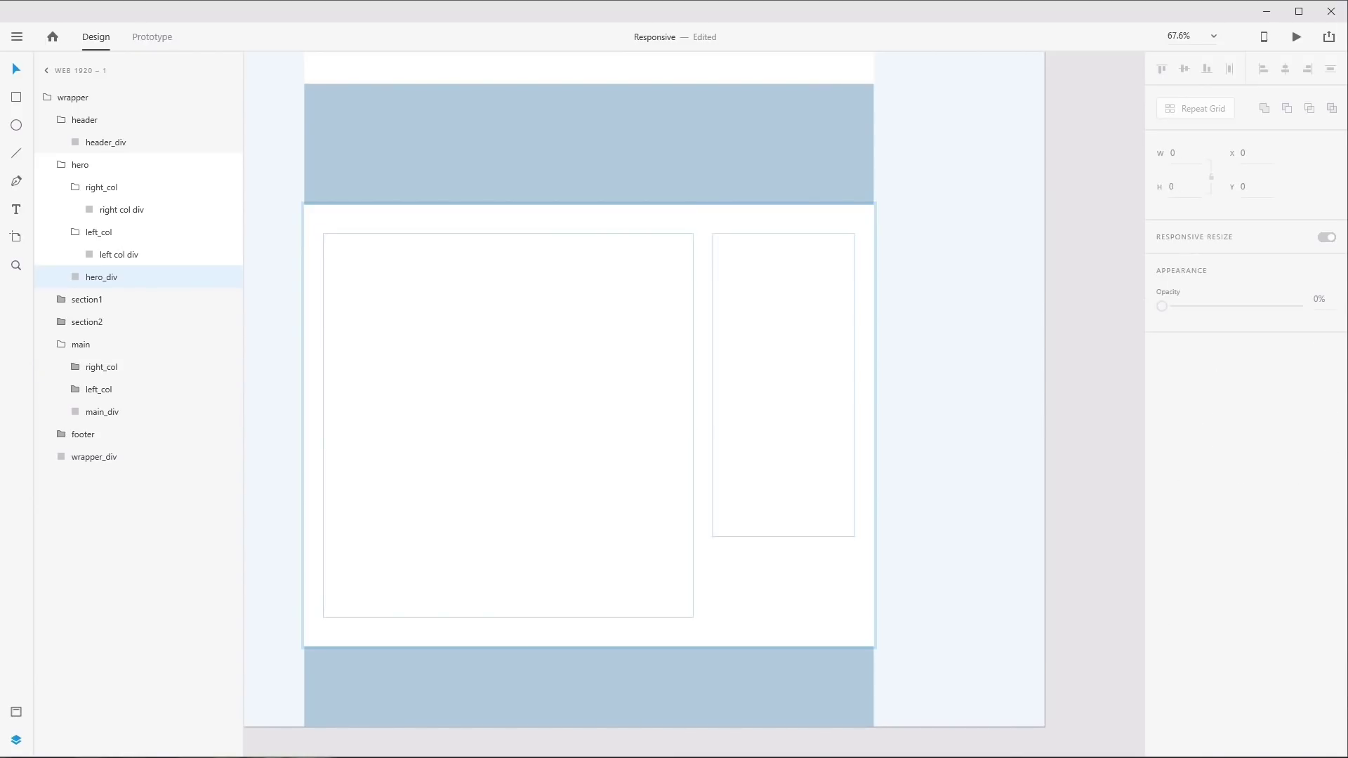
click(401, 686)
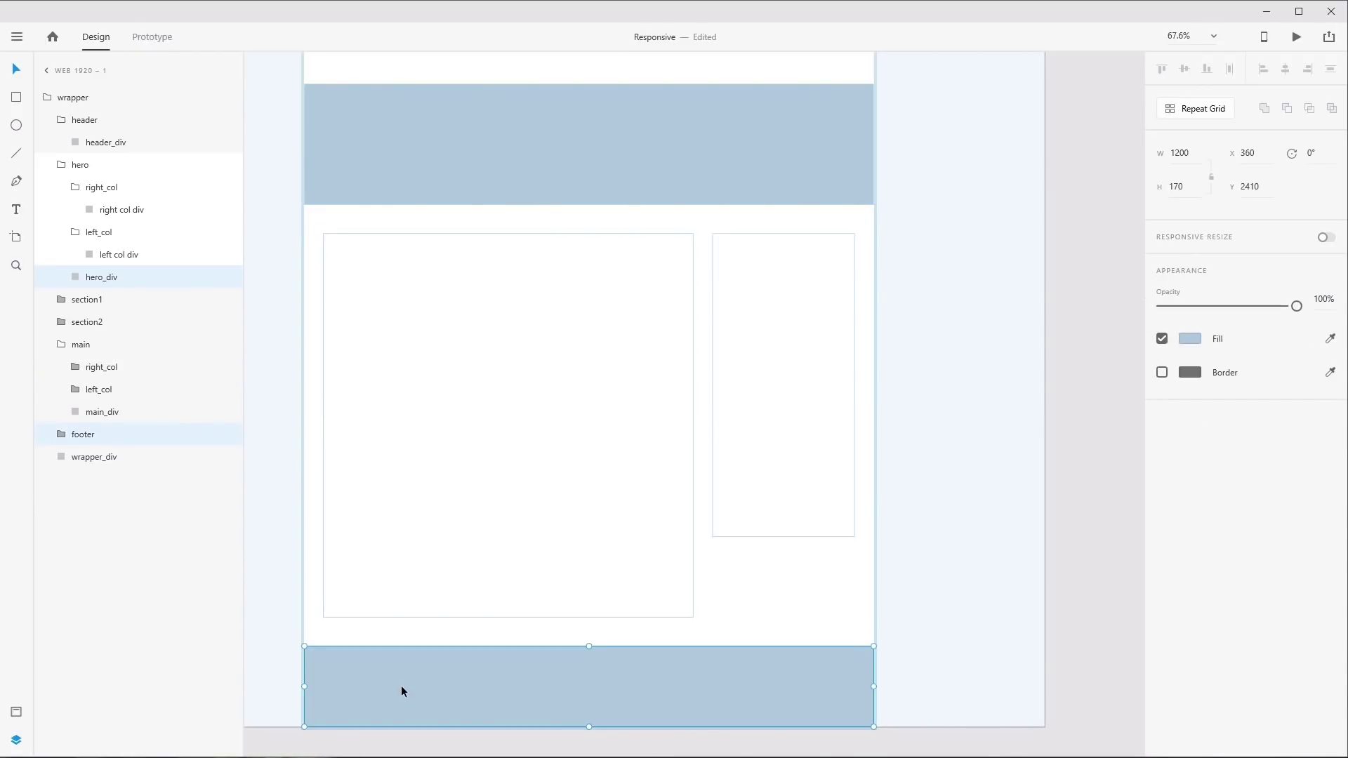
click(419, 588)
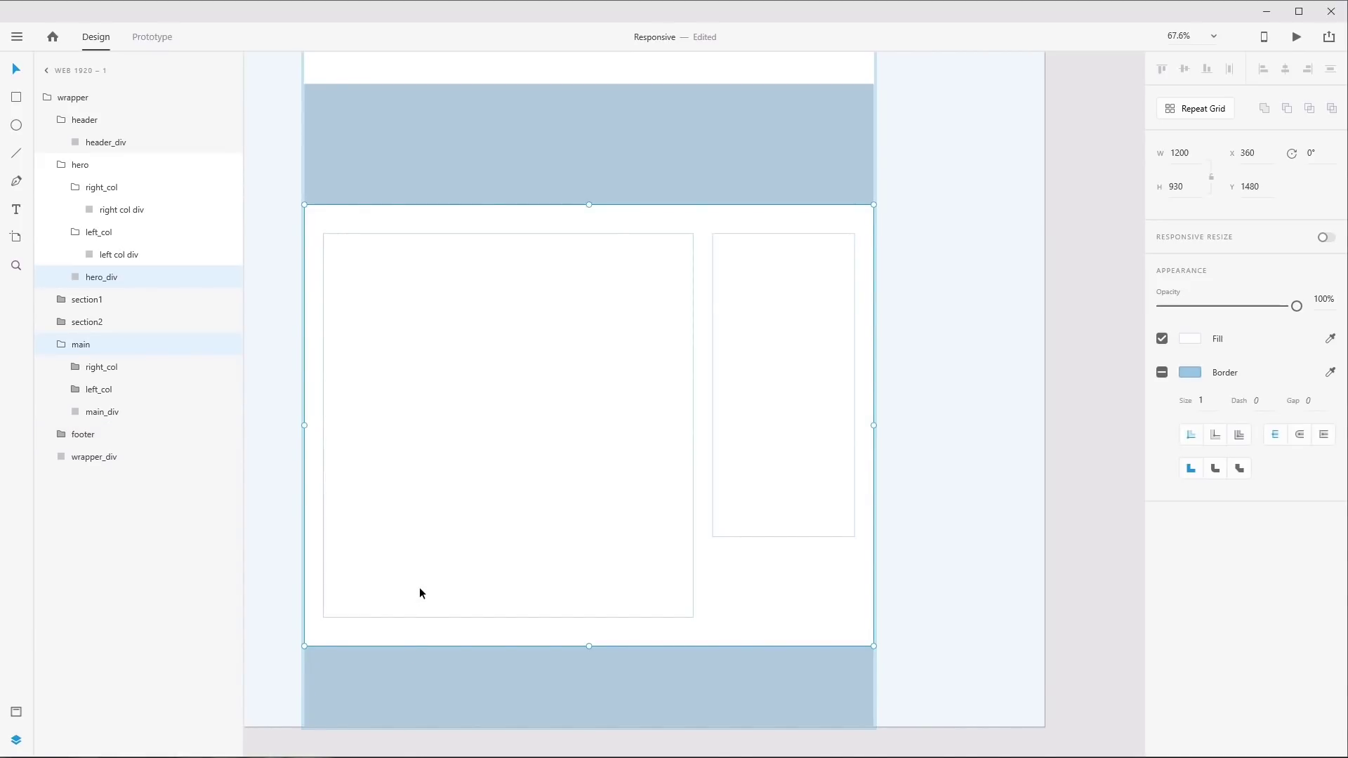
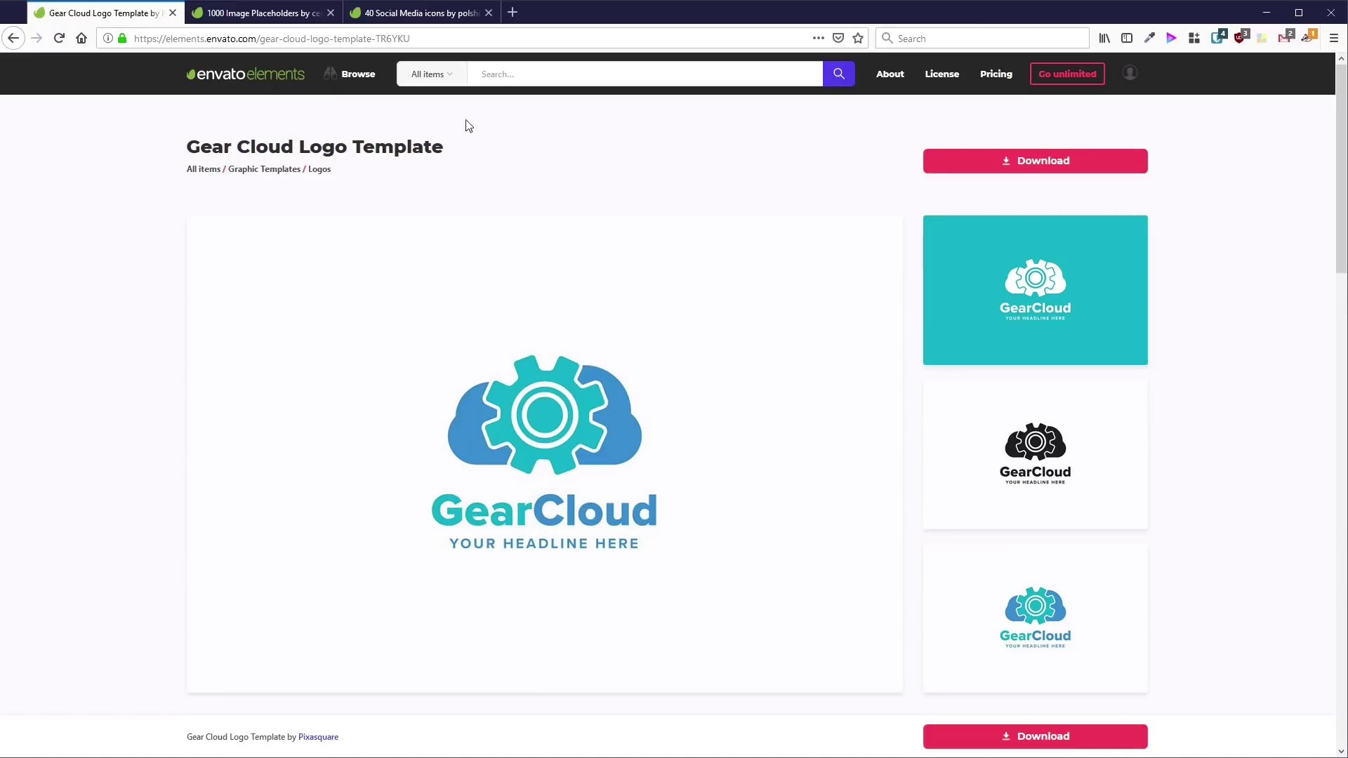
View the 1000 Image Placeholders and 40 Social Media icons pages on Envato Elements in the browser, and return to Adobe XD
click(258, 14)
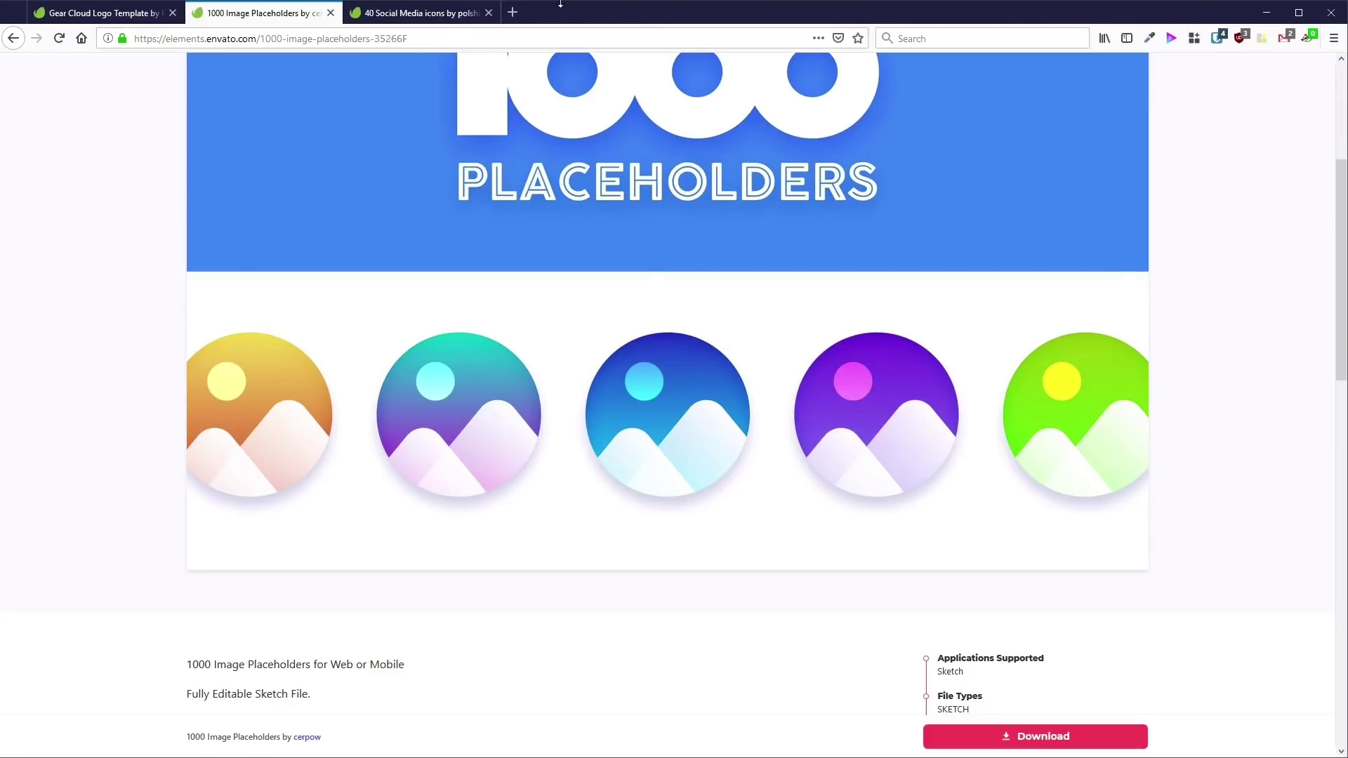
click(453, 14)
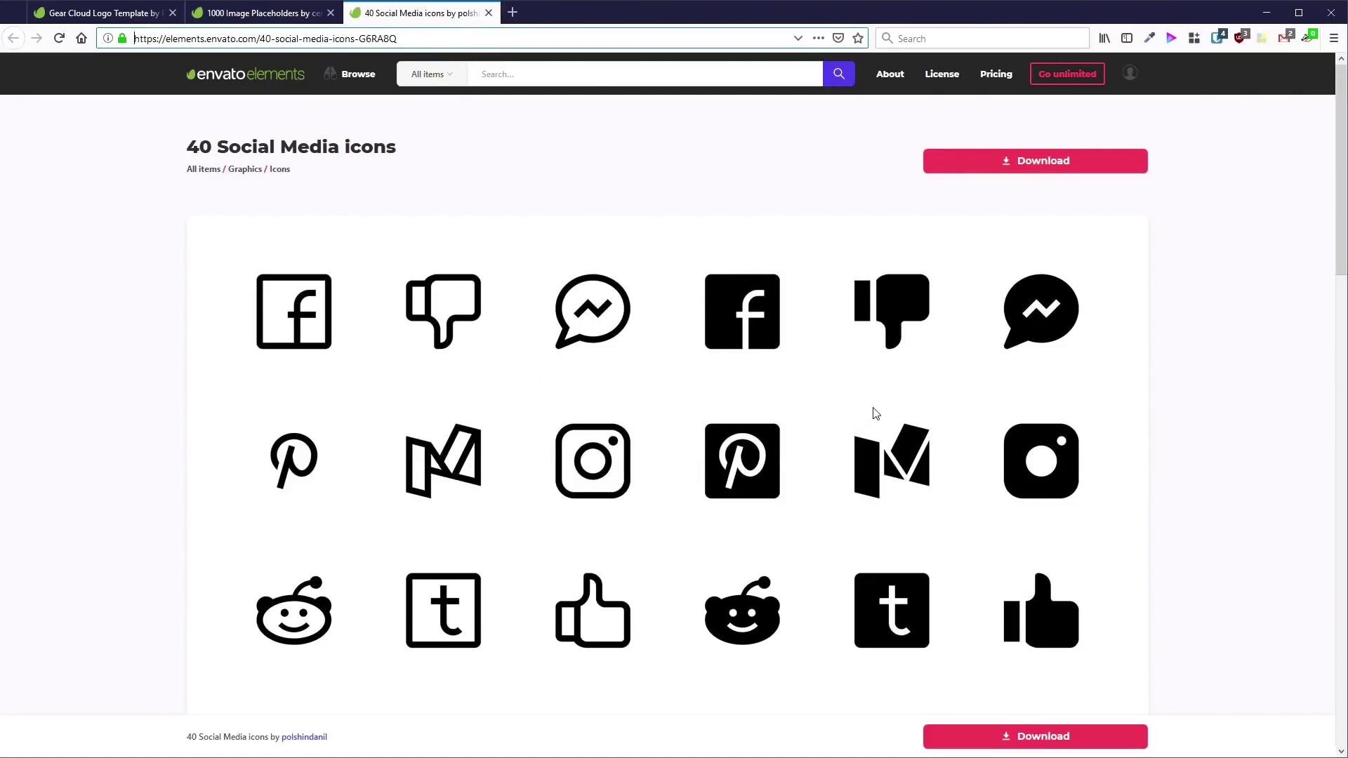
click(1266, 13)
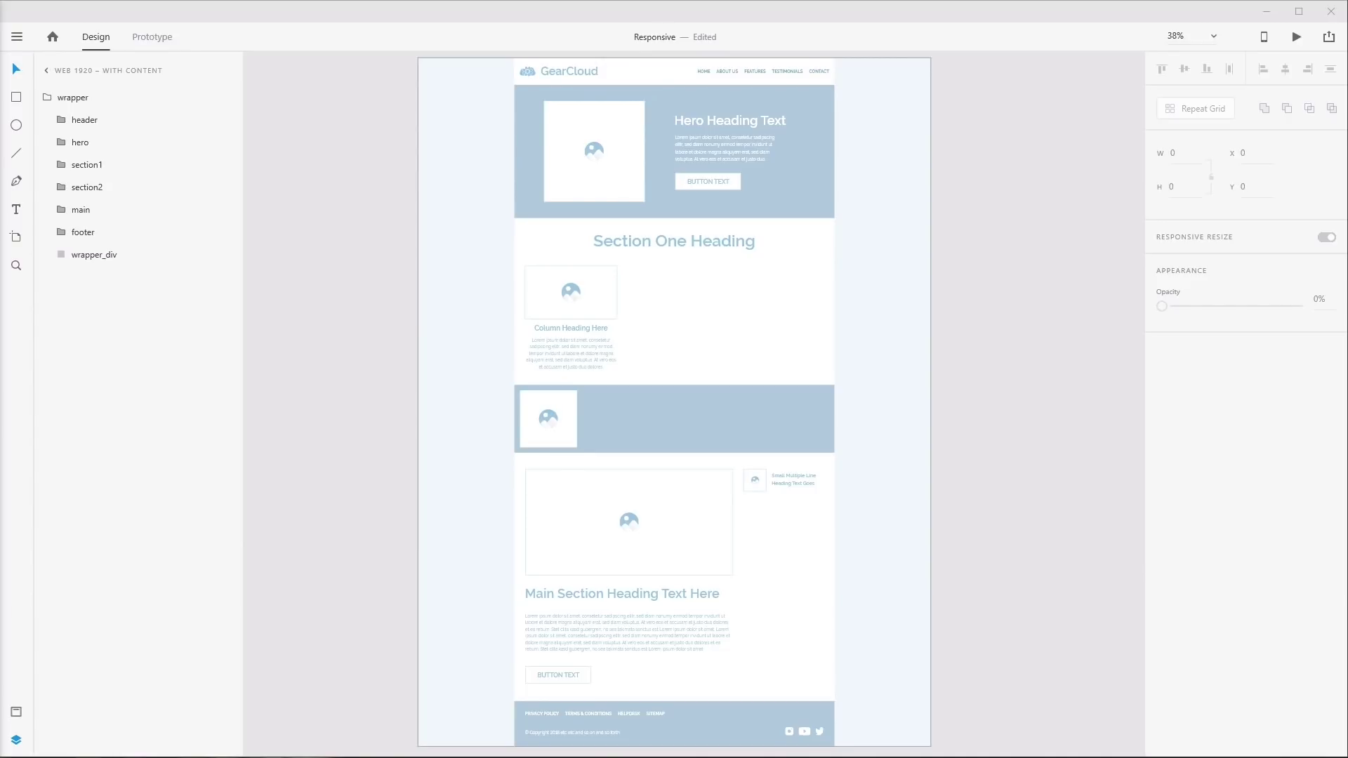
Inspect the header group's contents on Web 1920 – with content: the GearCloud title, the logo and title group, and the navigation text
scroll(735, 99, up, 5)
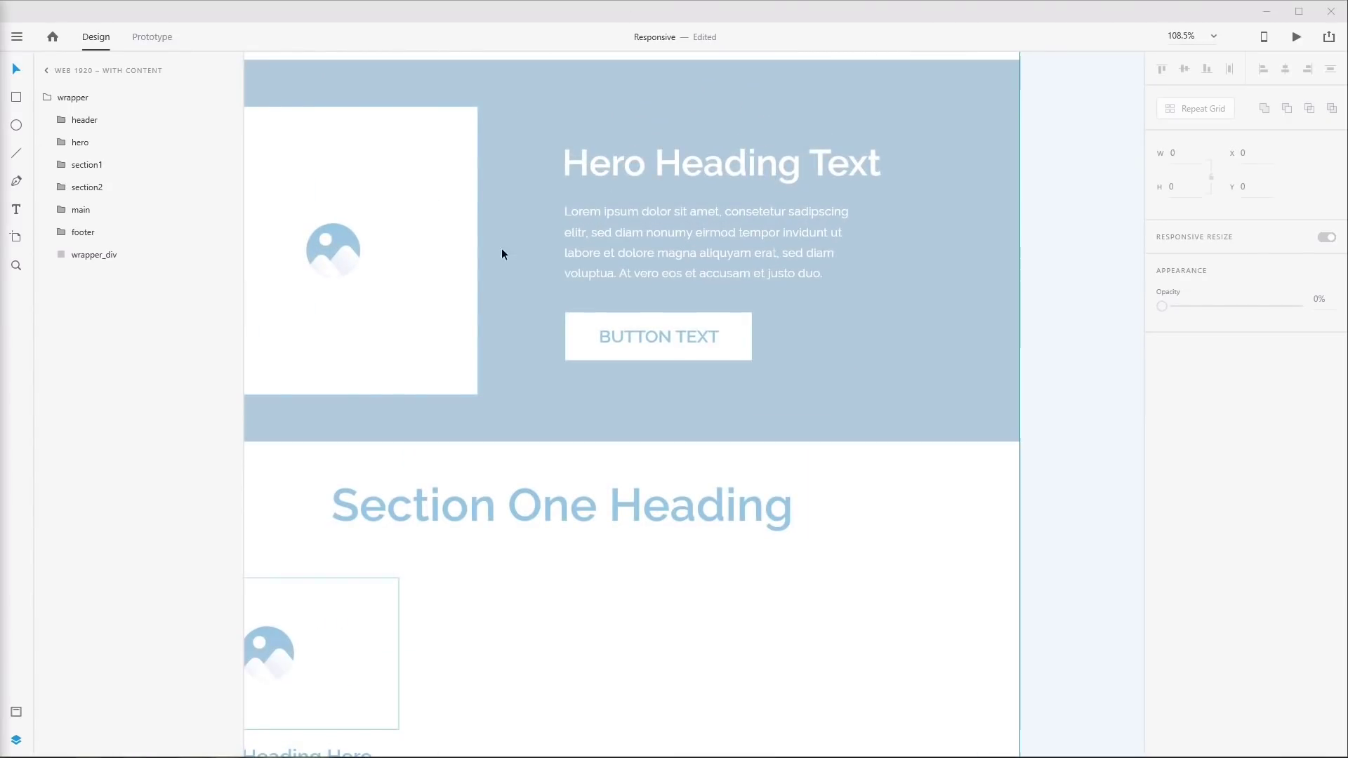
click(501, 254)
scroll(530, 270, up, 3)
scroll(555, 392, down, 1)
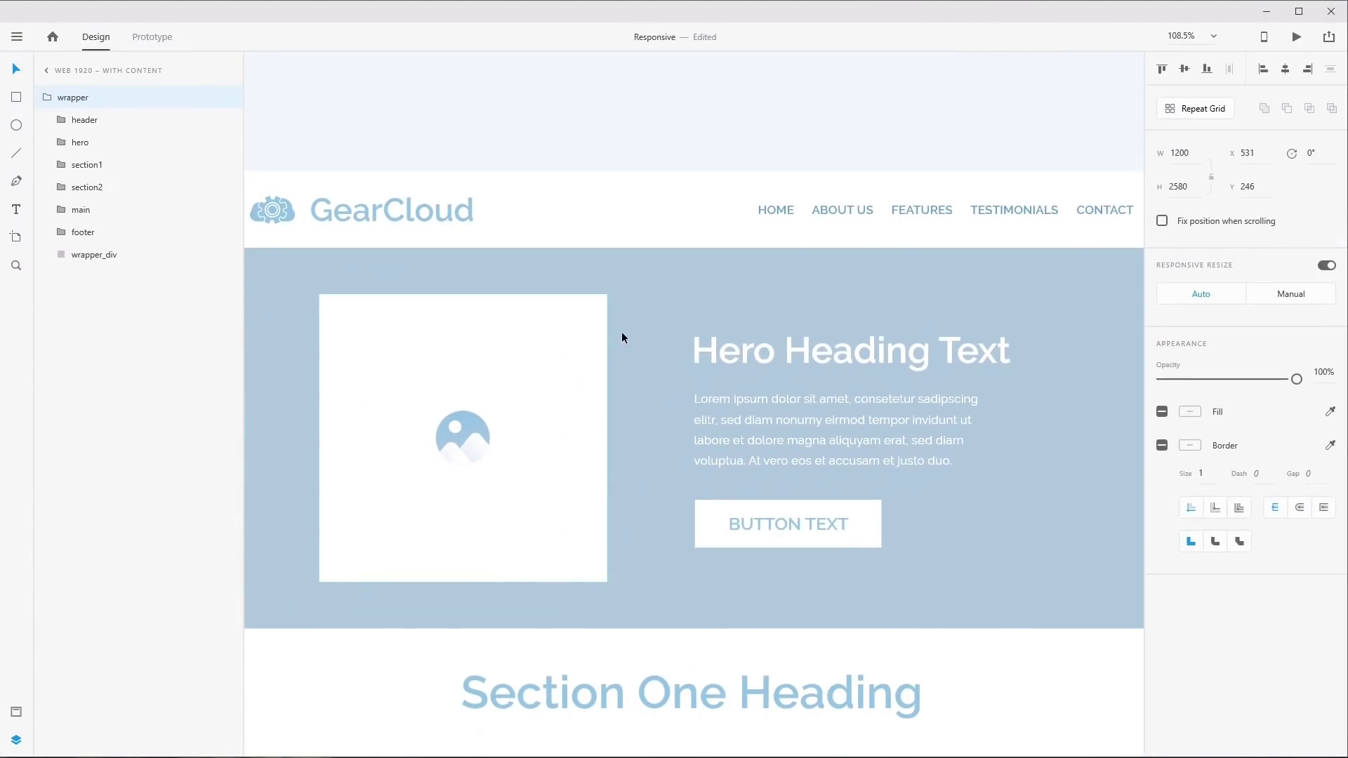
ctrl+click(403, 216)
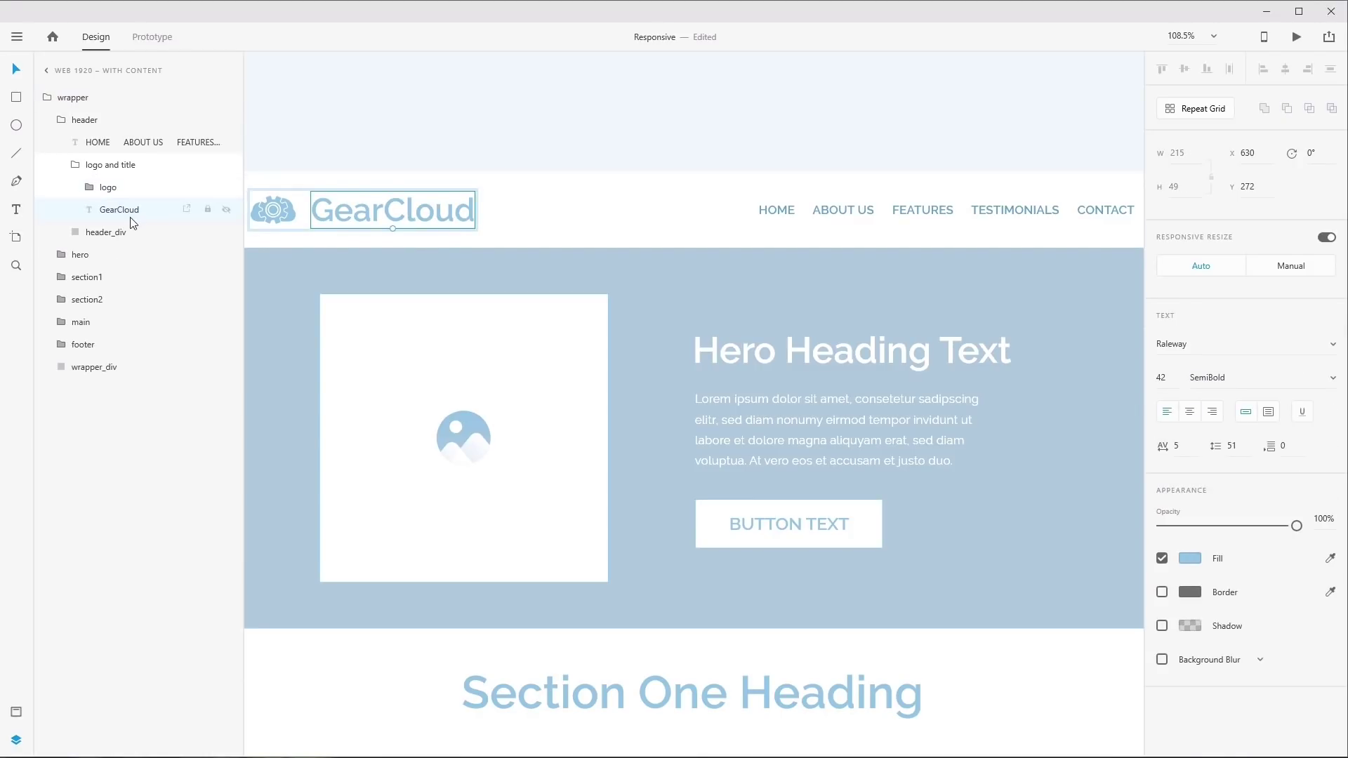
click(107, 187)
click(109, 166)
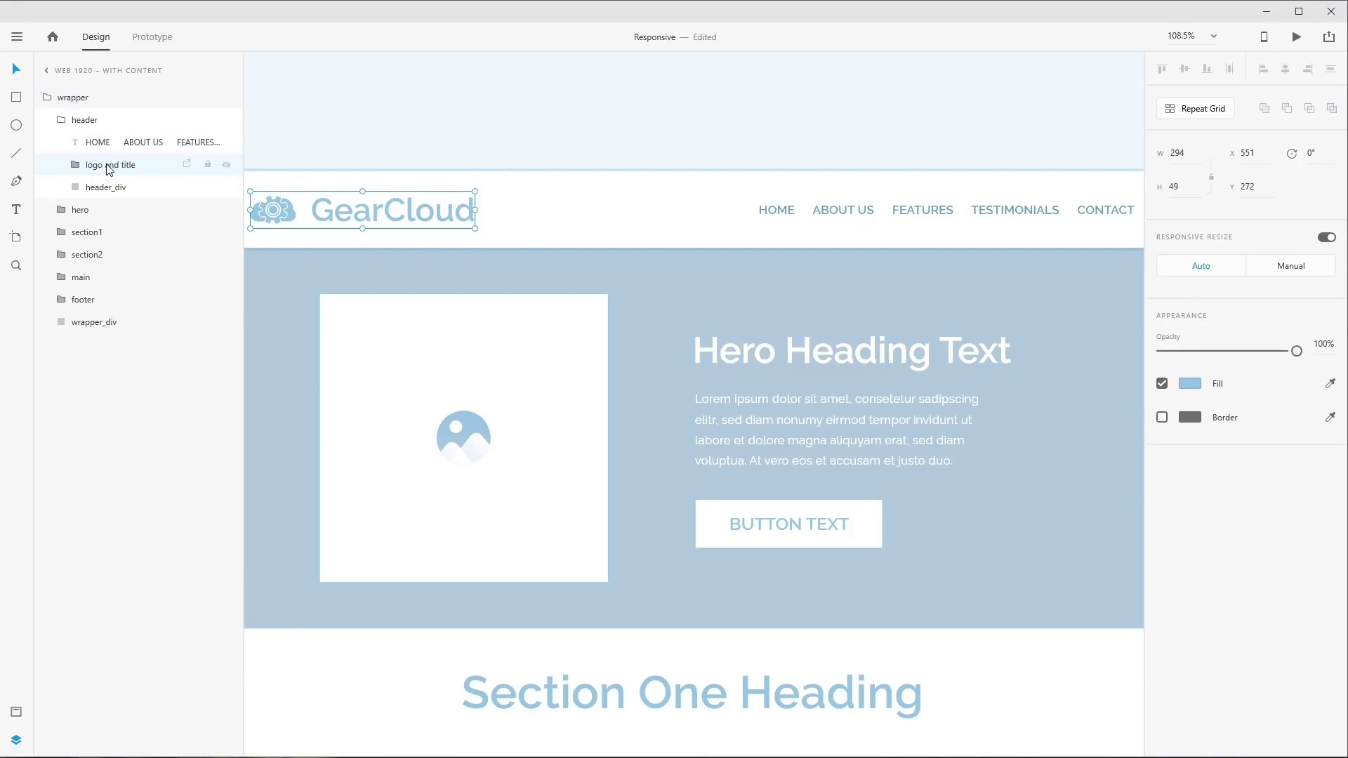
ctrl+scroll(830, 318, down, 2)
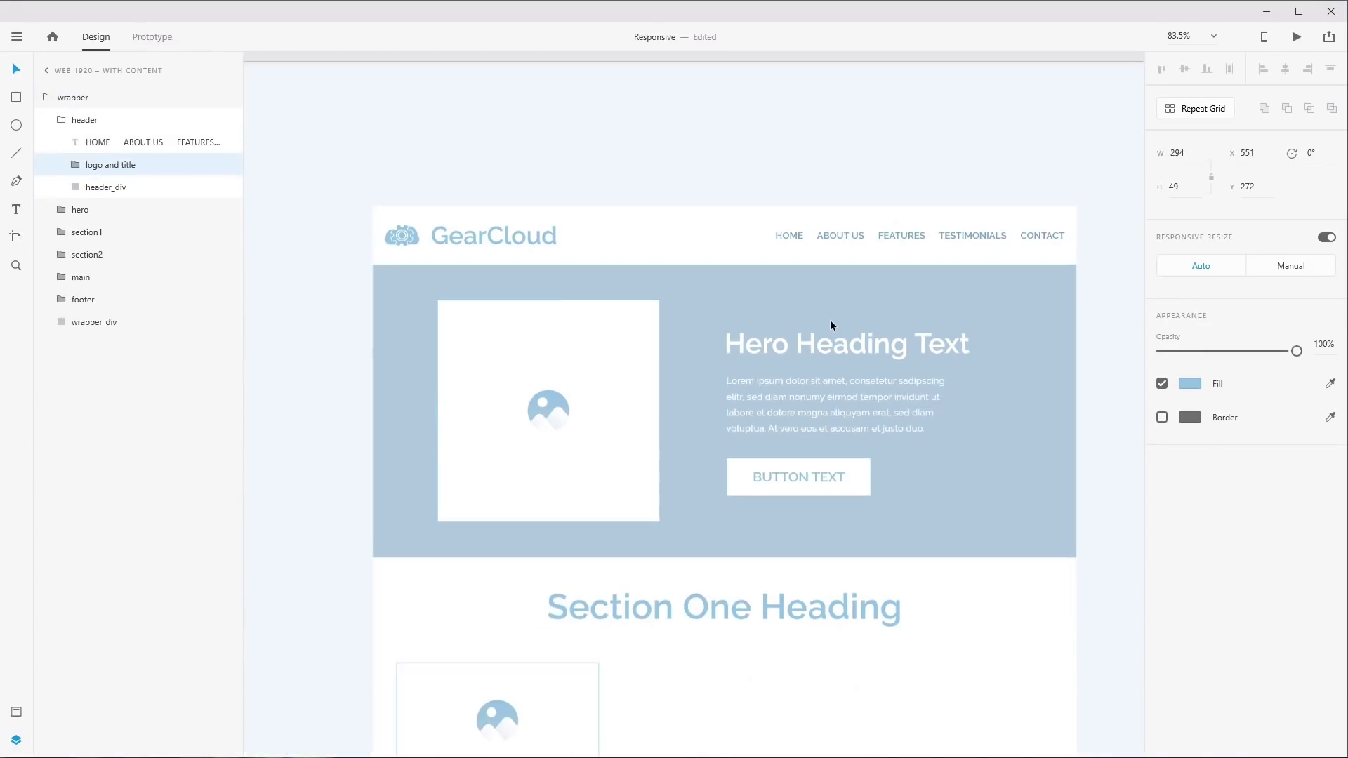
click(153, 144)
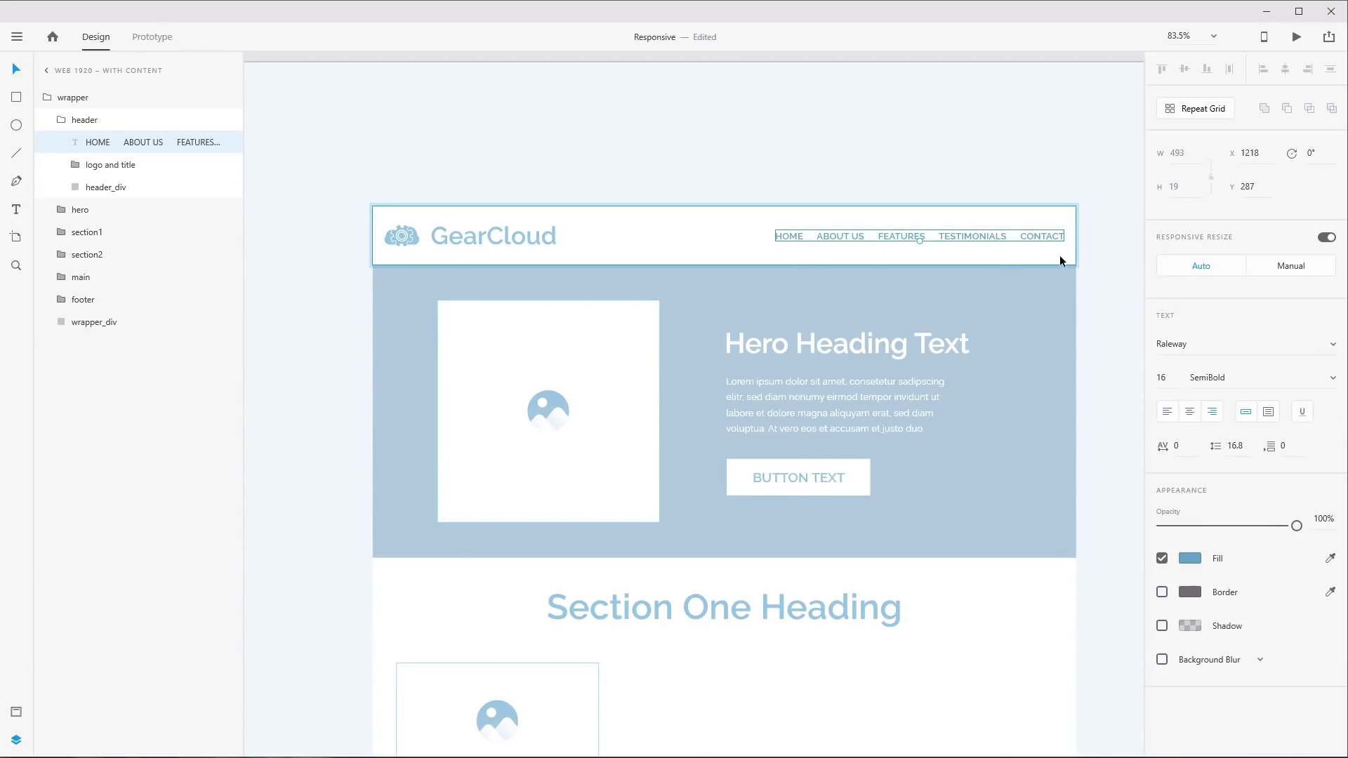
Inspect the hero section's hero_img group in left_col and the text content in right_col
scroll(702, 421, down, 3)
ctrl+click(584, 393)
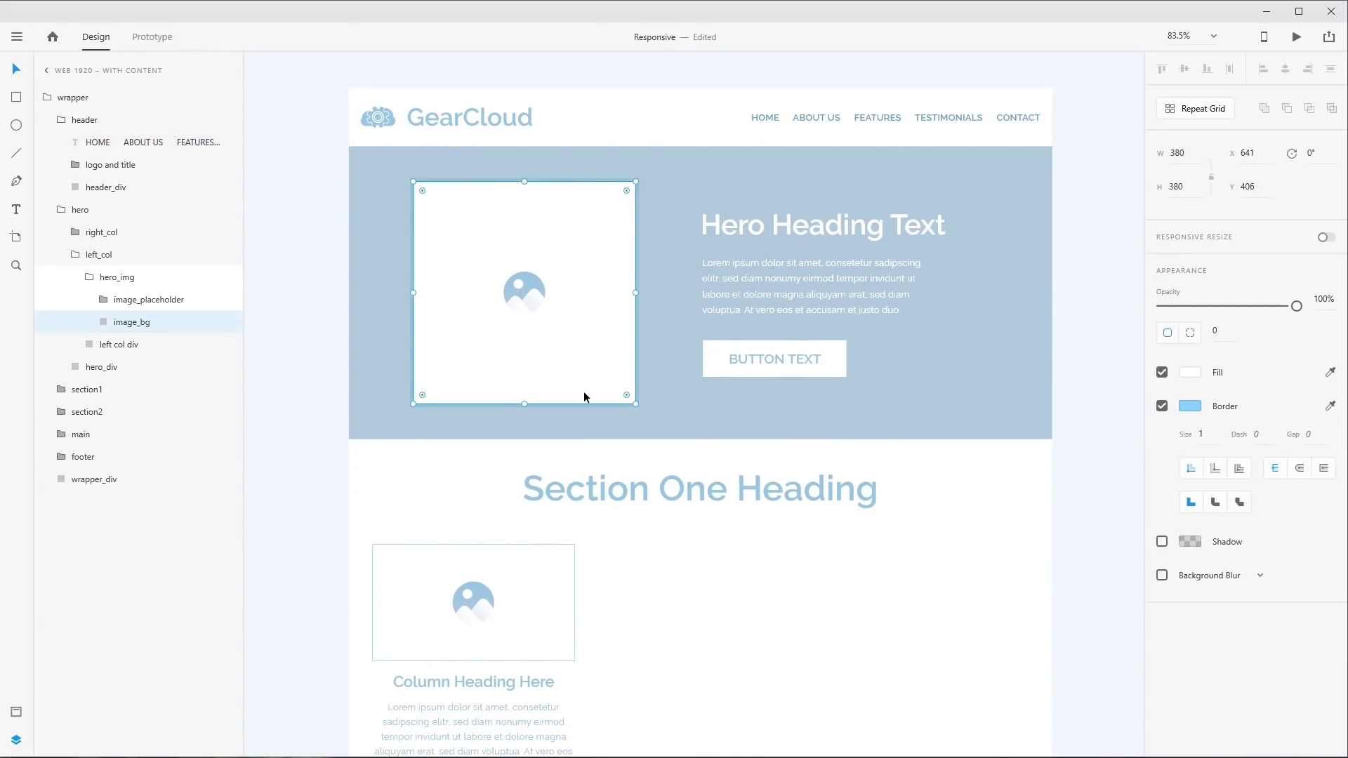
click(109, 279)
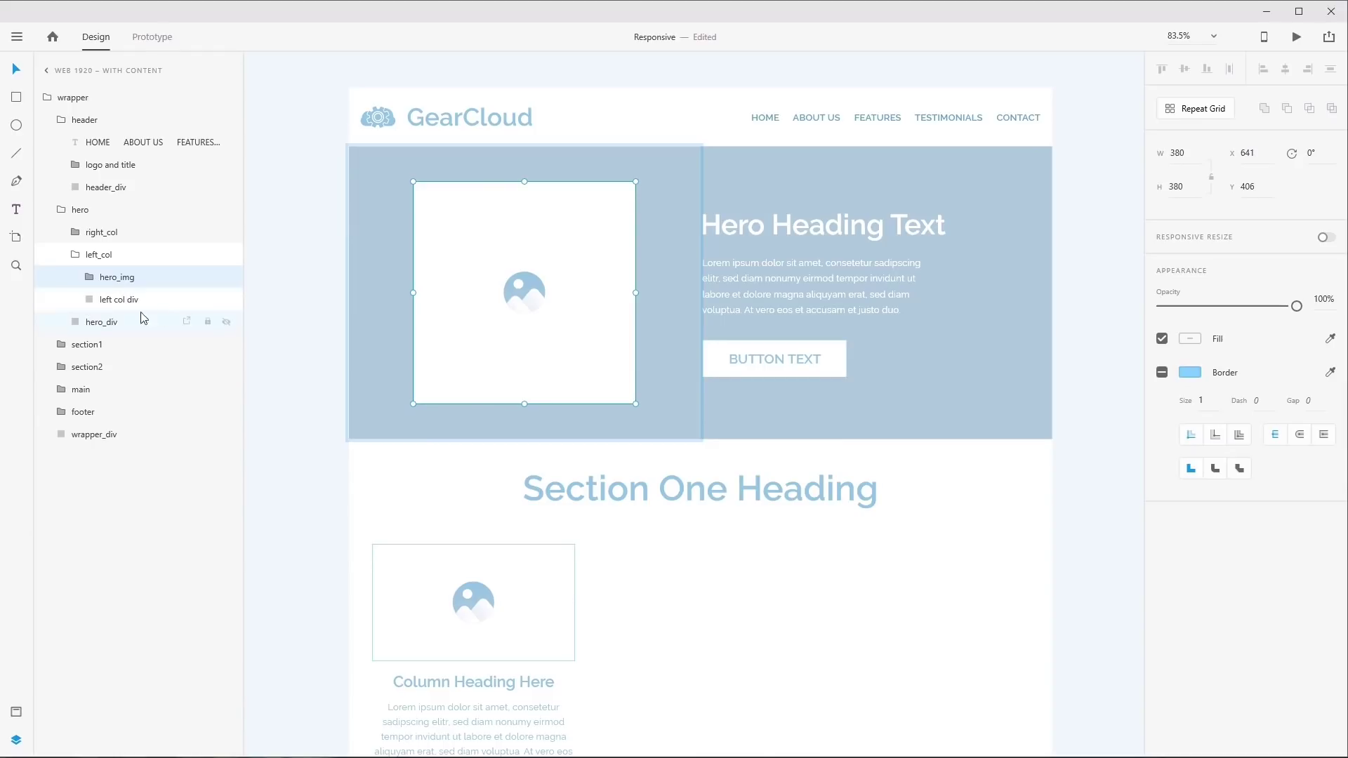
click(102, 232)
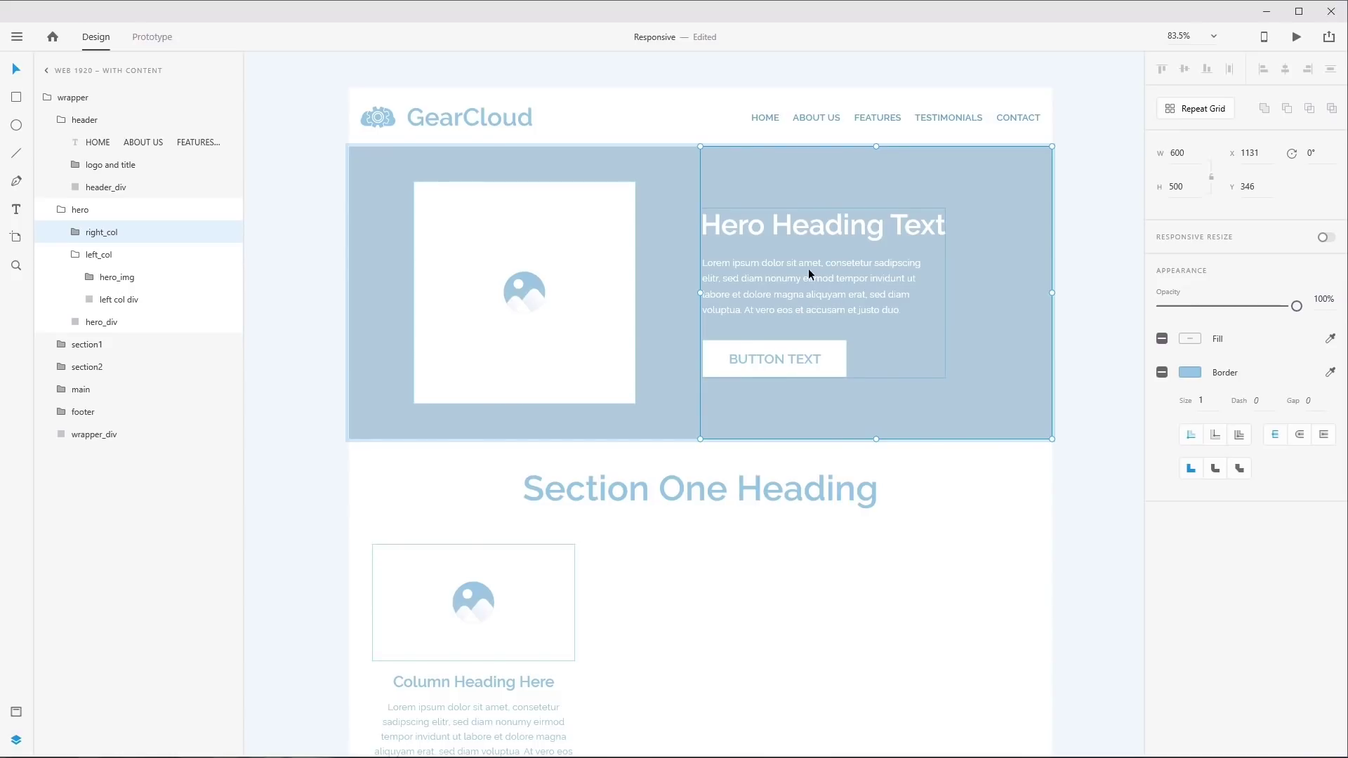
Review the content of section one, section two, main and the footer, and view the whole artboard layout
drag(992, 555, 969, 244)
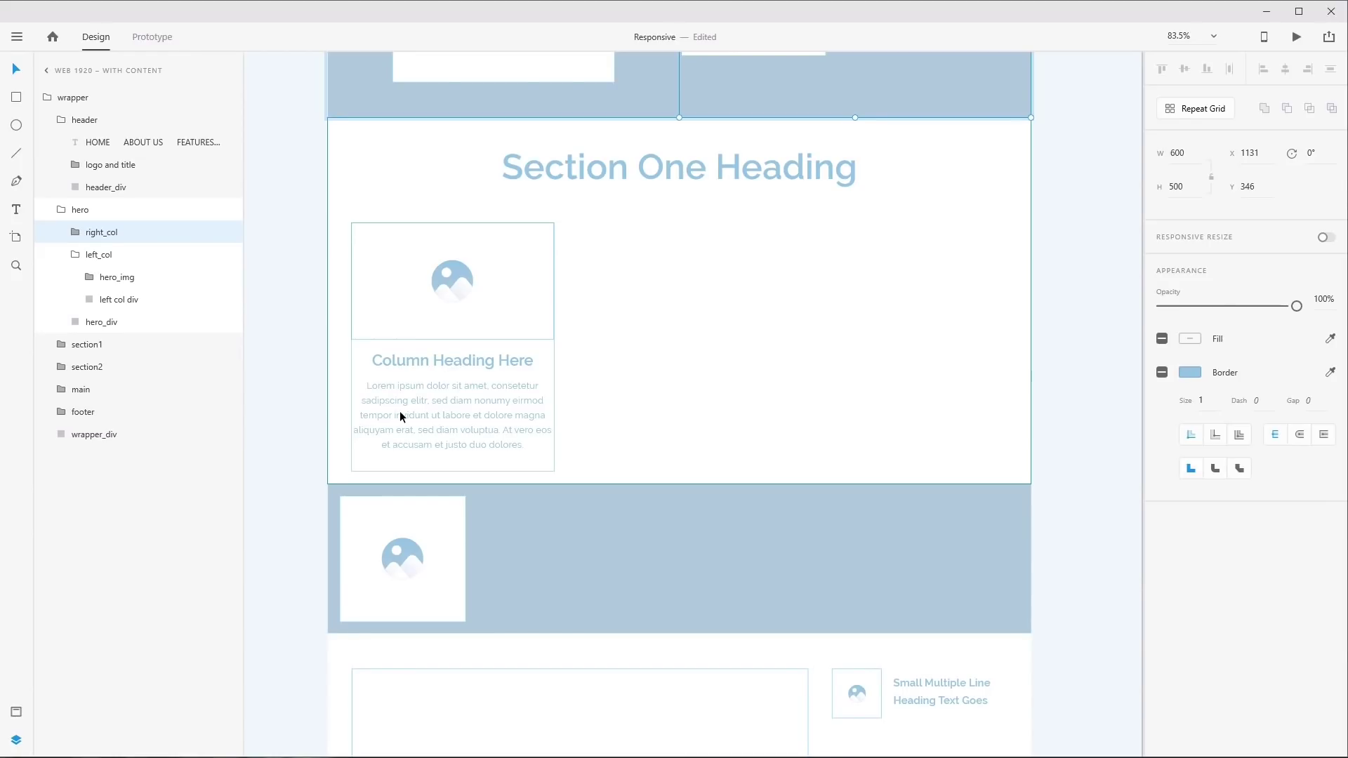
scroll(725, 490, down, 4)
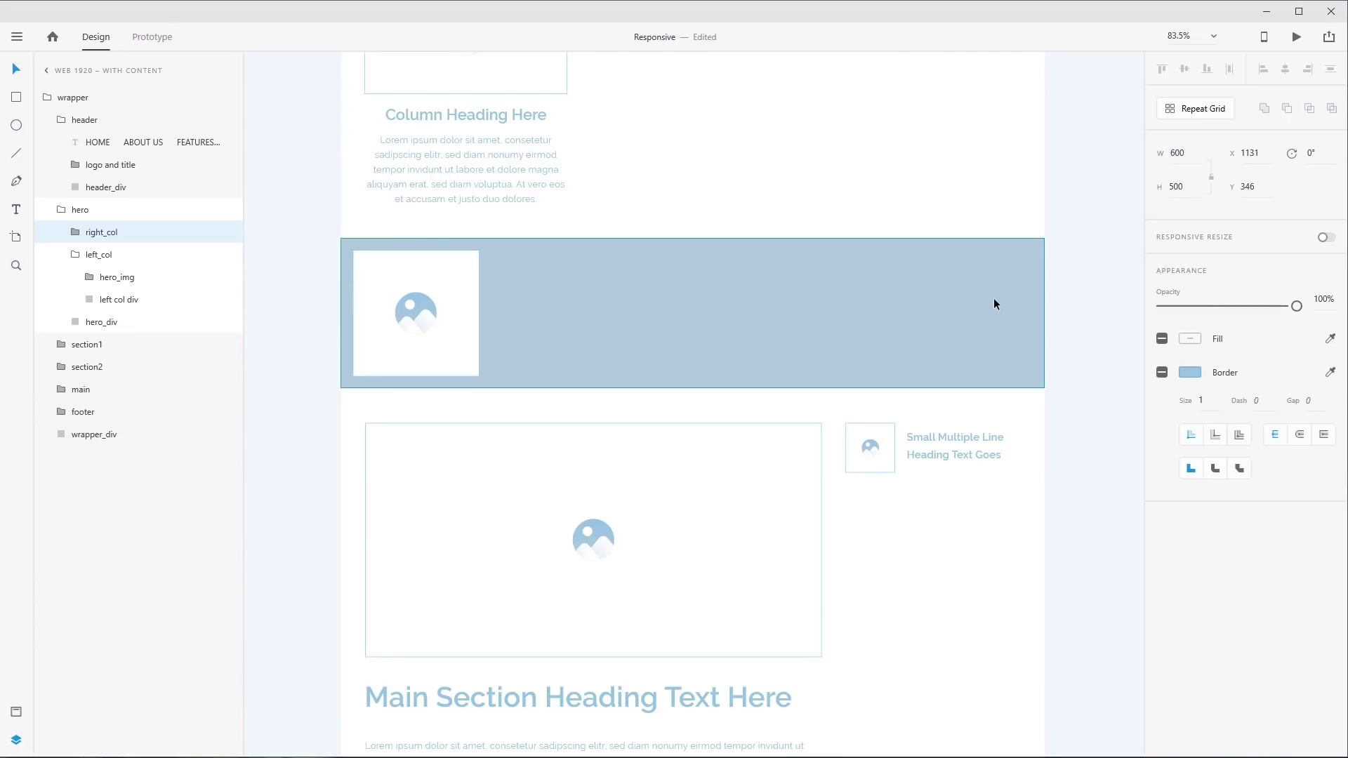
click(913, 554)
scroll(896, 492, down, 5)
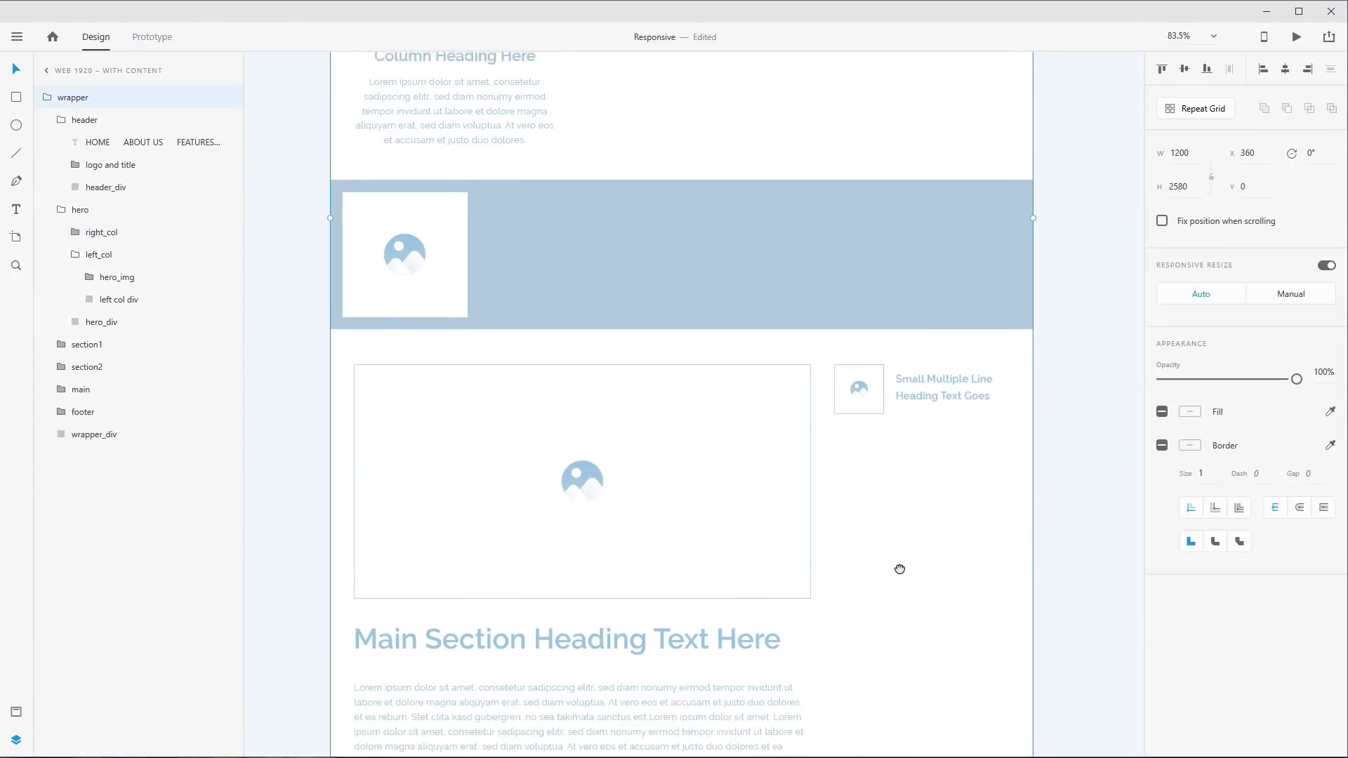
drag(891, 358, 891, 372)
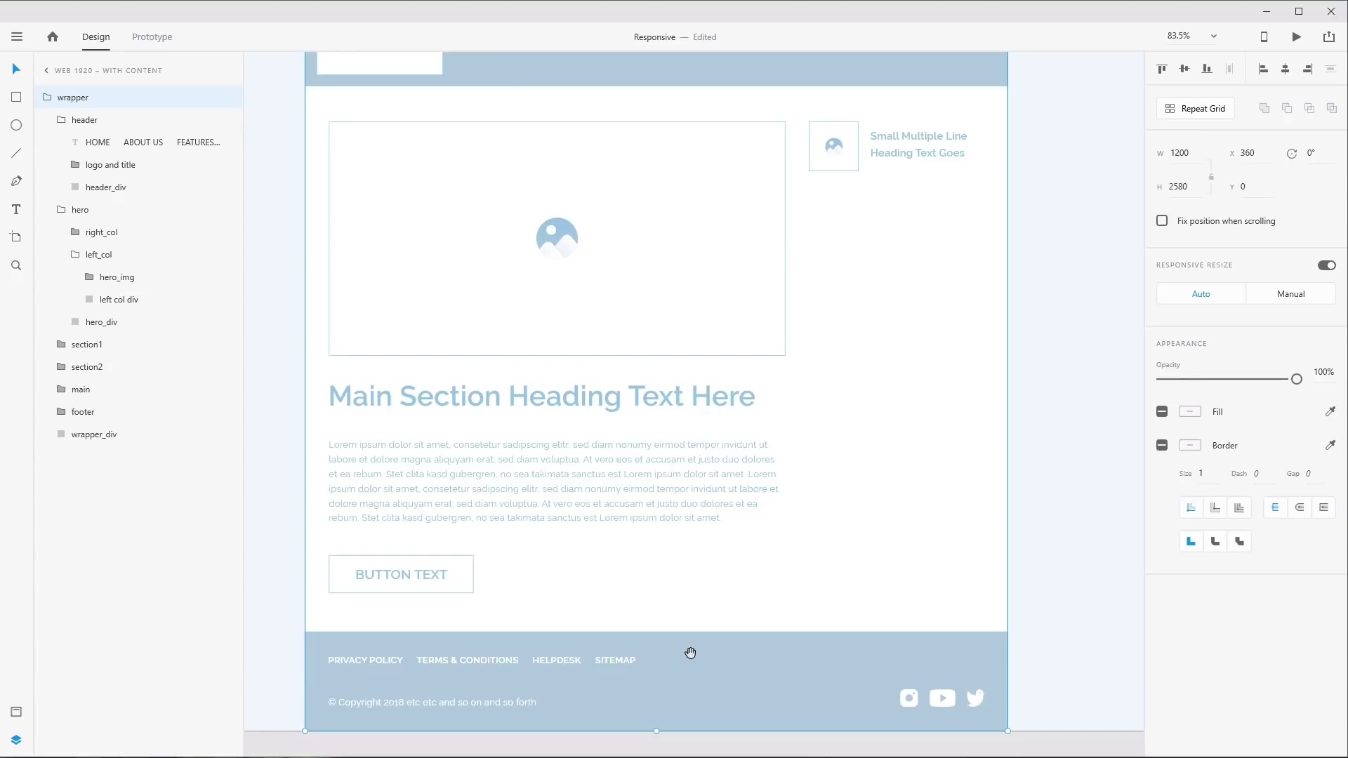
drag(688, 650, 683, 475)
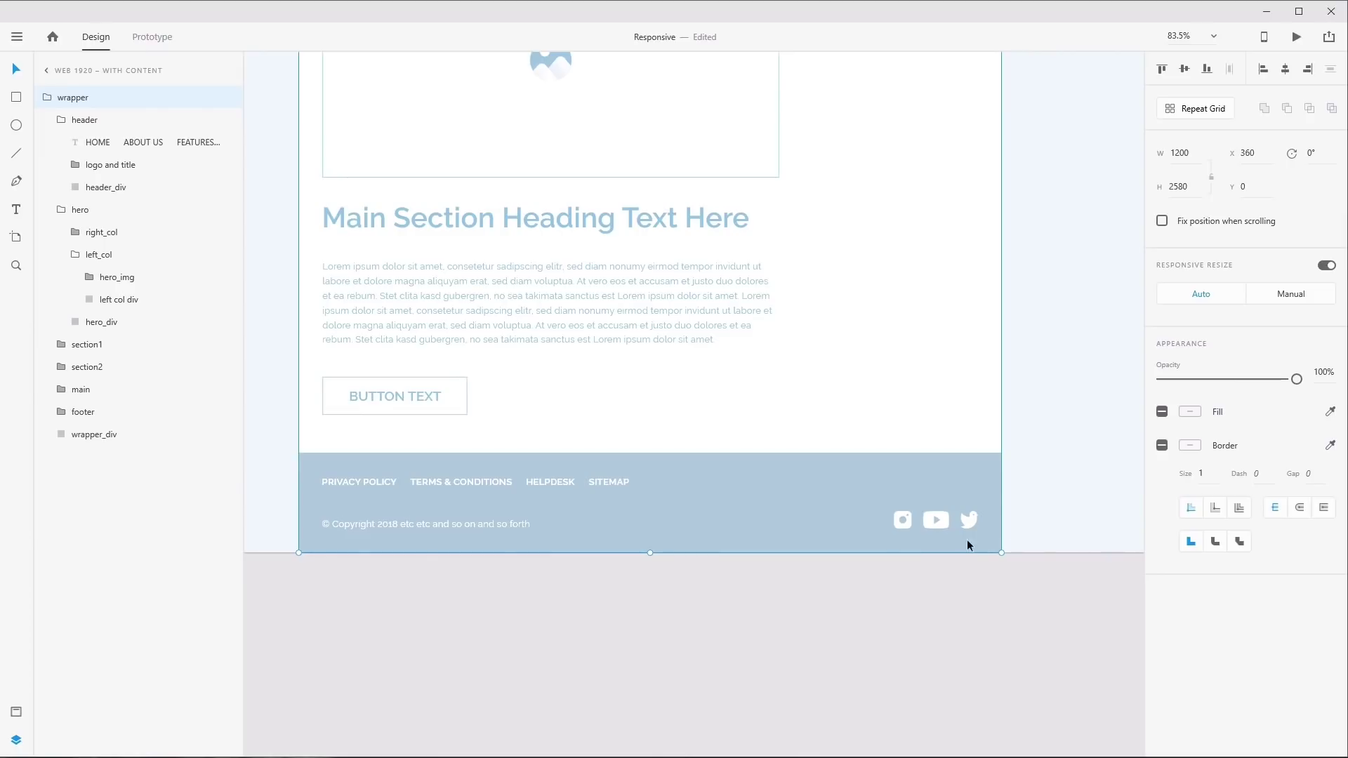
scroll(746, 277, down, 4)
scroll(789, 412, up, 5)
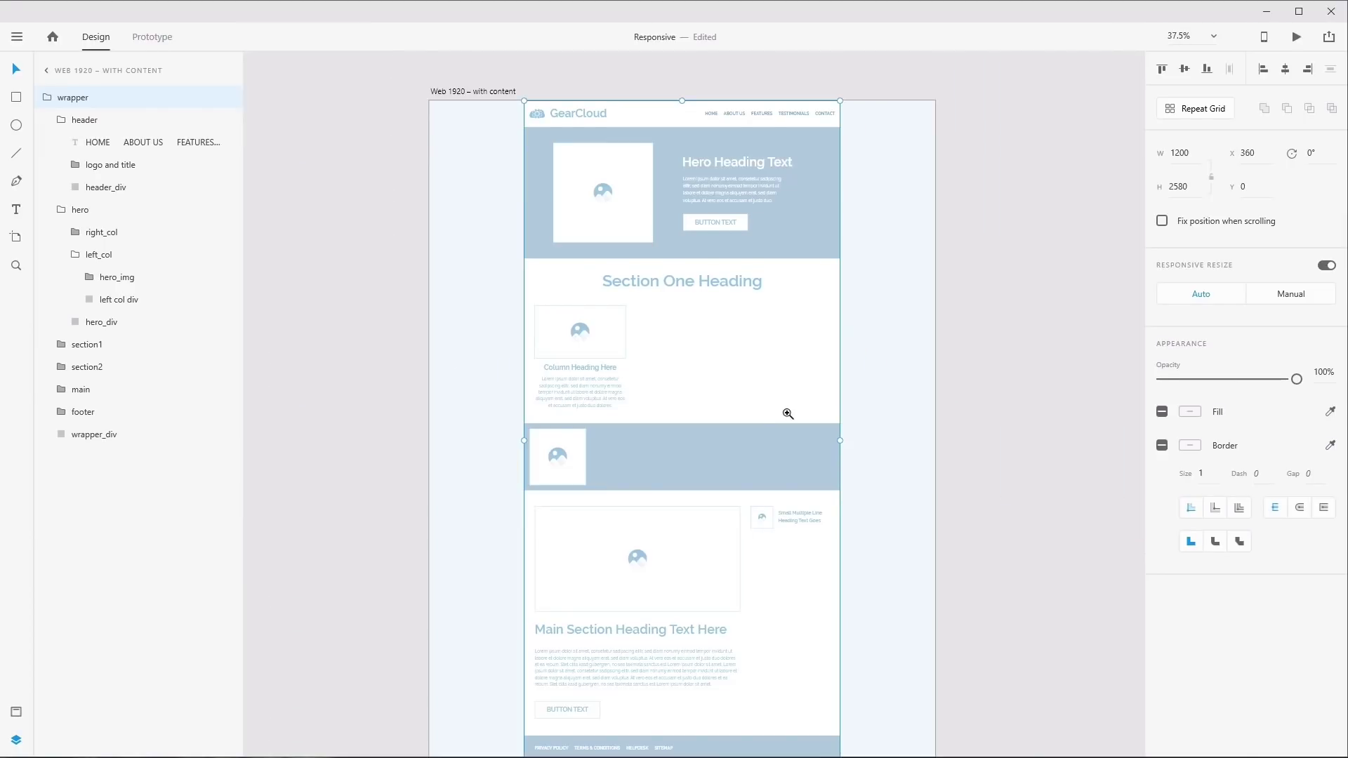
drag(789, 427, 740, 386)
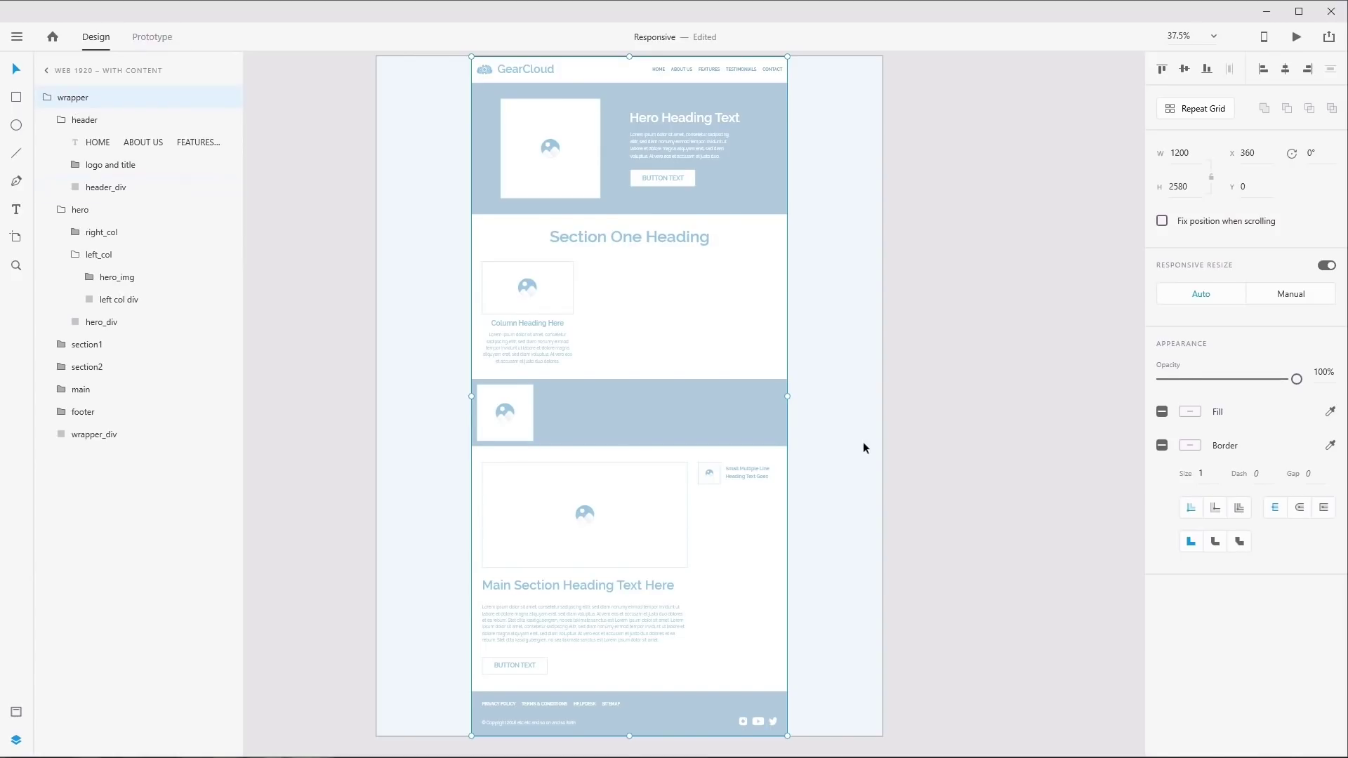
drag(787, 396, 759, 465)
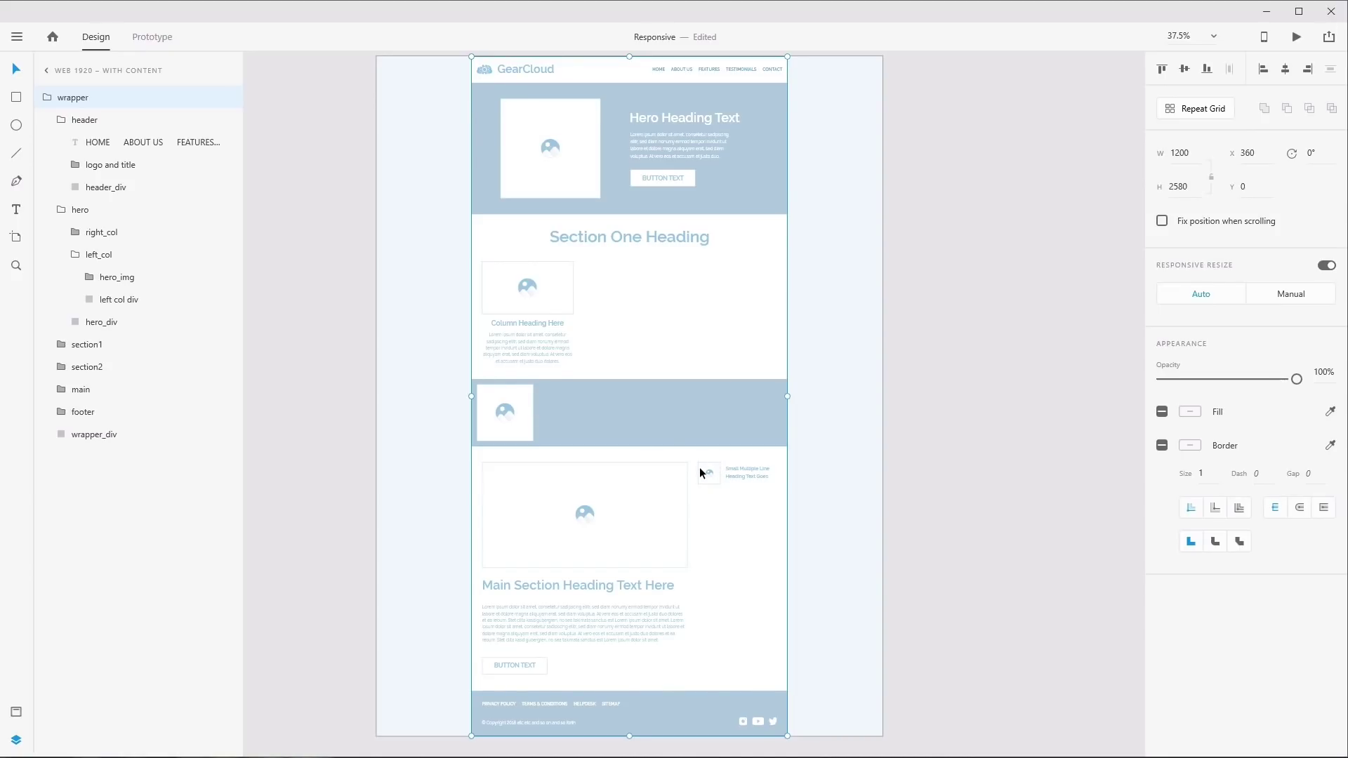
Repeat section1's col group across into three columns with Repeat Grid and widen the column gaps until the grid is about 1129 wide
scroll(526, 309, up, 5)
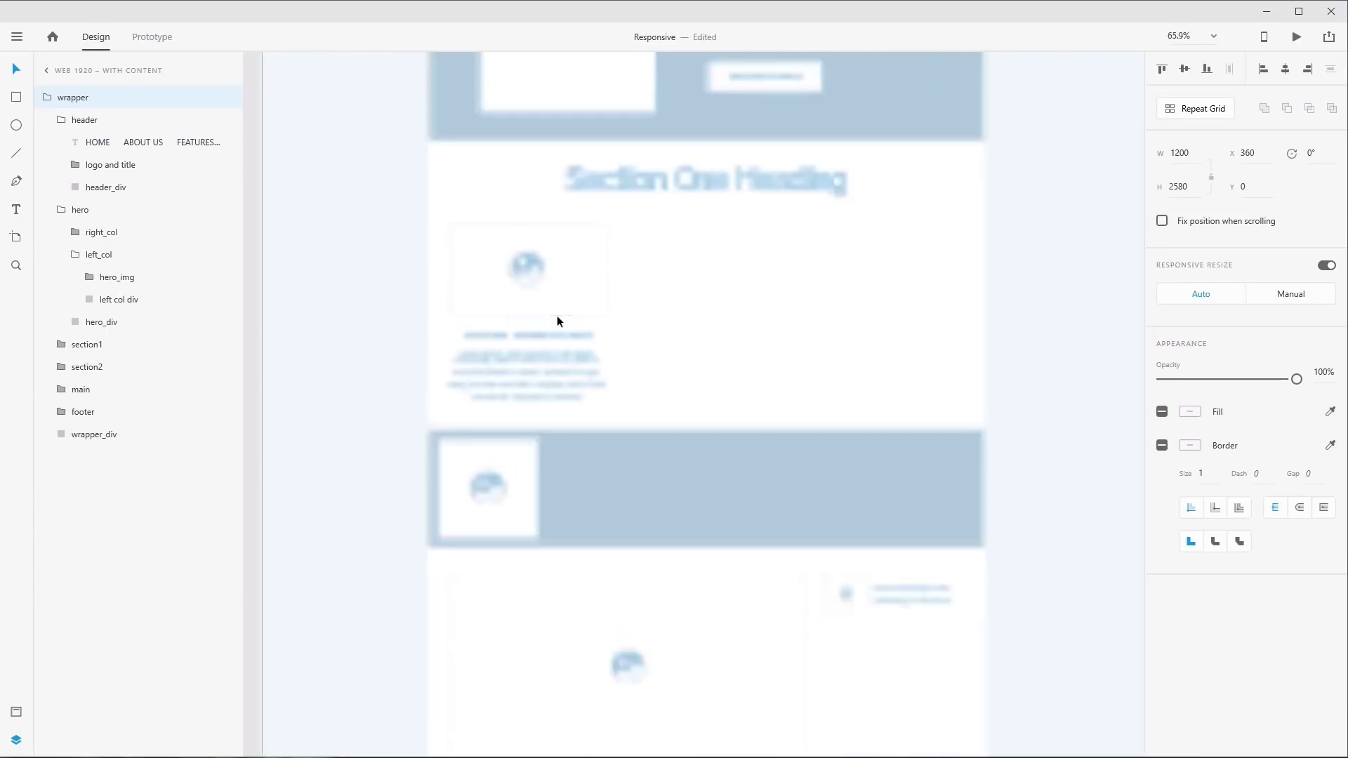
scroll(557, 322, up, 2)
drag(809, 267, 676, 294)
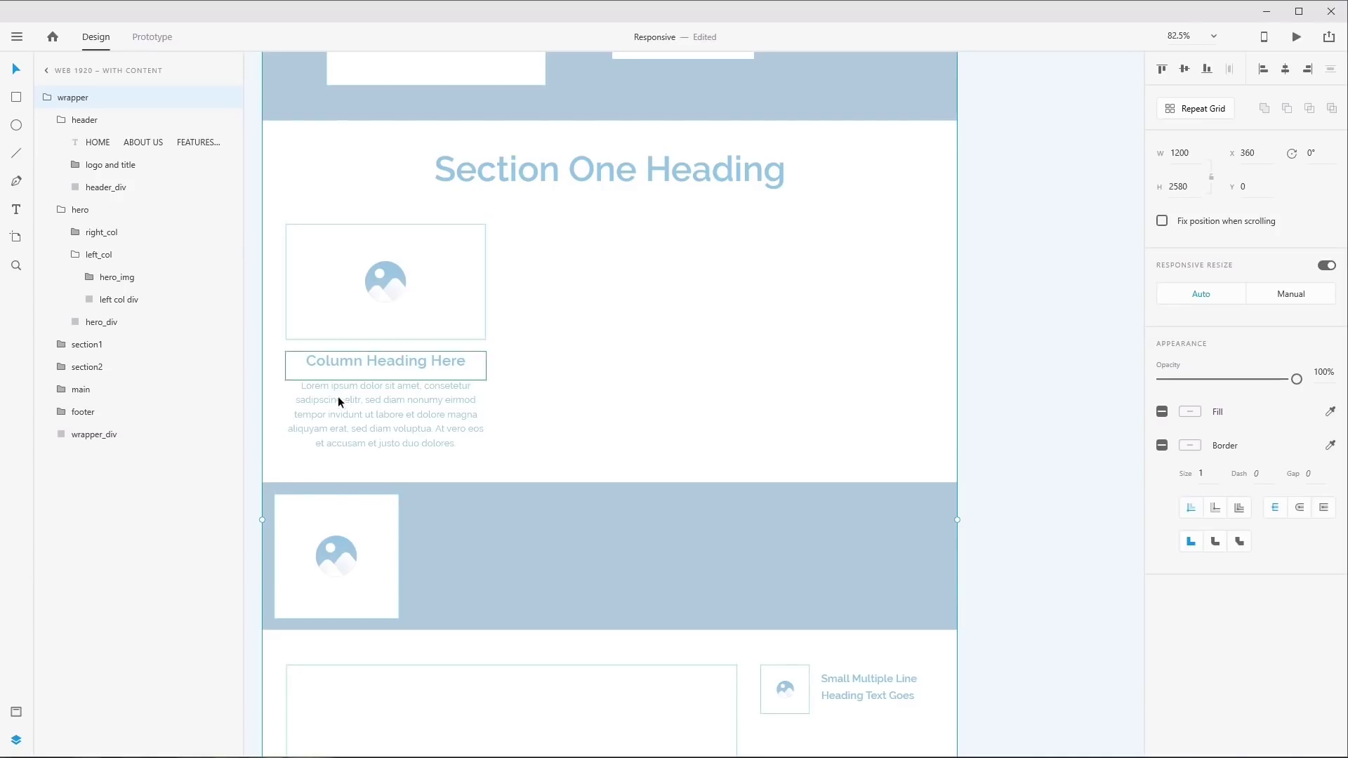
ctrl+click(332, 313)
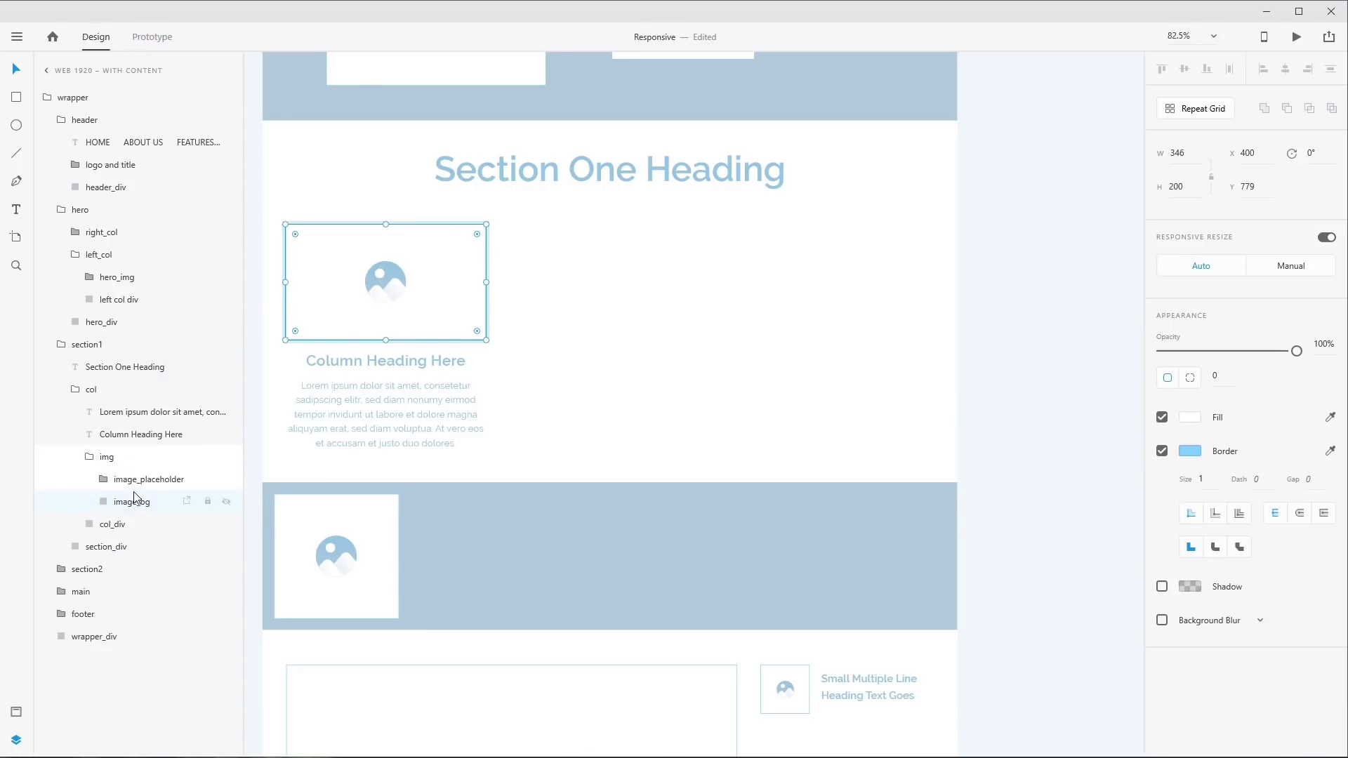
click(92, 390)
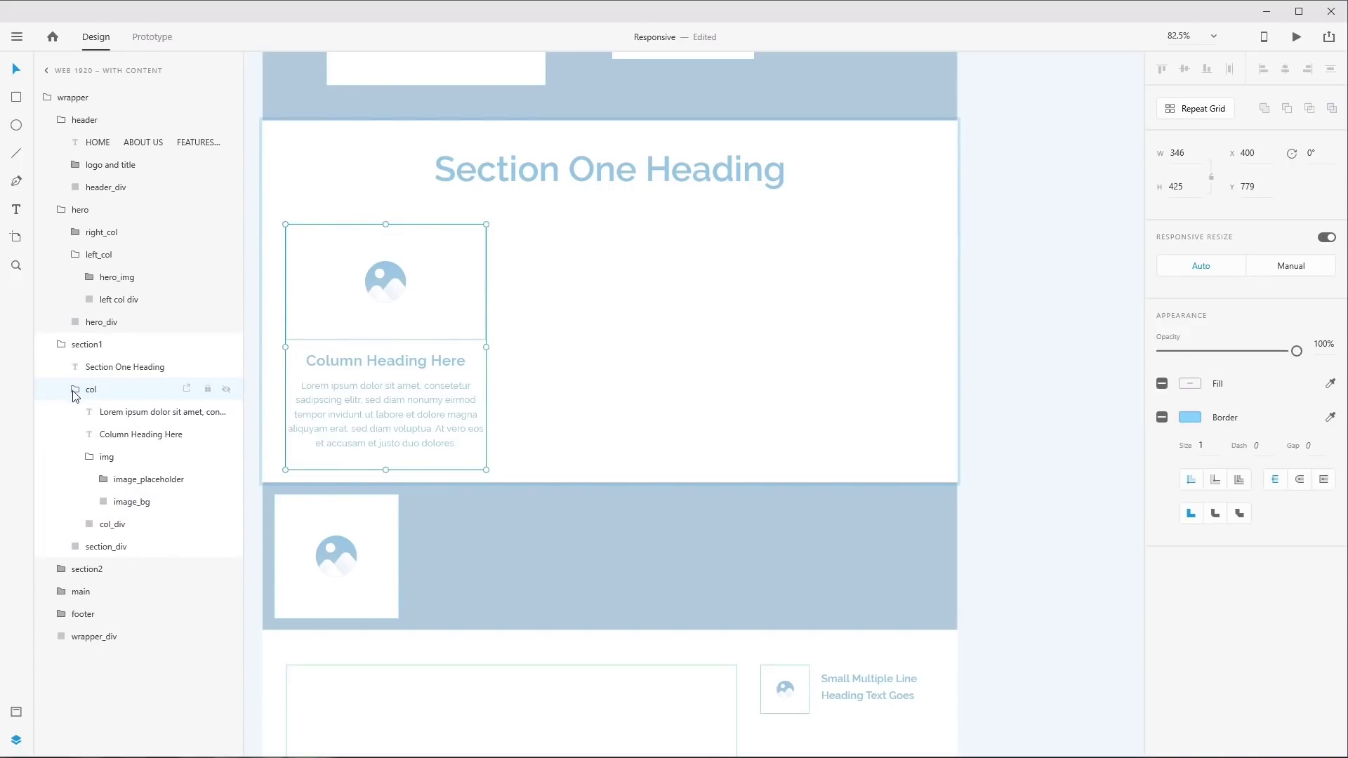
click(75, 390)
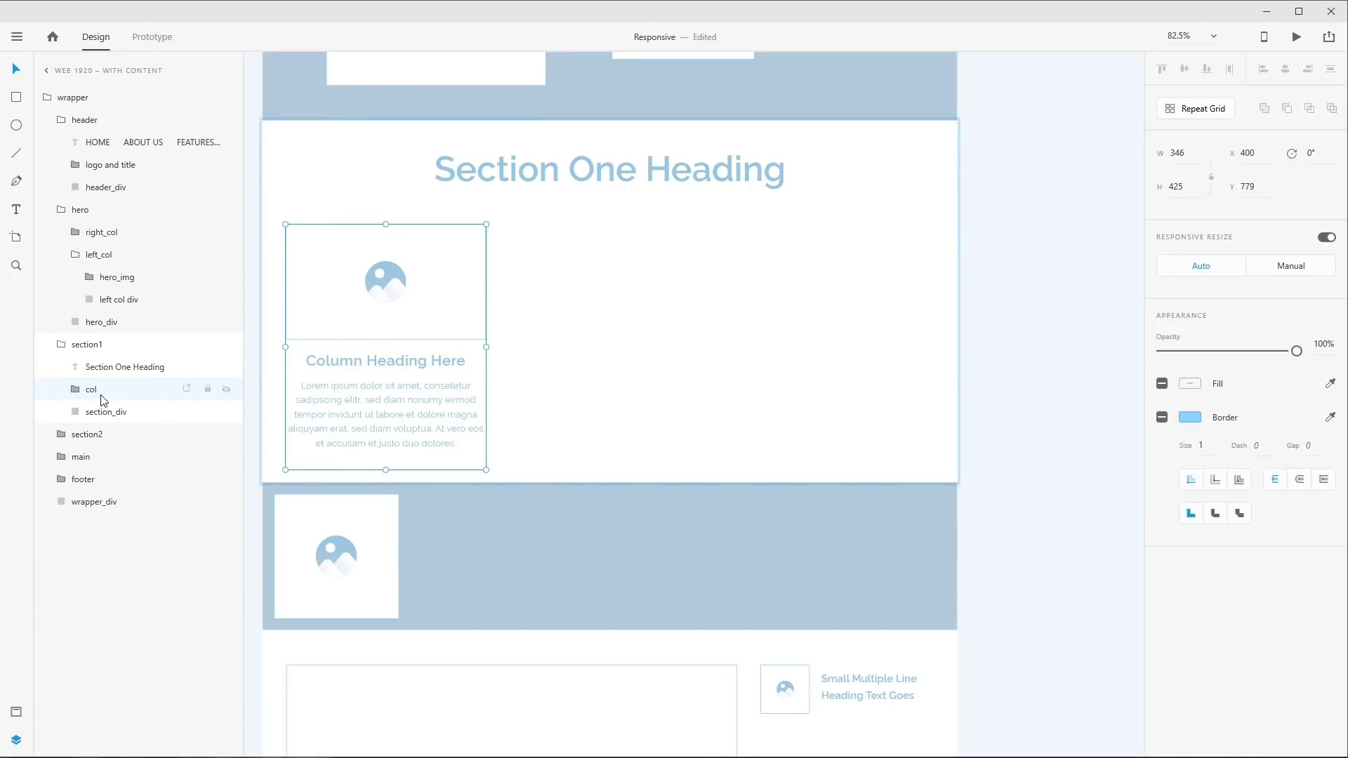
click(1211, 110)
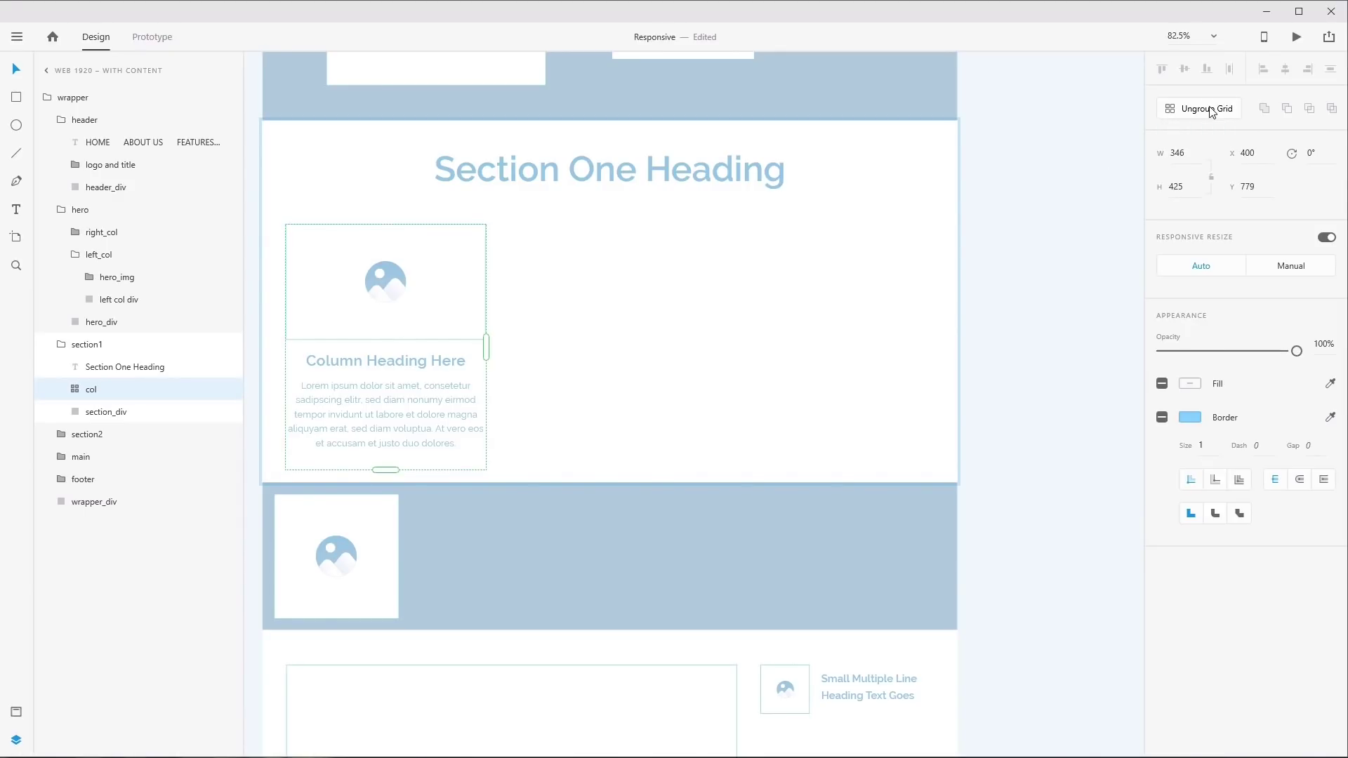
drag(486, 346, 916, 358)
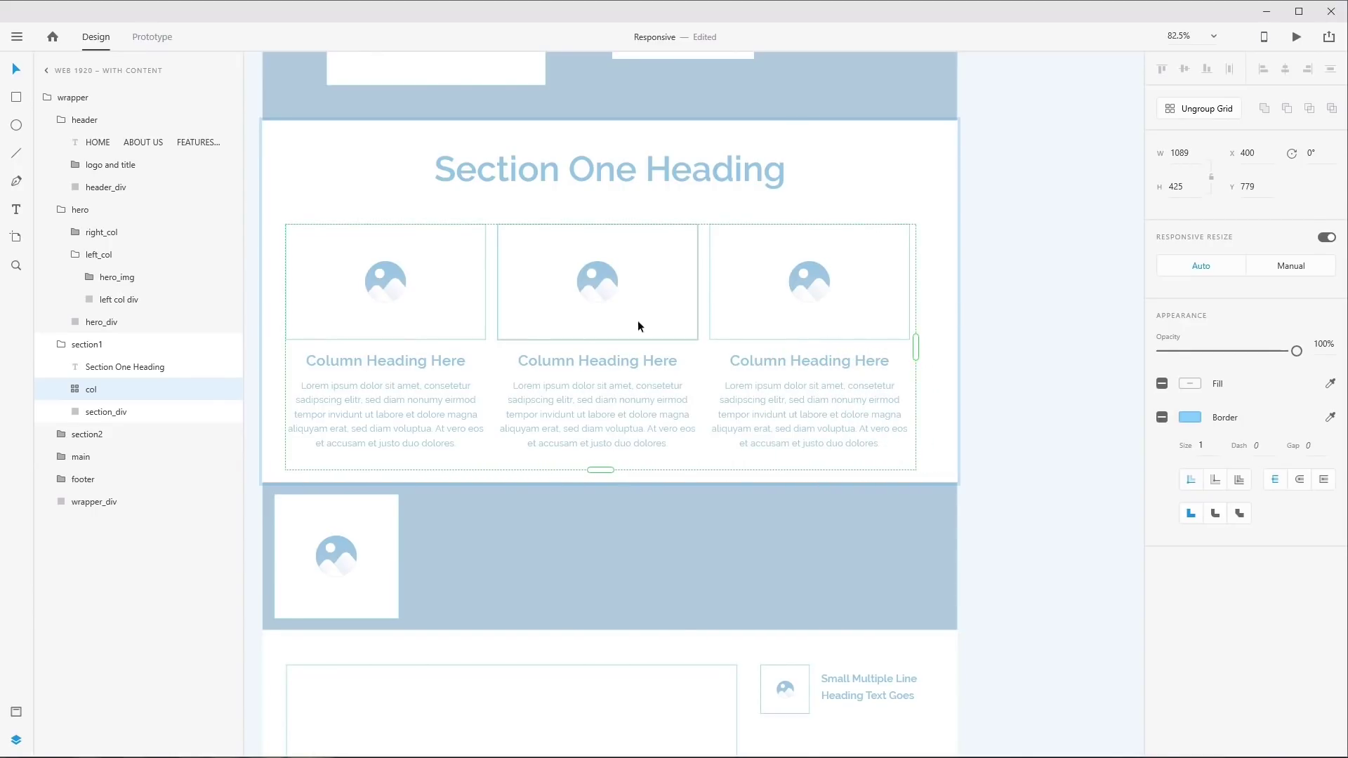
mouse_move(492, 300)
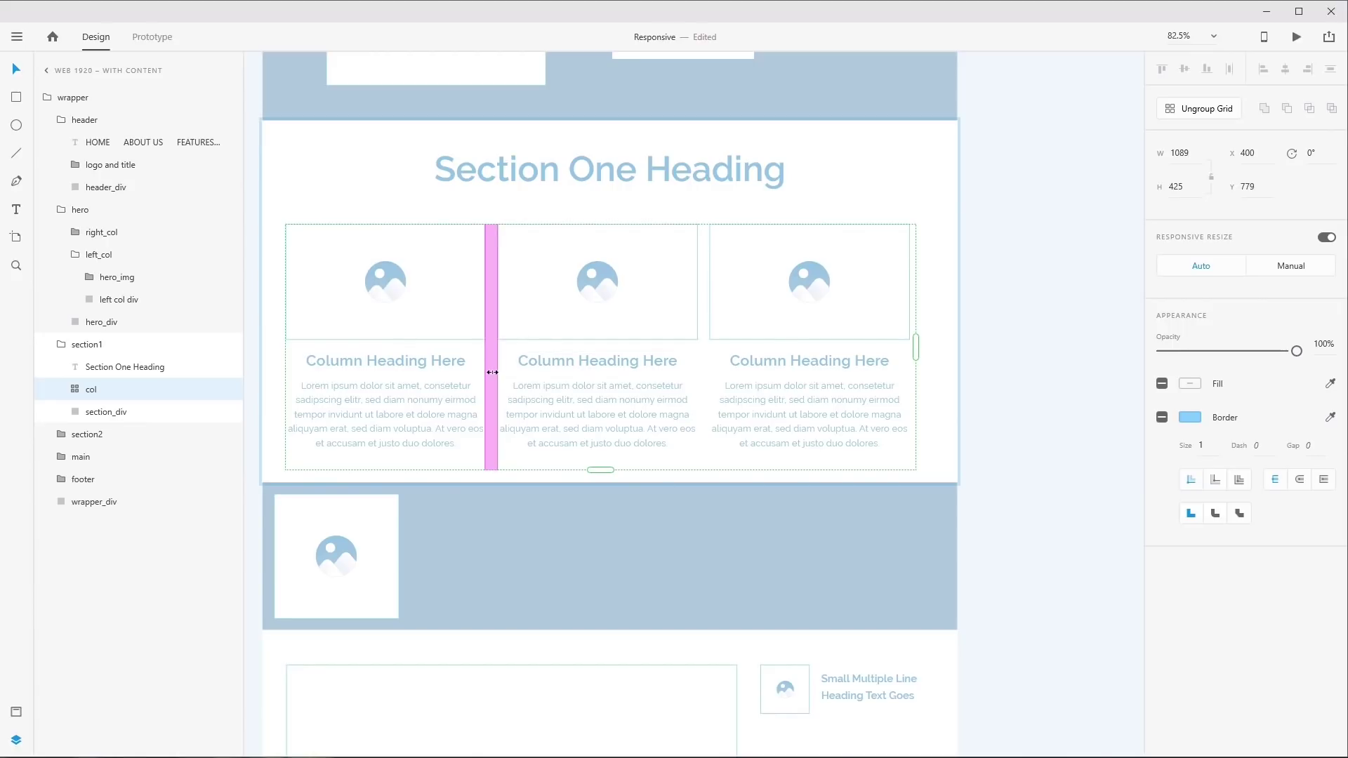
drag(496, 372, 506, 372)
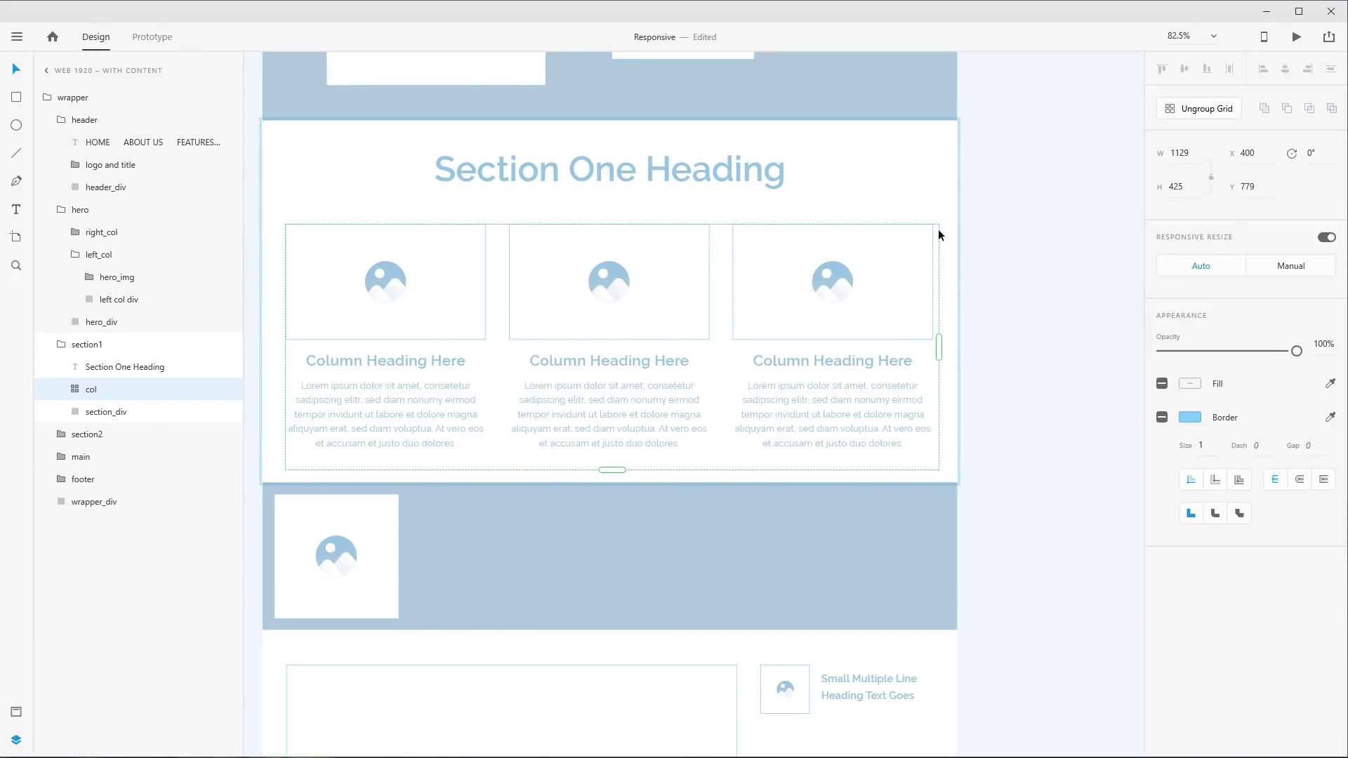
Repeat section2's col group across into five image boxes with Repeat Grid, making the grid about 1172 wide
click(878, 180)
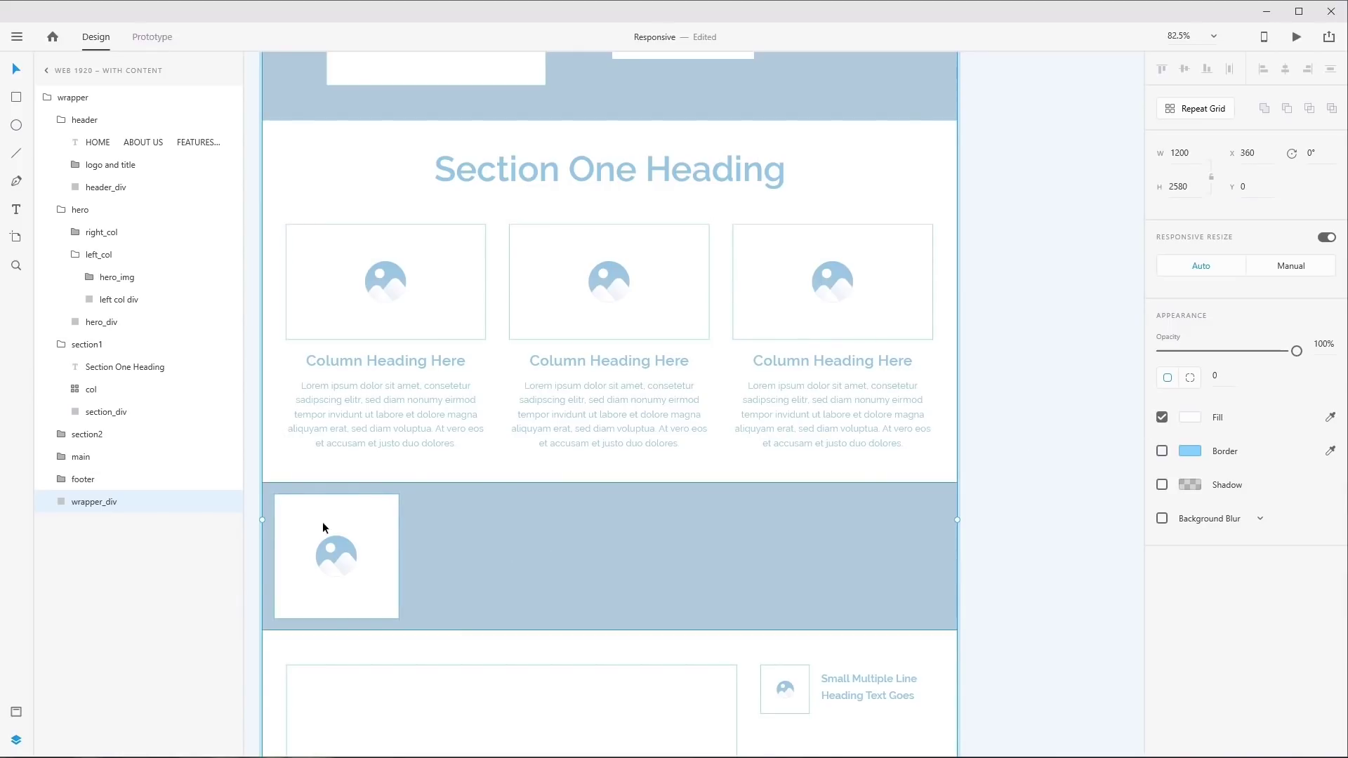
ctrl+click(295, 503)
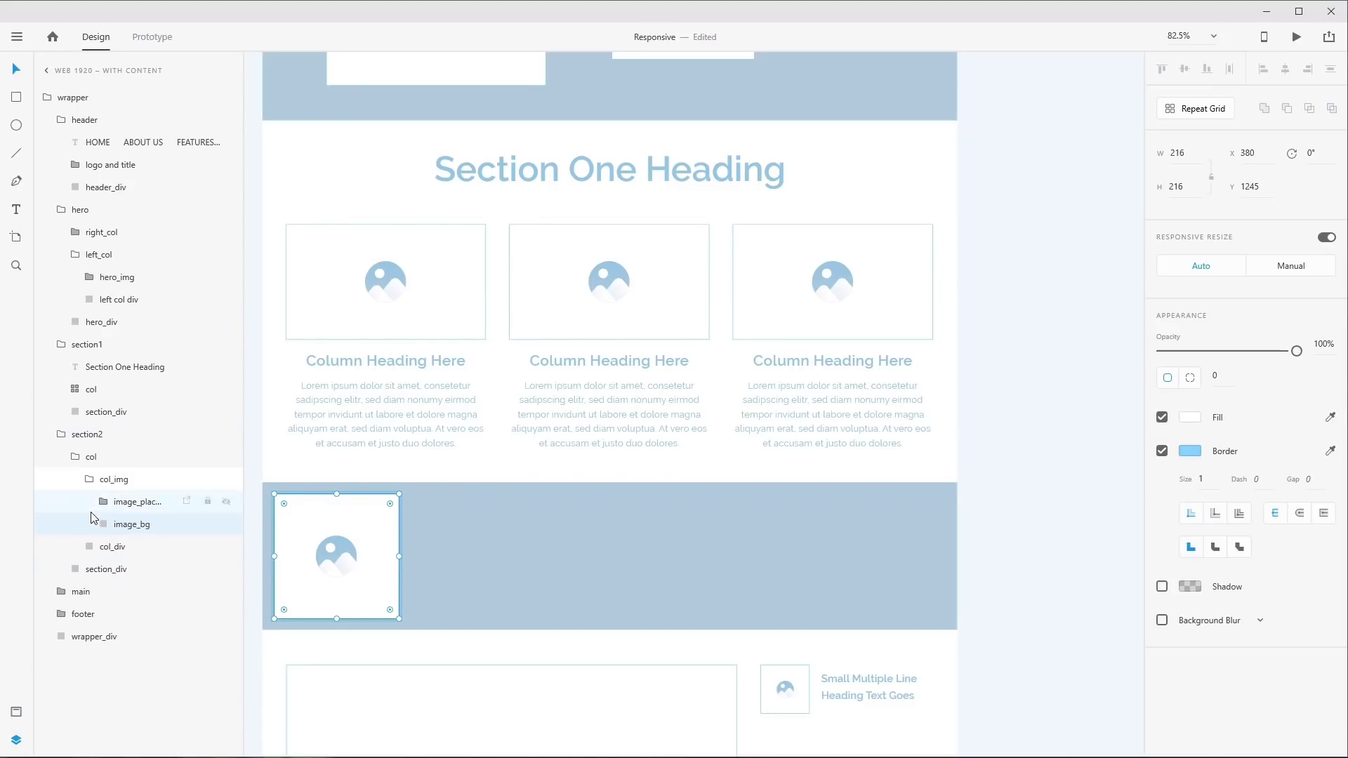
click(91, 457)
click(76, 456)
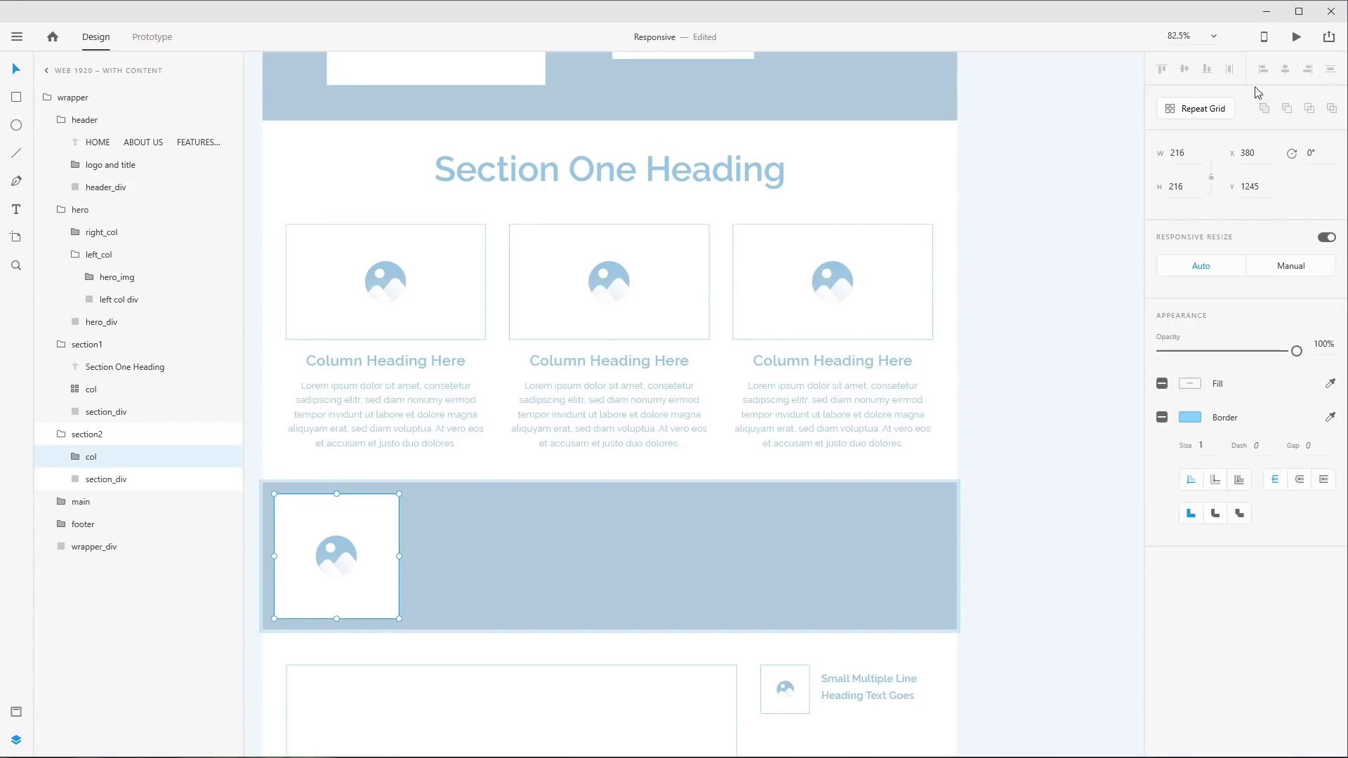
click(1222, 110)
drag(398, 558, 952, 594)
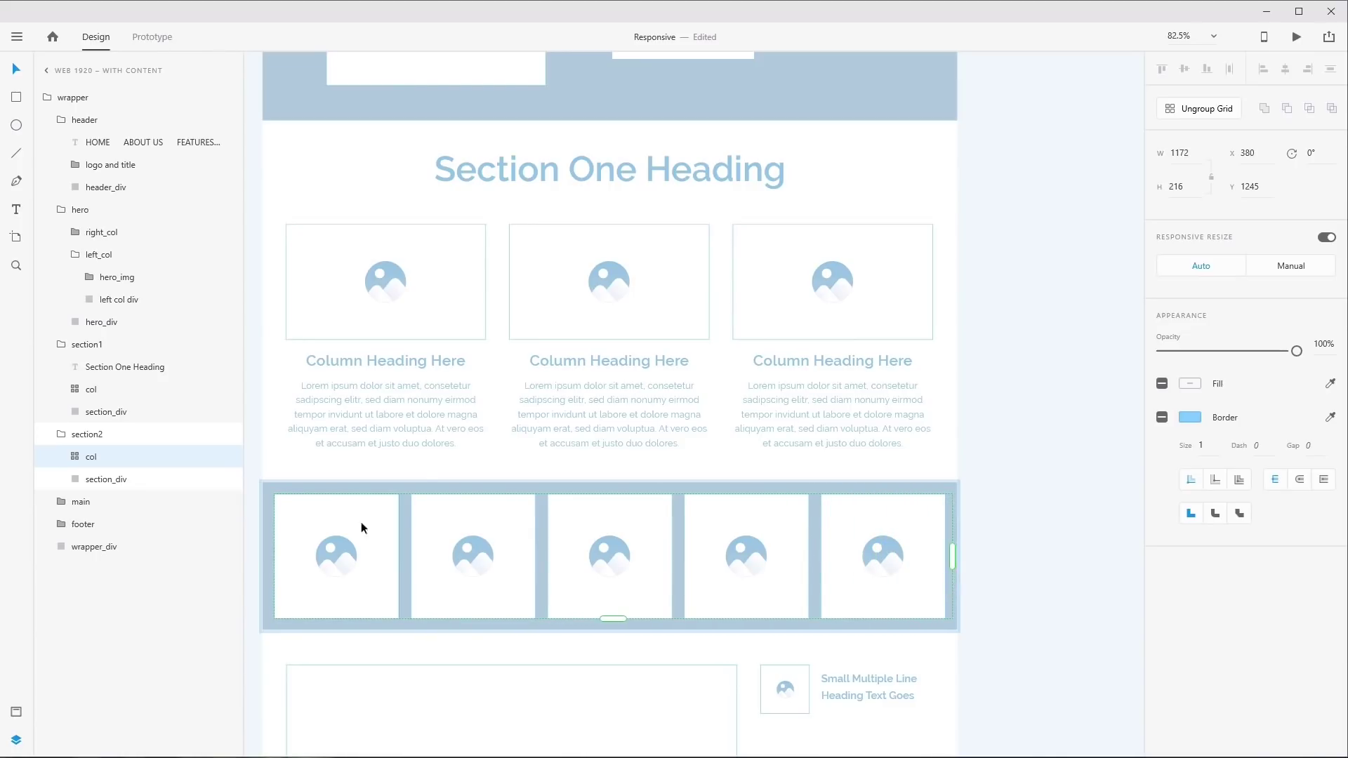
Repeat the sidebar_snippet group down main's right_col into six rows with Repeat Grid, making the grid about 614 high
drag(1027, 549, 849, 349)
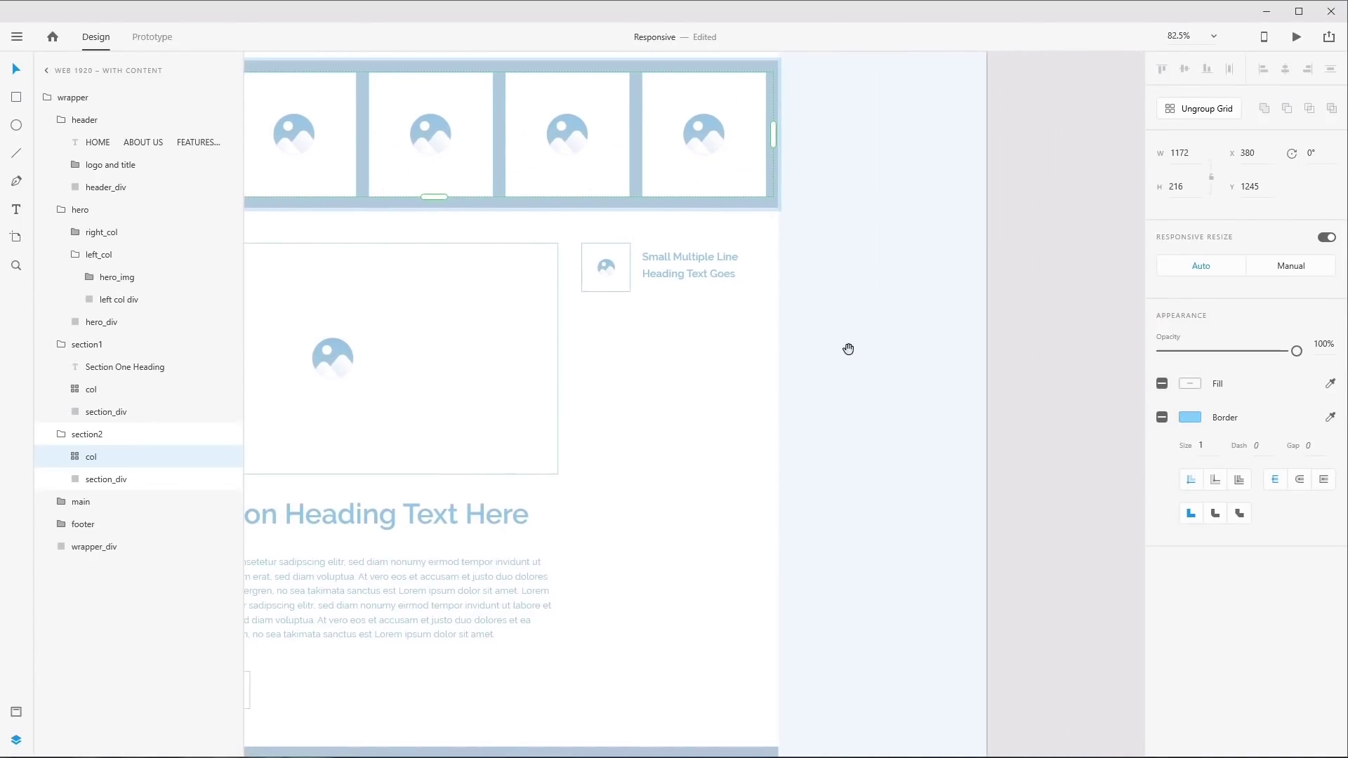
click(612, 254)
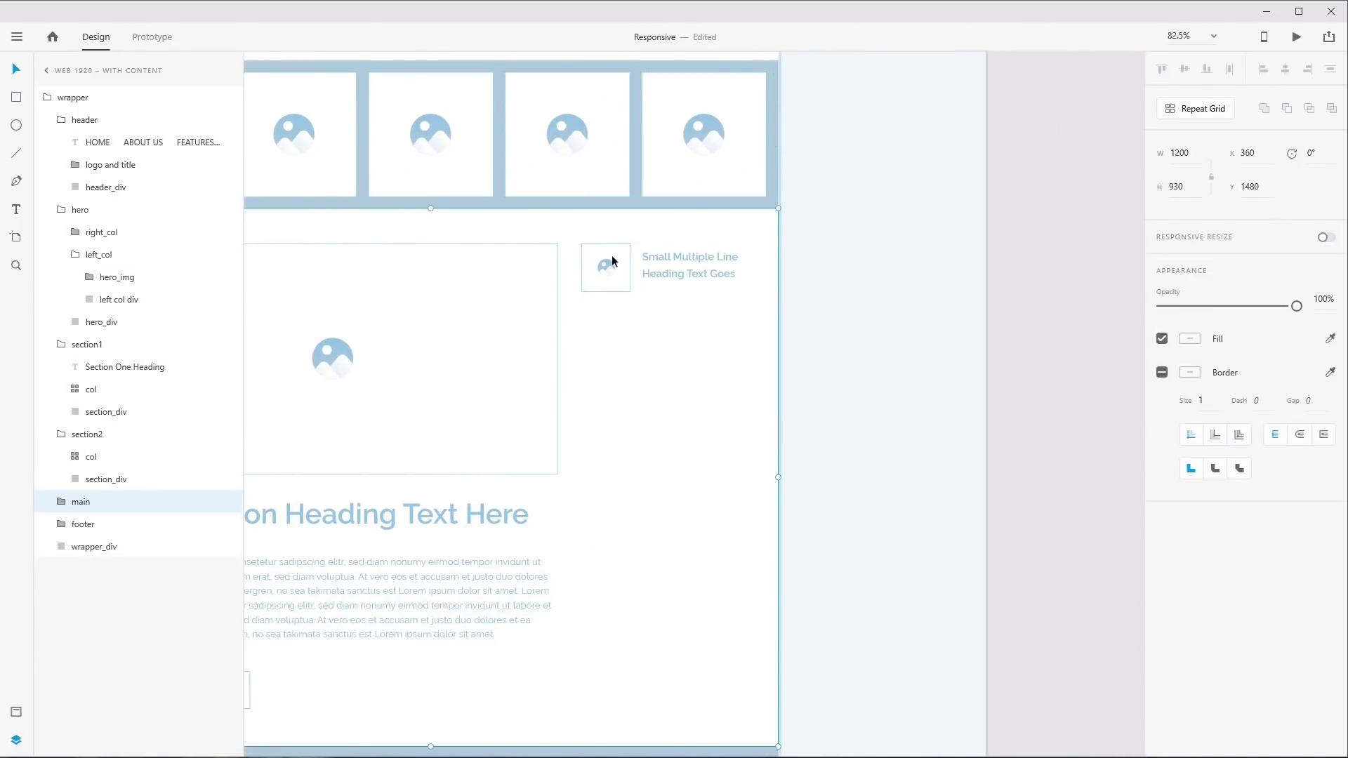
ctrl+click(615, 261)
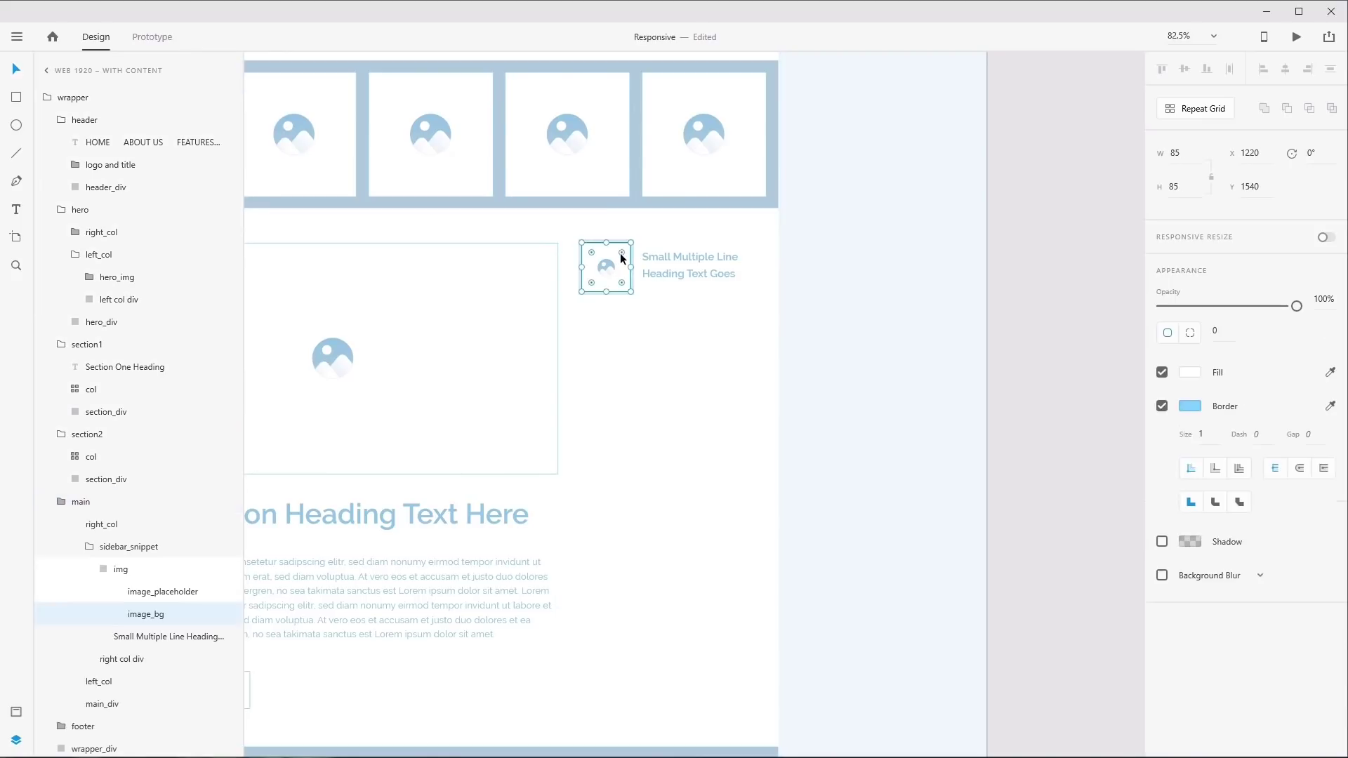
click(90, 547)
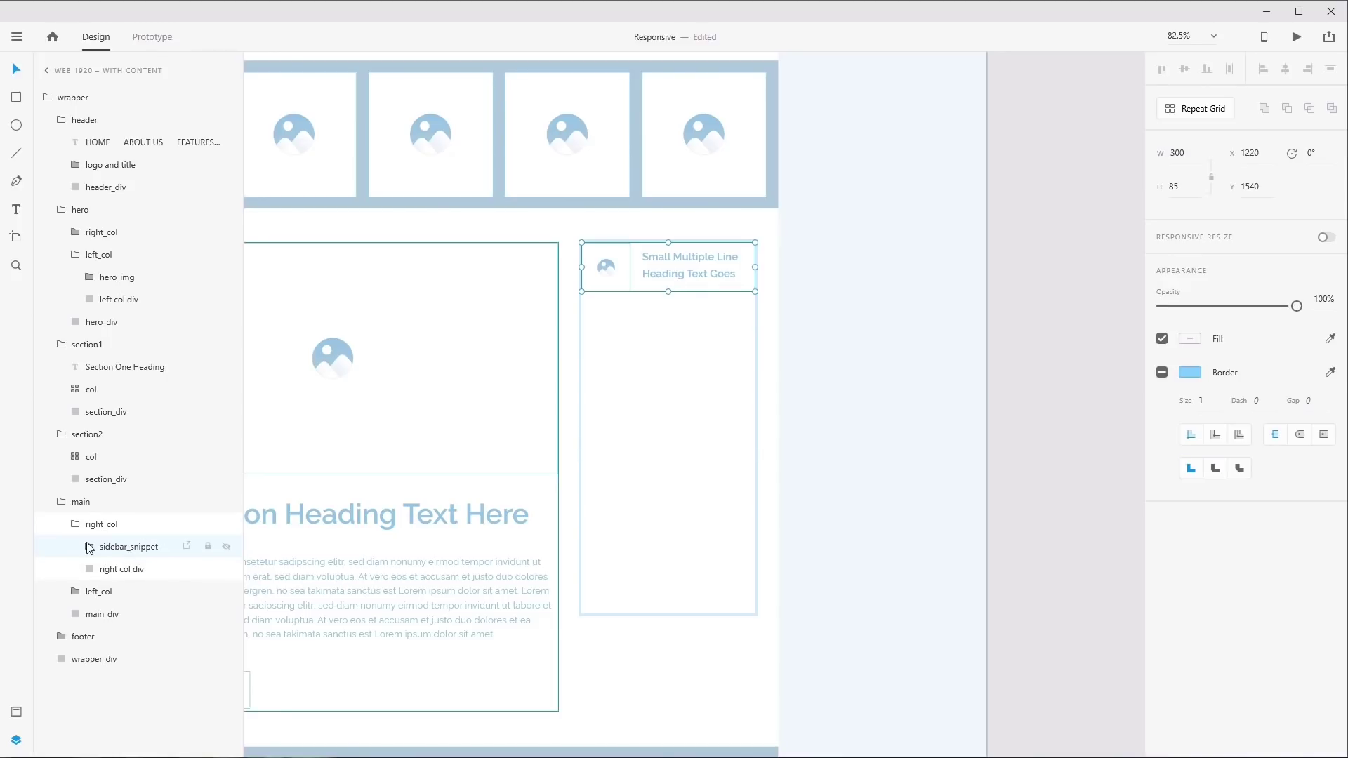
click(1218, 110)
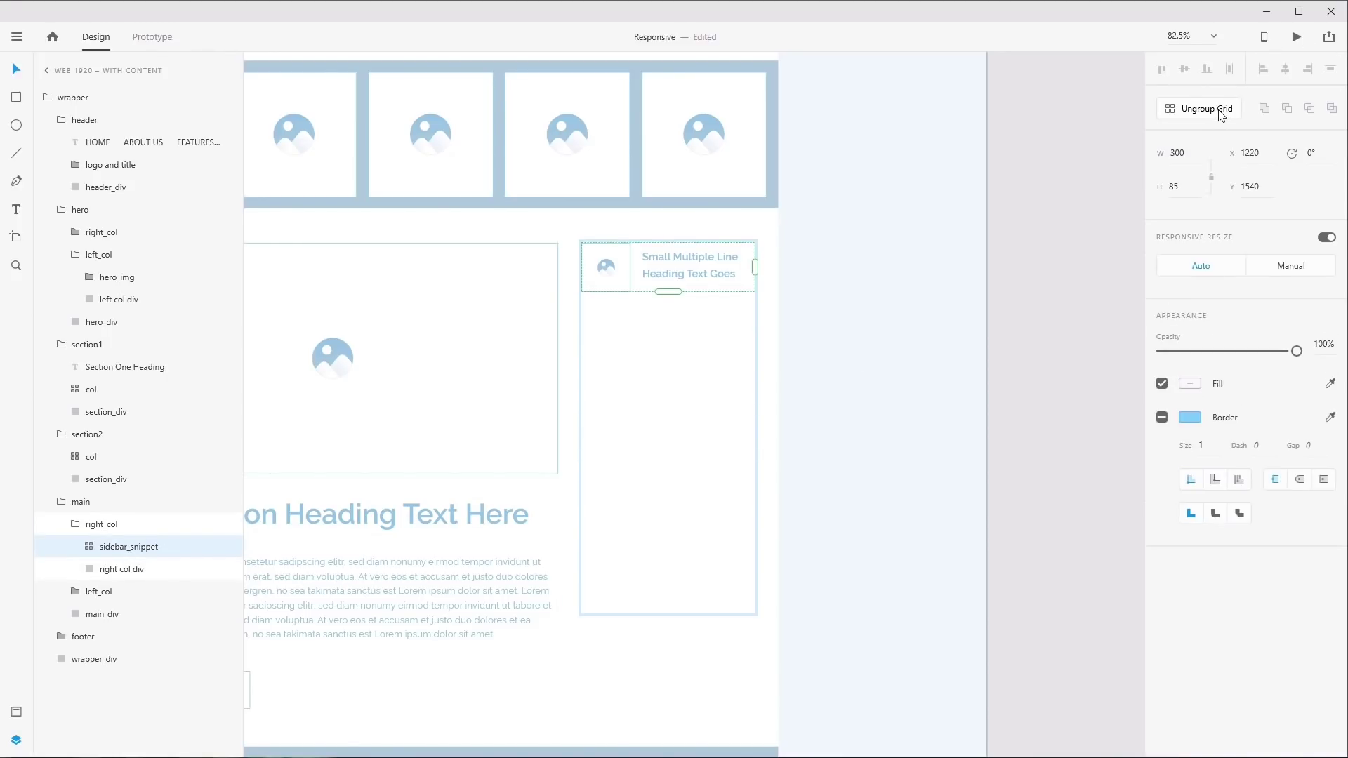
drag(665, 292, 666, 598)
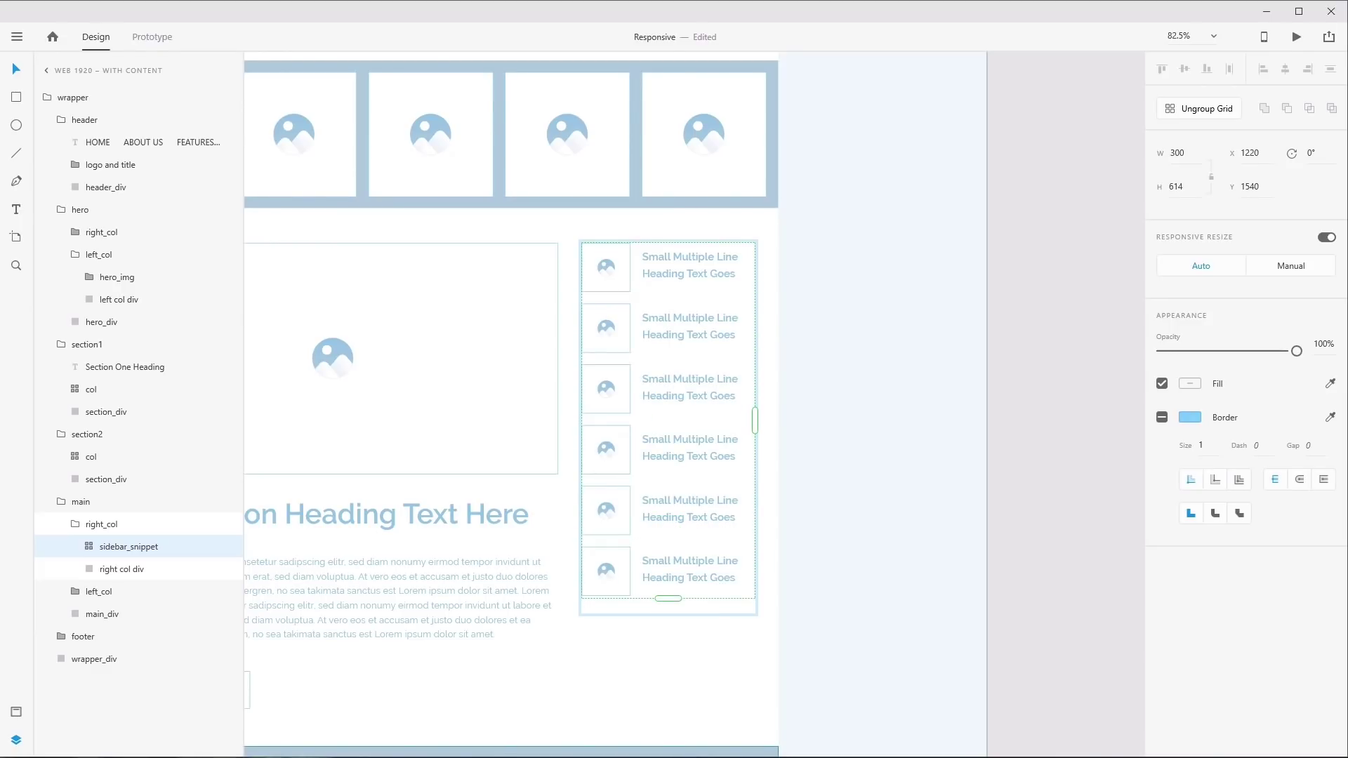
click(840, 484)
Try narrowing the whole wrapper group to test how the filled layout responds, and undo the resize
drag(448, 482, 671, 536)
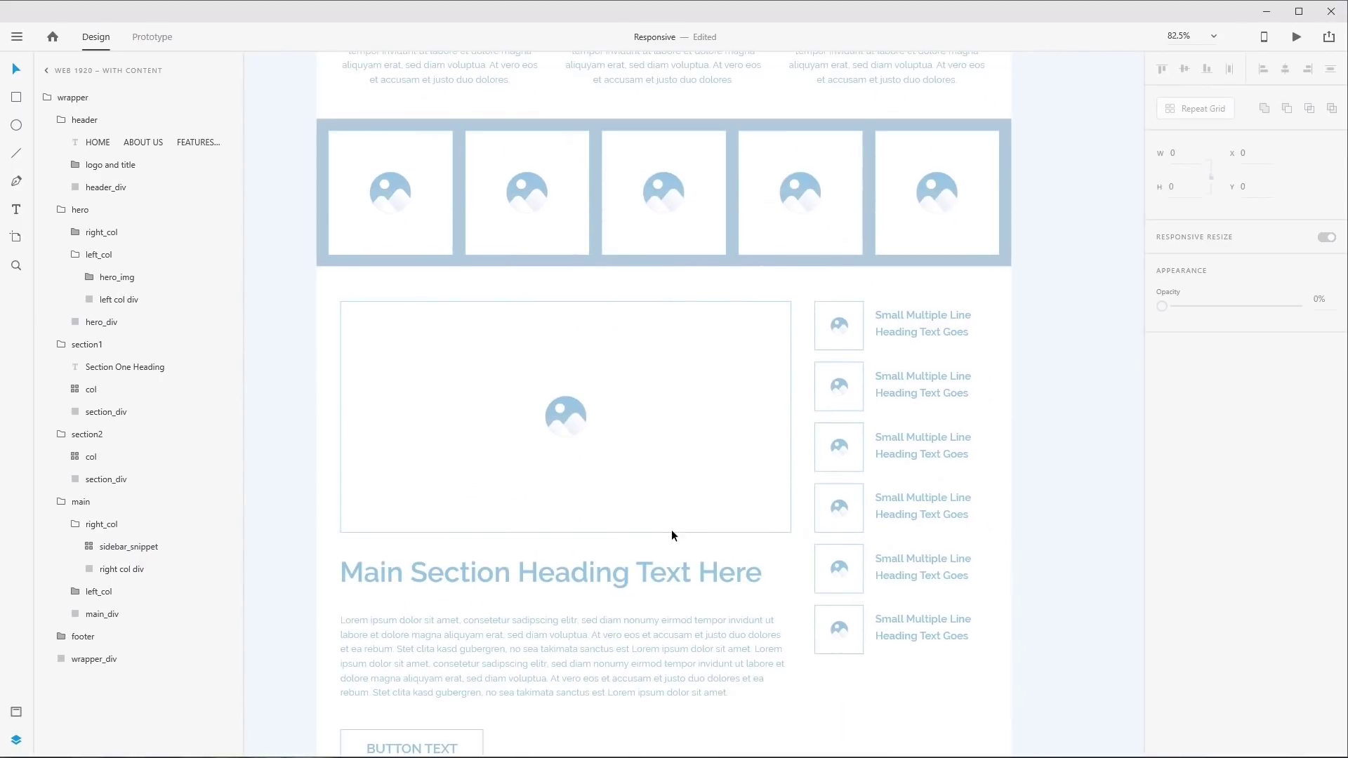
scroll(670, 536, down, 4)
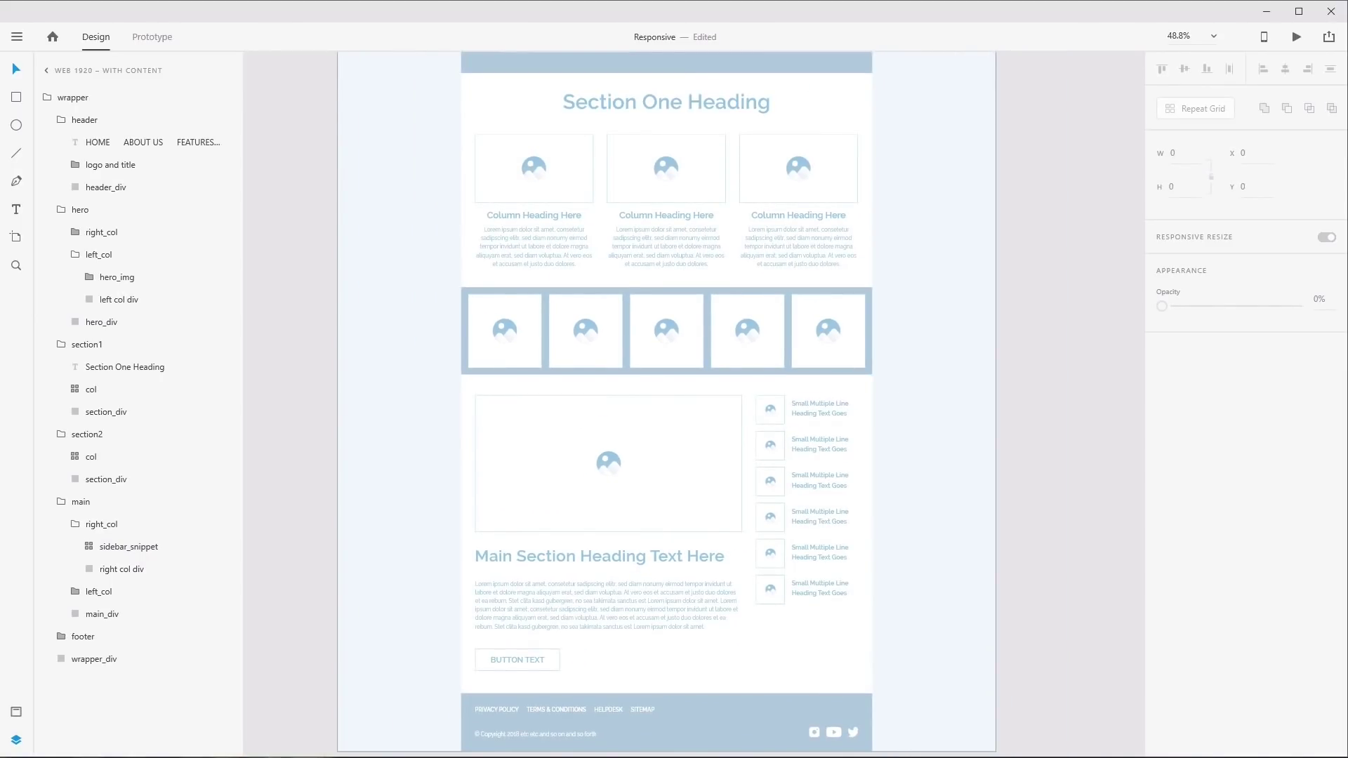
scroll(844, 528, down, 4)
drag(881, 307, 741, 347)
click(75, 98)
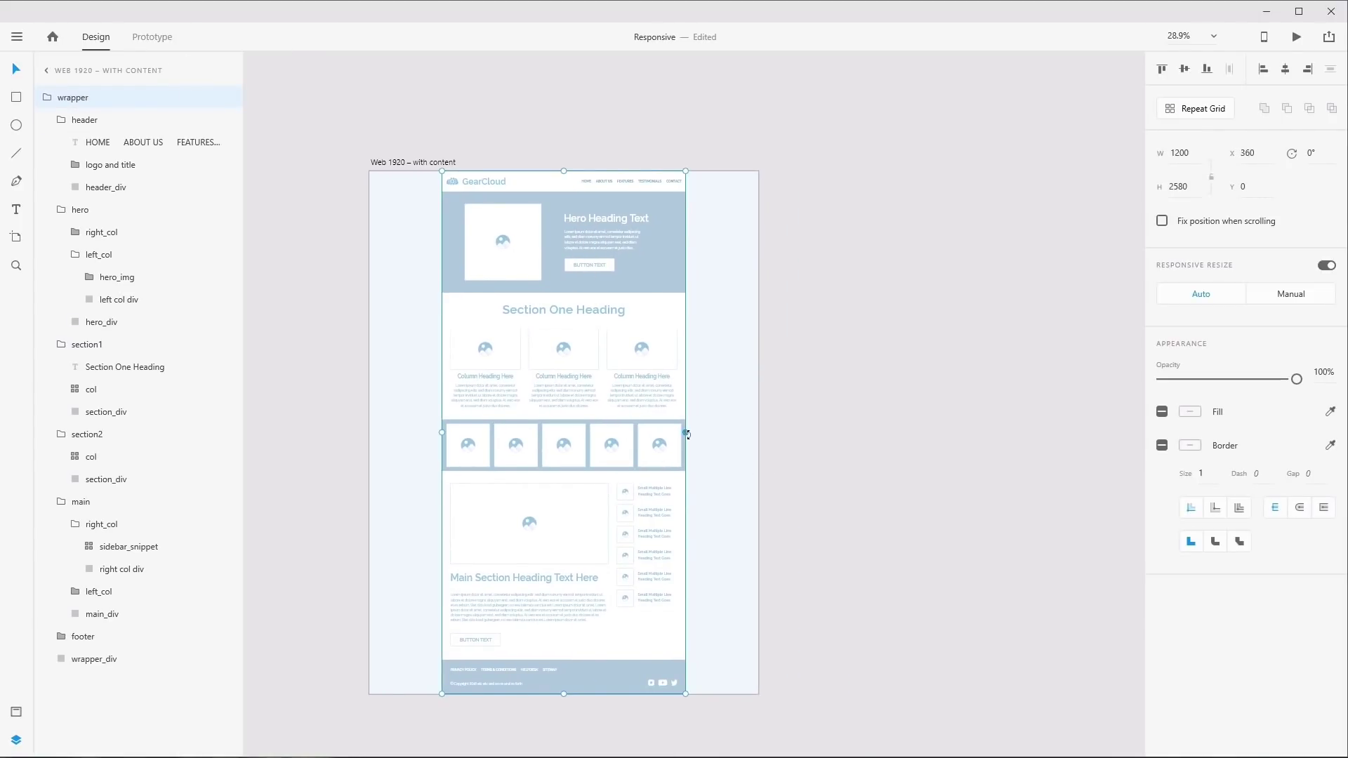
drag(687, 433, 657, 432)
key(ctrl+z)
Ungroup section1's col repeat grid into three separate col groups
scroll(587, 347, up, 4)
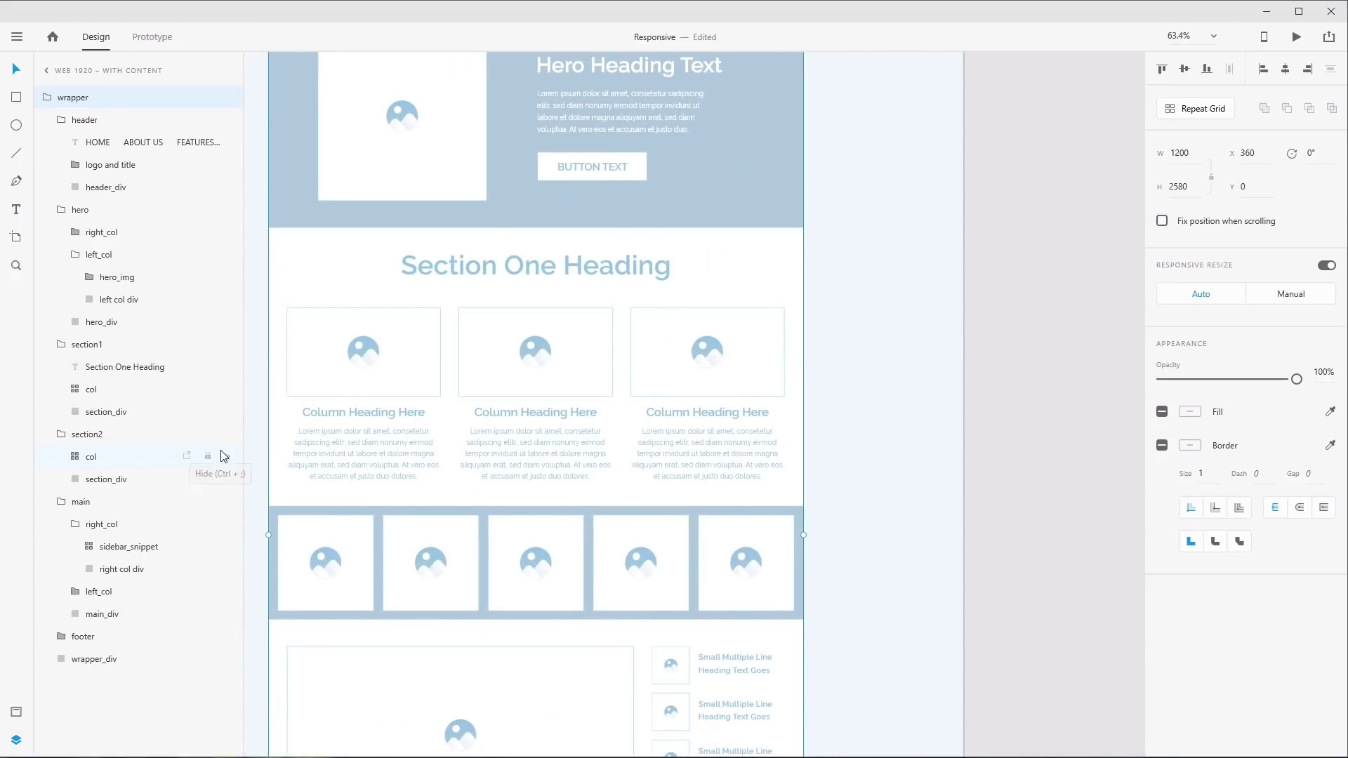
ctrl+click(369, 437)
click(75, 390)
click(75, 389)
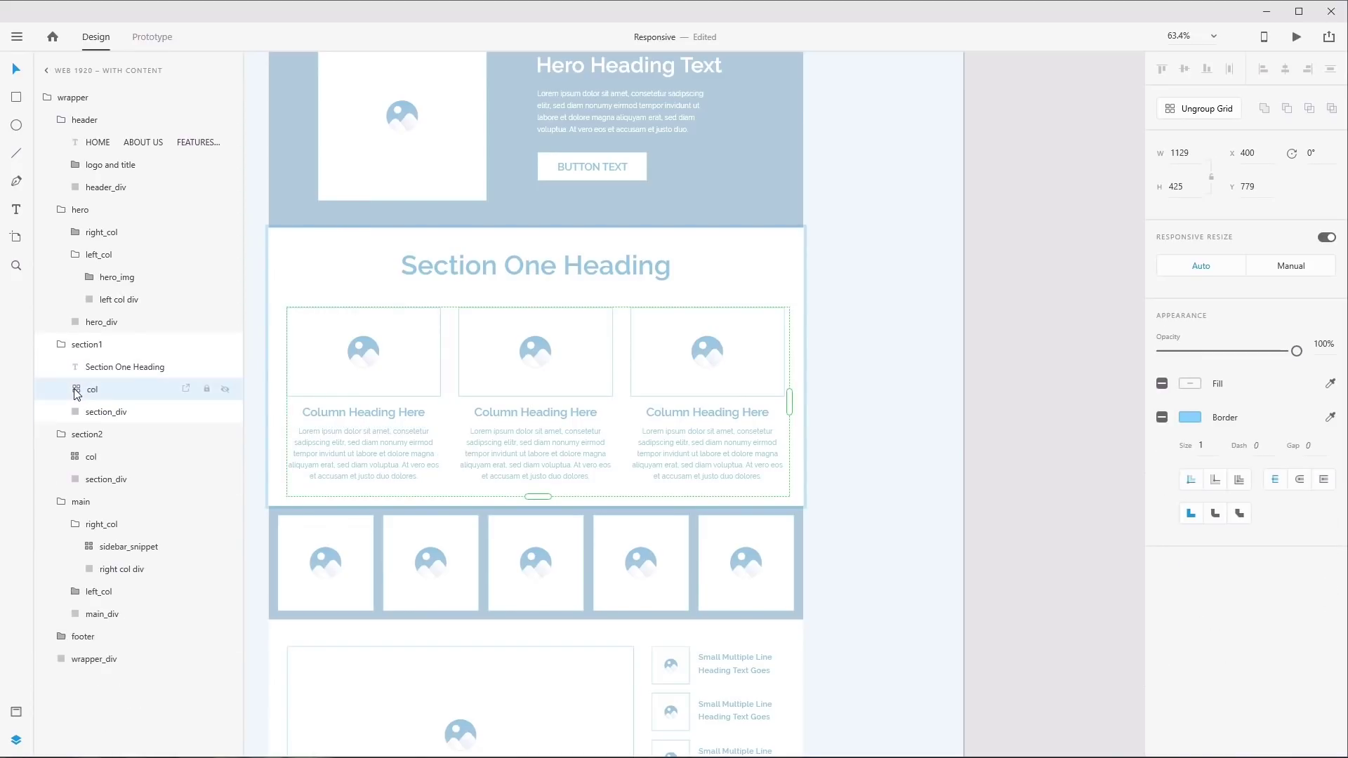
right_click(405, 338)
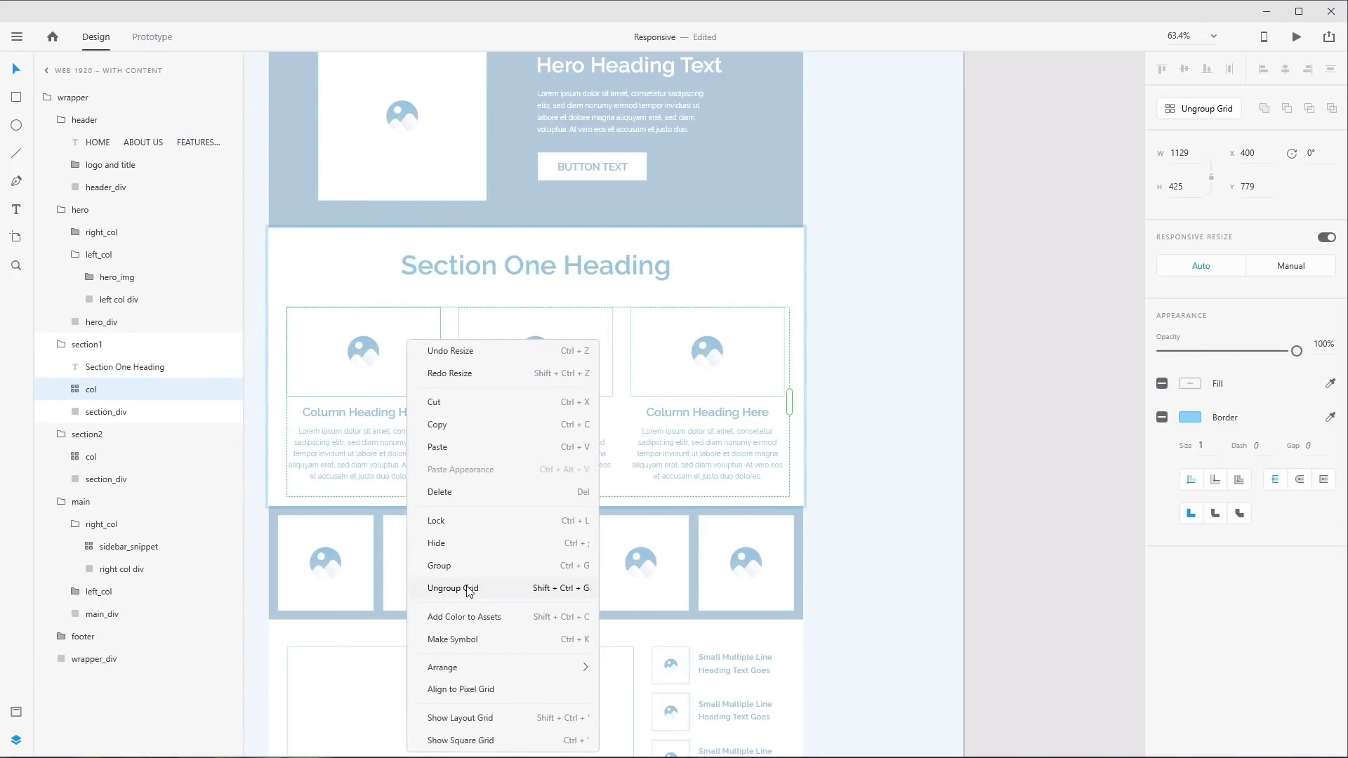
click(1197, 114)
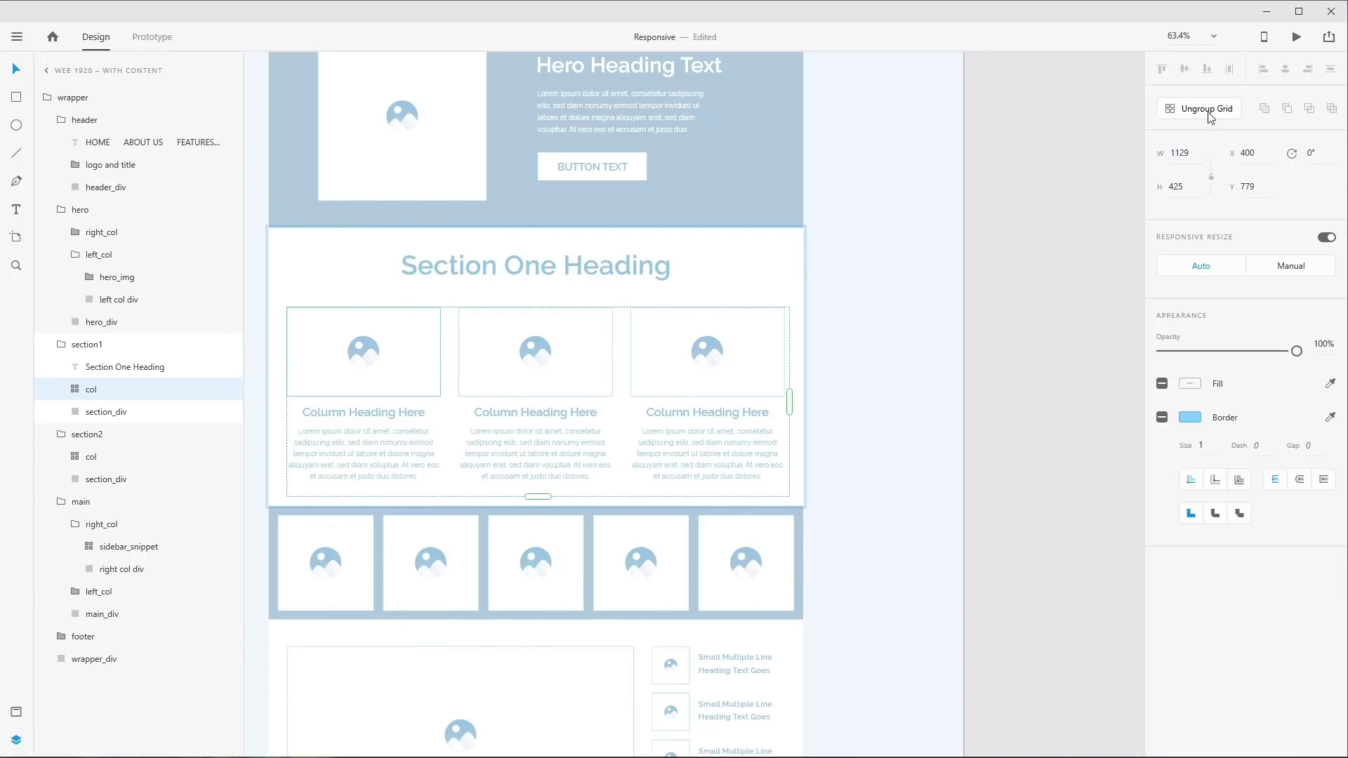
click(1196, 114)
Try narrowing the wrapper to about 1003 wide with section1's columns ungrouped, and undo the resize
click(807, 537)
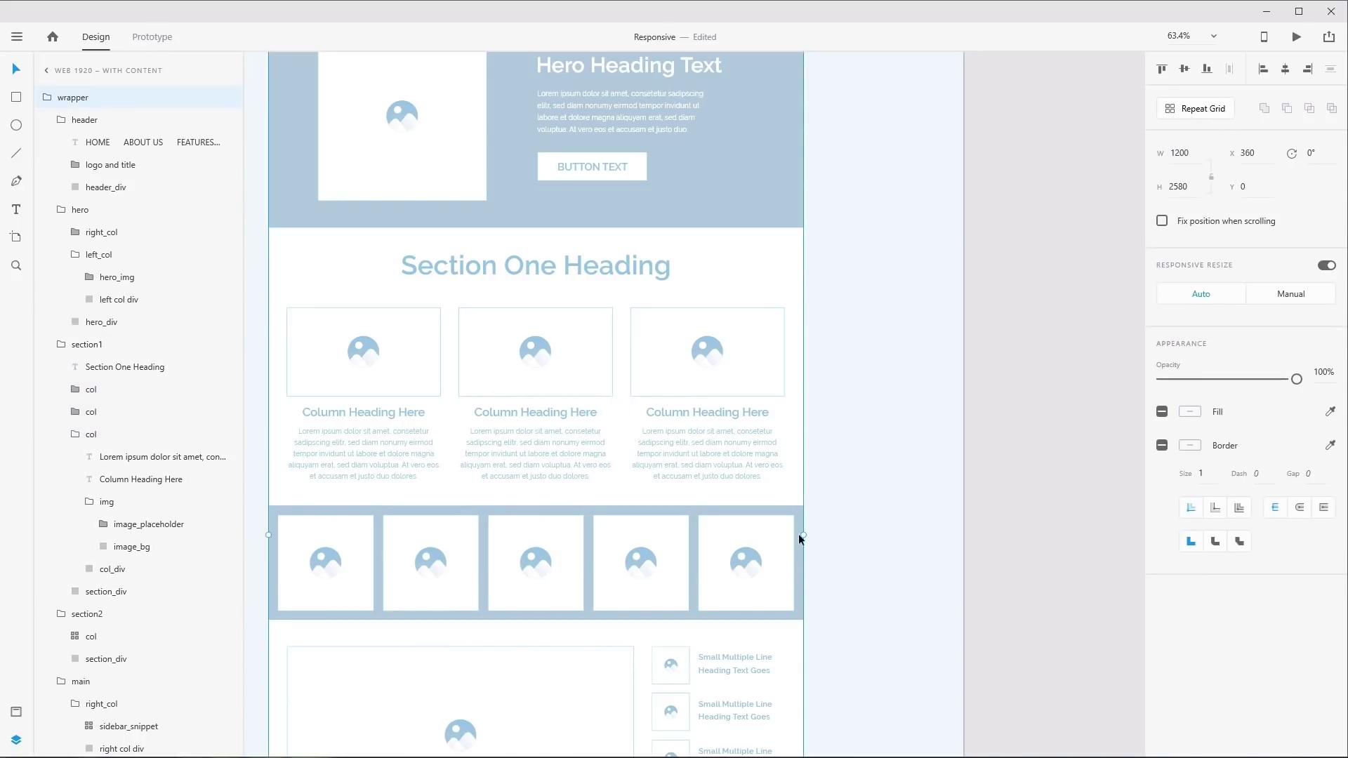
drag(800, 534, 715, 539)
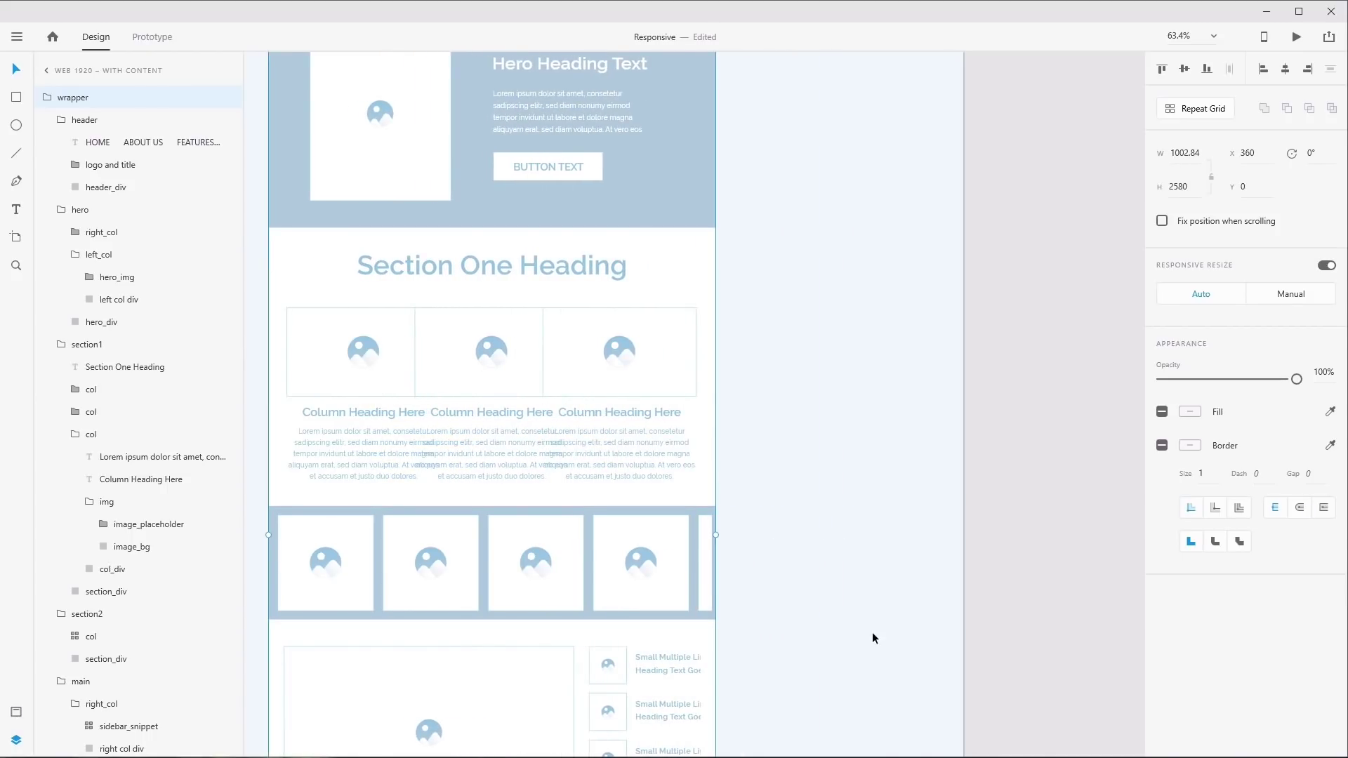
key(ctrl+z)
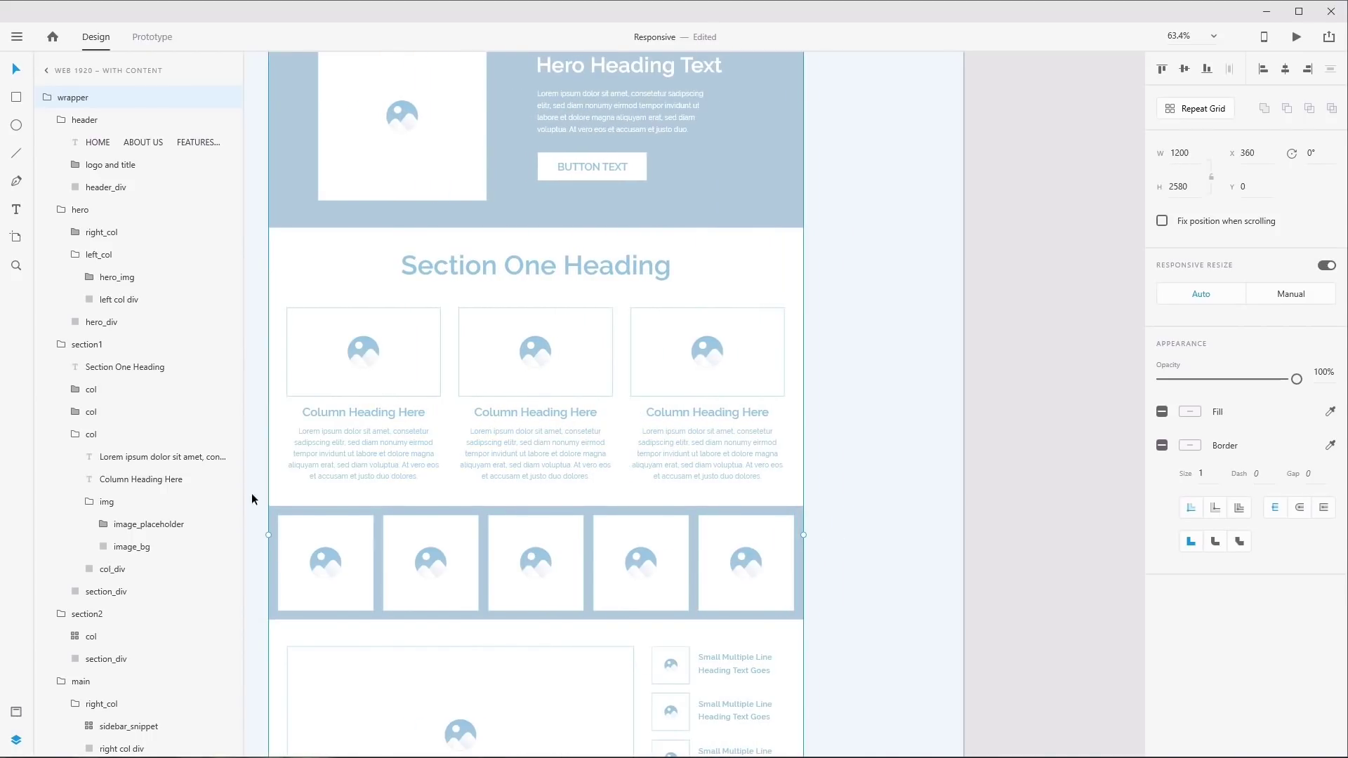
Turn off Responsive Resize for all three col groups in section1
click(76, 435)
click(85, 389)
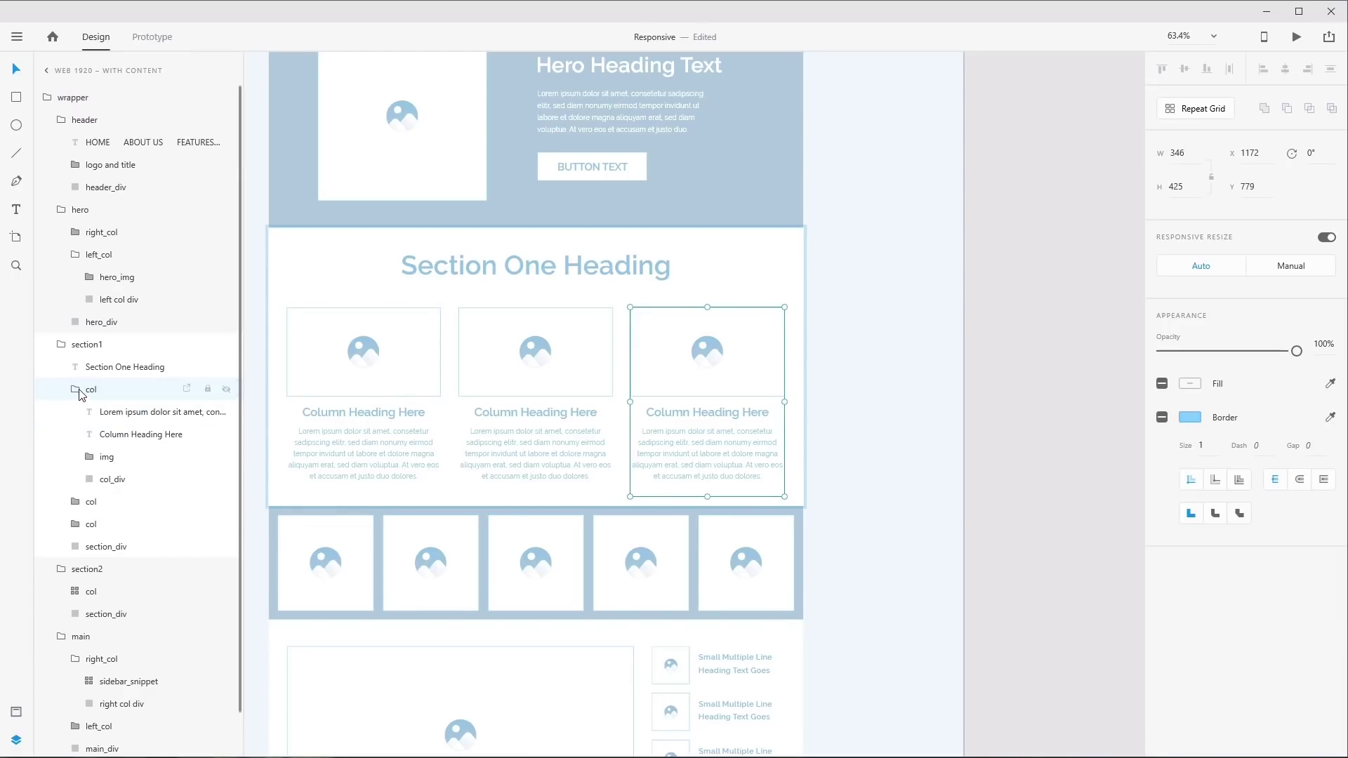
click(84, 391)
shift+click(101, 436)
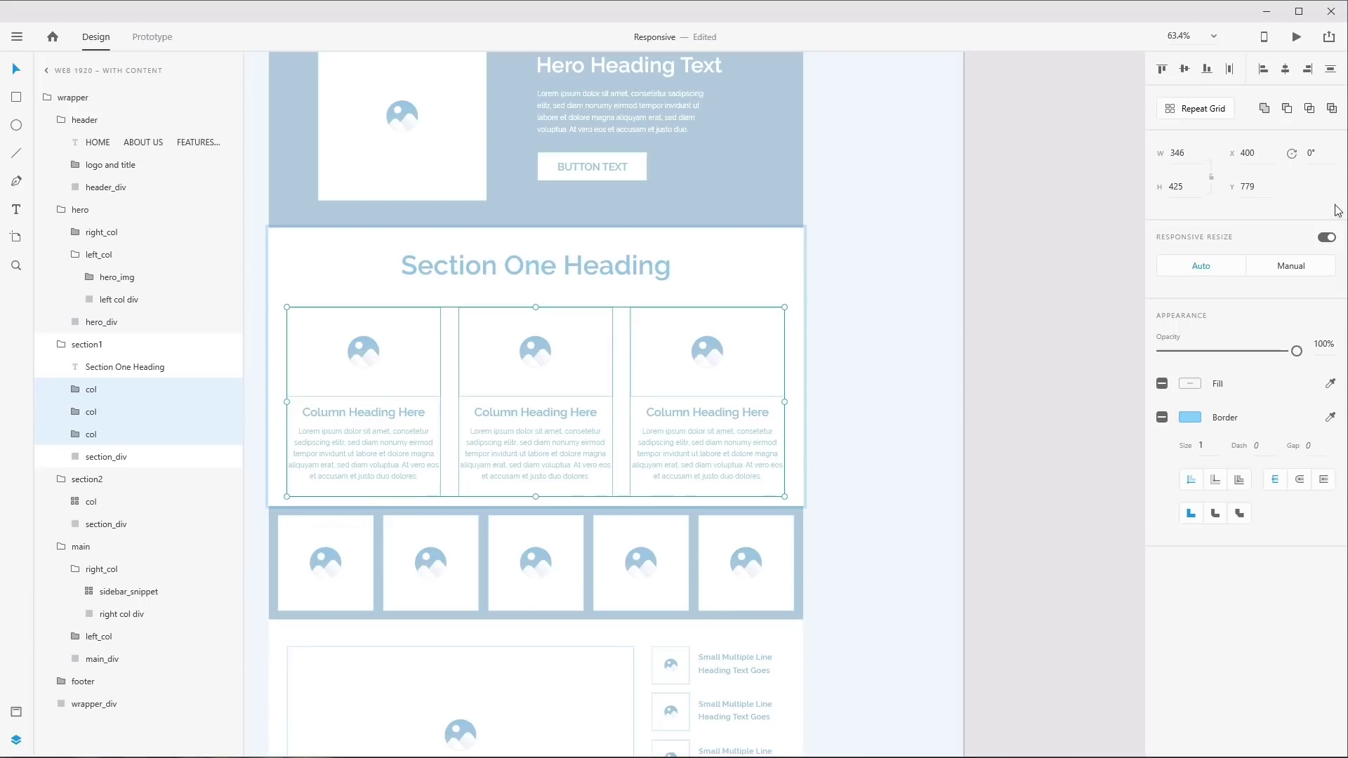
click(1325, 239)
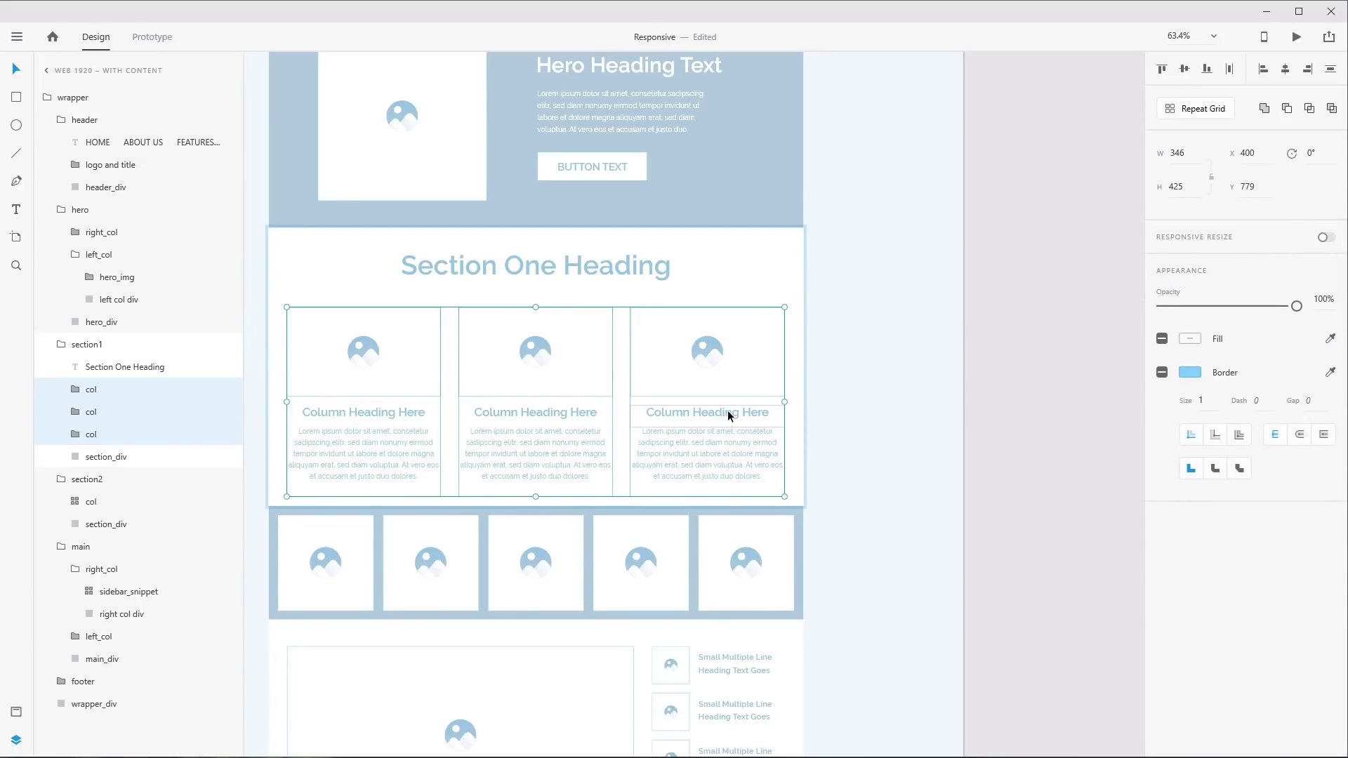
Try narrowing the wrapper again to test section1's columns without Responsive Resize, and undo the resize
click(67, 100)
drag(804, 534, 559, 496)
key(ctrl+z)
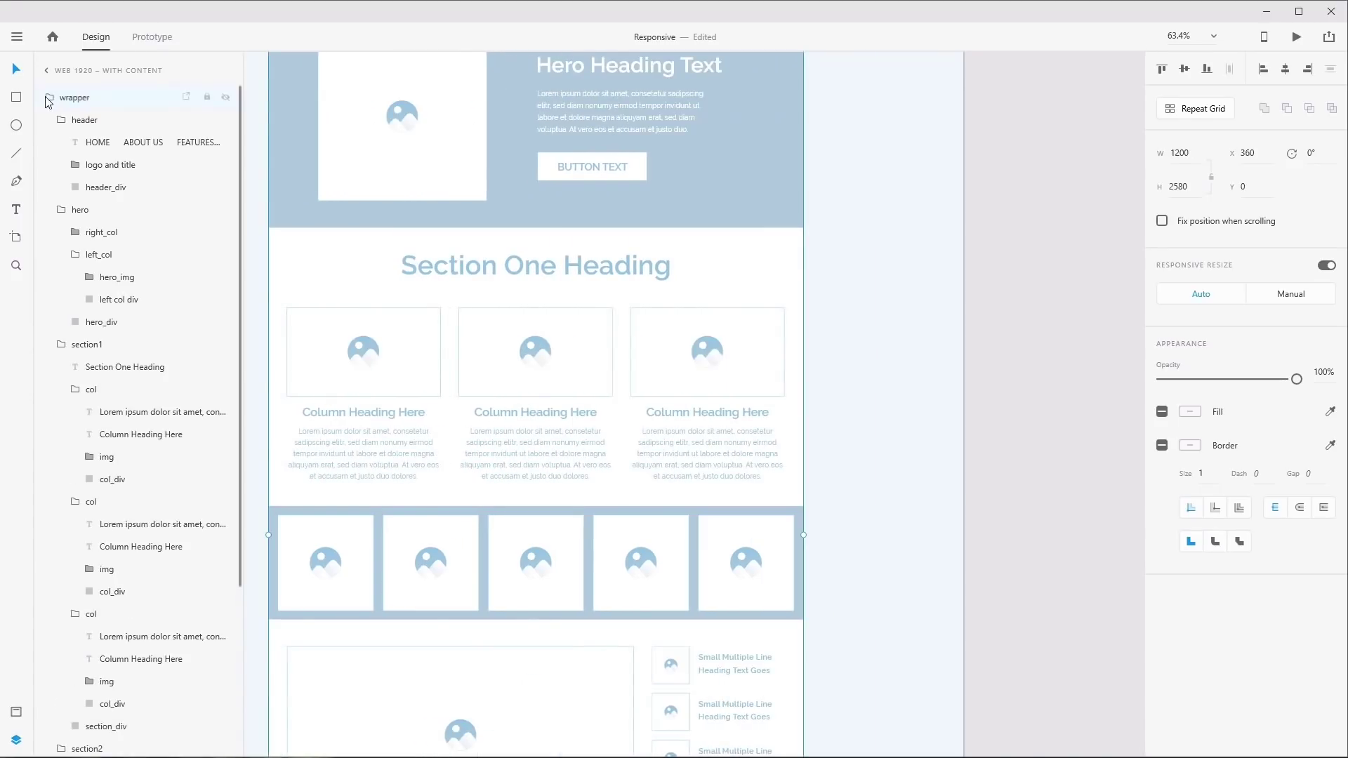
Ungroup section2's col repeat grid into five separate col groups
scroll(840, 527, down, 3)
drag(840, 546, 740, 448)
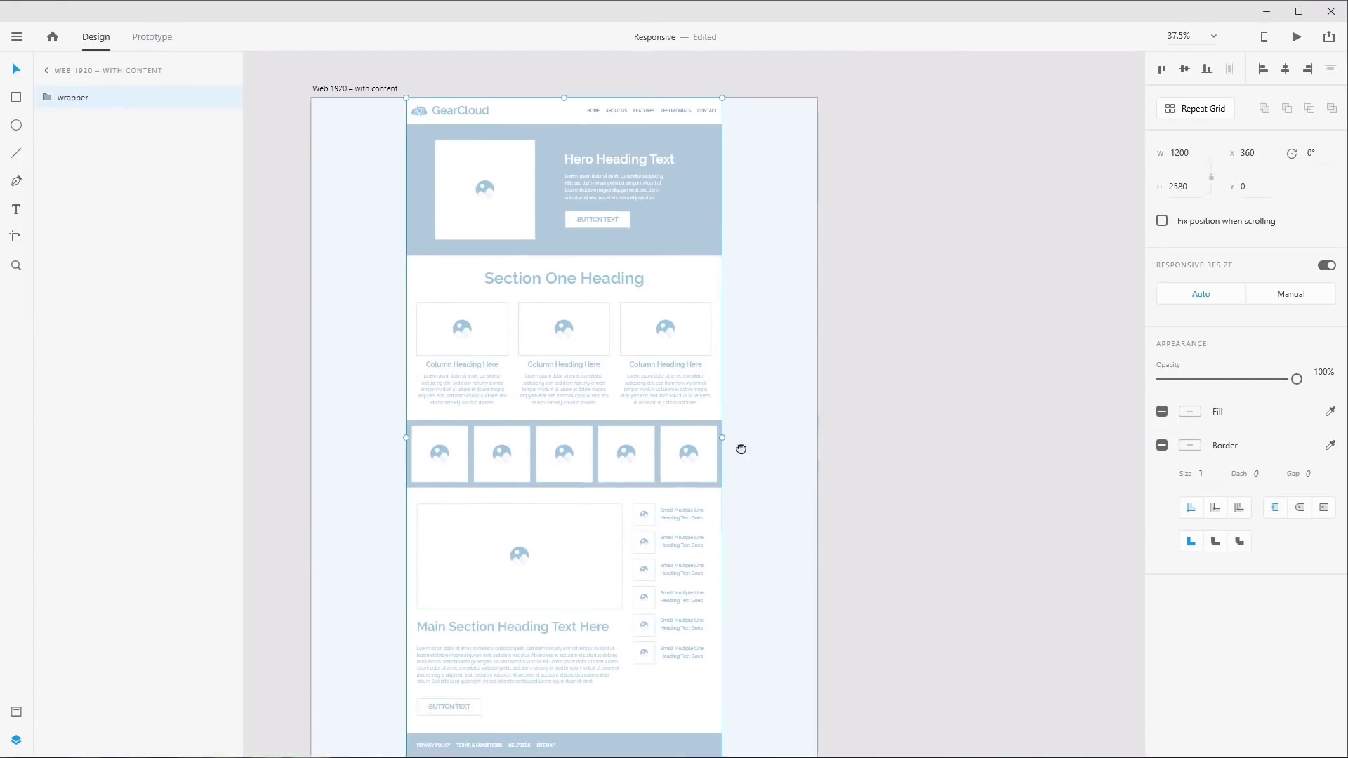
scroll(542, 451, up, 4)
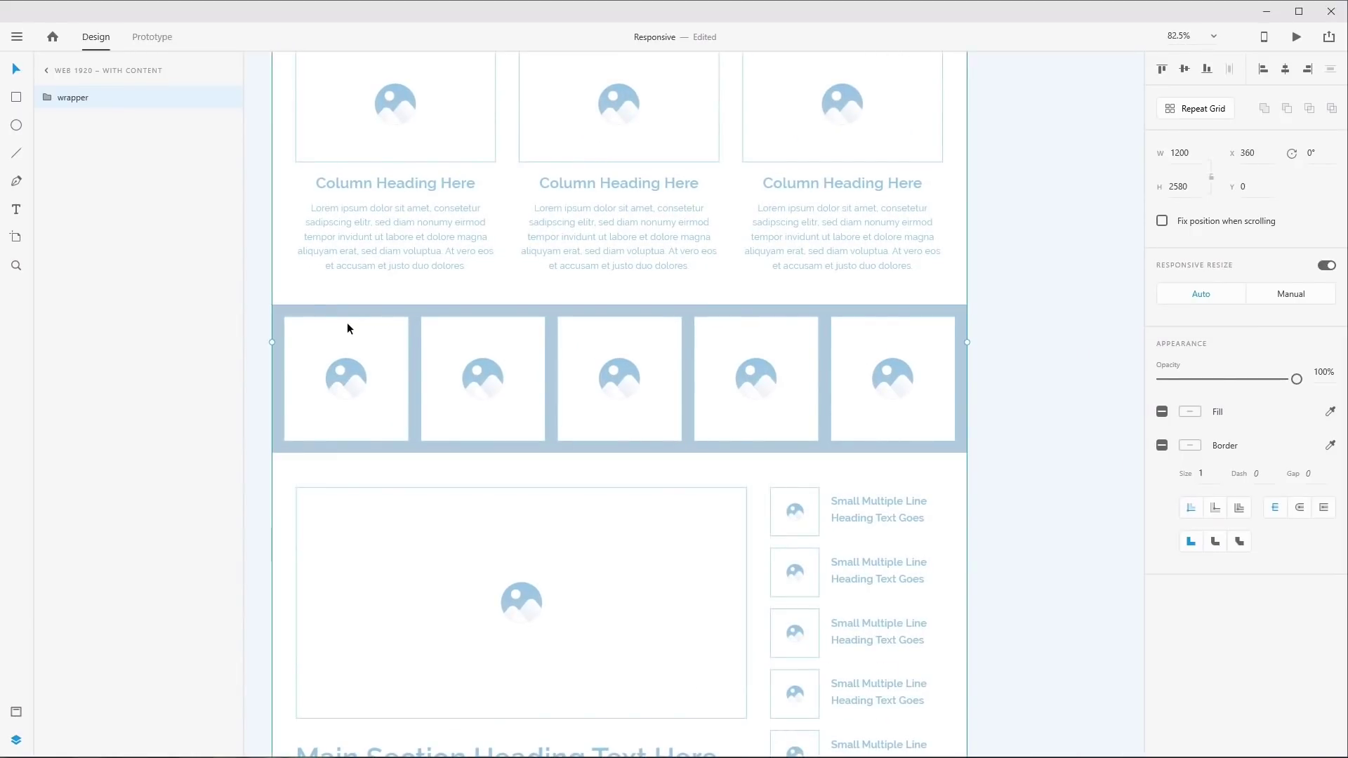
ctrl+click(349, 325)
click(88, 550)
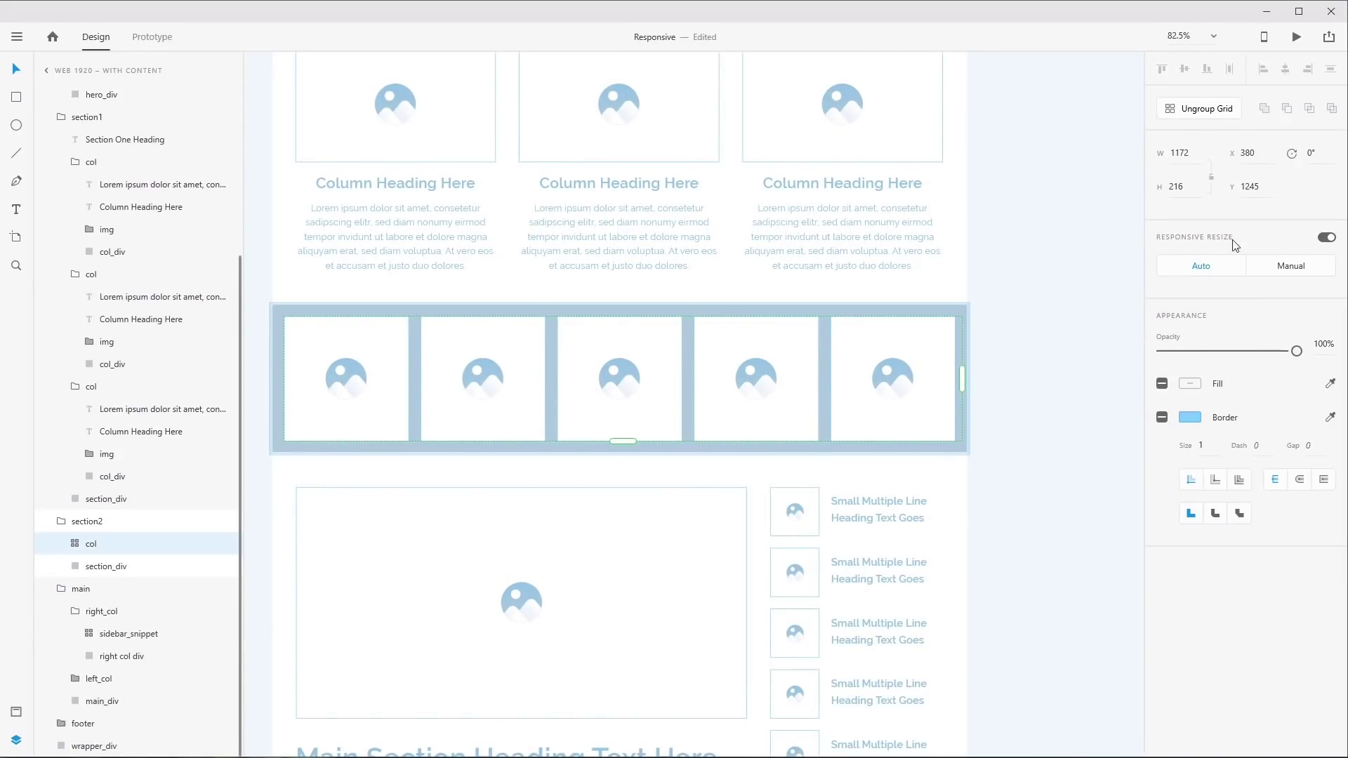
click(1182, 115)
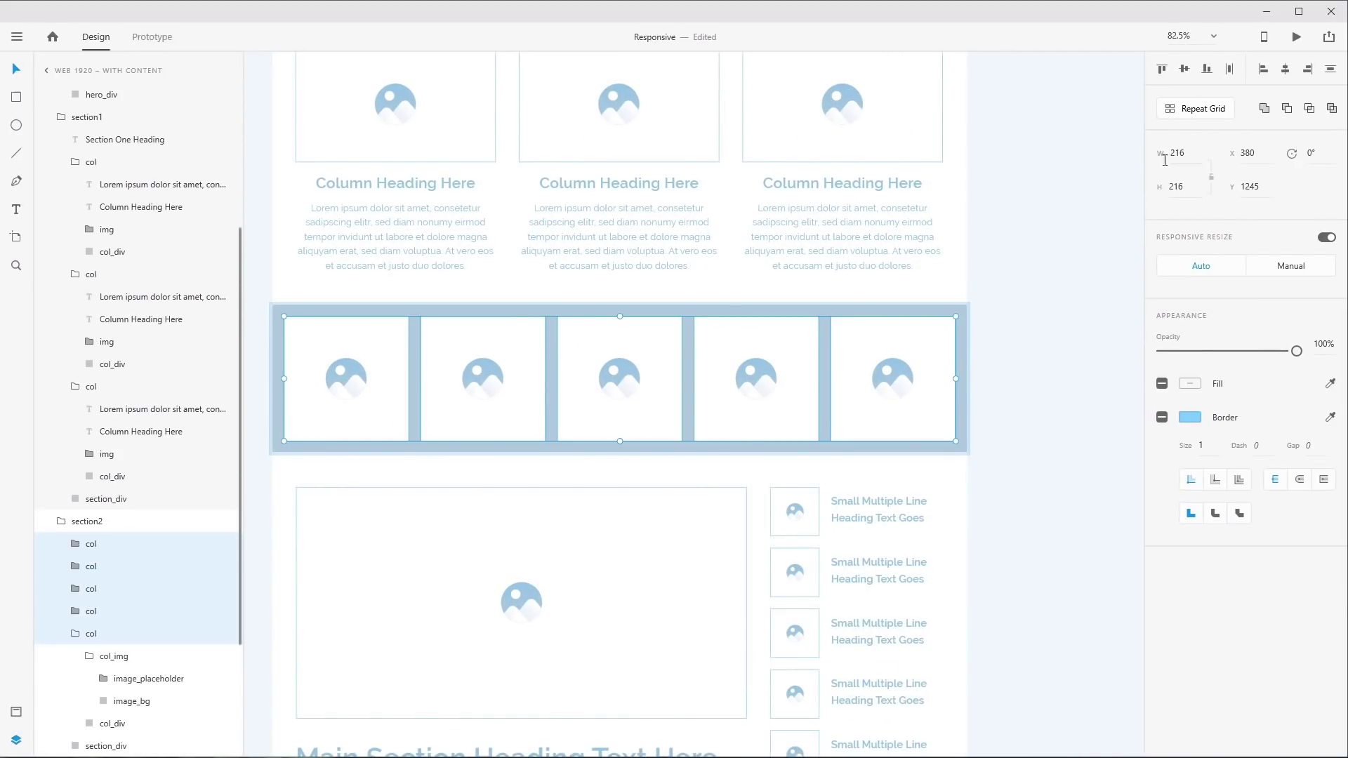
Turn off Responsive Resize for all five col groups in section2
click(75, 634)
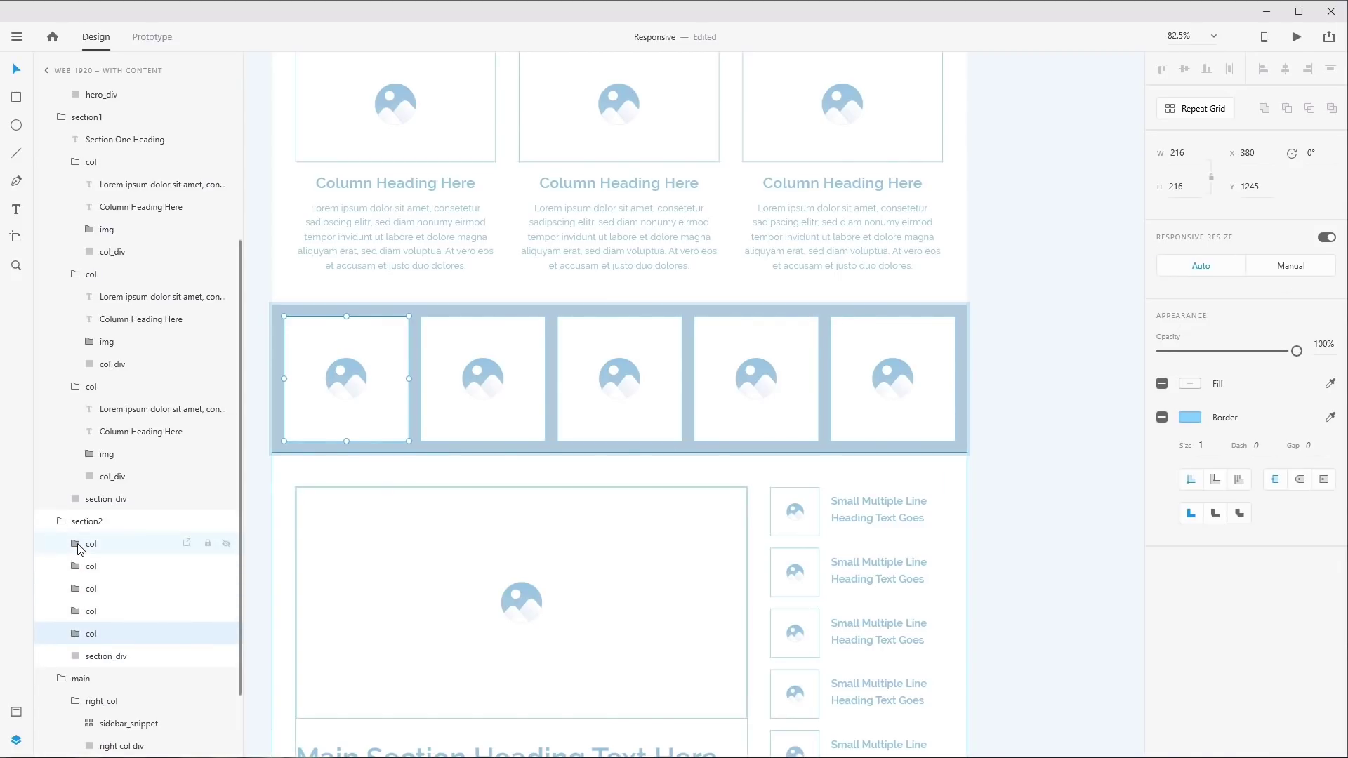
shift+click(78, 546)
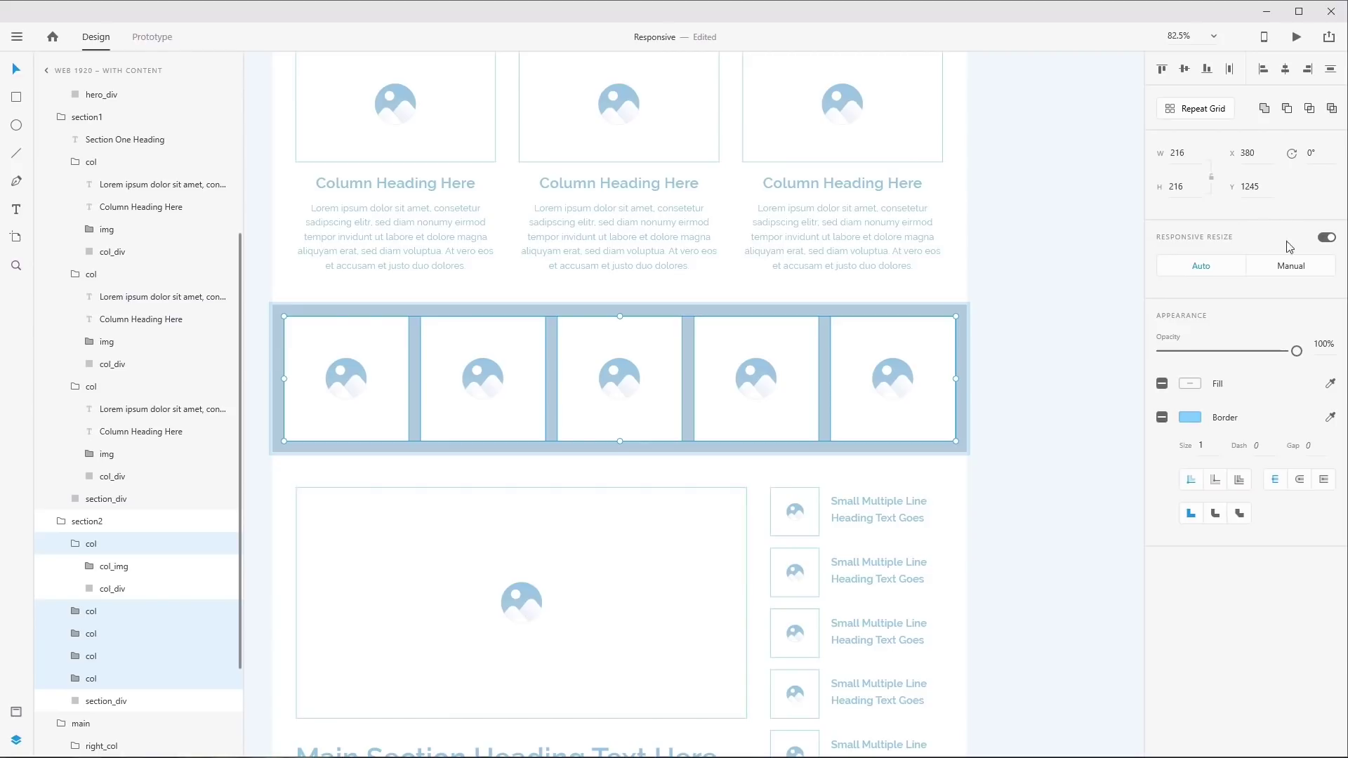
click(1324, 239)
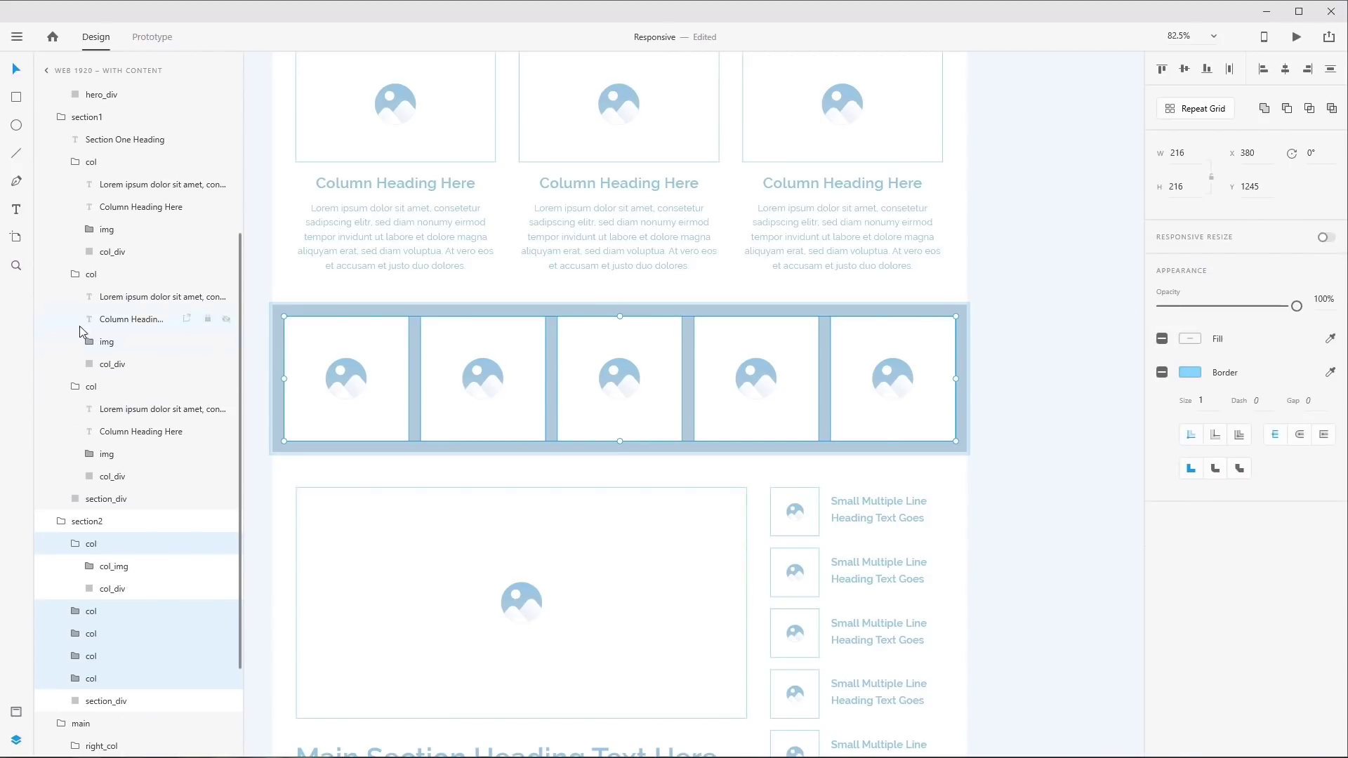
Select the whole wrapper group for another resize test
scroll(81, 316, up, 4)
click(88, 103)
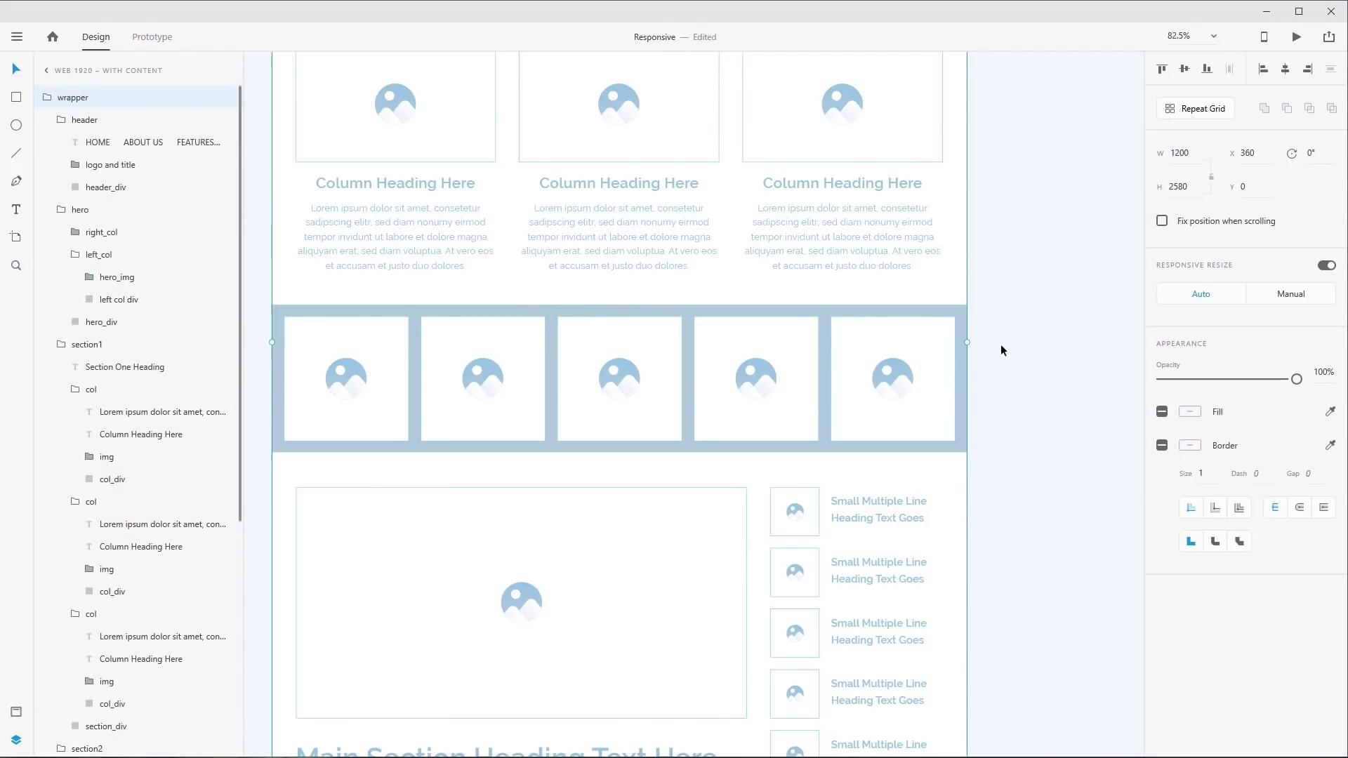
Try narrowing the wrapper group, and ungroup the sidebar_snippet repeat grid in the main section's right column
drag(968, 340, 917, 373)
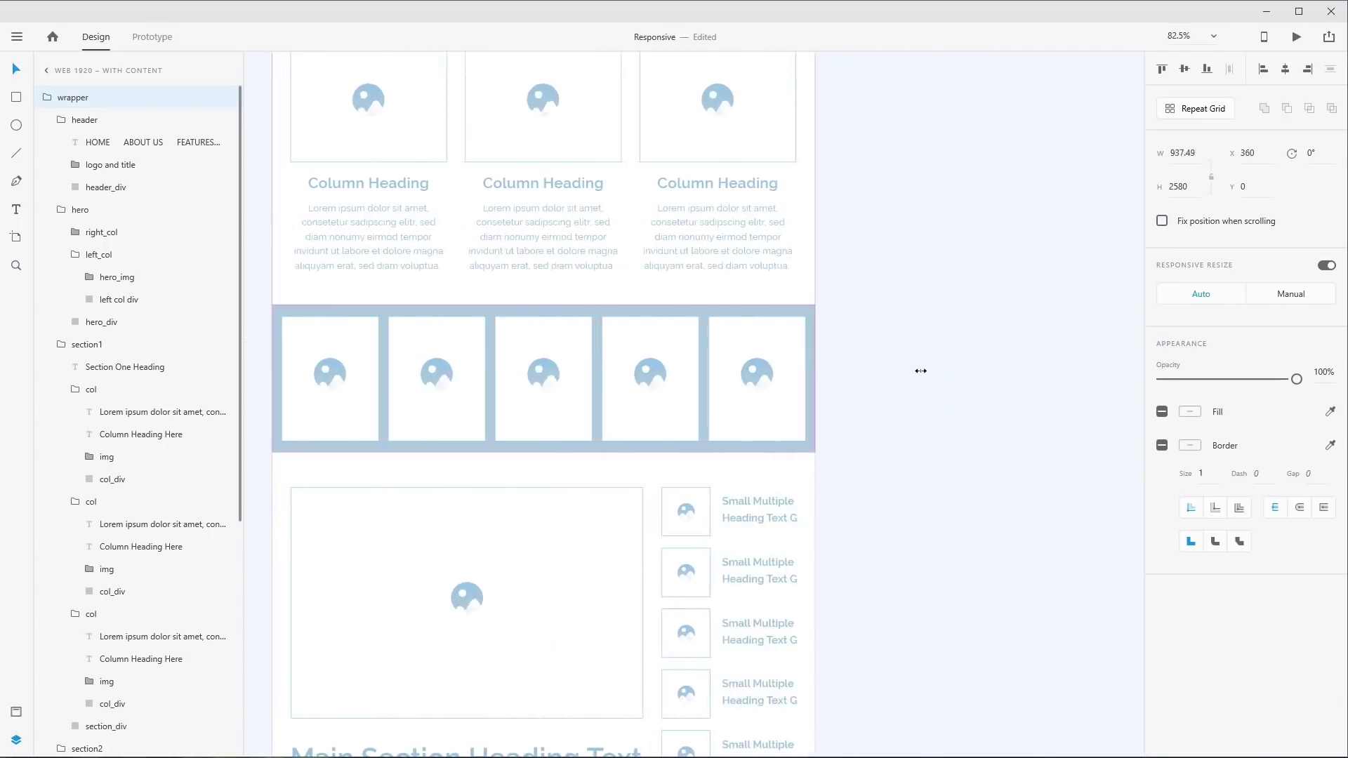
drag(788, 578, 801, 301)
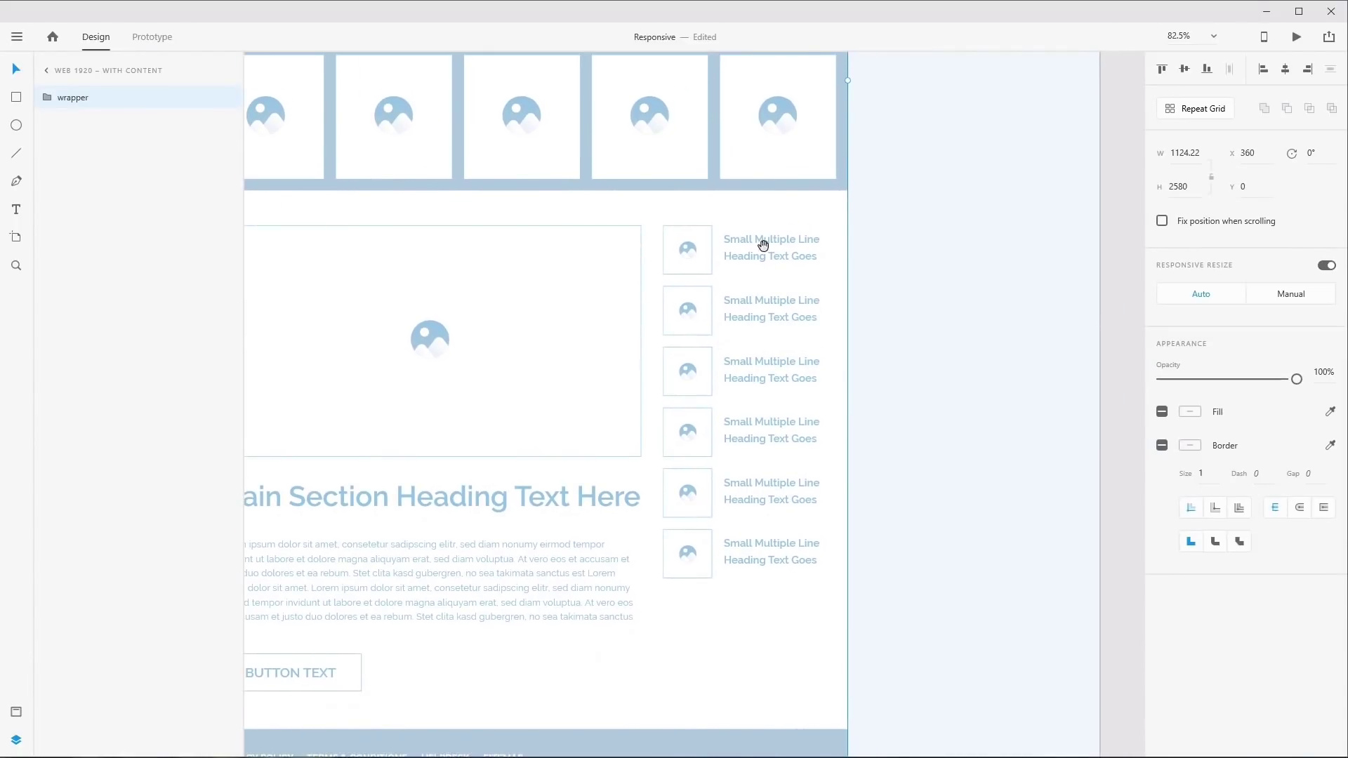
ctrl+click(702, 247)
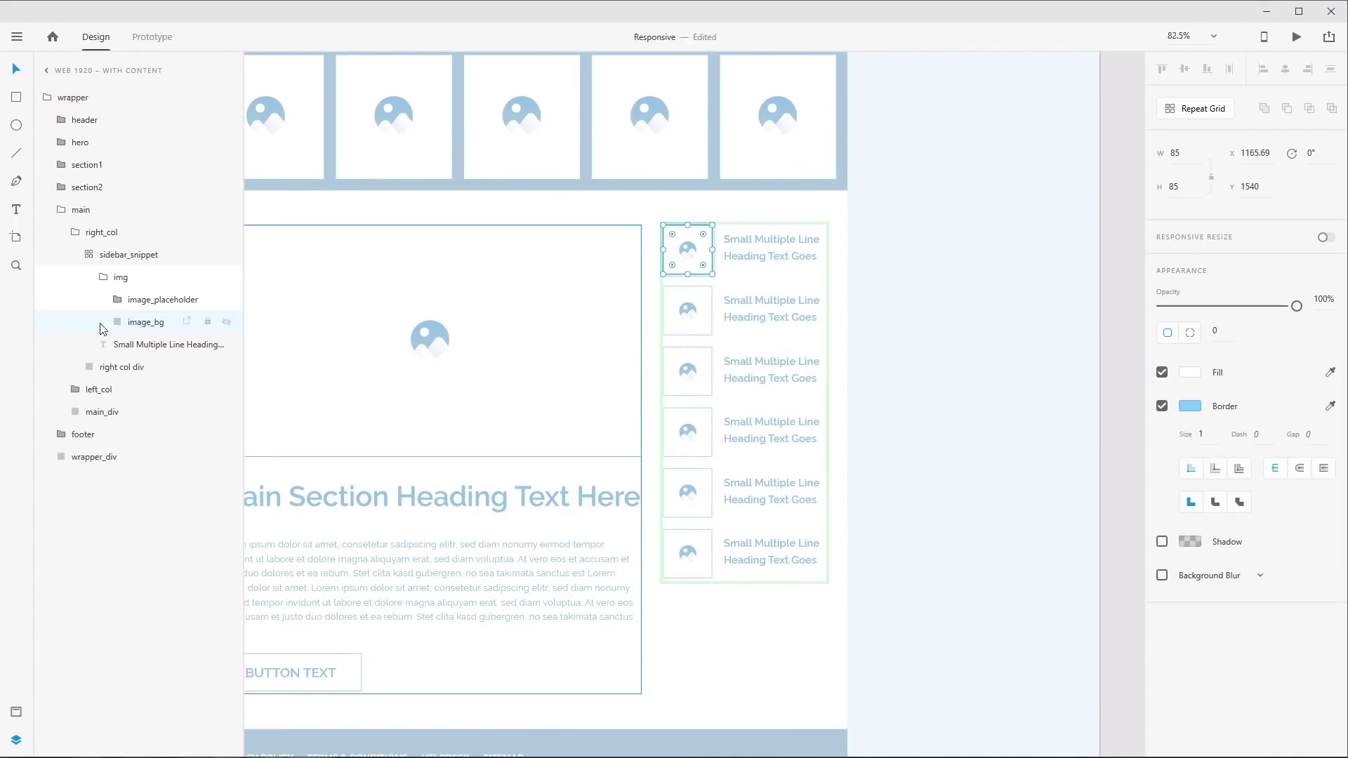
click(91, 256)
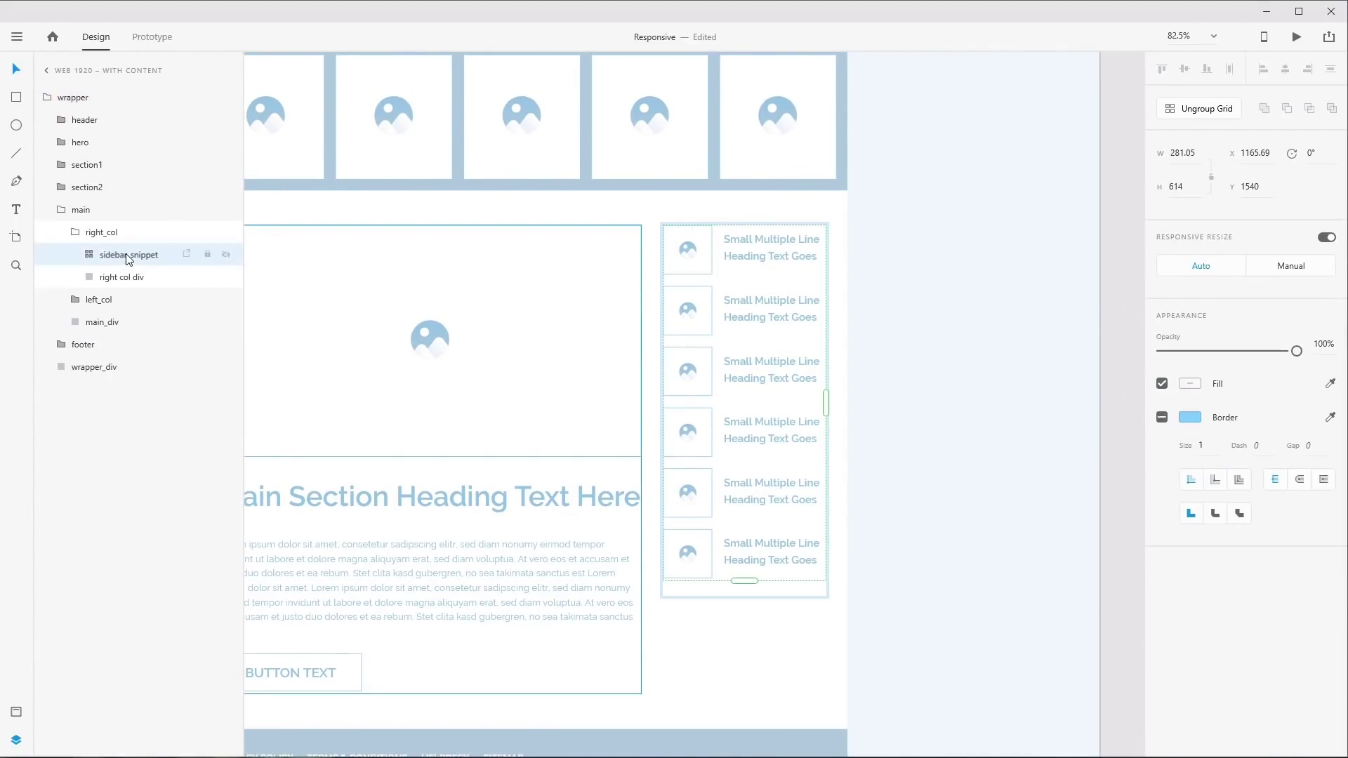
click(1203, 108)
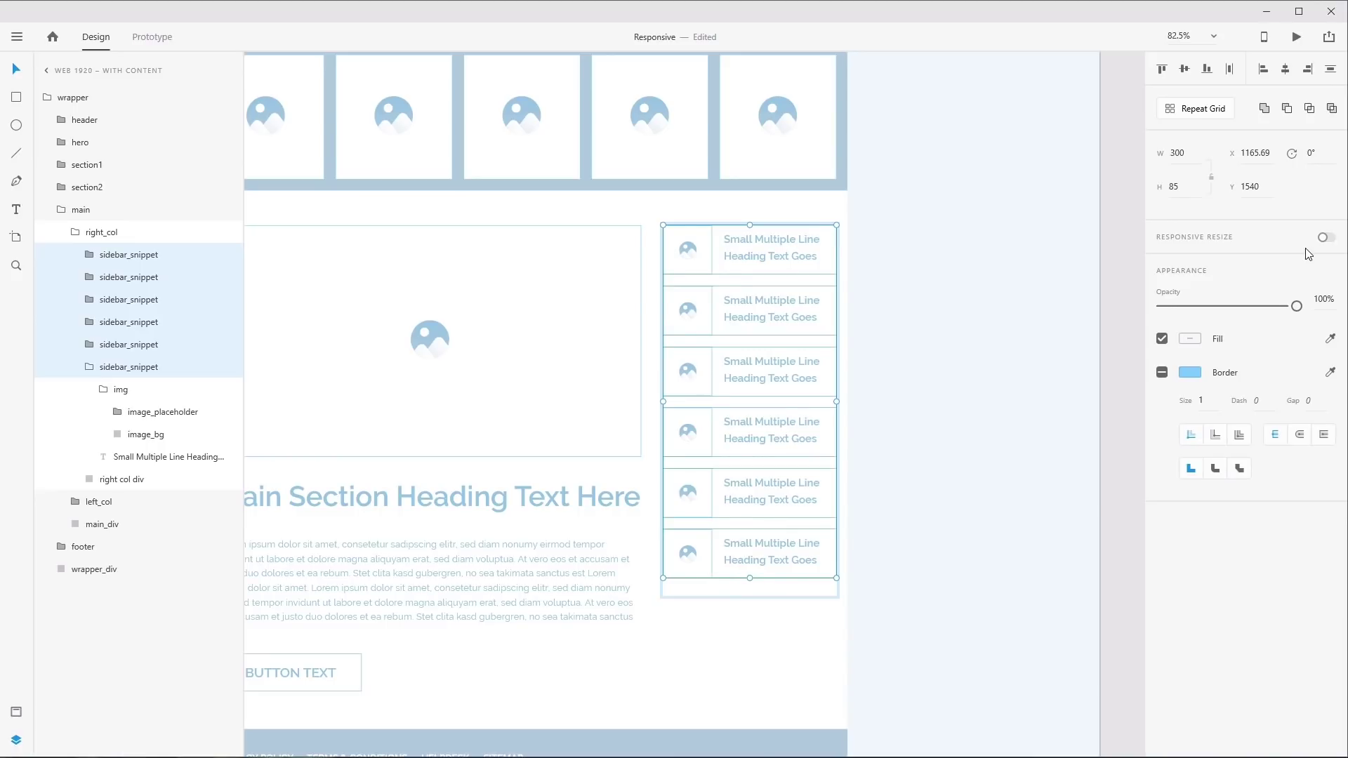
Test how the wrapper with the ungrouped sidebar snippets responds to width changes, and undo the resizing to 1200 wide
click(334, 201)
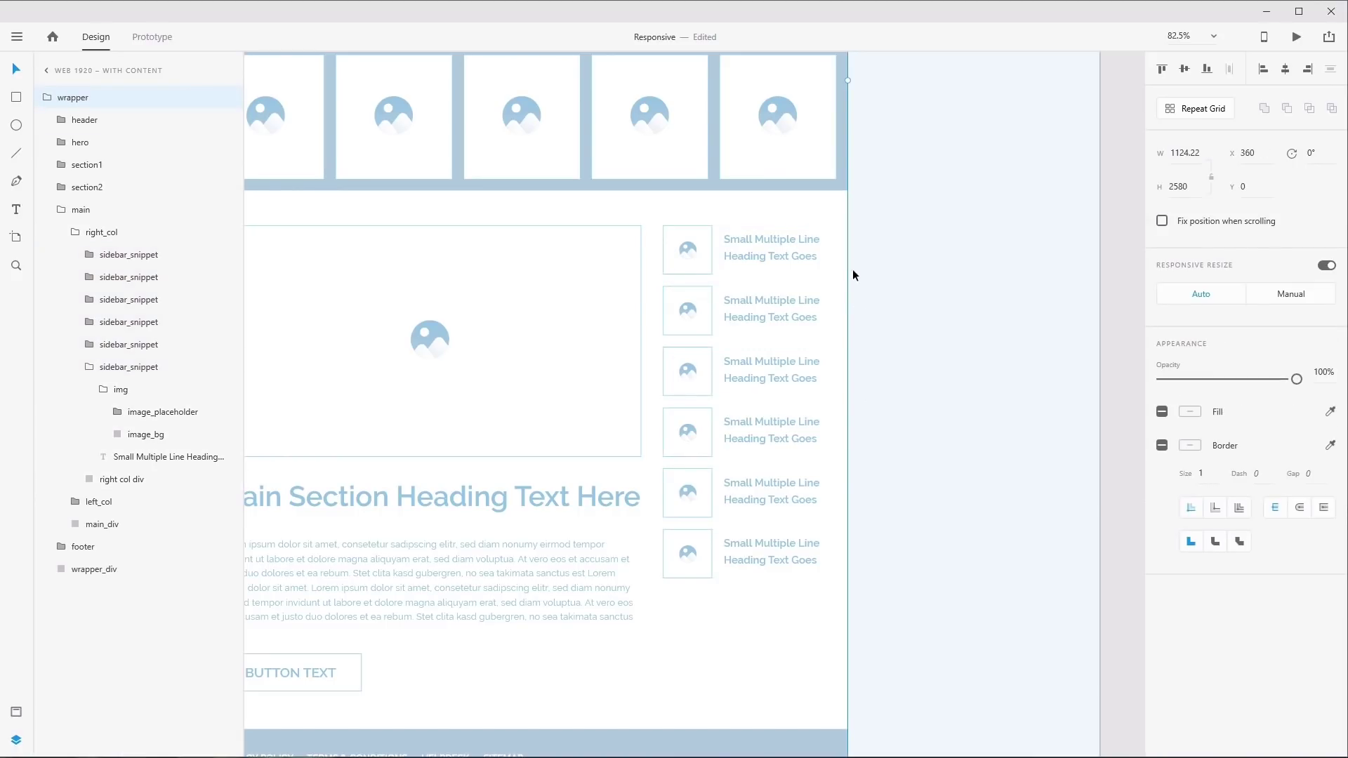
drag(895, 278, 1002, 271)
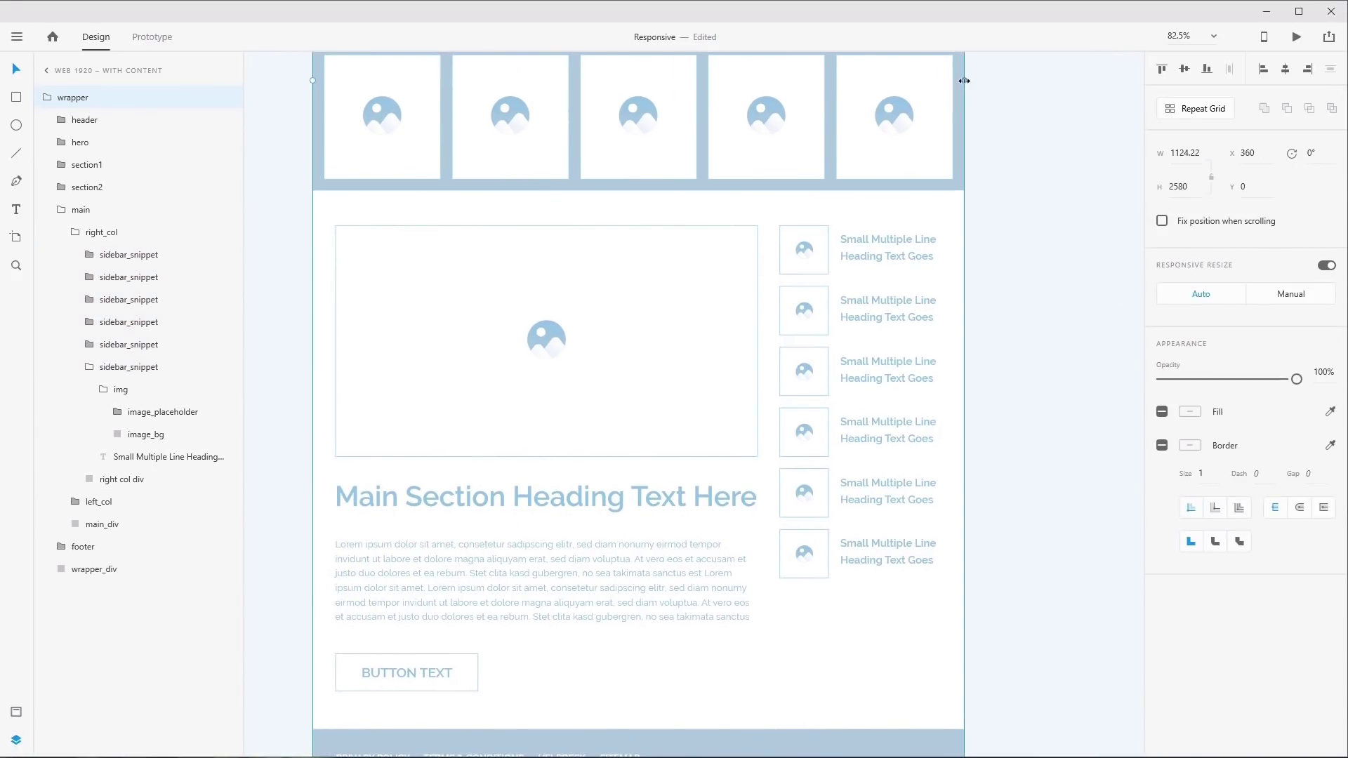
drag(946, 80, 909, 280)
key(ctrl+z)
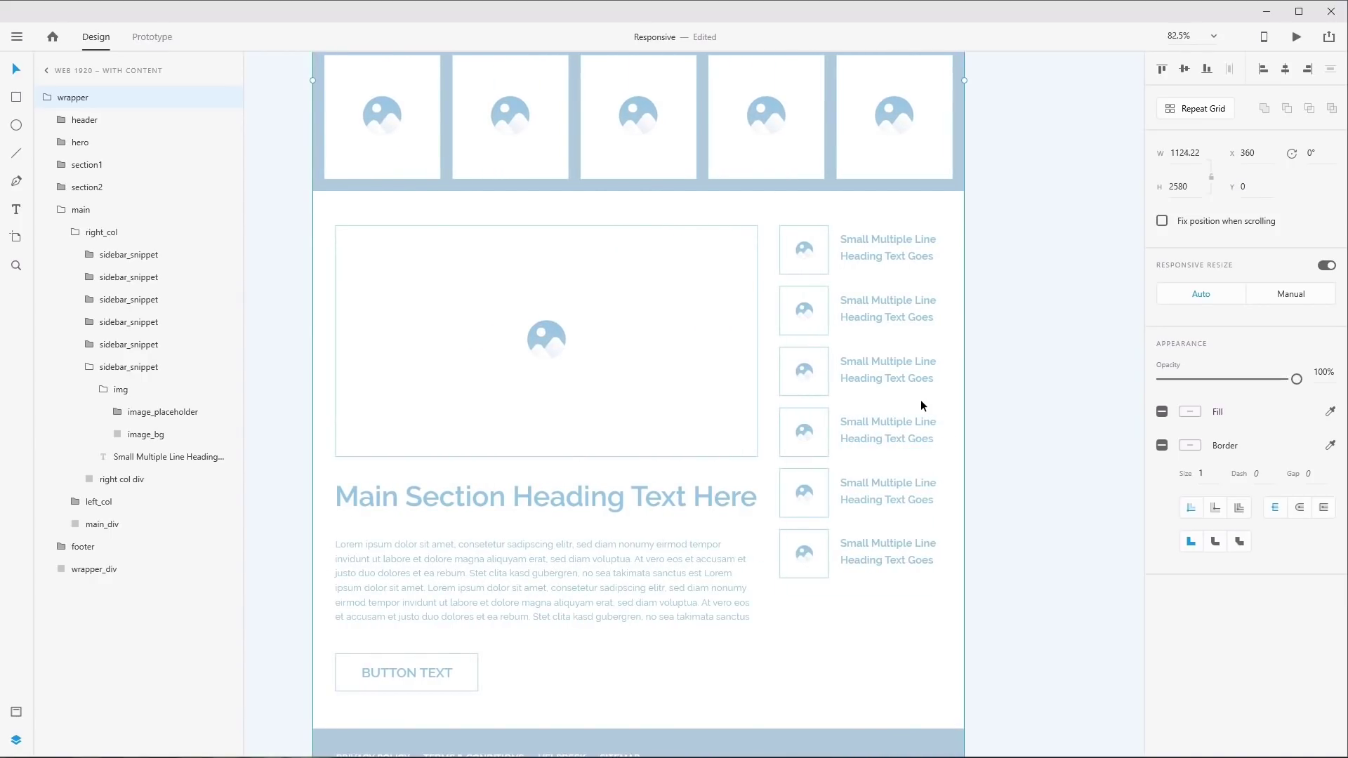
key(ctrl+z)
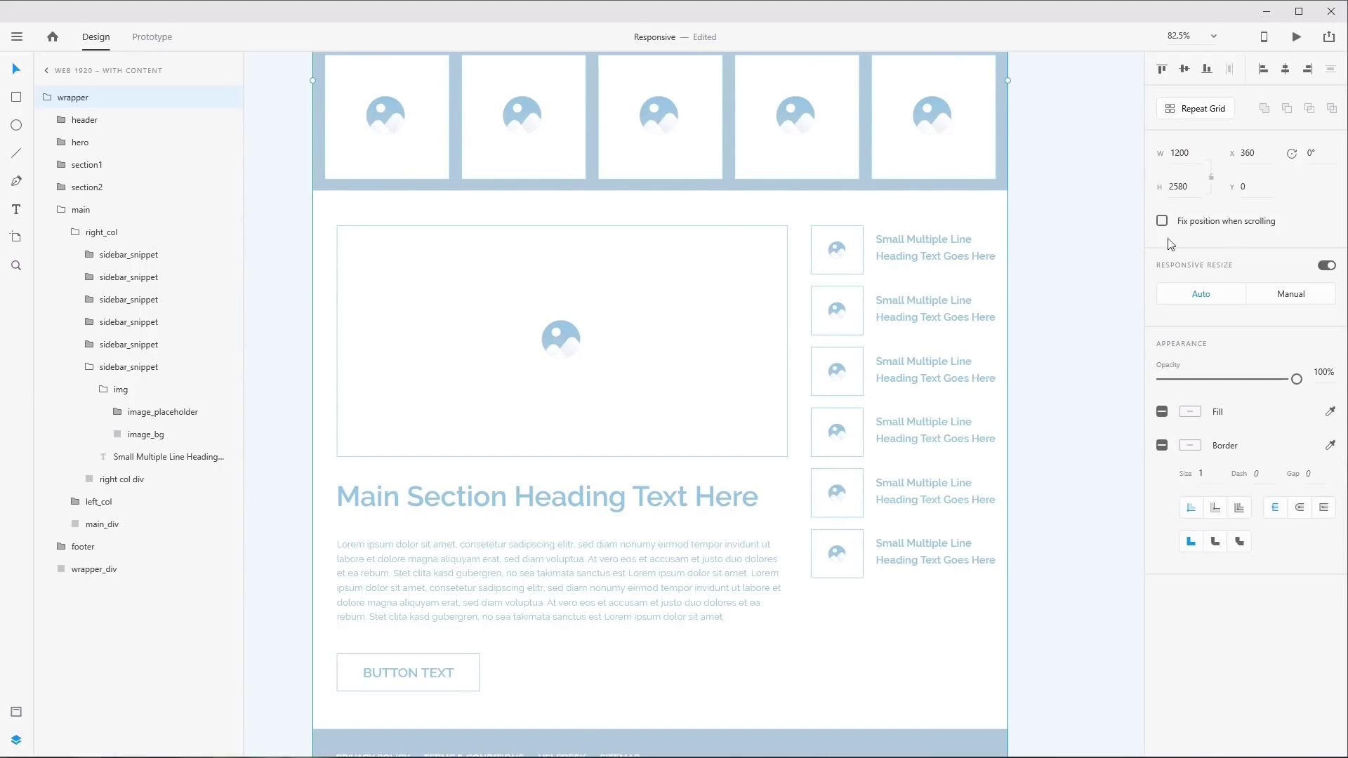
Try narrowing the wrapper to about 694 wide to check the image placeholders, and undo the resize
scroll(642, 448, down, 5)
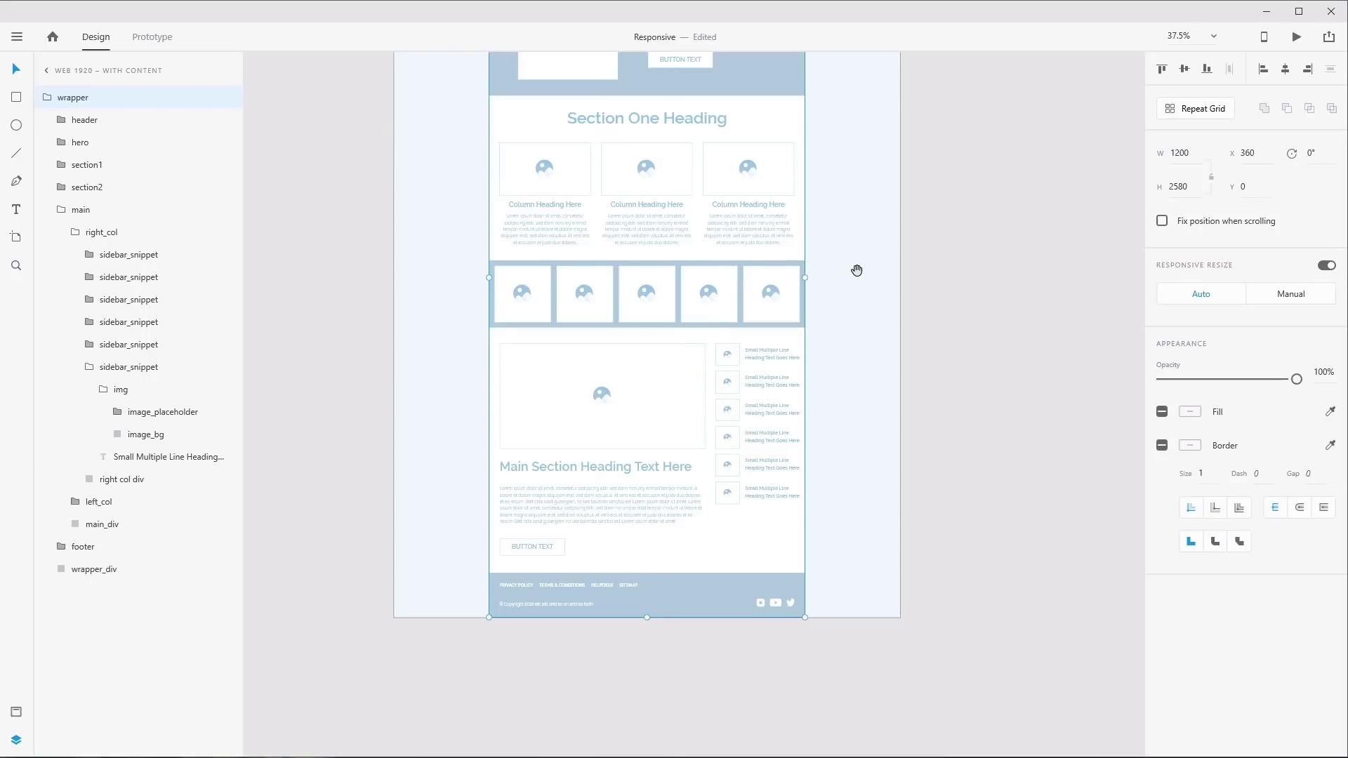
scroll(856, 271, up, 3)
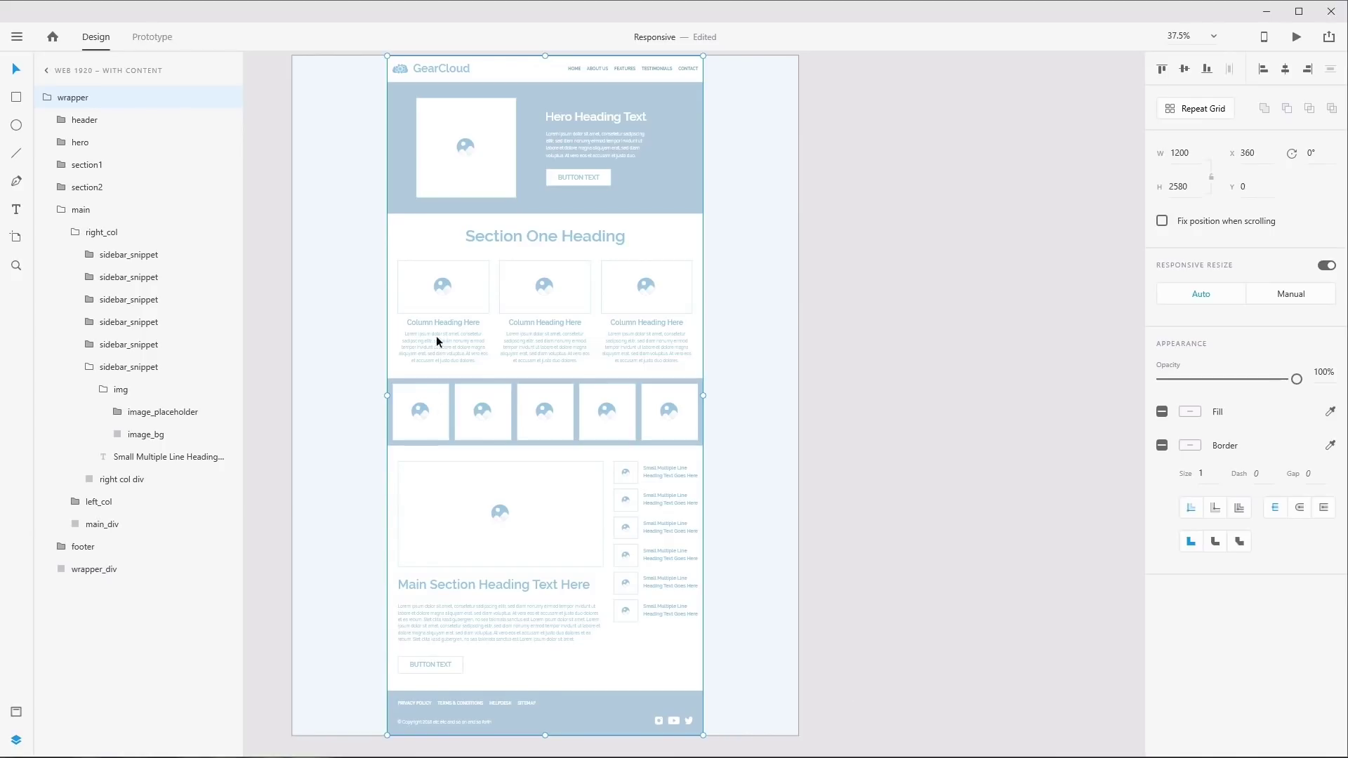
scroll(448, 295, up, 1)
scroll(444, 318, up, 1)
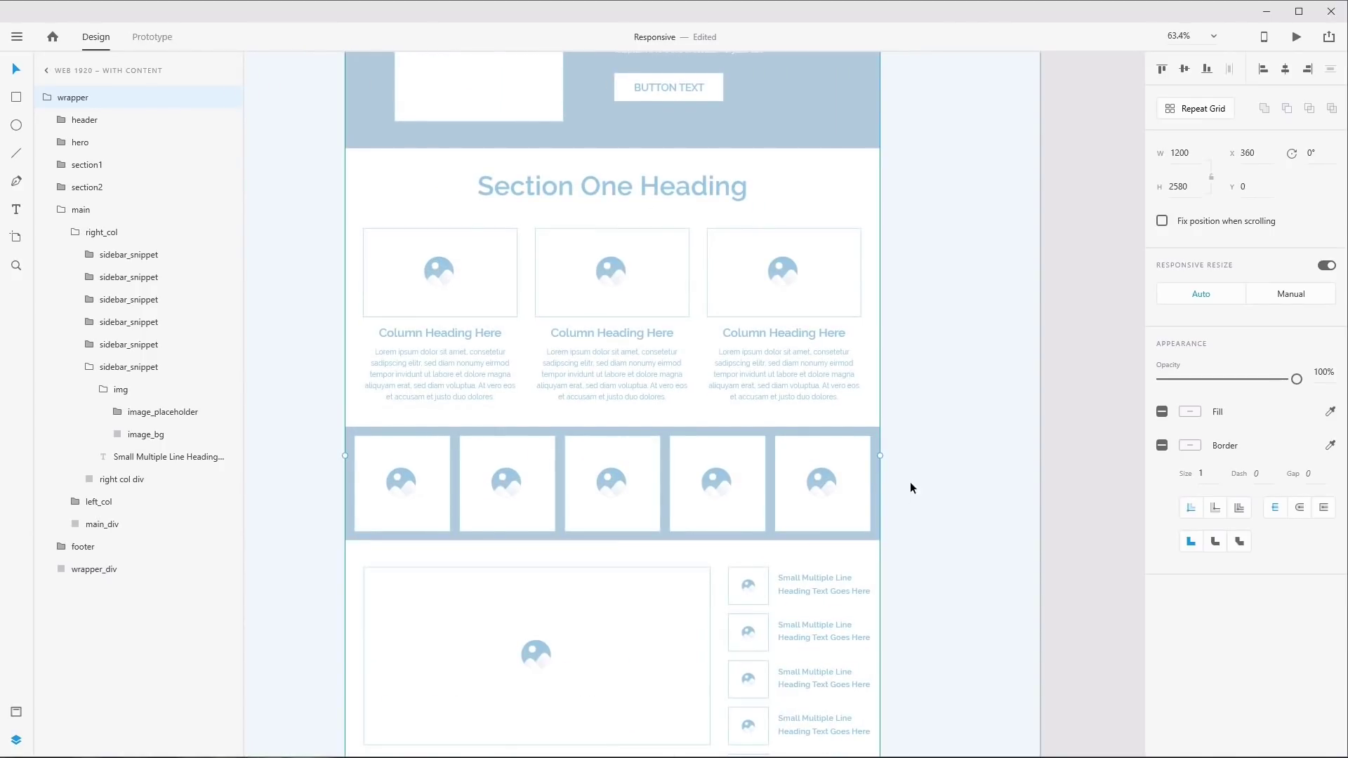
drag(880, 457, 654, 457)
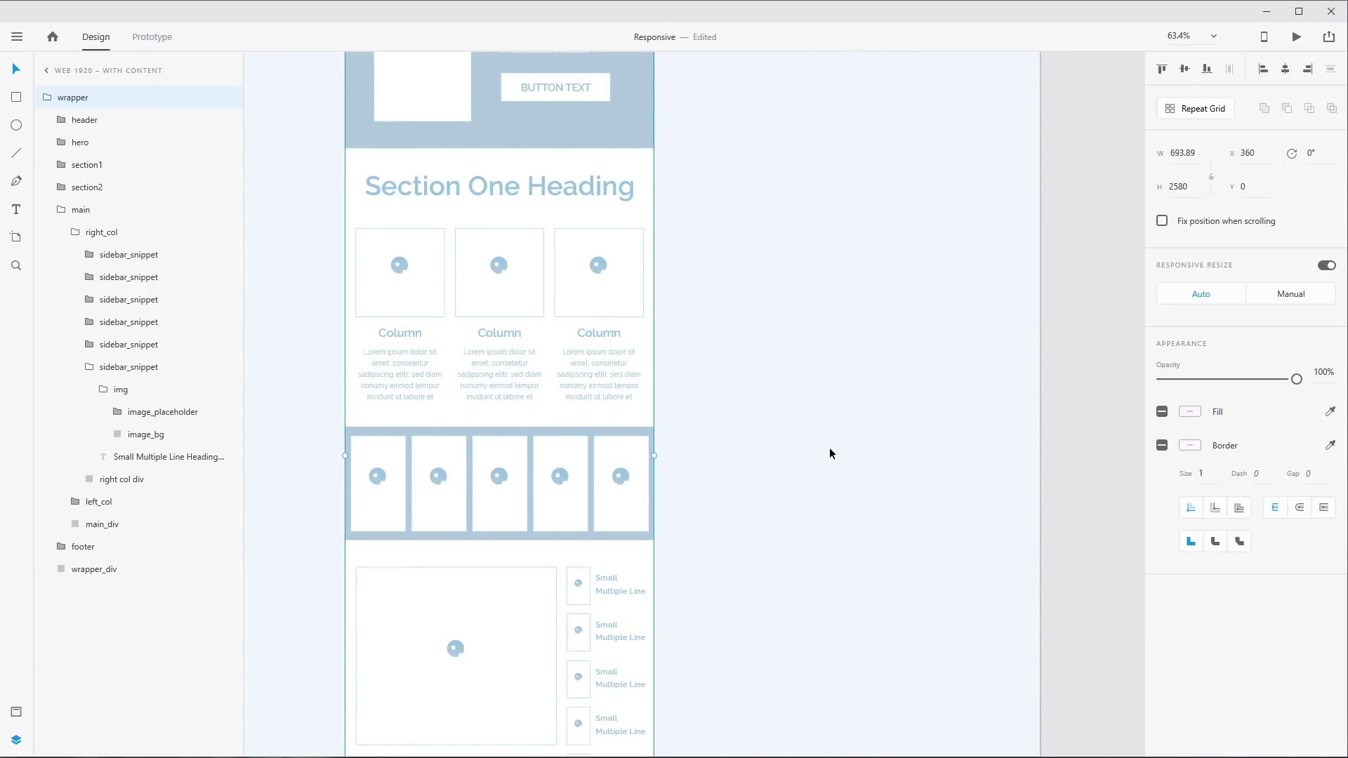
key(ctrl+z)
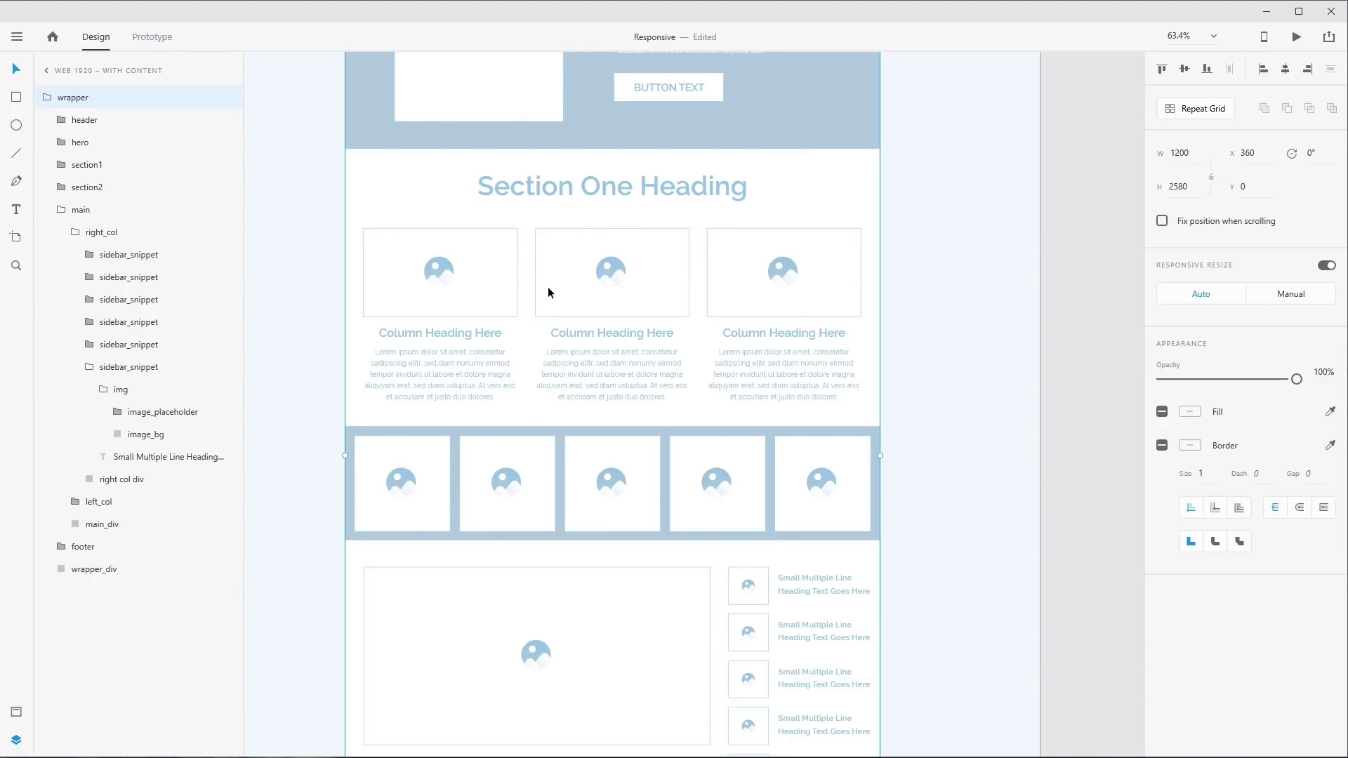
Set the image_placeholder in section1's first column to manual responsive resize with fixed width and height
ctrl+click(443, 278)
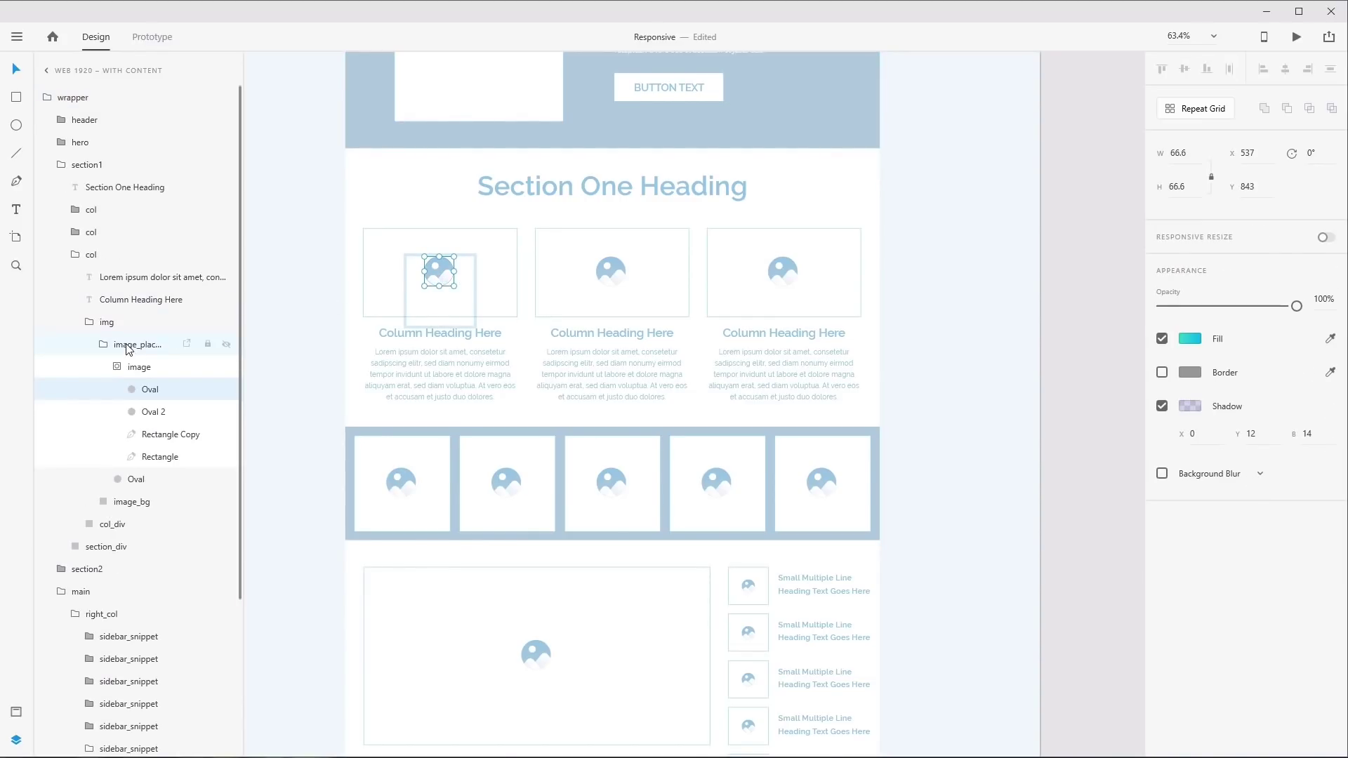
key(Escape)
click(103, 345)
click(1324, 237)
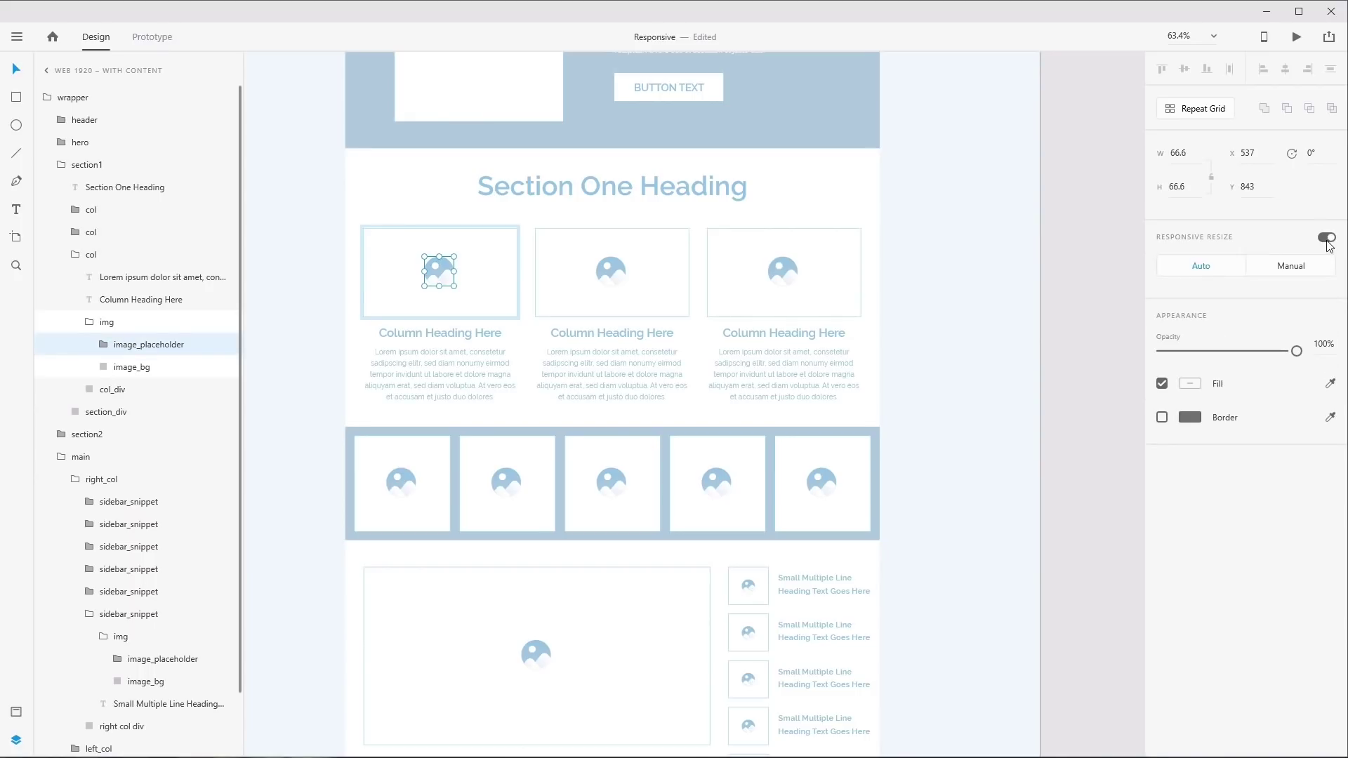
click(1289, 275)
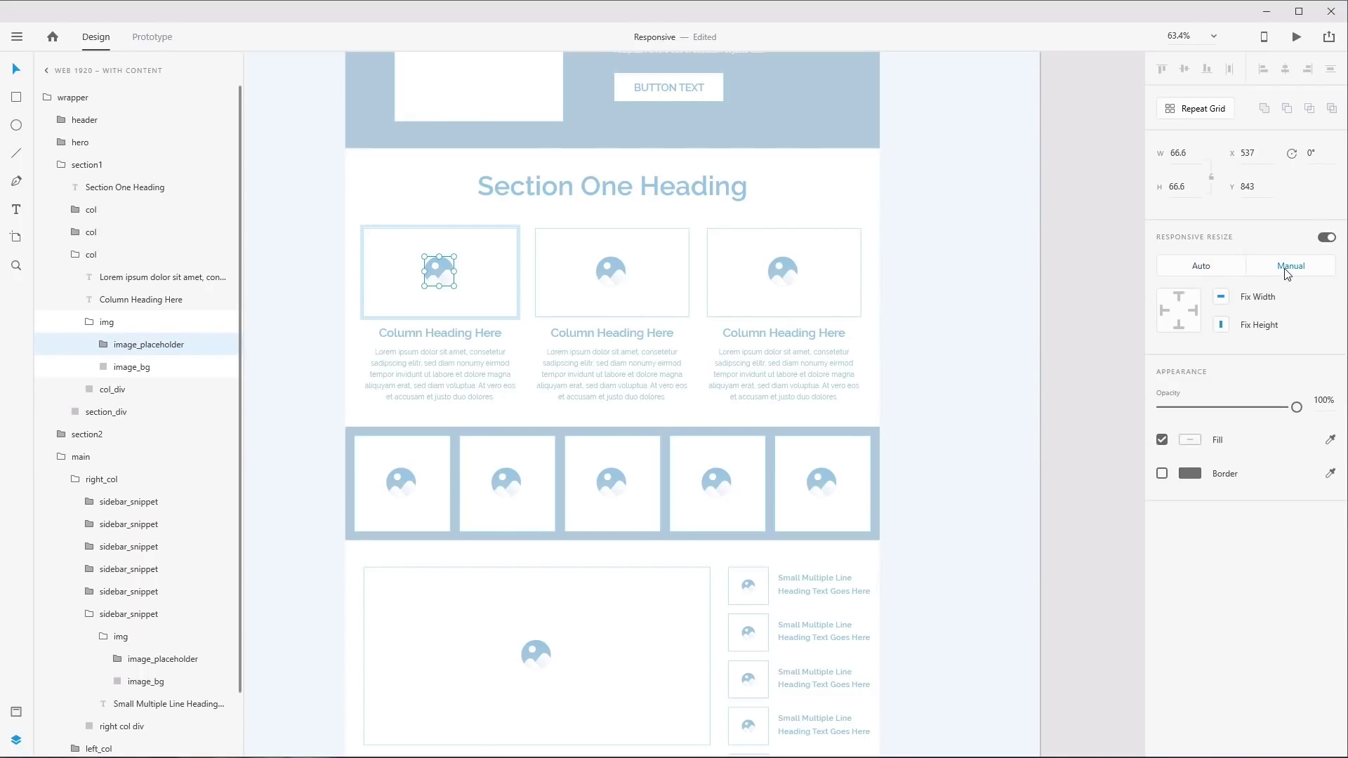
Enable responsive resize on the middle column's image_placeholder and set it to manual
ctrl+click(613, 269)
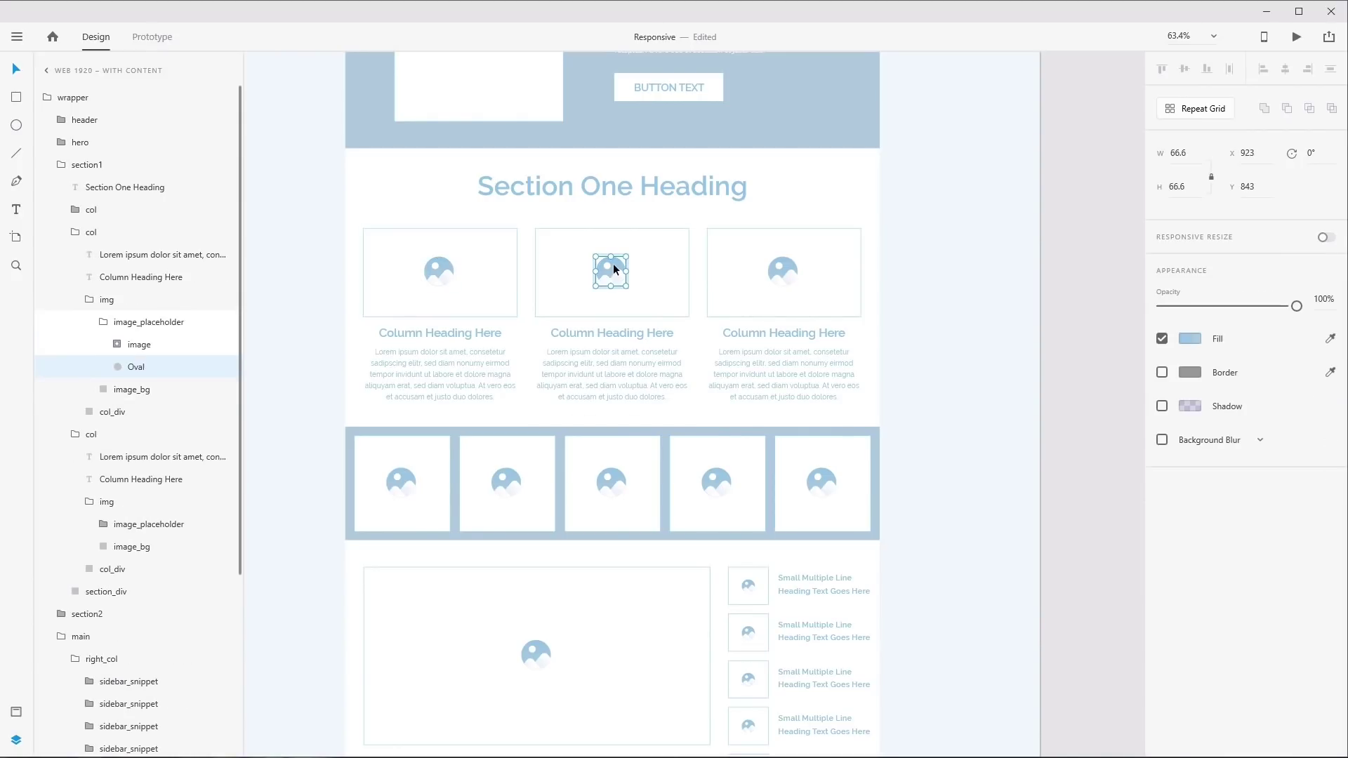
click(154, 322)
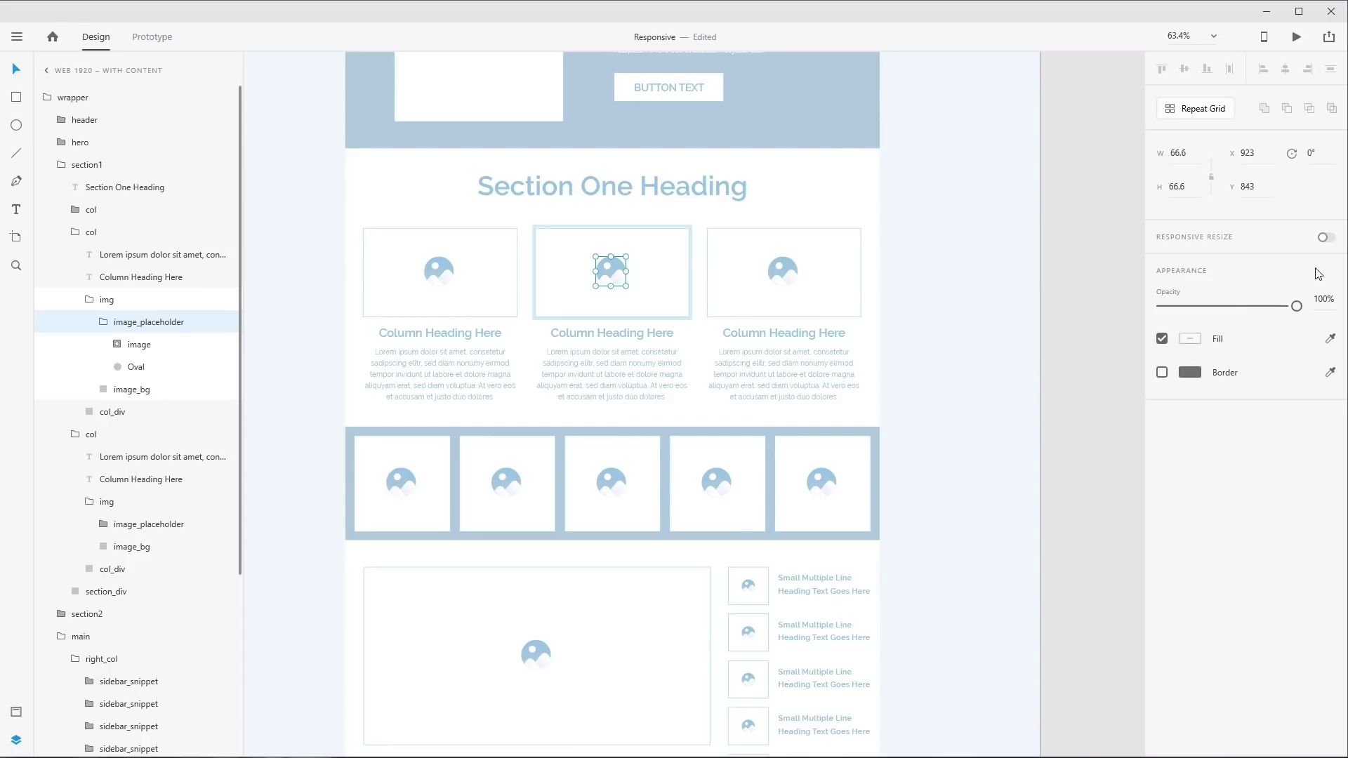
click(1326, 237)
click(1290, 265)
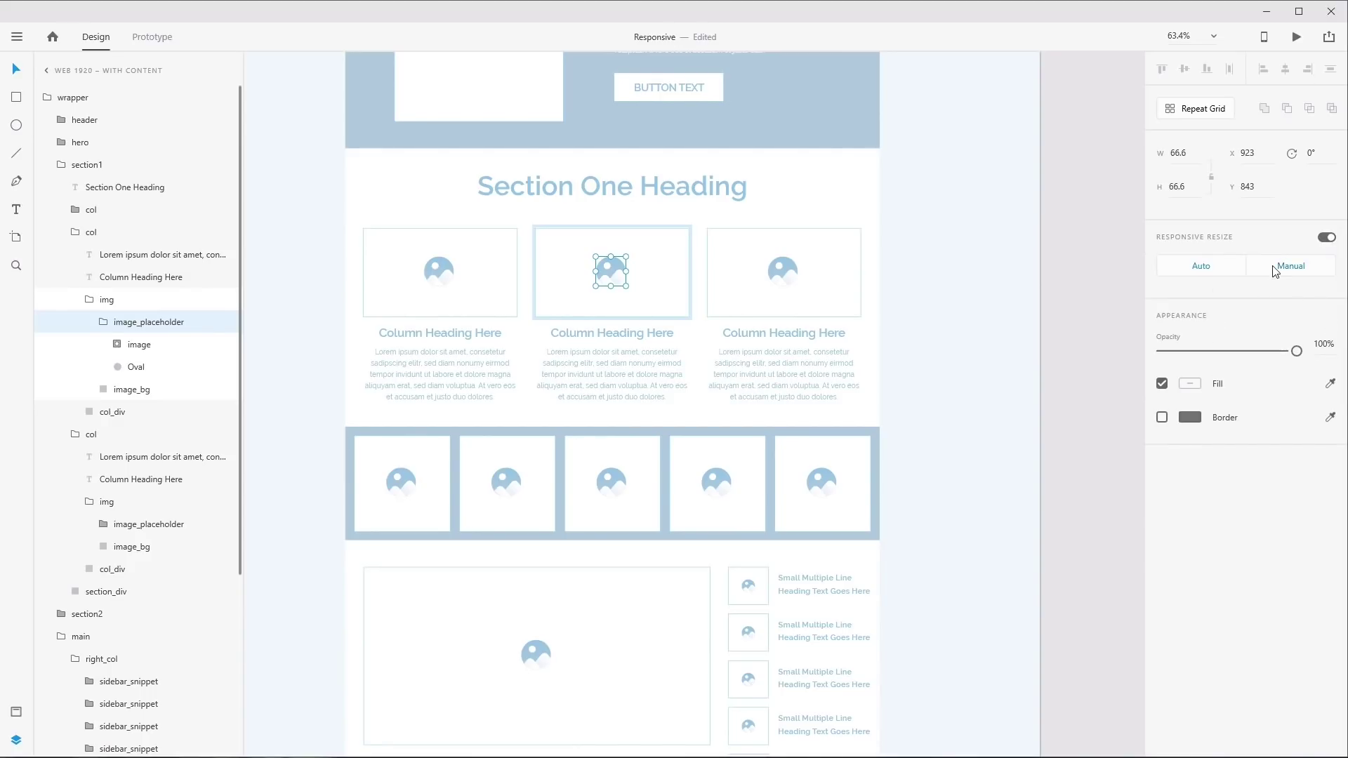
Set the third column's image_placeholder to manual responsive resize with fixed width and height, matching the first column's placeholder
click(134, 524)
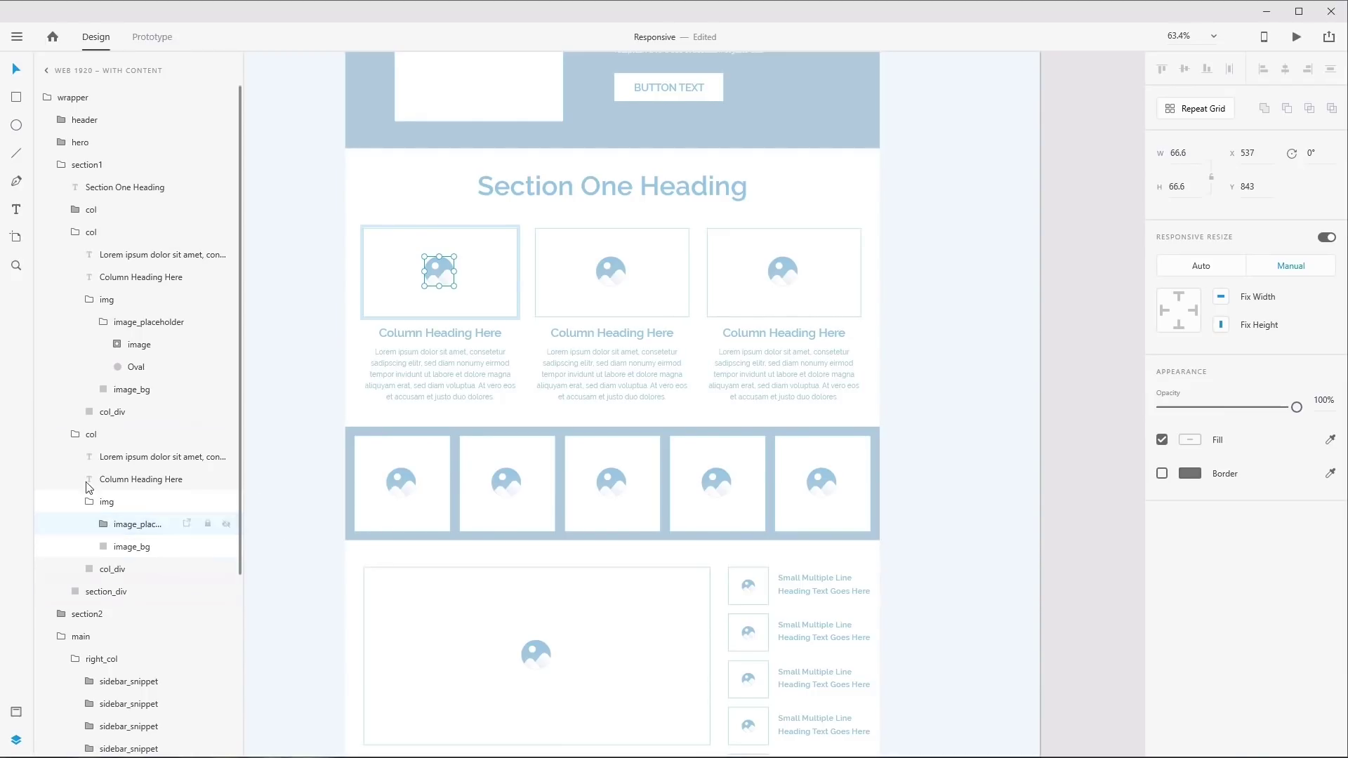
click(75, 212)
click(114, 279)
click(88, 277)
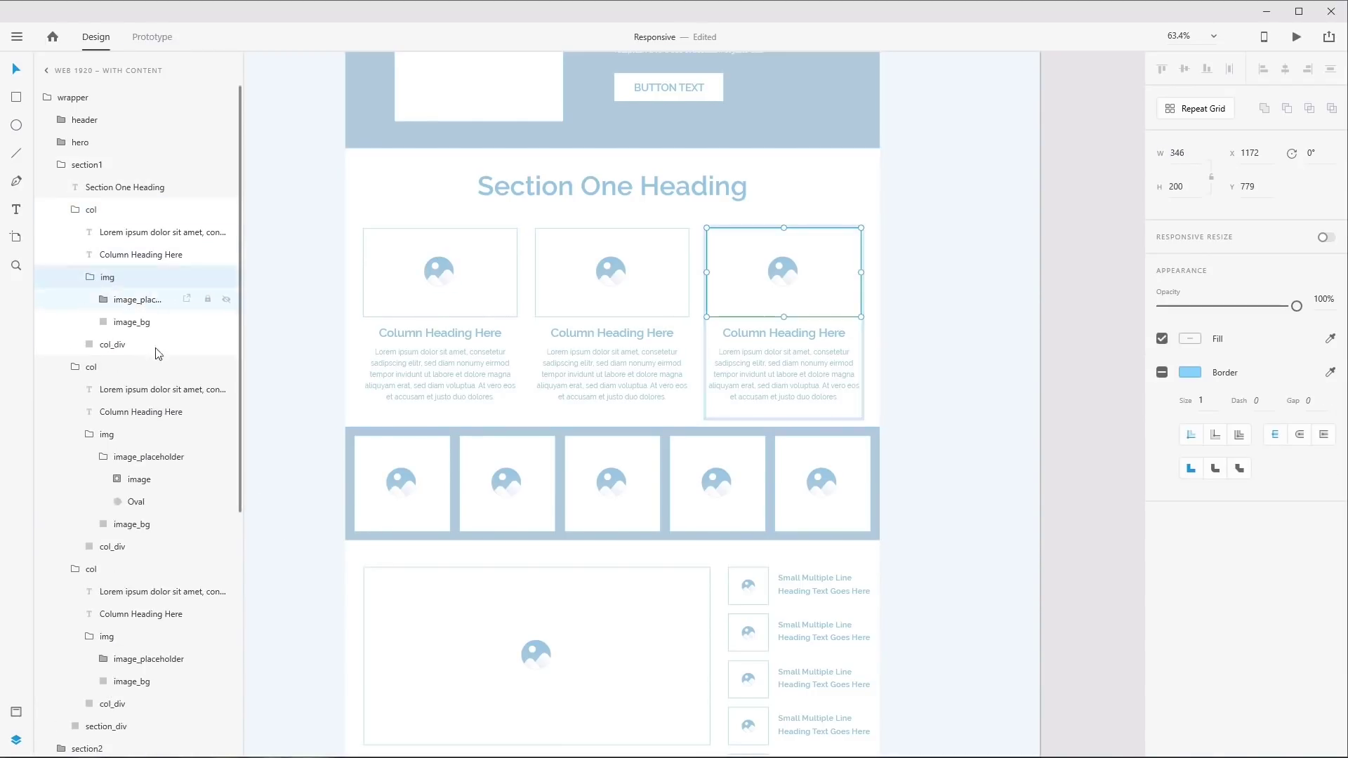
click(144, 305)
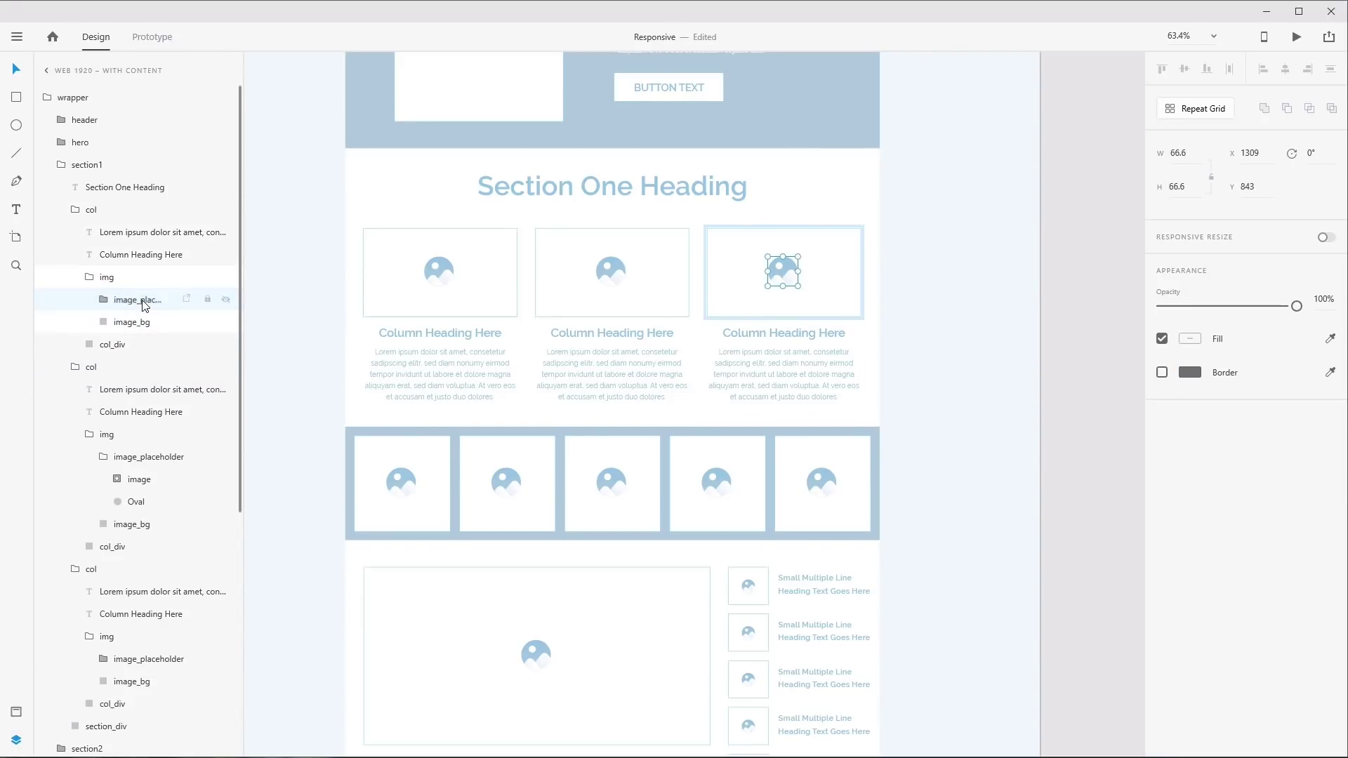
click(1327, 238)
click(1290, 266)
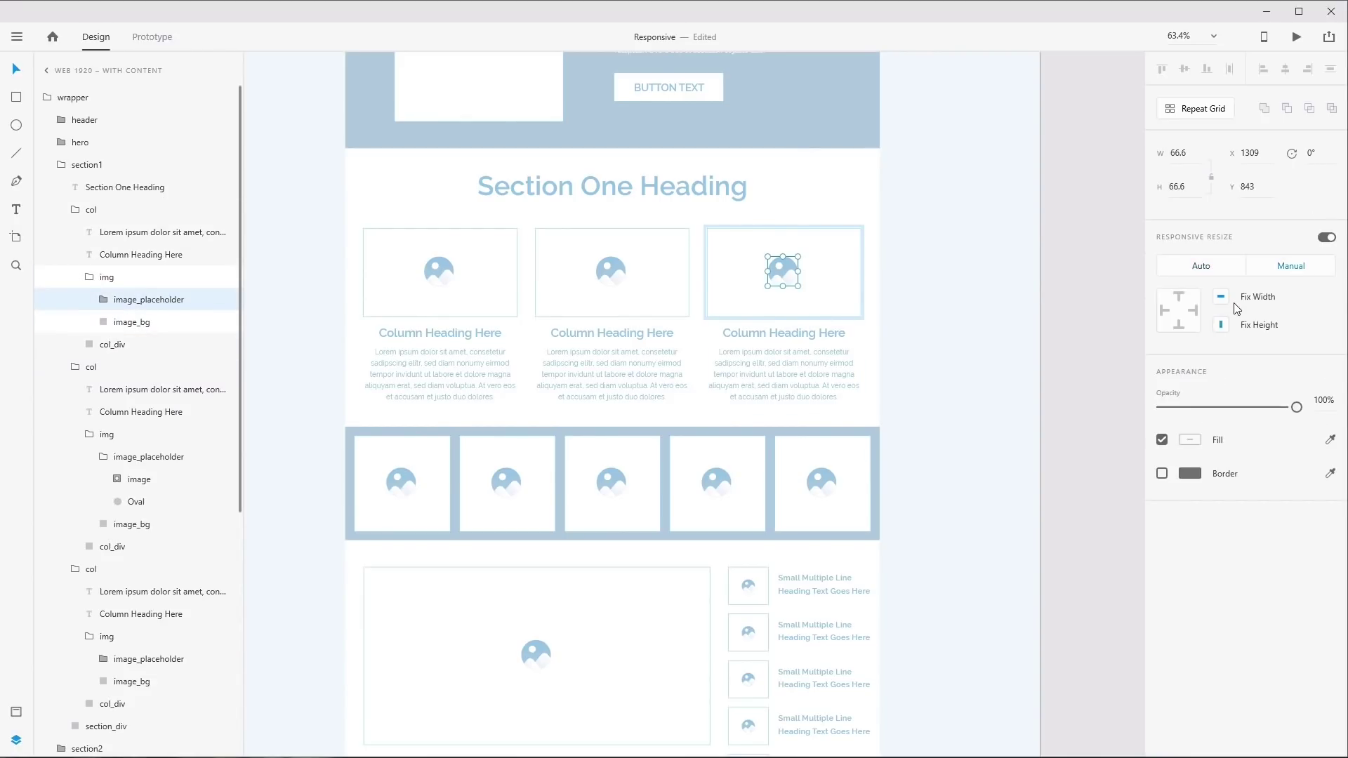
Test the fixed-size placeholders by narrowing the wrapper to about 607 wide, and undo the resizing
click(65, 99)
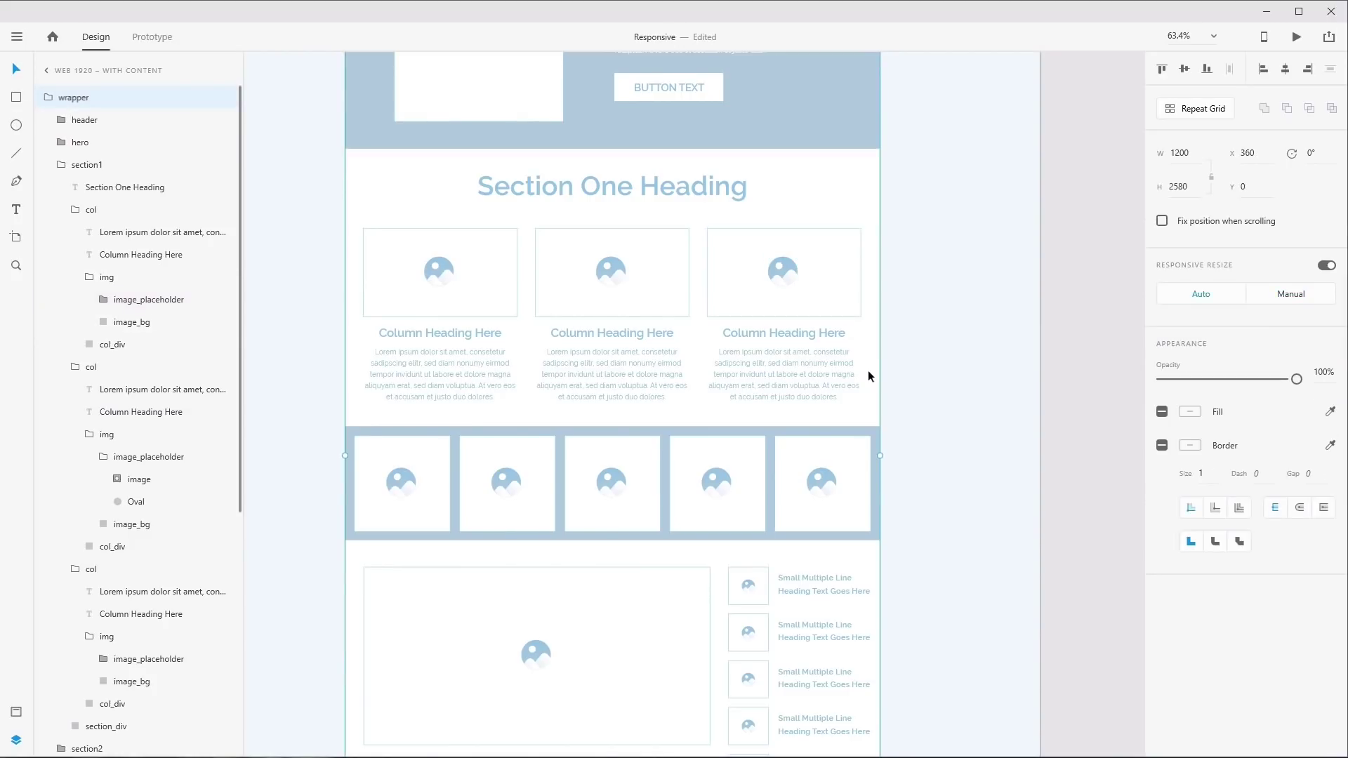
drag(881, 455, 616, 452)
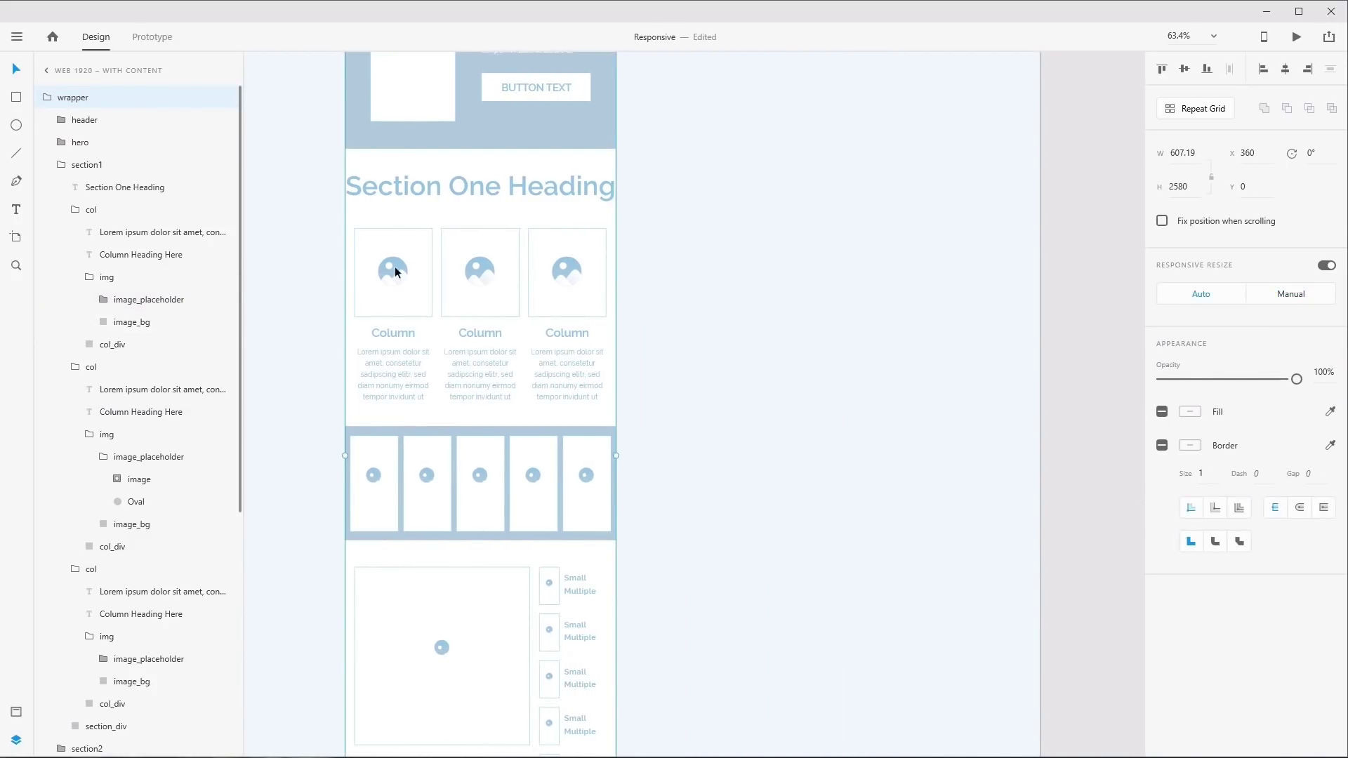
drag(616, 451, 918, 453)
key(ctrl+z)
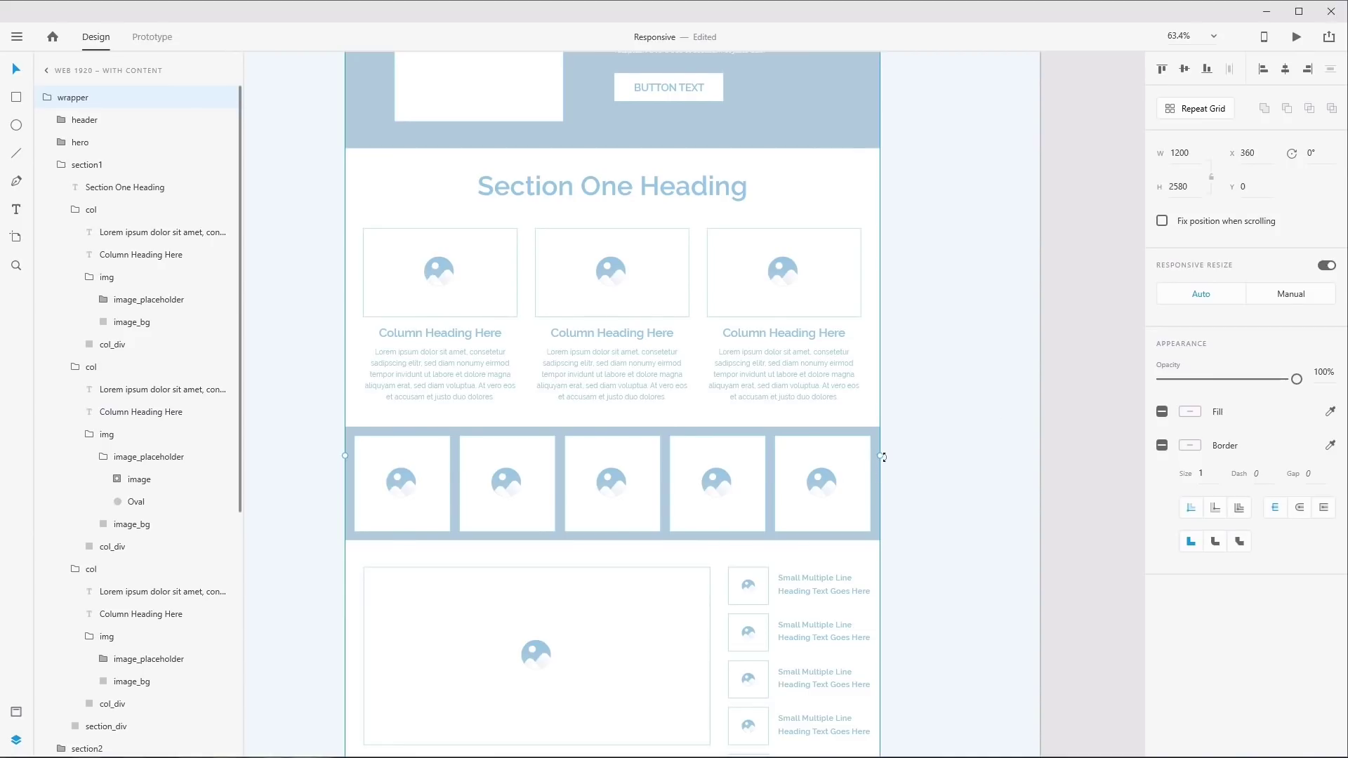
drag(881, 457, 849, 457)
key(ctrl+z)
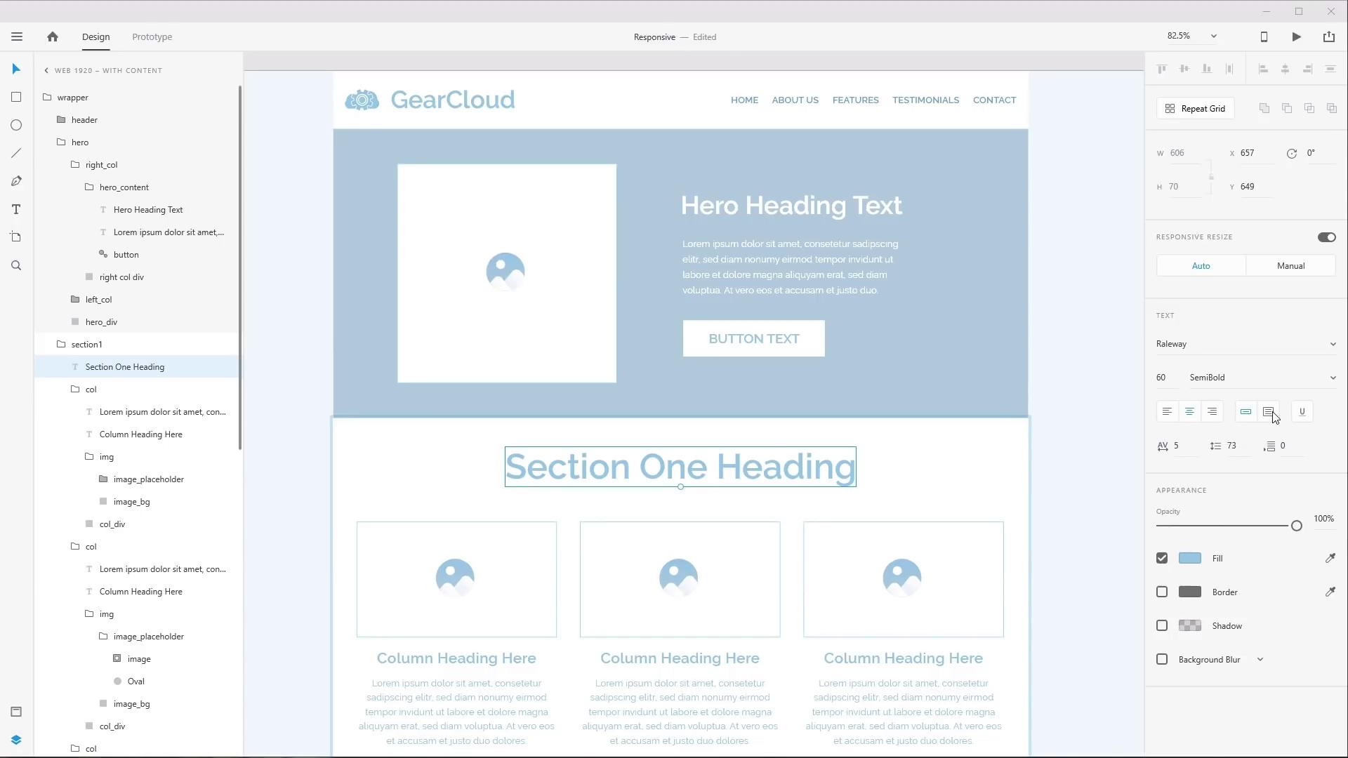
Try shrinking the wrapper's background narrower than the Section One Heading text, and undo the resize
click(69, 100)
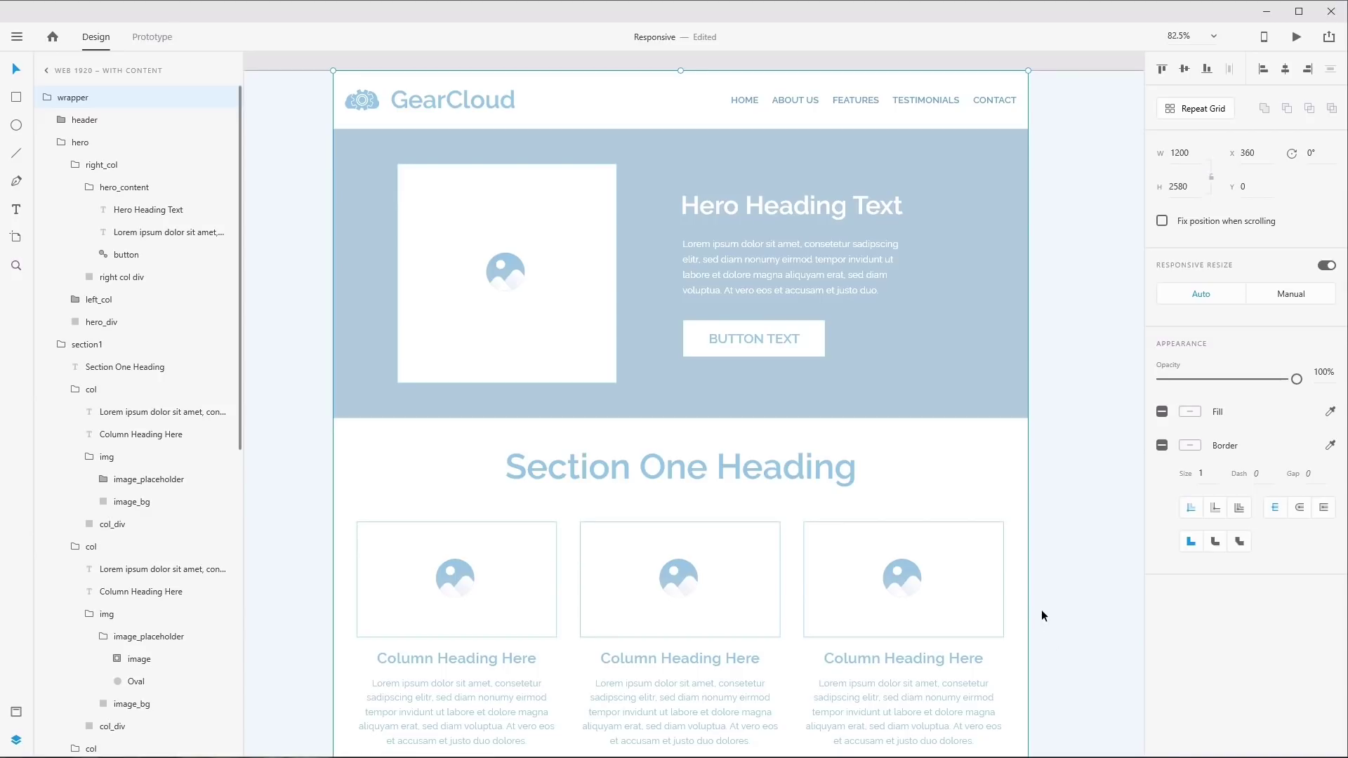
scroll(837, 592, down, 2)
drag(1022, 664, 1019, 515)
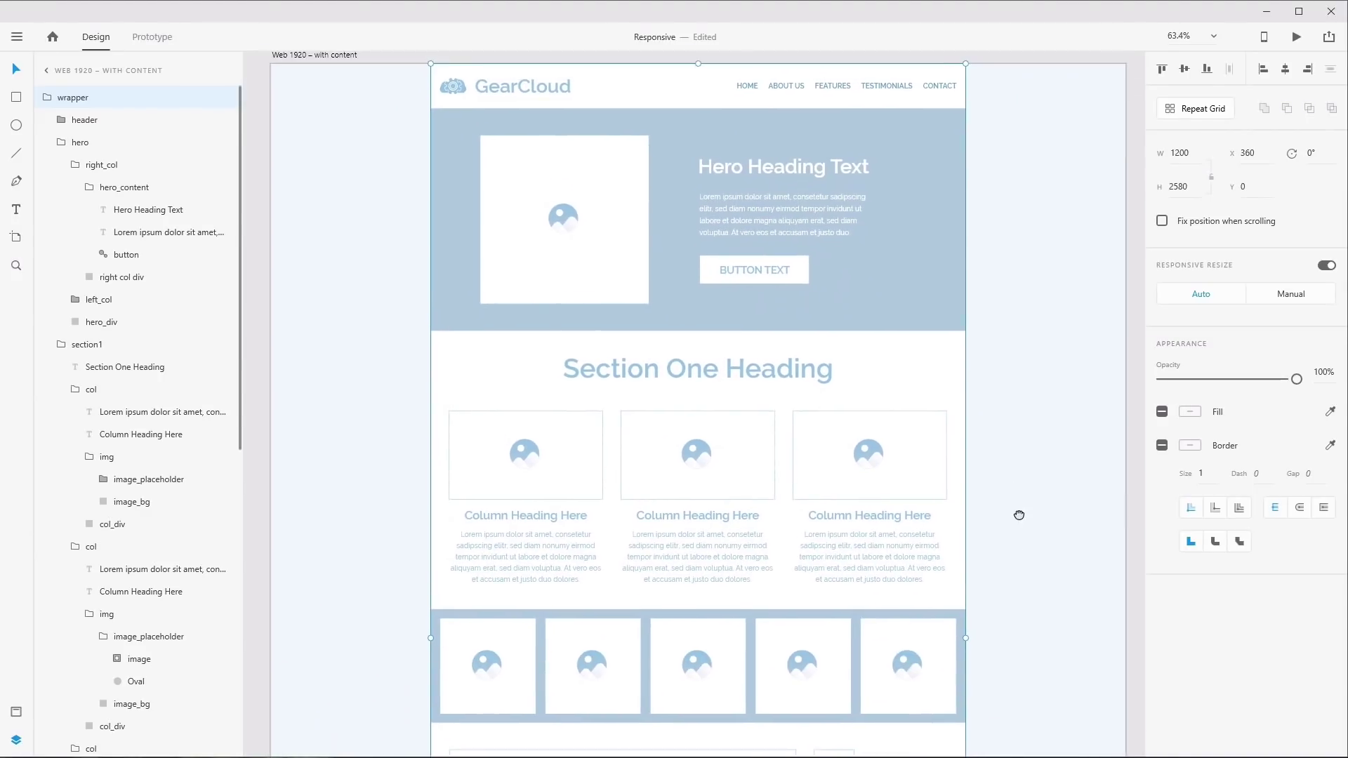
drag(965, 637, 550, 562)
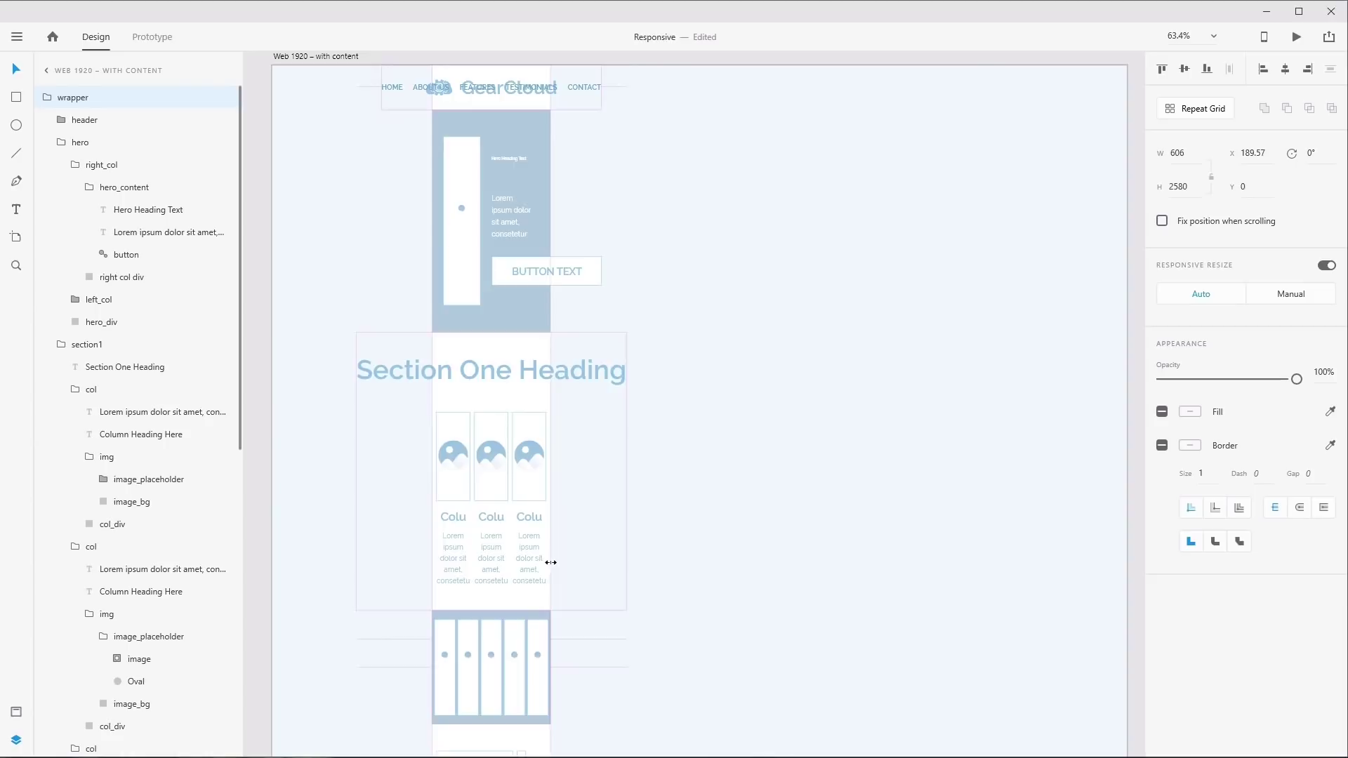
key(ctrl+z)
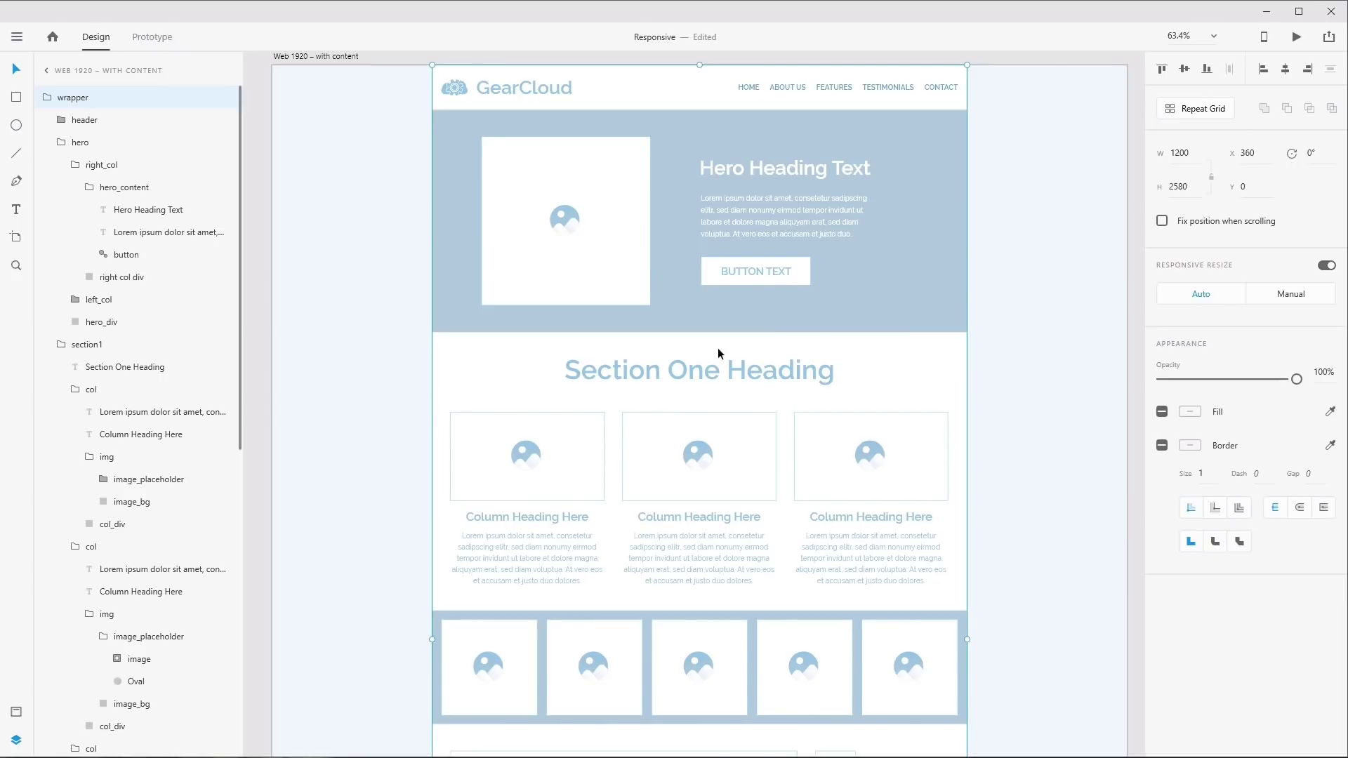
Convert the Section One Heading to area text and widen its box to about 1118, spanning the three columns
click(656, 373)
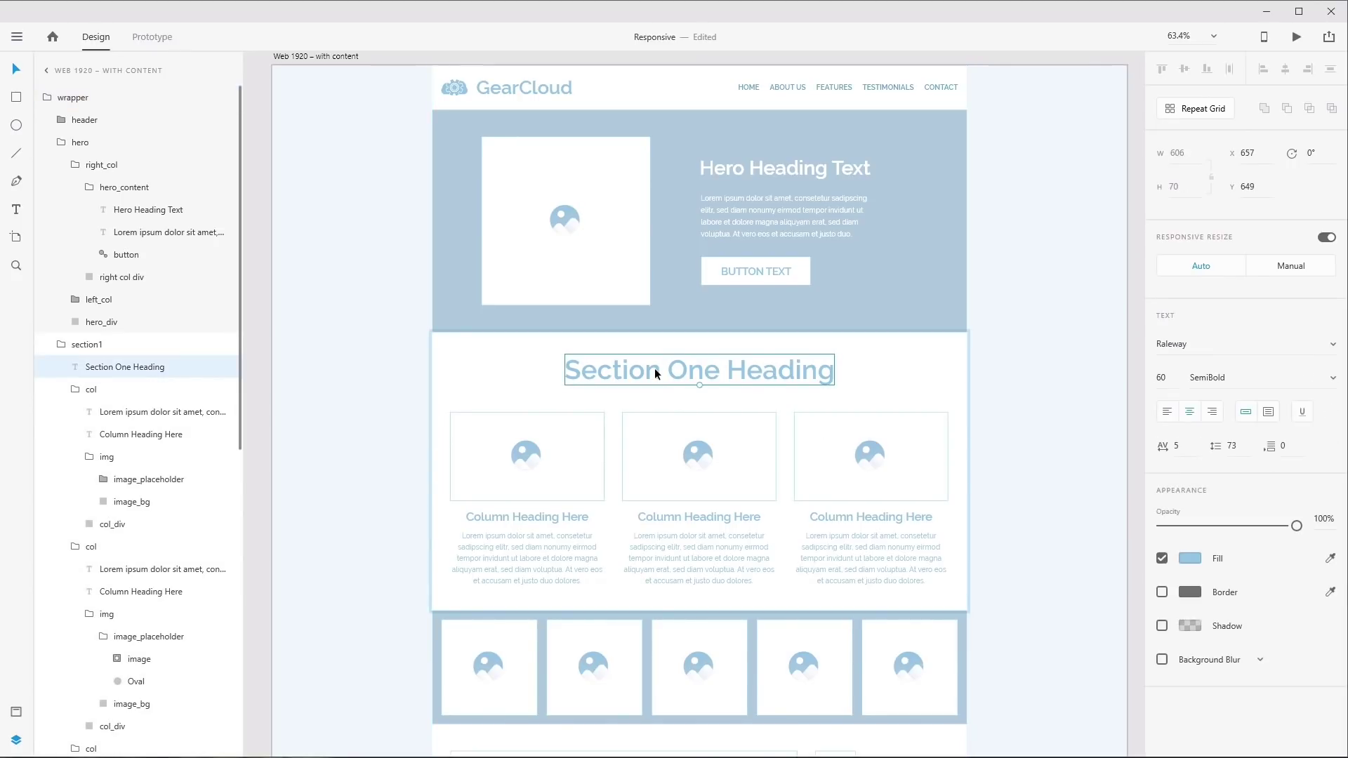
click(1273, 419)
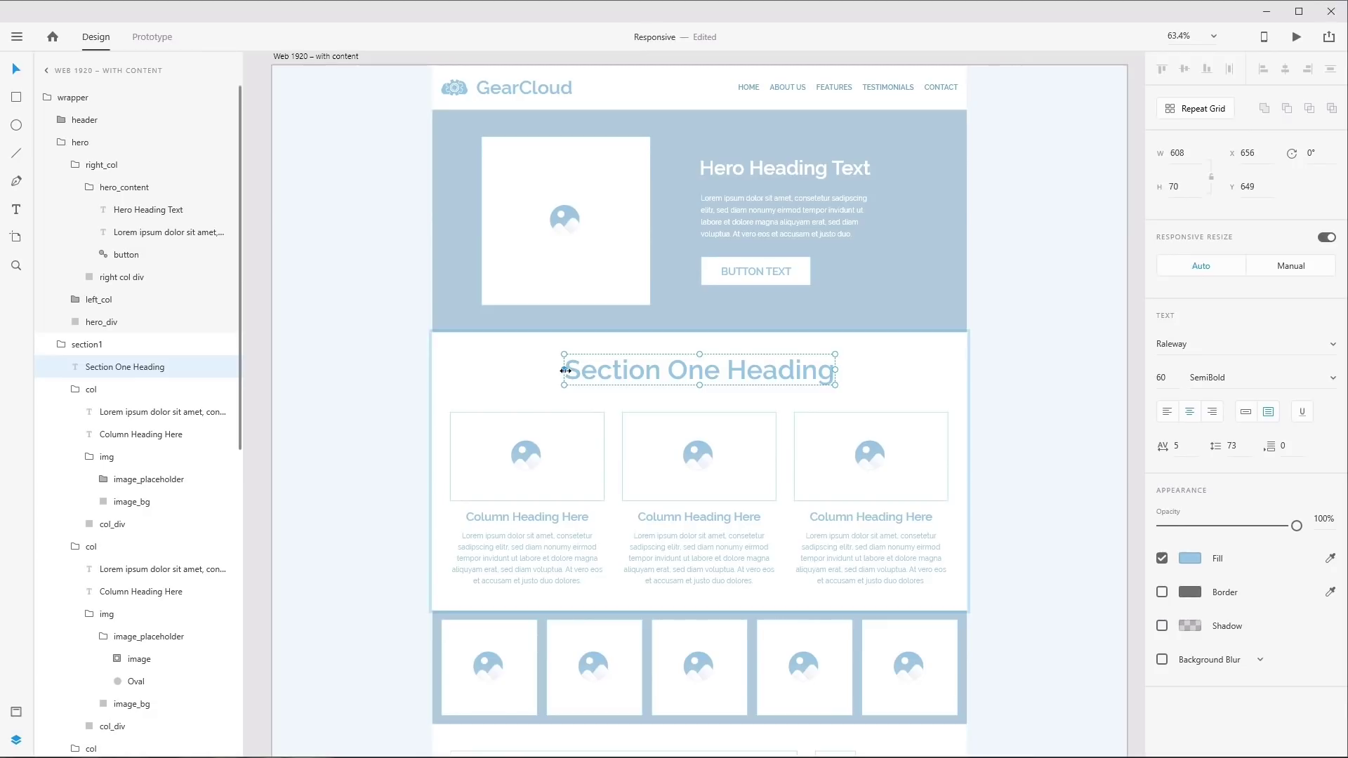
drag(565, 370, 450, 368)
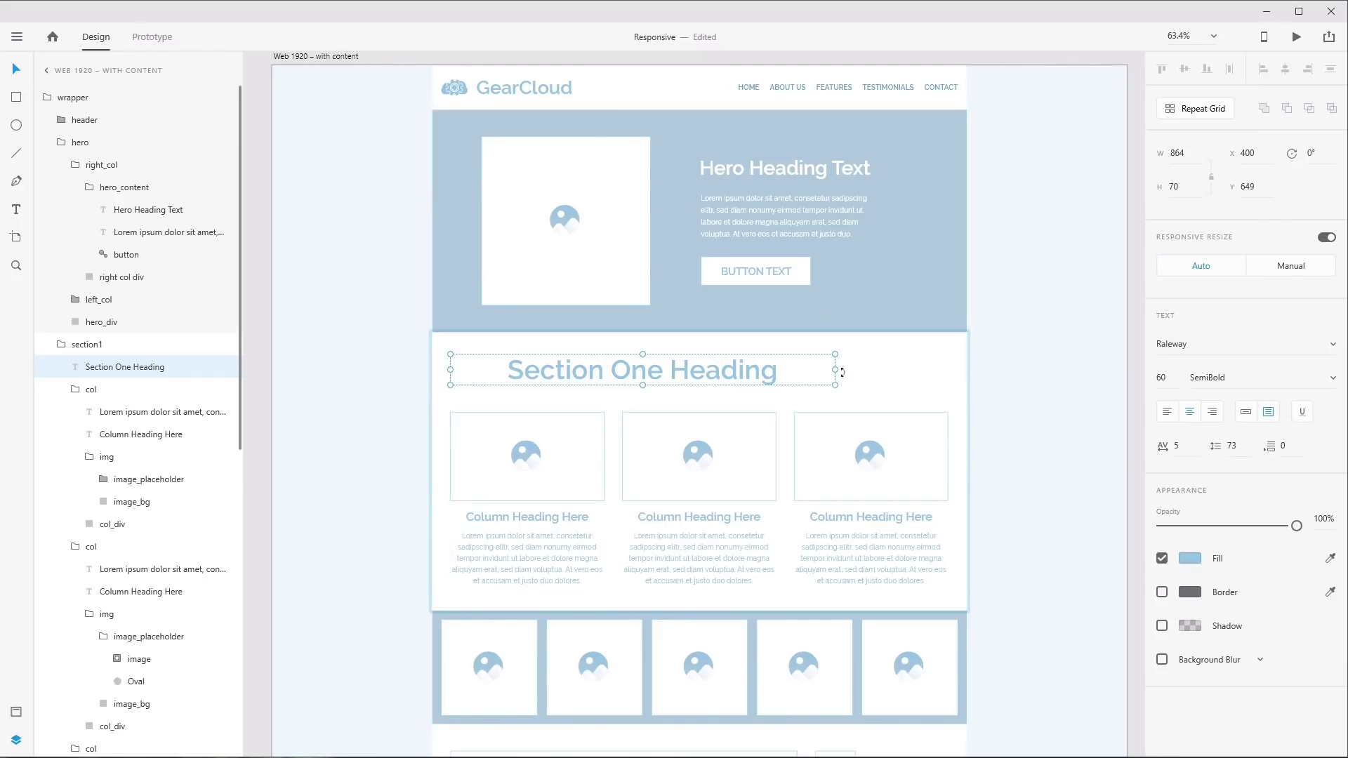
drag(835, 370, 948, 375)
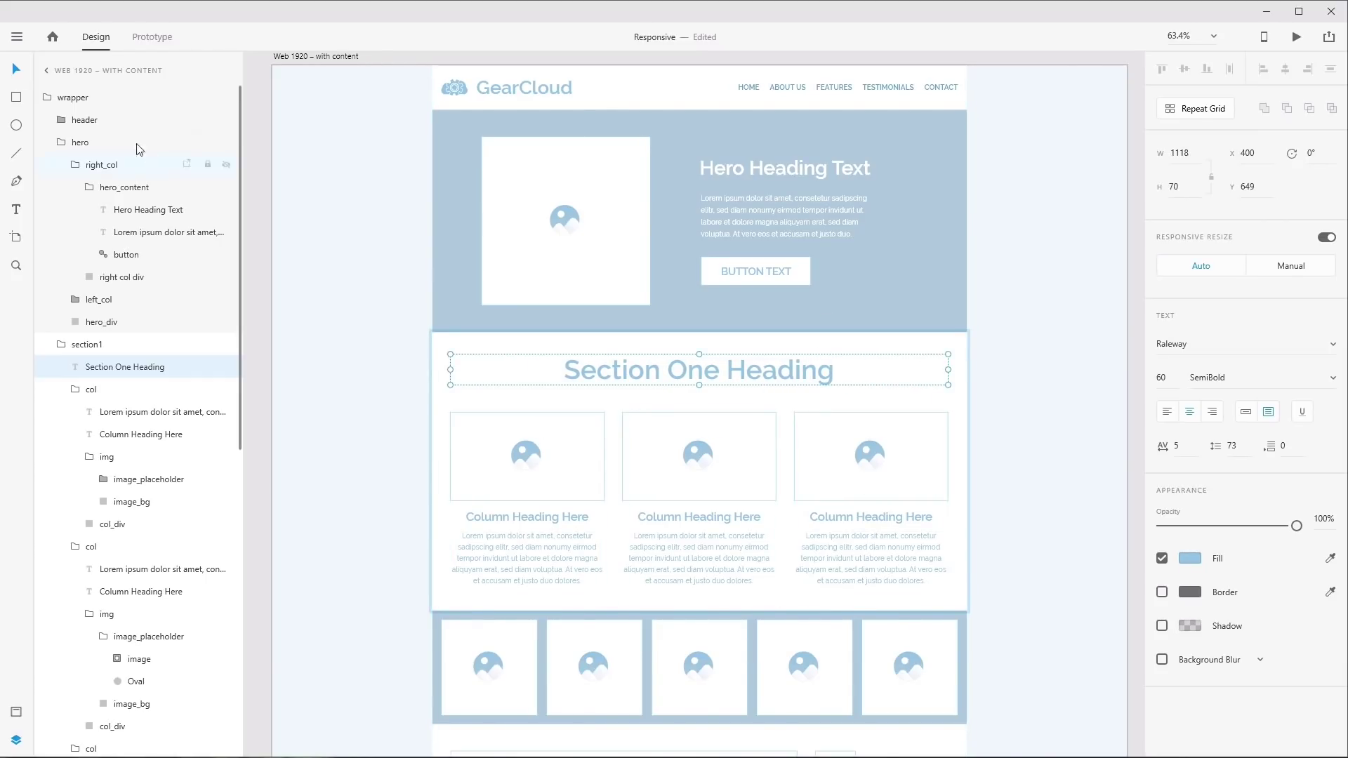
Test the widened heading by resizing the wrapper to 524 and about 1400 wide, and undo both resizes
click(89, 102)
drag(969, 640, 600, 555)
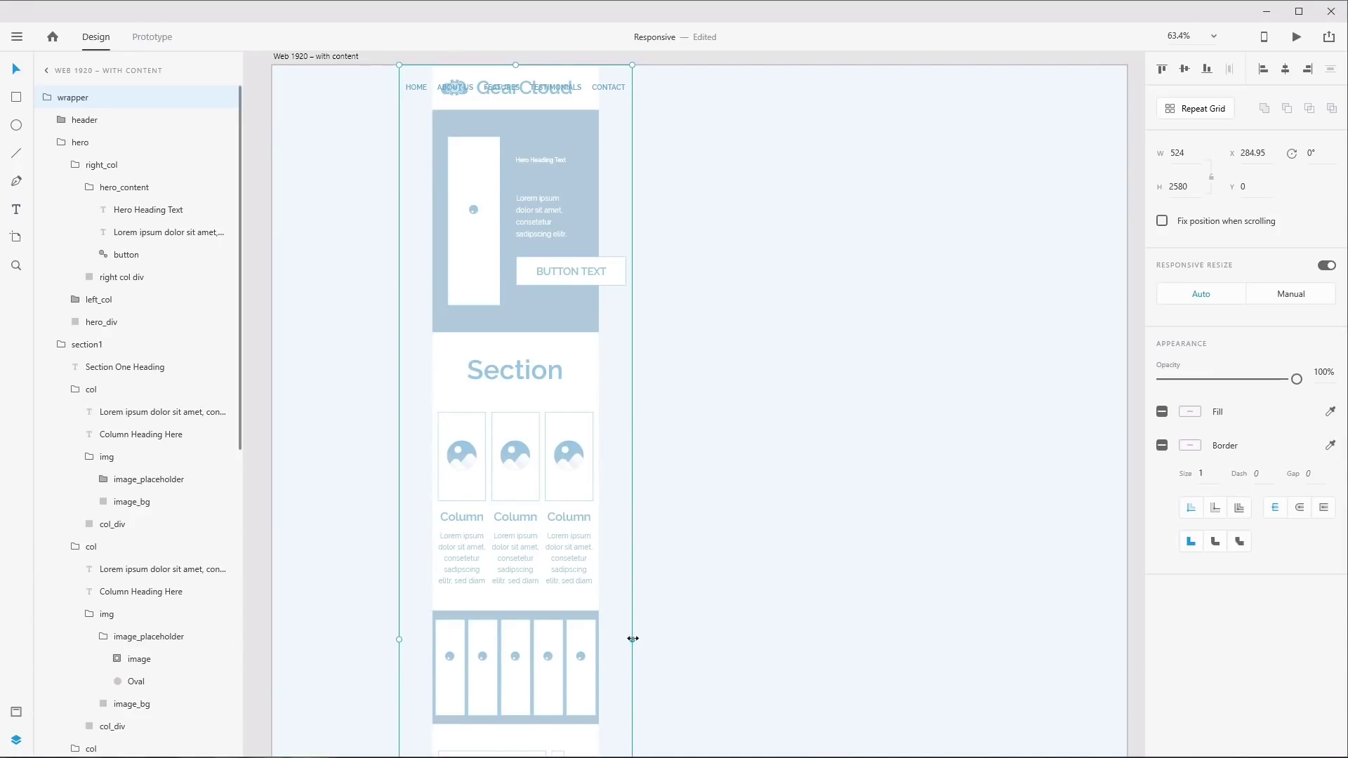
drag(633, 639, 1056, 610)
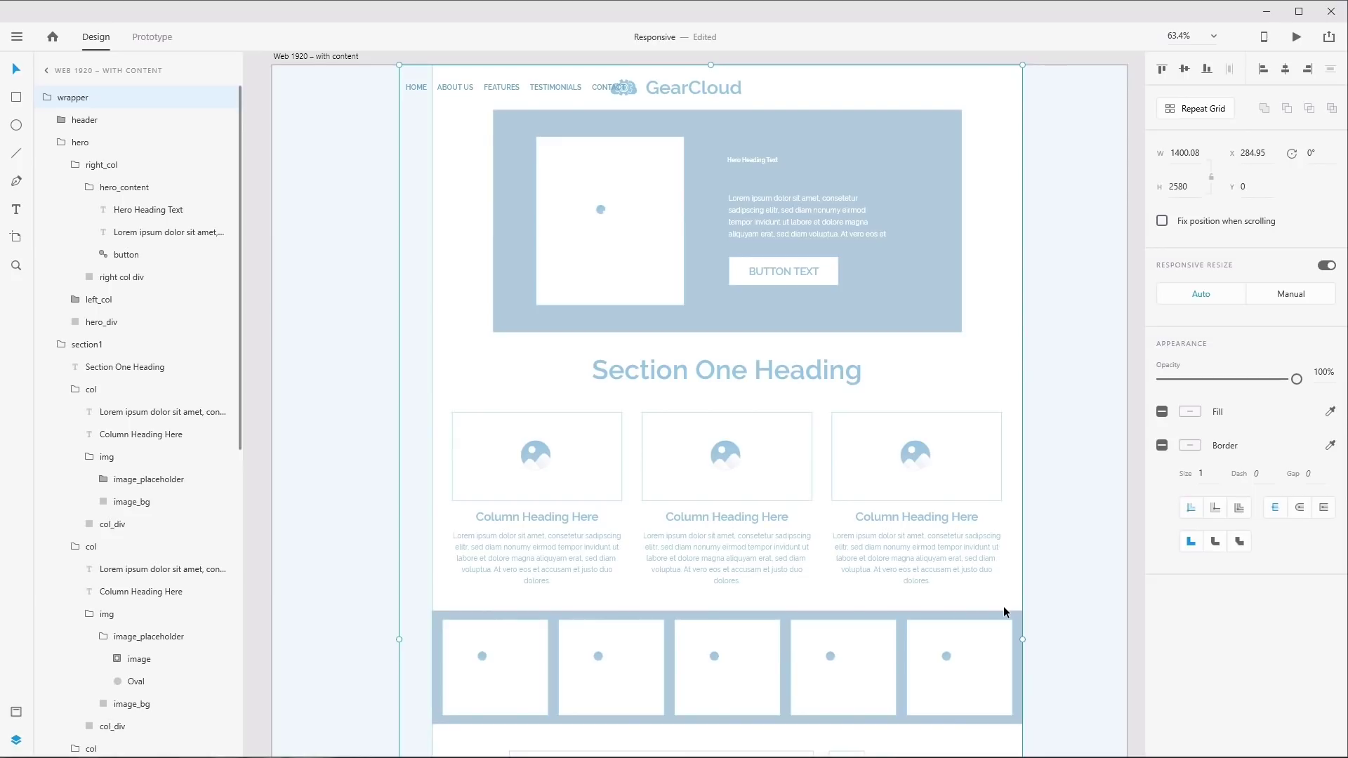
key(ctrl+z)
key(ctrl+z)
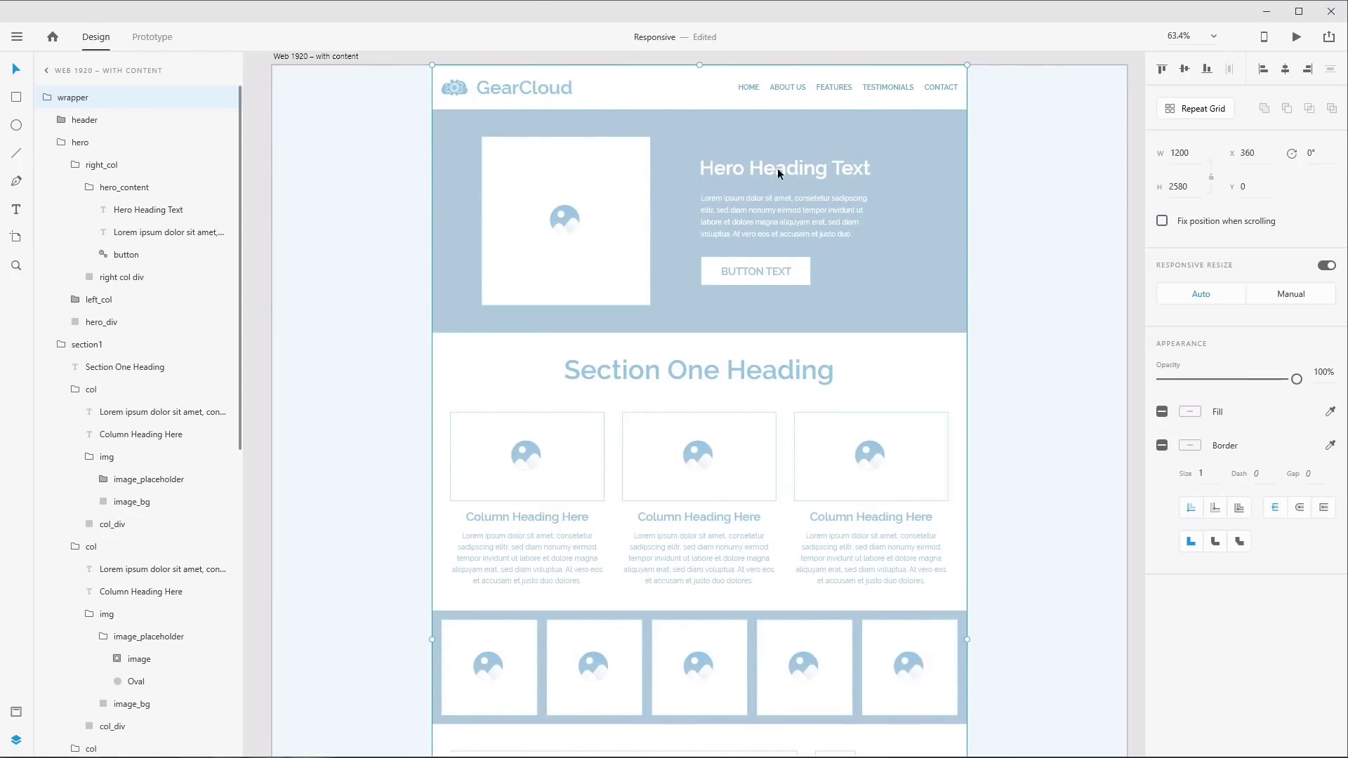
Convert the Hero Heading Text to area text and extend its box slightly to the hero content's width
ctrl+click(771, 169)
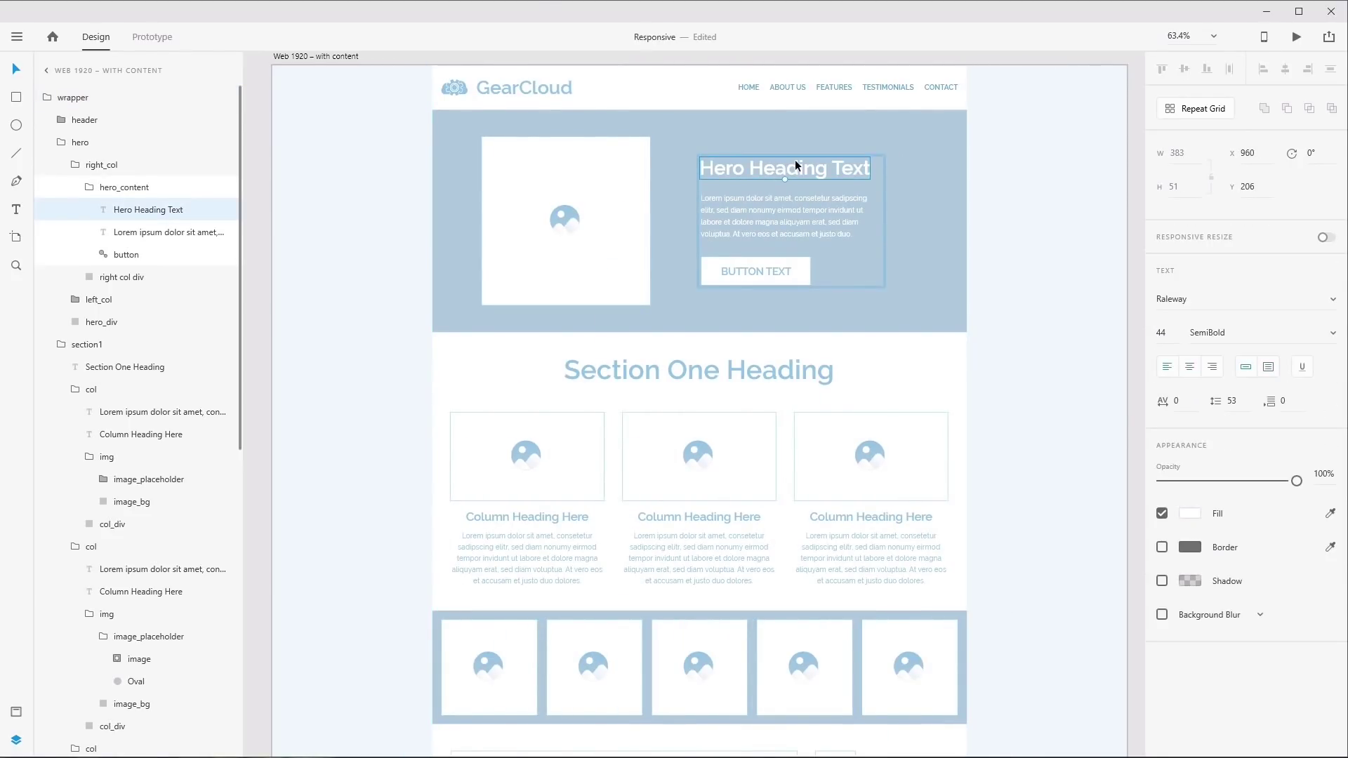
click(1268, 367)
drag(874, 169, 882, 169)
Check the text box type of the first column heading, the first sidebar snippet heading and the Main Section Heading
click(516, 517)
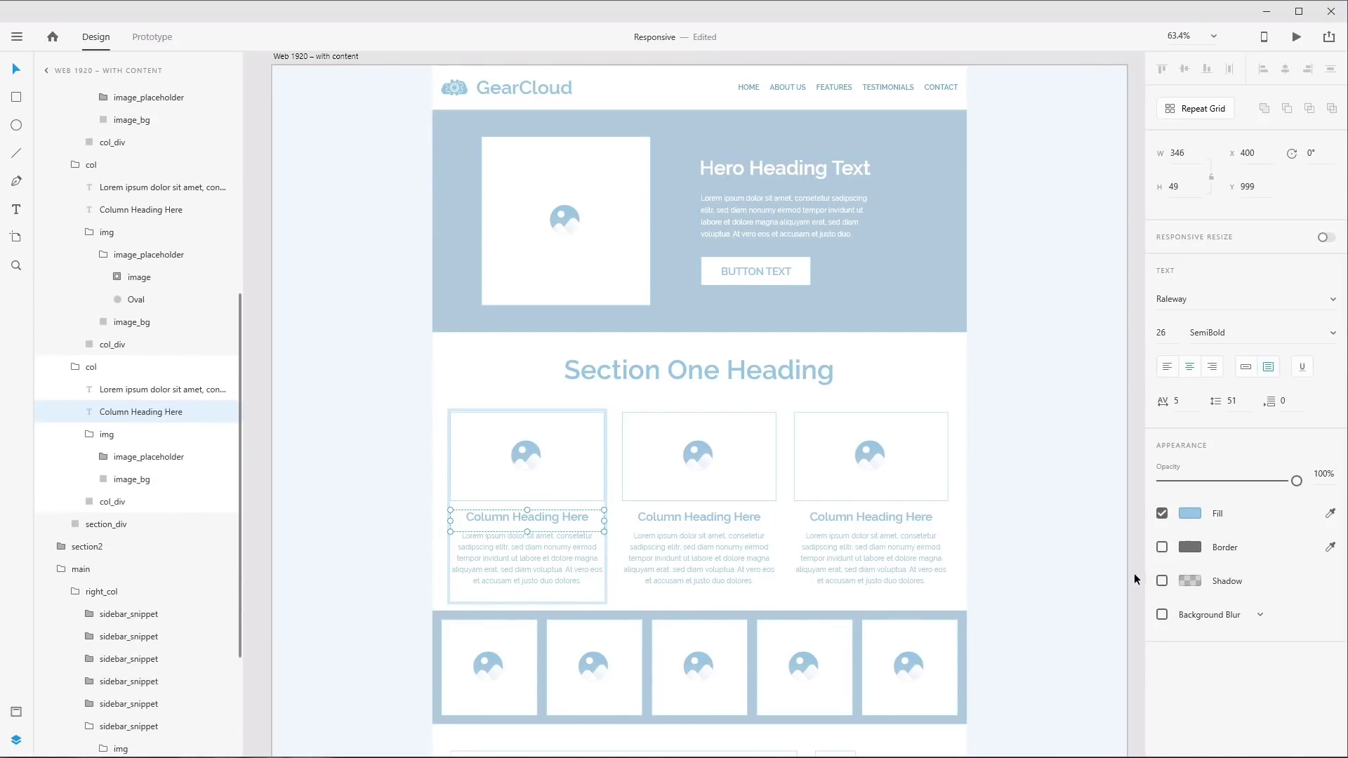
scroll(809, 602, down, 7)
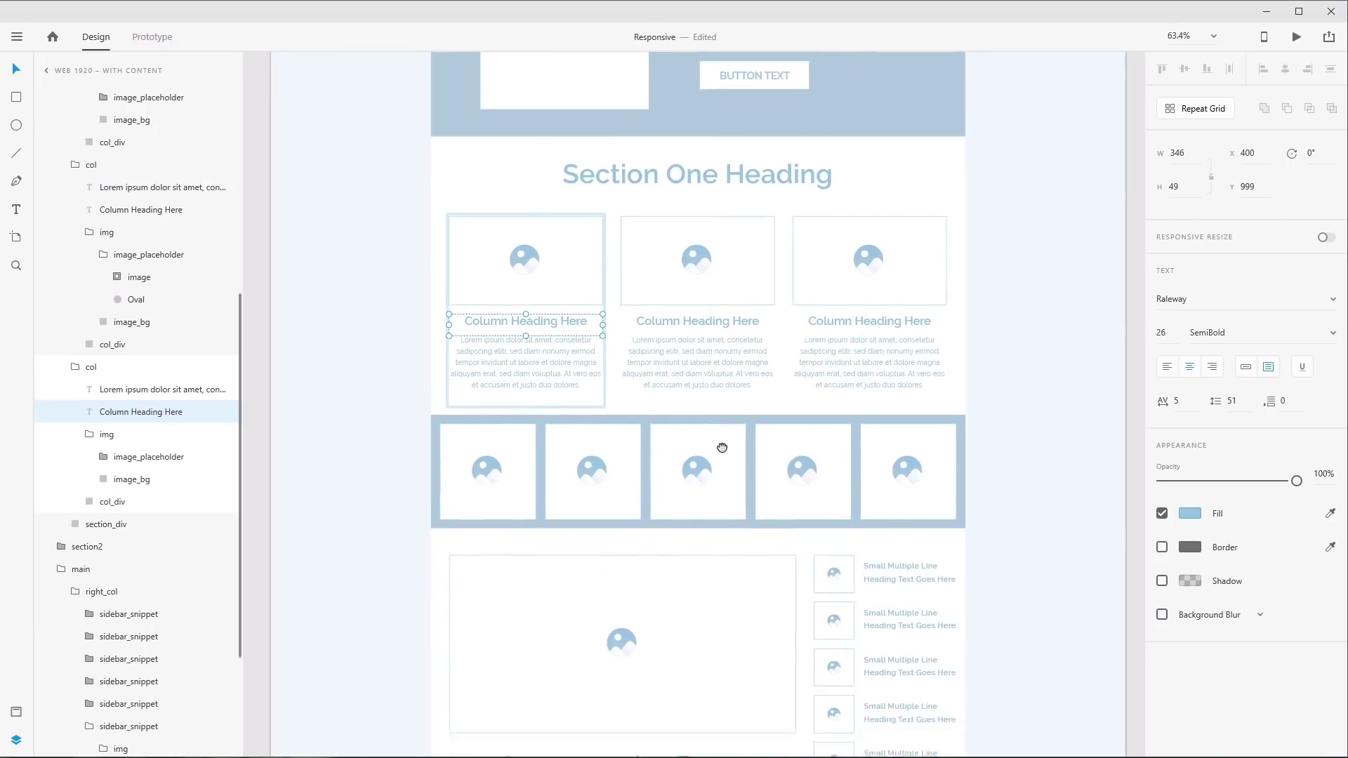
scroll(691, 442, up, 1)
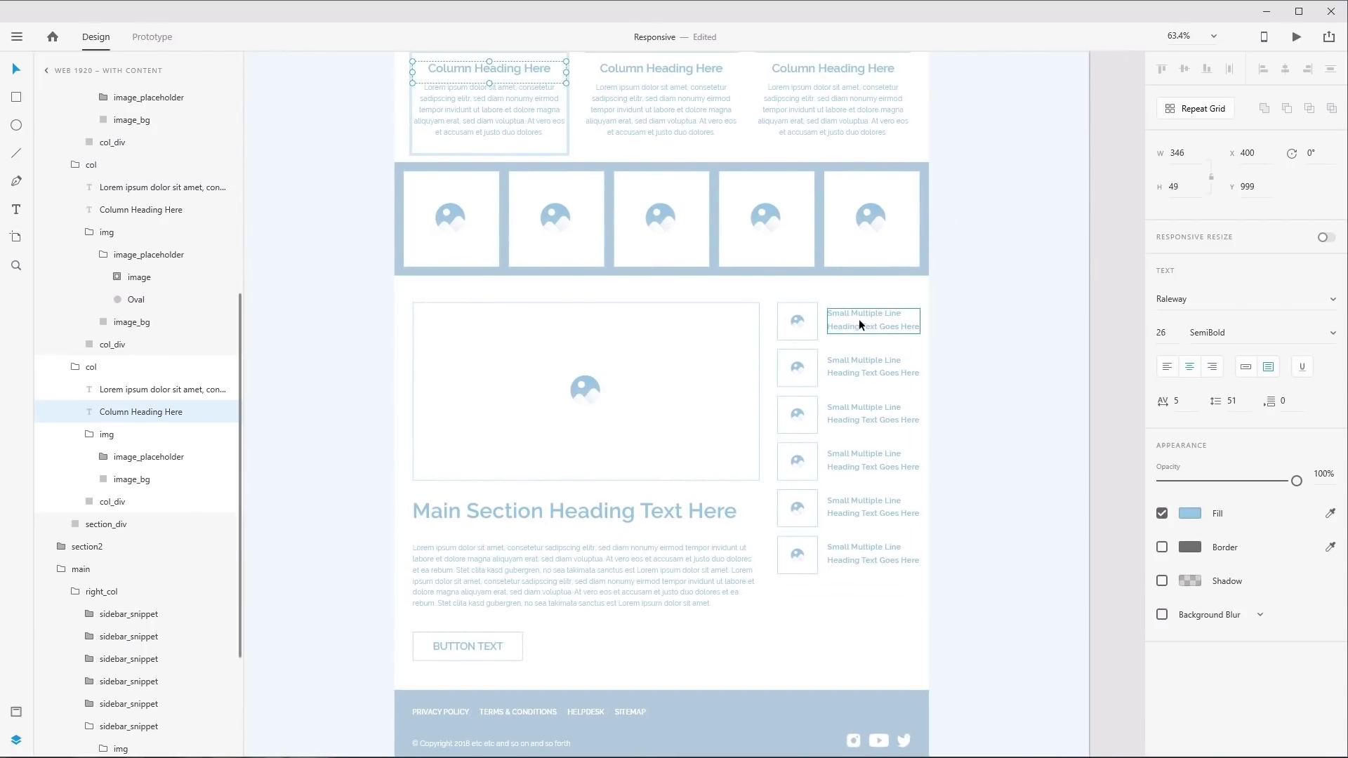
click(858, 319)
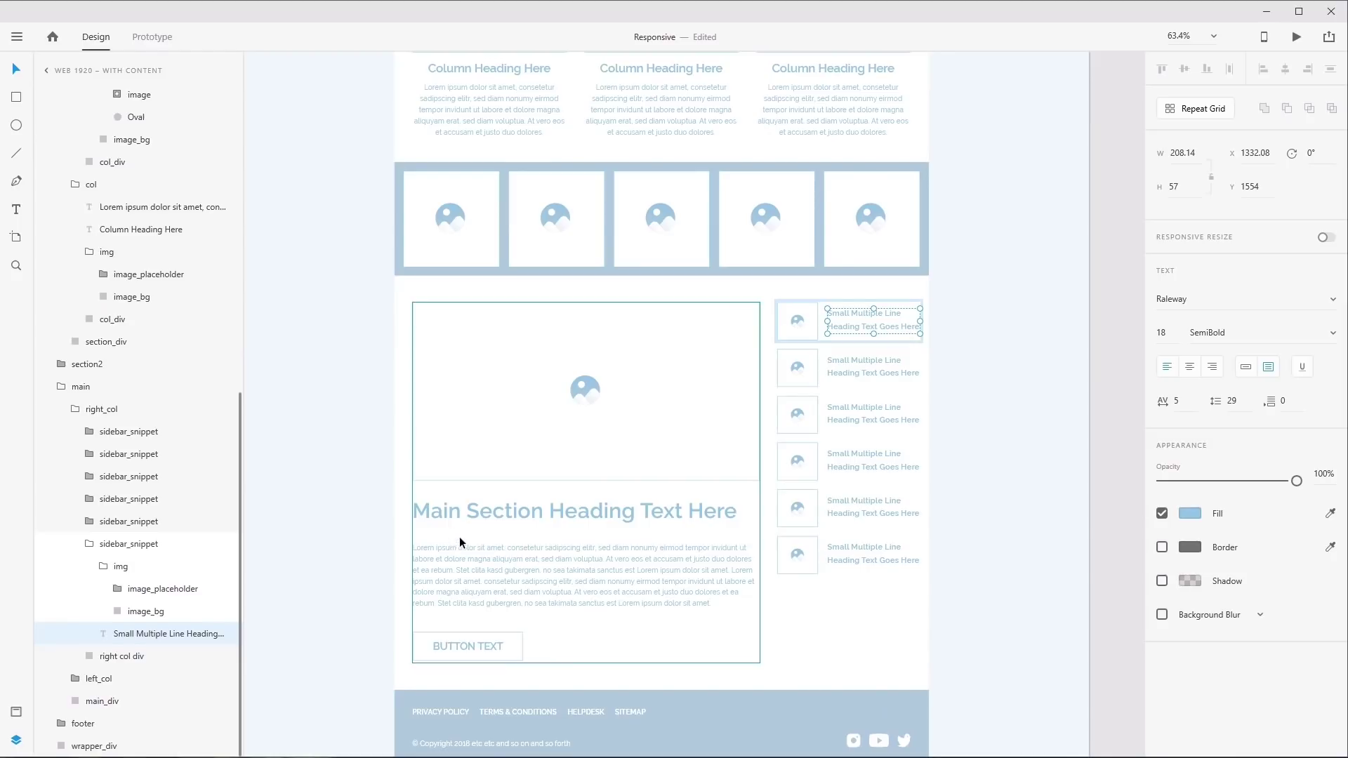
click(552, 511)
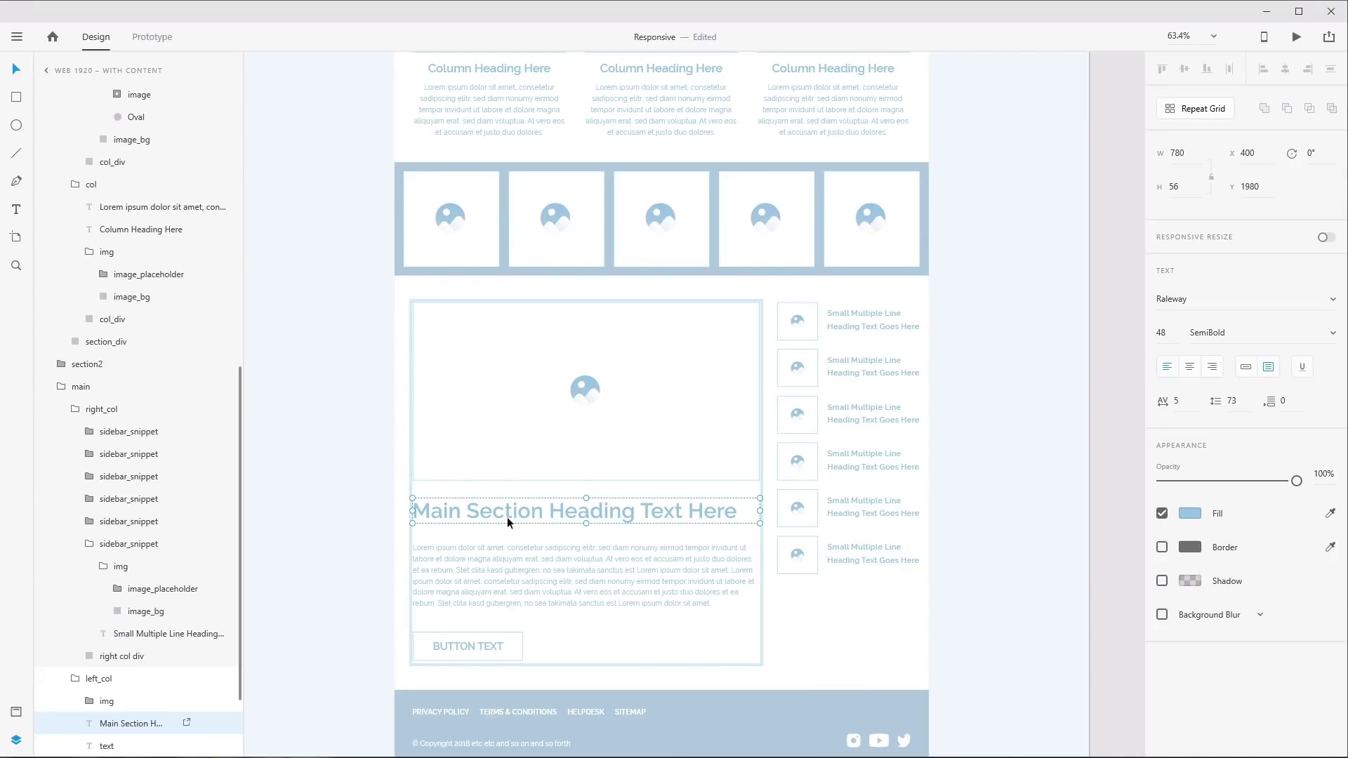
scroll(646, 168, up, 6)
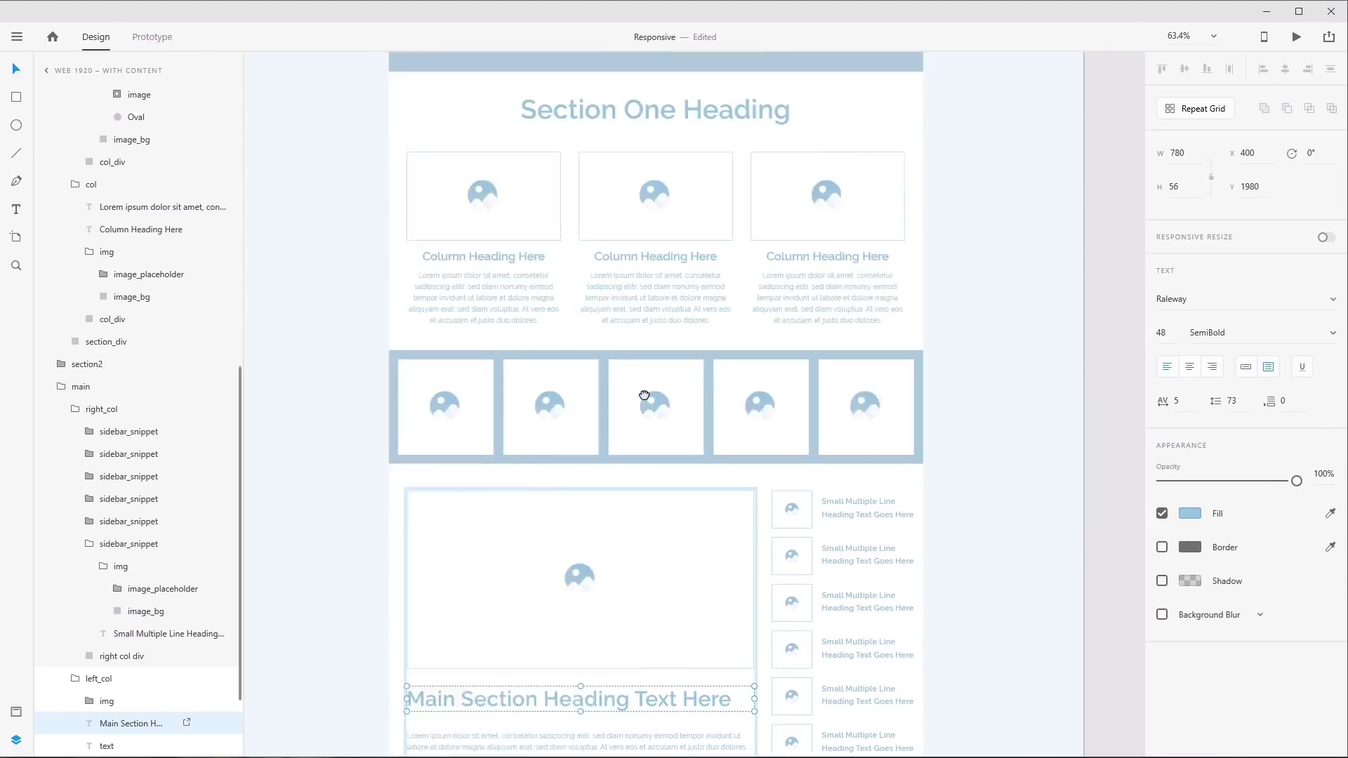
drag(628, 412, 615, 513)
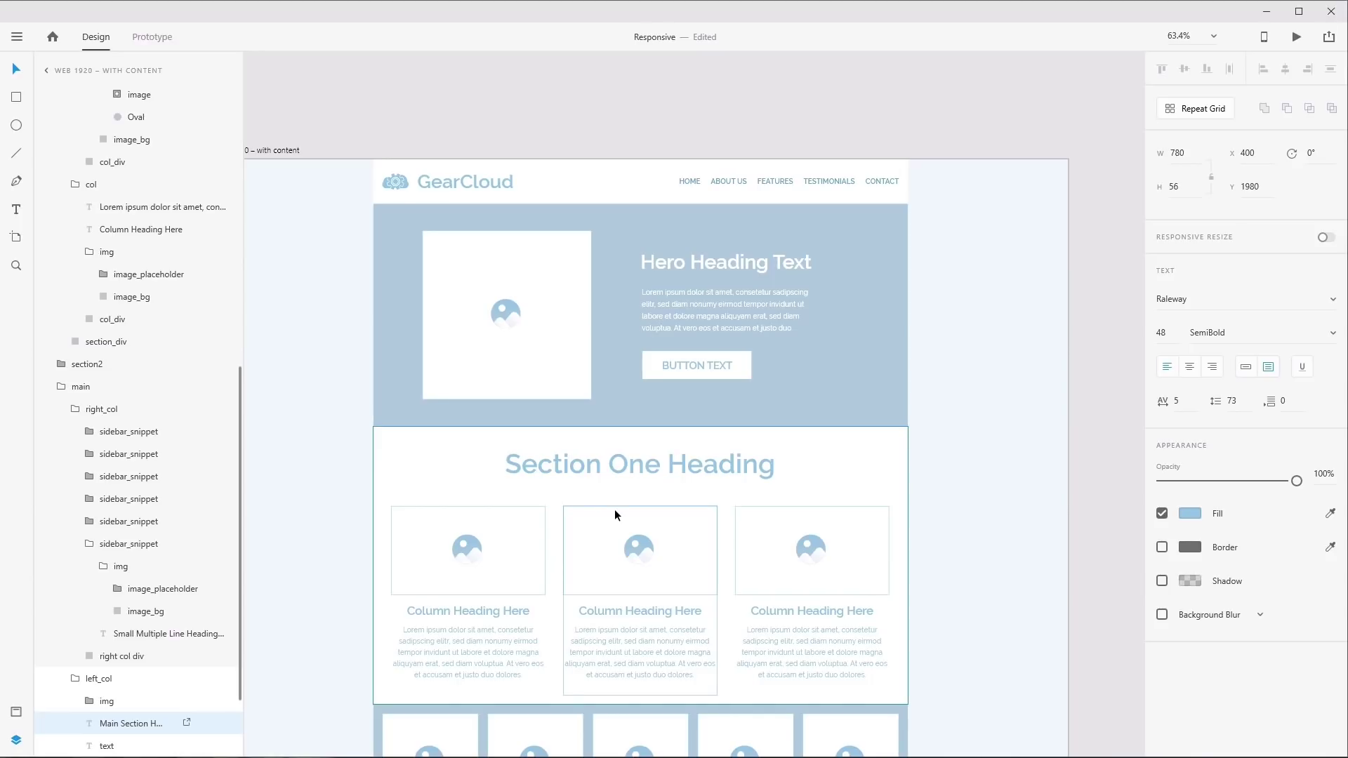
Compare the Section One Heading's text settings with the saved Raleway character styles
click(15, 713)
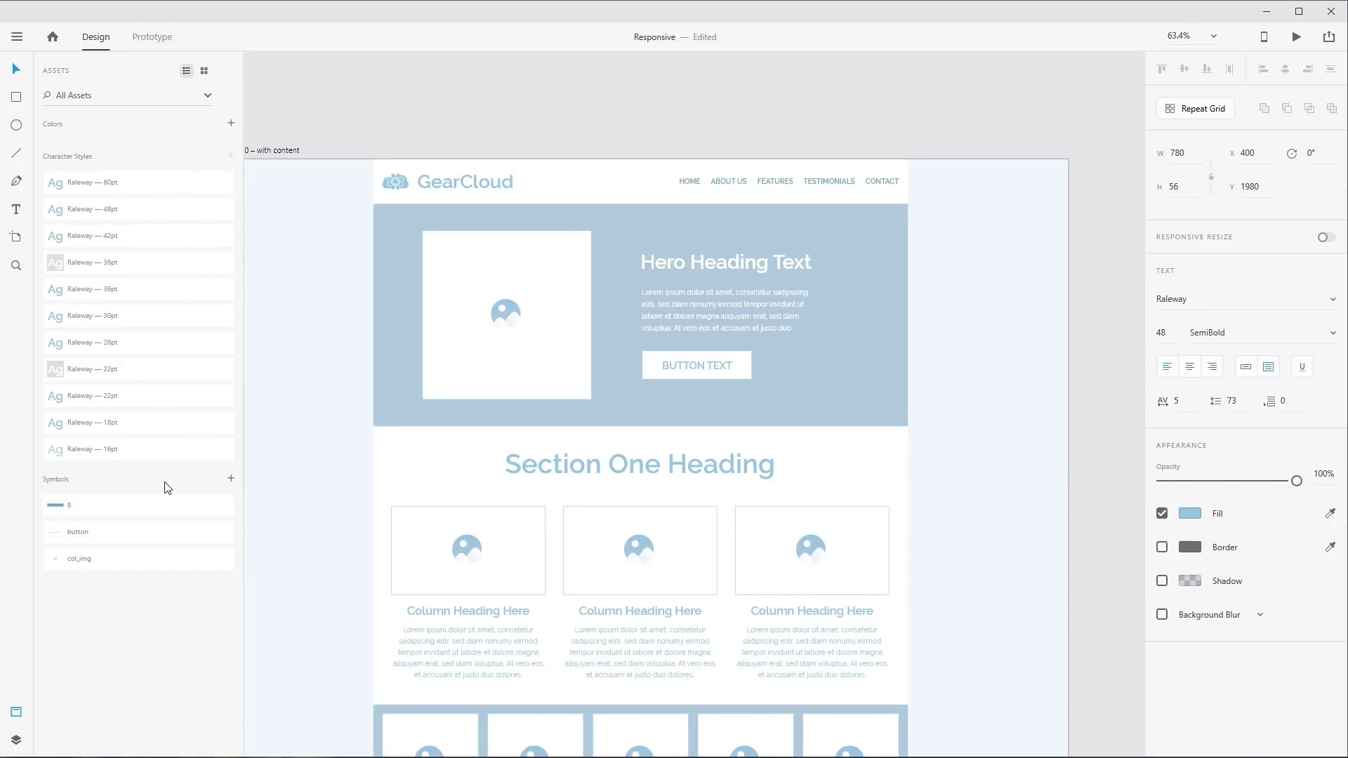
click(569, 463)
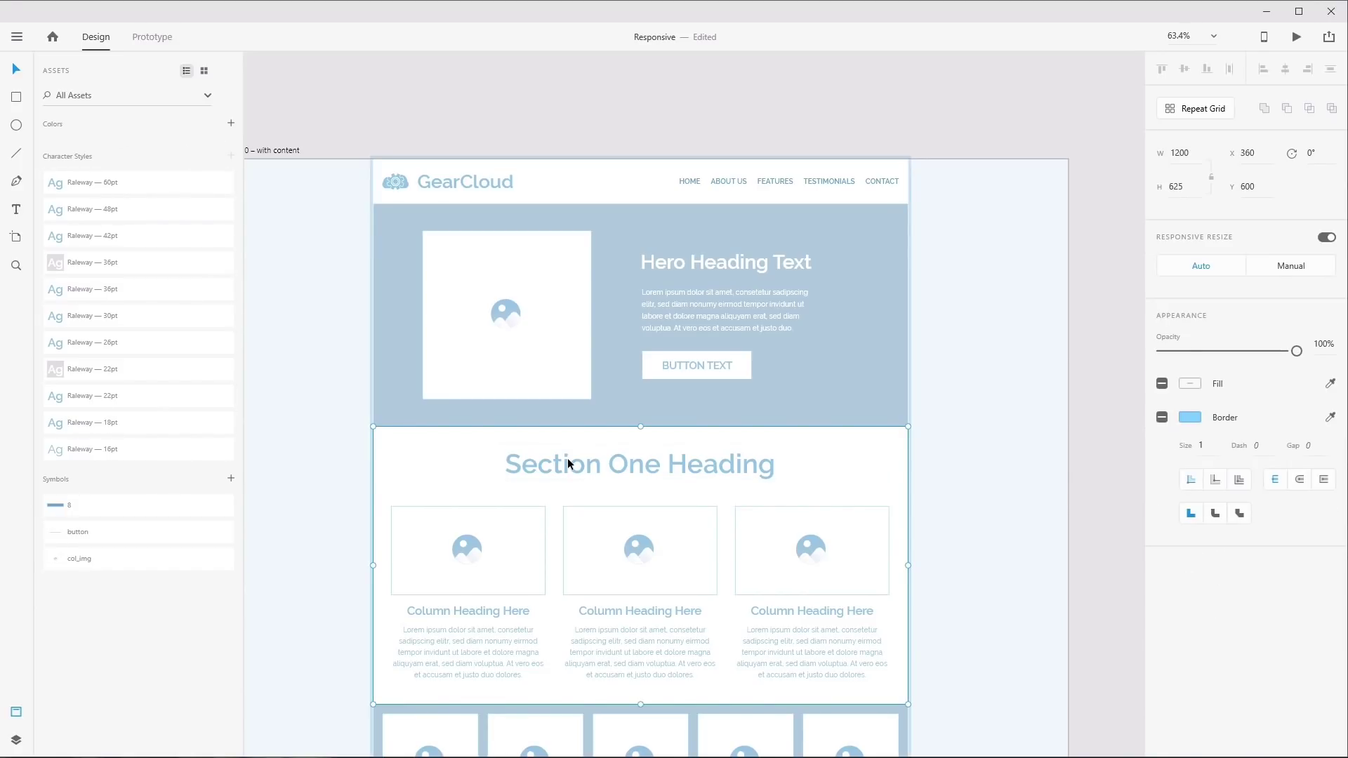
double_click(567, 458)
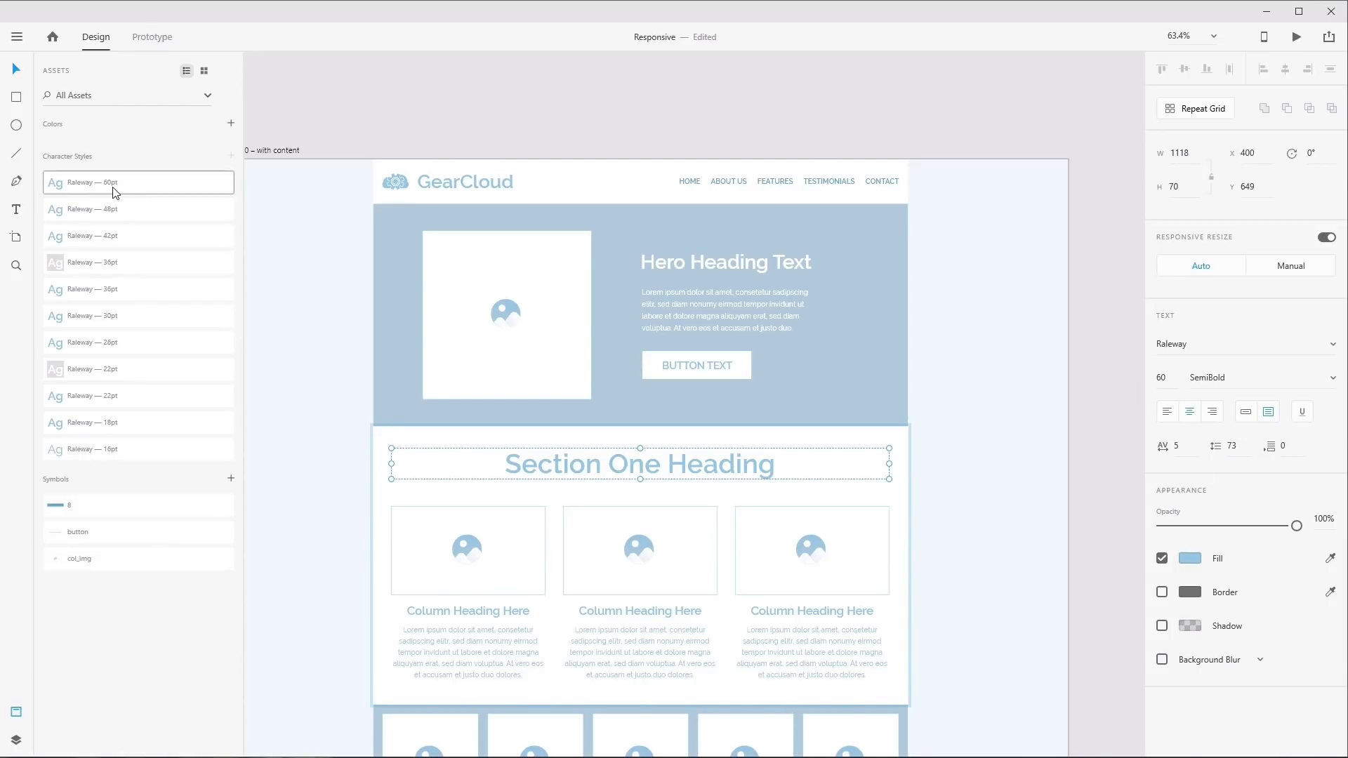
mouse_move(115, 192)
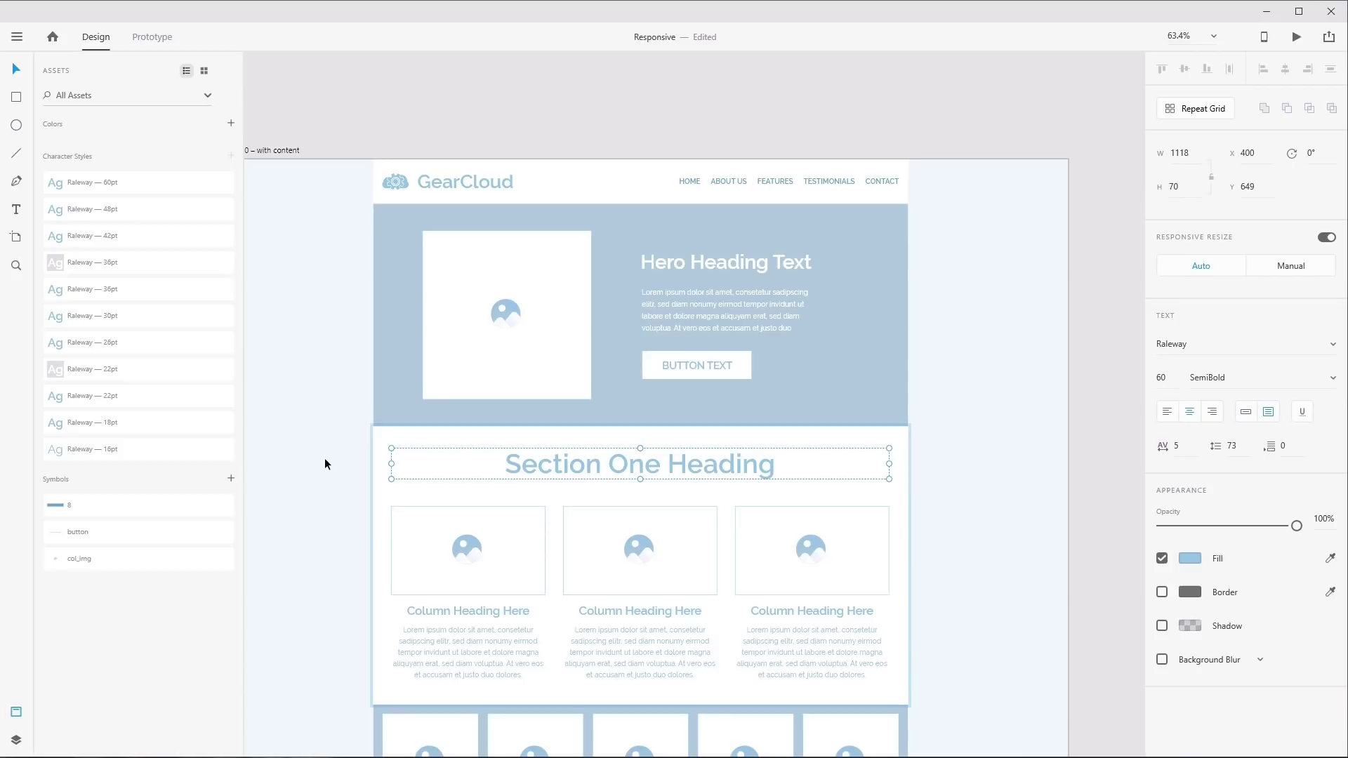
Examine the narrowest mobile artboard's heading sizes and the text settings of its first column paragraph
key(ctrl+0)
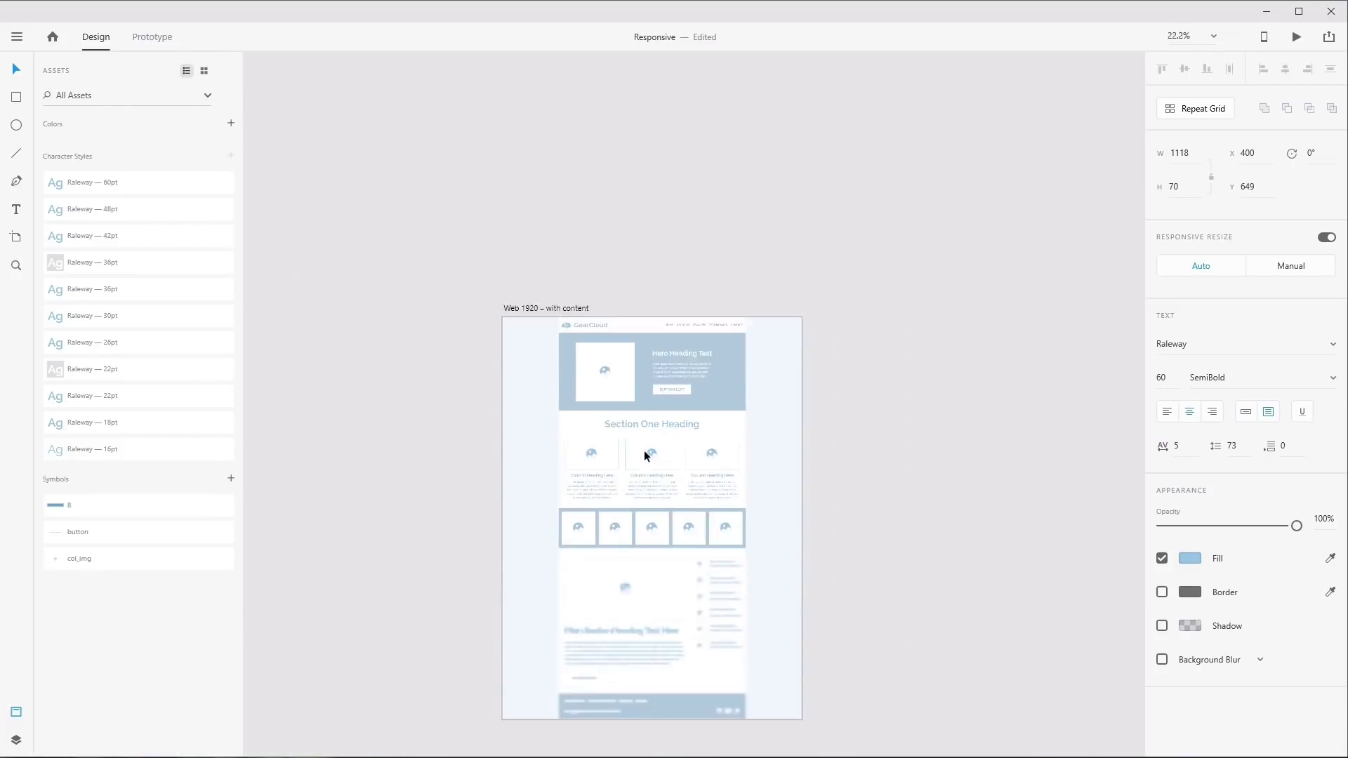
drag(792, 503, 499, 550)
scroll(562, 540, up, 8)
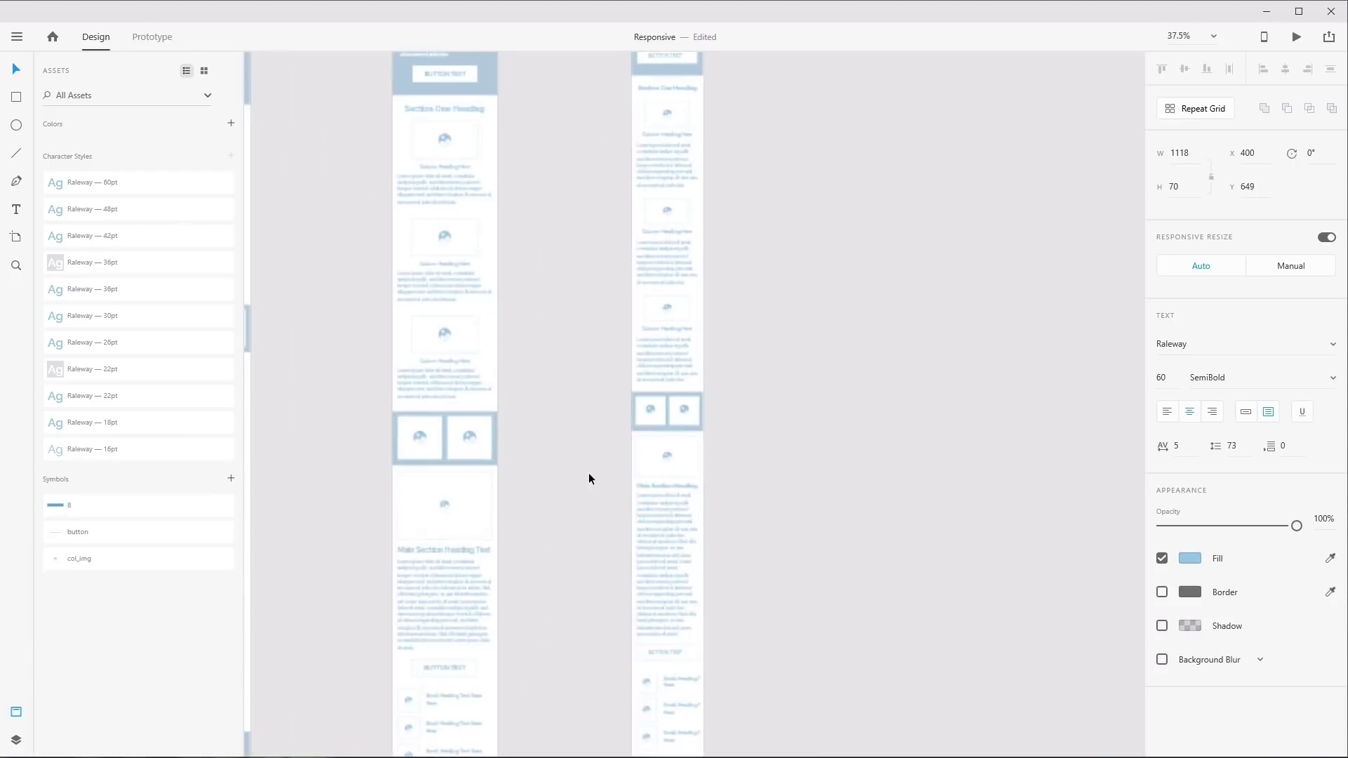
scroll(581, 488, up, 4)
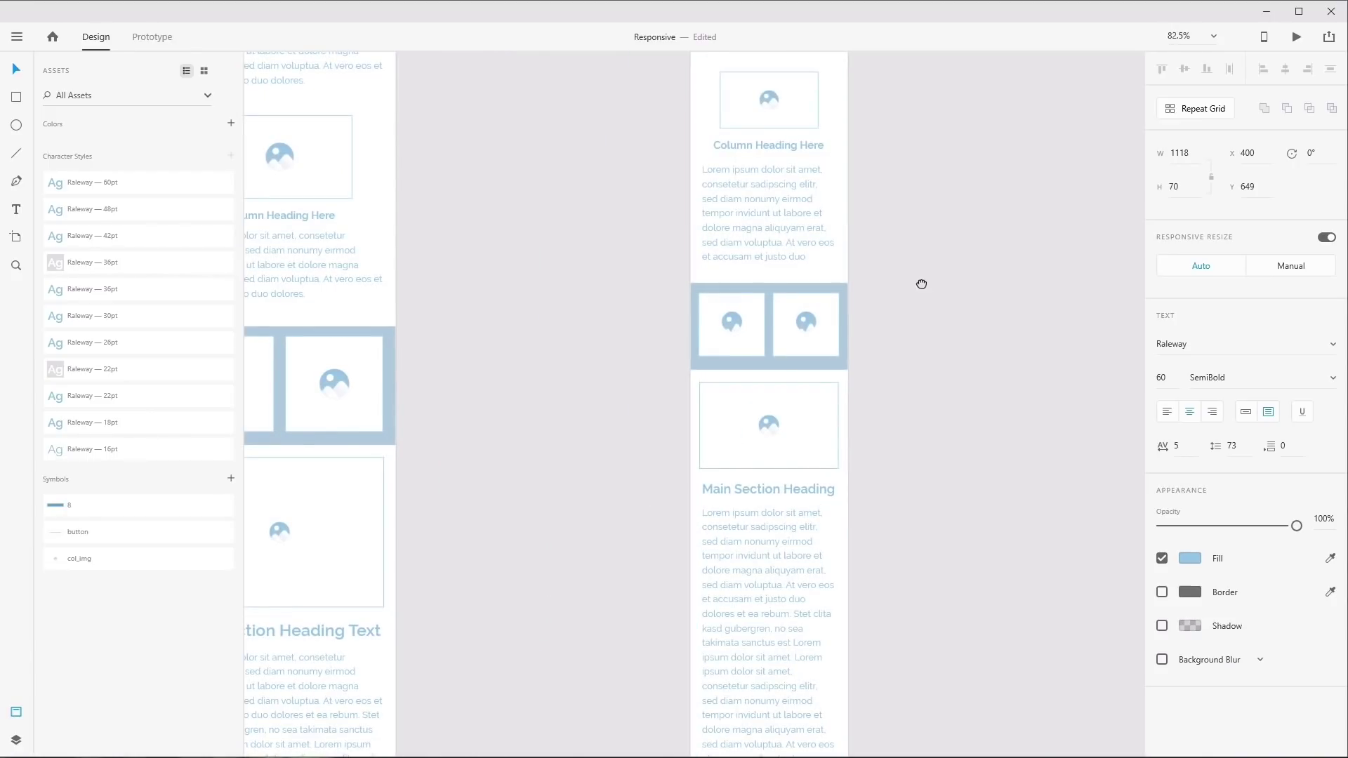
drag(920, 282, 722, 441)
drag(707, 223, 716, 469)
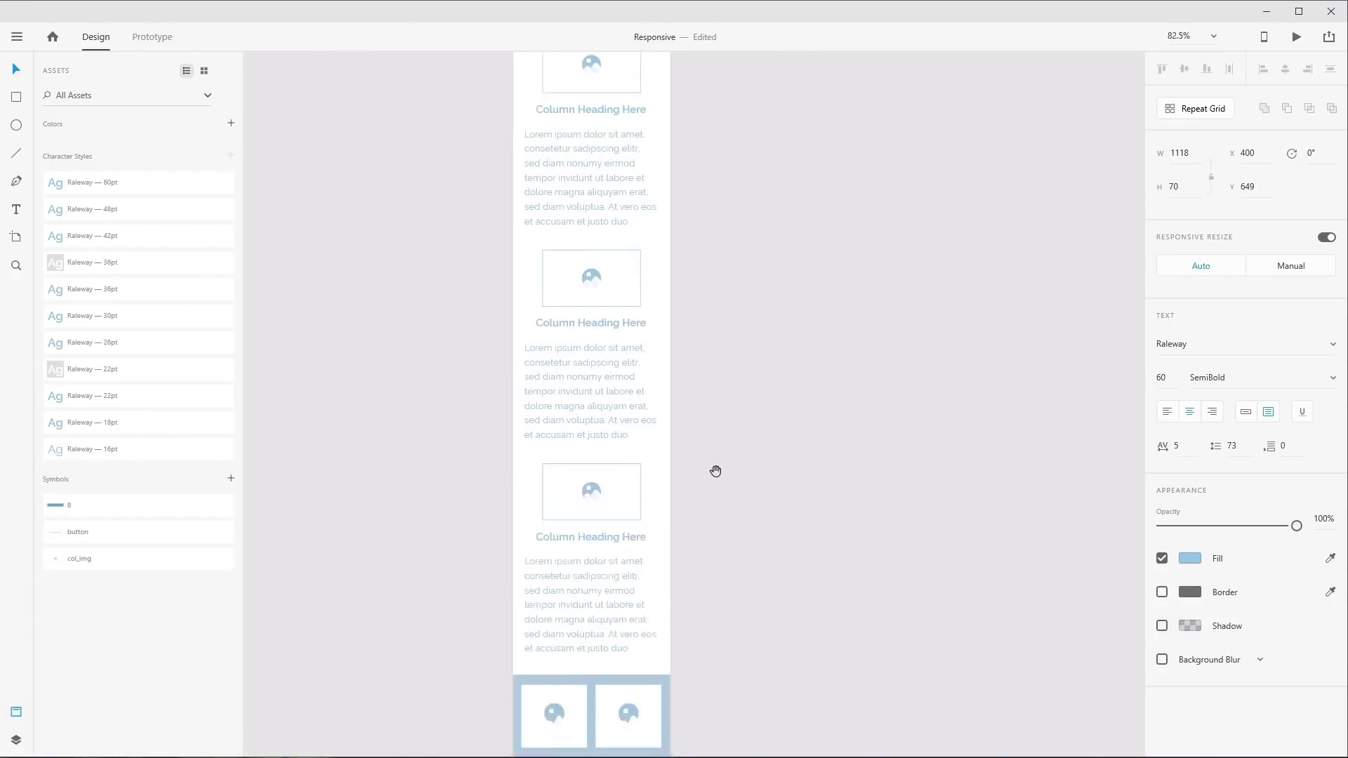
scroll(737, 459, up, 3)
scroll(761, 449, up, 5)
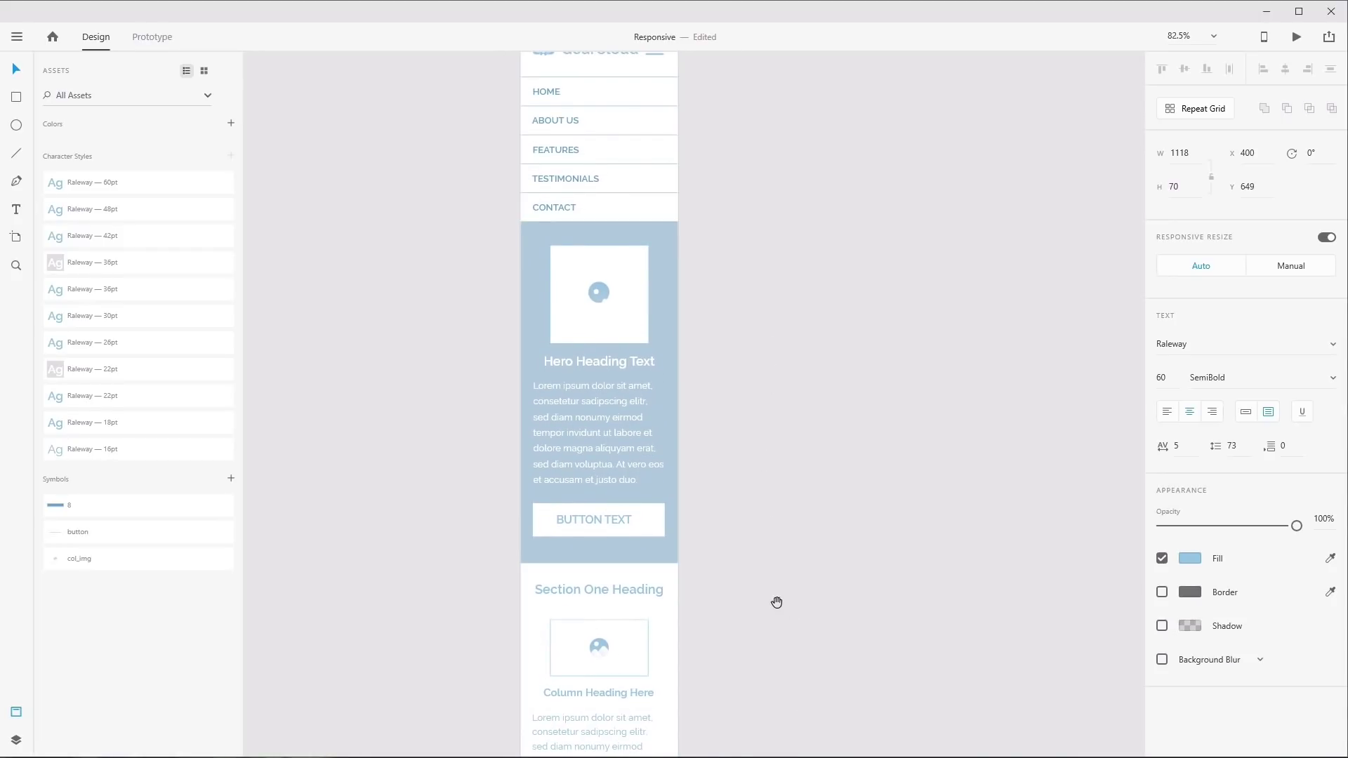
scroll(776, 603, down, 4)
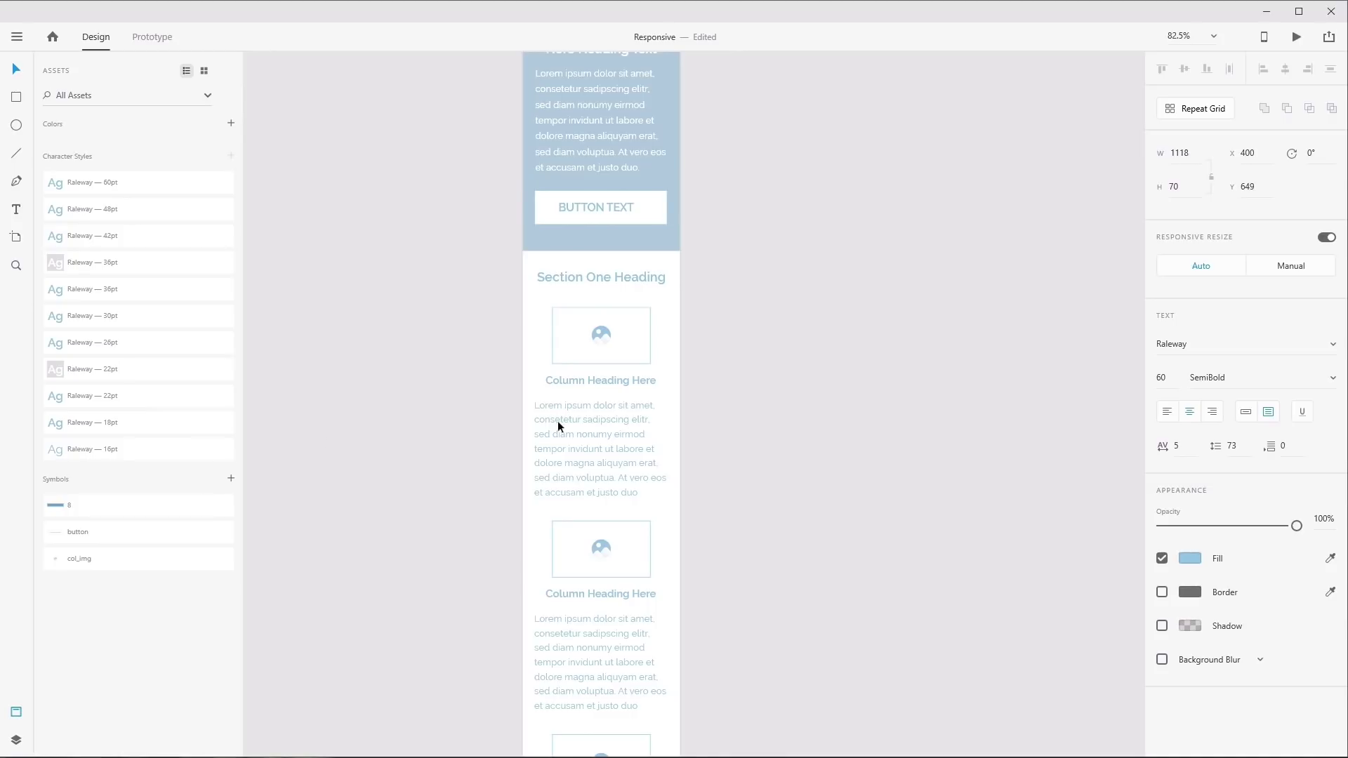
double_click(598, 426)
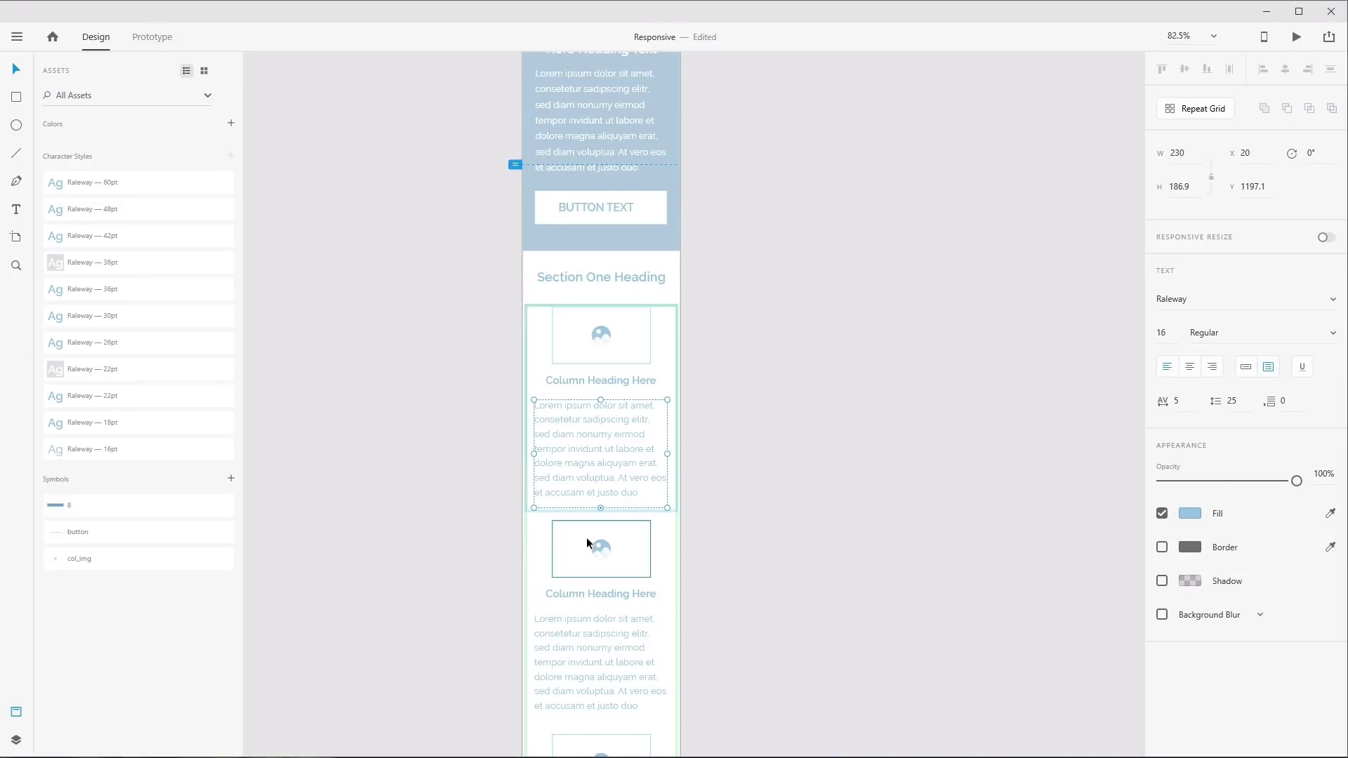
Survey the full row of responsive artboards and examine the desktop layout's column text up close
ctrl+scroll(568, 546, down, 5)
scroll(568, 545, down, 5)
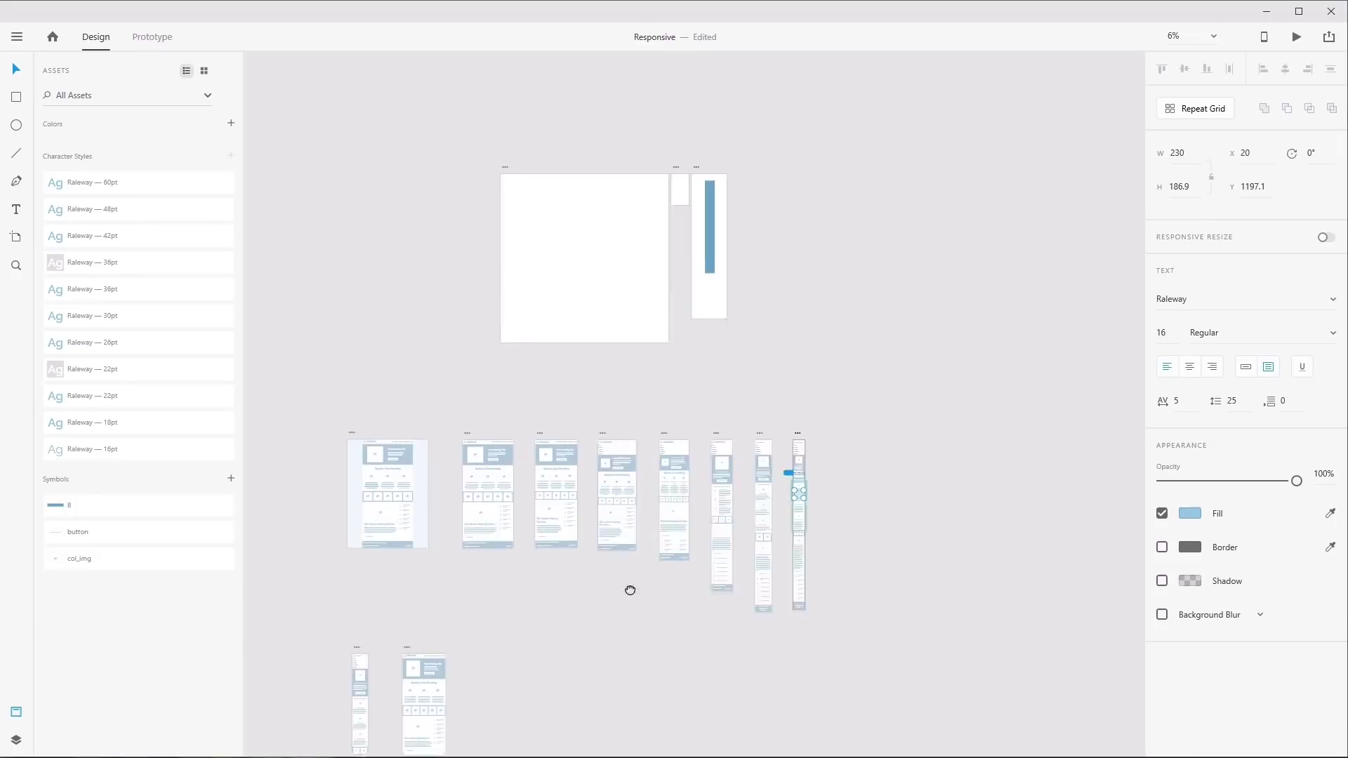
drag(629, 590, 668, 592)
ctrl+scroll(458, 532, up, 5)
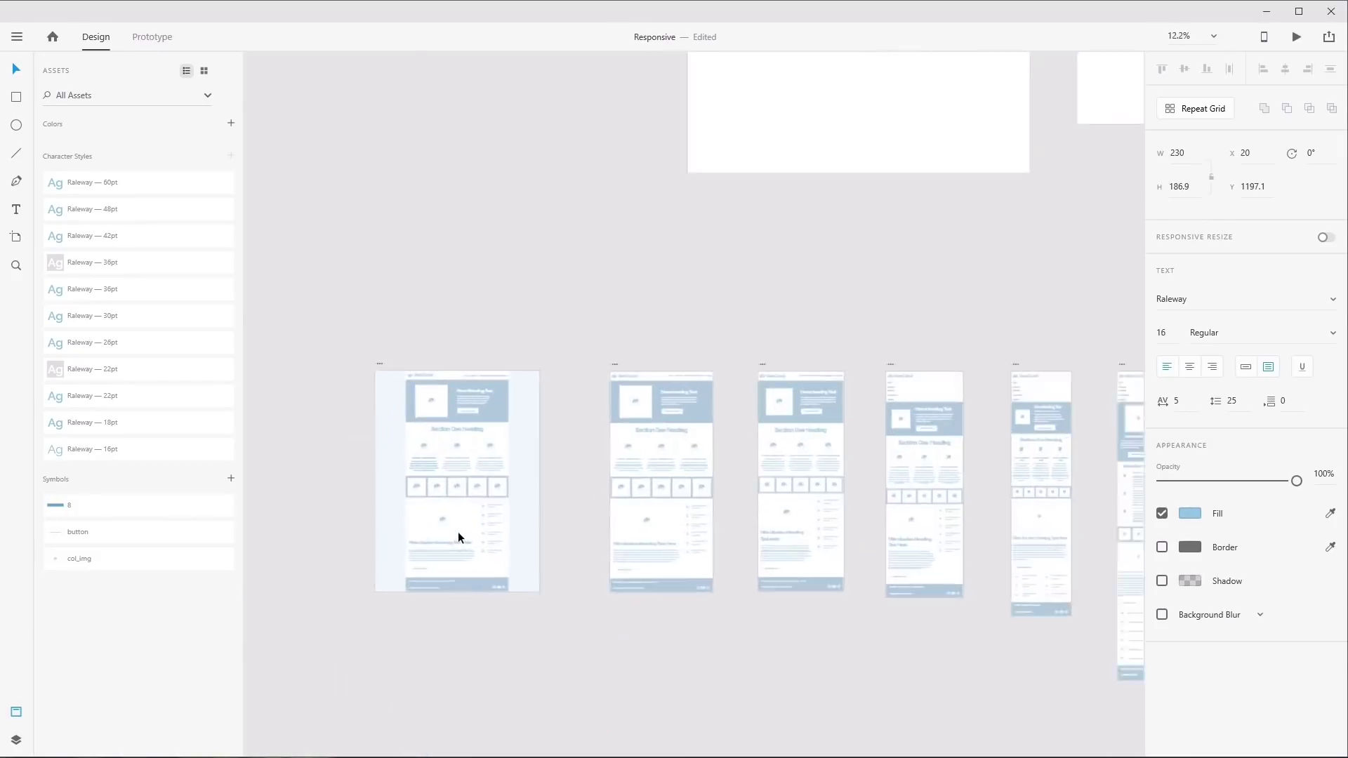
ctrl+scroll(611, 400, up, 5)
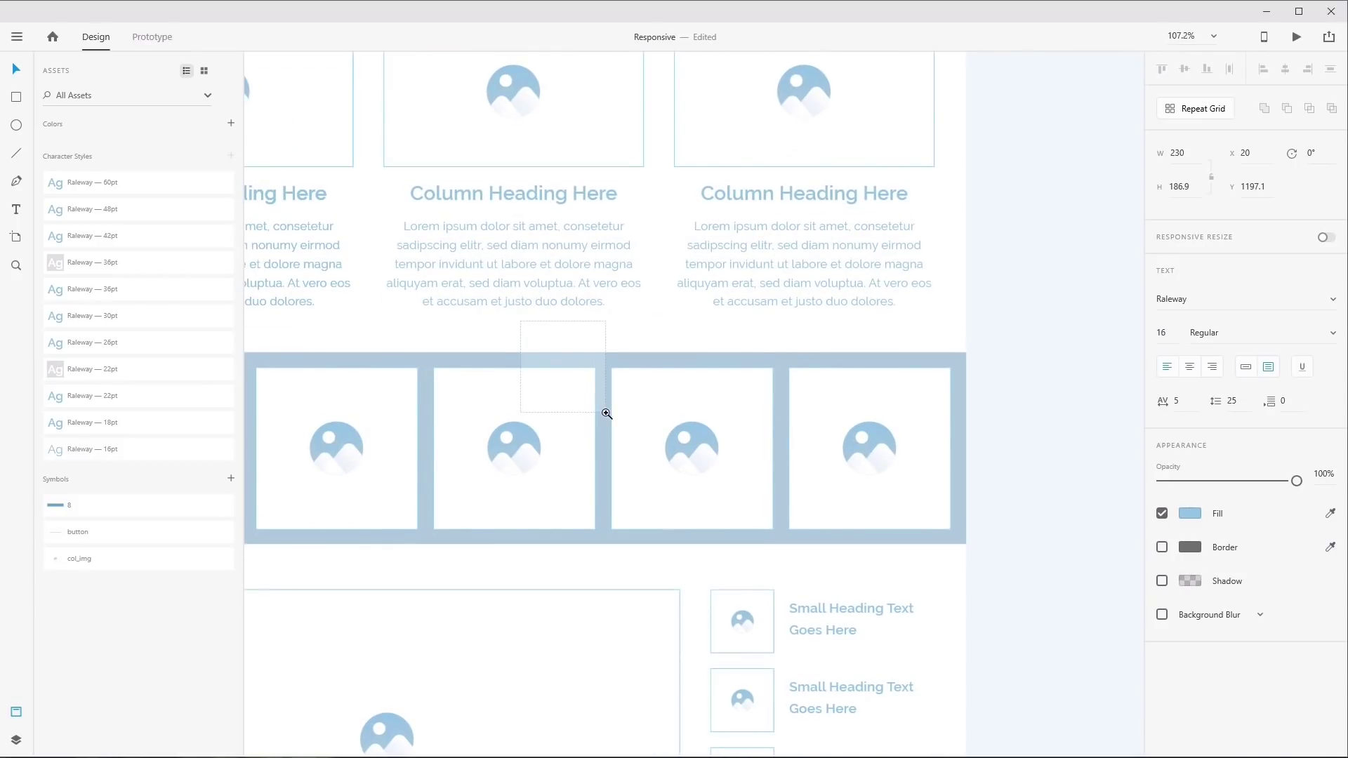
ctrl+scroll(719, 405, down, 5)
ctrl+scroll(719, 405, down, 3)
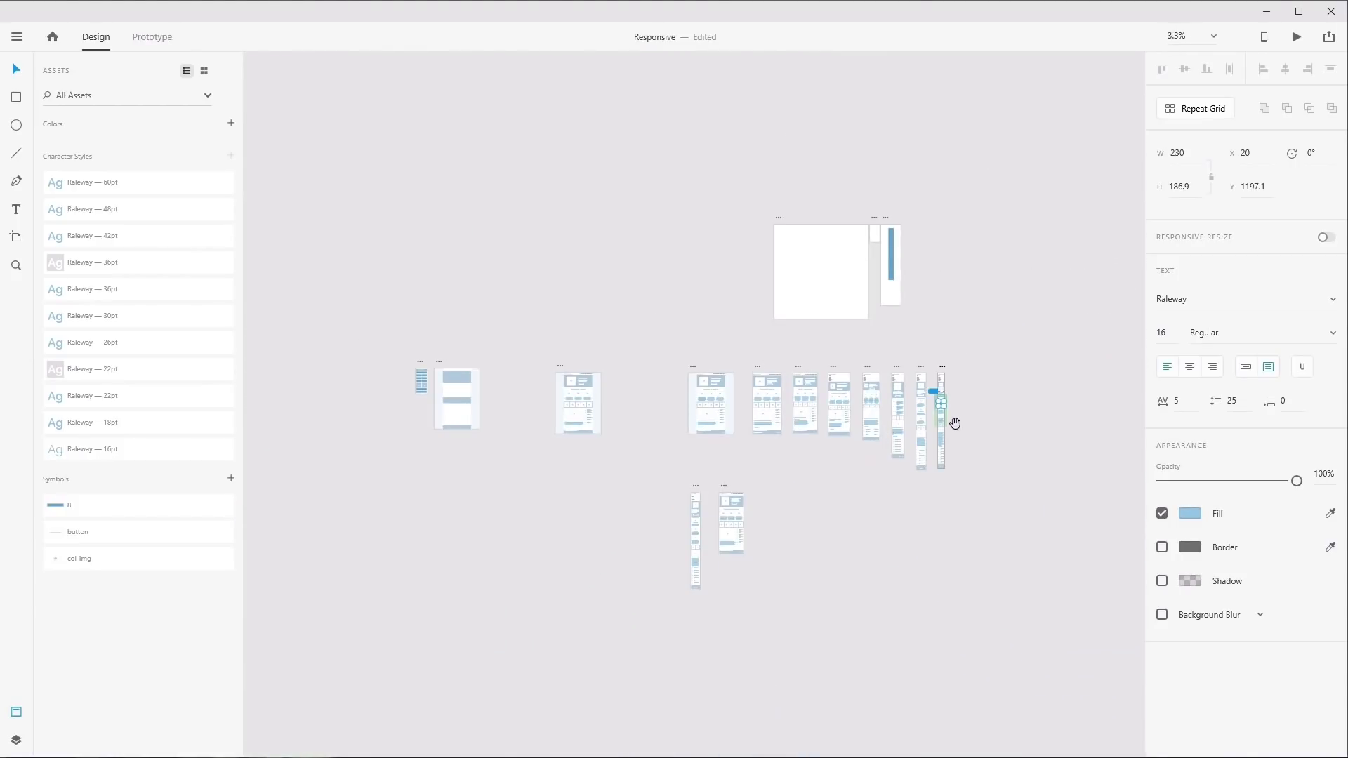
Compare the text settings of the second column's heading and paragraph on the narrowest mobile artboard
drag(815, 415, 681, 455)
ctrl+scroll(705, 438, up, 4)
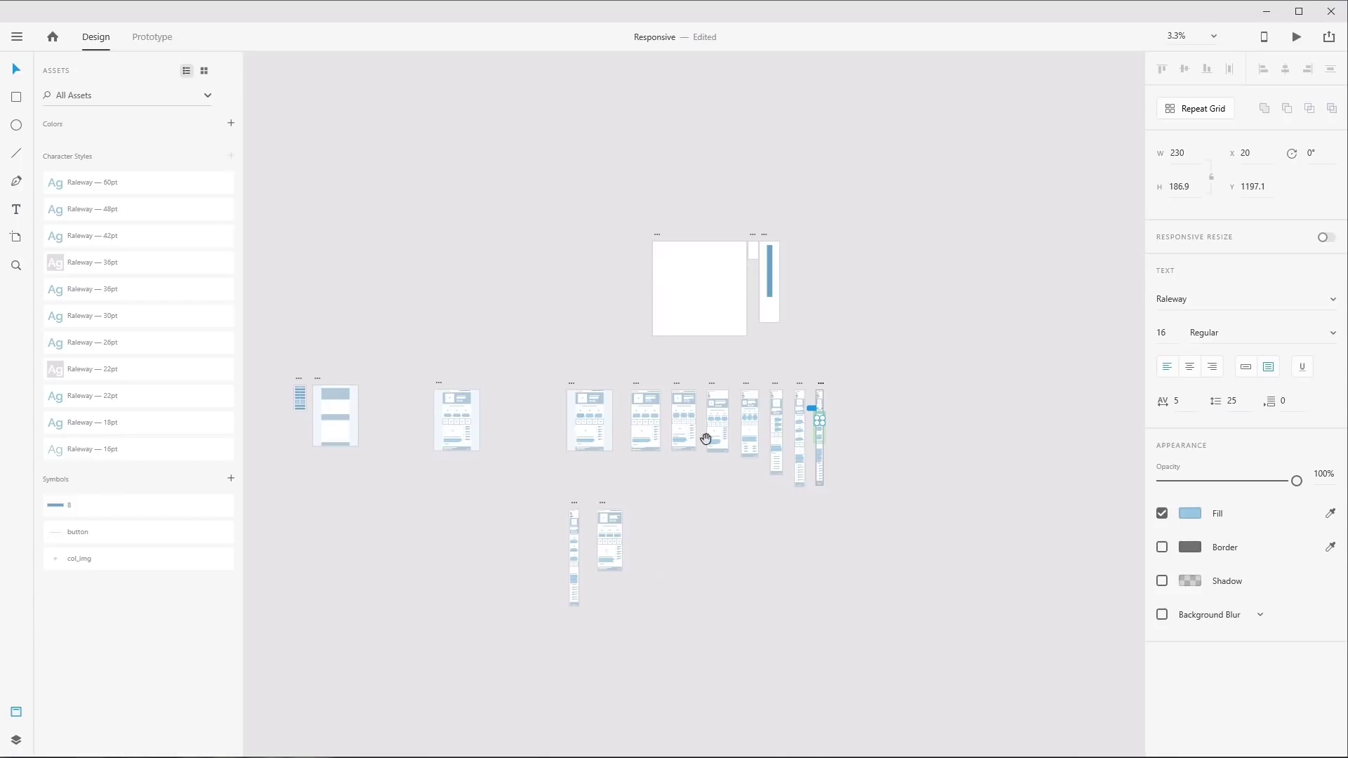
ctrl+scroll(906, 427, up, 3)
drag(924, 295, 515, 422)
ctrl+scroll(515, 423, up, 3)
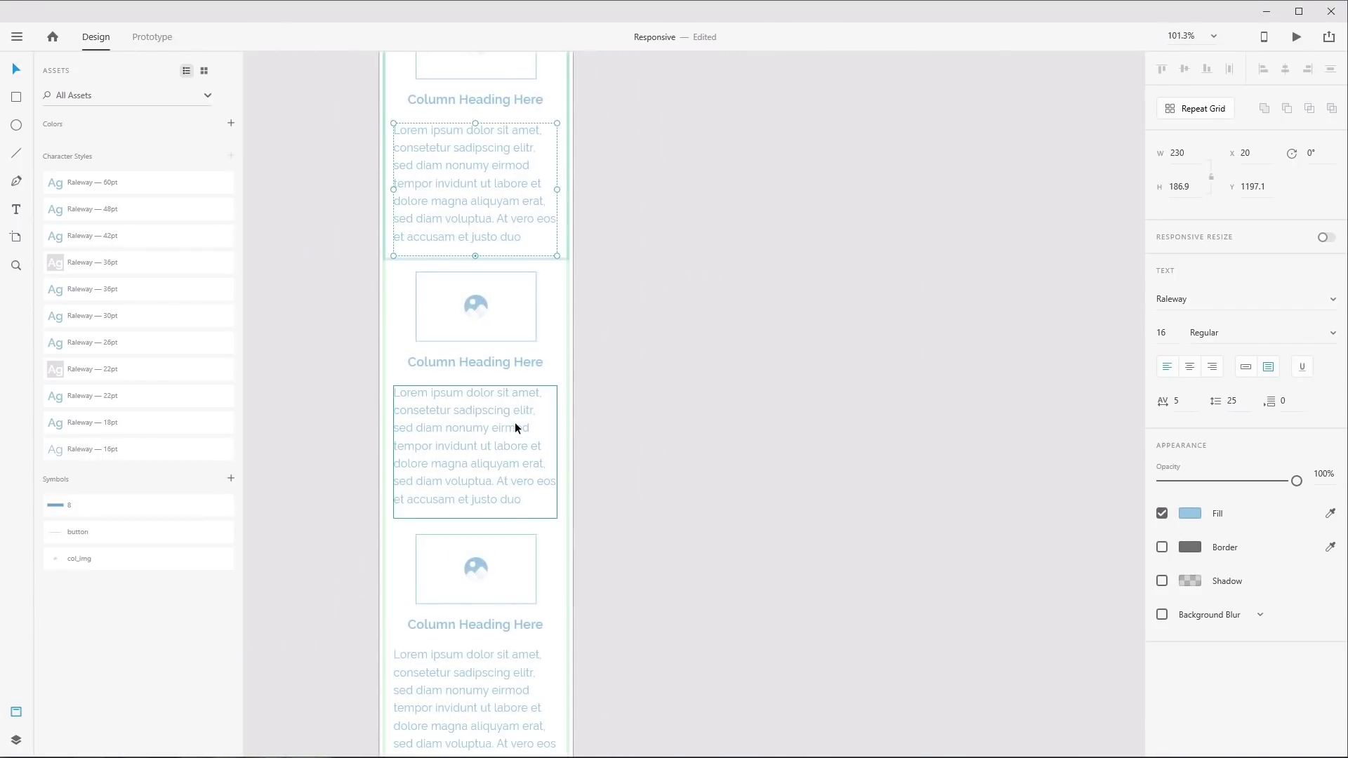
click(487, 364)
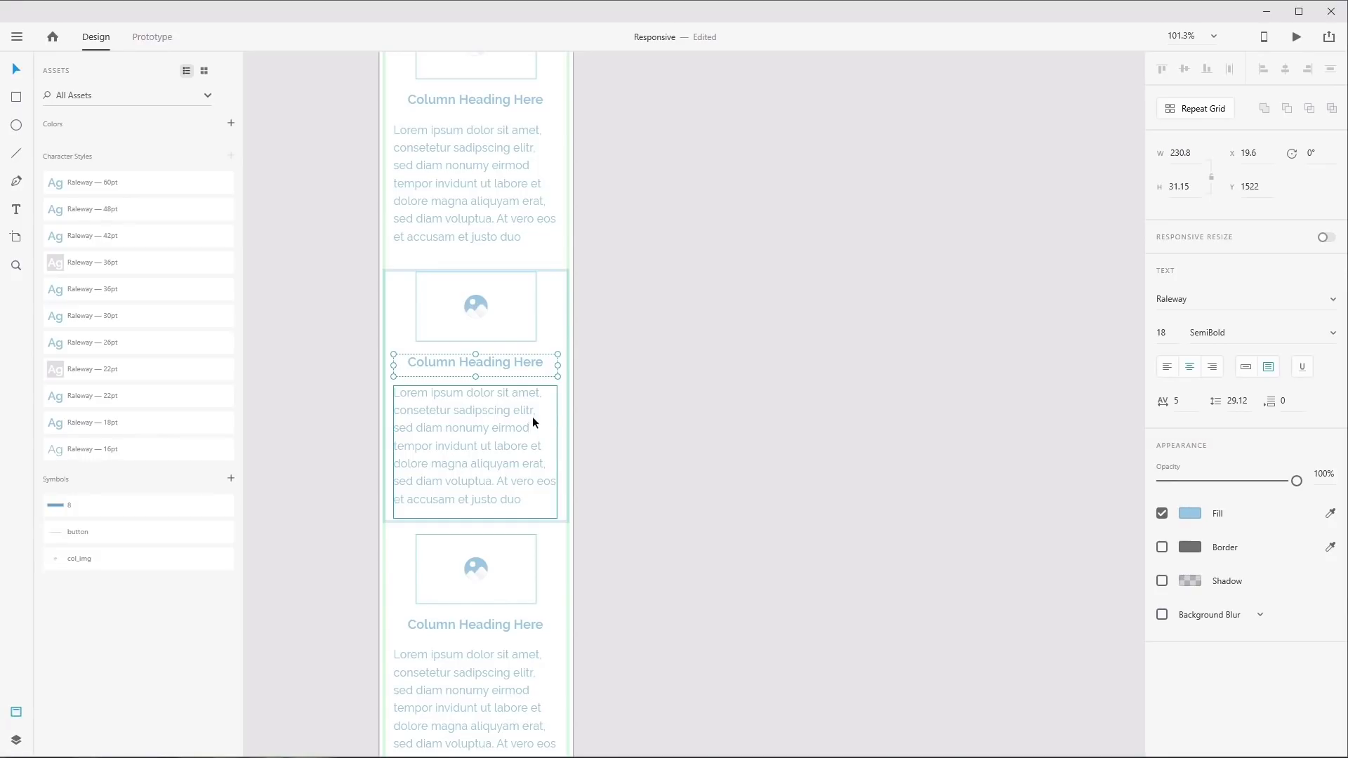
click(470, 420)
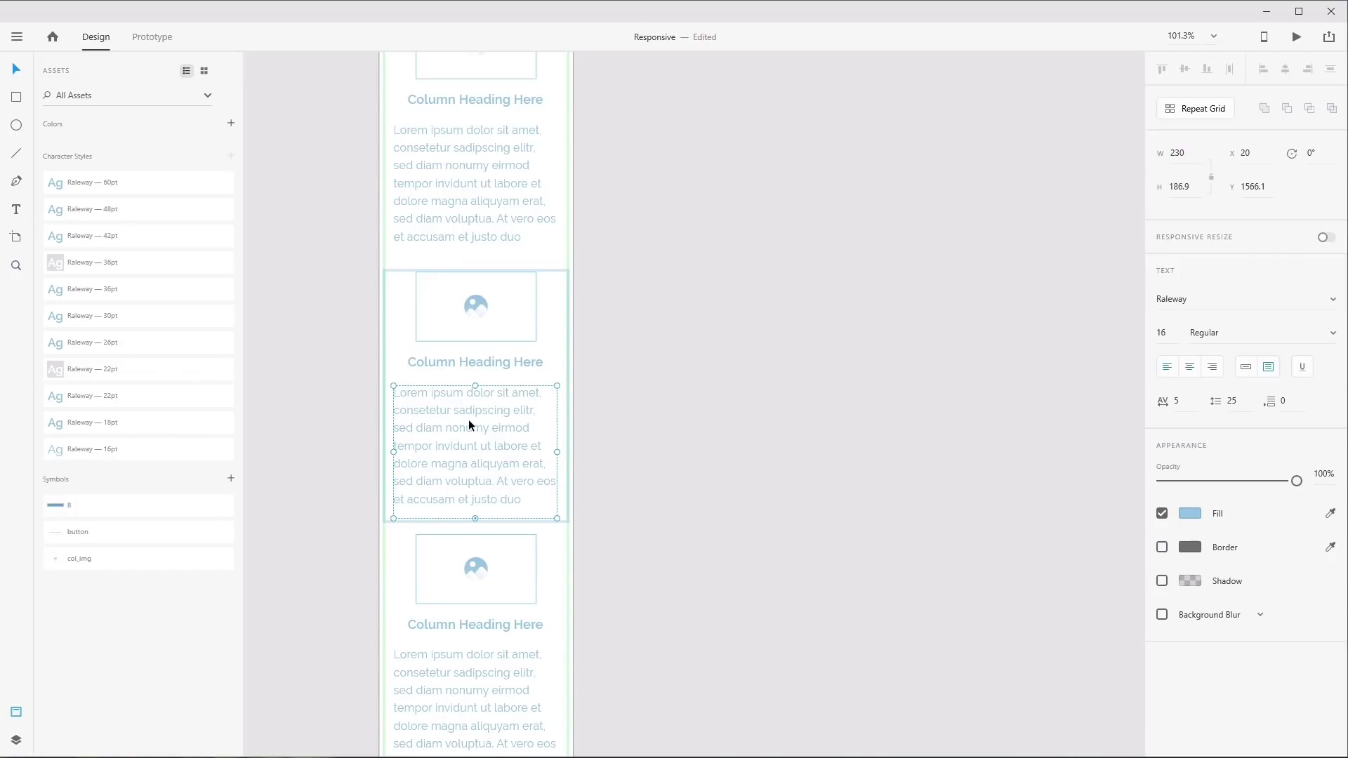
click(484, 362)
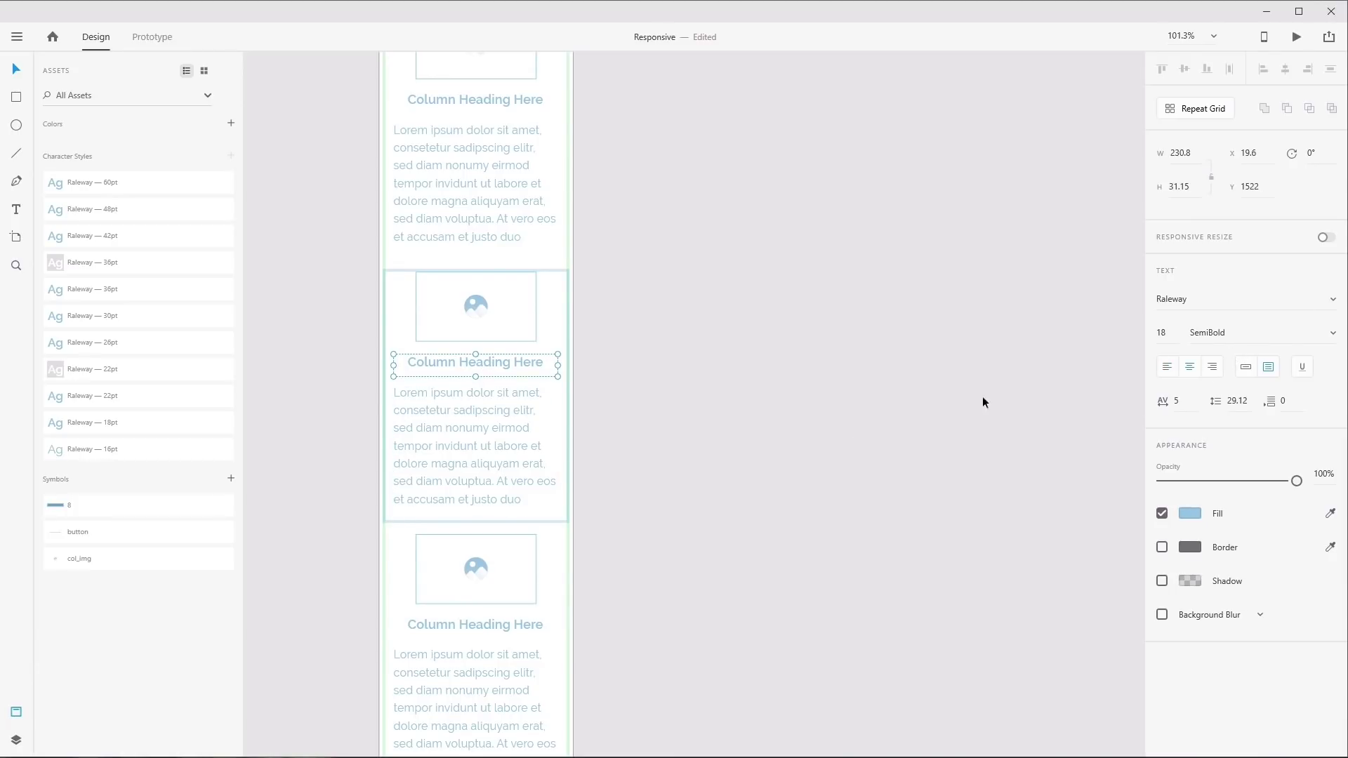
Check the text settings of the second column's paragraph
click(478, 449)
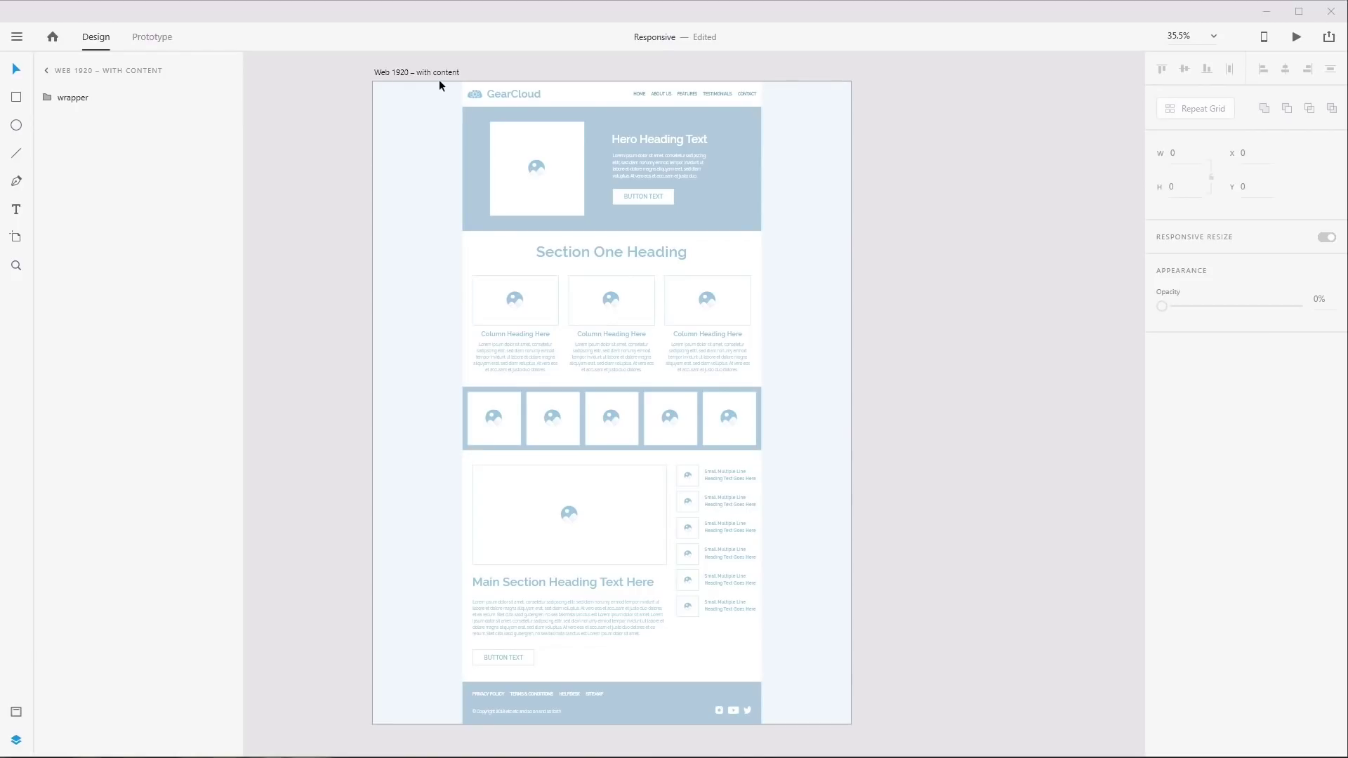
Set the width of the Web 1920 – with content artboard to 1200 px
click(415, 73)
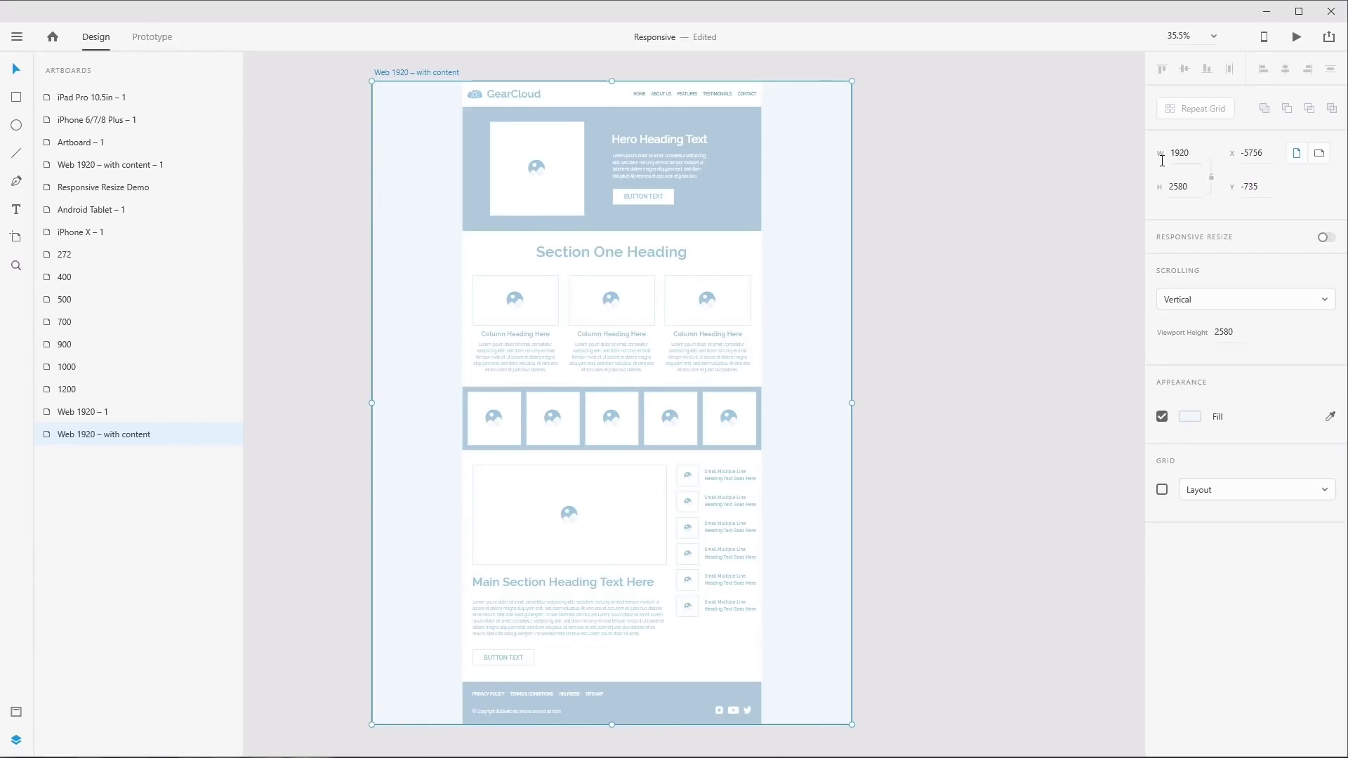
click(1185, 154)
text(1200)
key(Return)
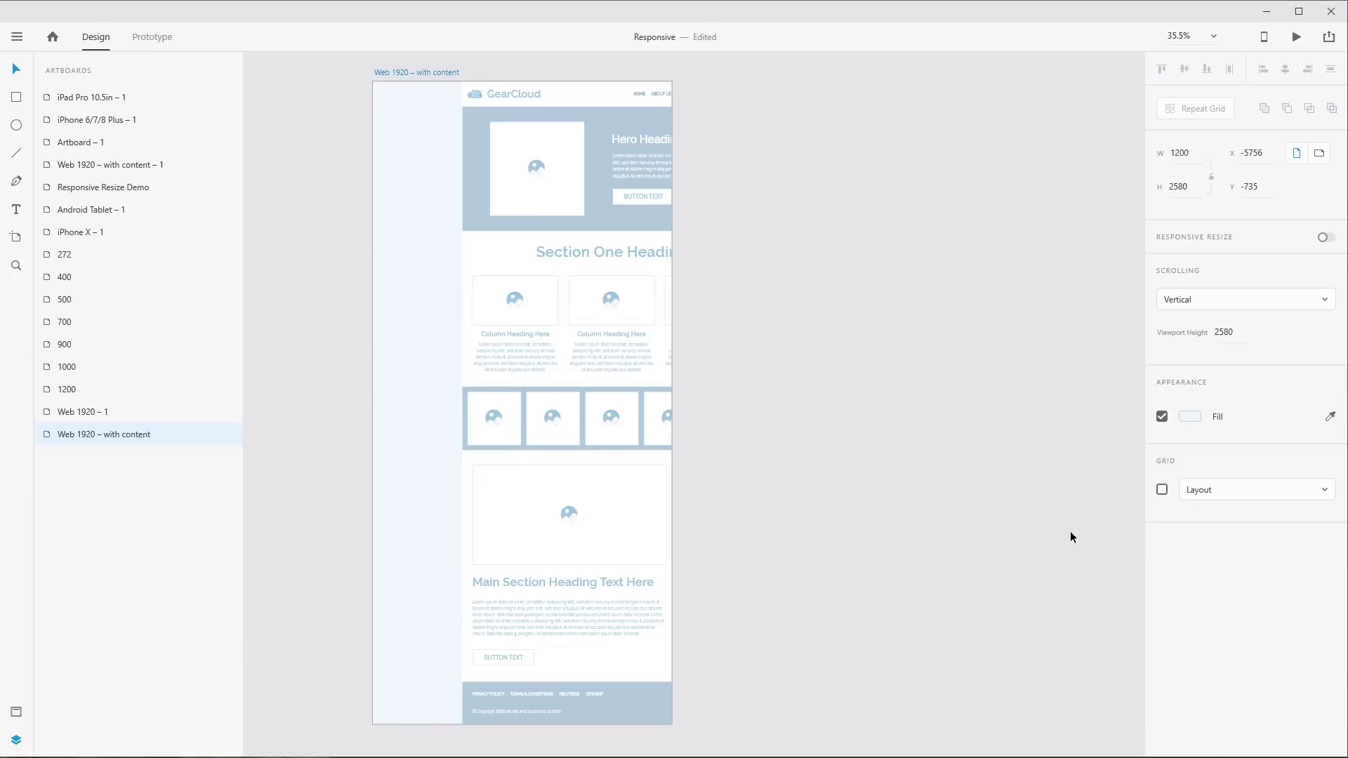
Set the wrapper group's X position to 0 so it starts at the artboard's left edge
click(530, 237)
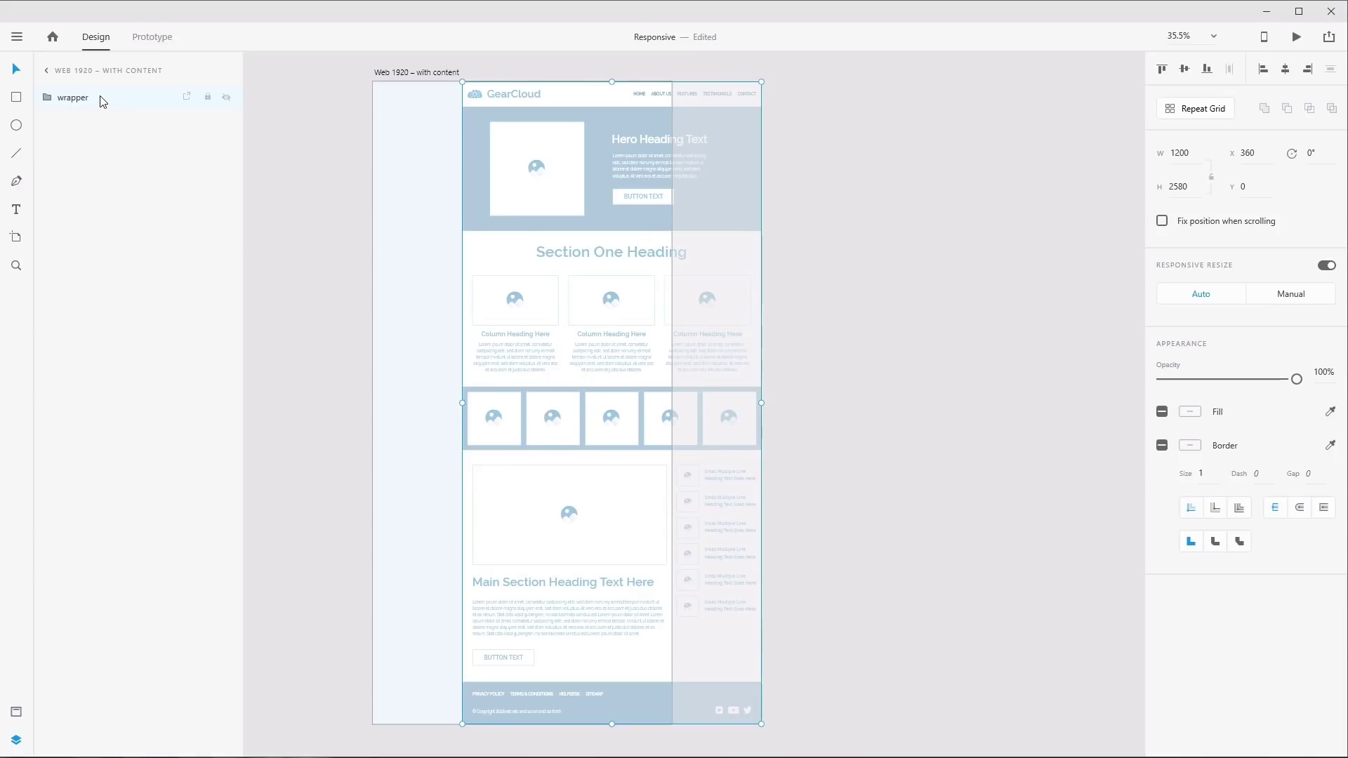
click(1251, 152)
text(0)
key(Return)
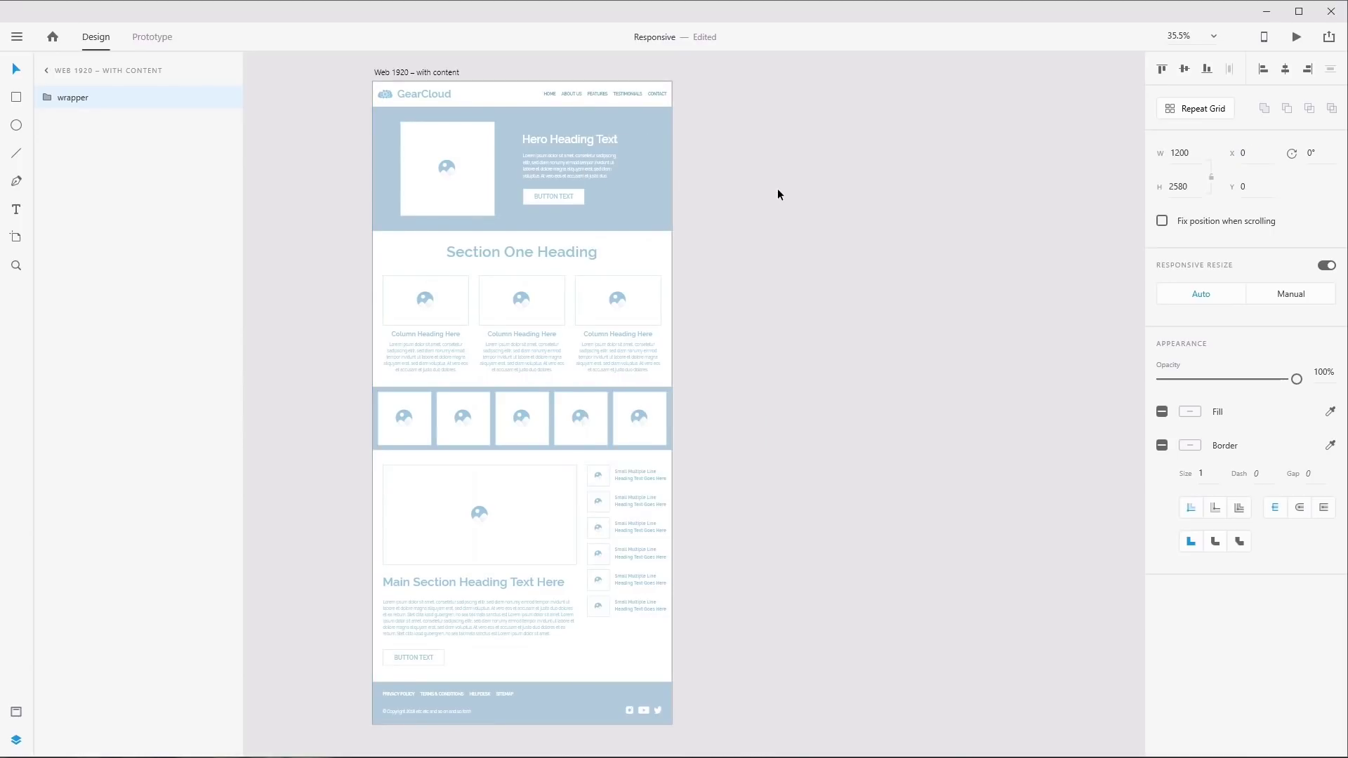
Turn on Responsive Resize for the Web 1920 – with content artboard
click(427, 71)
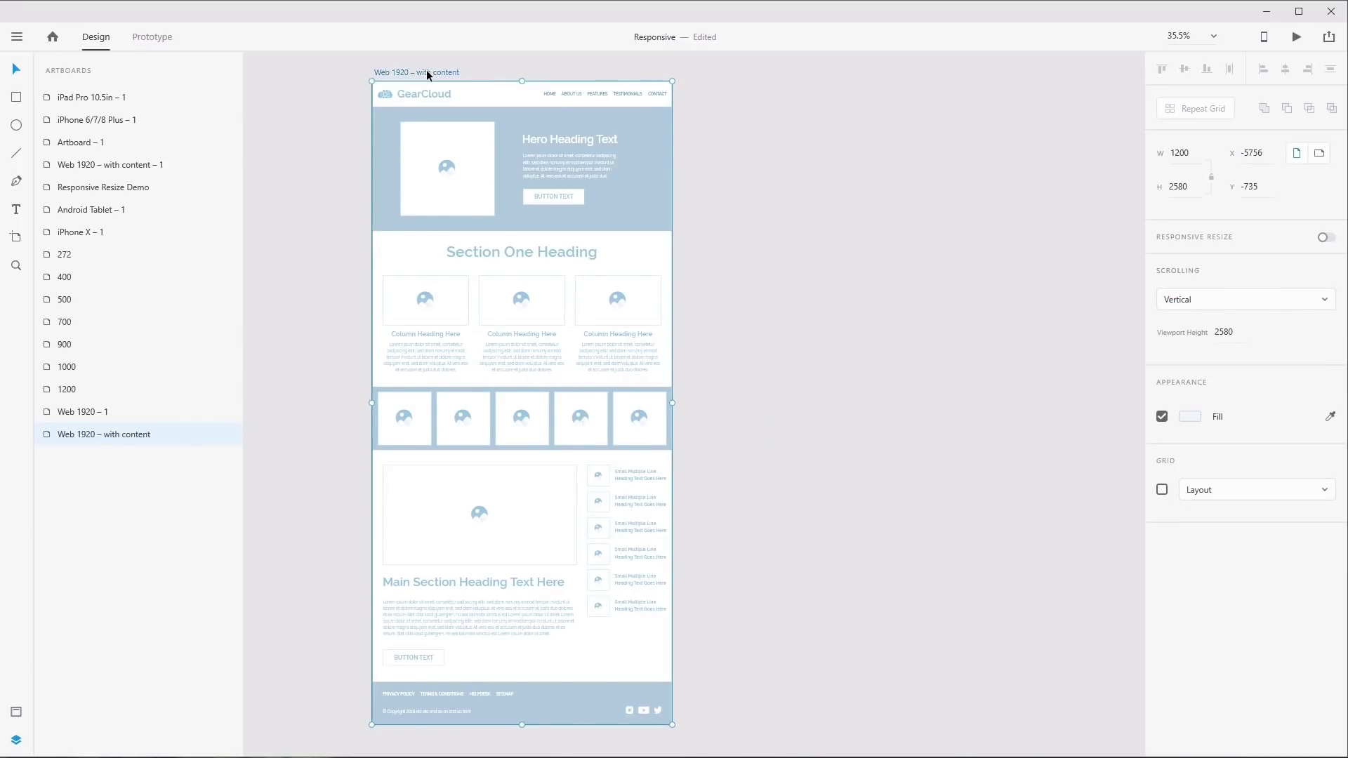
drag(672, 405, 657, 436)
click(1326, 239)
Try narrowing the artboard to about 764 px wide to test the responsive resizing, and undo it
mouse_move(672, 403)
mouse_down()
mouse_move(545, 407)
mouse_move(689, 388)
mouse_move(574, 382)
mouse_move(694, 380)
mouse_move(573, 371)
mouse_move(672, 407)
mouse_up()
drag(670, 402, 563, 398)
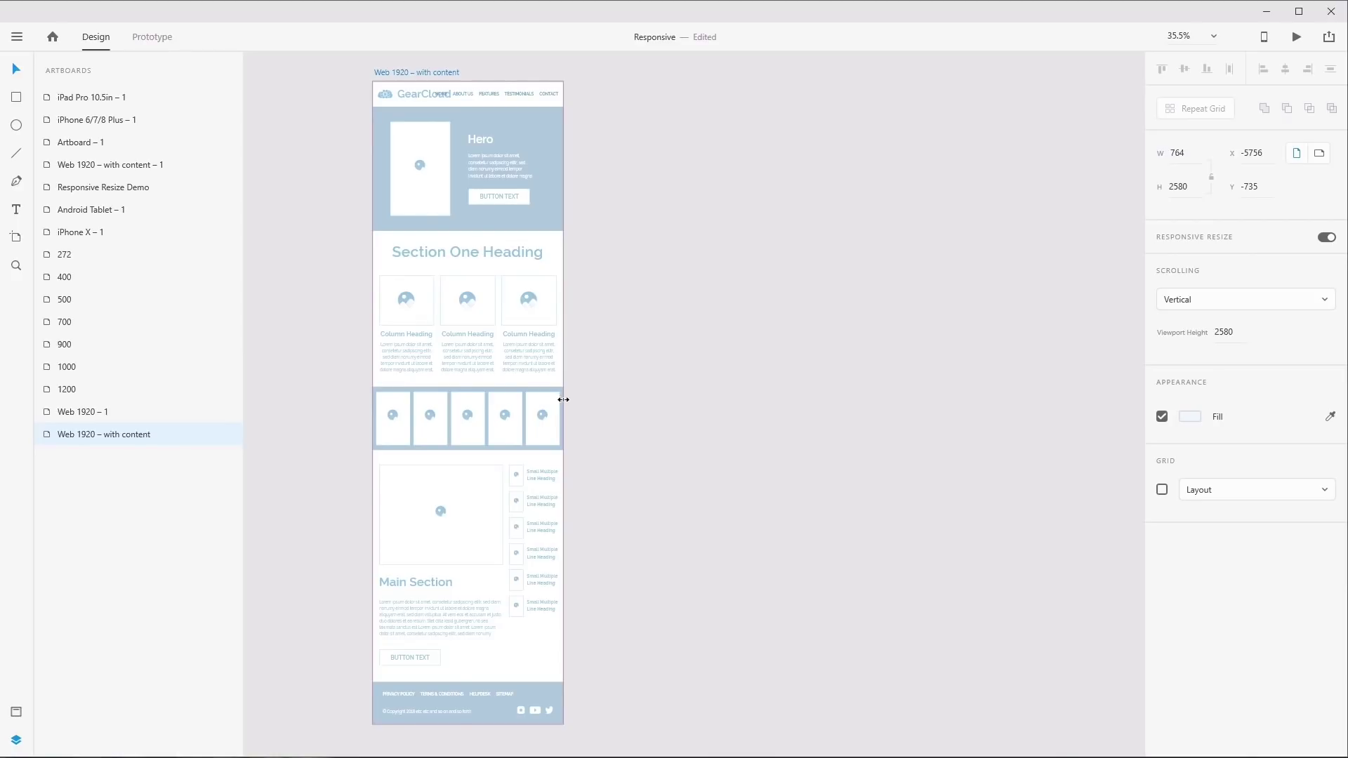
key(ctrl+z)
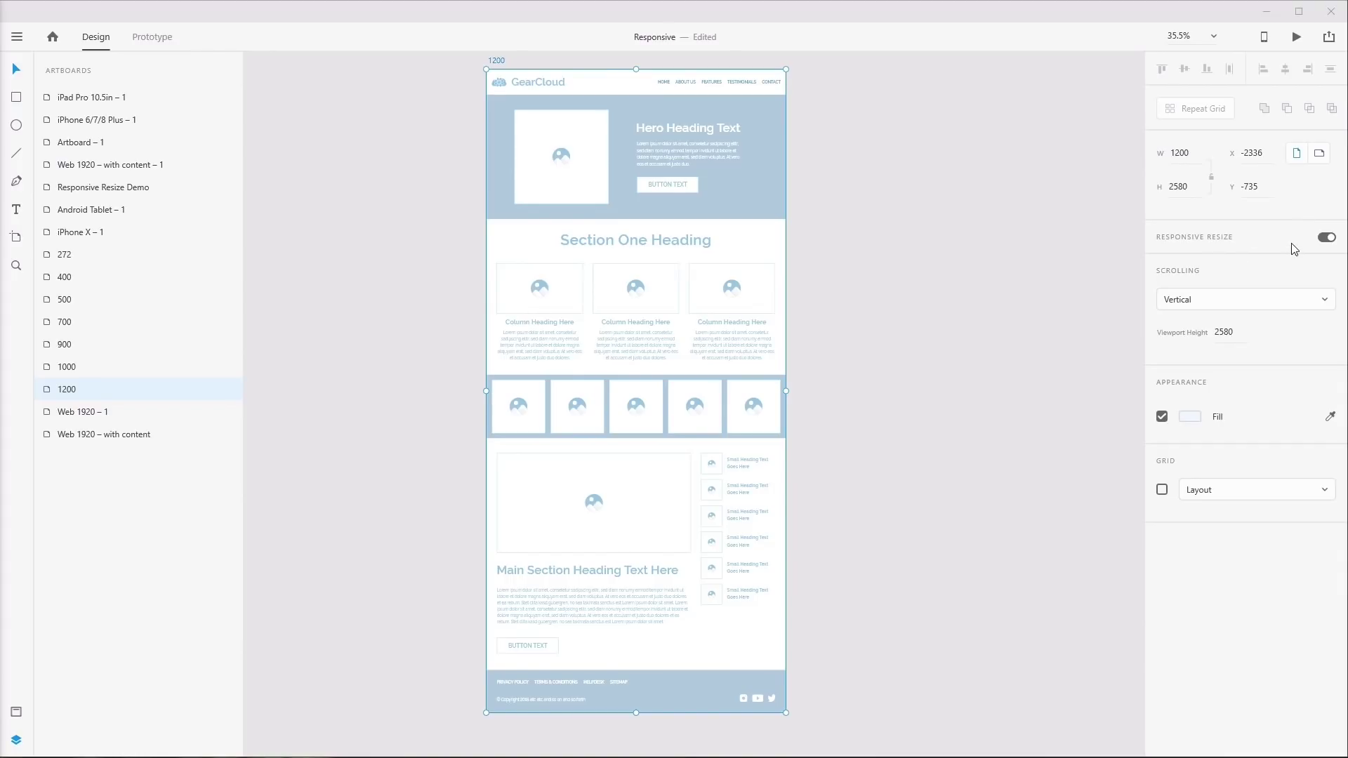
Try the 1200 artboard at about 983 px wide and examine the side column's small headings up close
drag(786, 385, 715, 384)
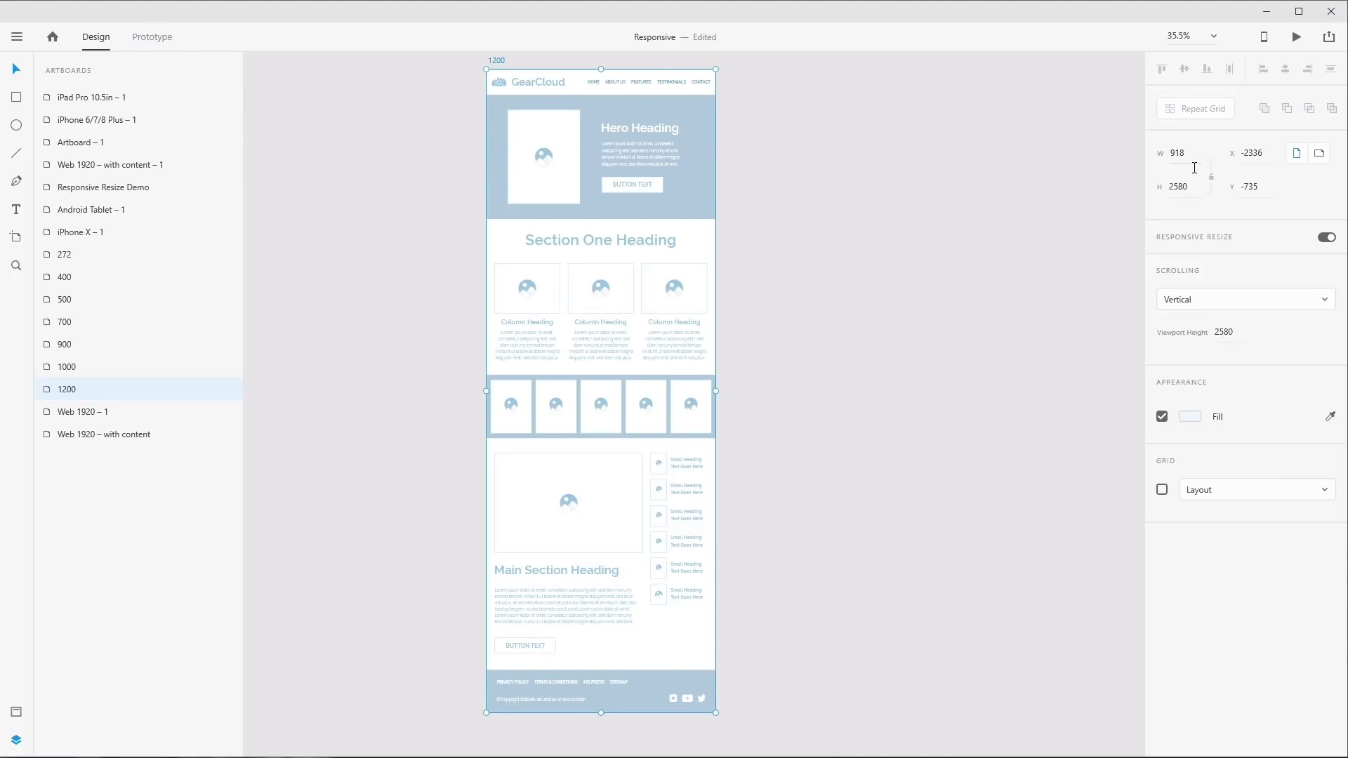
mouse_move(715, 391)
mouse_down()
mouse_move(776, 392)
mouse_move(730, 395)
mouse_up()
scroll(689, 556, up, 5)
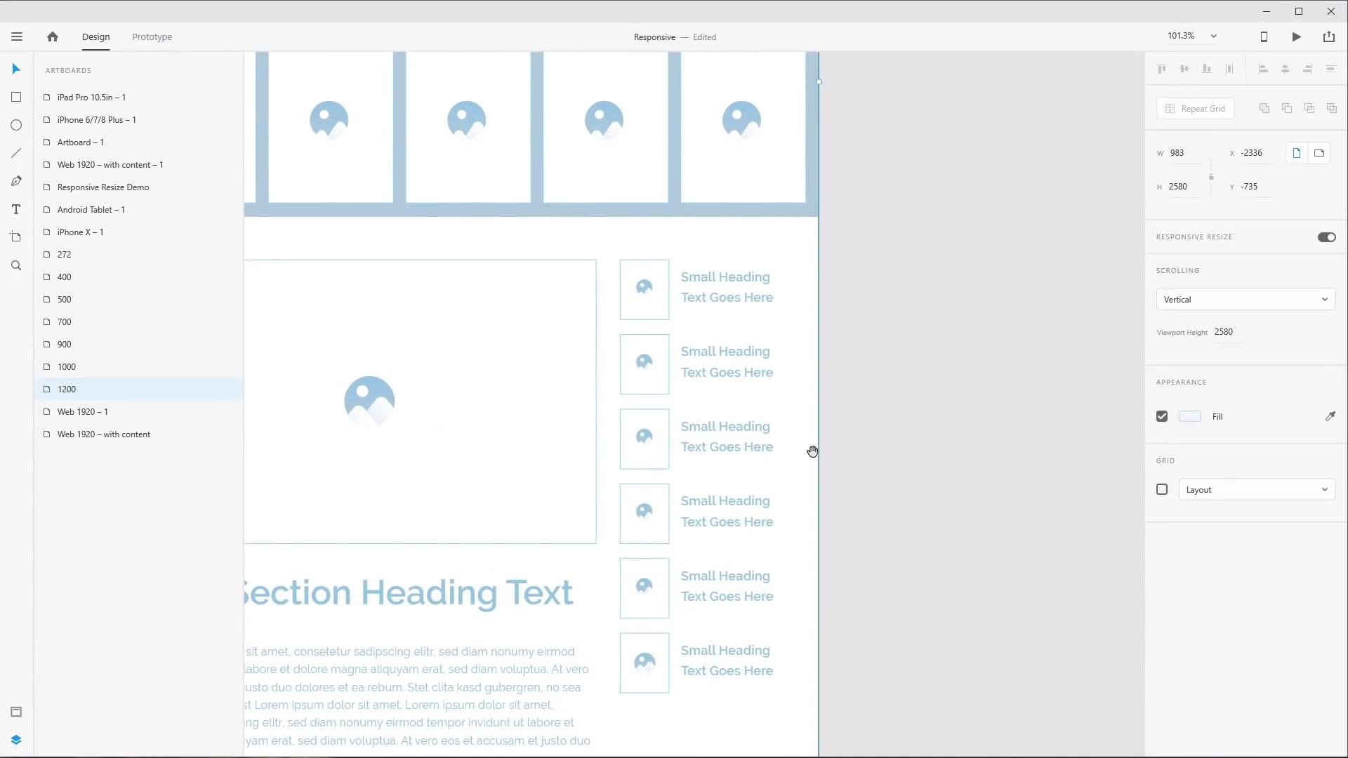
drag(700, 549, 621, 480)
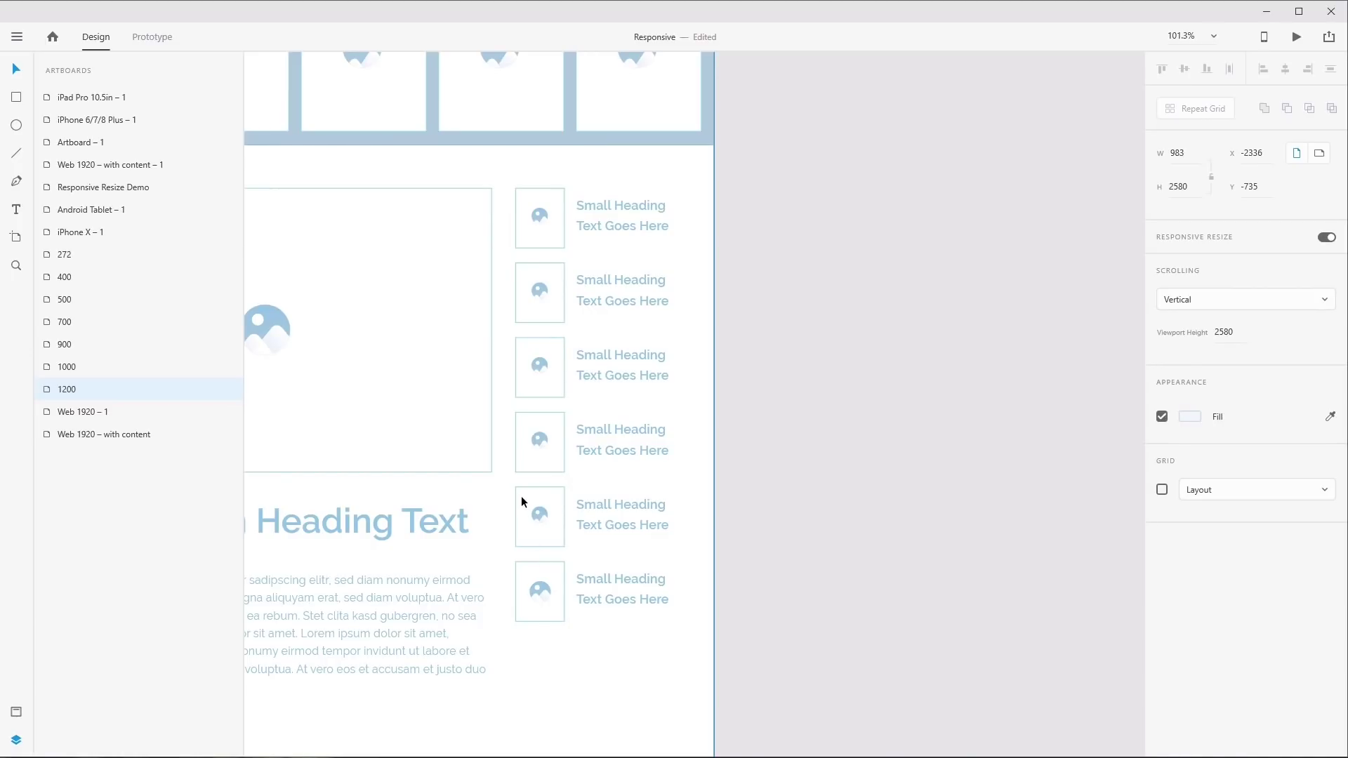
Try narrowing the 1200 artboard to about 746 px and about 394 px, and undo all the width changes
scroll(521, 495, down, 1)
scroll(521, 504, down, 5)
drag(616, 292, 788, 554)
scroll(722, 379, down, 2)
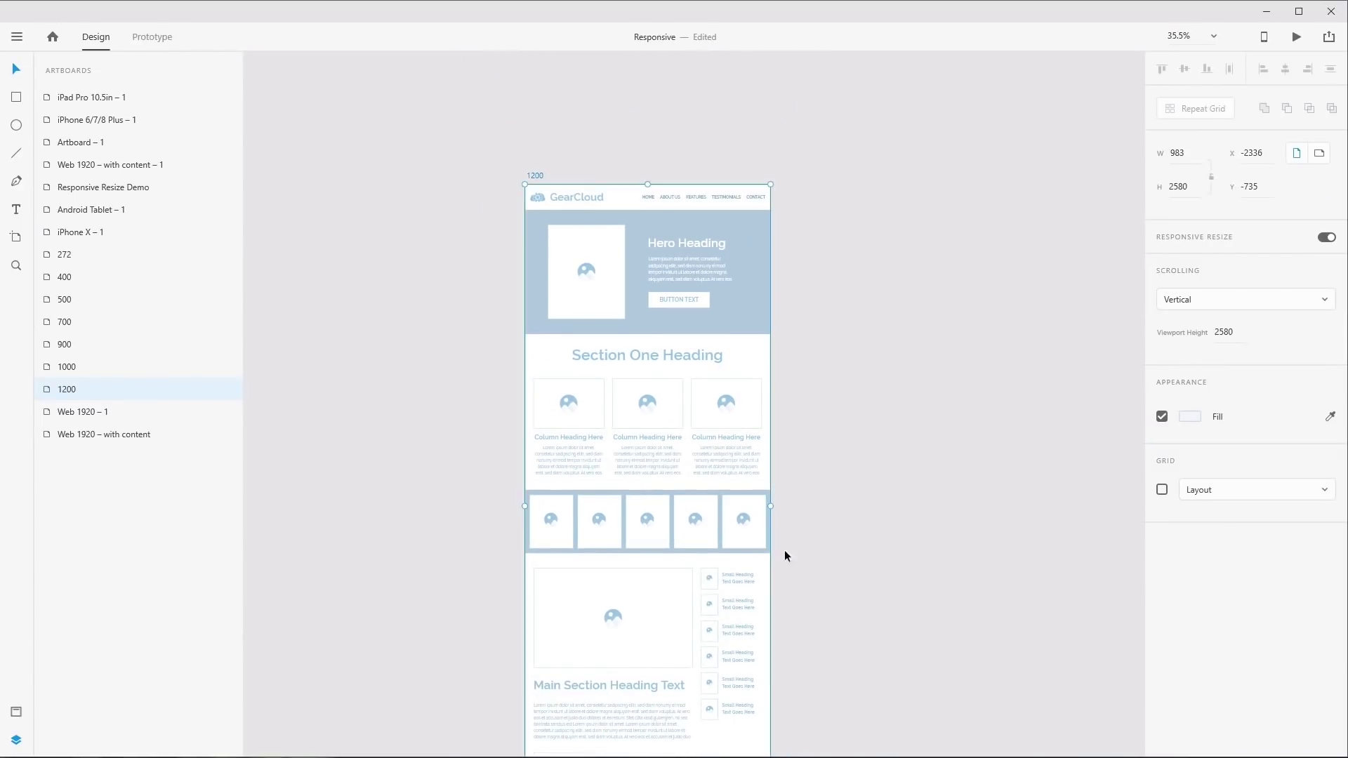
drag(770, 506, 712, 505)
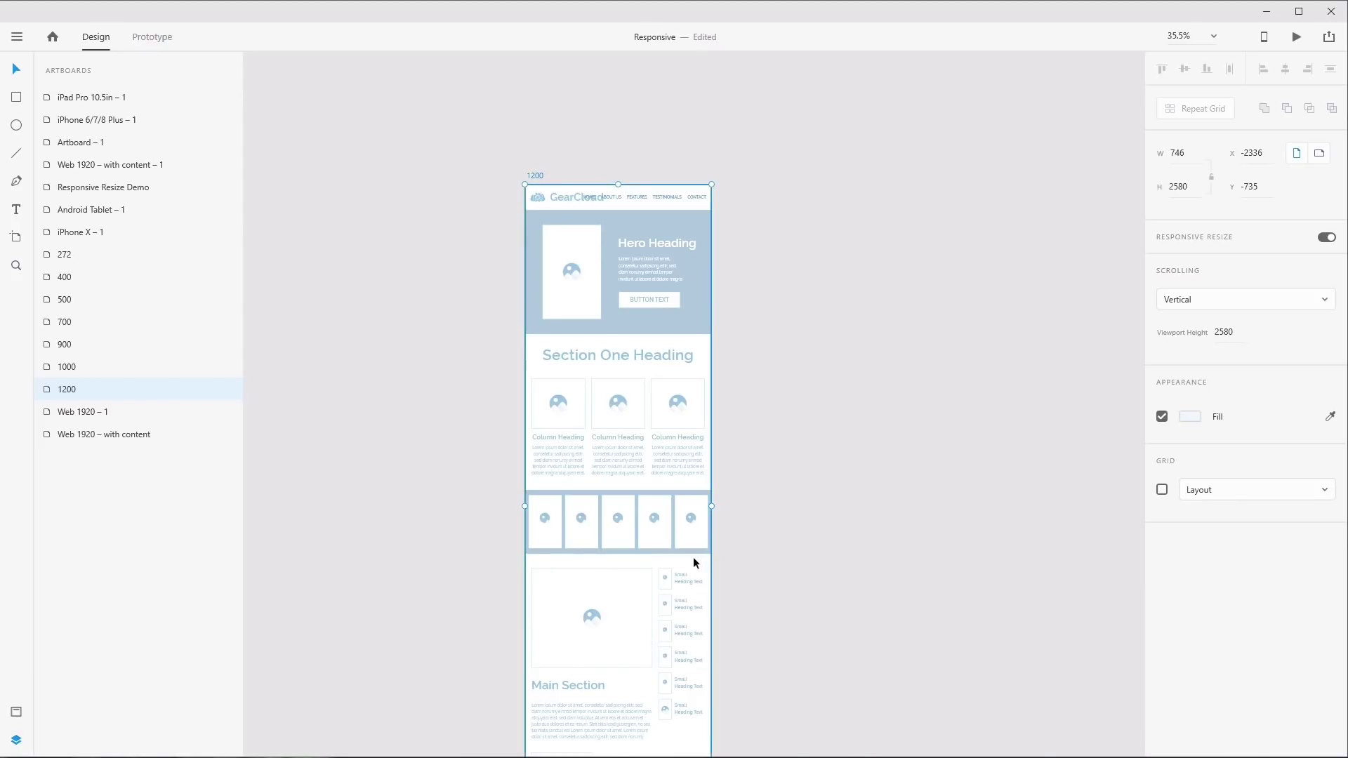
drag(711, 506, 624, 507)
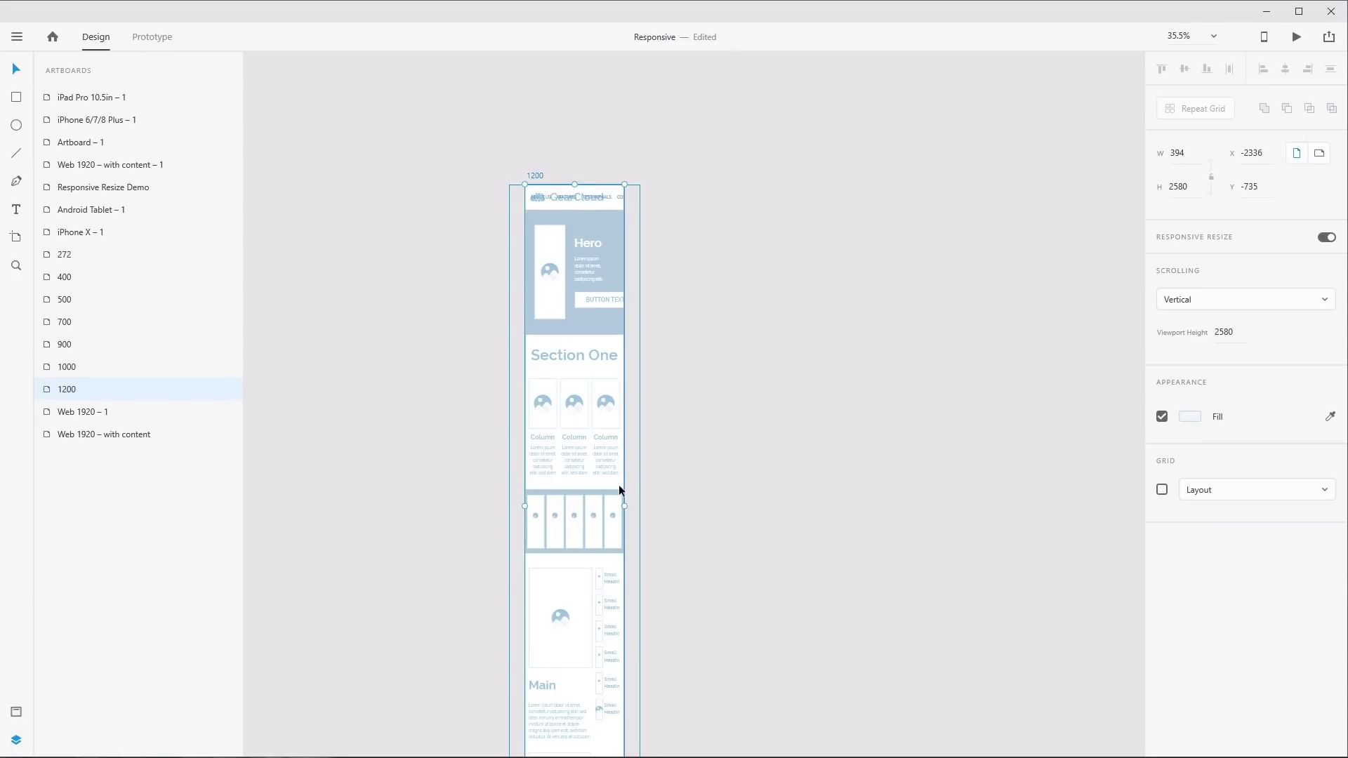
key(ctrl+z)
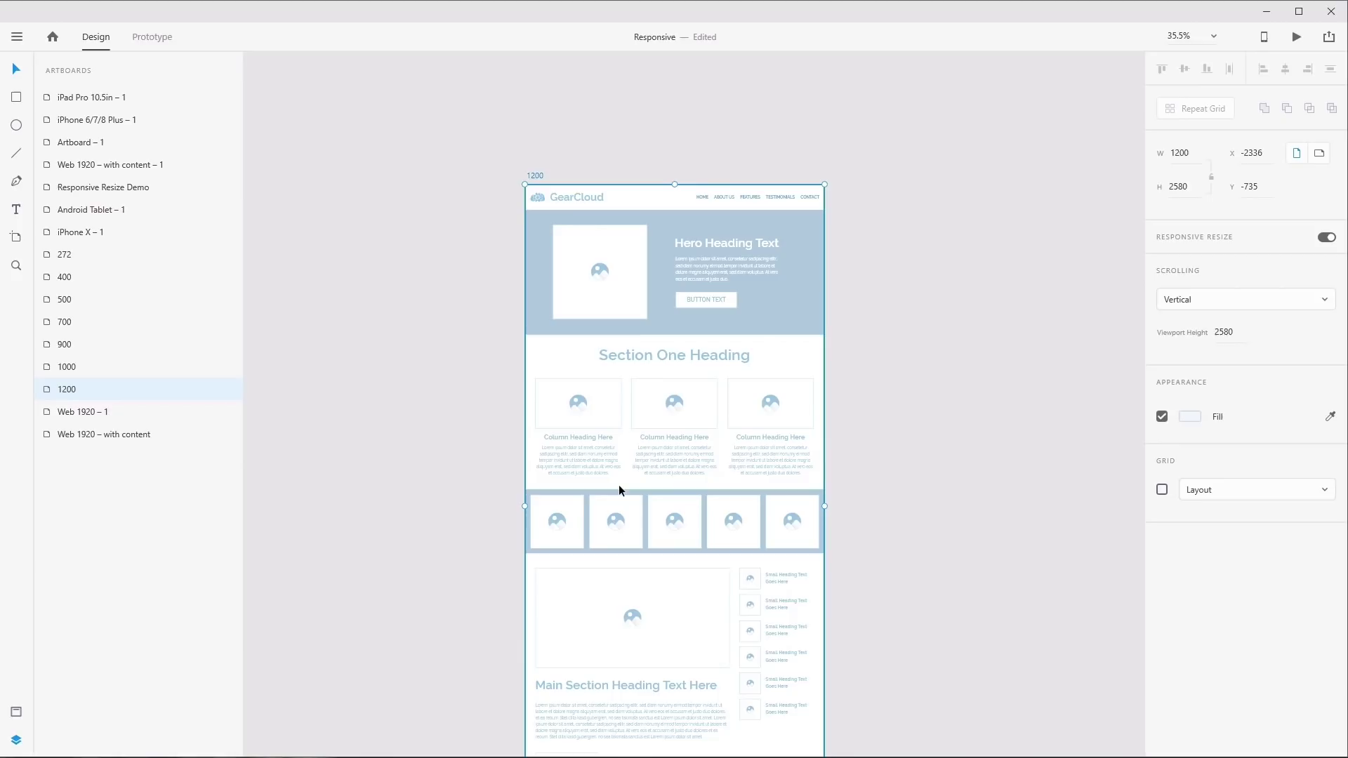
Try narrowing the 1200 artboard to about 704 px and making the first column's paragraph box taller
drag(657, 408, 548, 331)
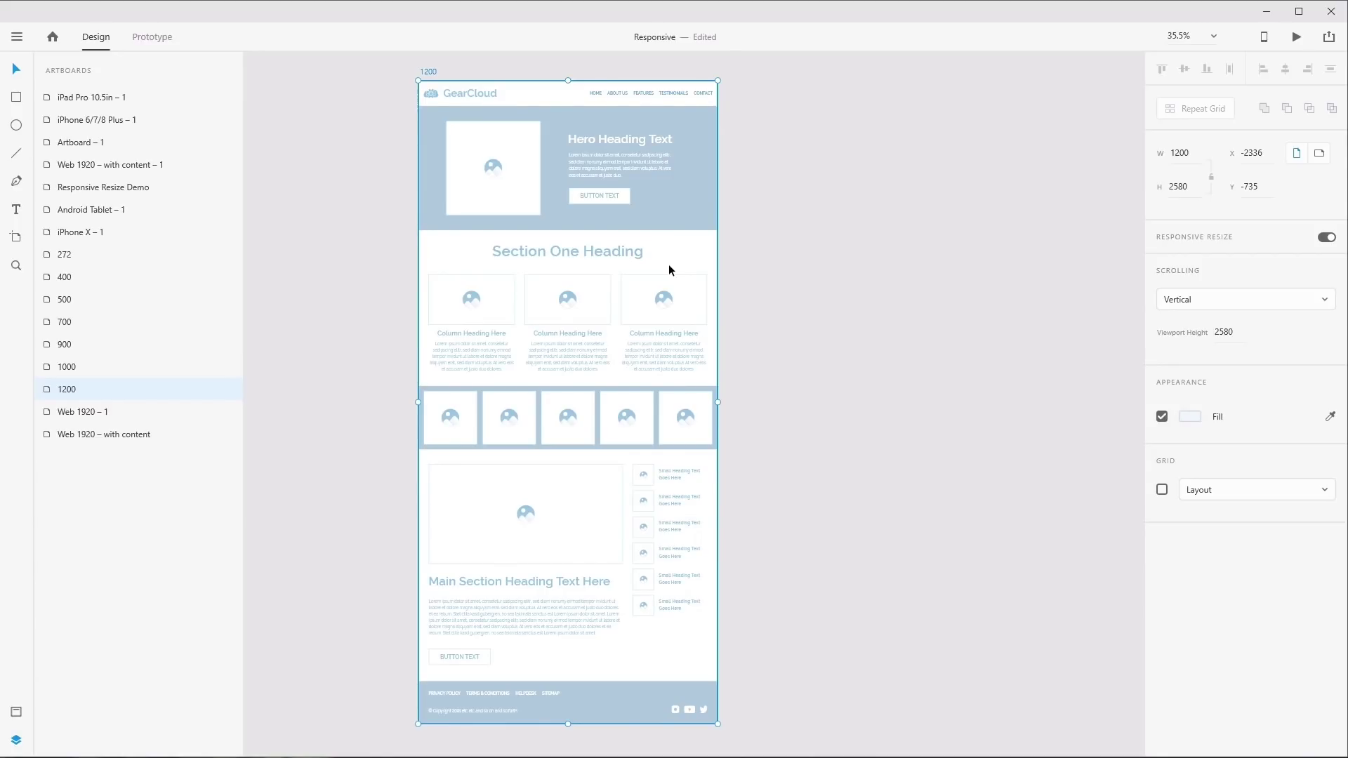
drag(719, 402, 594, 403)
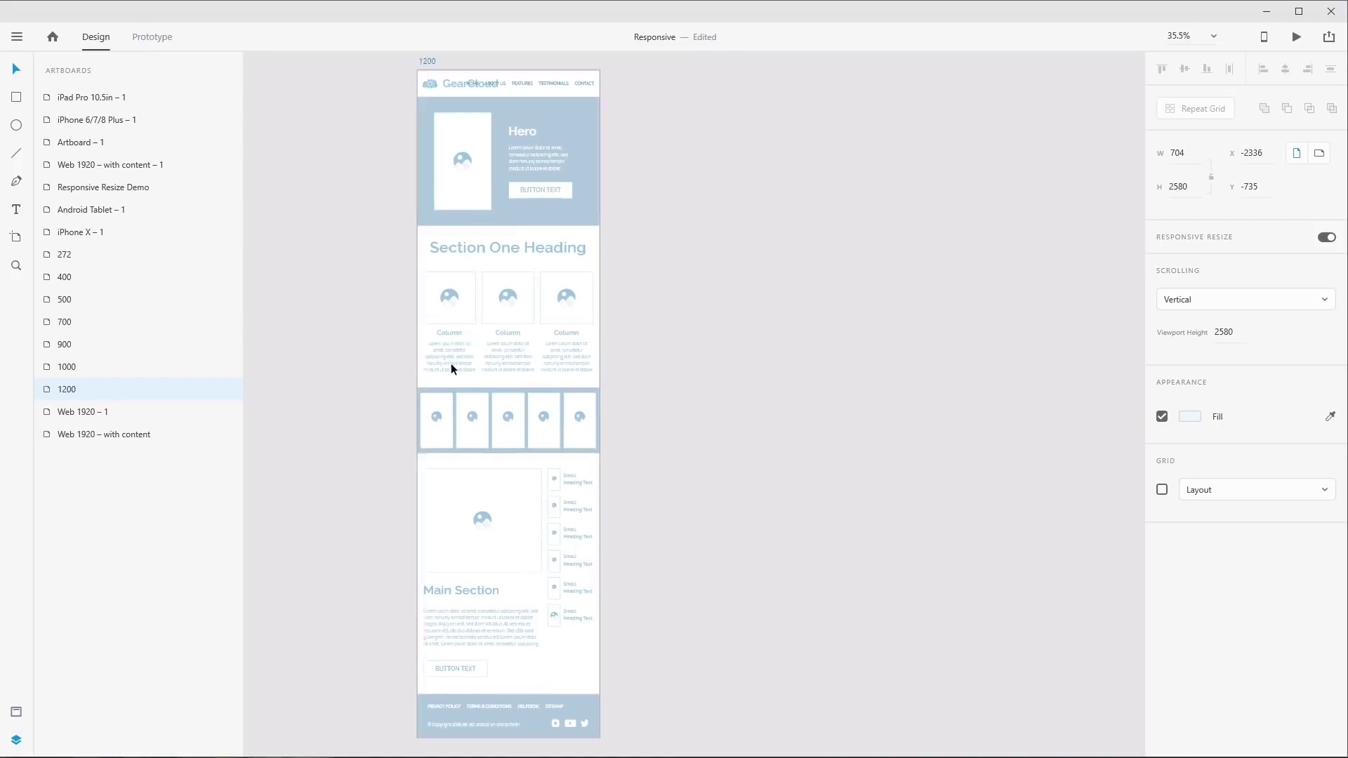
scroll(451, 367, up, 5)
ctrl+click(432, 344)
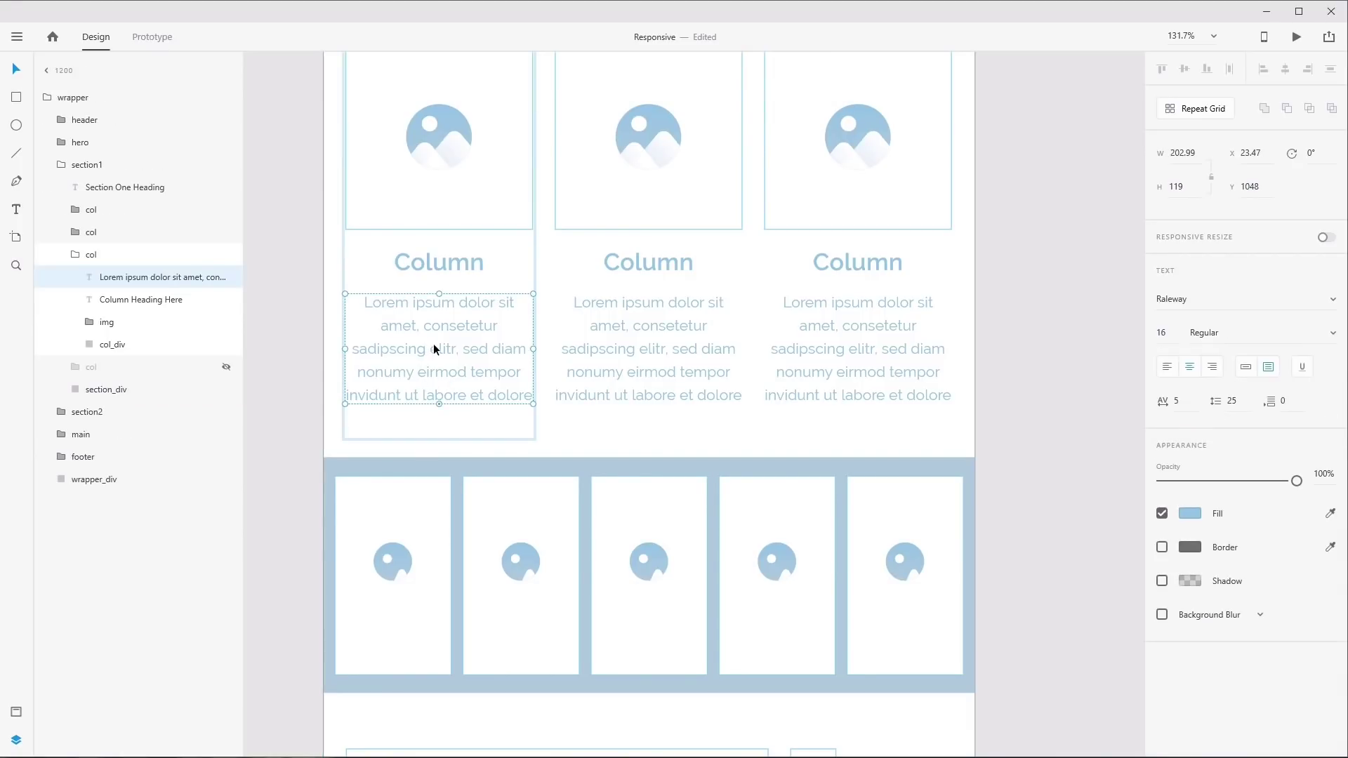
drag(438, 403, 475, 502)
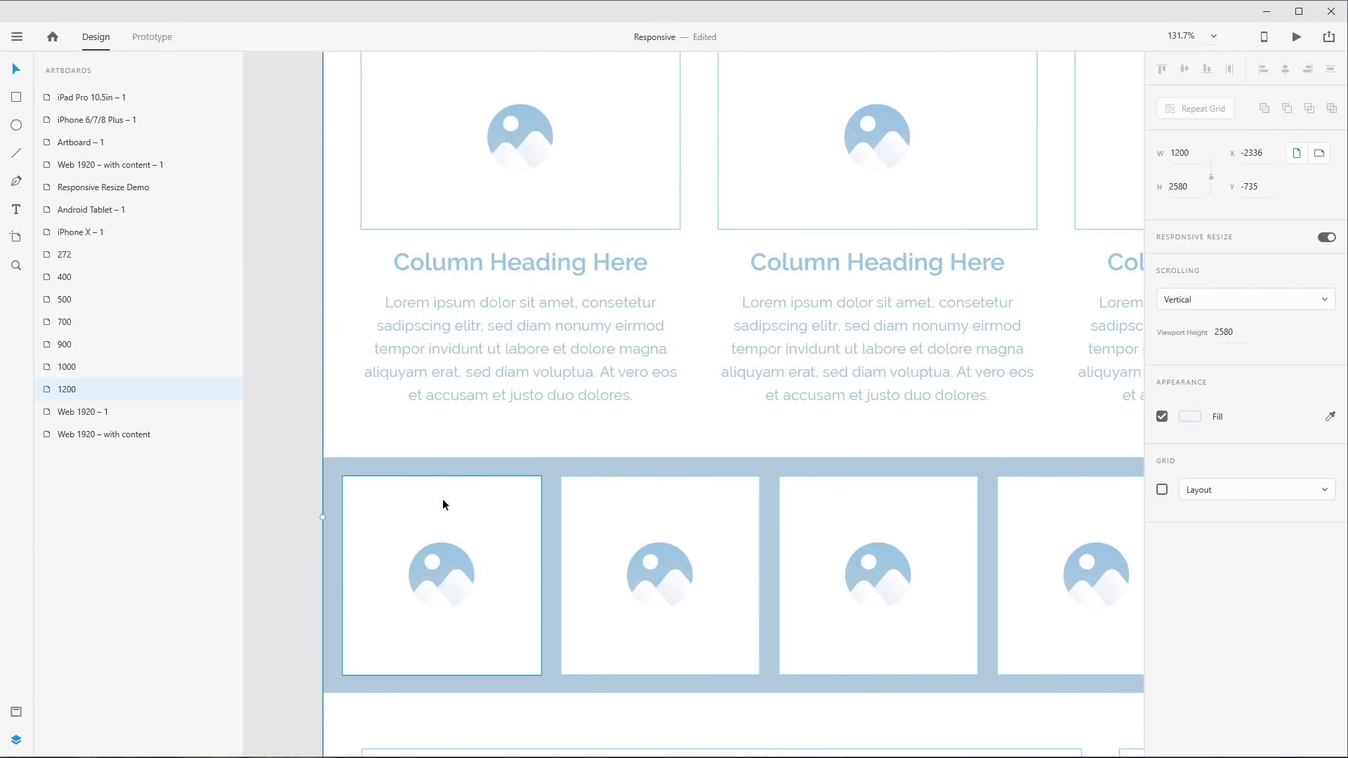
Try narrowing the whole 1200 artboard to about 977 px wide, and undo the last width change
scroll(443, 498, down, 3)
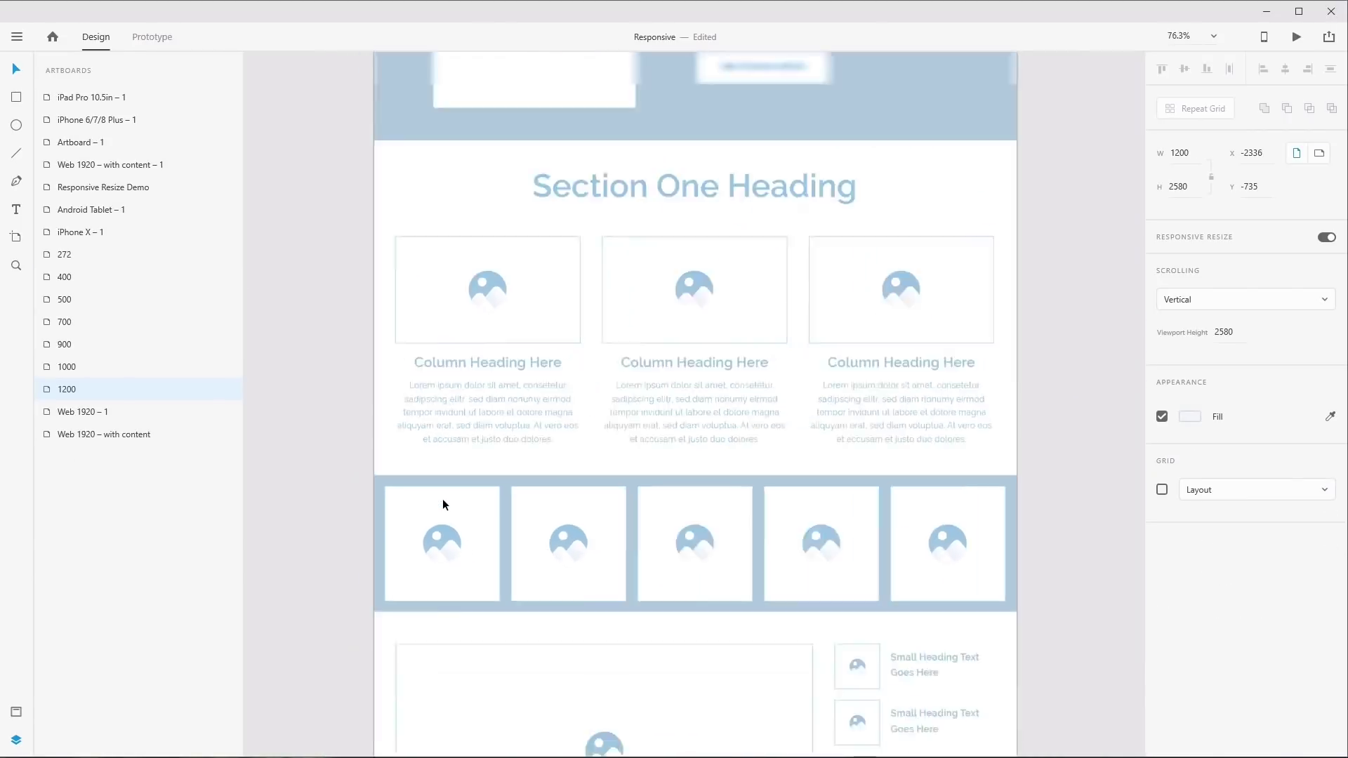
scroll(442, 499, down, 5)
drag(734, 557, 746, 466)
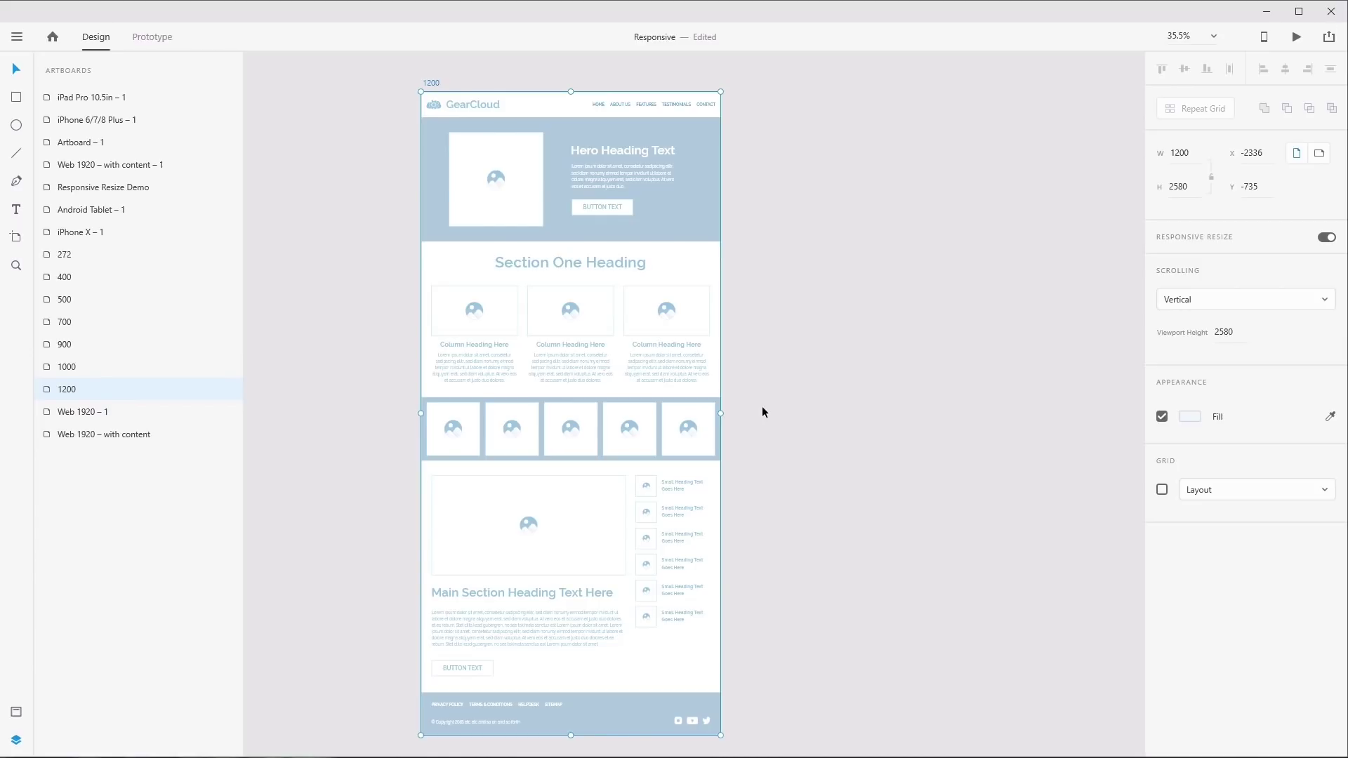
drag(720, 413, 670, 417)
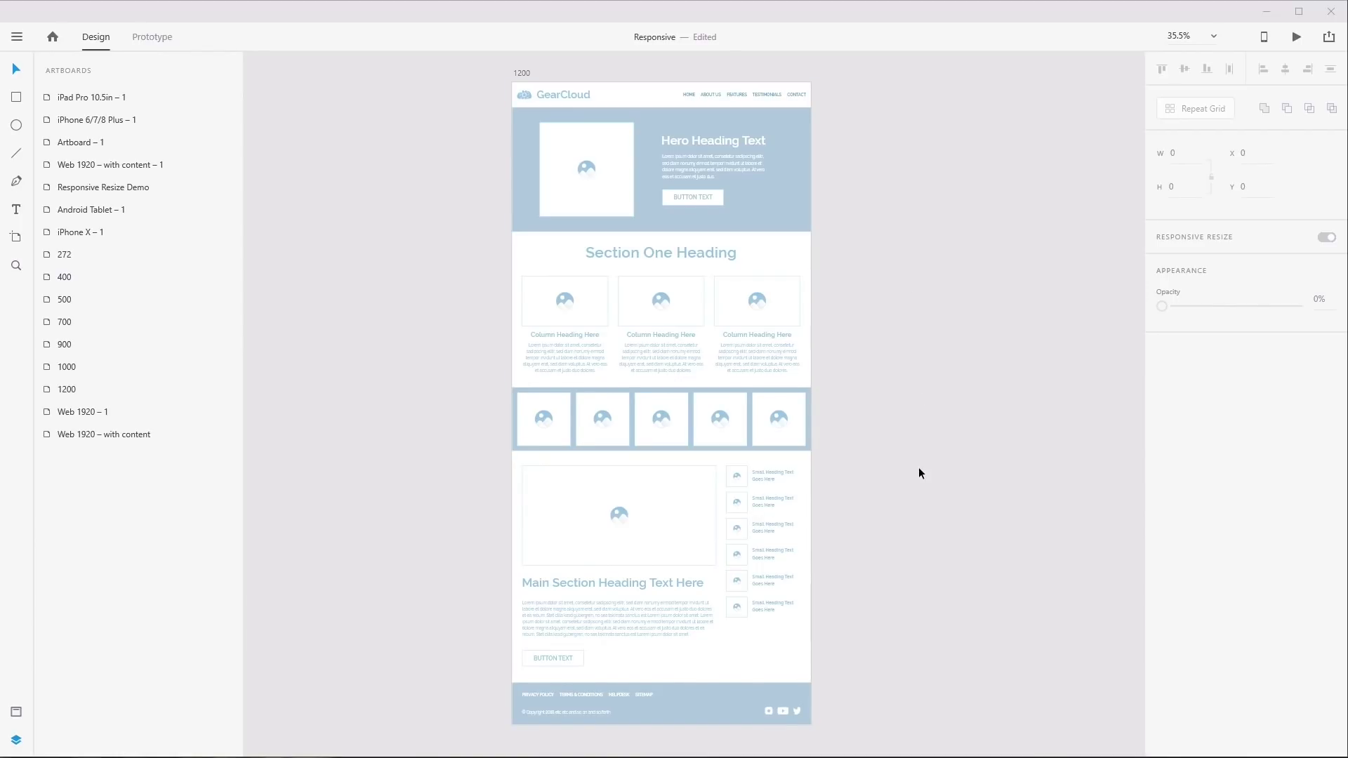
click(525, 73)
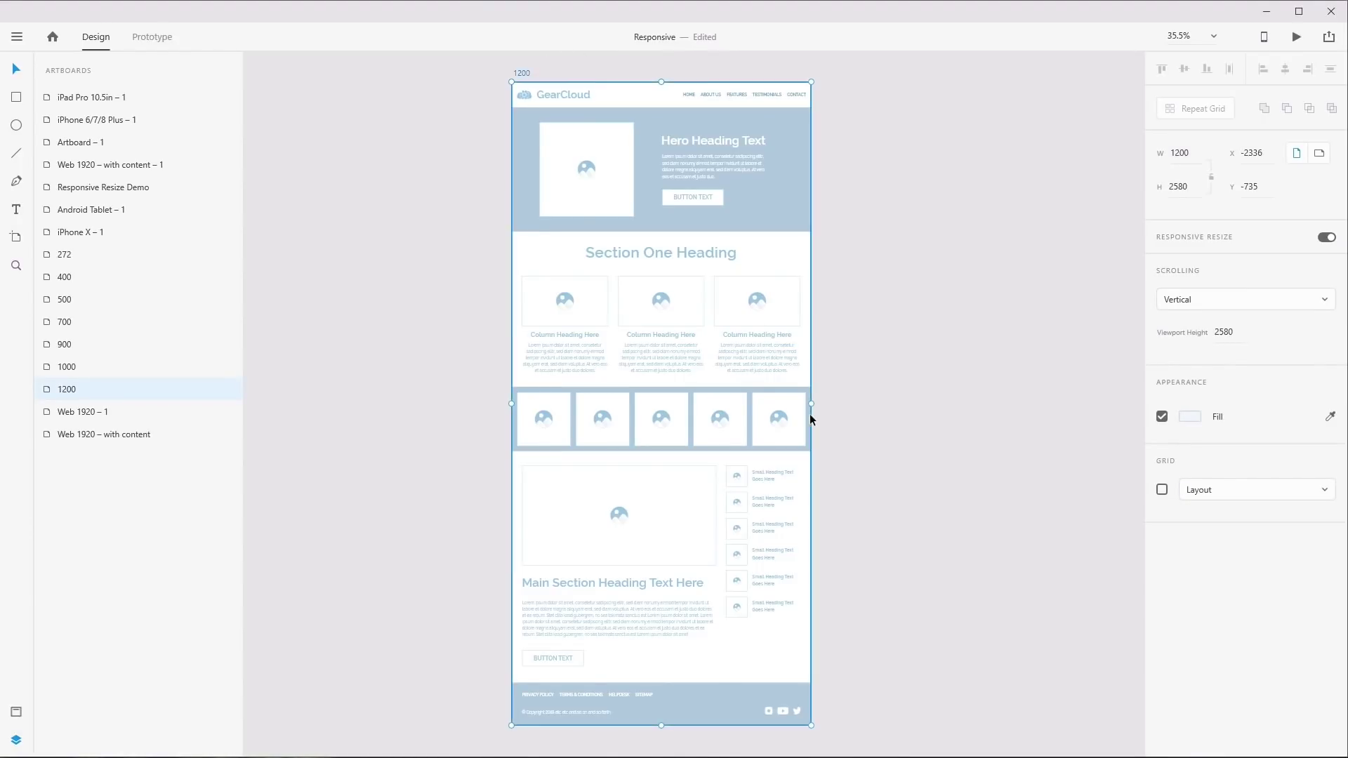
drag(811, 398, 755, 403)
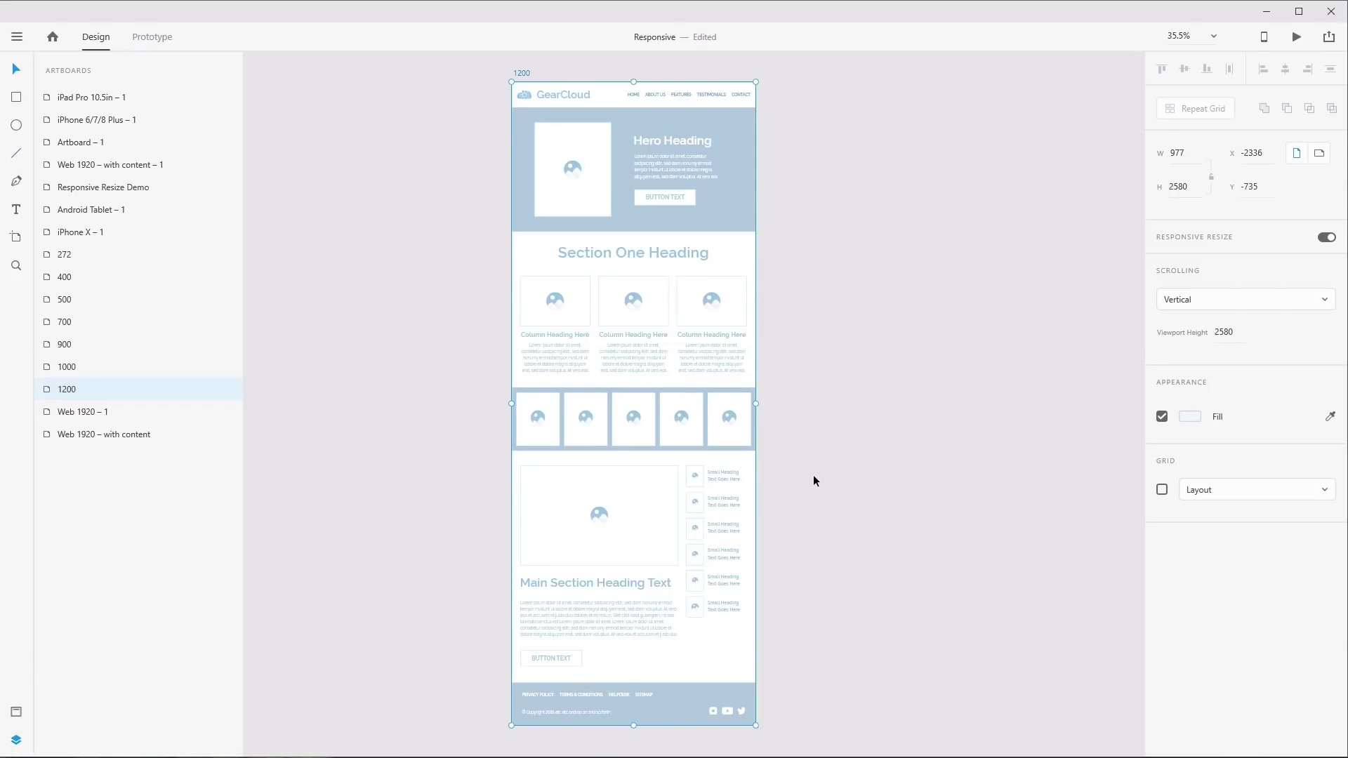
key(ctrl+z)
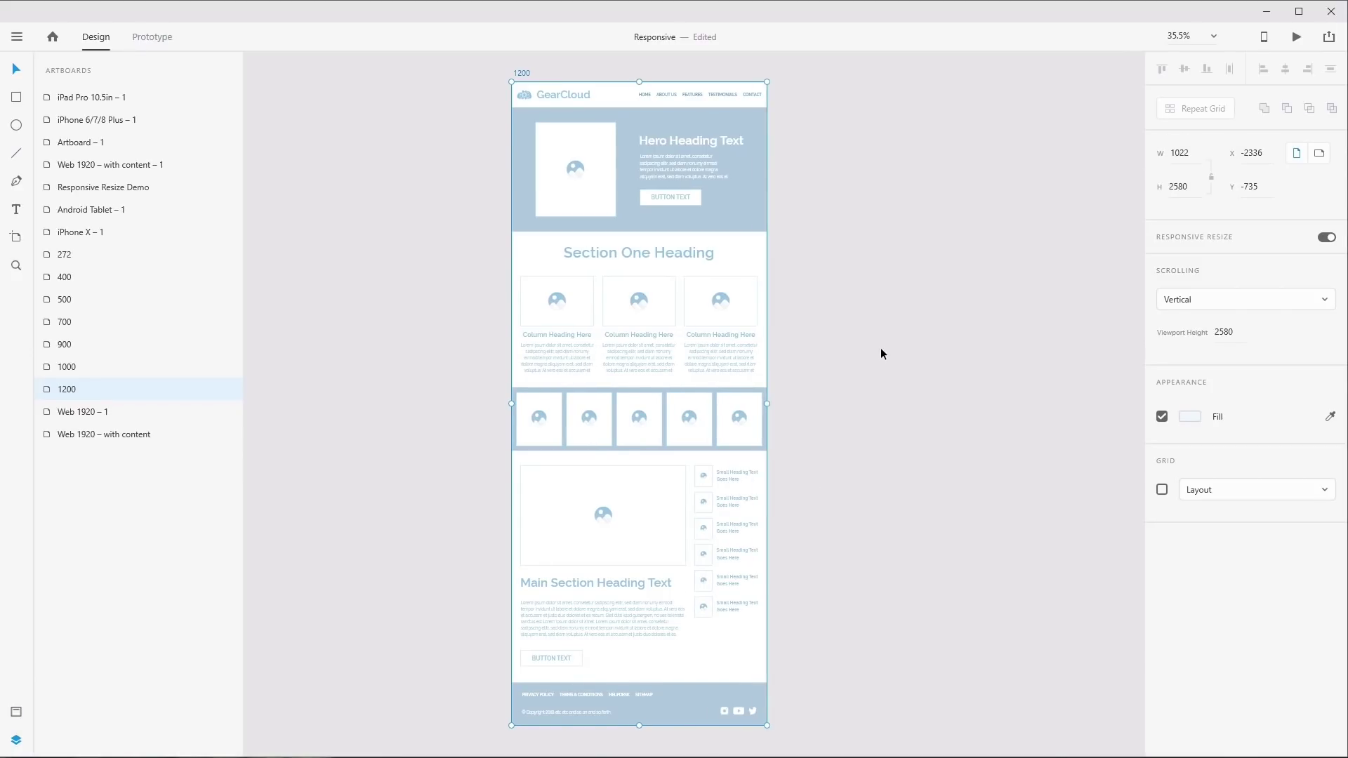
Duplicate the 1200 artboard beside the original and rename the copy 1000
drag(885, 376, 697, 371)
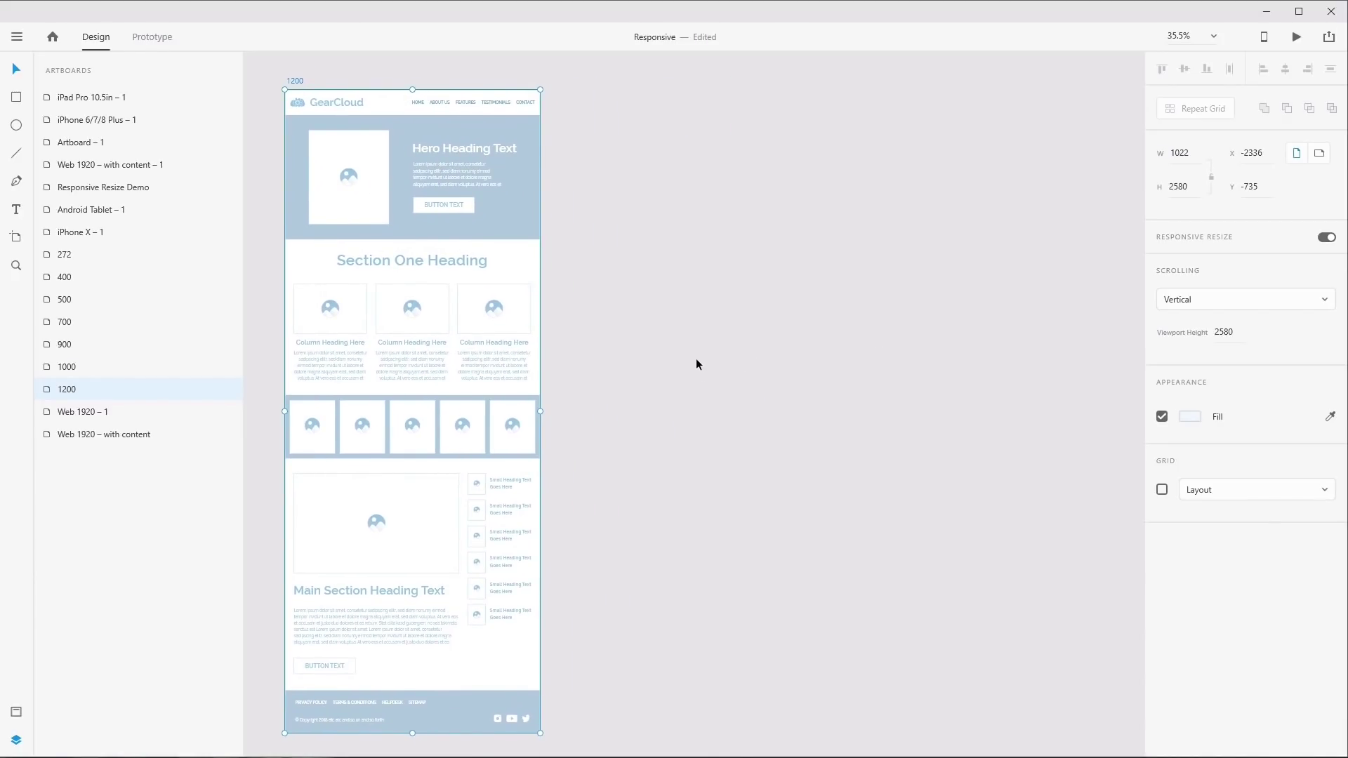
drag(297, 81, 690, 79)
double_click(701, 82)
text(1000)
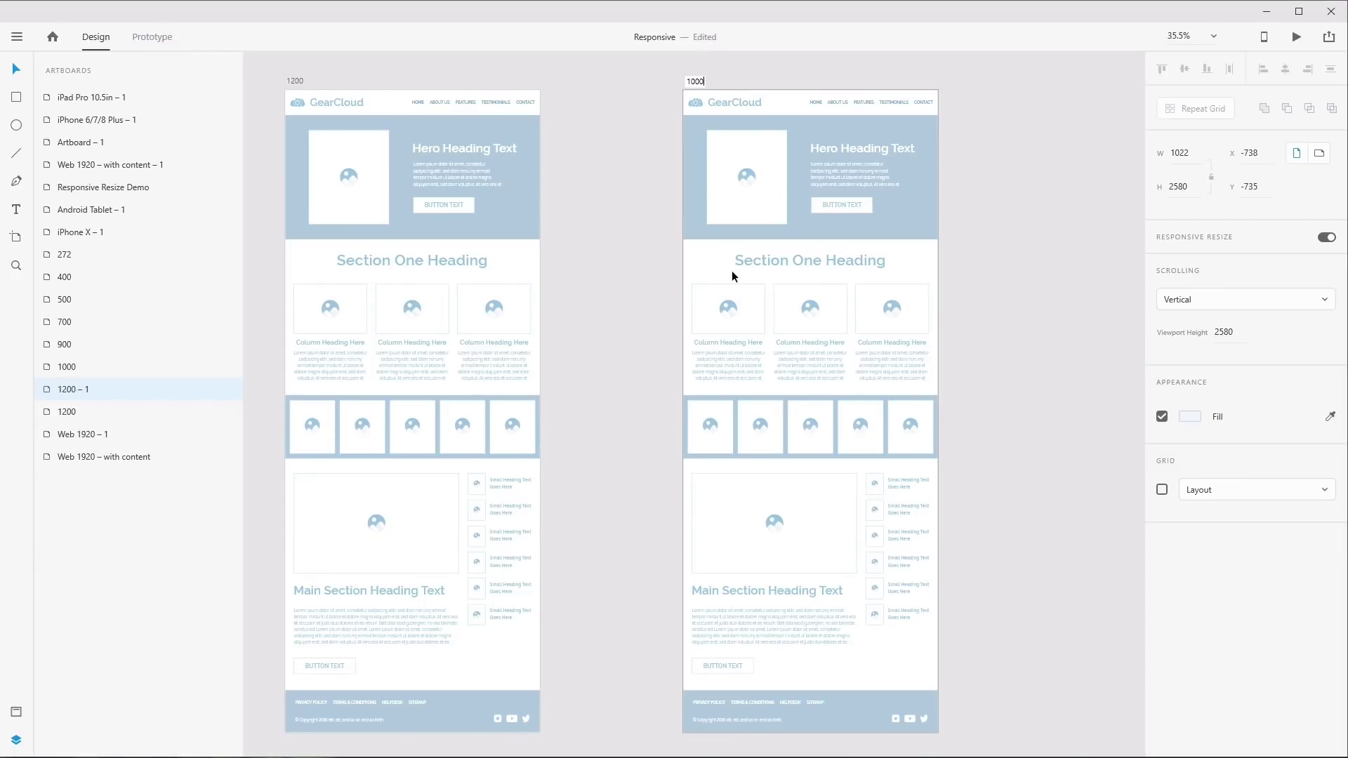
key(Return)
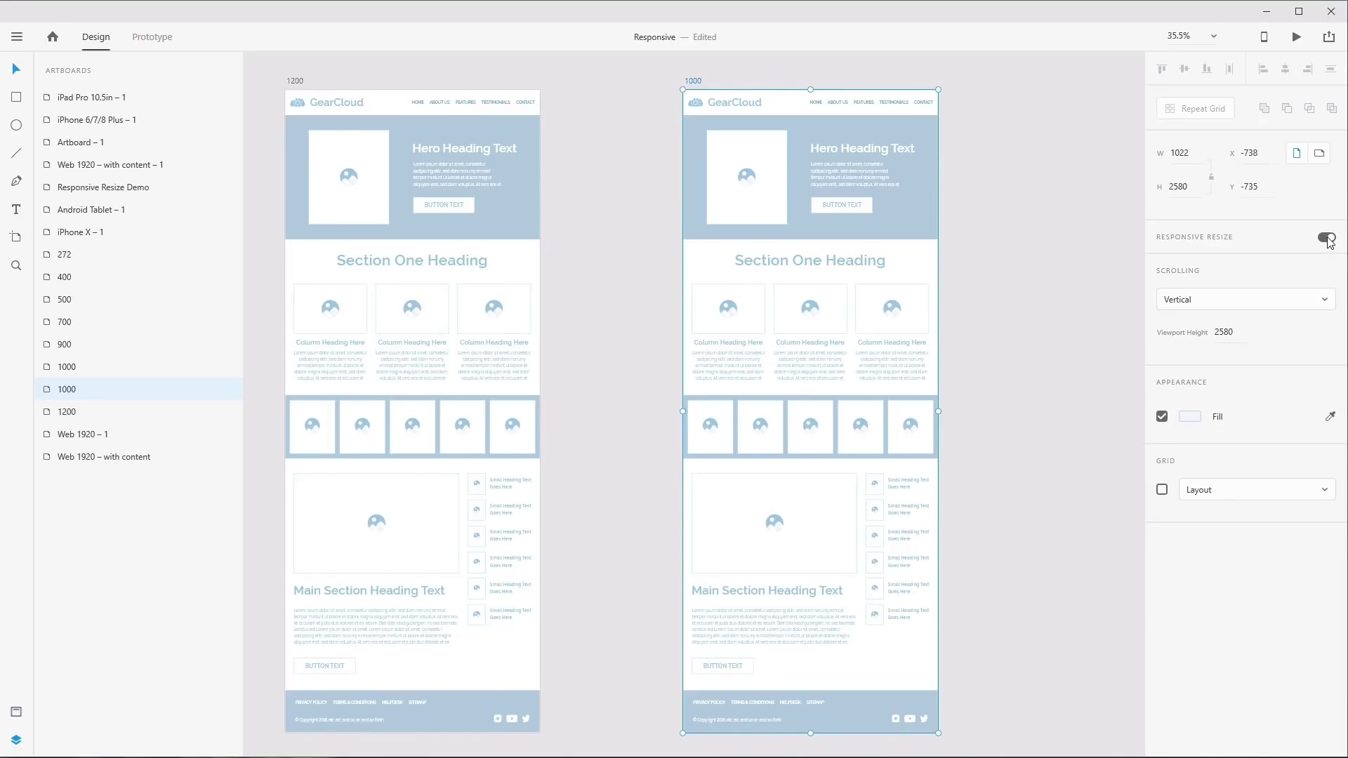
Try a width of 1031 px for the new 1000 artboard
click(1183, 152)
text(1031)
key(Return)
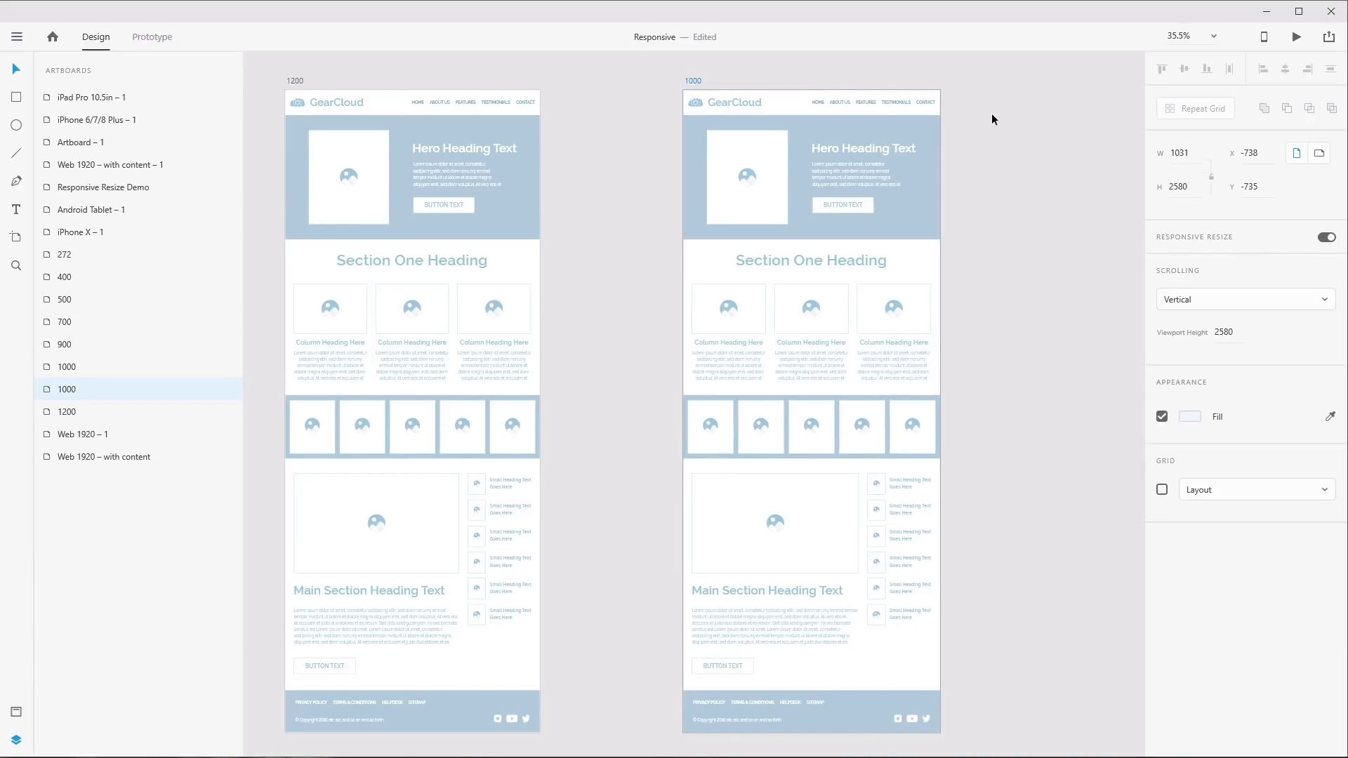
Set the new 1000 artboard's width to 1000 px
key(ctrl+a)
text(1000)
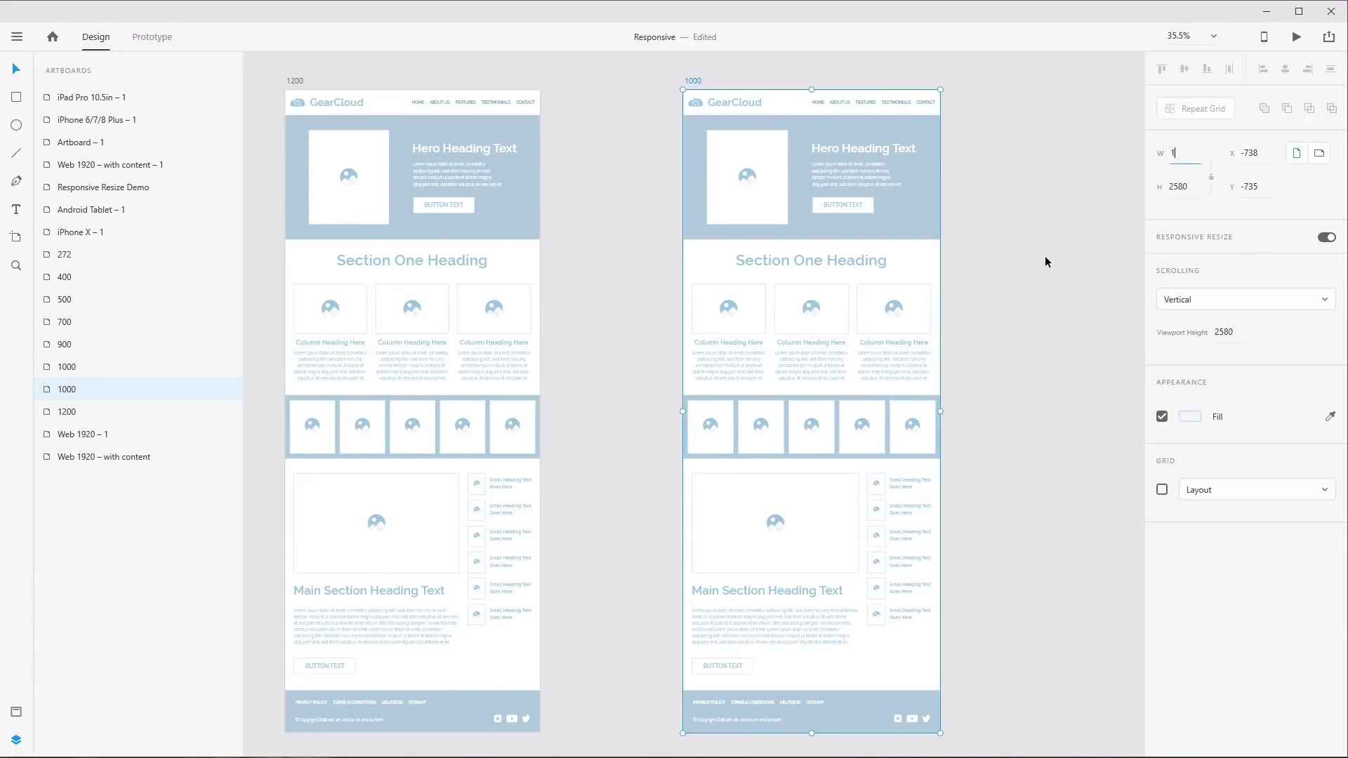
key(Return)
Set the original 1200 artboard's width back to 1200 px
click(295, 80)
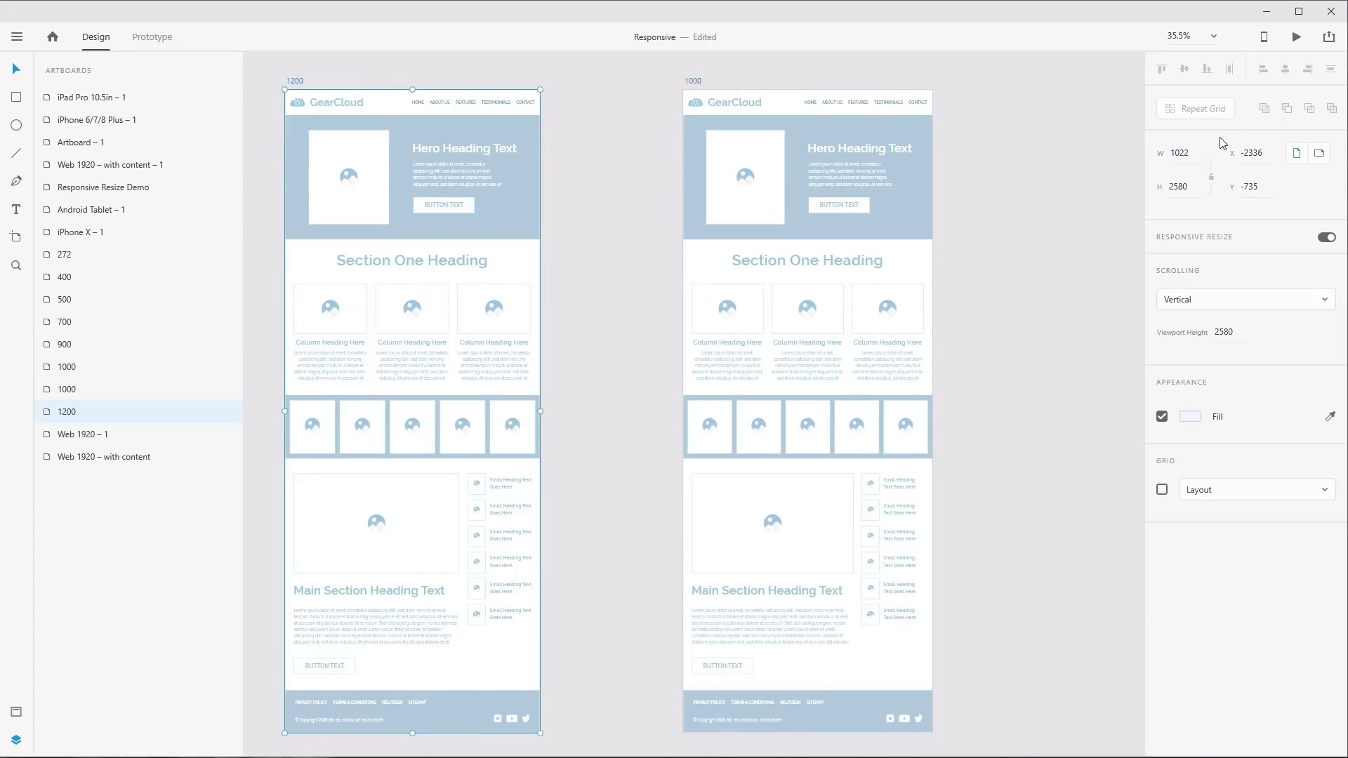
click(1183, 152)
text(1200)
key(Return)
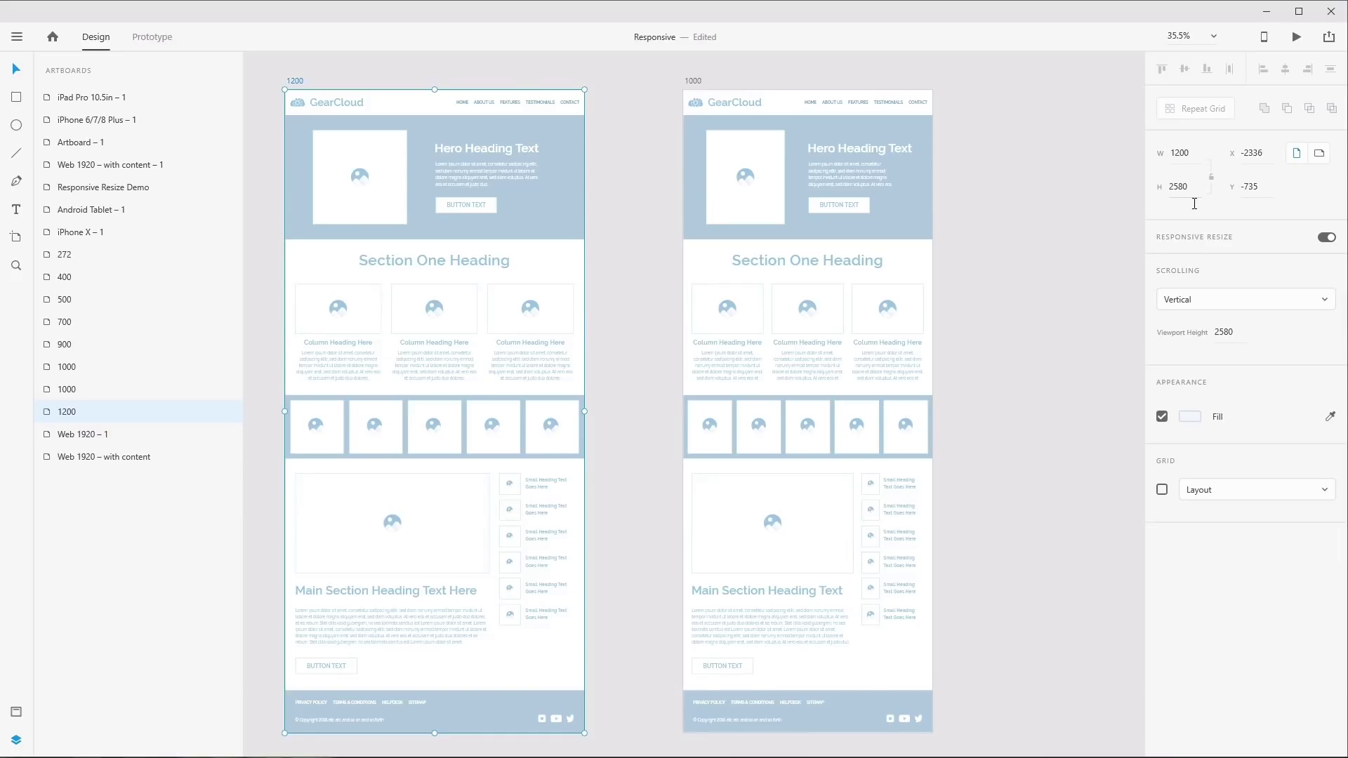
Examine the main section and its side column of small headings on the new 1000 artboard
click(693, 80)
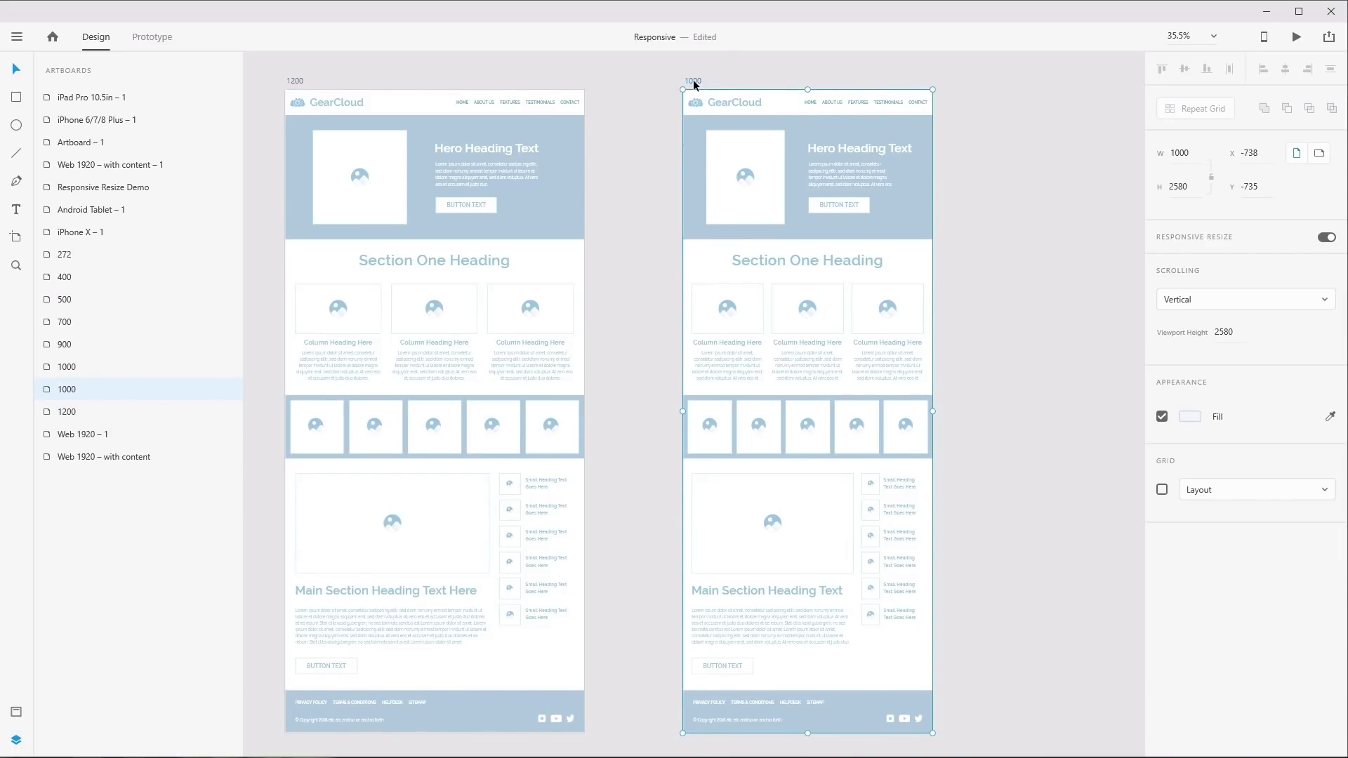
scroll(967, 647, up, 5)
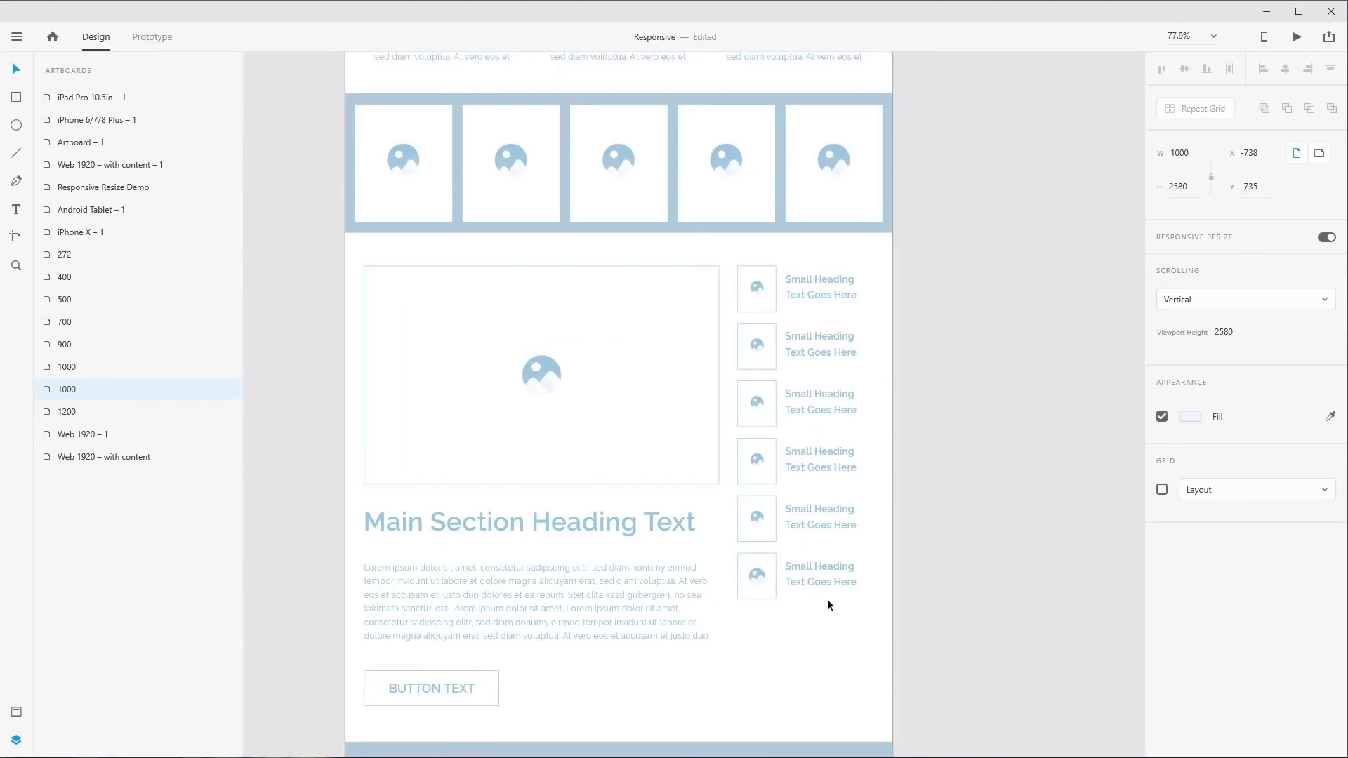
drag(749, 580, 806, 491)
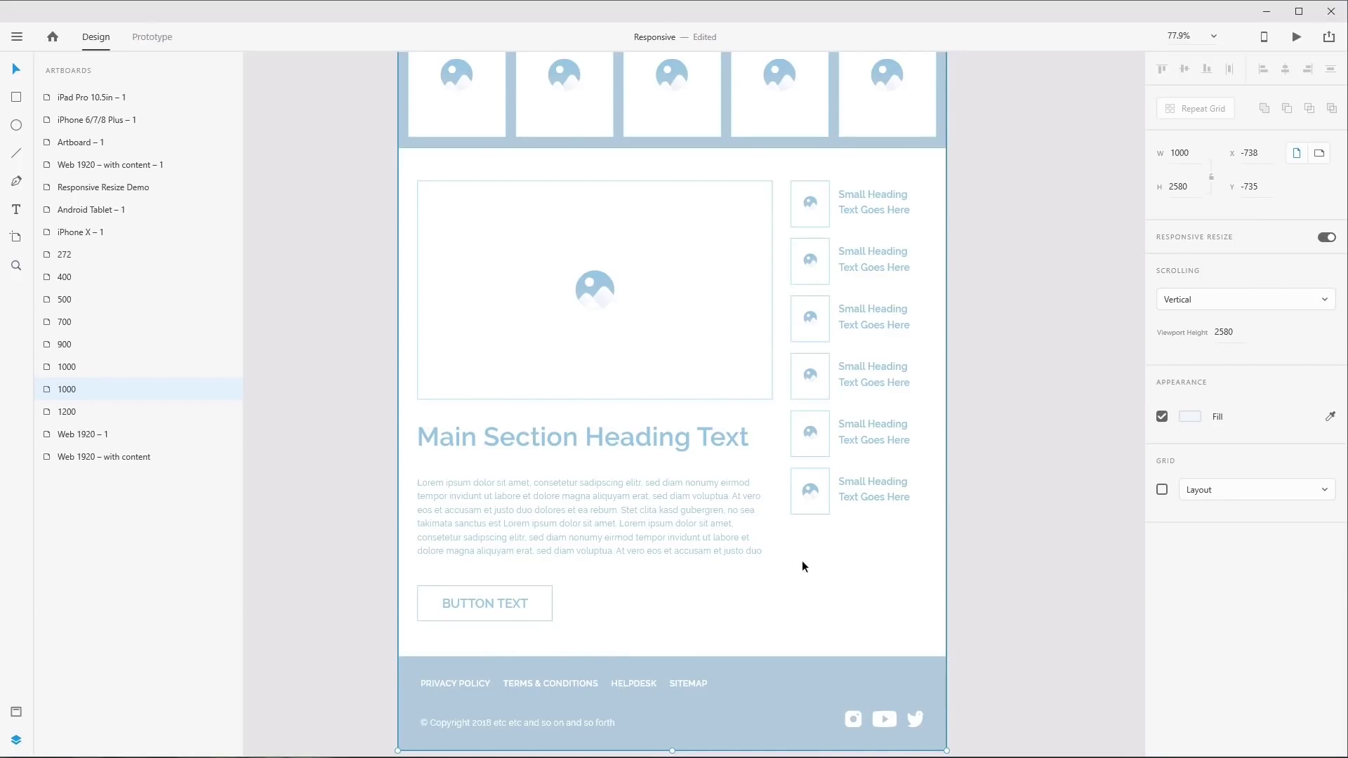
Check the size of the side column's background div in the main section
ctrl+click(849, 449)
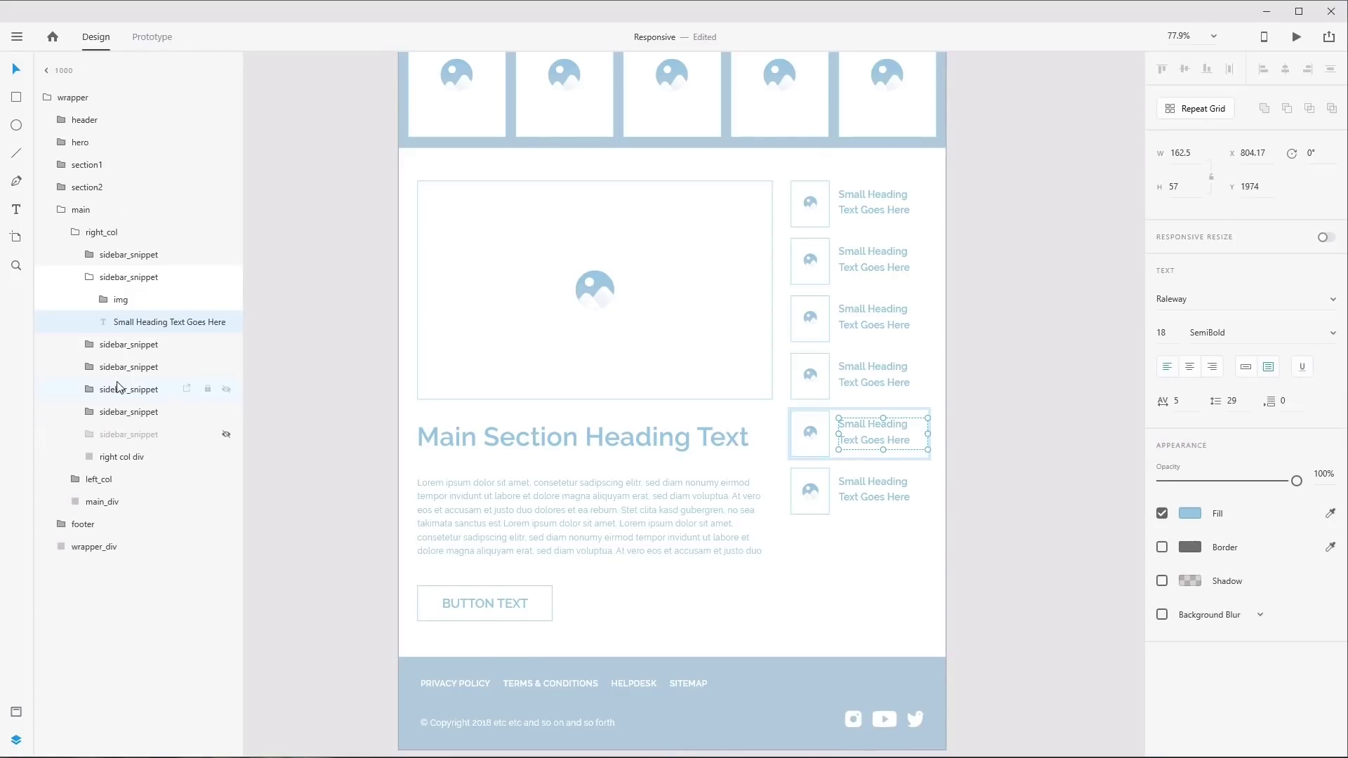
click(127, 456)
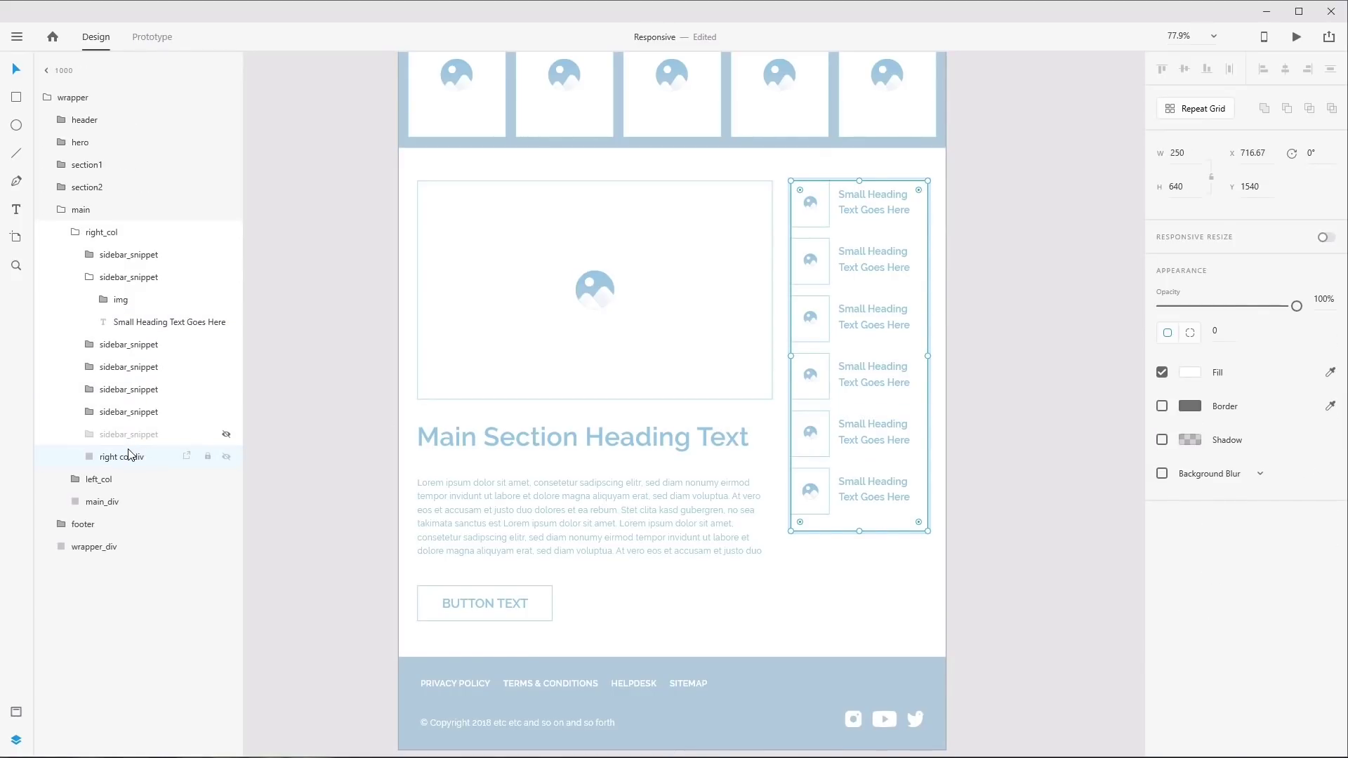
click(316, 484)
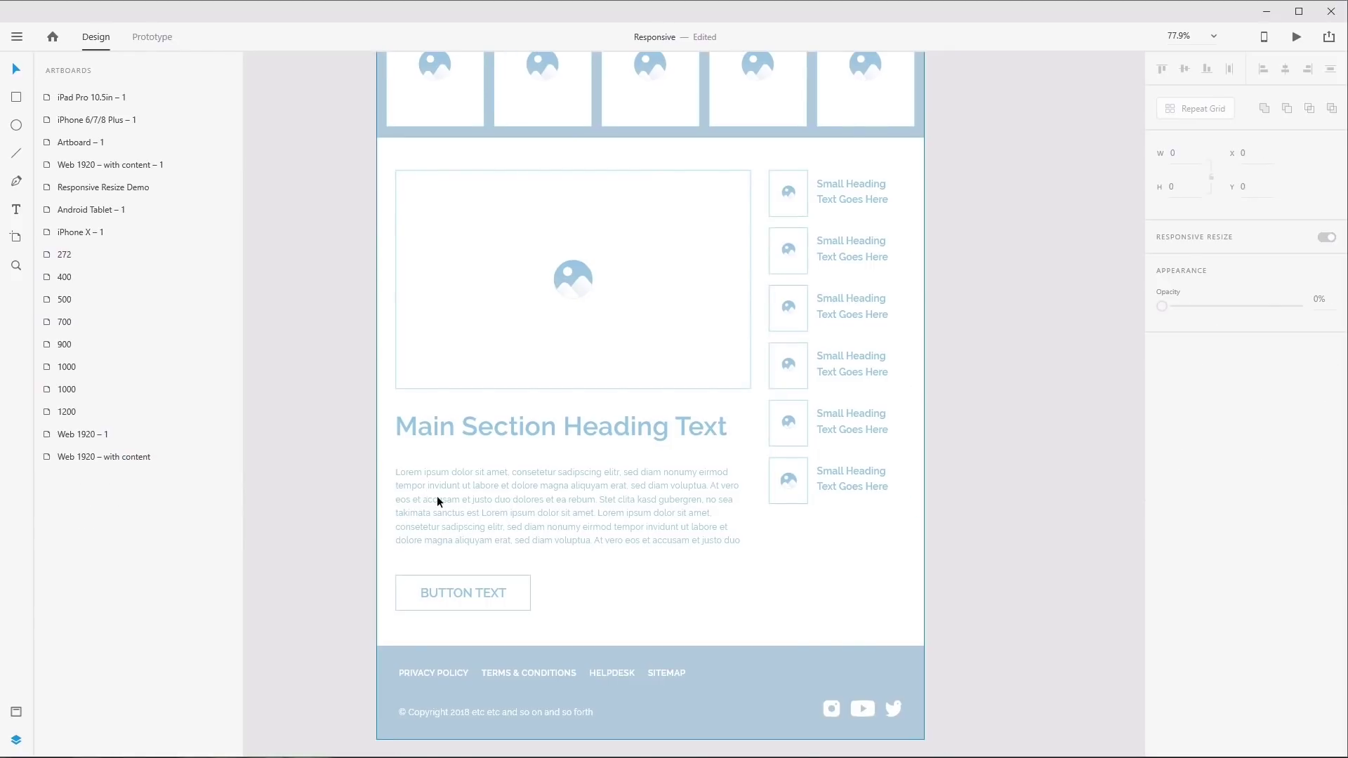
Set the width of the main section's left_col group to 600 px
click(502, 478)
ctrl+click(491, 511)
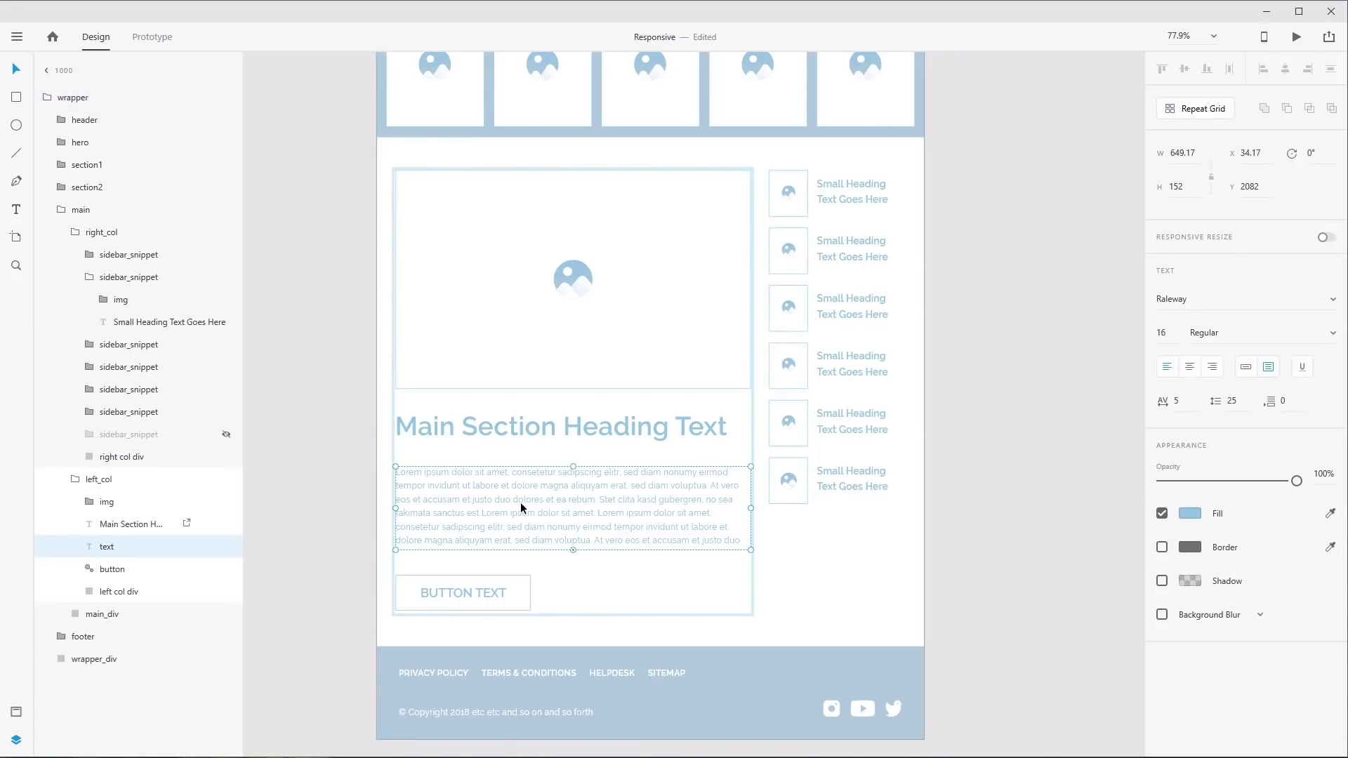
click(97, 484)
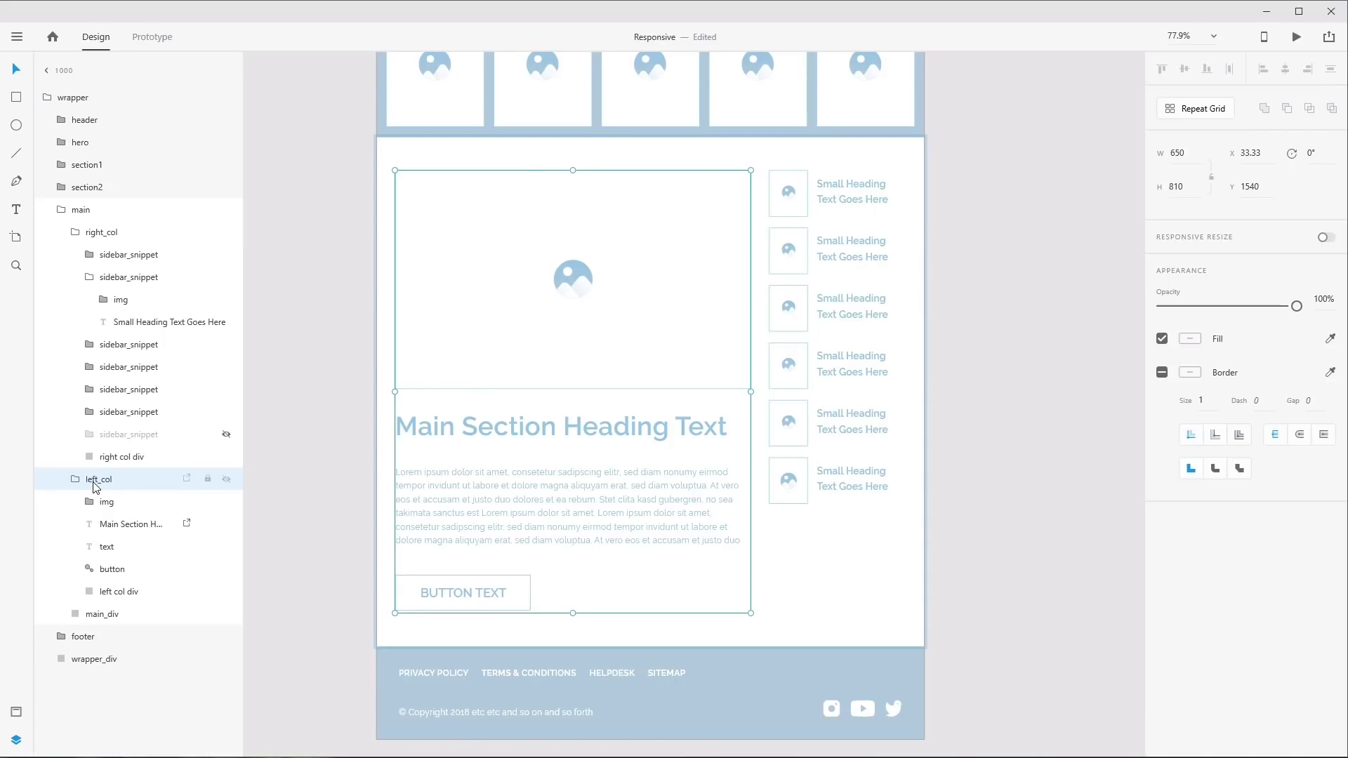
click(1194, 152)
text(600)
key(Return)
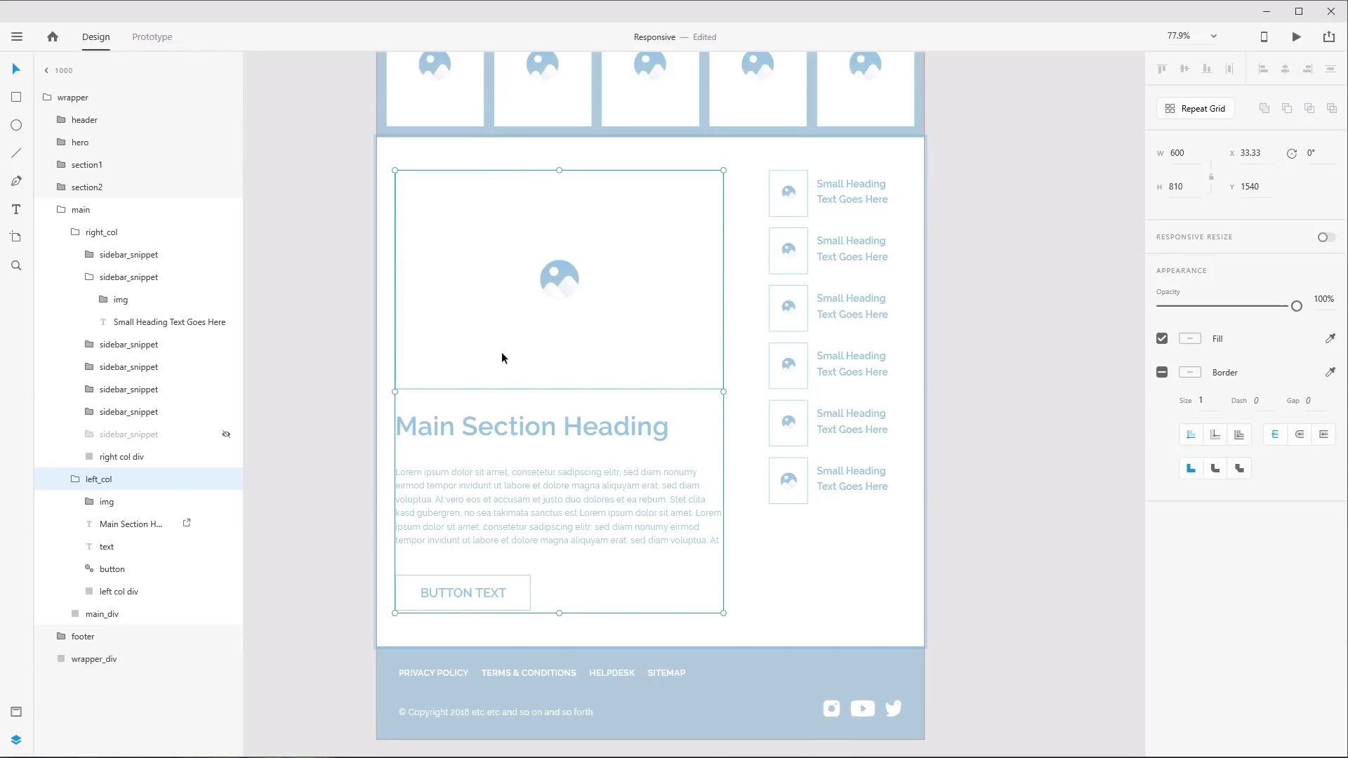
Set the width of the main section's right_col group to 300 px
click(111, 230)
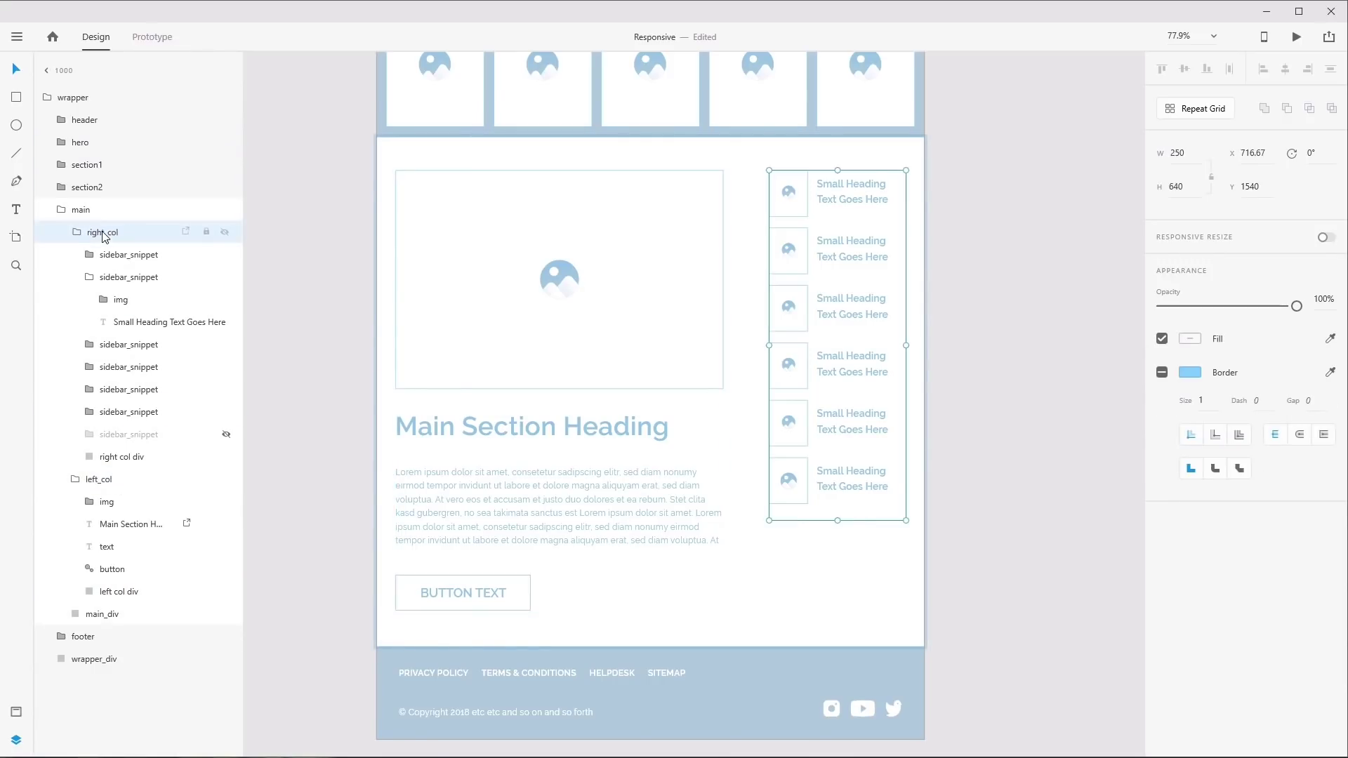
click(75, 232)
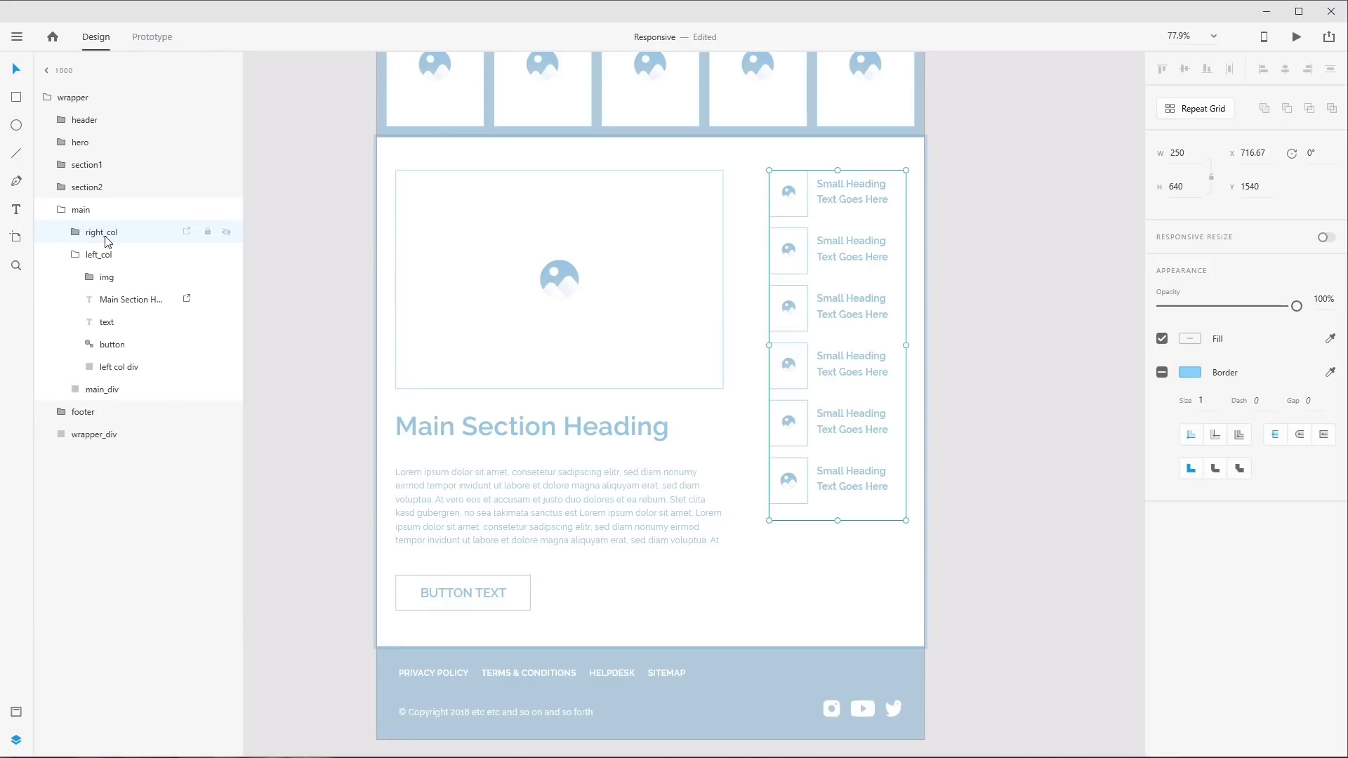
click(1175, 154)
key(Up)
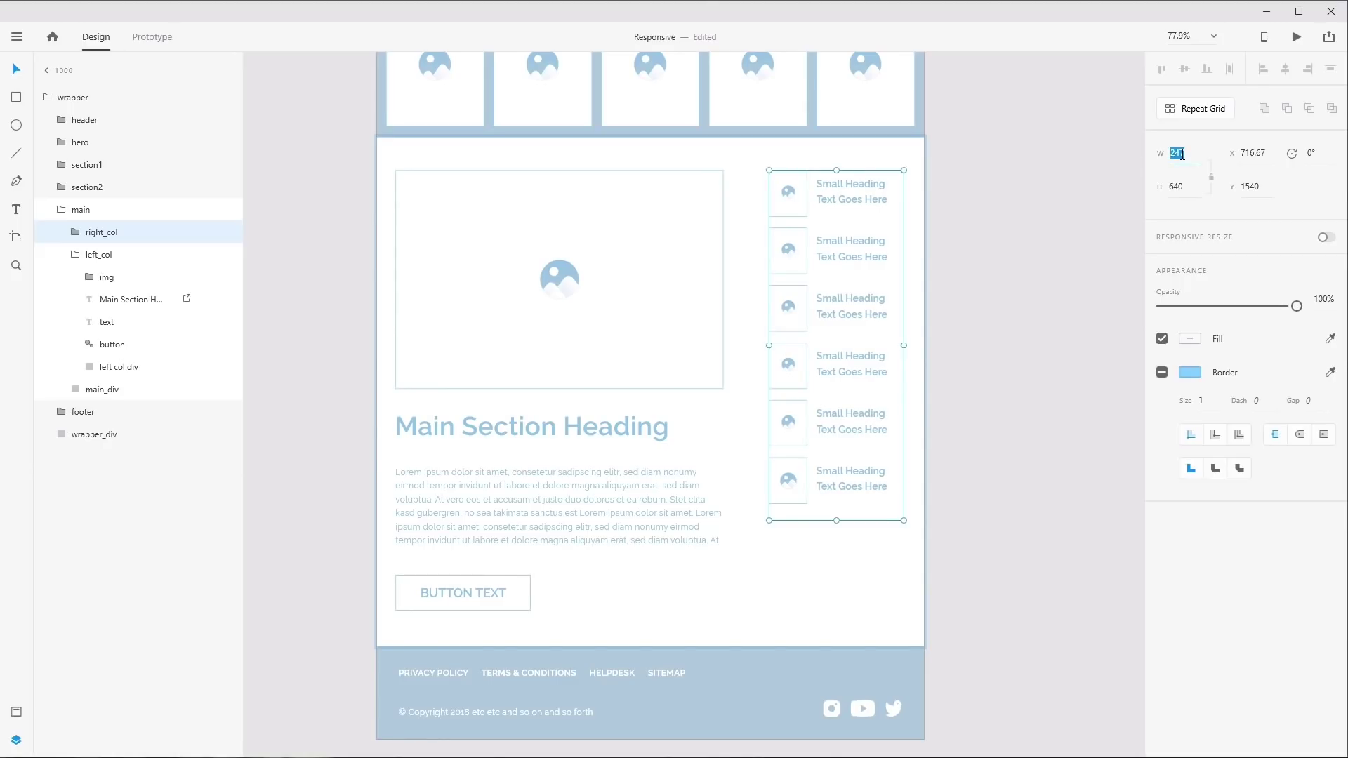
text(30)
key(Return)
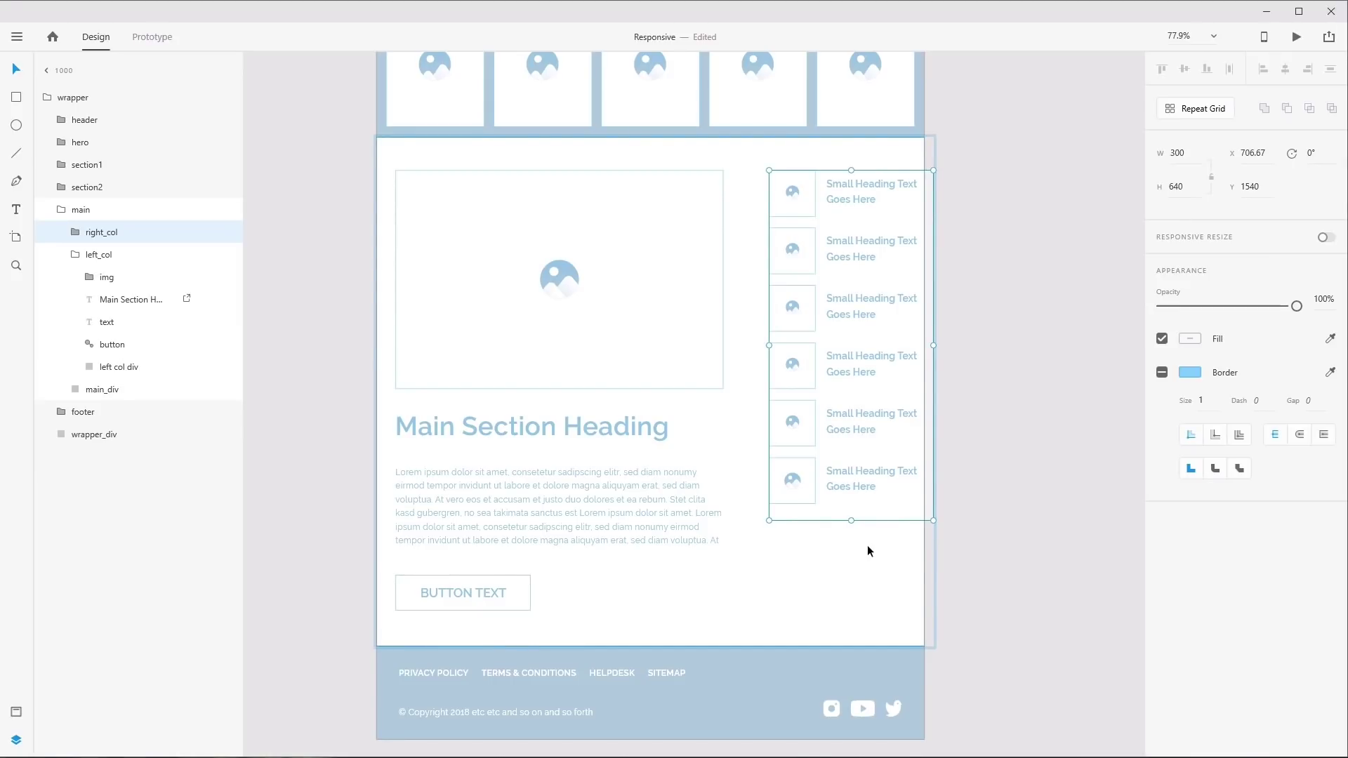
Nudge the right_col group toward the left column until its X position is 666.67
key(shift+Left)
key(shift+Left)
key(shift+Left)
key(shift+Left)
key(shift+Left)
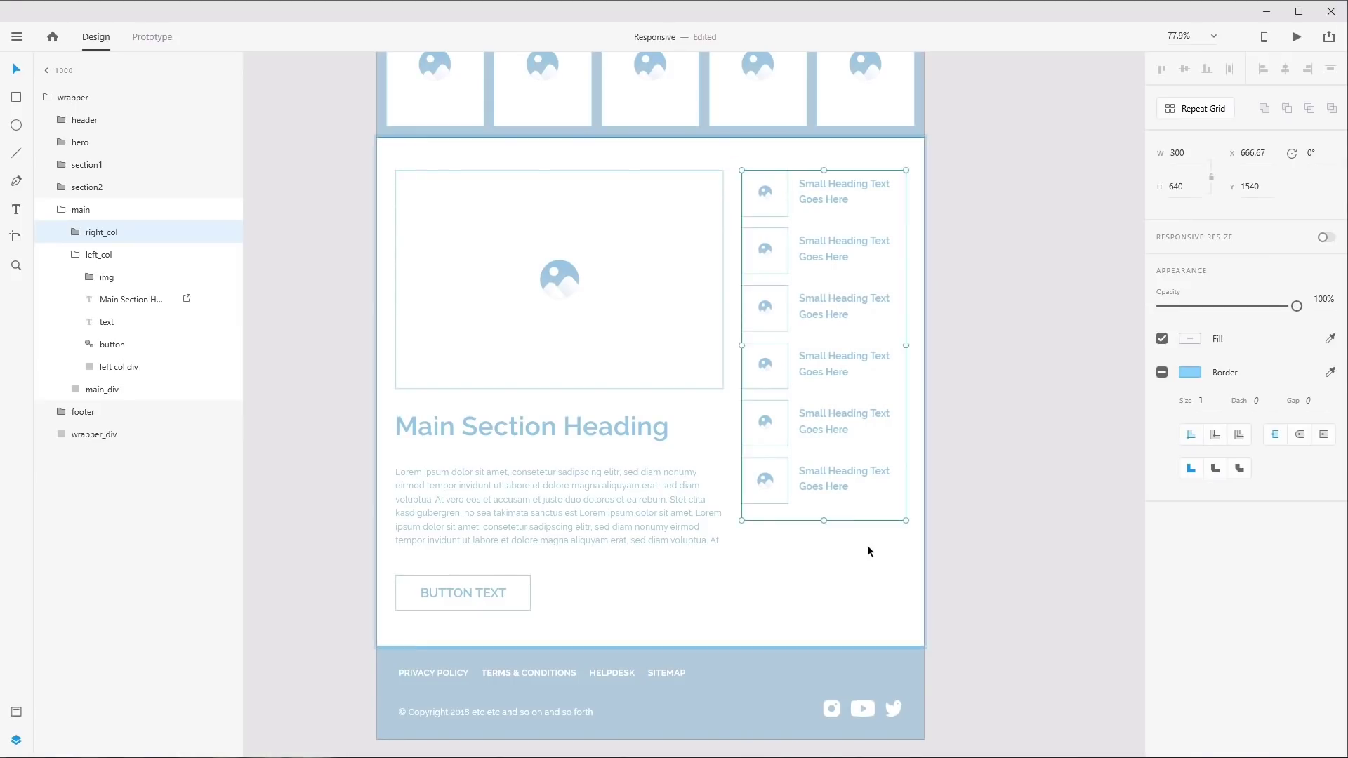
click(1024, 406)
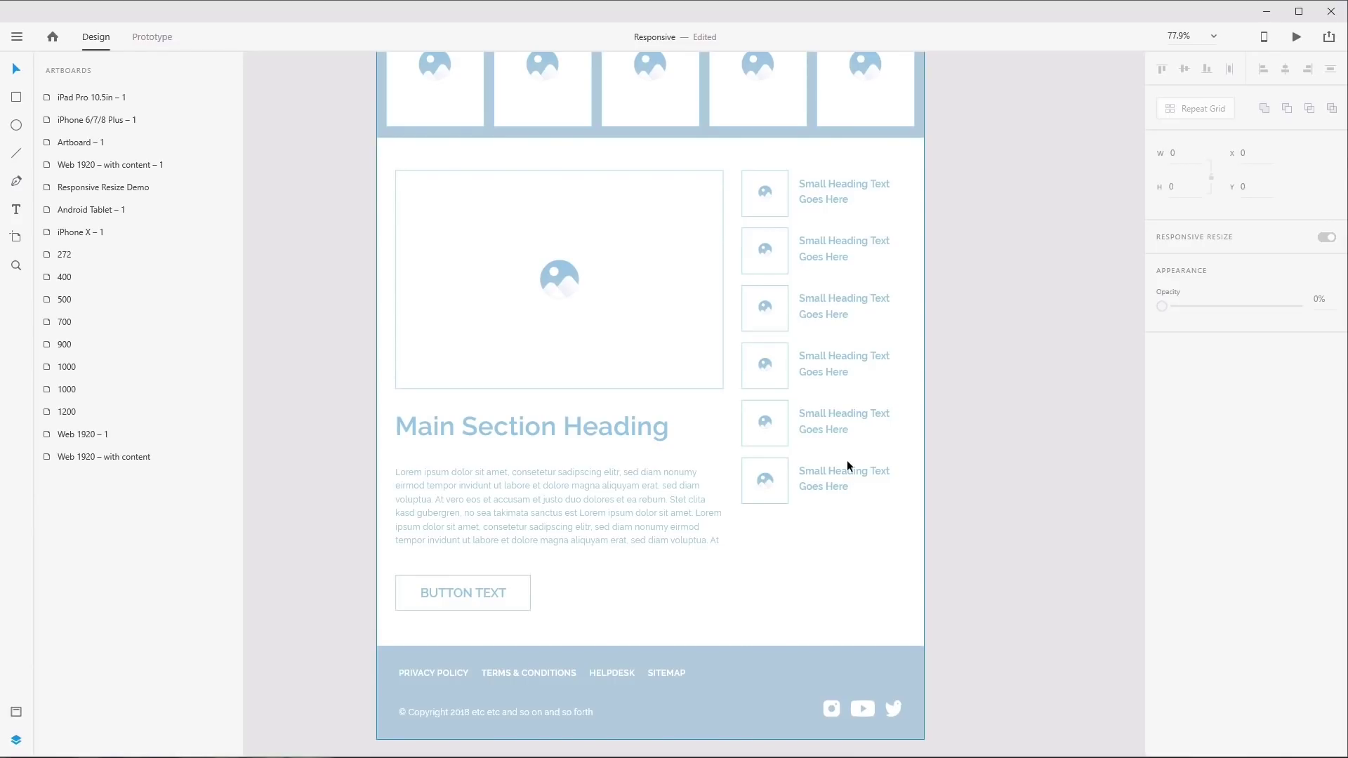
Try shortening the hero_img group in the hero section from its lower edge
scroll(827, 244, up, 10)
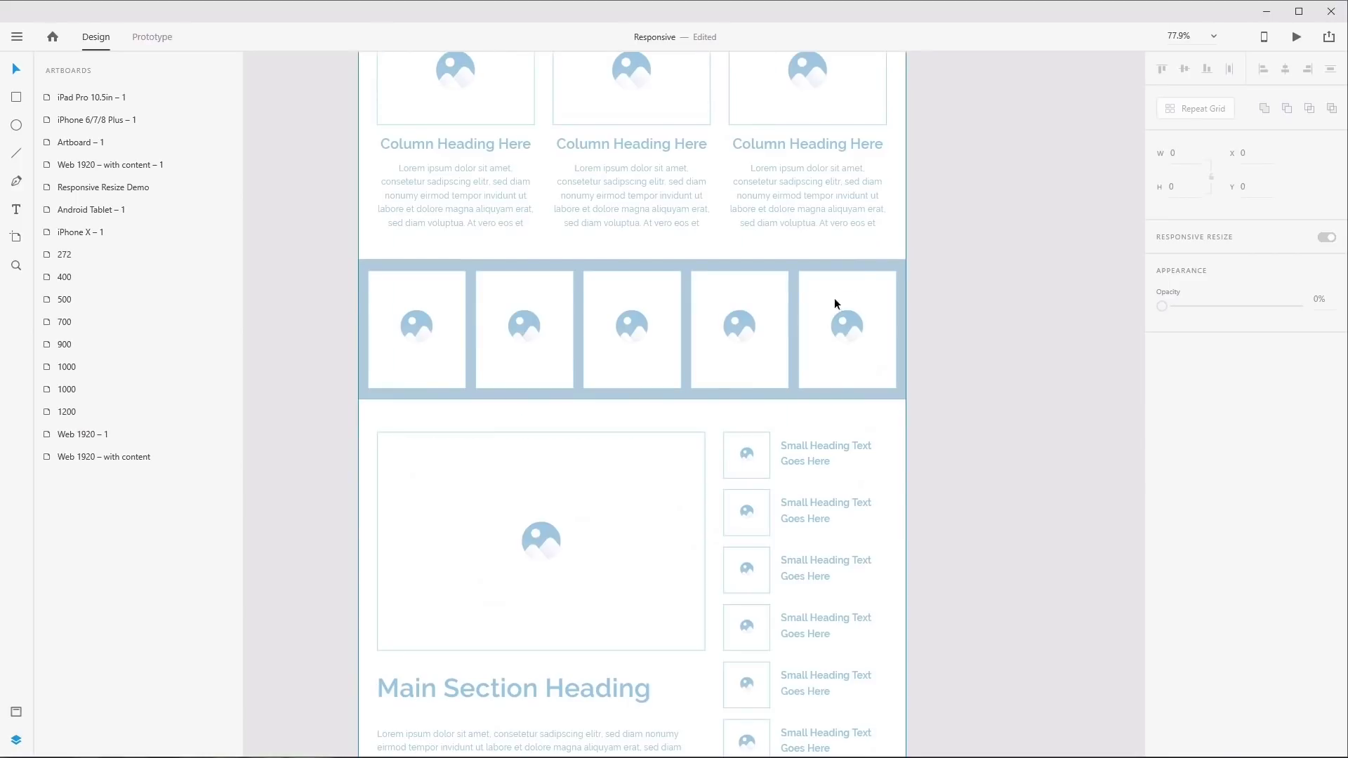
scroll(849, 275, up, 8)
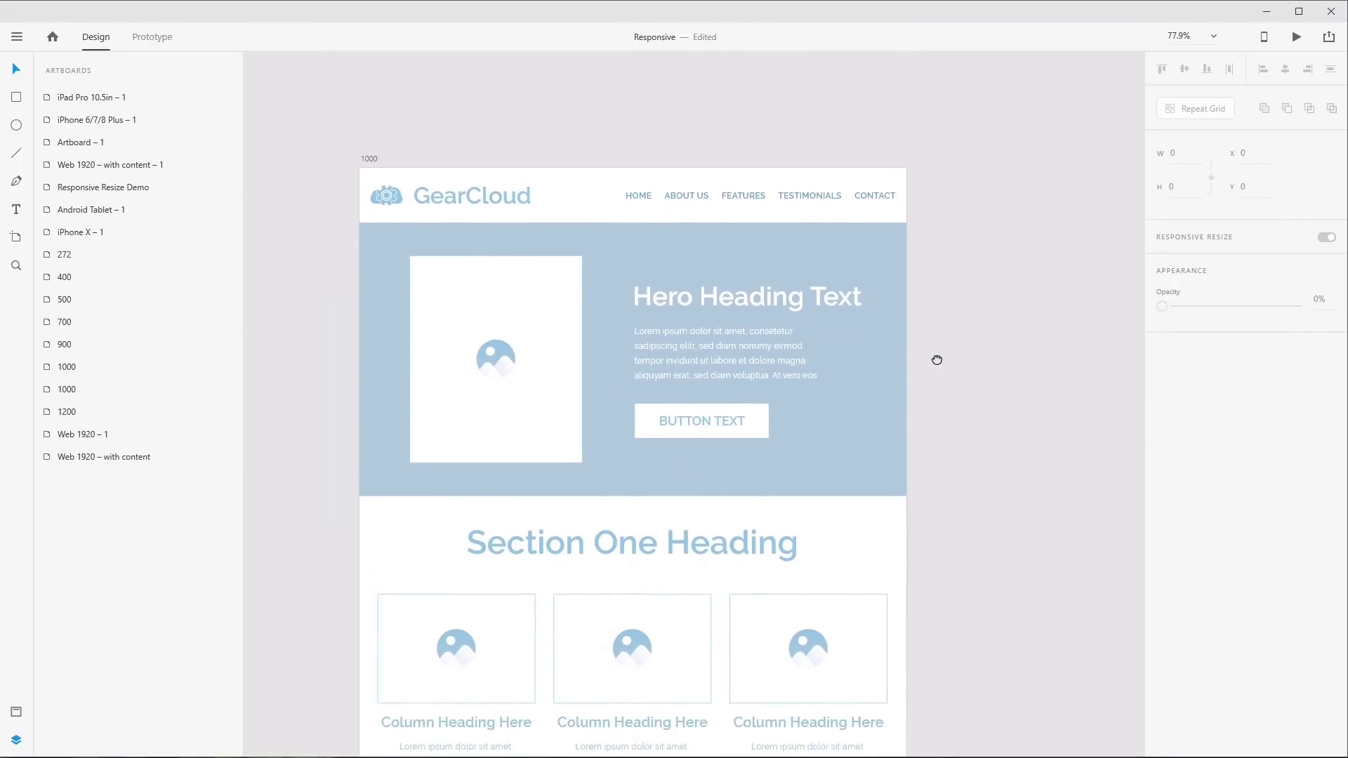
click(743, 316)
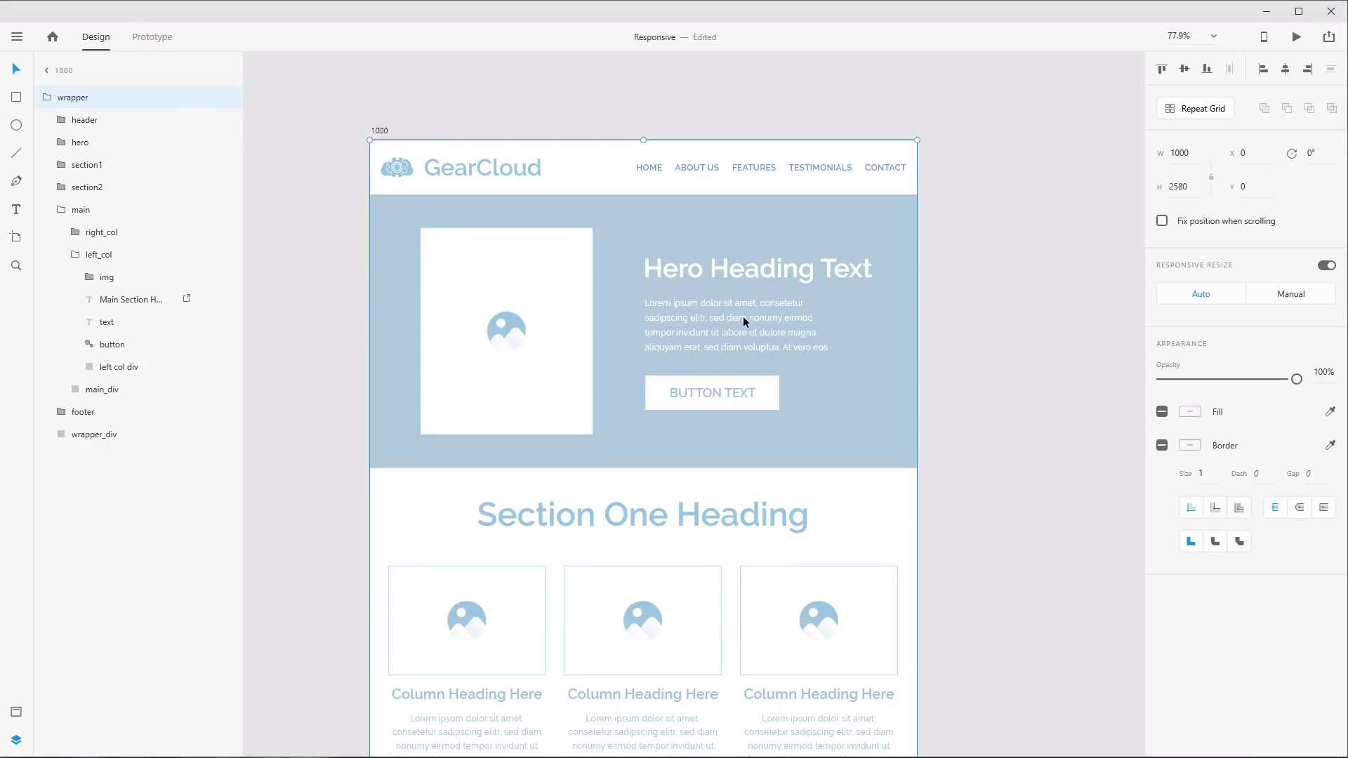
ctrl+click(502, 257)
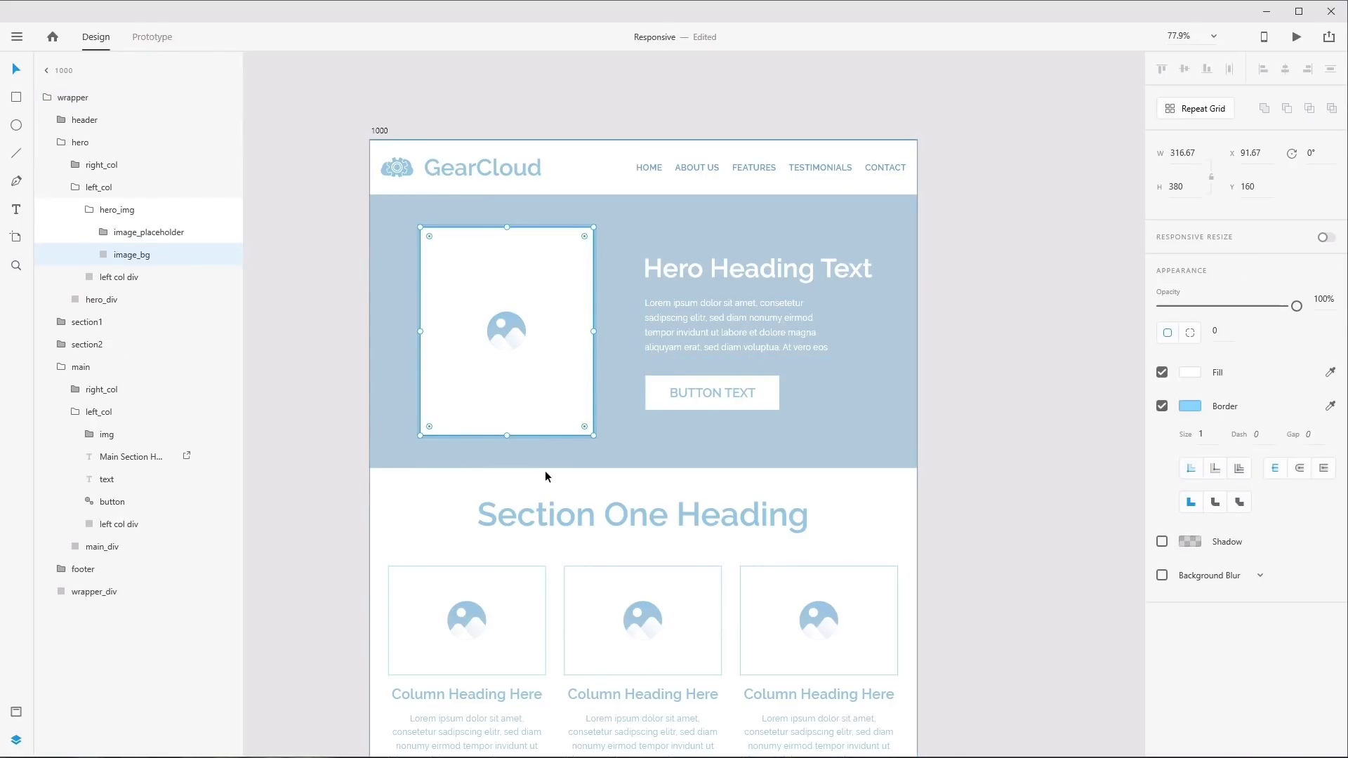
click(114, 210)
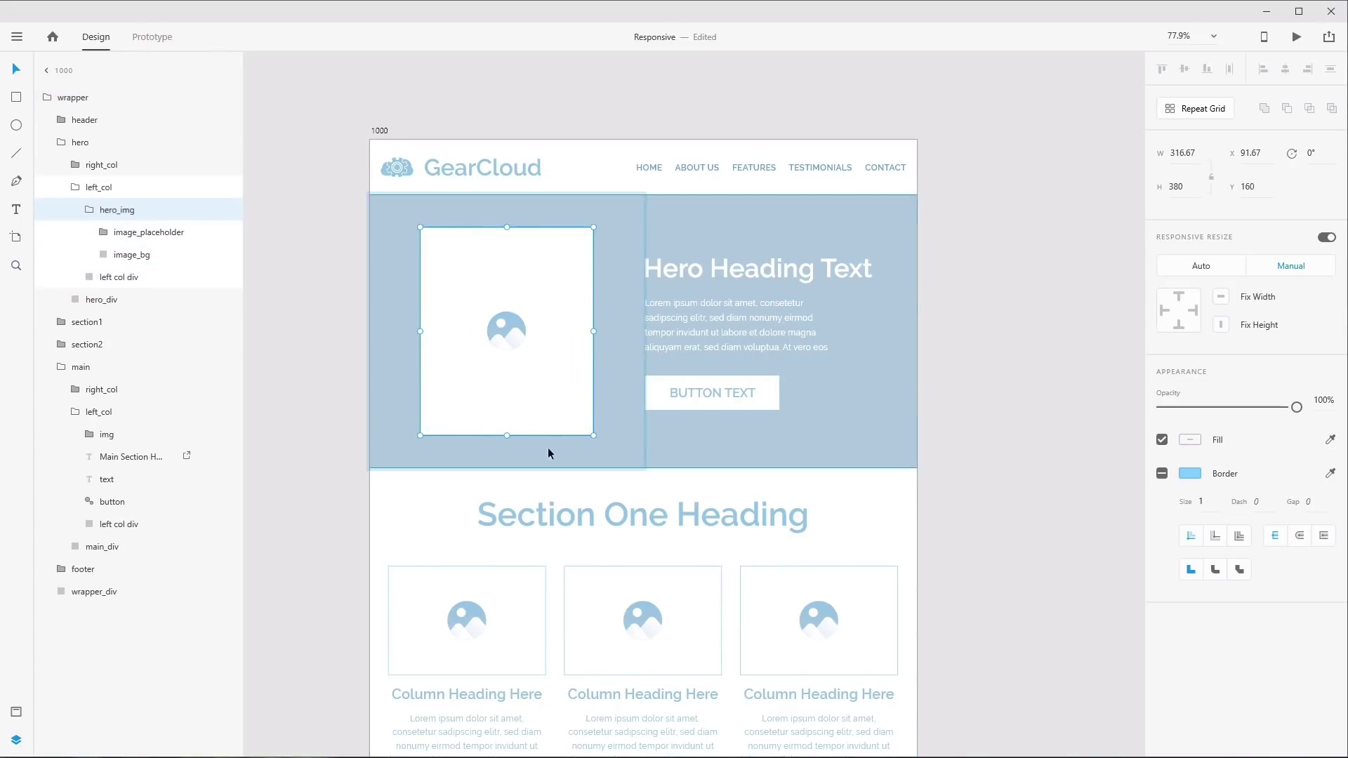
drag(506, 435, 507, 378)
key(ctrl+z)
Extend the text box under Section One's first column heading downward to a height of about 167 px
scroll(563, 558, down, 5)
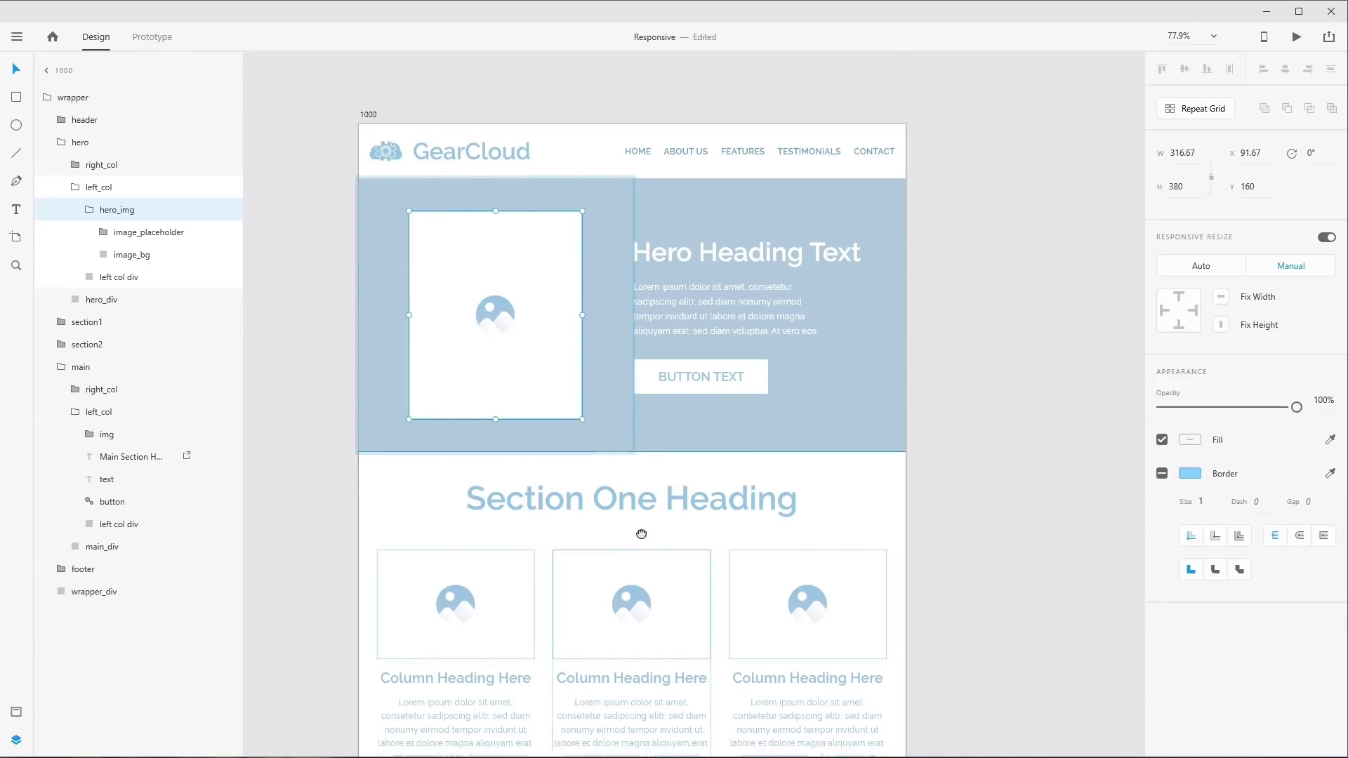
click(399, 537)
double_click(410, 529)
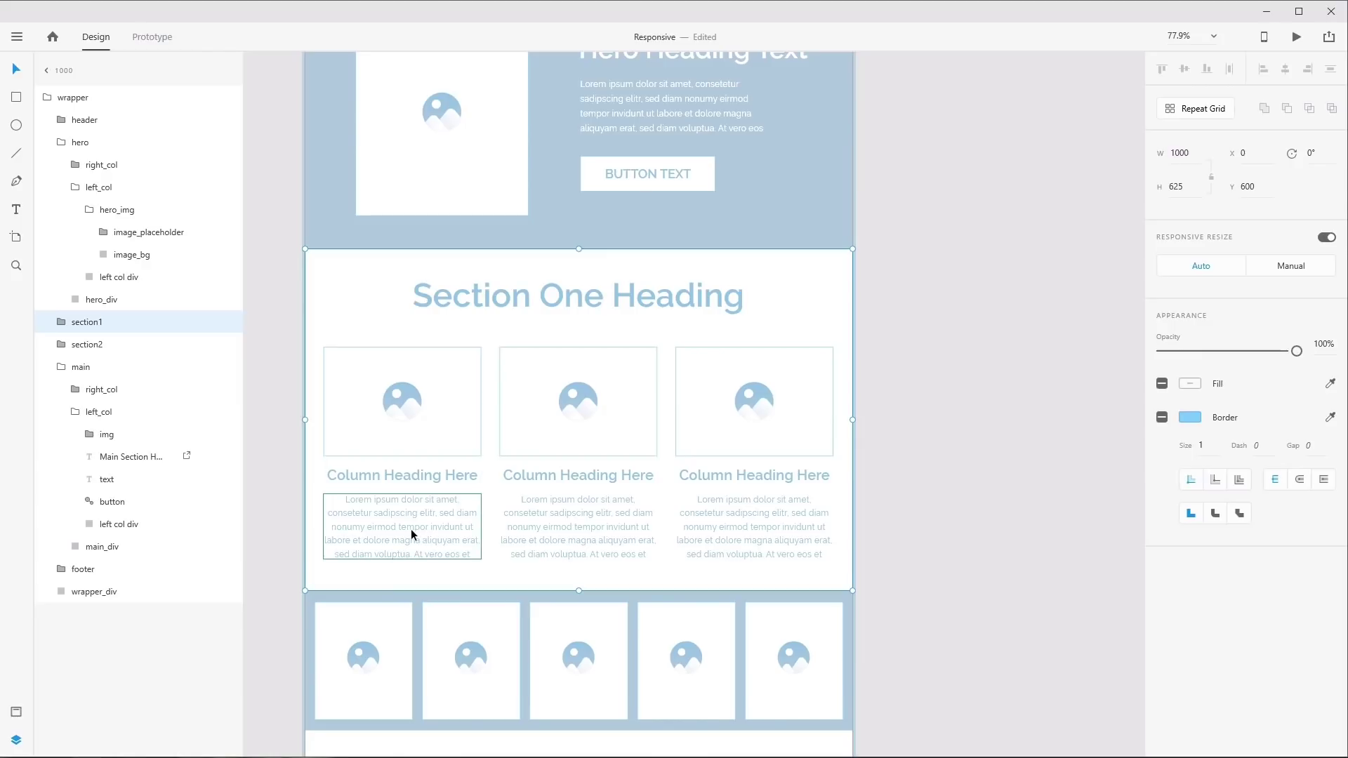
drag(402, 558, 402, 586)
scroll(442, 686, down, 5)
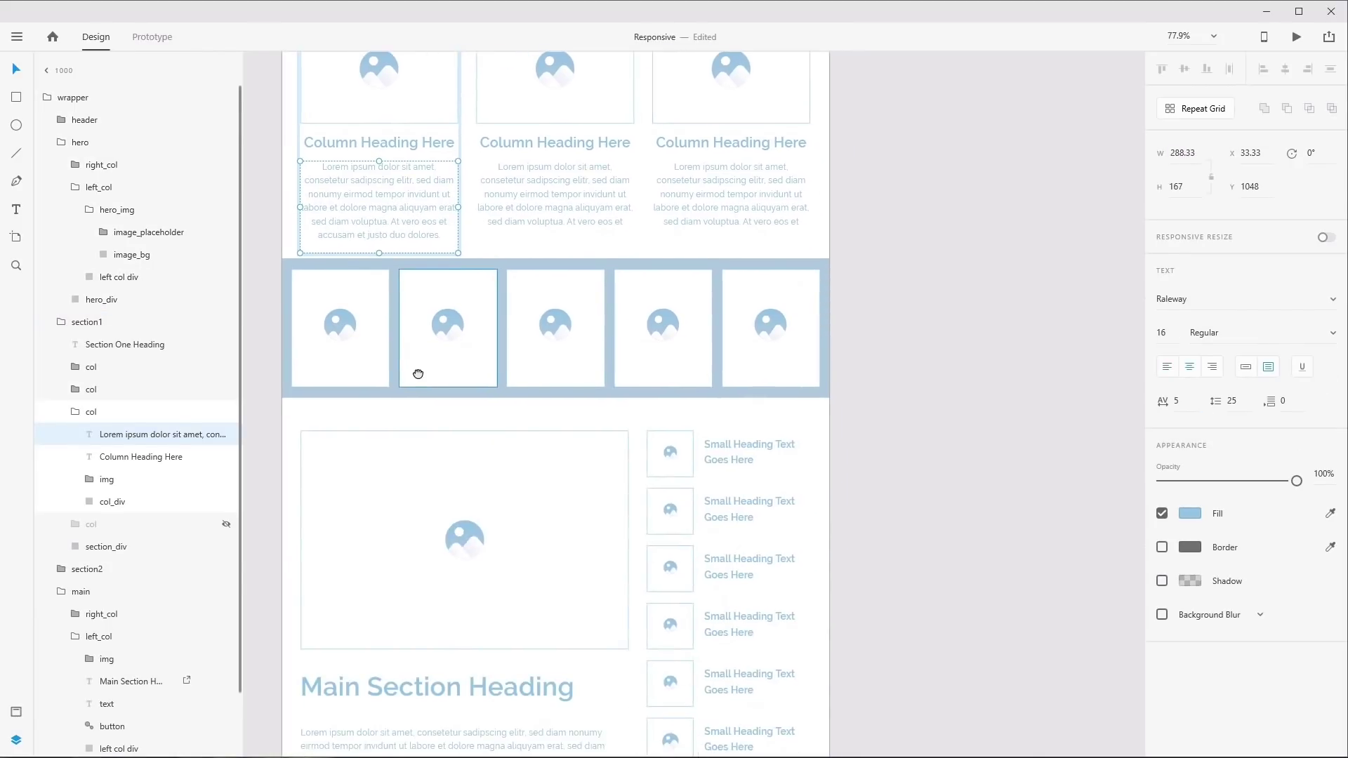
Try extending the main section's paragraph text box downward to a height of about 218 px
scroll(457, 496, down, 3)
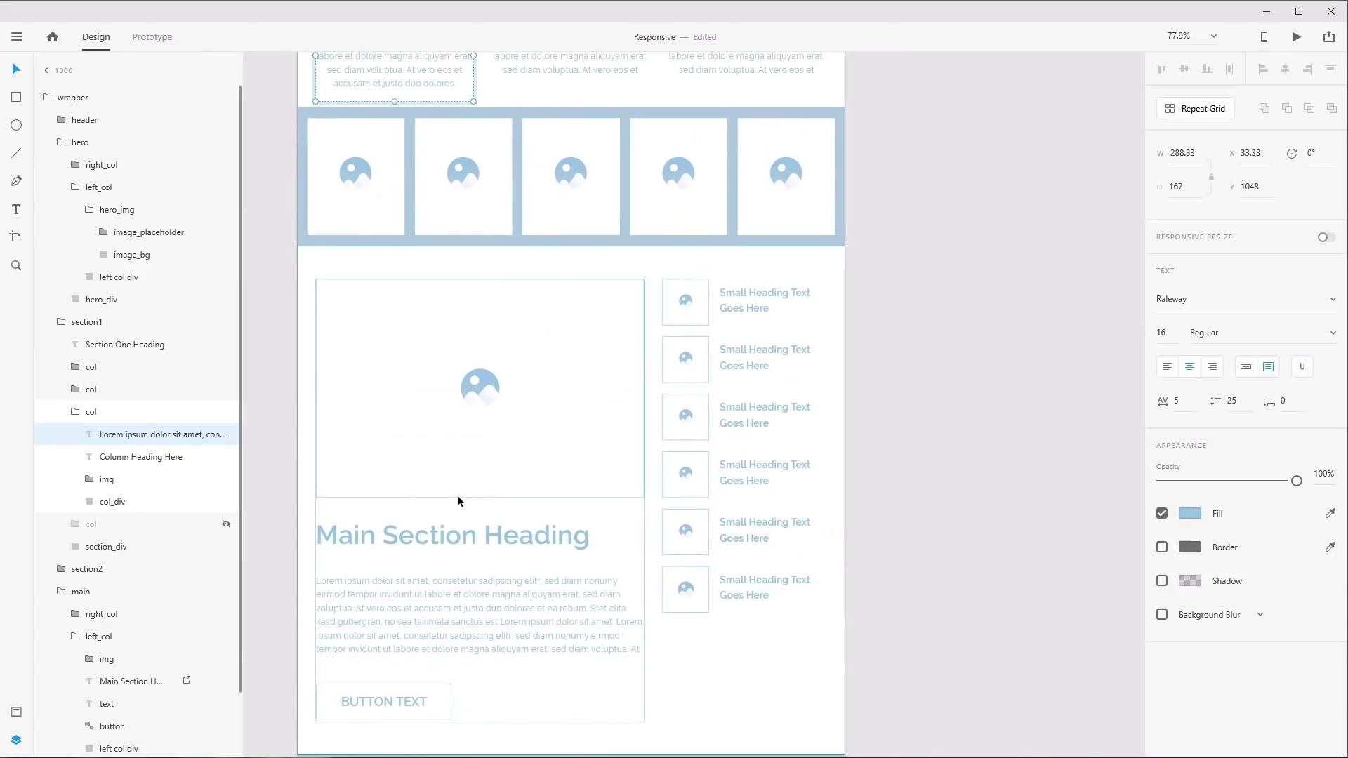
scroll(457, 495, down, 3)
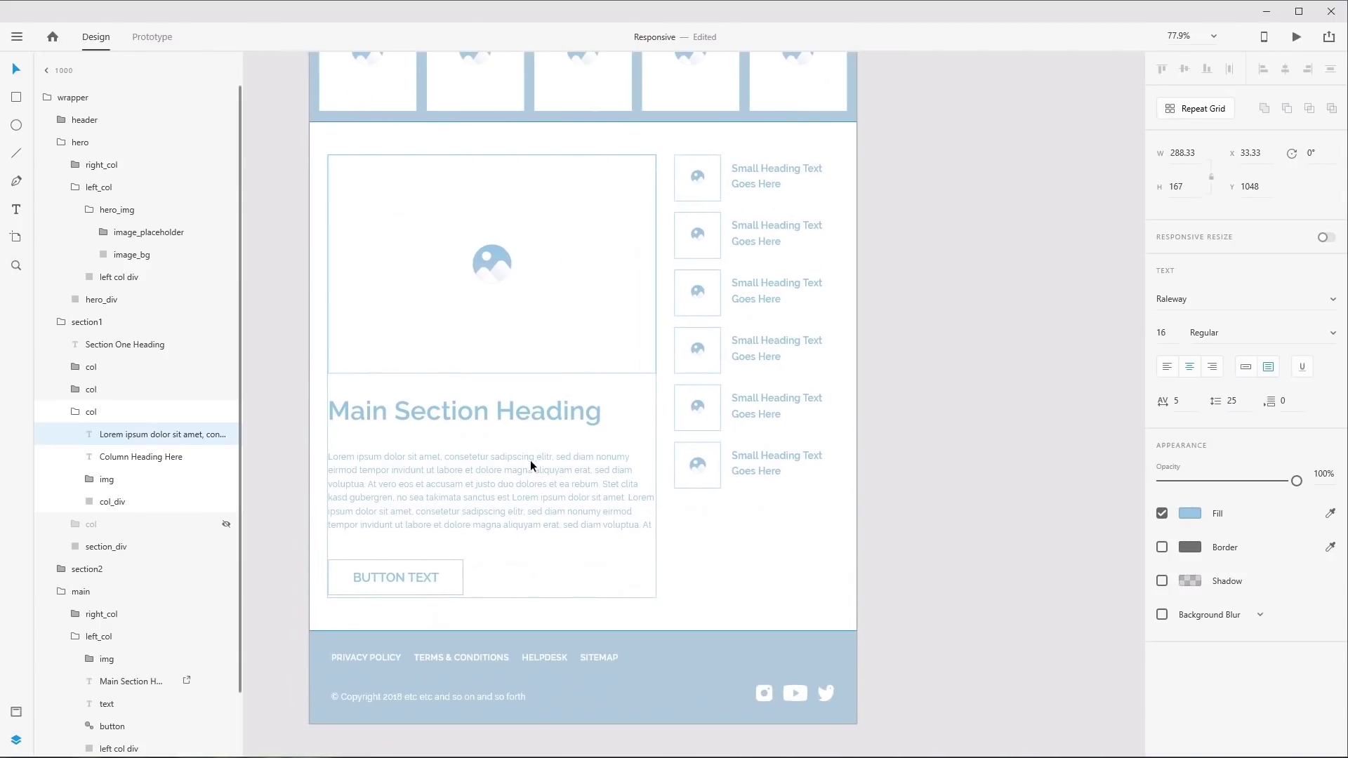
click(470, 515)
double_click(414, 502)
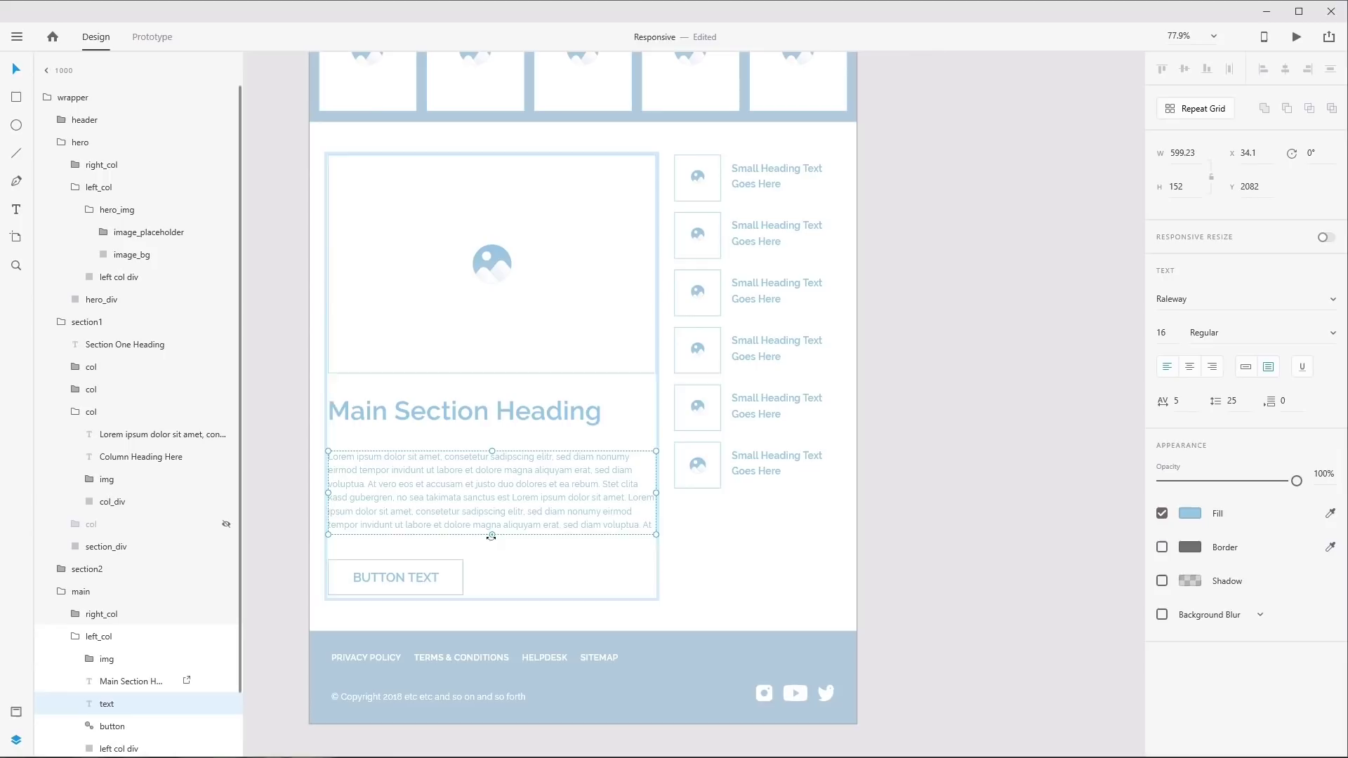
drag(491, 536, 512, 570)
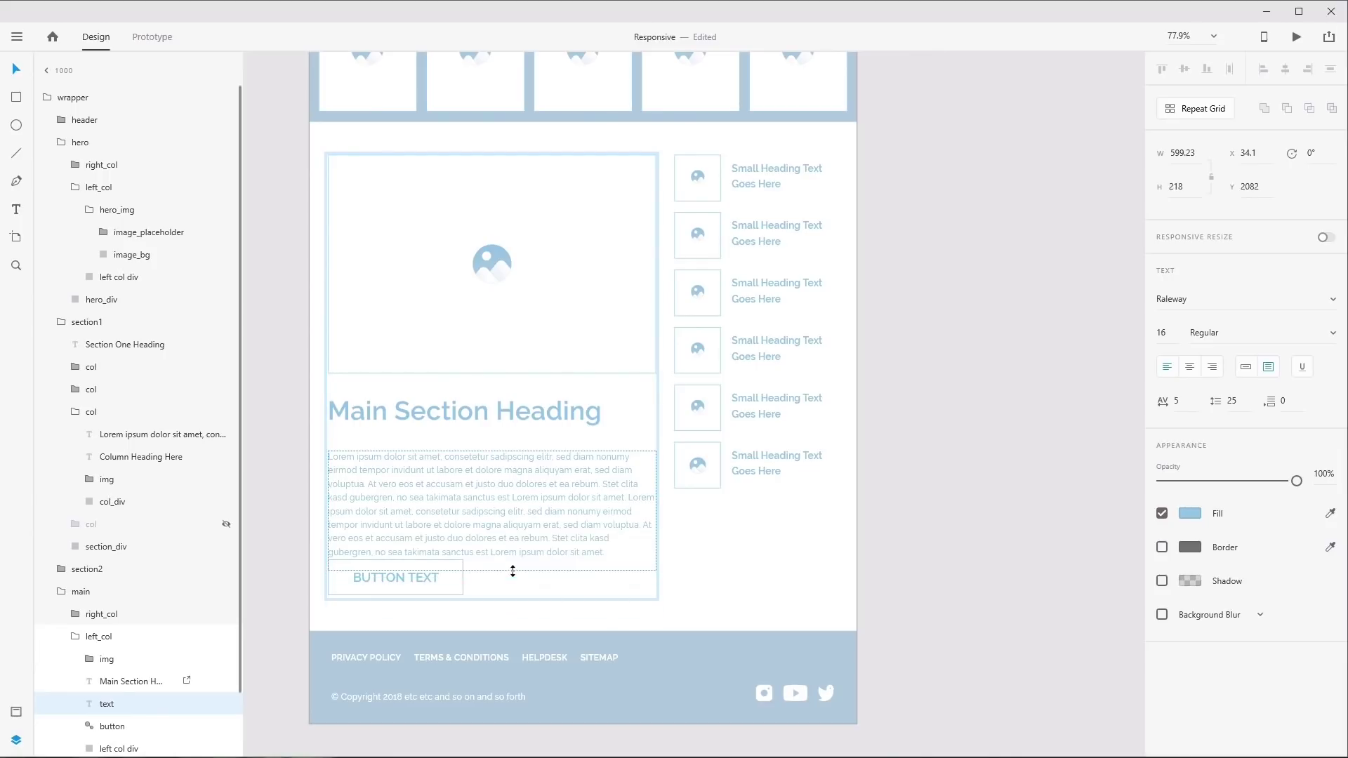
key(ctrl+z)
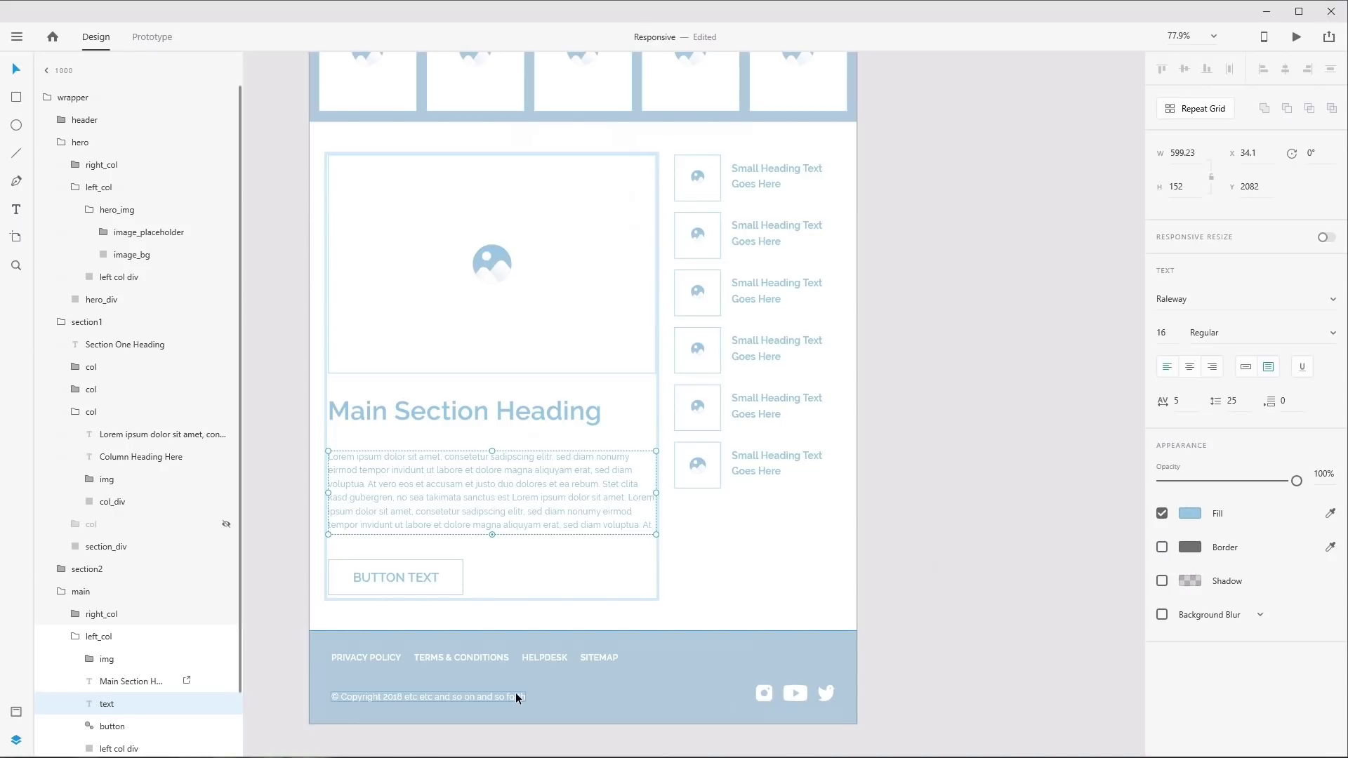
key(Escape)
Try narrower widths of about 846, 889 and 886 px on the finished 1000 artboard
key(ctrl+0)
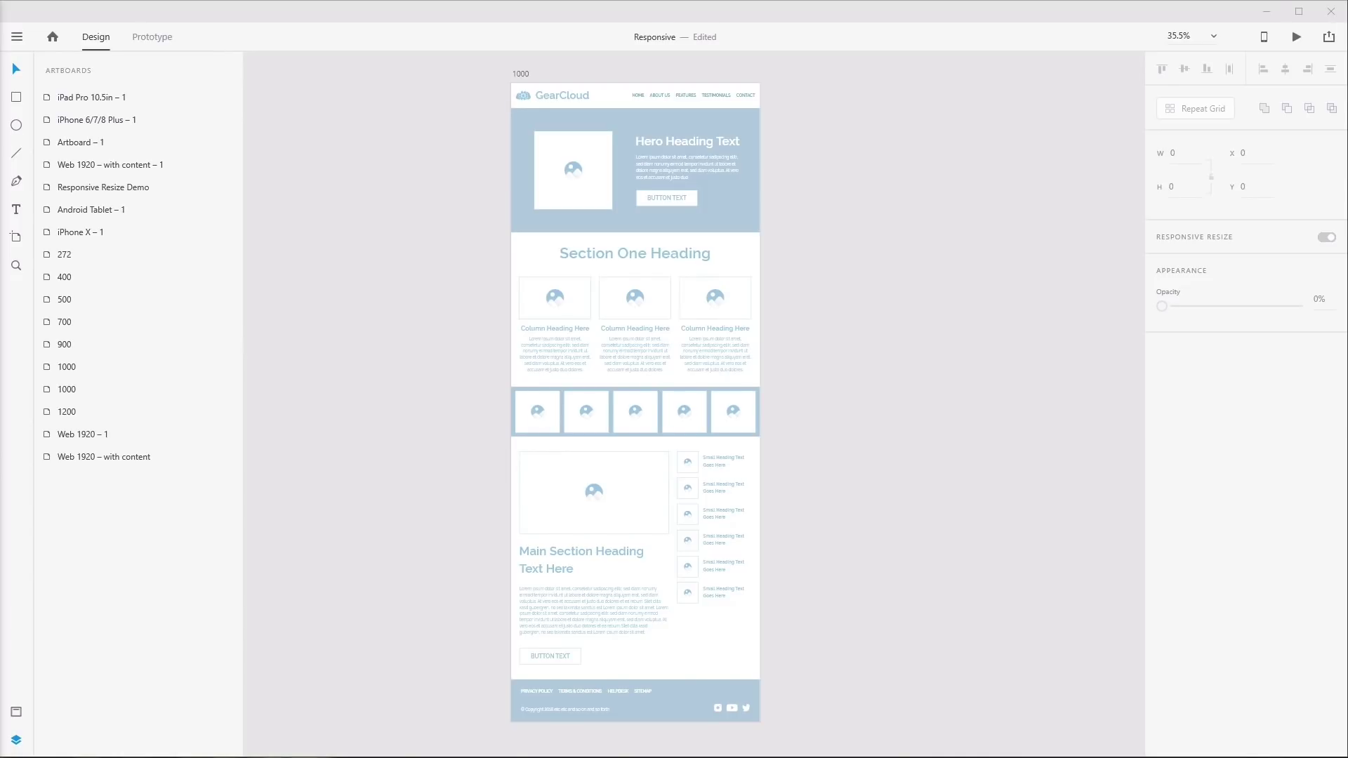
click(520, 75)
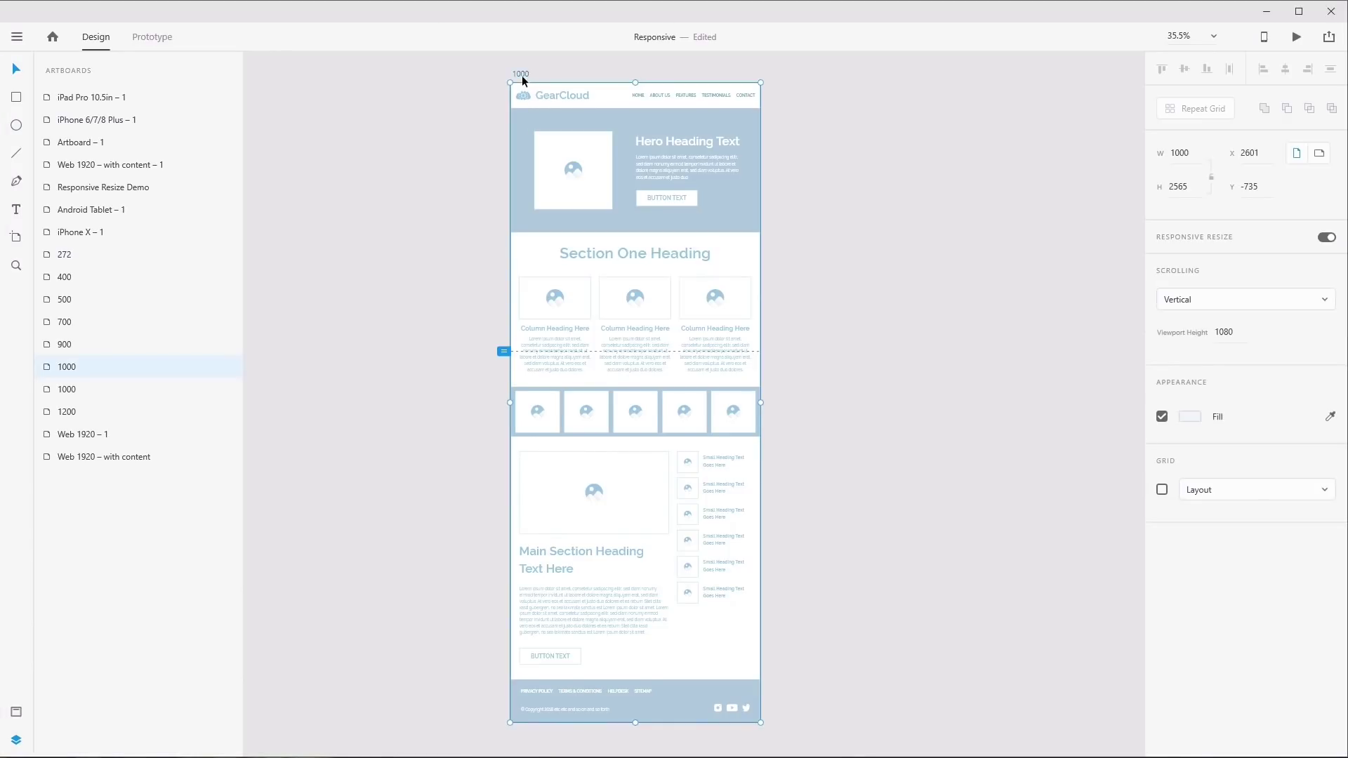
mouse_move(760, 402)
mouse_down()
mouse_move(706, 410)
mouse_move(740, 414)
mouse_move(764, 398)
mouse_move(740, 397)
mouse_up()
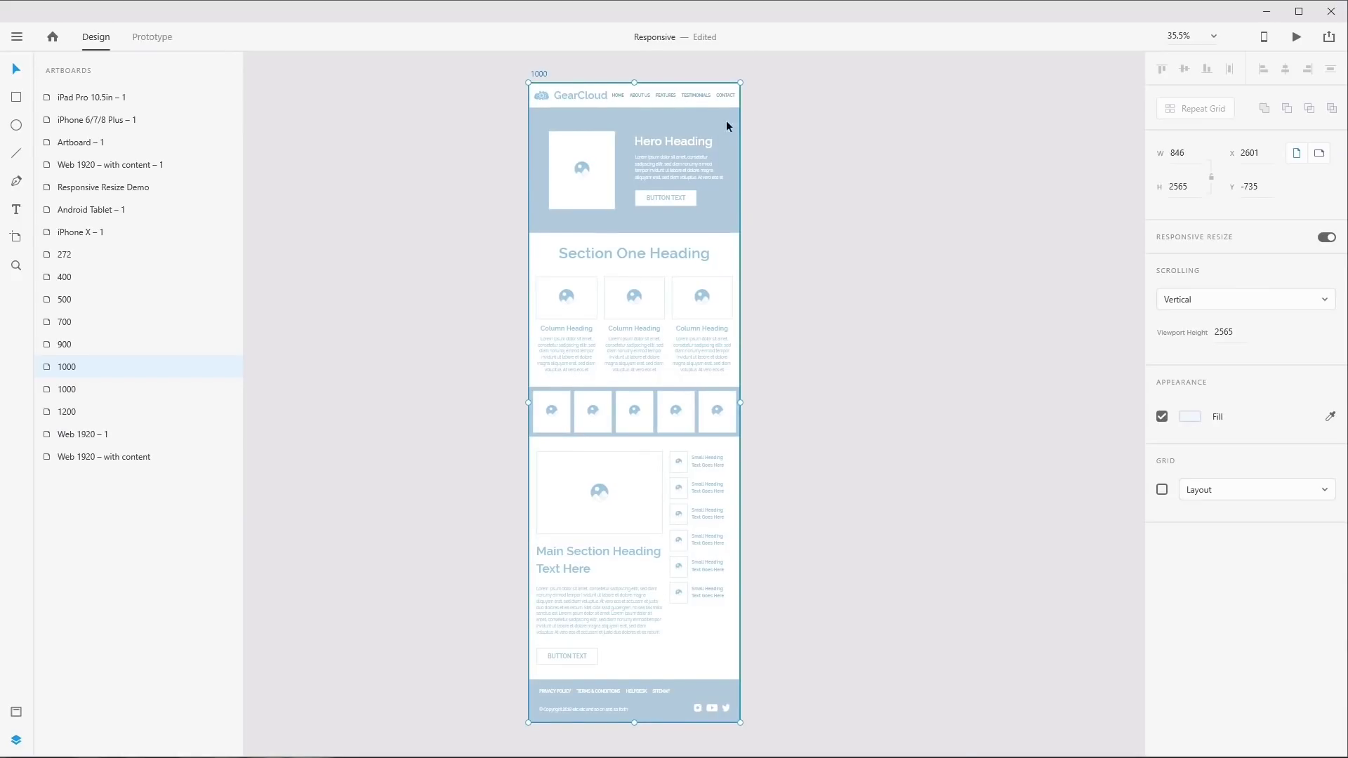
mouse_move(735, 406)
mouse_down()
mouse_move(764, 394)
mouse_move(737, 382)
mouse_move(751, 385)
mouse_up()
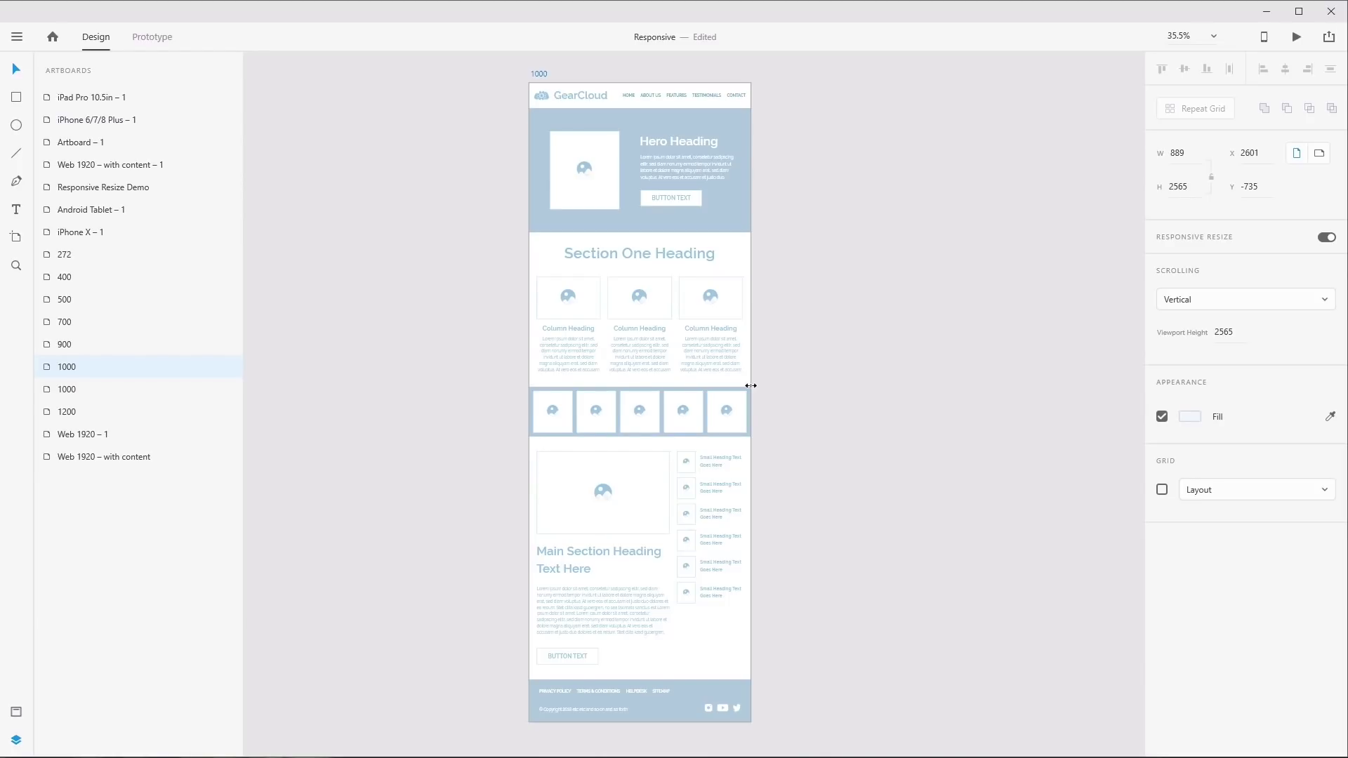
drag(751, 386, 751, 386)
mouse_move(751, 386)
mouse_down()
mouse_move(738, 391)
mouse_move(773, 394)
mouse_move(751, 396)
mouse_up()
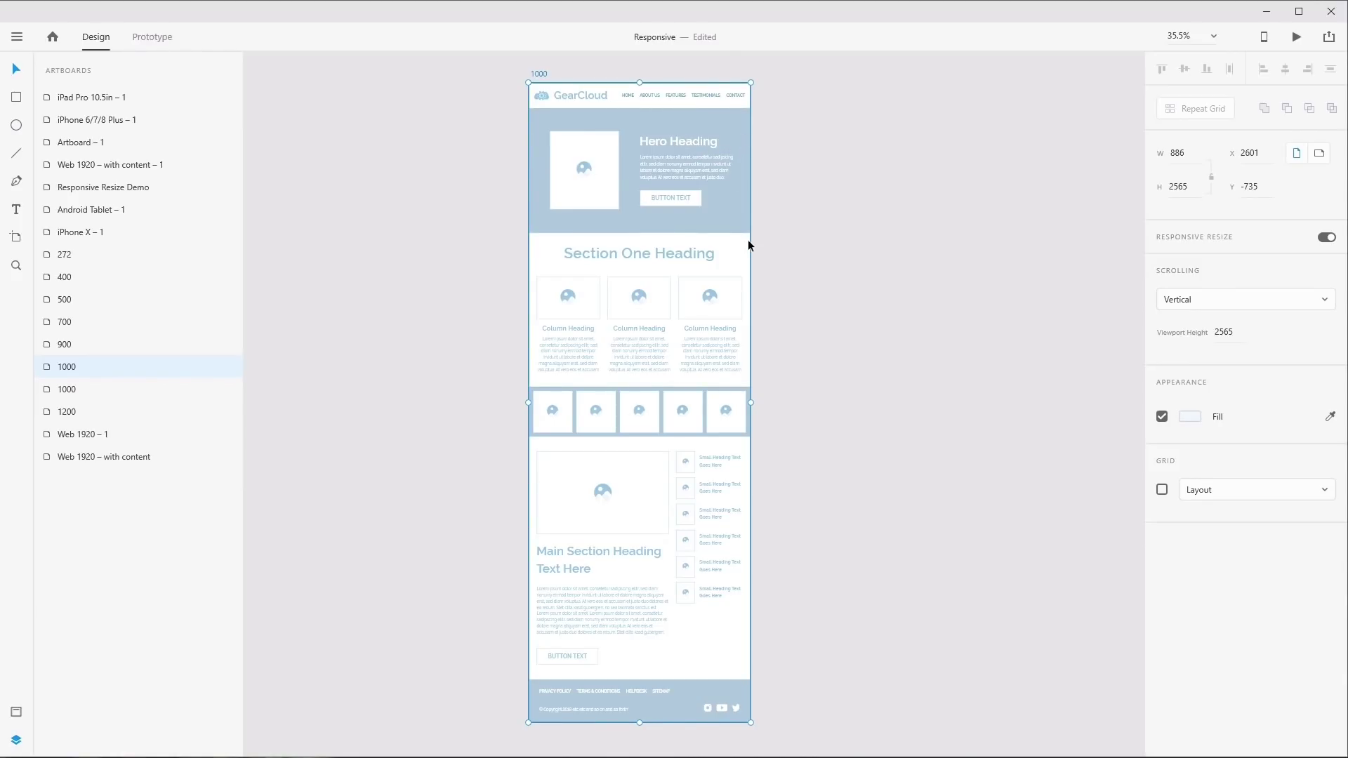
Set the finished 1000 artboard's width back to 1000 px
click(1182, 158)
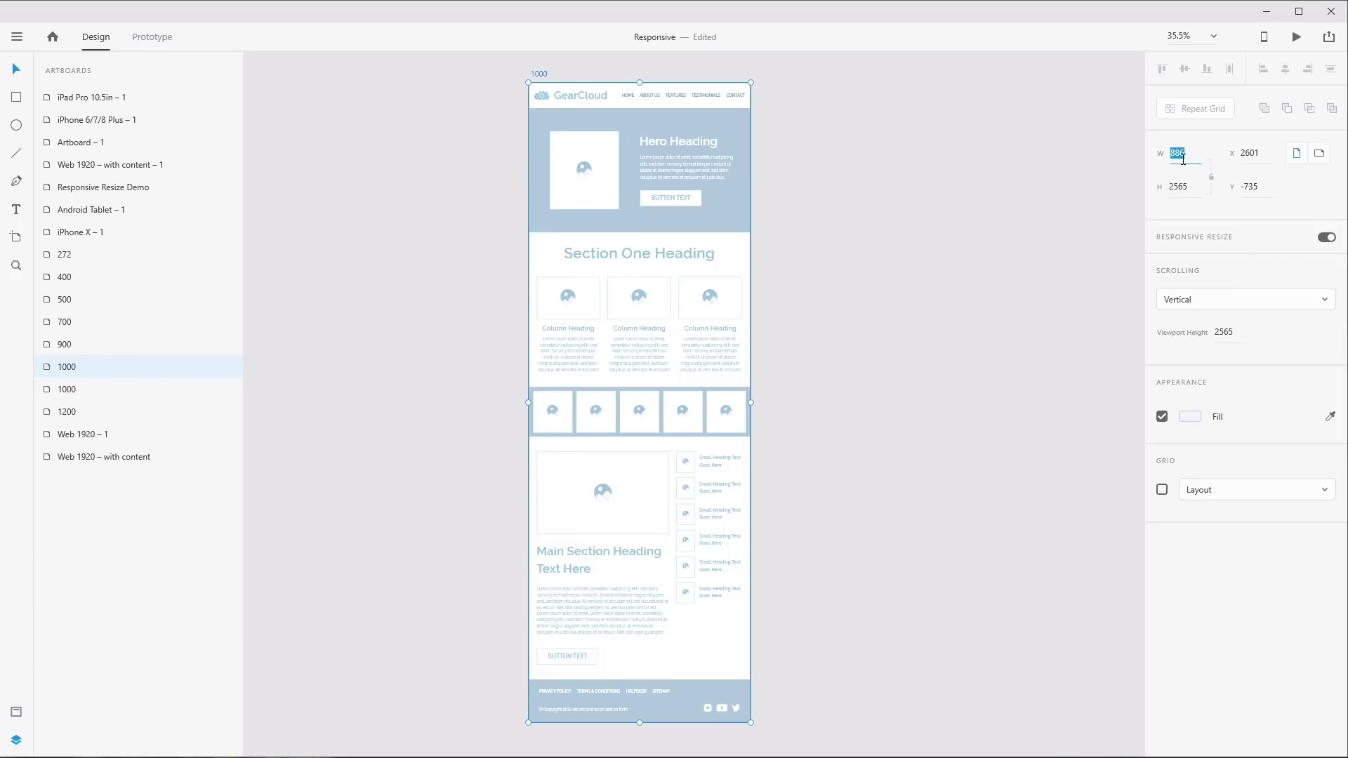
text(1000)
key(Return)
Duplicate the finished 1000 artboard beside the original and set the copy's width to 900 px
drag(369, 70, 718, 70)
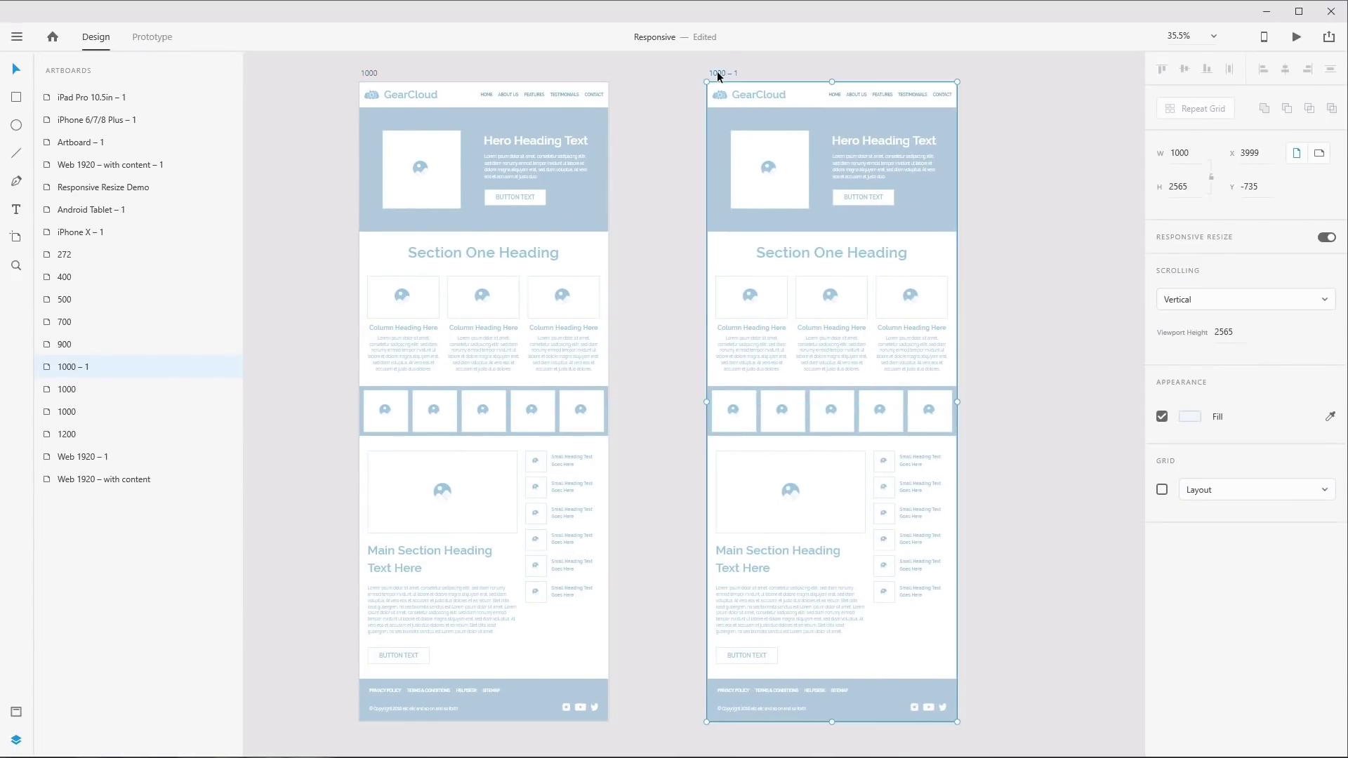
click(1182, 151)
text(900)
key(Return)
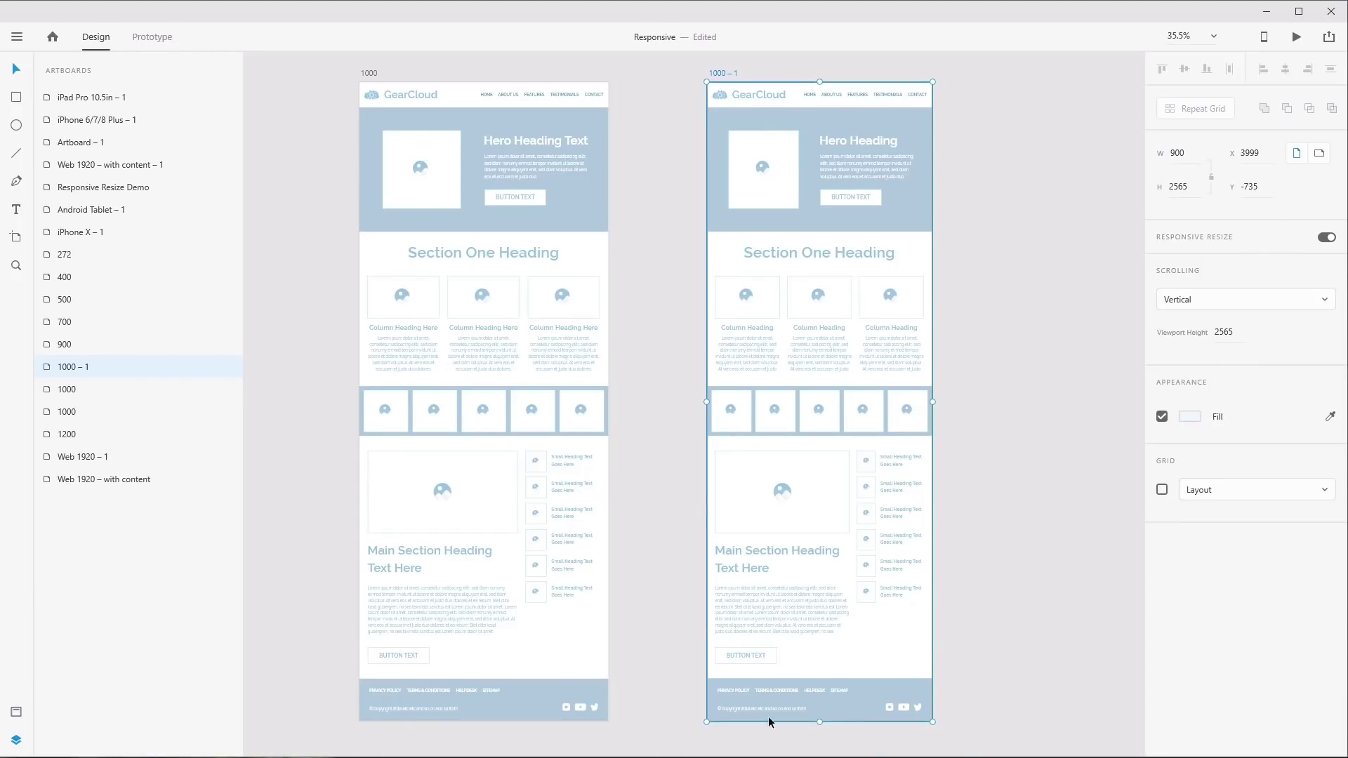
Try extending the 900 px wide copy's height to about 3683 px with Responsive Resize on, and undo it
scroll(982, 533, down, 5)
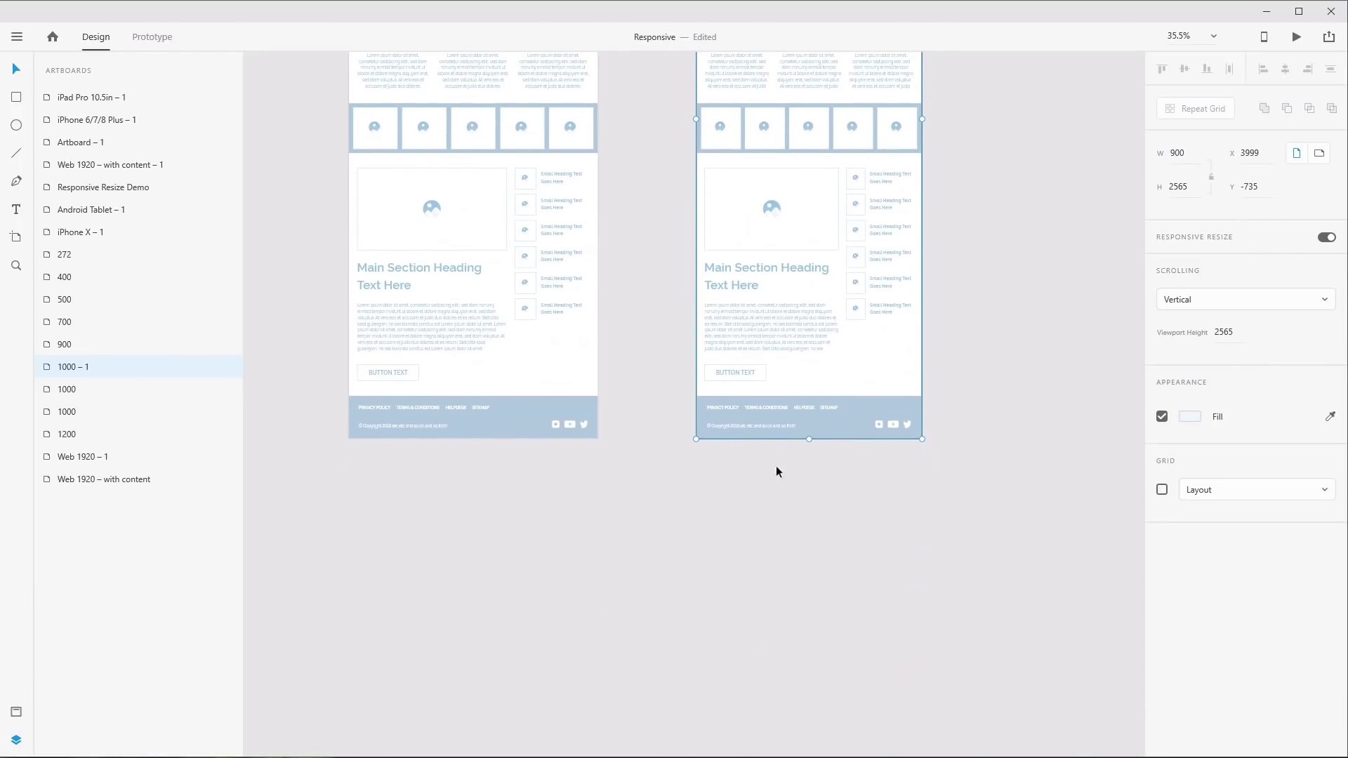
drag(811, 441, 812, 717)
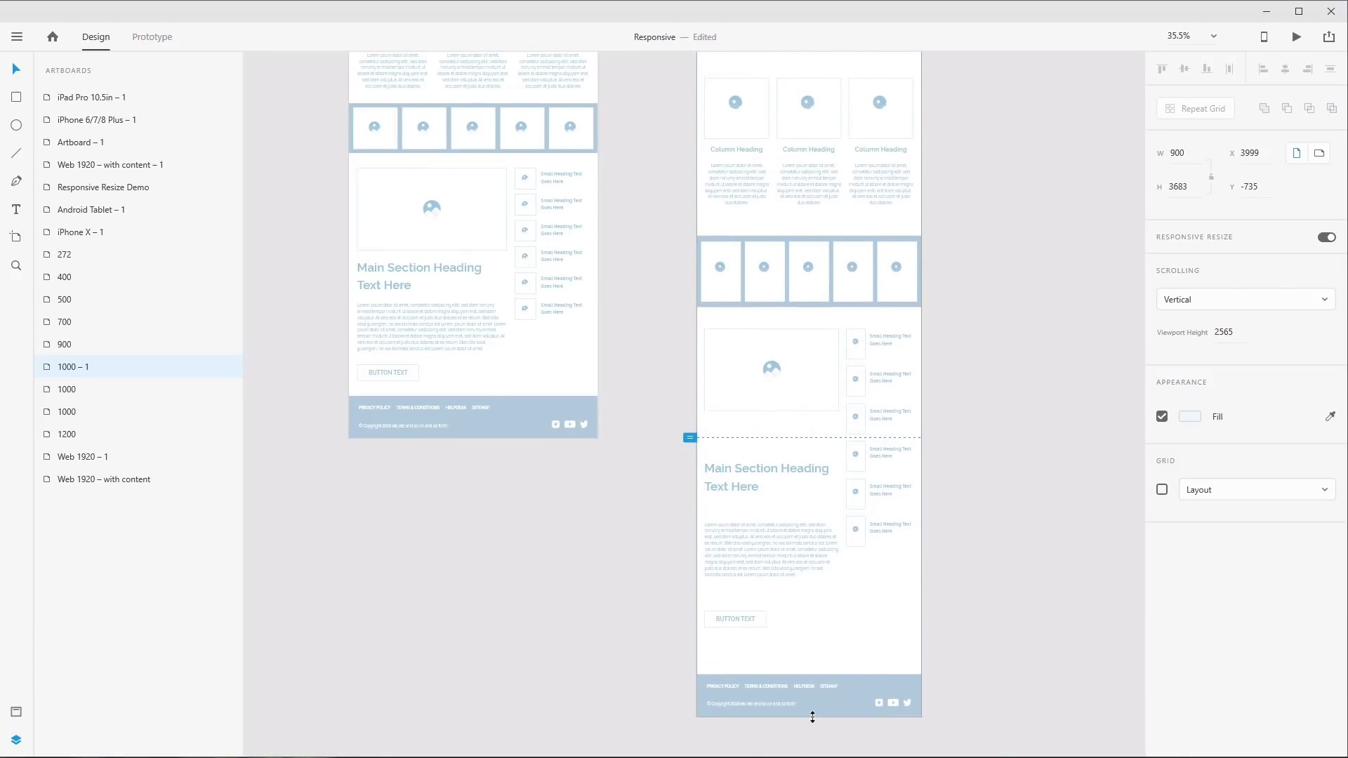
key(ctrl+z)
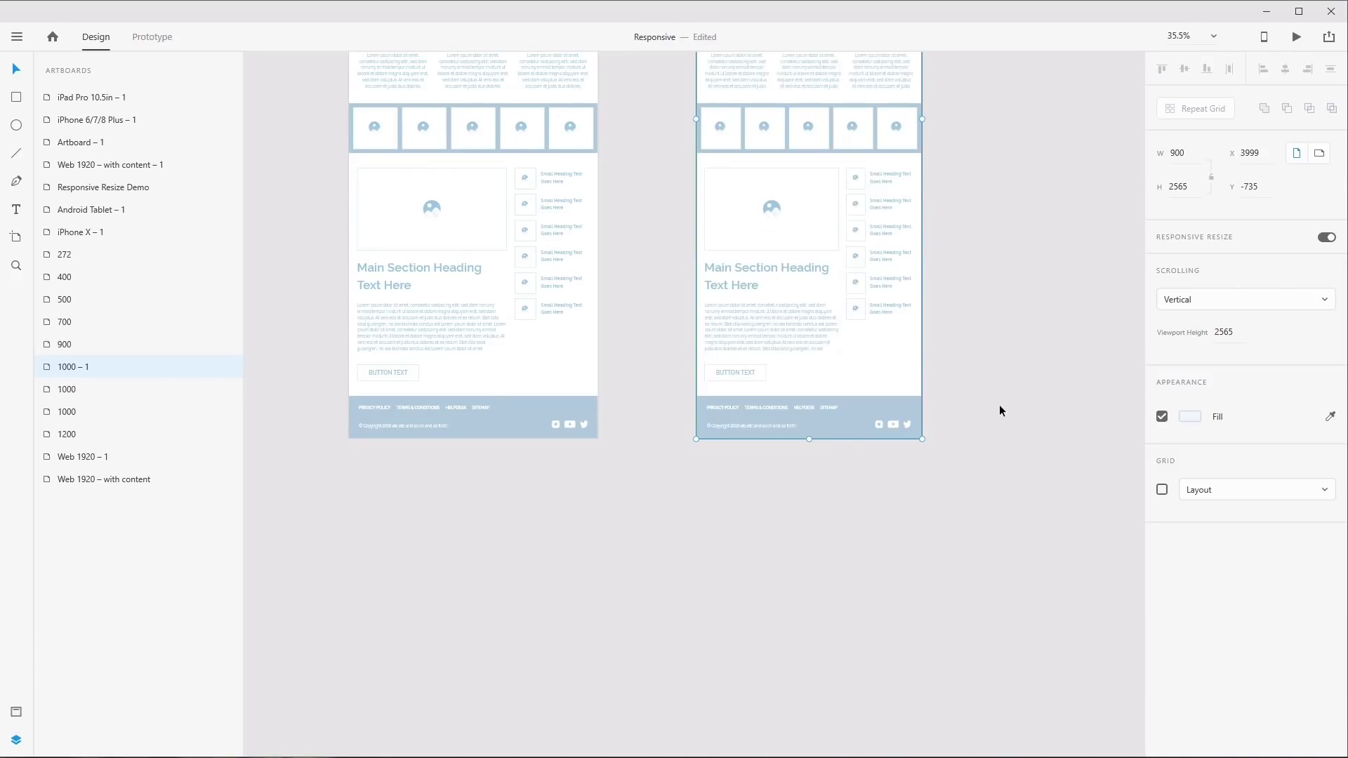
Turn off Responsive Resize for the 900 px wide copy and extend the artboard's height to about 3333 px
click(1326, 238)
scroll(803, 451, up, 5)
drag(646, 556, 657, 748)
drag(876, 656, 893, 367)
drag(668, 472, 670, 618)
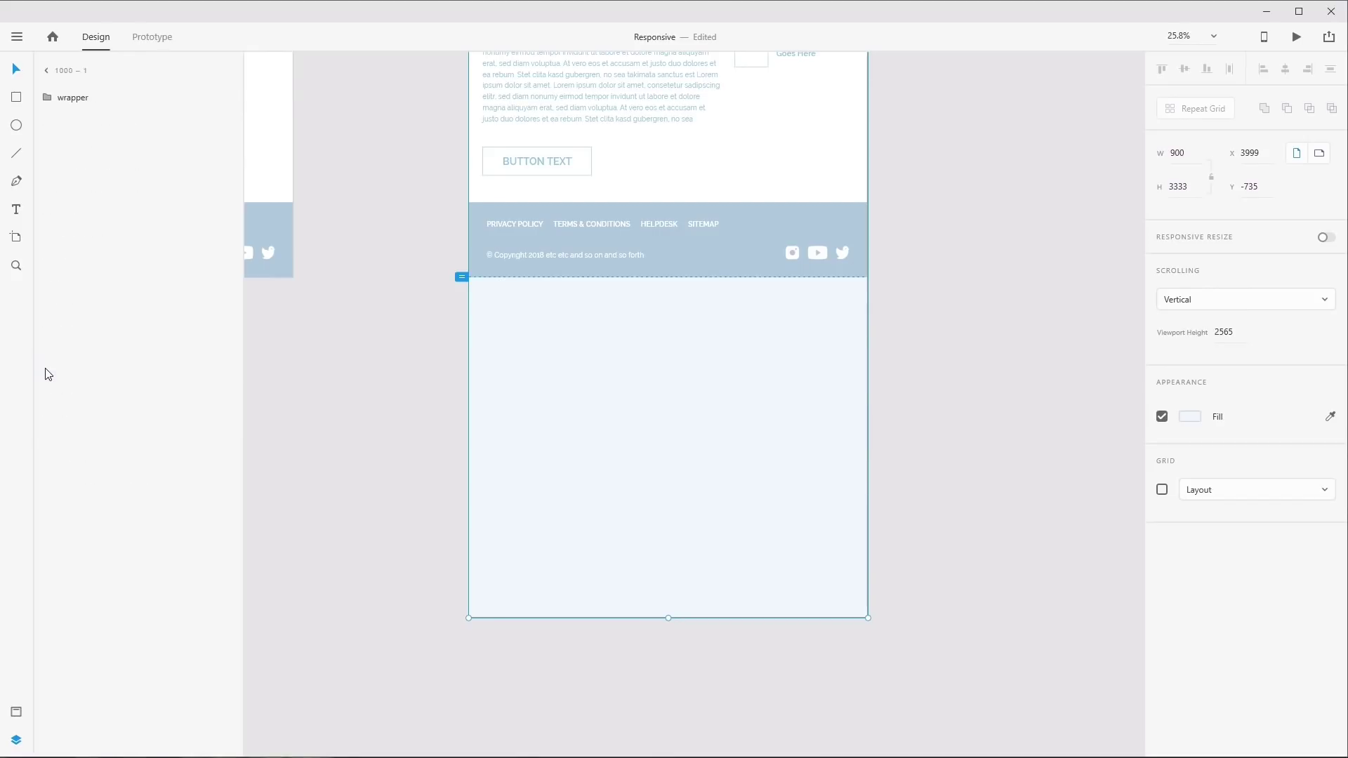
Extend the wrapper_div background of the 900 px wide copy downward below the footer, stopping short of the artboard's lower edge
double_click(48, 368)
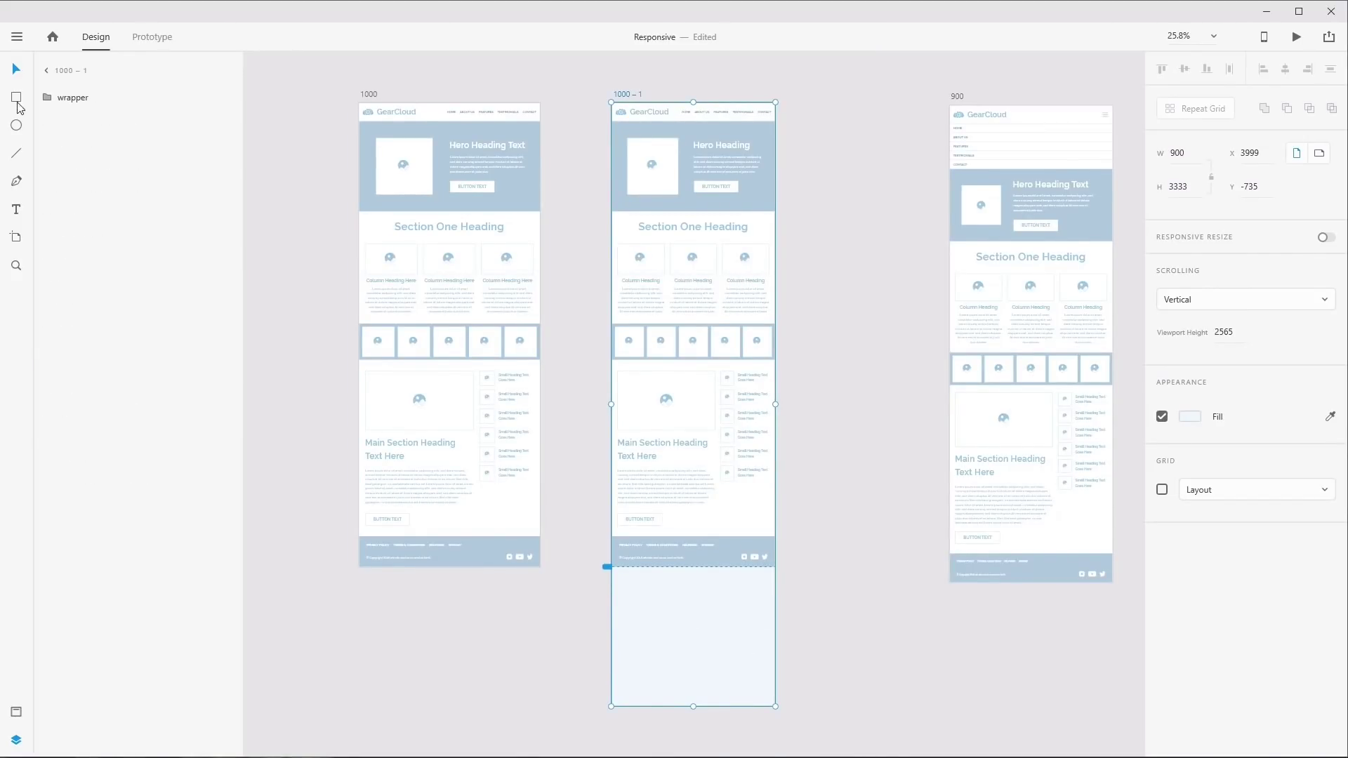
click(48, 99)
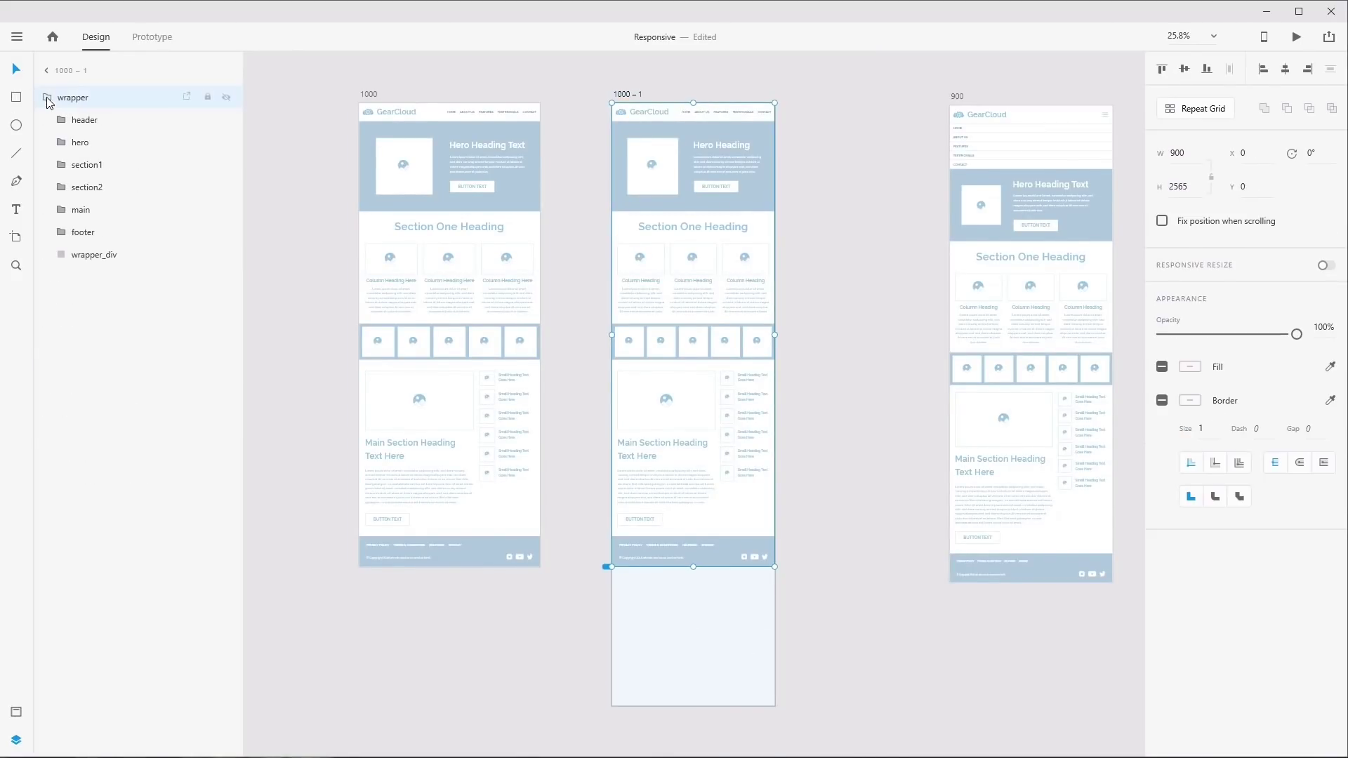
click(88, 256)
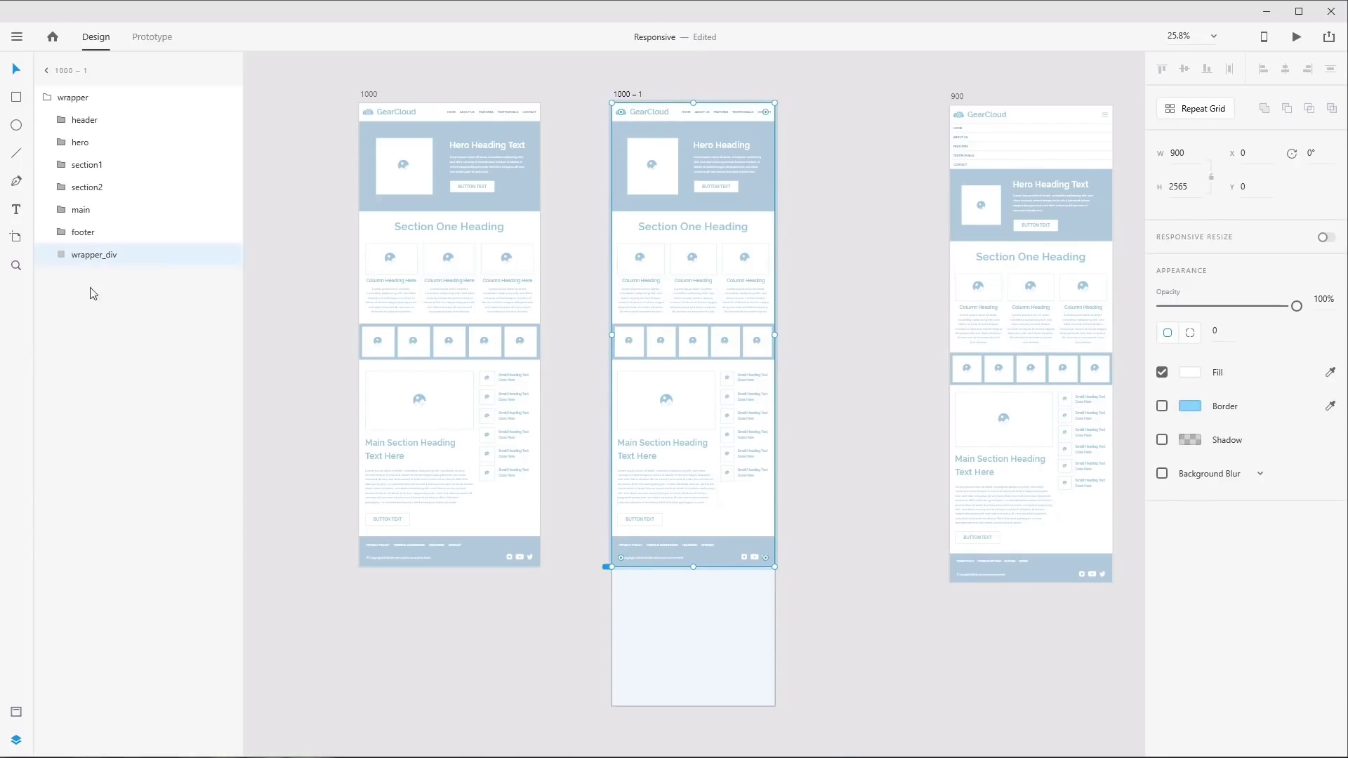
drag(691, 567, 714, 613)
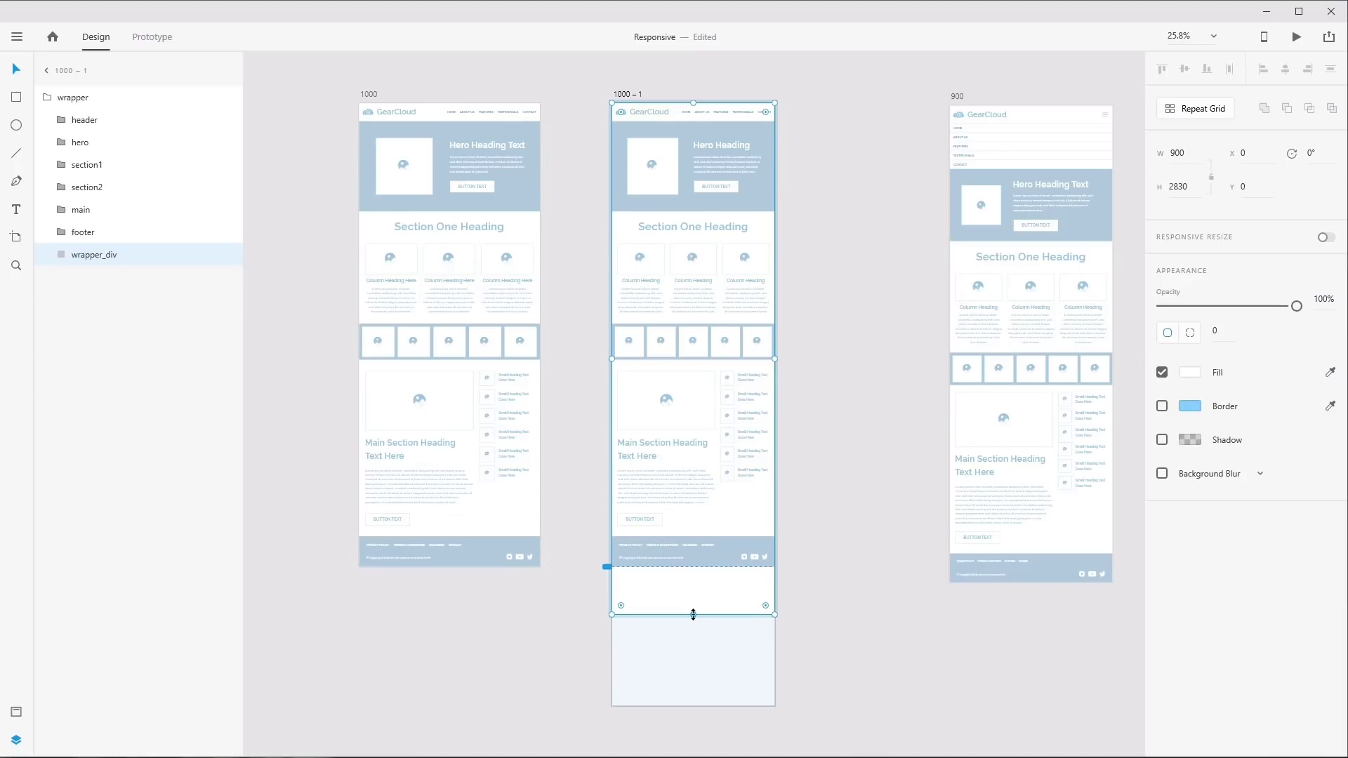
drag(693, 614, 690, 648)
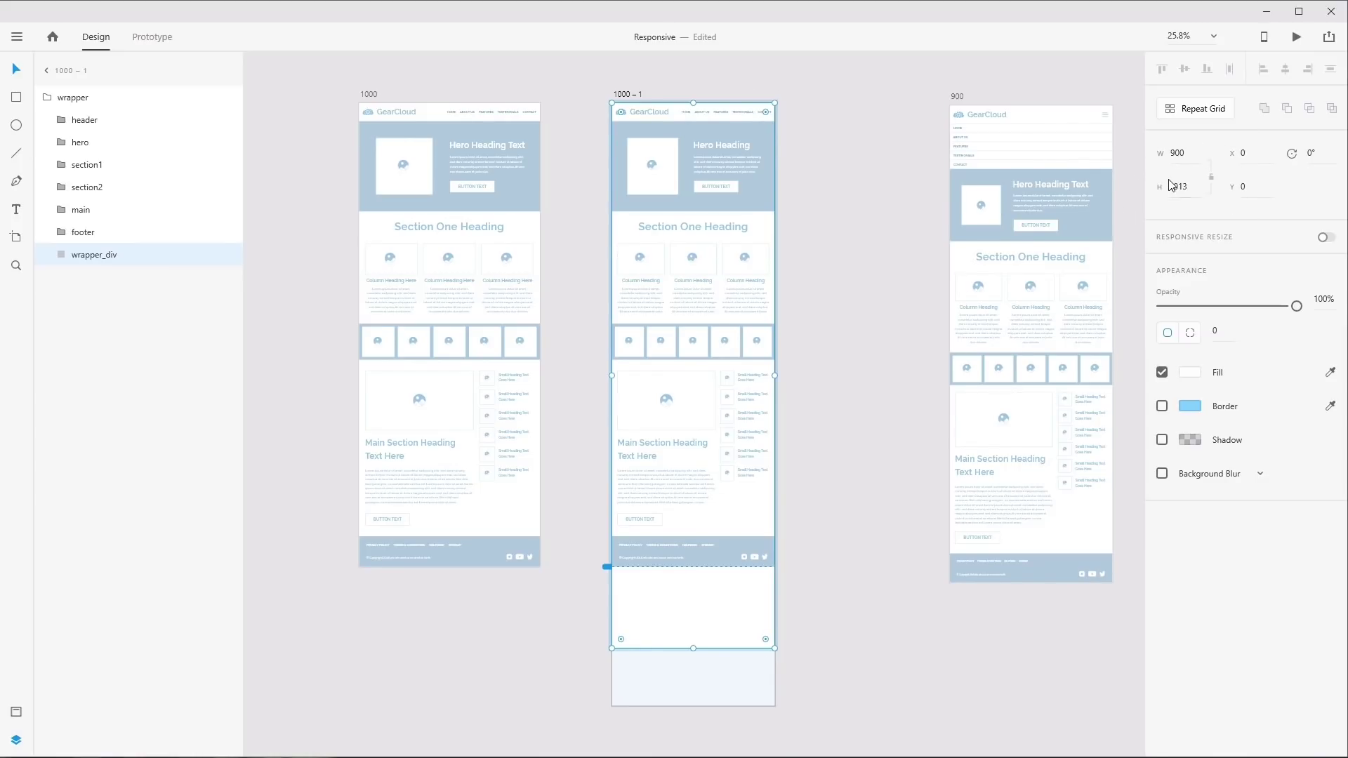
Undo the height extensions of the copy's wrapper_div background and artboard
click(629, 92)
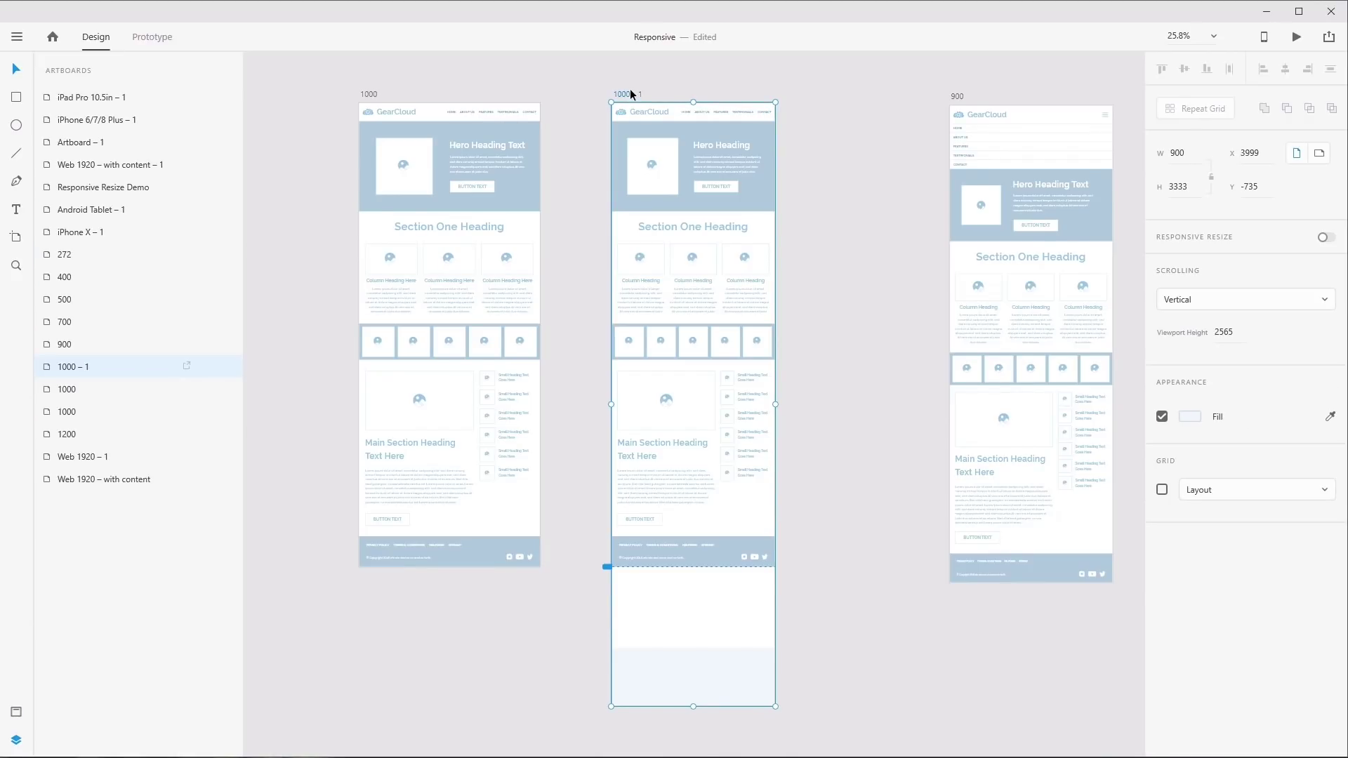
key(ctrl+z)
scroll(818, 436, right, 3)
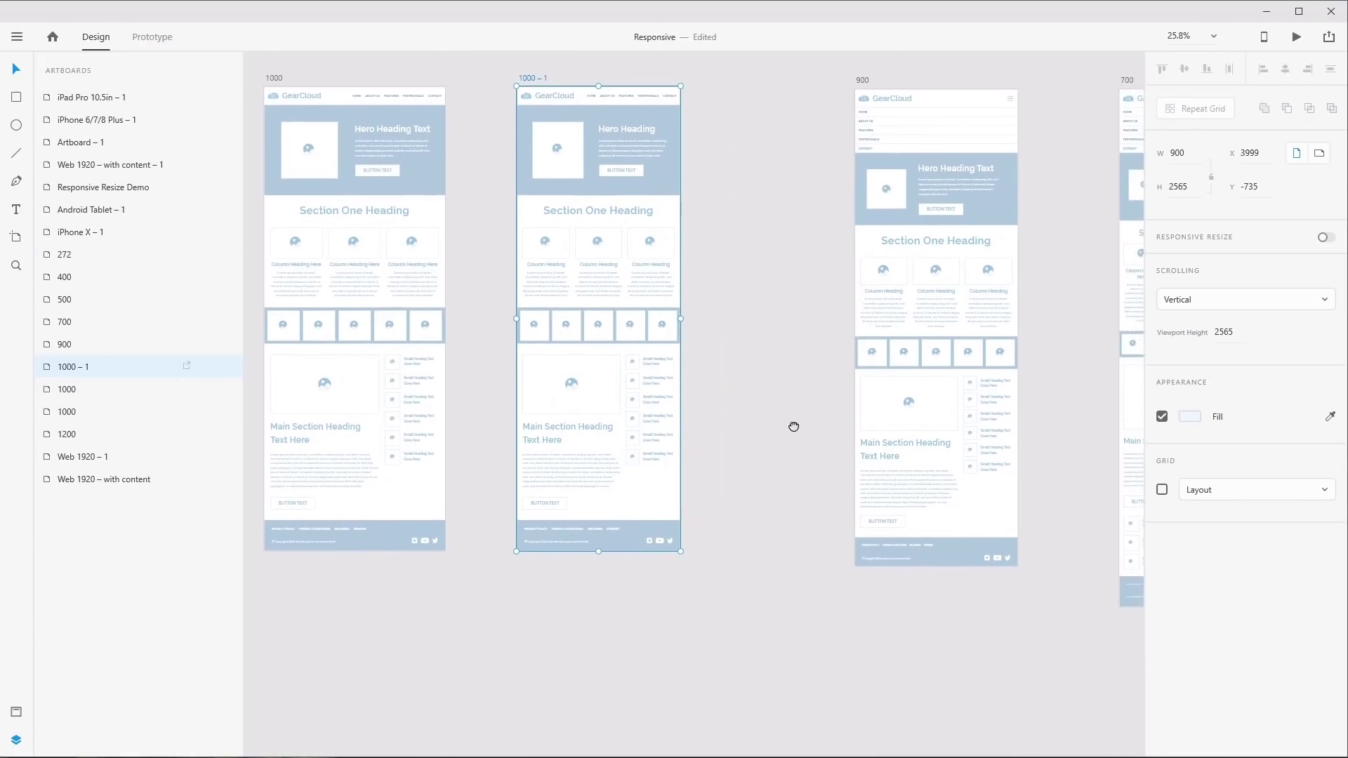
Inspect the finished 900 artboard's stacked menu and its hero section's paragraph, right col rectangle and left_col group
ctrl+scroll(1039, 449, up, 5)
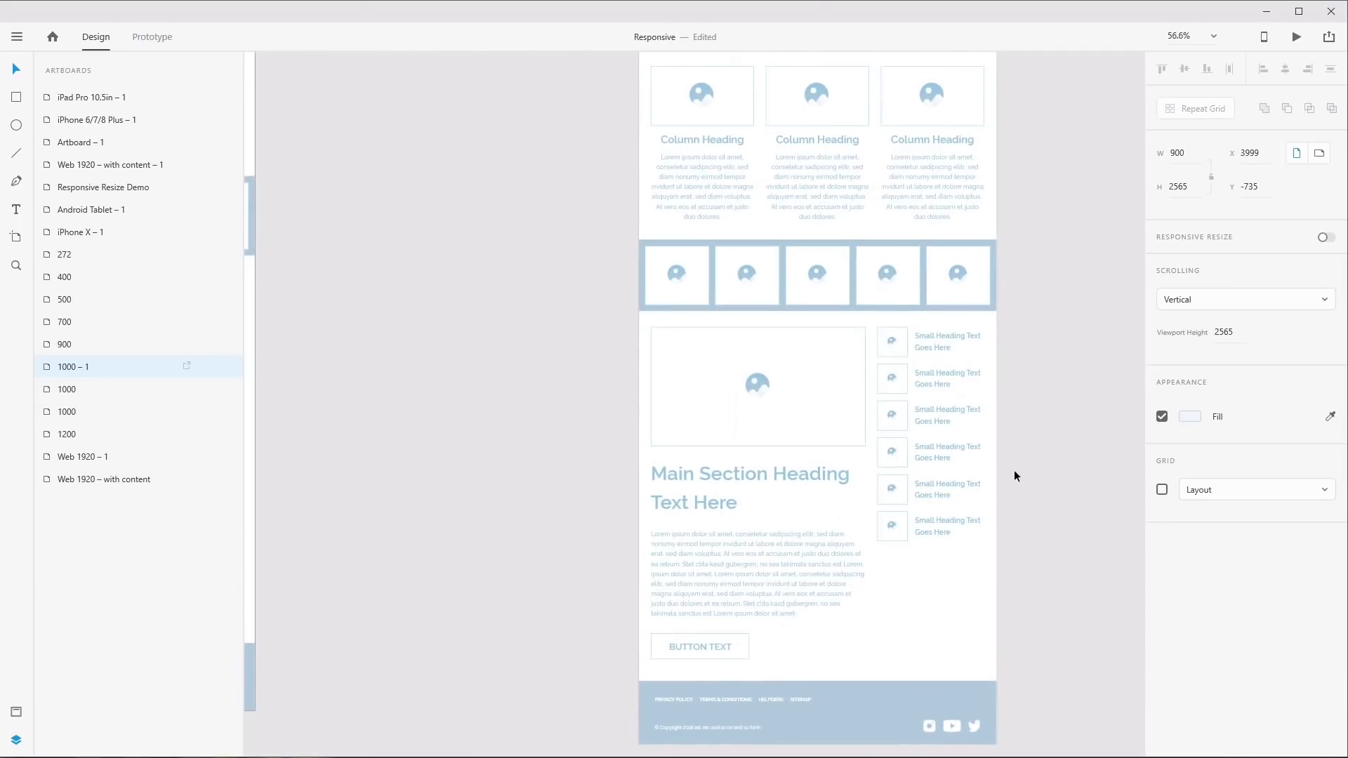
ctrl+scroll(1061, 398, up, 3)
scroll(1026, 311, up, 10)
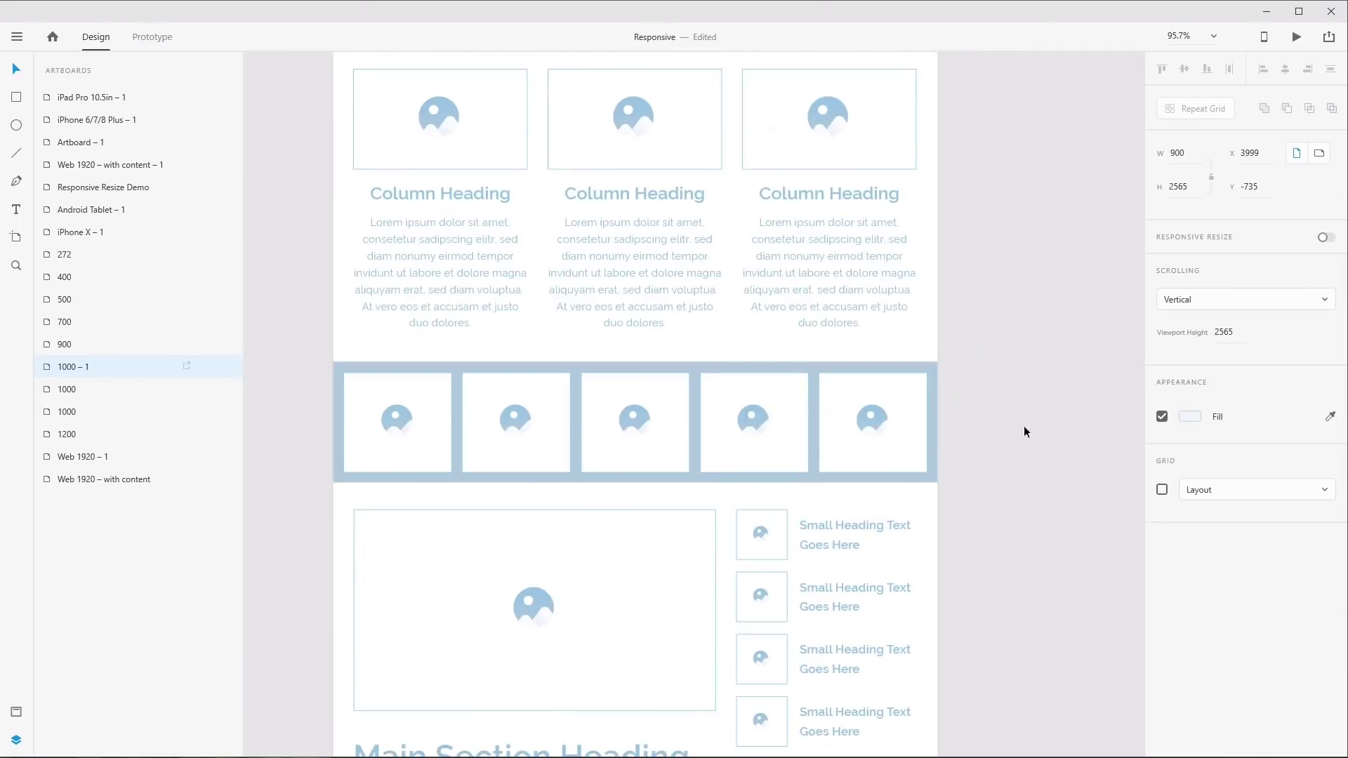
scroll(1011, 274, up, 6)
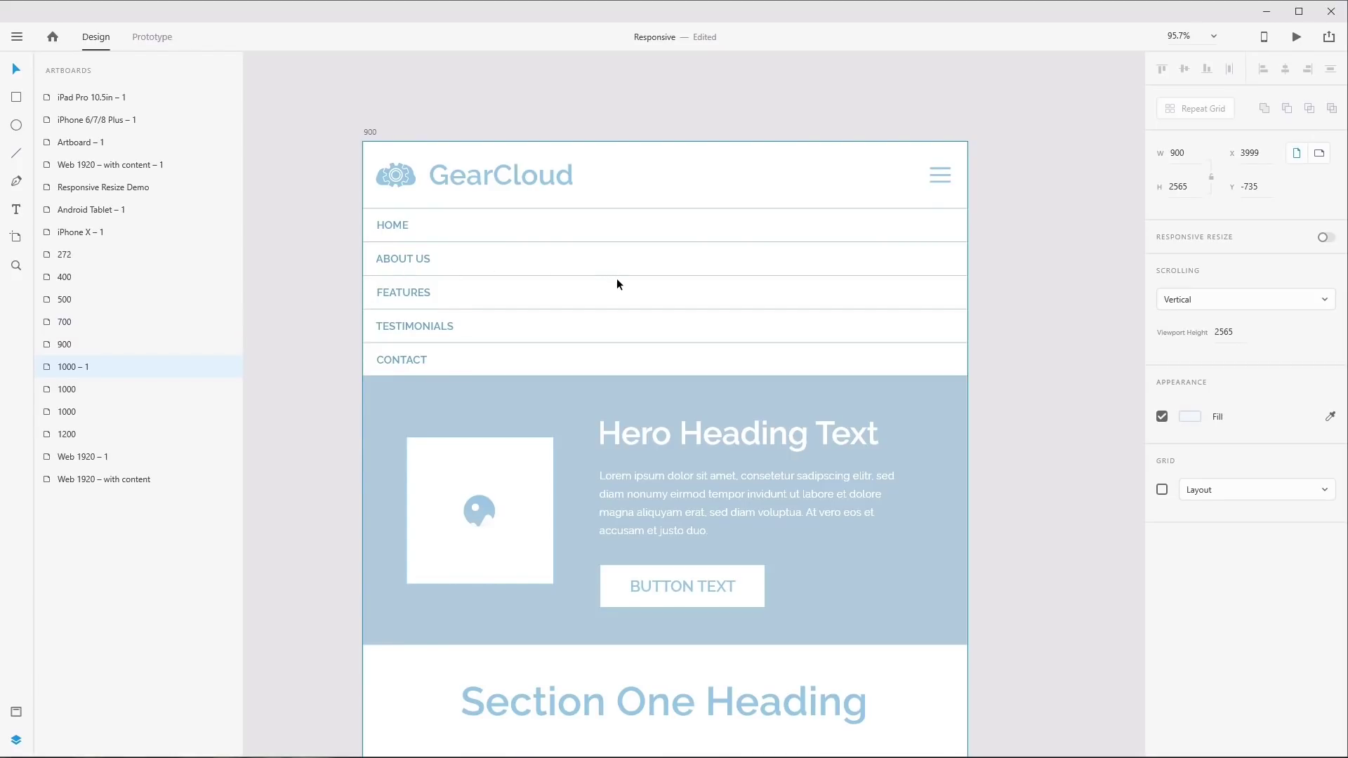
scroll(616, 279, down, 4)
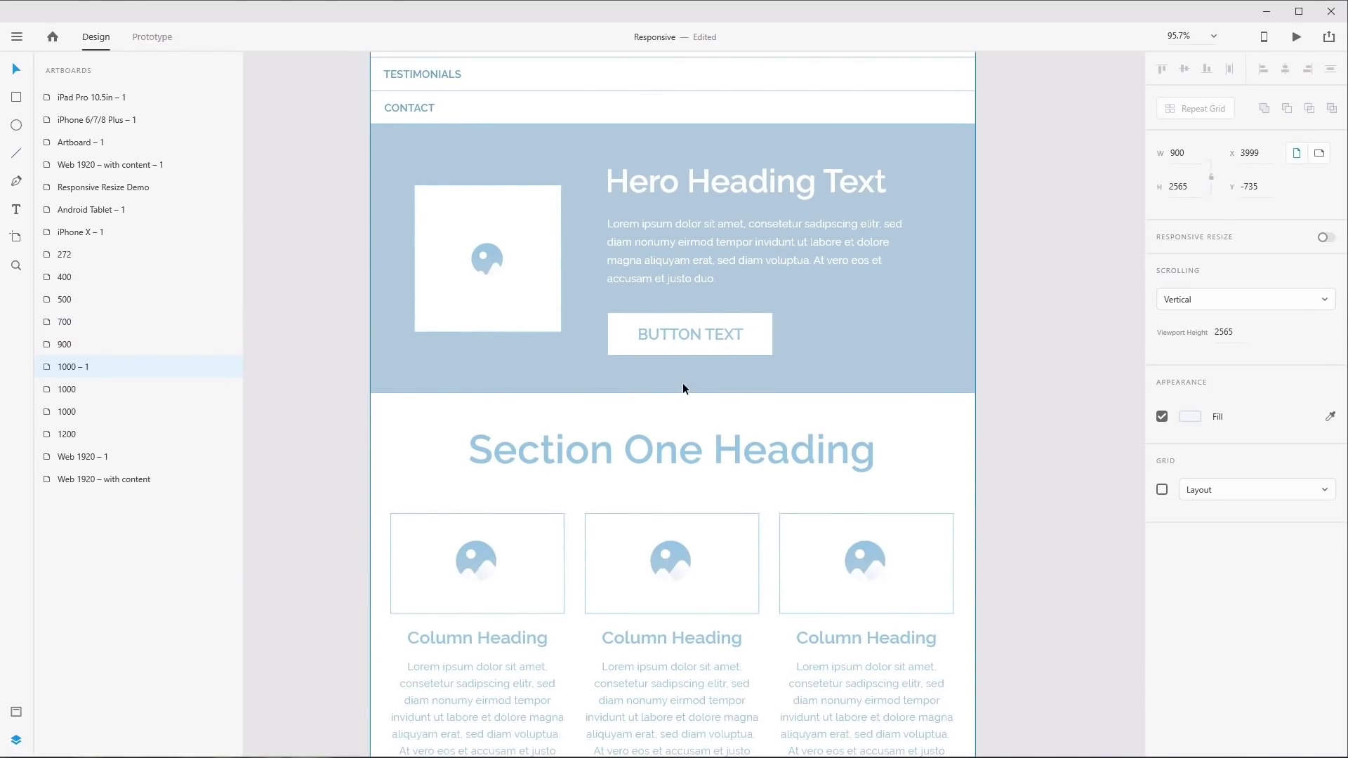
ctrl+click(685, 260)
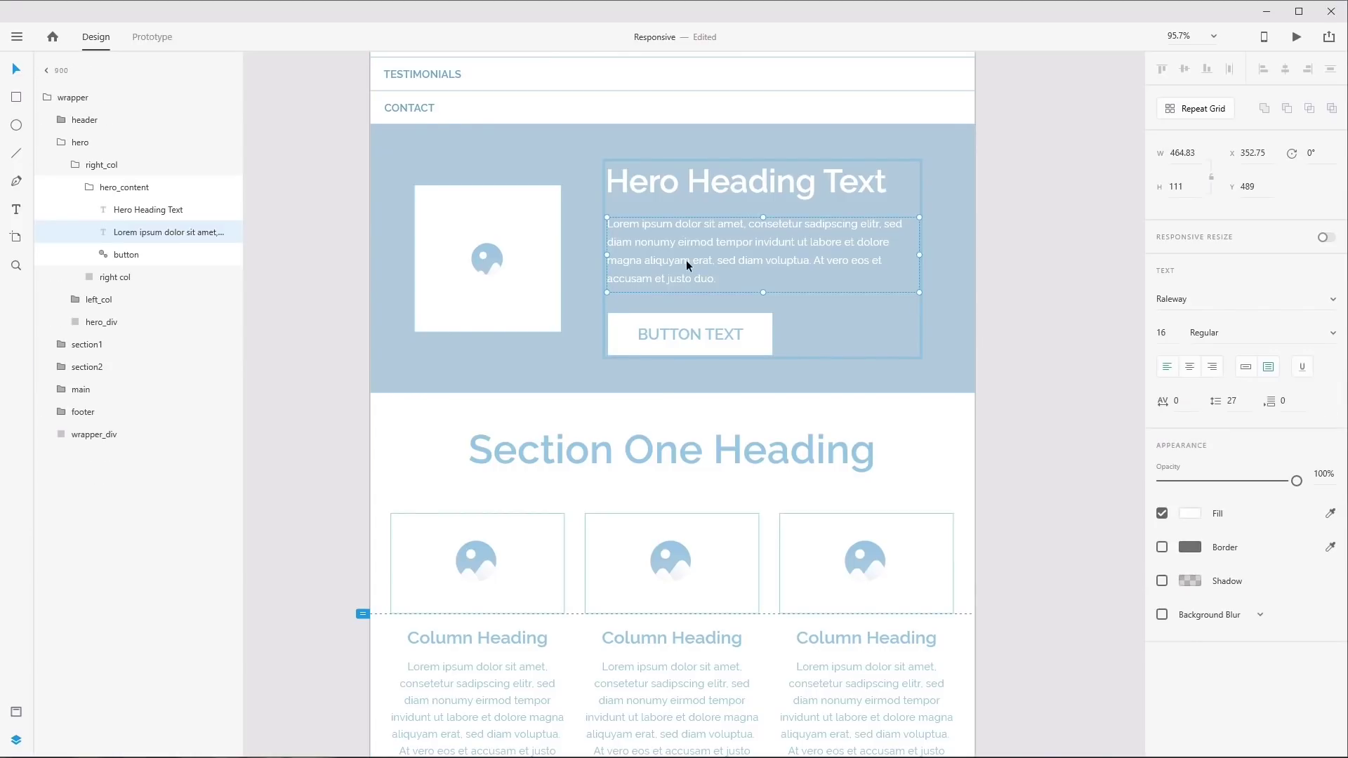
click(115, 276)
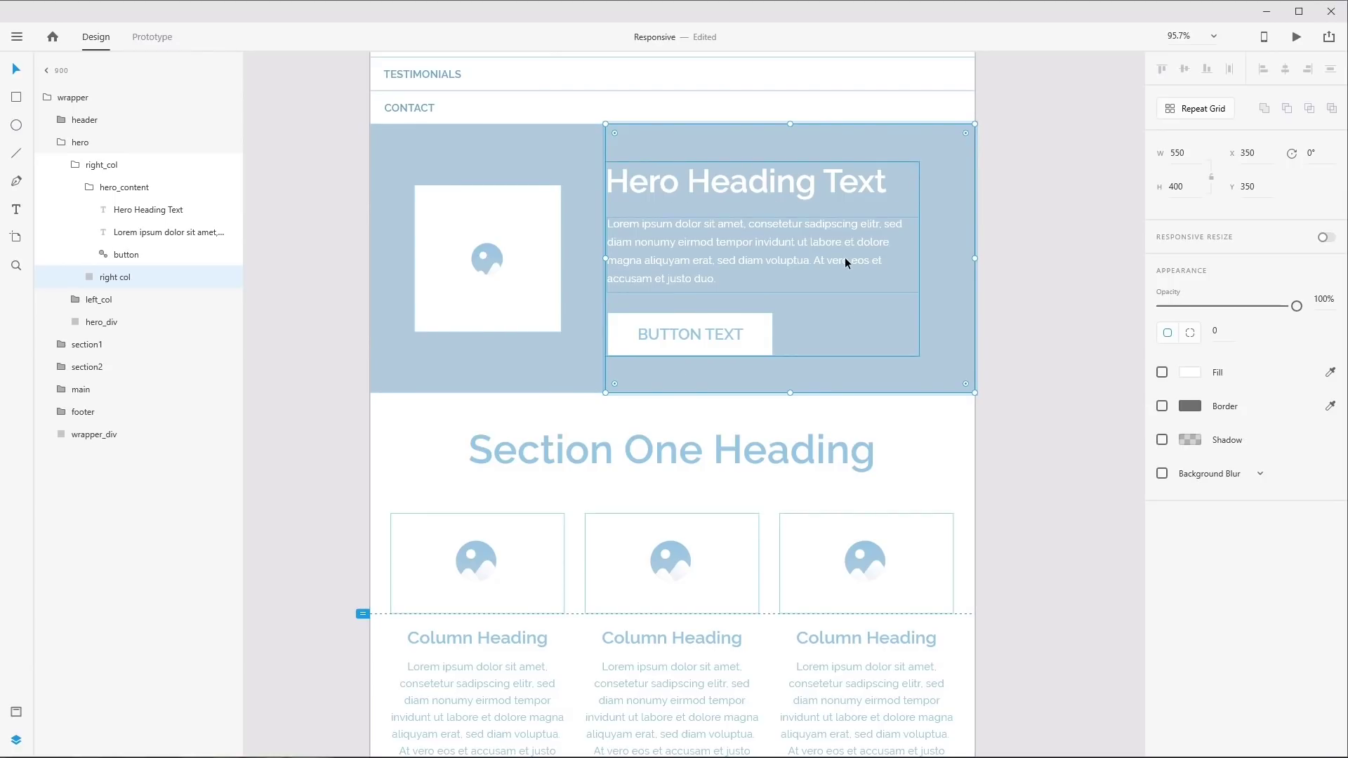
click(75, 302)
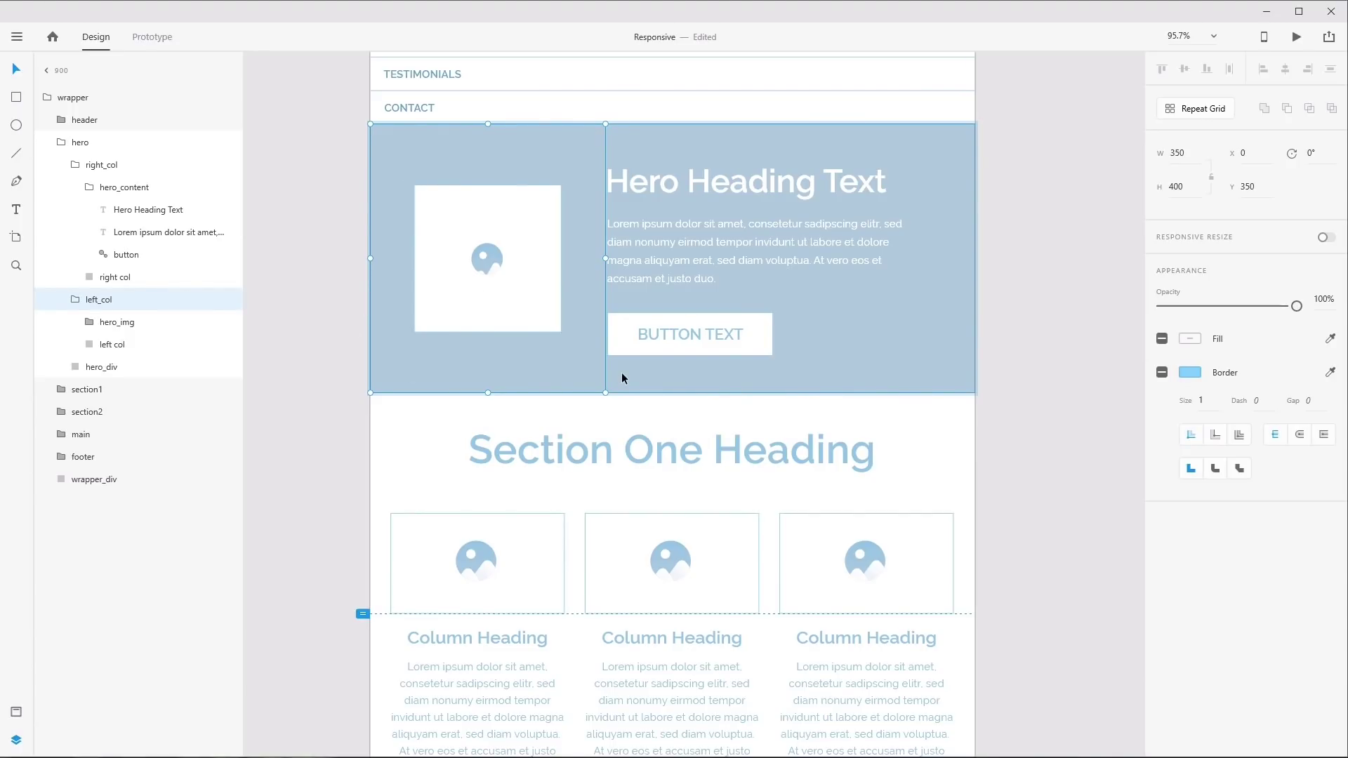
Review the section-one columns, image strip, main section and footer of the finished 900 artboard
scroll(664, 467, down, 5)
drag(718, 623, 792, 443)
click(529, 201)
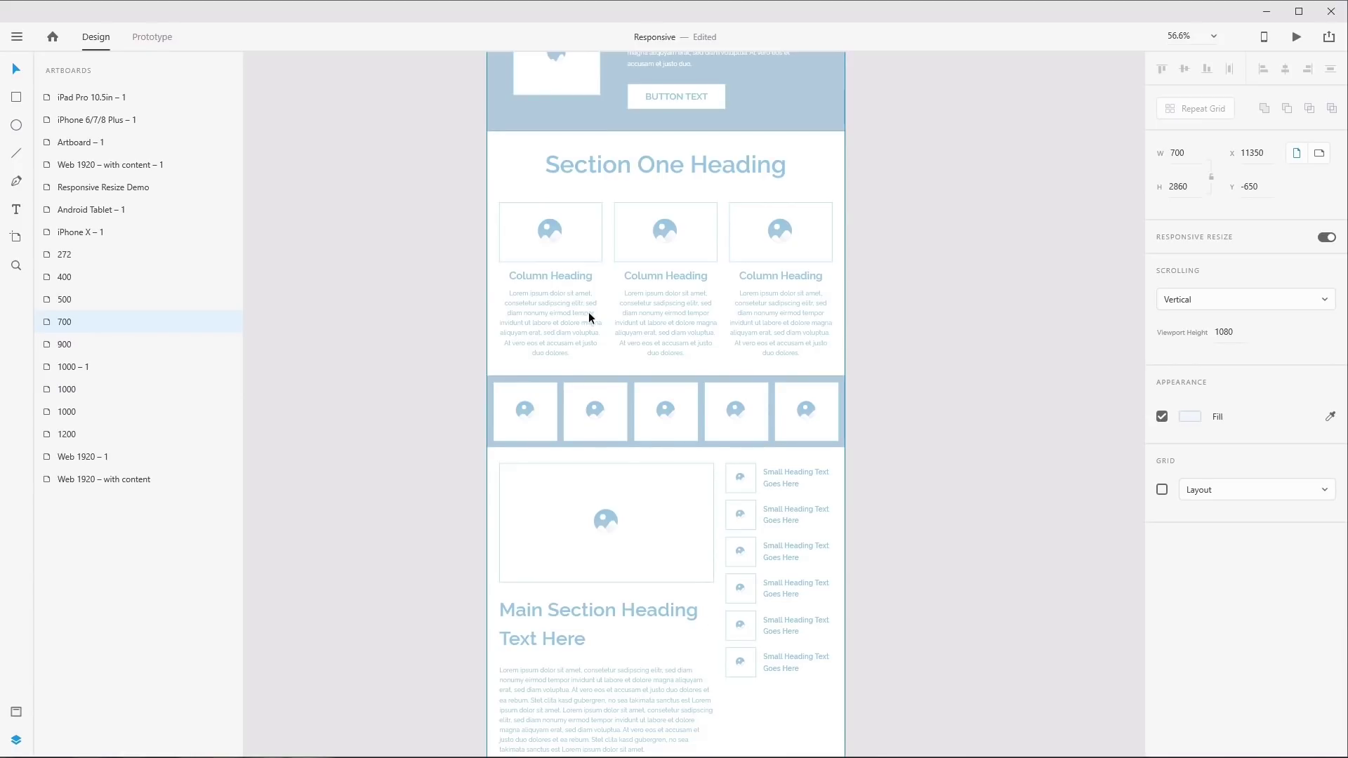
scroll(647, 675, down, 5)
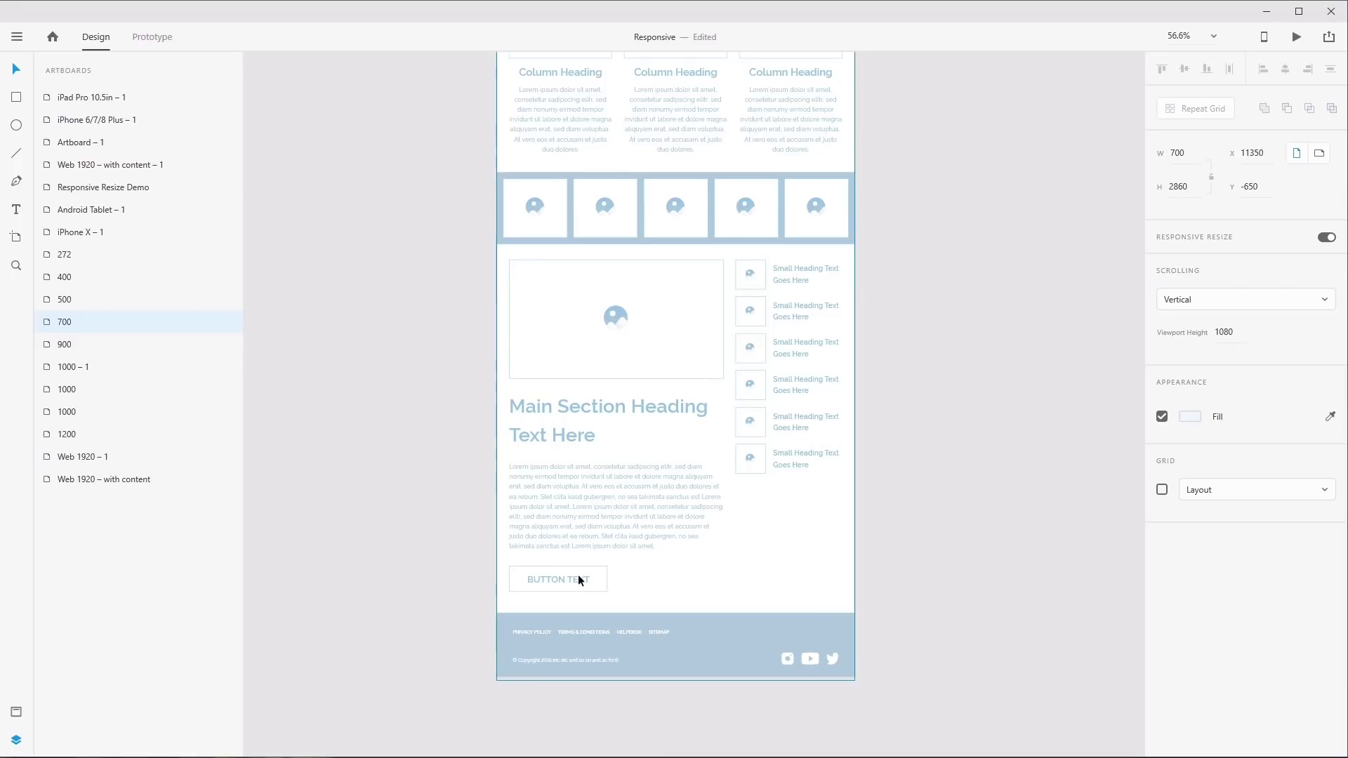
scroll(673, 339, up, 10)
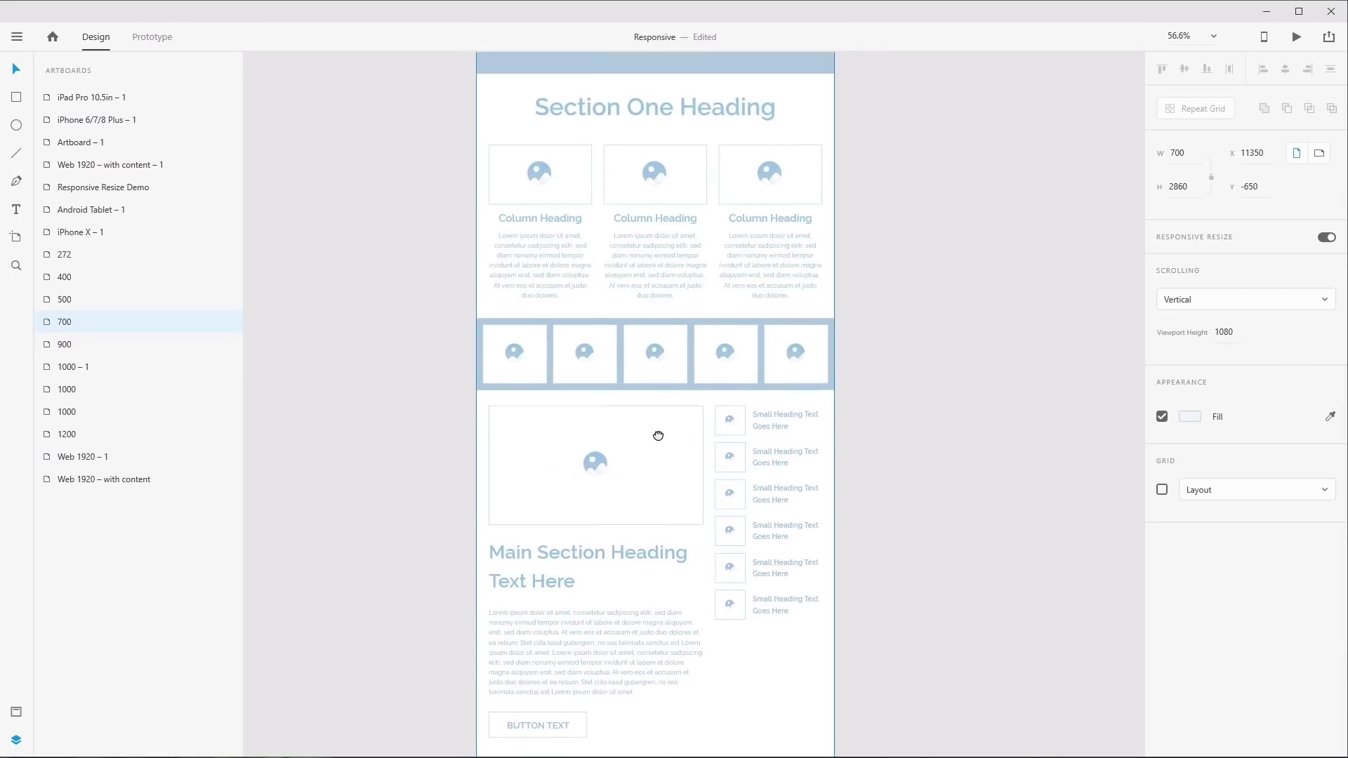
scroll(747, 472, down, 3)
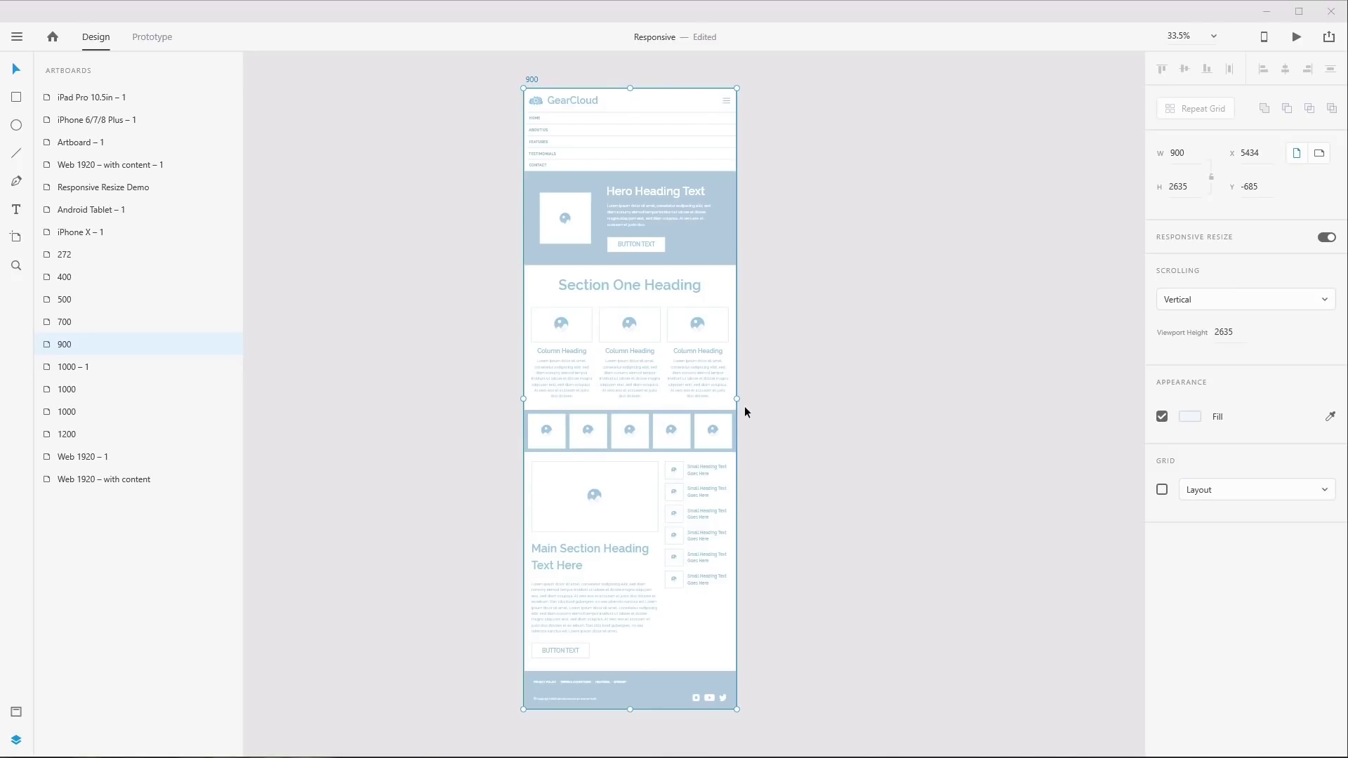
Try narrower widths of about 646 and 726 px on the finished 900 artboard, and set its width back to 900 px
drag(736, 398, 676, 398)
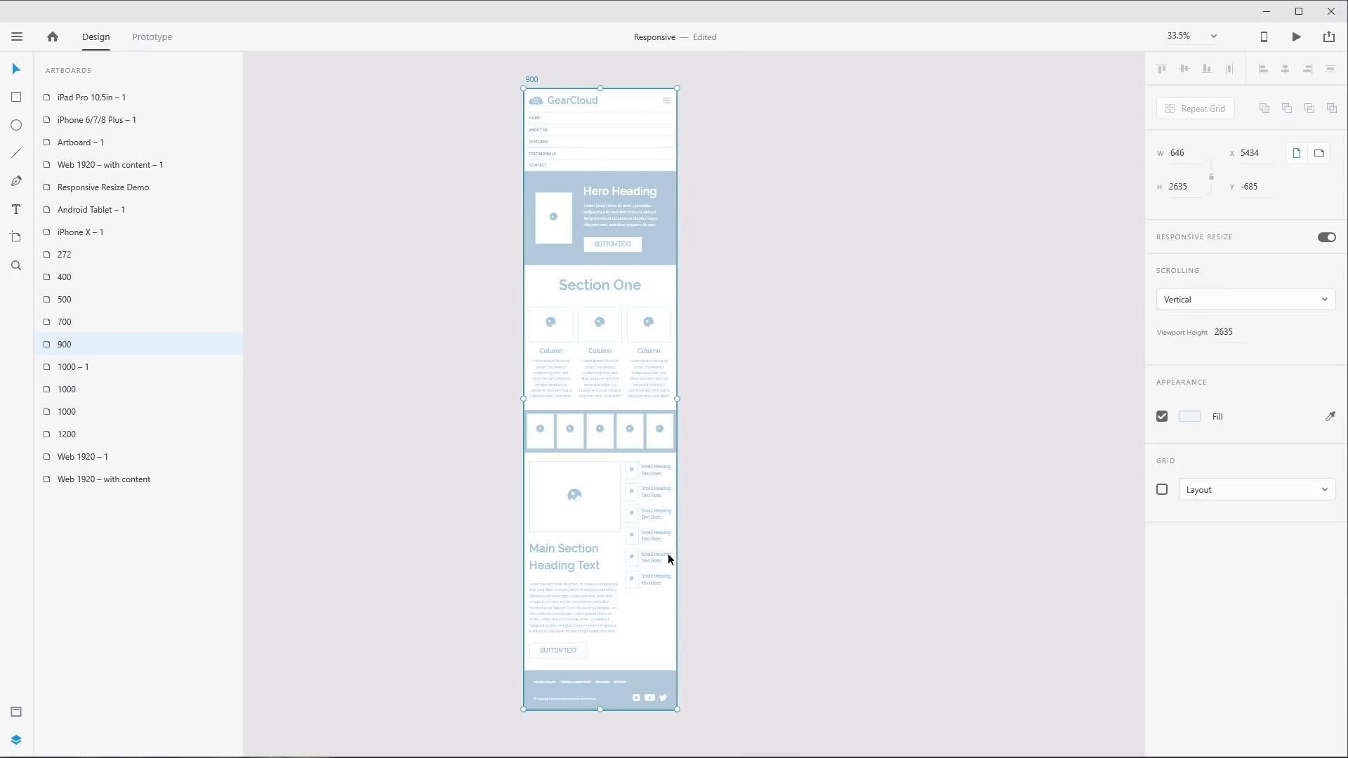
drag(677, 398, 695, 400)
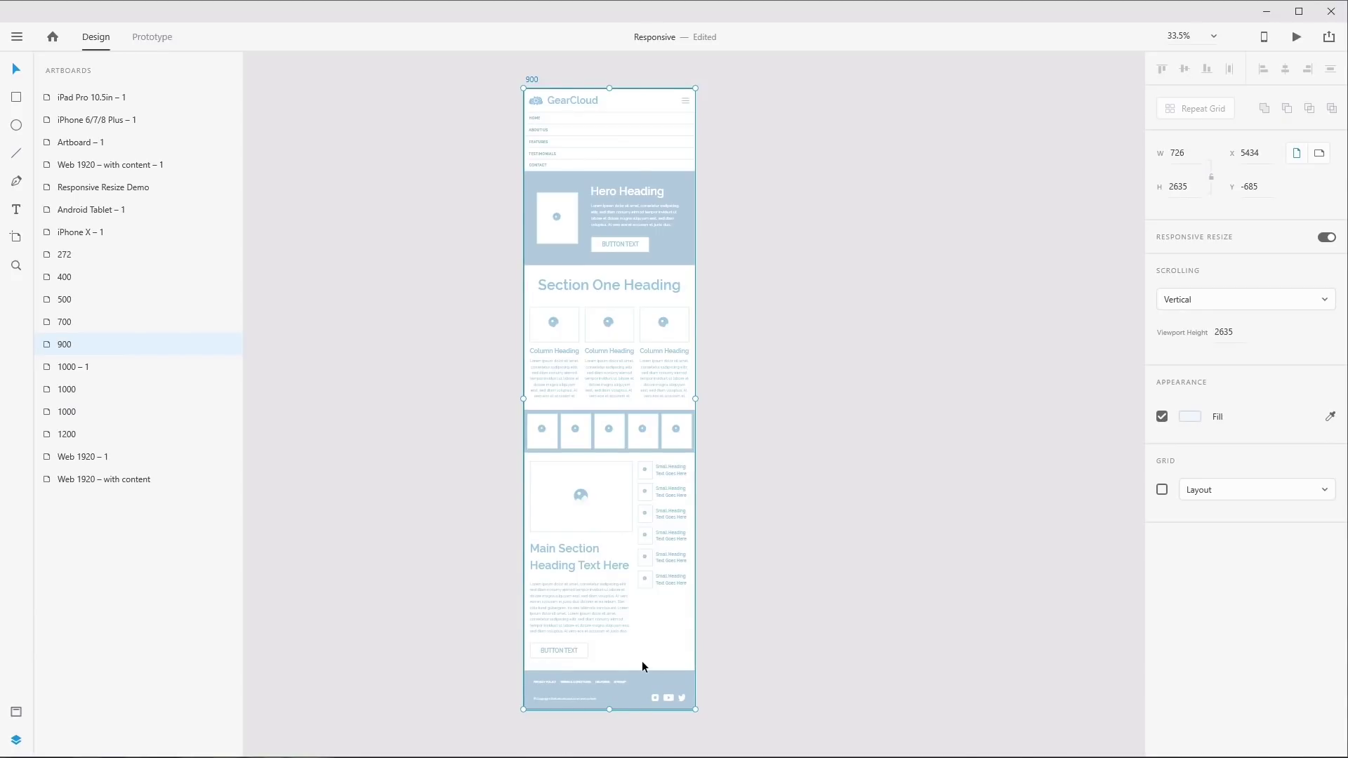
click(1178, 156)
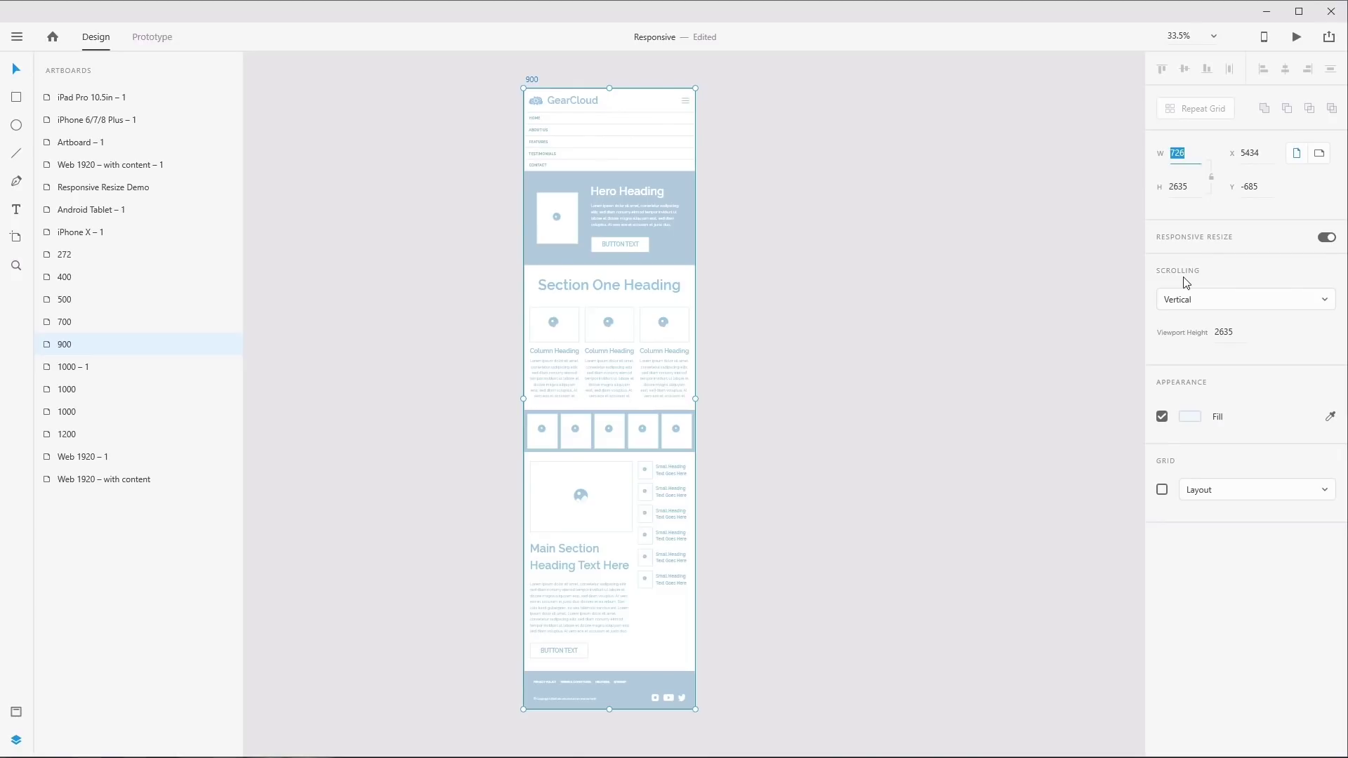
text(70)
key(BackSpace)
key(BackSpace)
text(900)
key(Return)
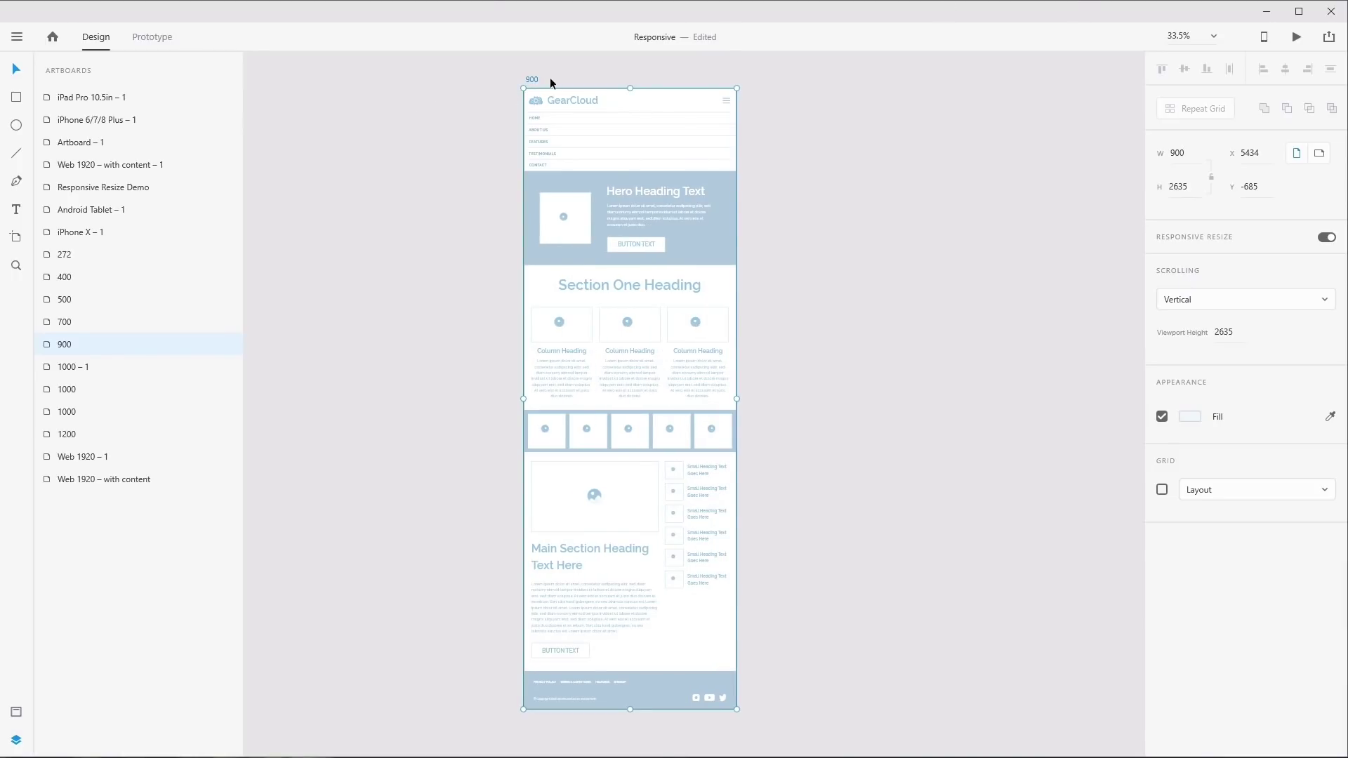
Duplicate the finished 900 artboard beside the original and set the copy's width to 700 px
drag(794, 196, 562, 198)
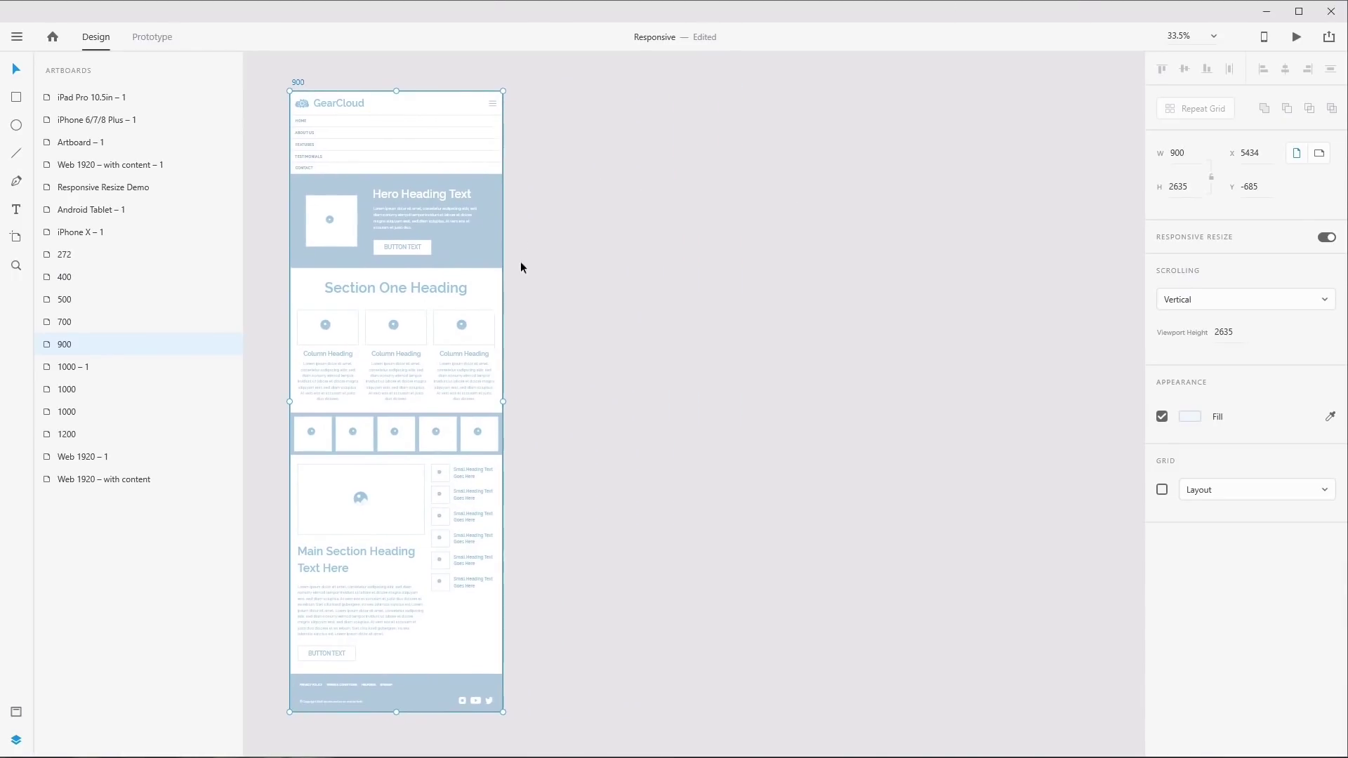
drag(302, 81, 700, 84)
click(1179, 153)
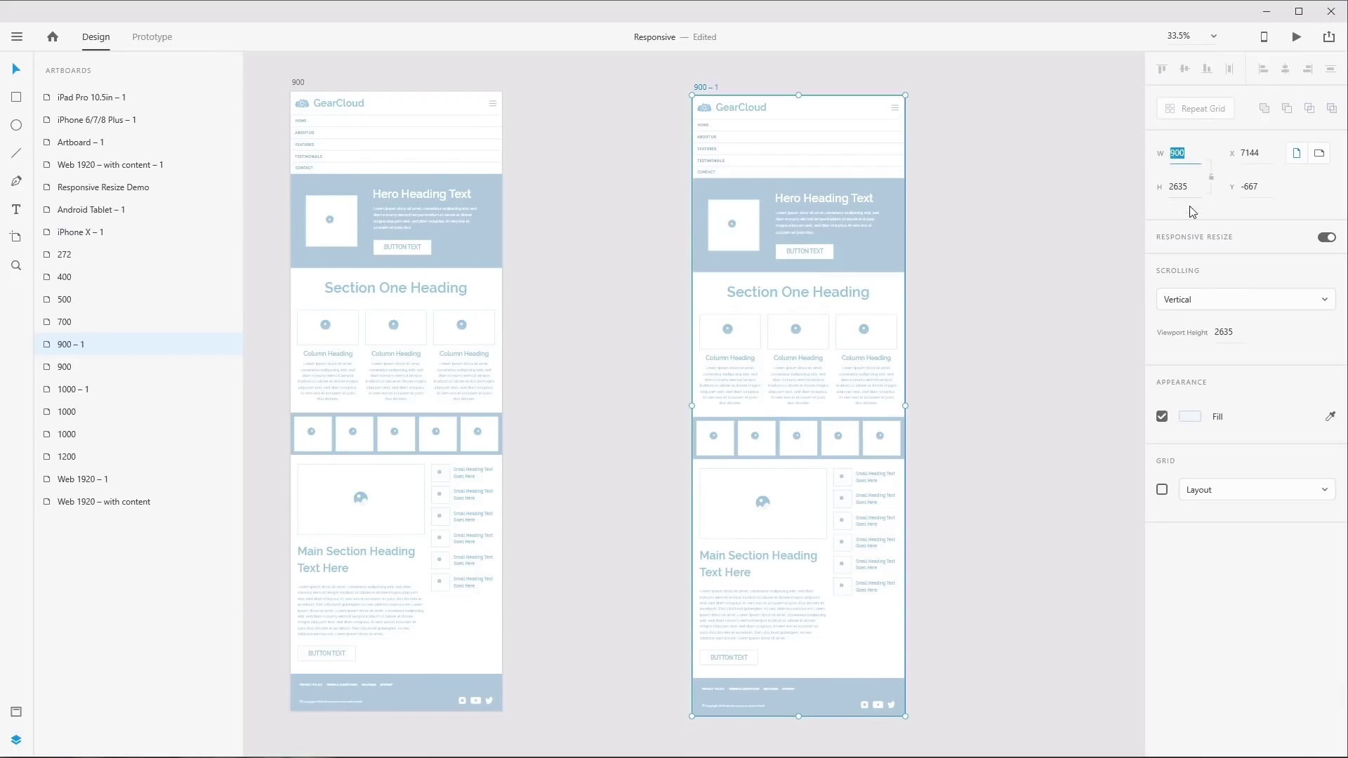
text(700)
key(Return)
Hide the right_col group with the small headings in the main section of the 700 px wide copy
scroll(822, 597, up, 10)
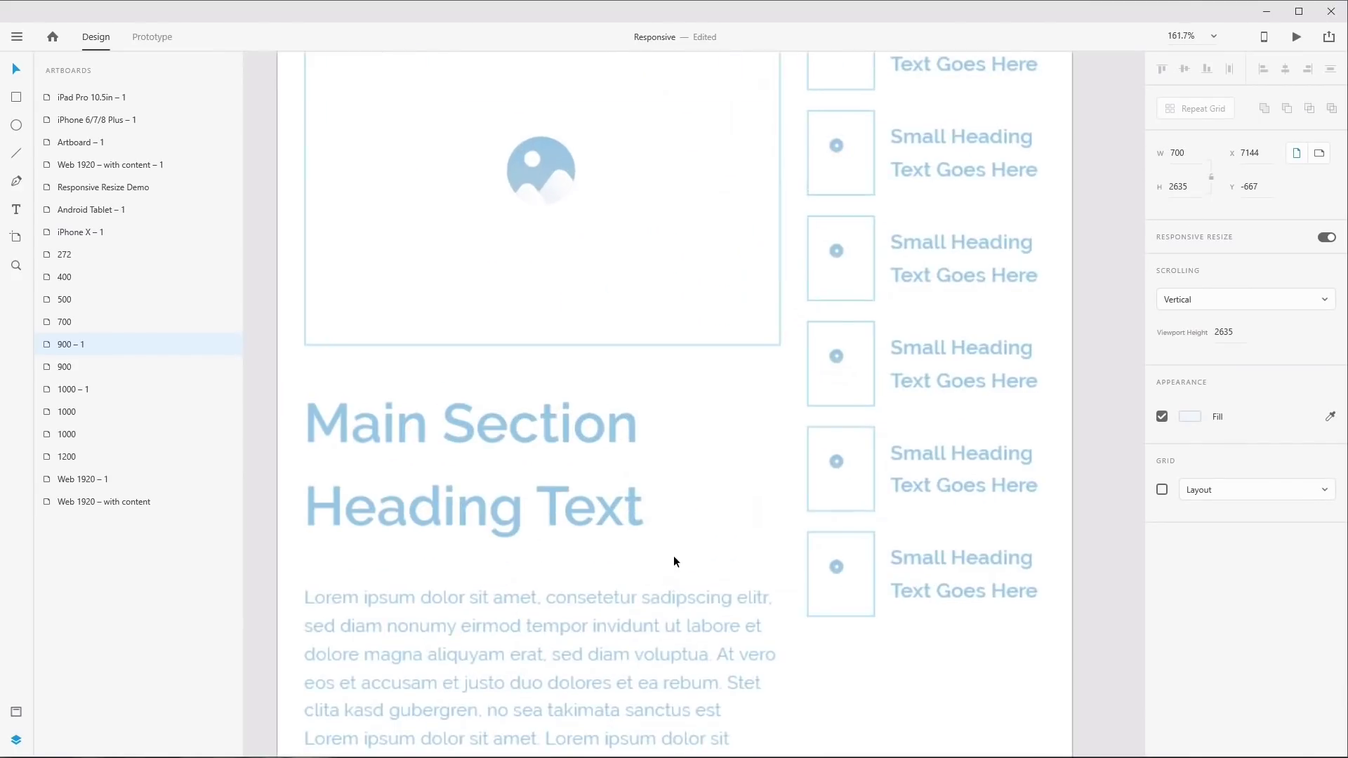
drag(705, 543, 783, 451)
scroll(705, 466, down, 3)
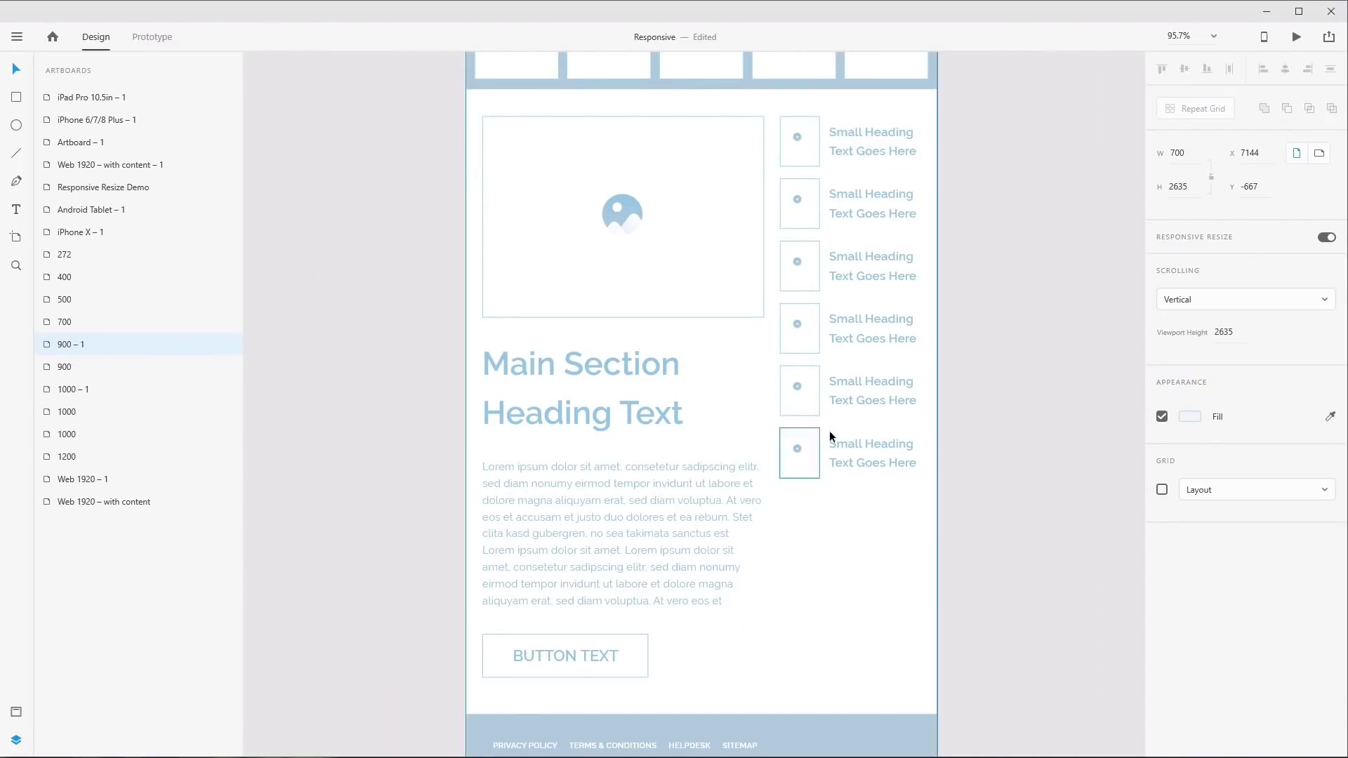
ctrl+click(614, 517)
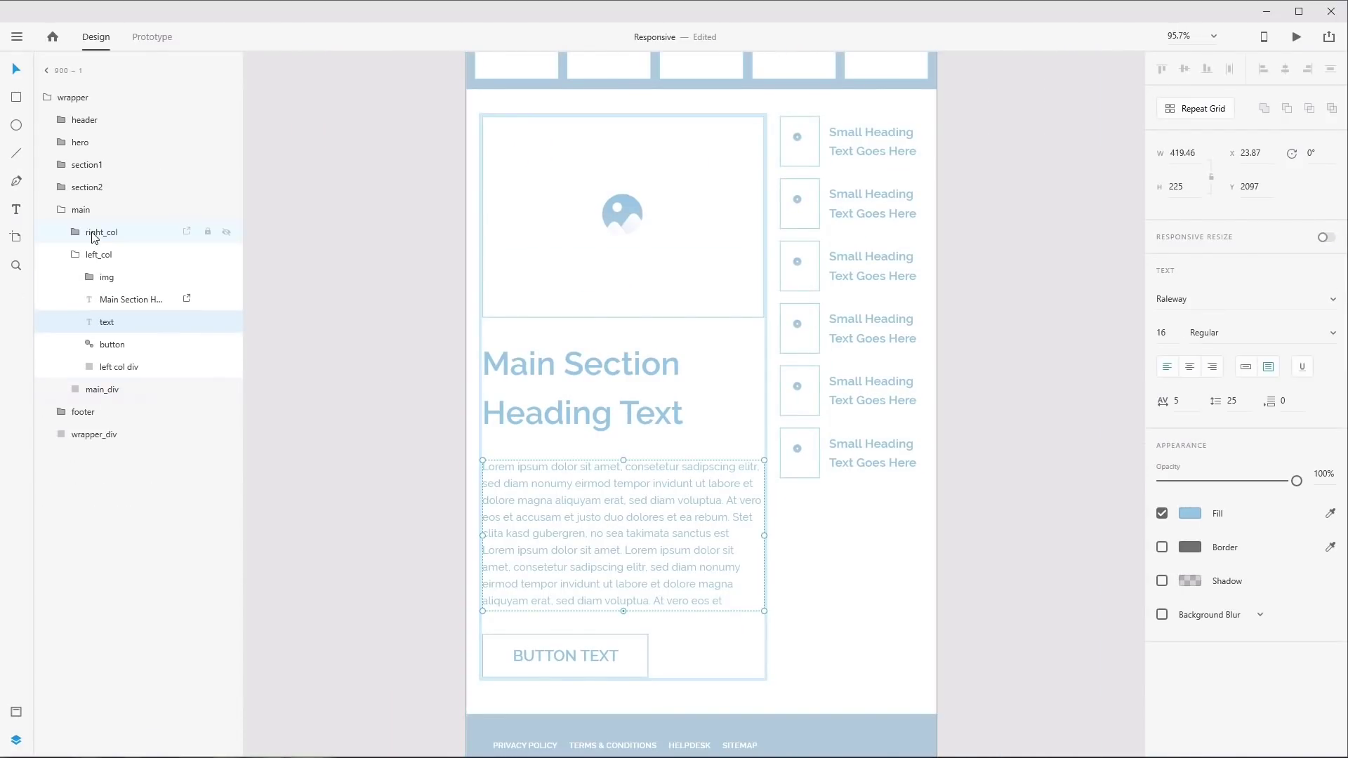
click(93, 232)
click(226, 232)
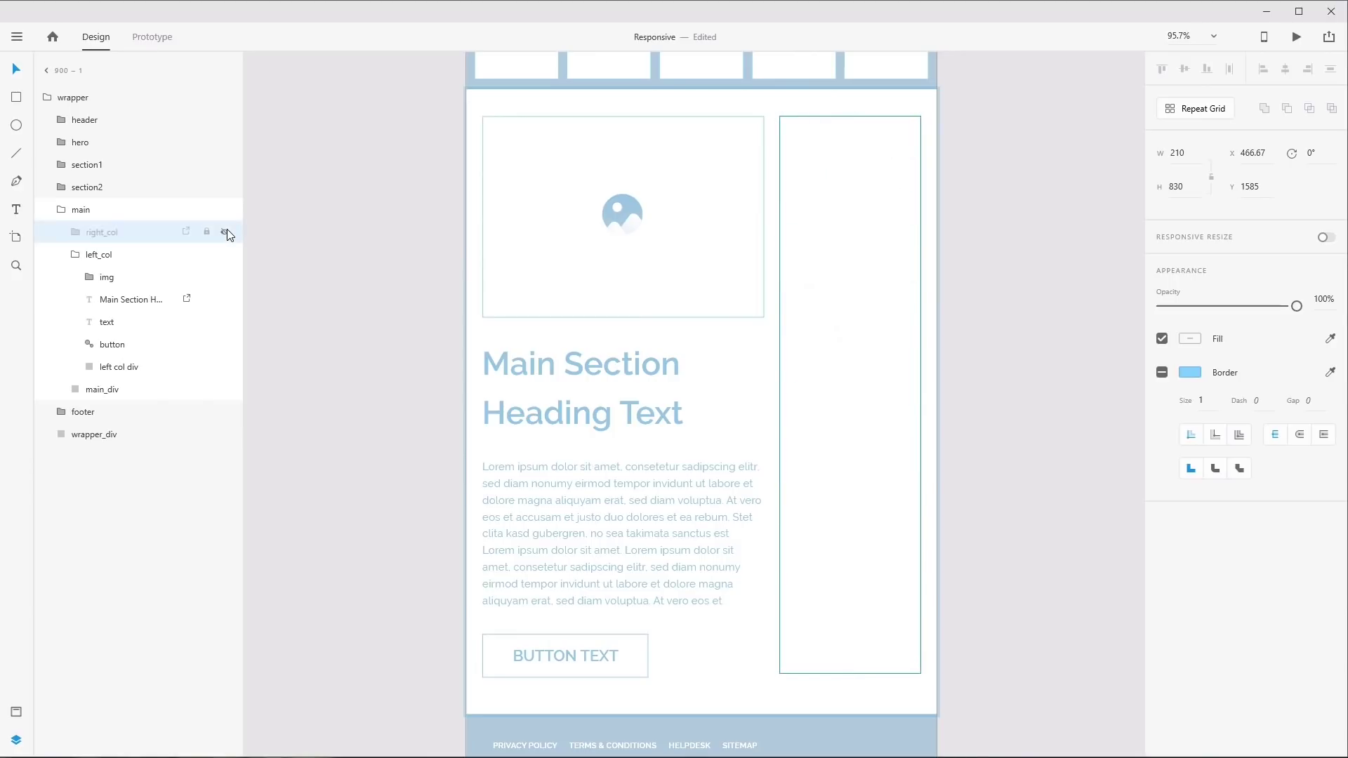
Widen the main section's left_col group to span the full content width, and select the wrapper group
click(102, 255)
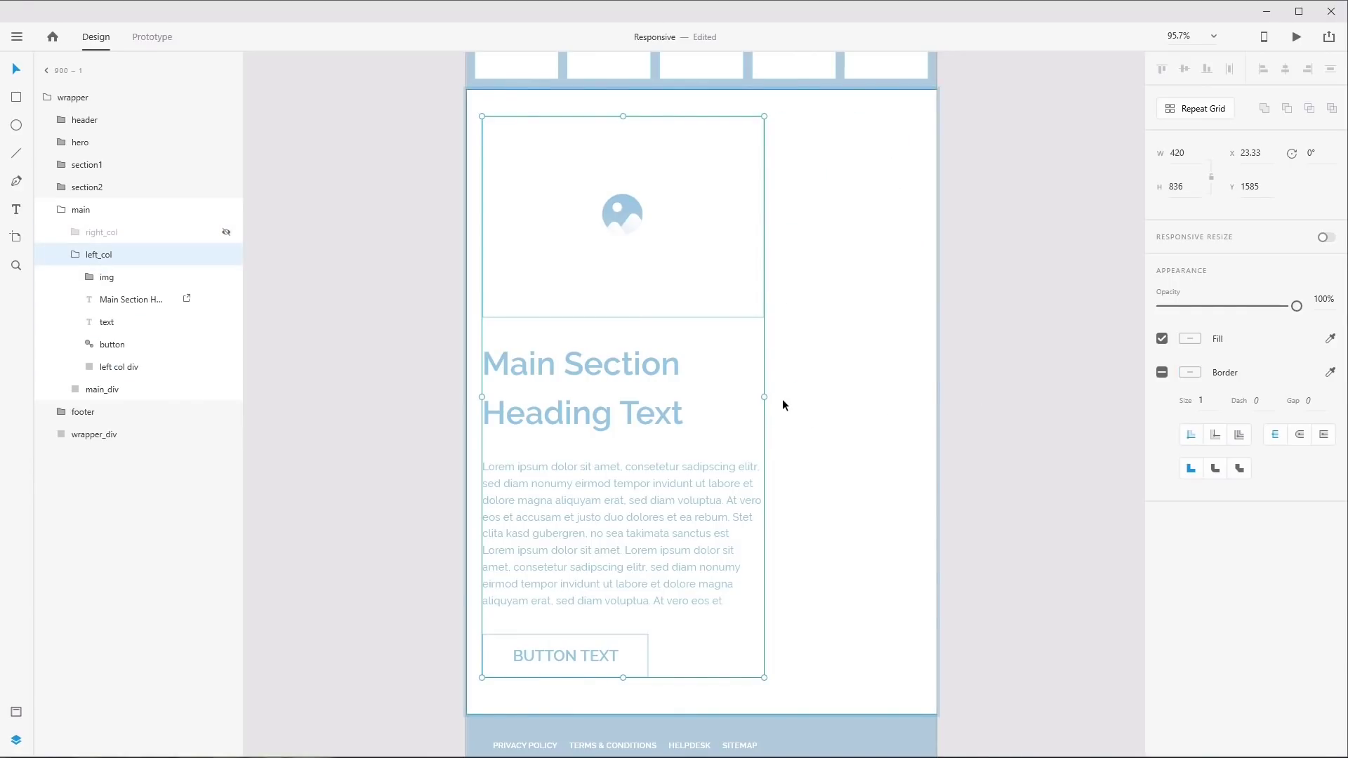
drag(765, 396, 862, 295)
click(73, 98)
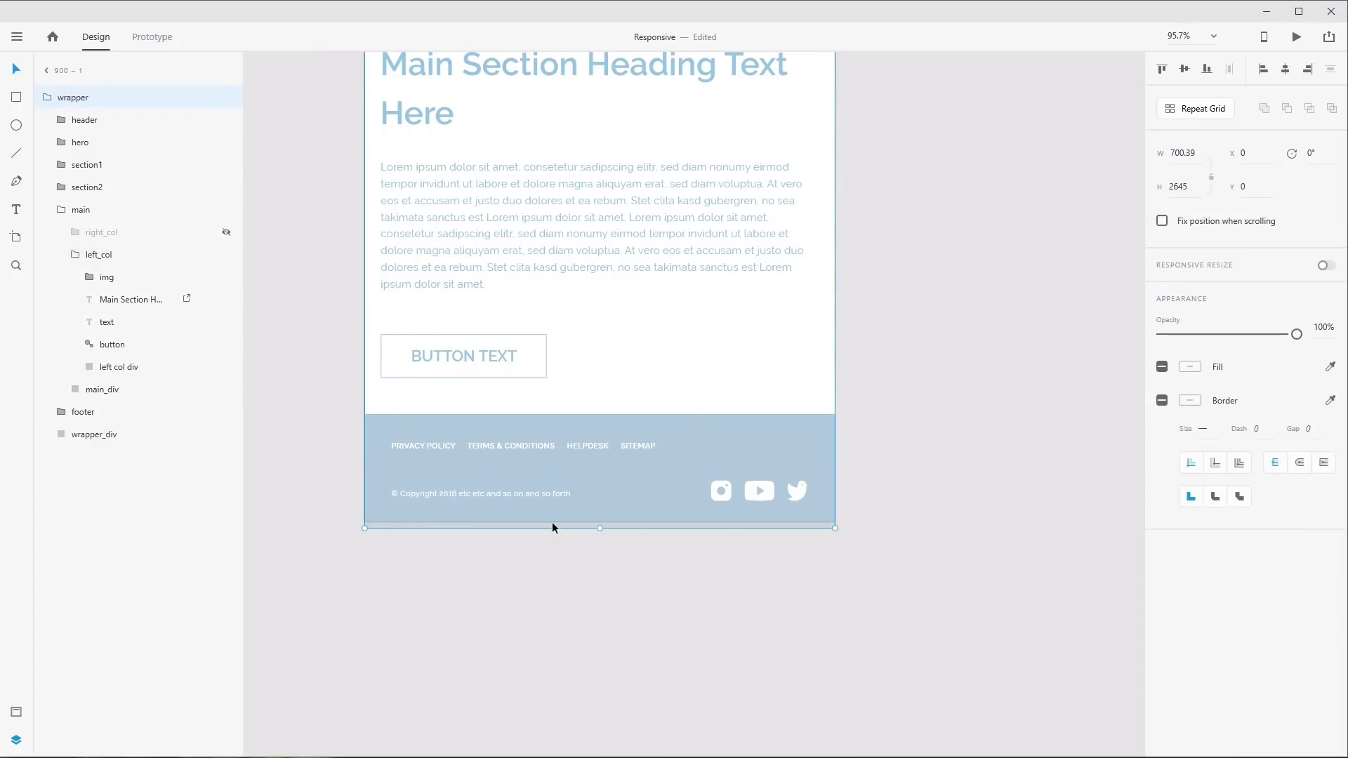
scroll(621, 487, down, 8)
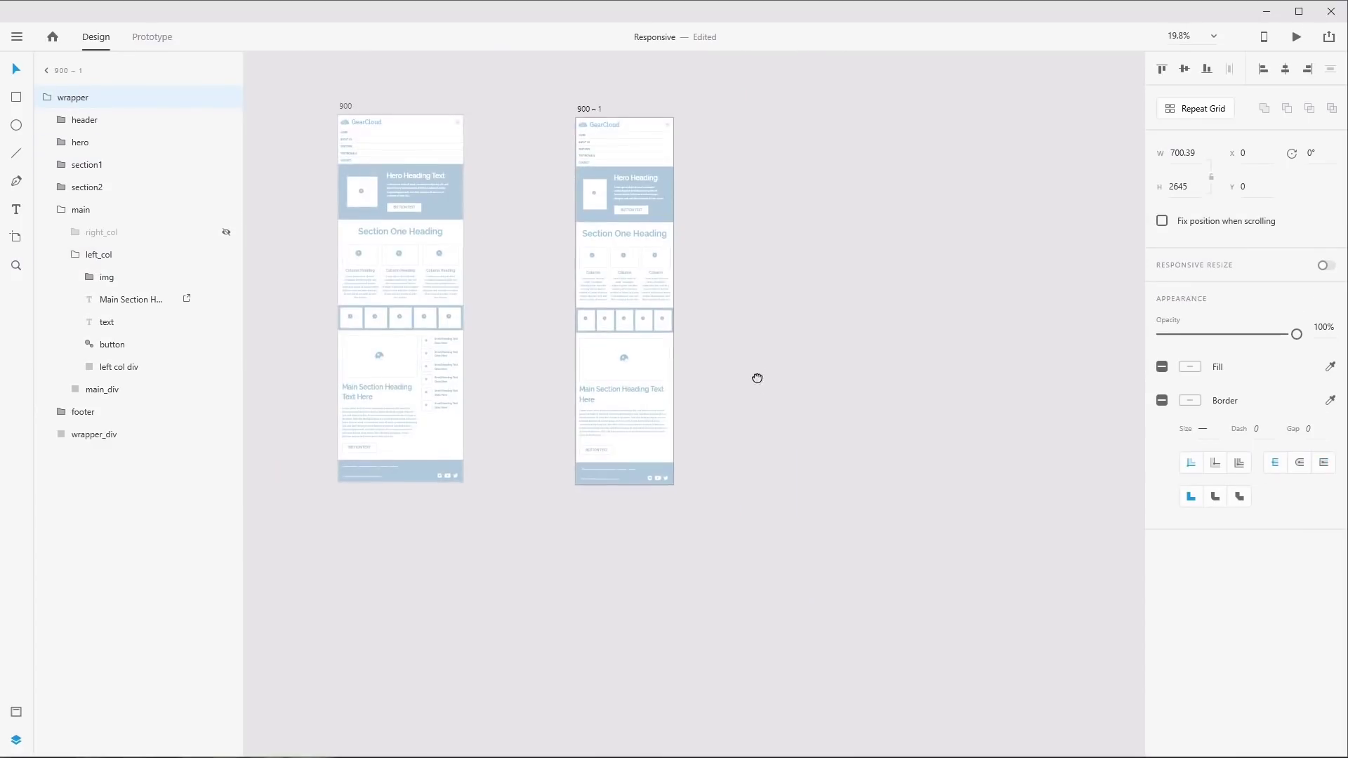
Rename the duplicated artboard as 700
double_click(577, 169)
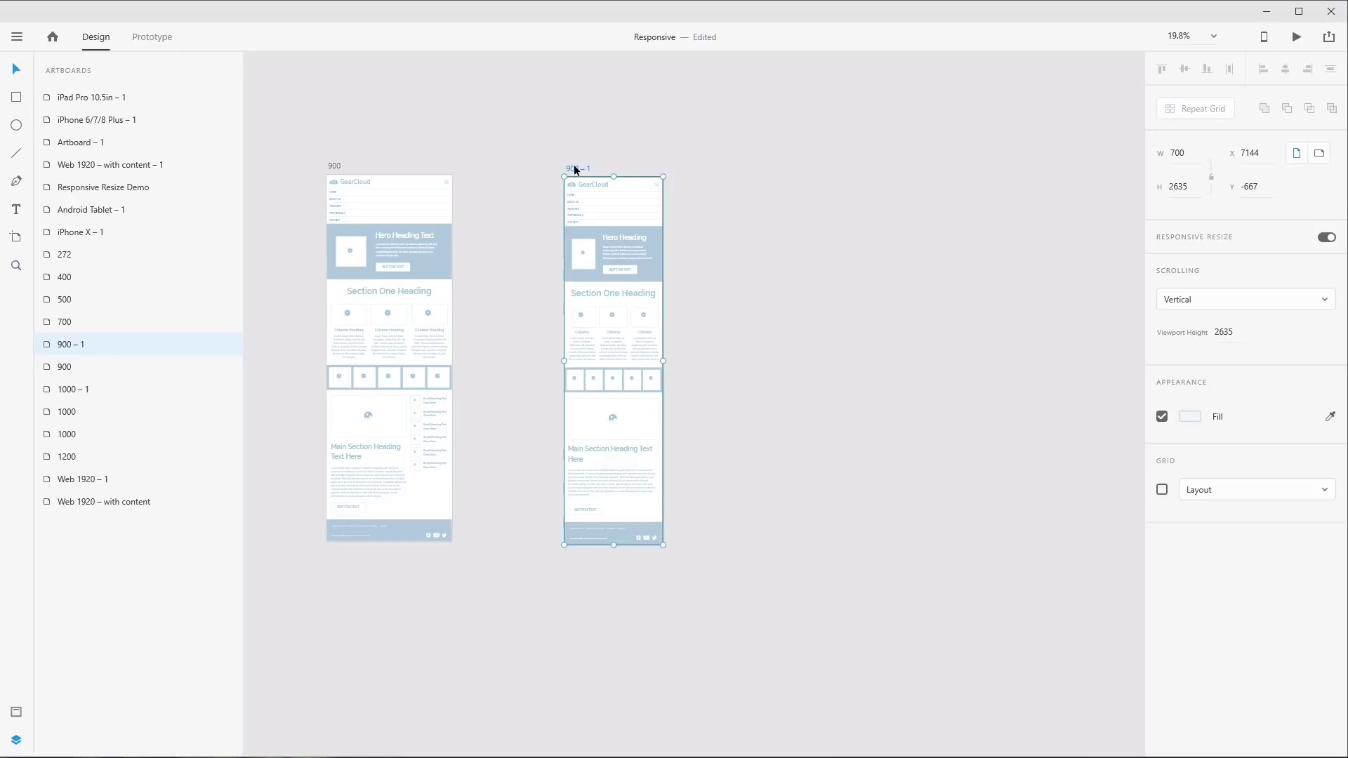
text(700)
key(Return)
Turn off Responsive Resize for the new 700 artboard and extend its height to about 3840 px
click(1326, 237)
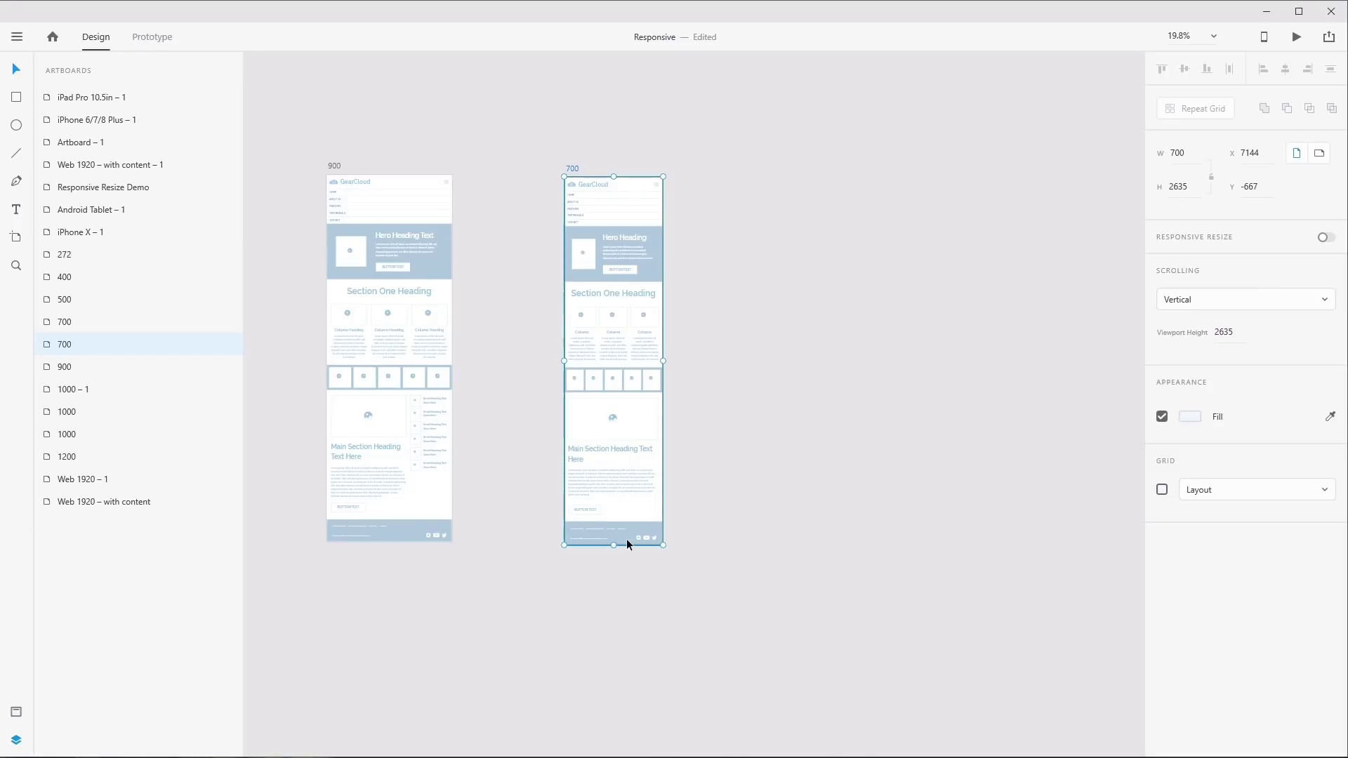
drag(614, 545, 645, 713)
drag(560, 544, 559, 713)
Move the footer group straight down on the 700 artboard, leaving a large gap under the main section
scroll(611, 567, up, 5)
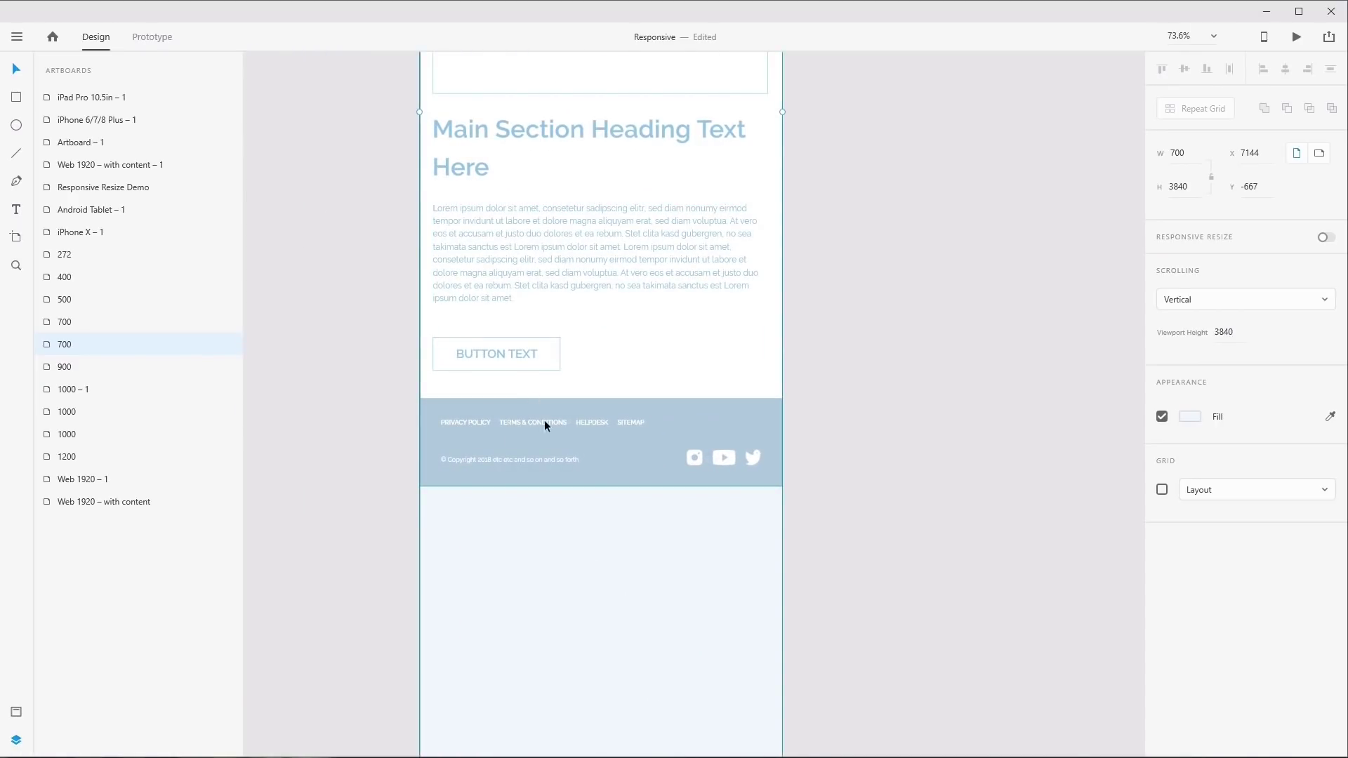
ctrl+click(593, 421)
click(82, 412)
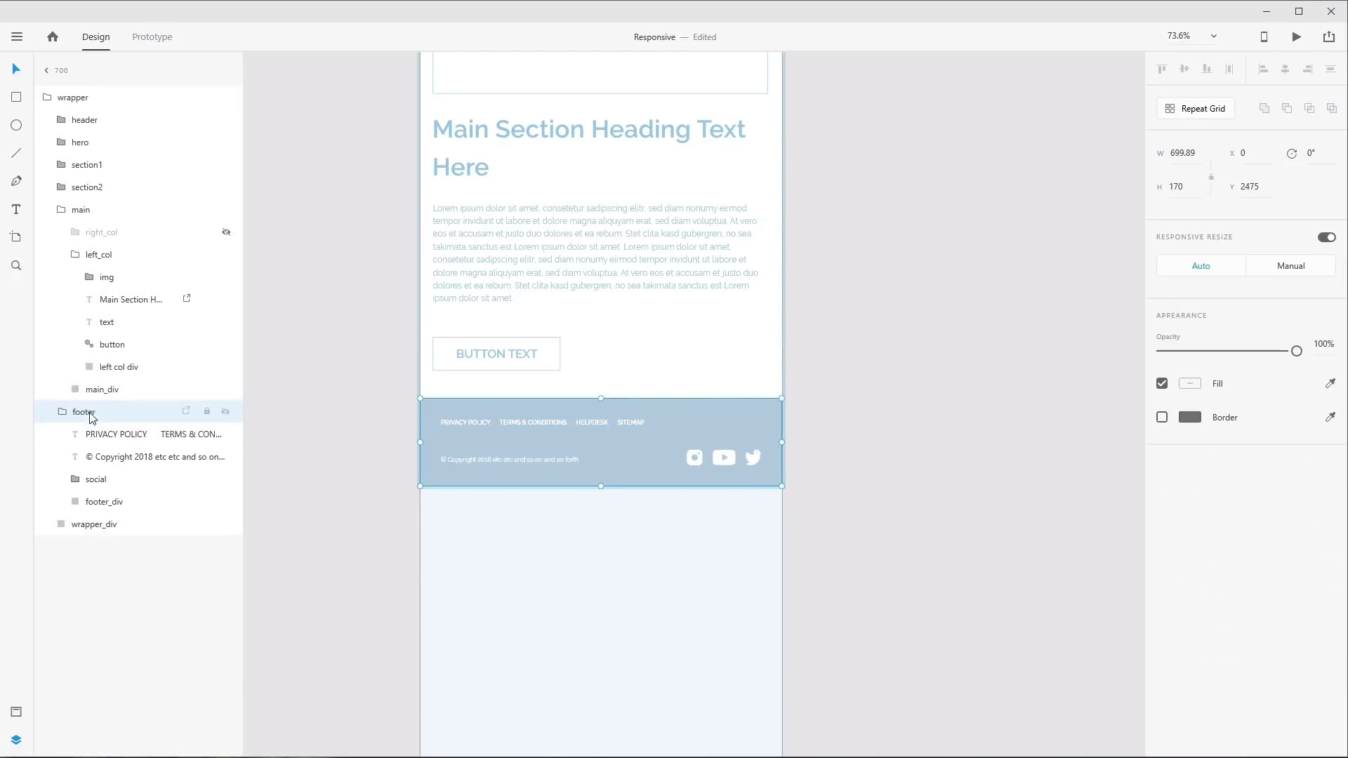
key(shift+Down)
key(shift+Down)
key(shift+Down)
key(shift+Down)
key(shift+Down)
key(shift+Down)
key(shift+Down)
key(shift+Down)
key(shift+Down)
key(shift+Down)
key(shift+Down)
key(shift+Down)
key(shift+Down)
key(shift+Down)
key(shift+Down)
key(shift+Down)
key(shift+Down)
key(shift+Down)
key(shift+Down)
key(shift+Down)
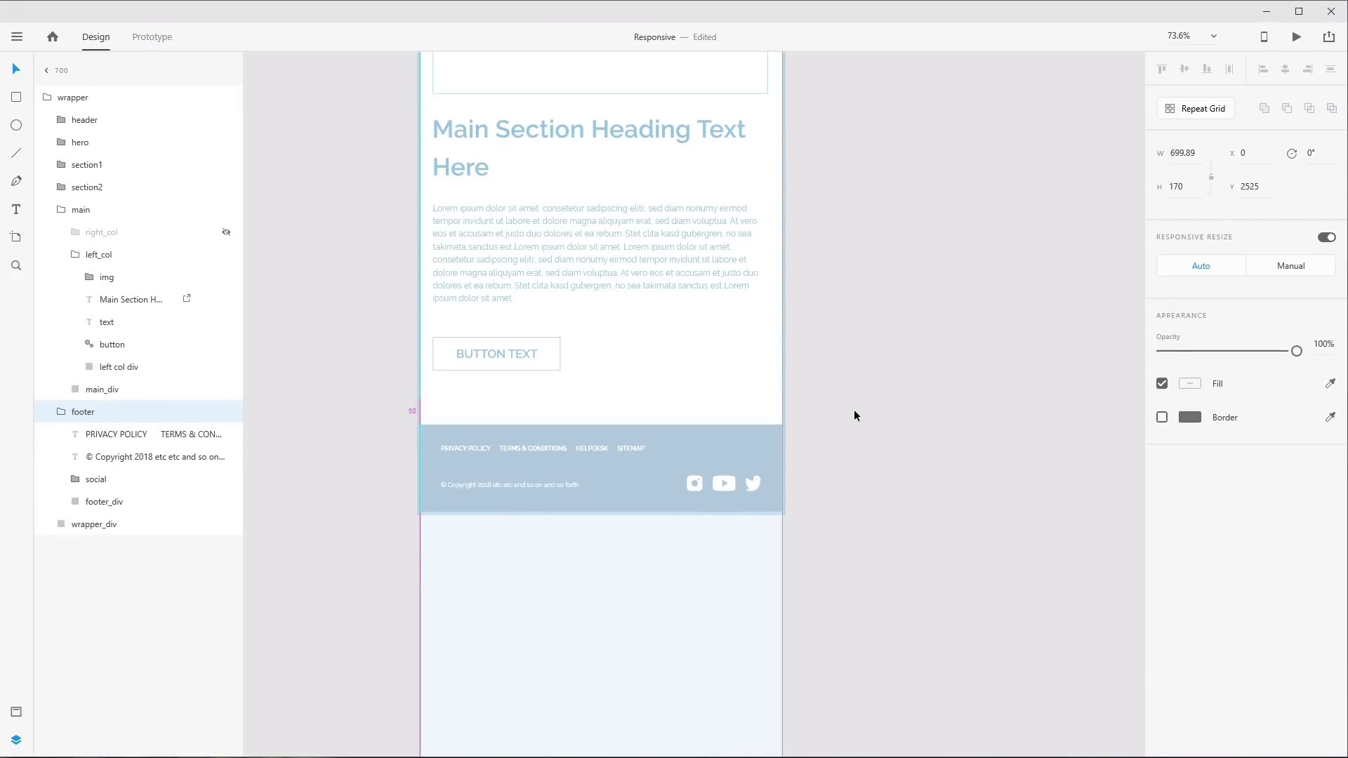
key(shift+Down)
key(shift+Down)
key(shift+Down)
key(shift+Down)
key(shift+Down)
key(shift+Down)
key(shift+Down)
key(shift+Down)
key(shift+Down)
key(shift+Down)
key(shift+Down)
key(shift+Down)
key(shift+Down)
key(shift+Down)
key(shift+Down)
key(shift+Down)
key(shift+Down)
key(shift+Down)
key(shift+Down)
key(shift+Down)
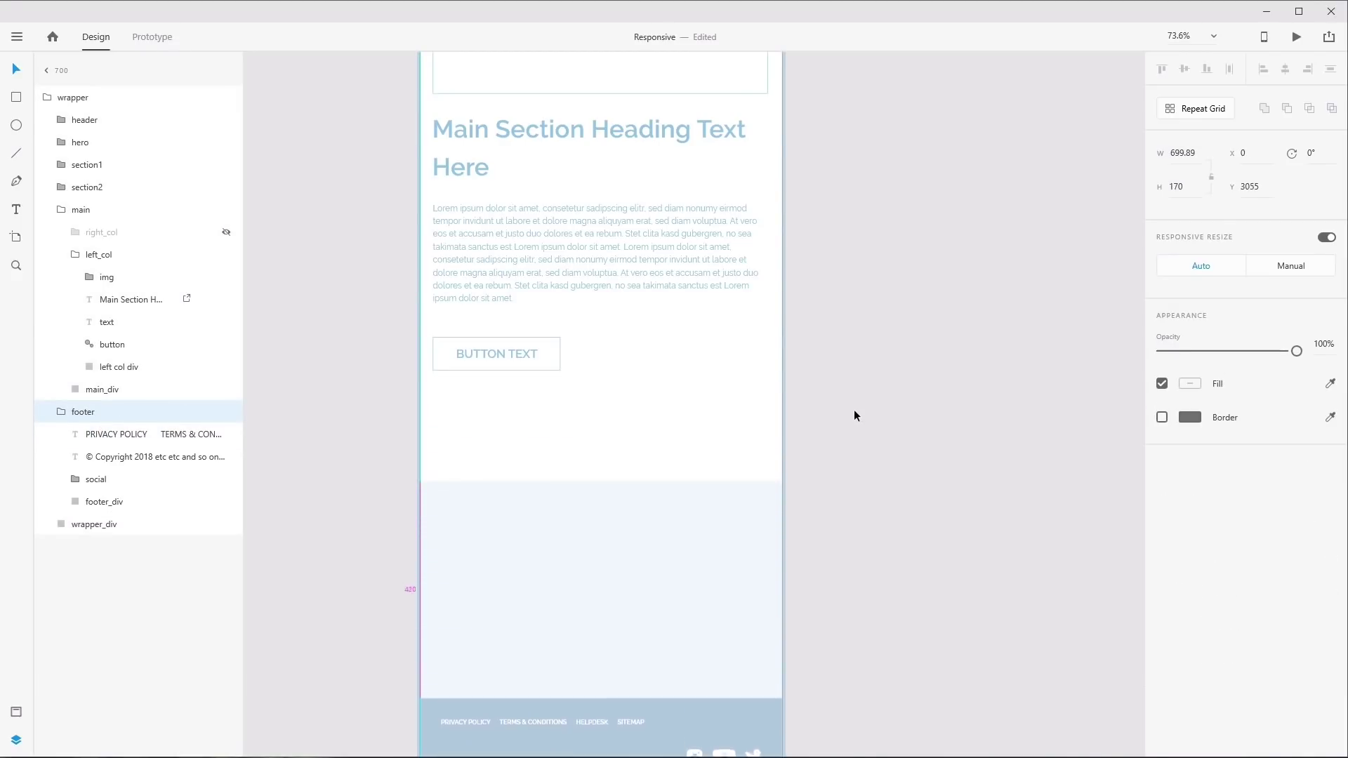
Unhide the right_col group and place it under the main section's button, at about X 23.67 and Y 2461
click(90, 231)
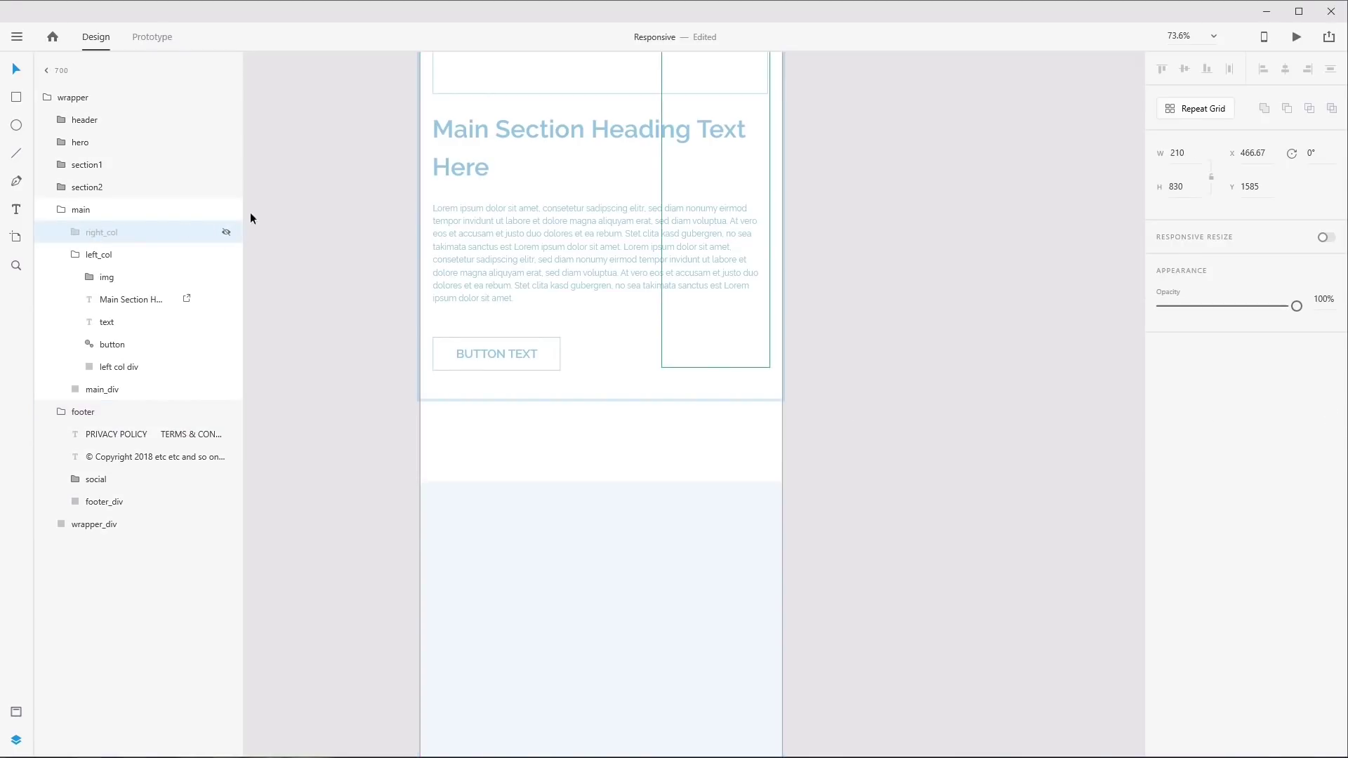
click(226, 231)
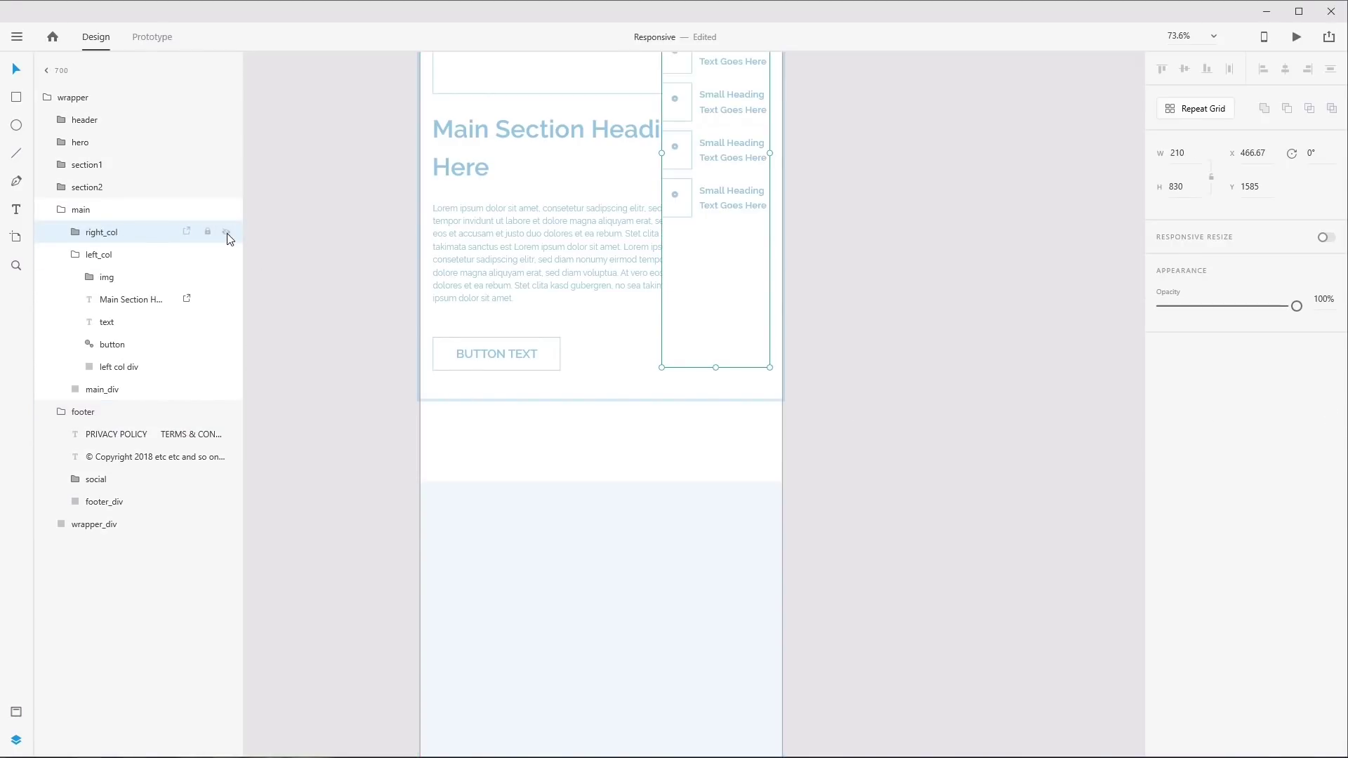
drag(752, 142, 471, 528)
Try widening the whole right_col group to about 649 px, and undo the resize
drag(542, 606, 768, 585)
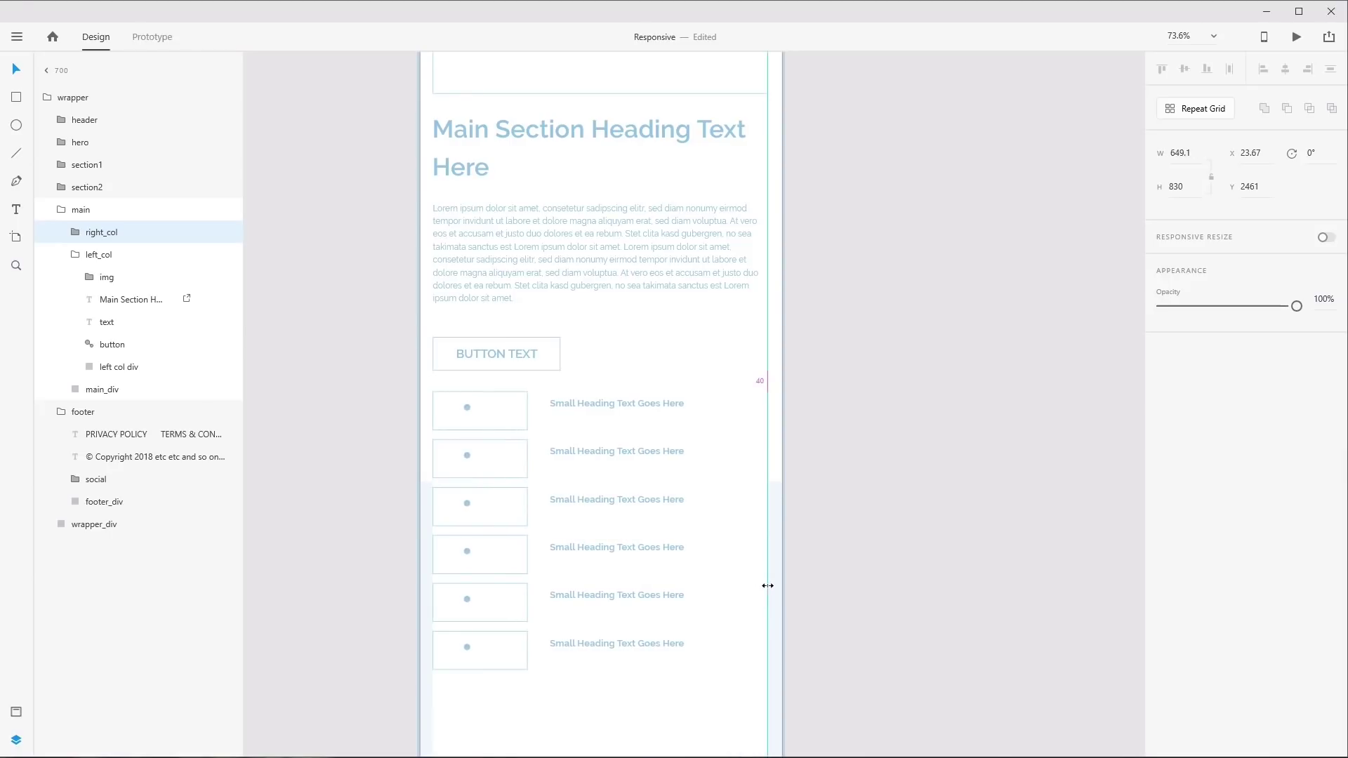
scroll(674, 656, down, 3)
scroll(674, 656, right, 1)
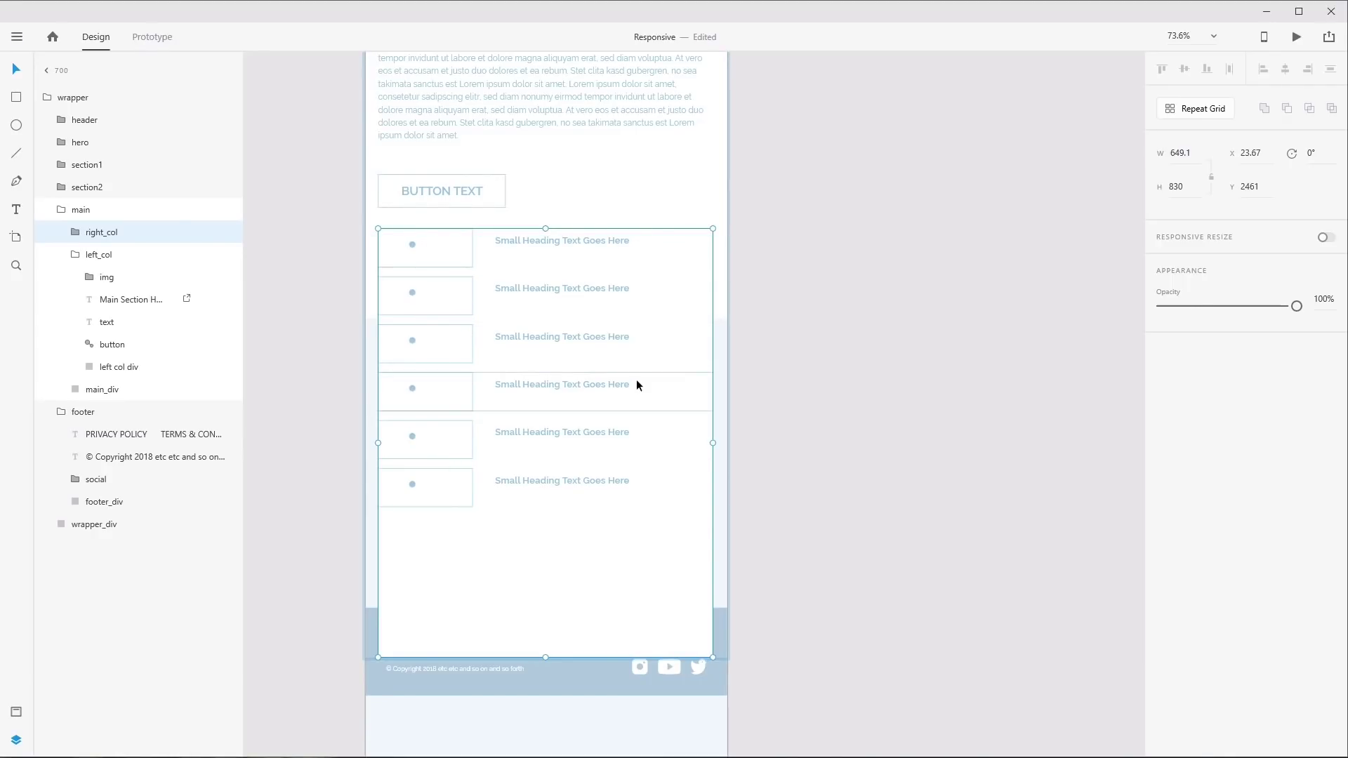
key(ctrl+z)
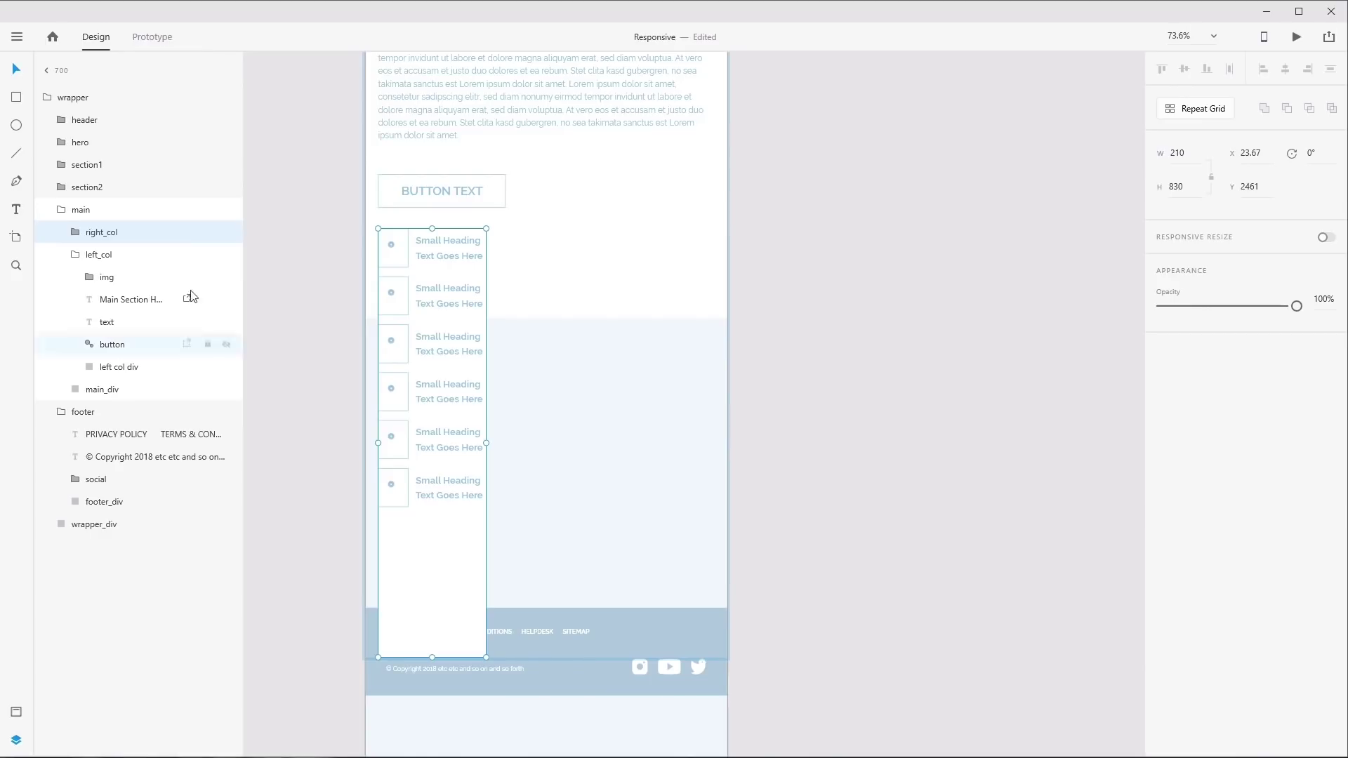
Delete the lower five visible sidebar_snippet groups in right_col, keeping only the uppermost small heading
click(75, 232)
click(114, 254)
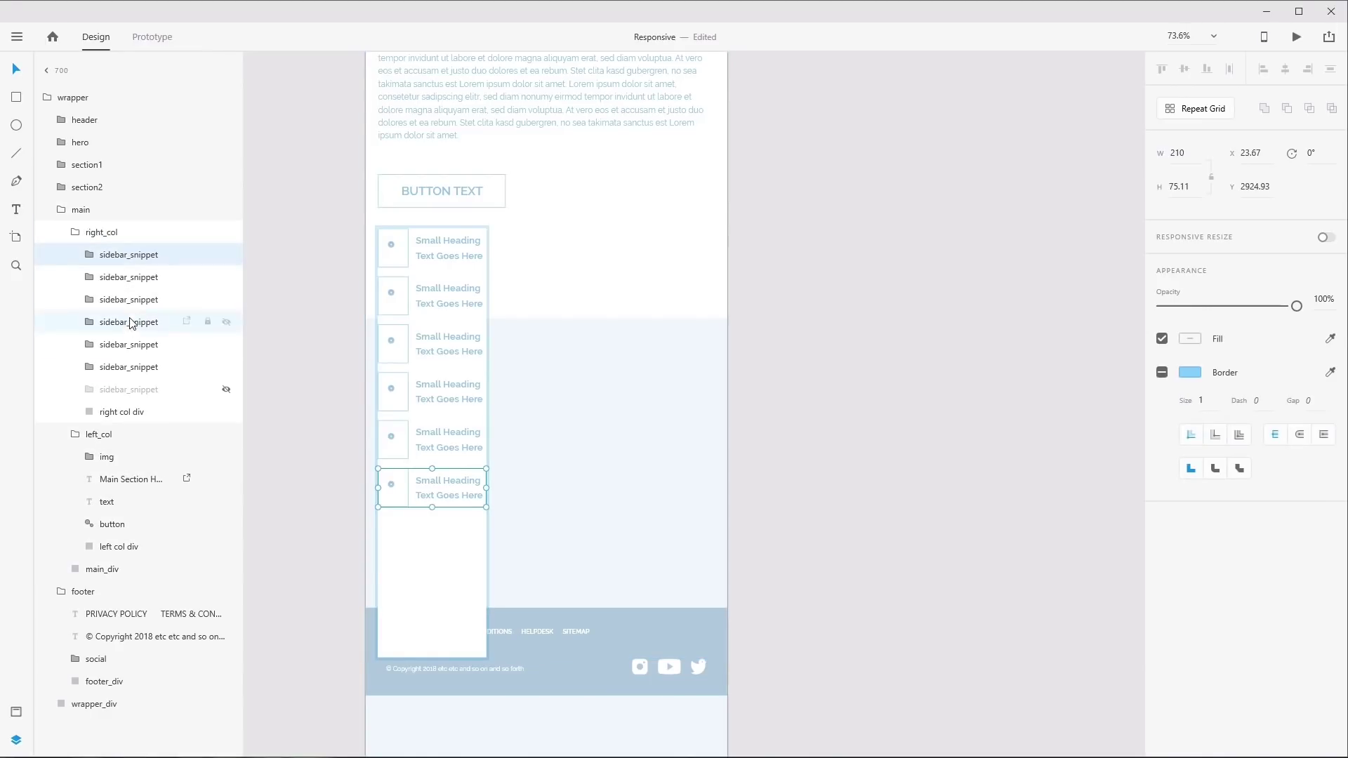
shift+click(133, 344)
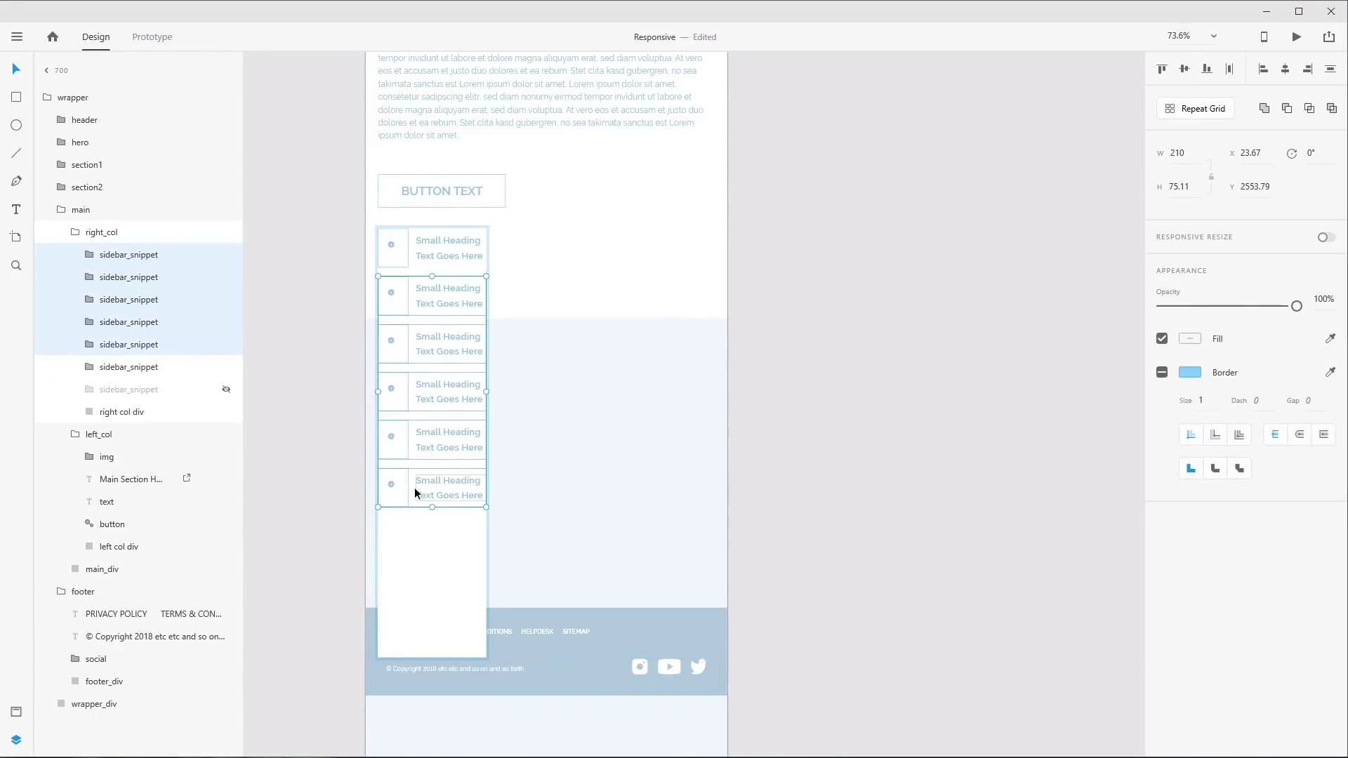
key(Delete)
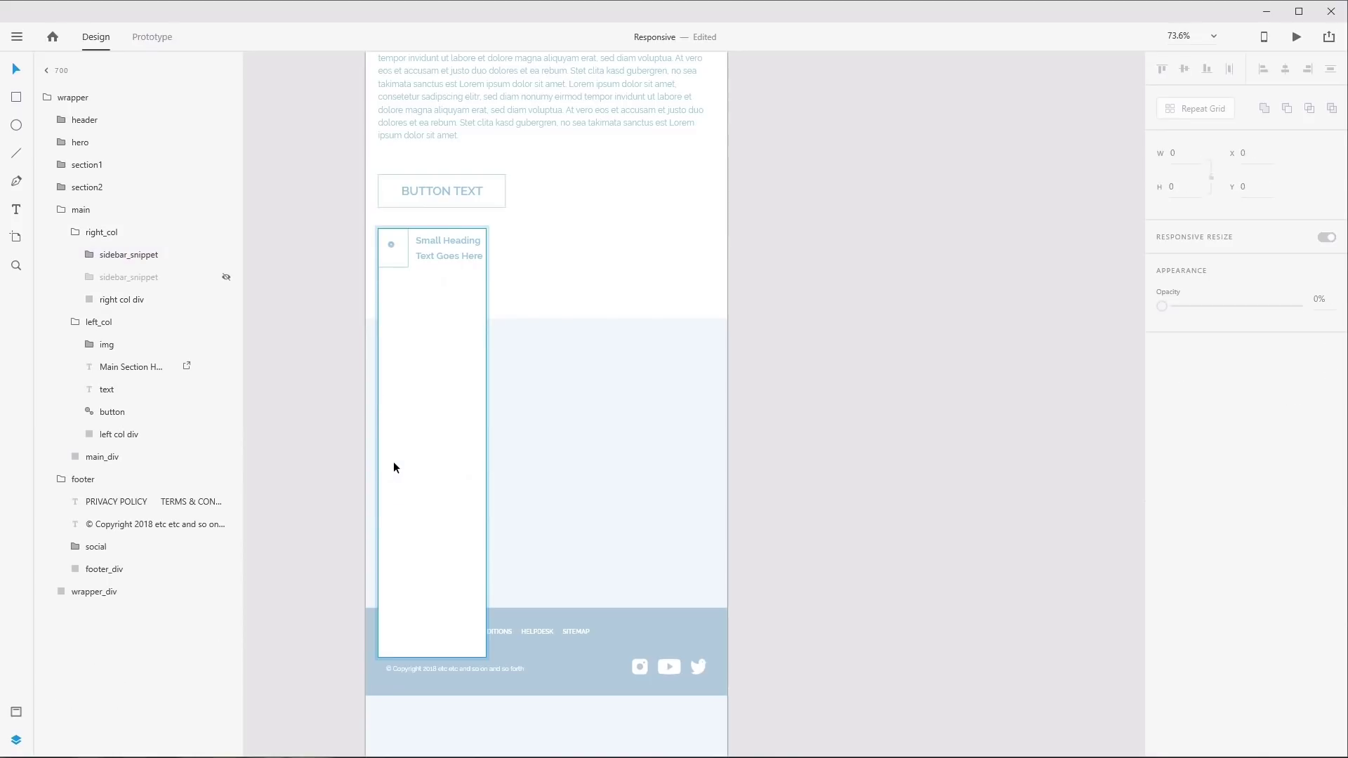
Stretch the right col div across the content width with less height, and widen the remaining sidebar_snippet to about 322 px
click(136, 303)
drag(487, 657, 710, 429)
key(shift+Tab)
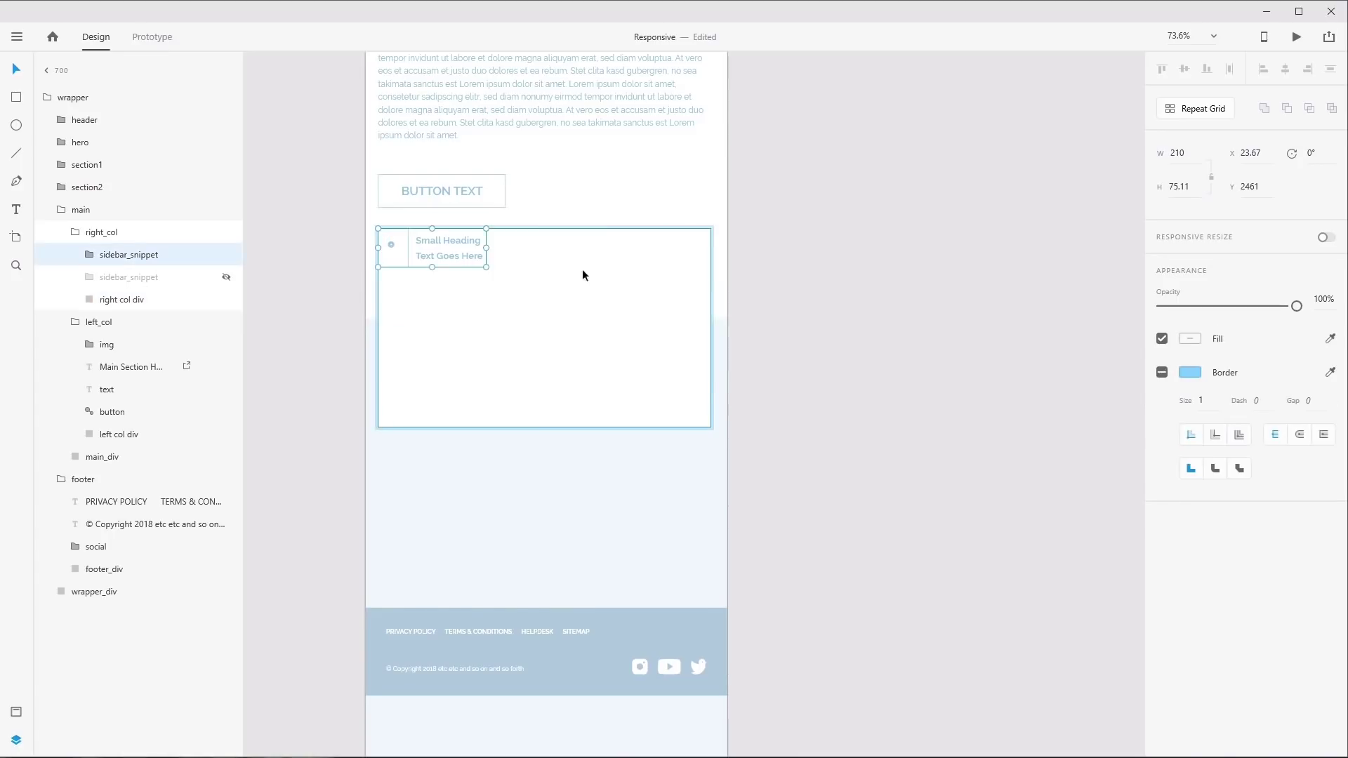
drag(488, 248, 561, 251)
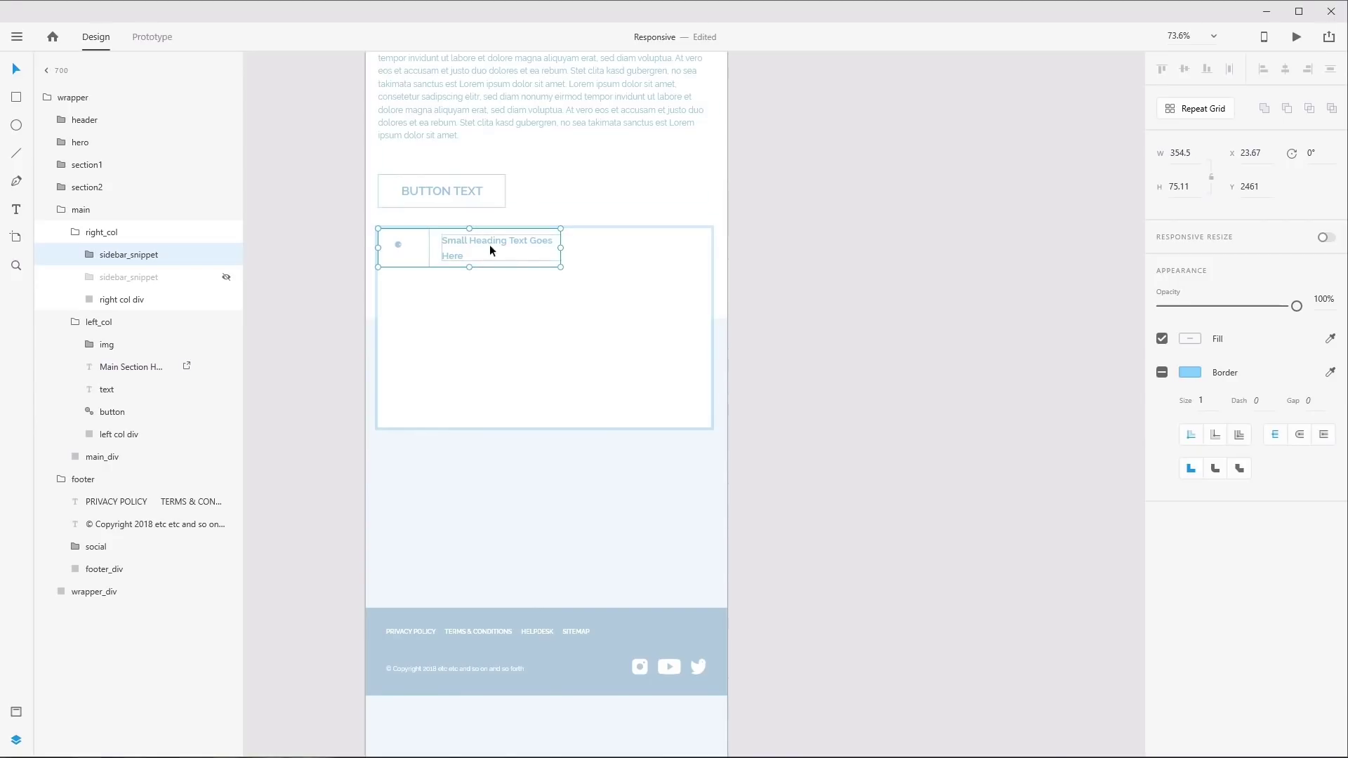
drag(562, 246, 551, 247)
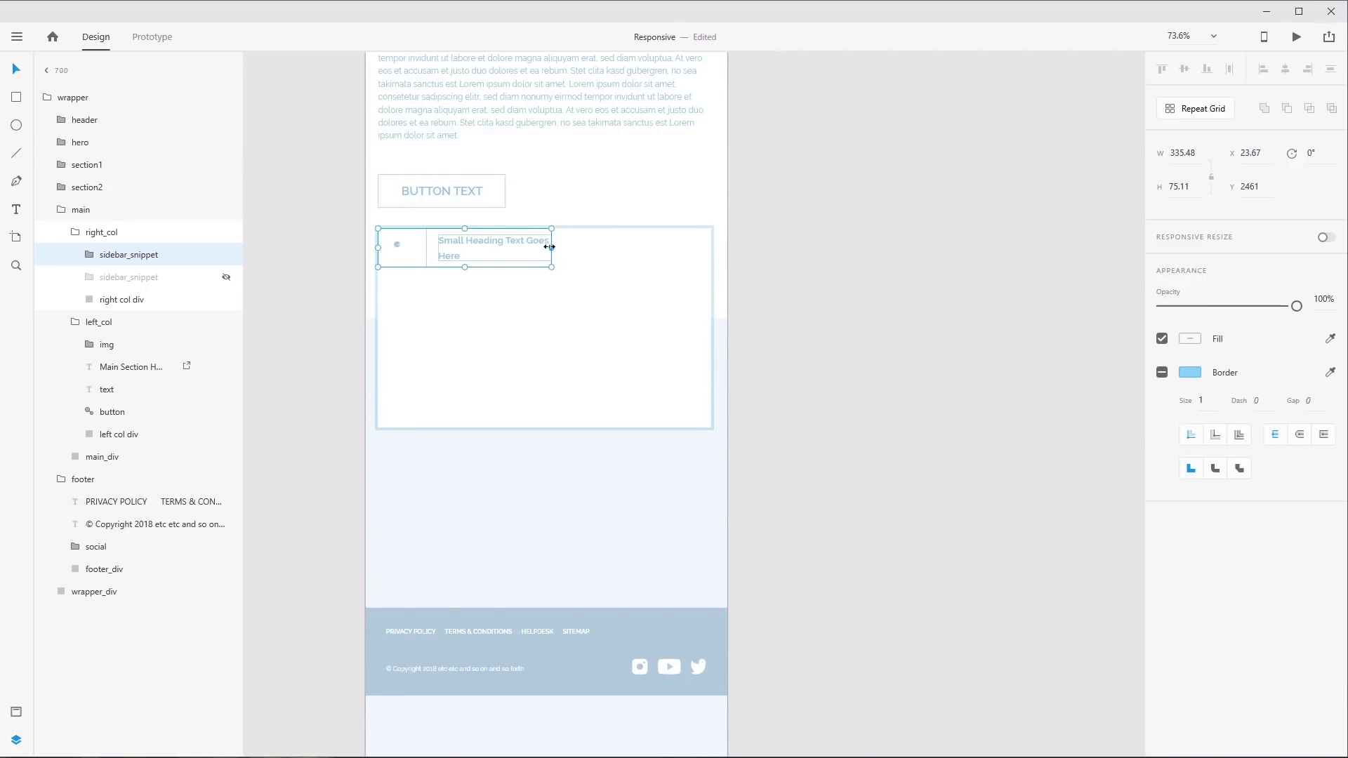
drag(549, 246, 542, 246)
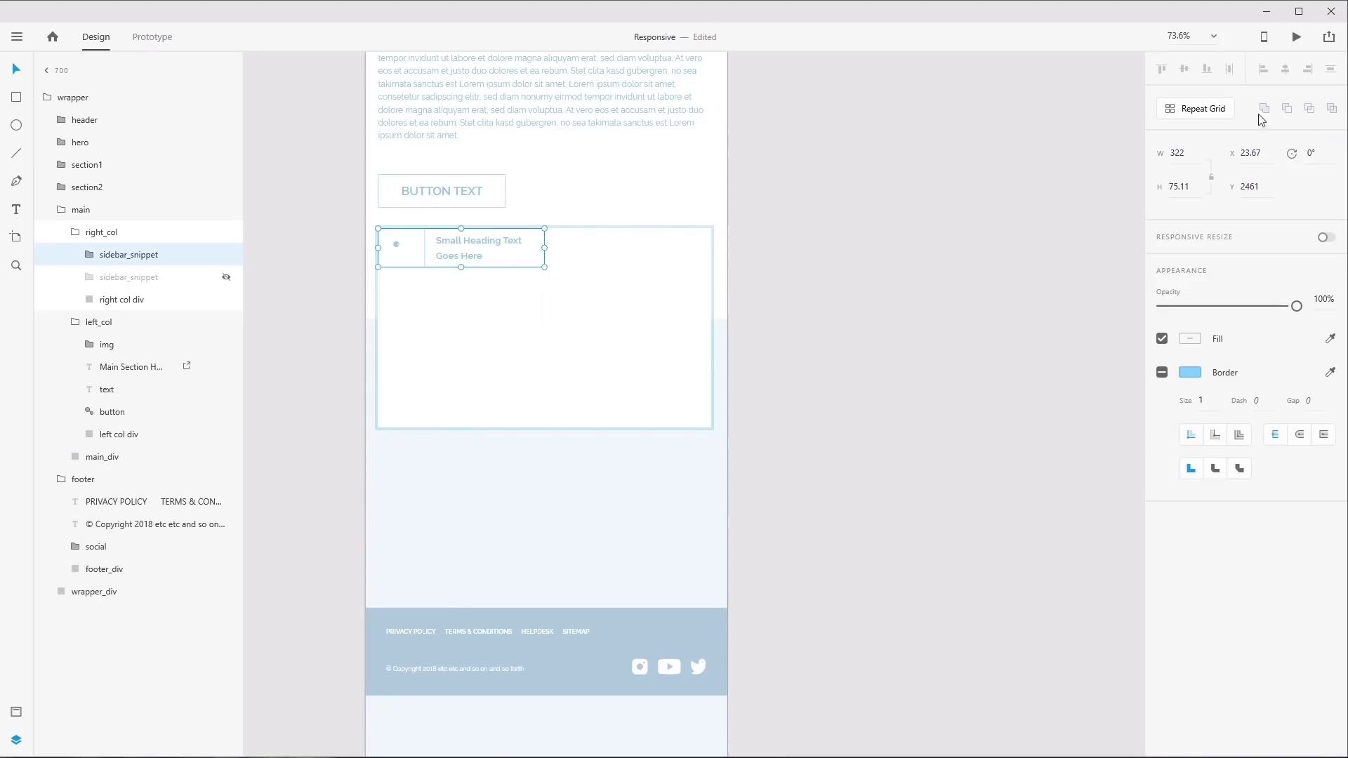
Turn the sidebar_snippet into a Repeat Grid of two columns by three rows about 652 px wide
click(1201, 114)
drag(463, 268, 496, 374)
drag(545, 303, 715, 308)
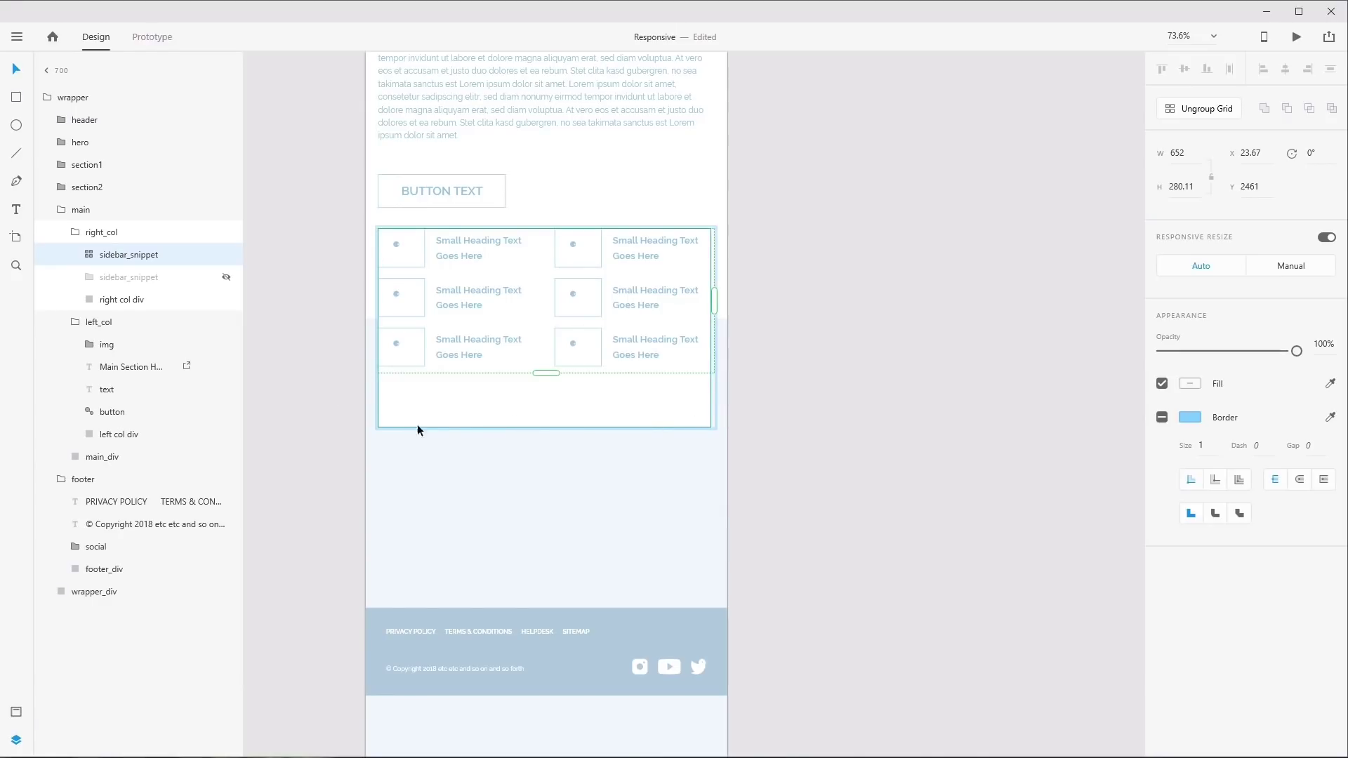
click(95, 592)
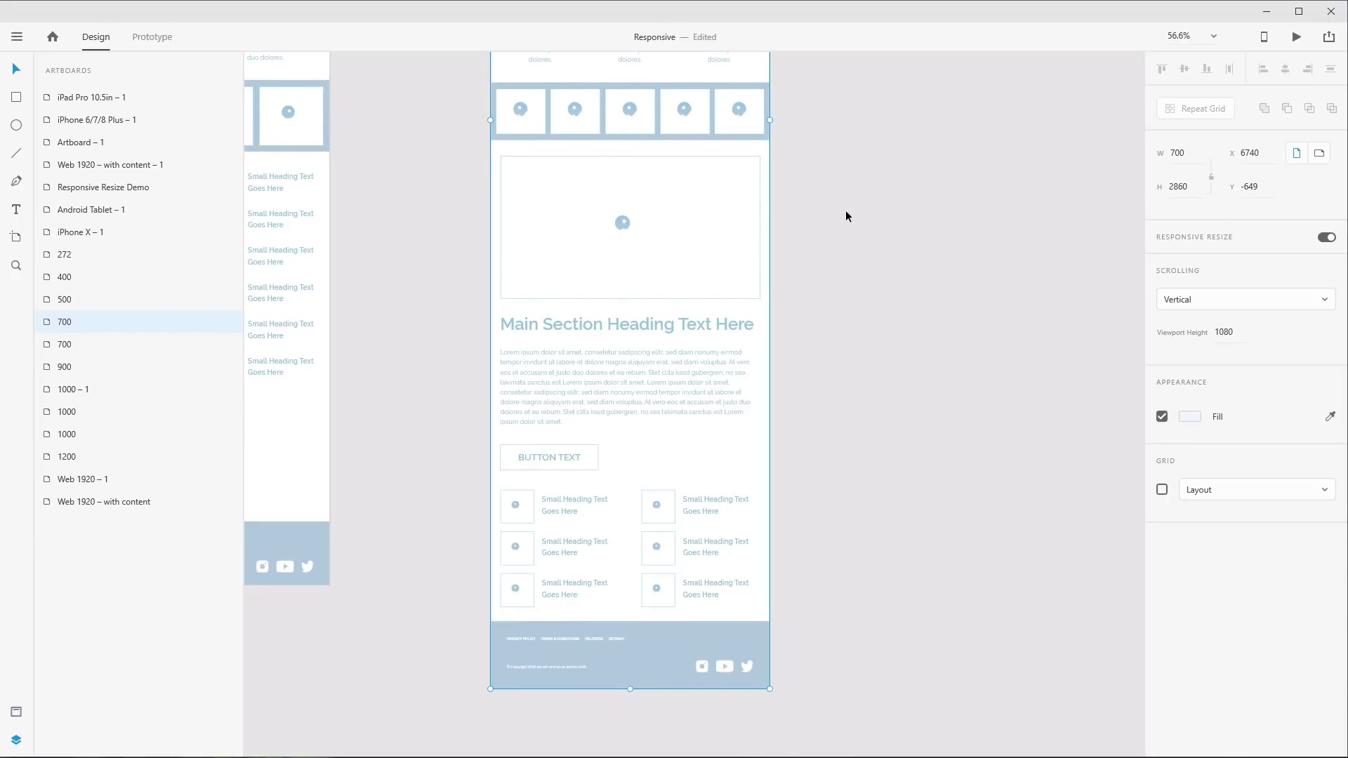
Try narrowing the 900 artboard to about 691 px for comparison with the finished 700 artboard, and undo the resize
scroll(823, 381, up, 5)
drag(805, 435, 829, 530)
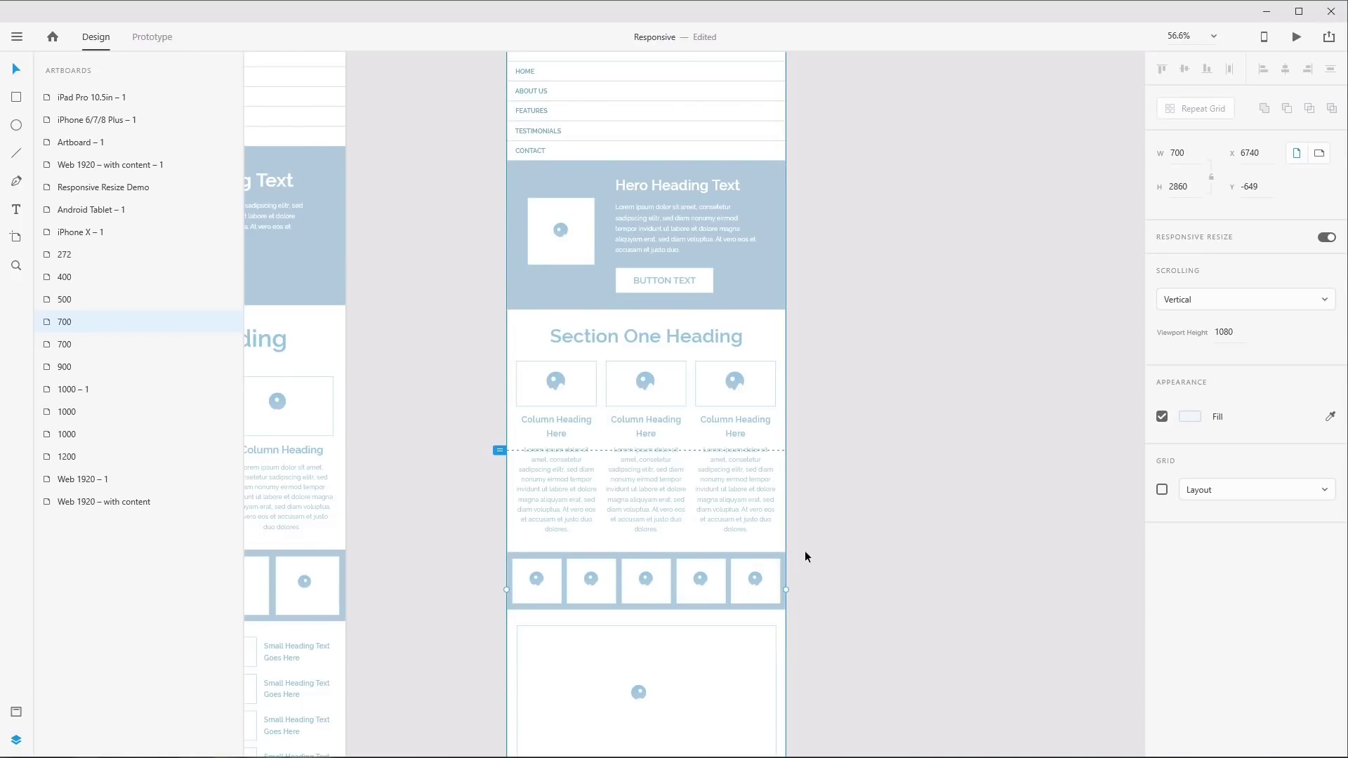
drag(430, 466, 700, 442)
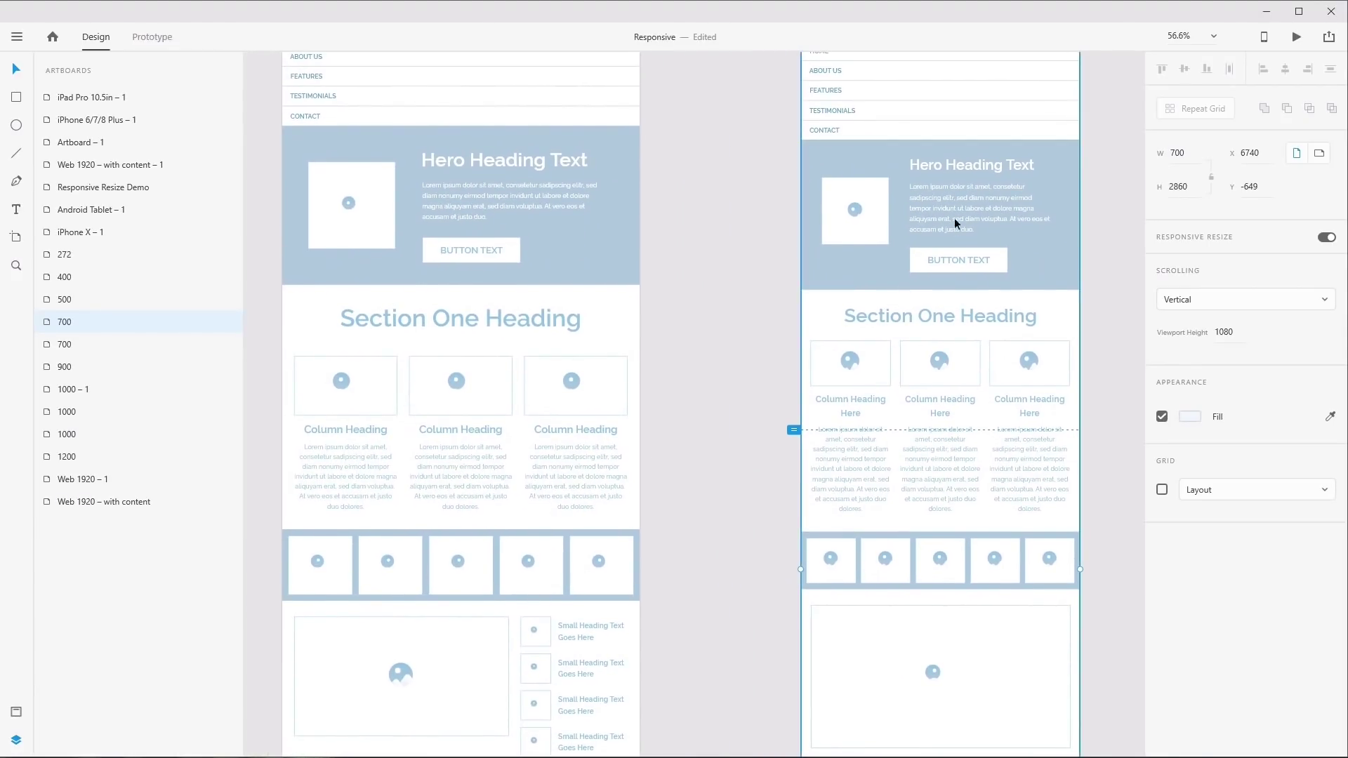
drag(701, 340, 746, 483)
click(336, 114)
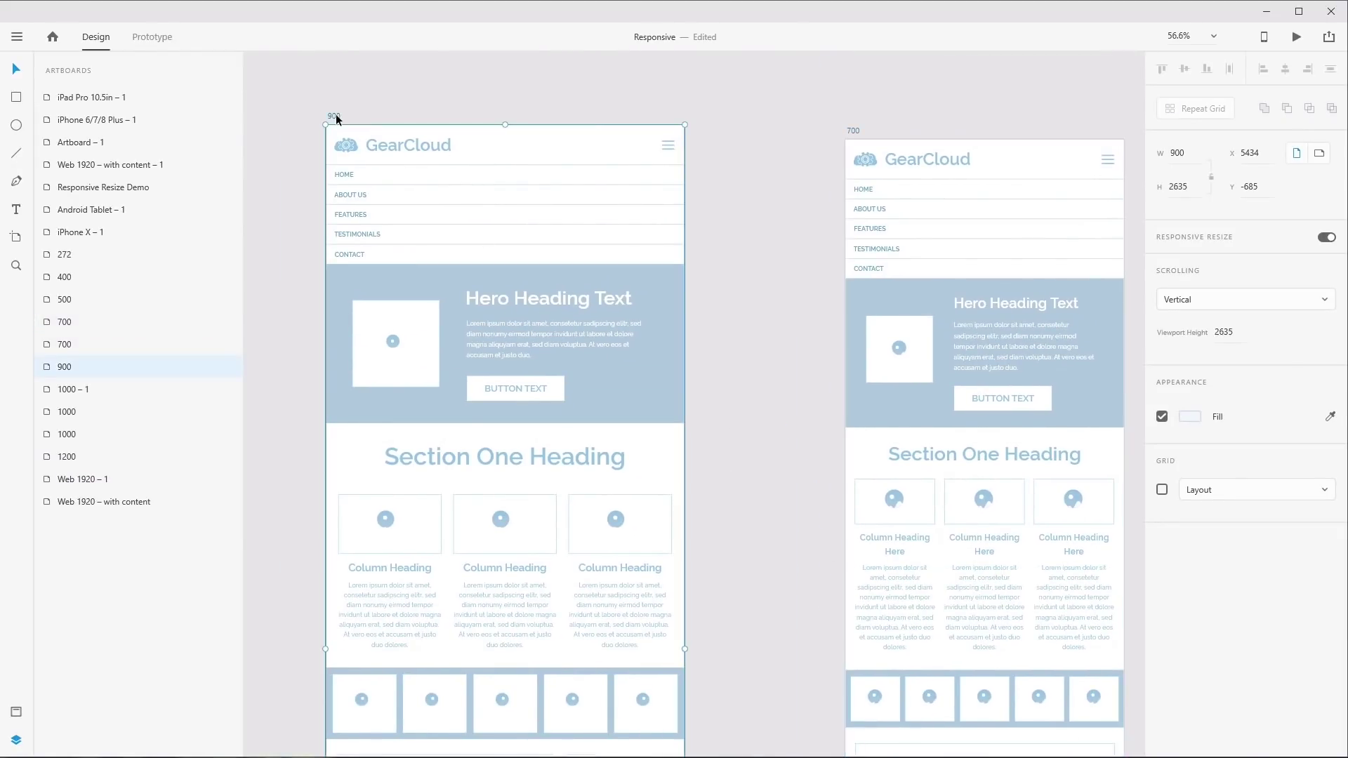
drag(747, 580, 755, 463)
drag(695, 560, 613, 545)
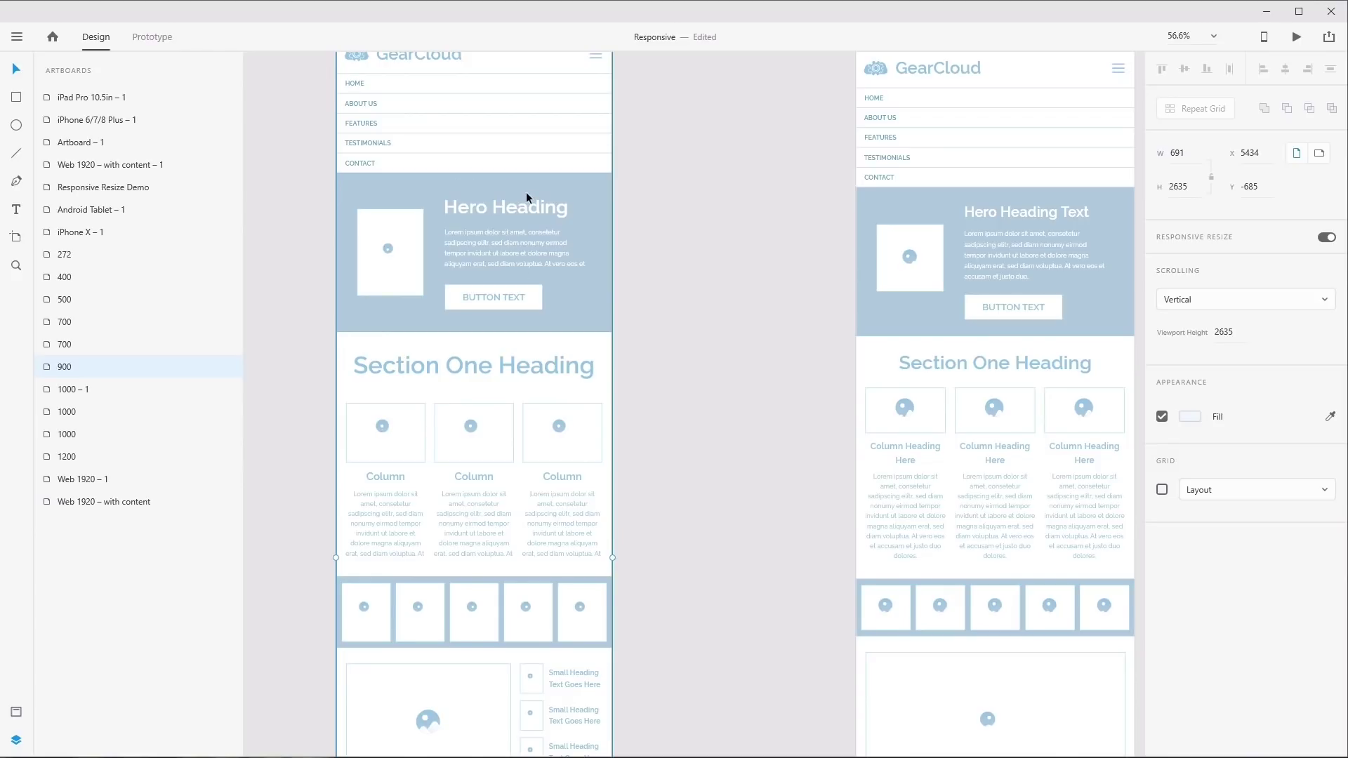
scroll(482, 449, down, 5)
scroll(499, 288, down, 1)
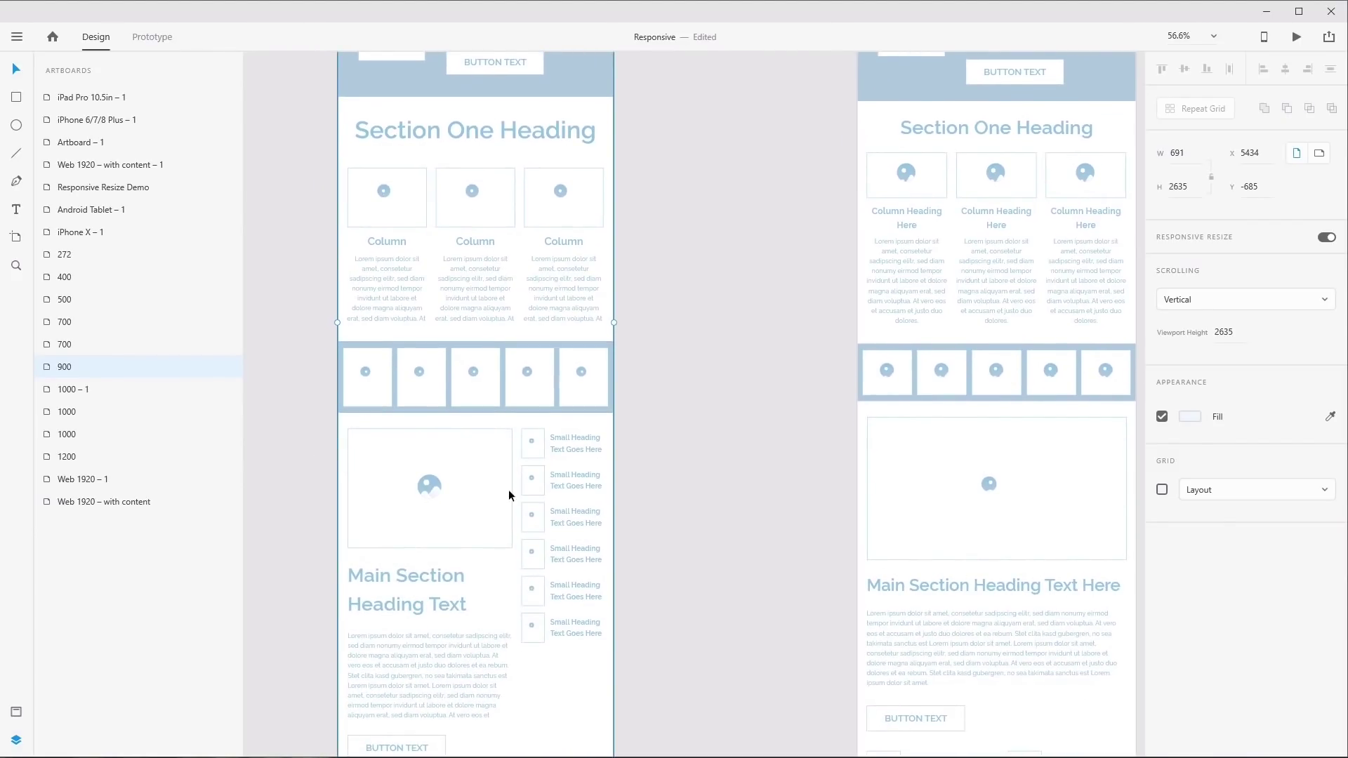
key(ctrl+z)
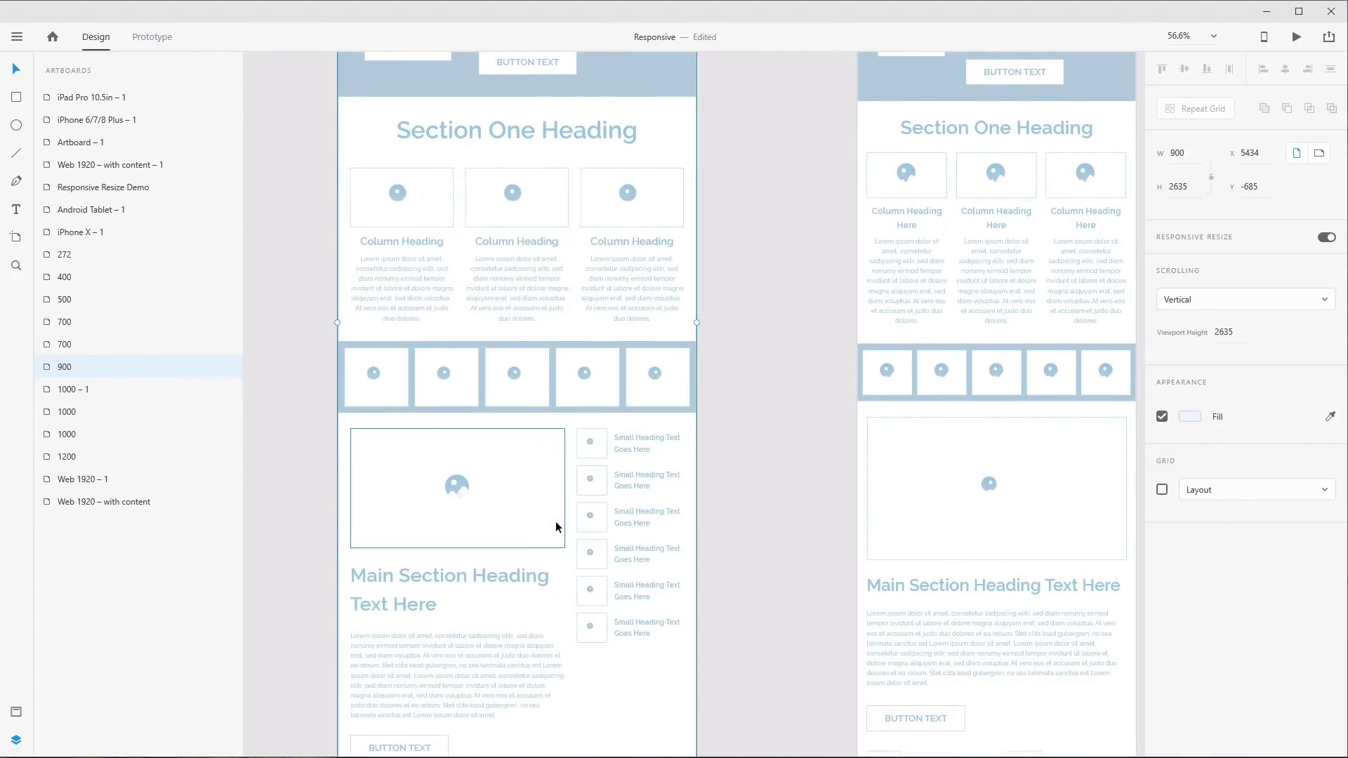
Compare the sections of the 900 and finished 700 artboards and look through the document's character styles
drag(710, 309, 609, 531)
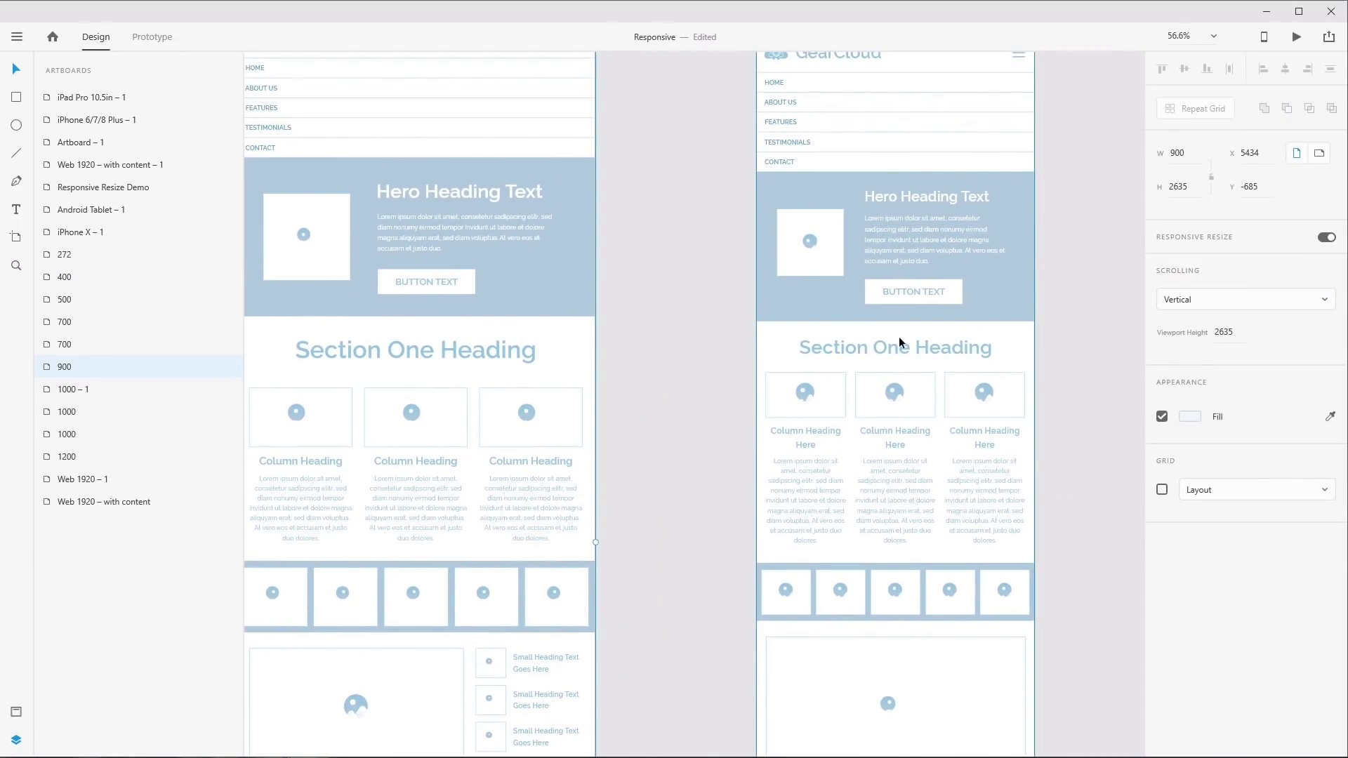
drag(705, 546, 722, 186)
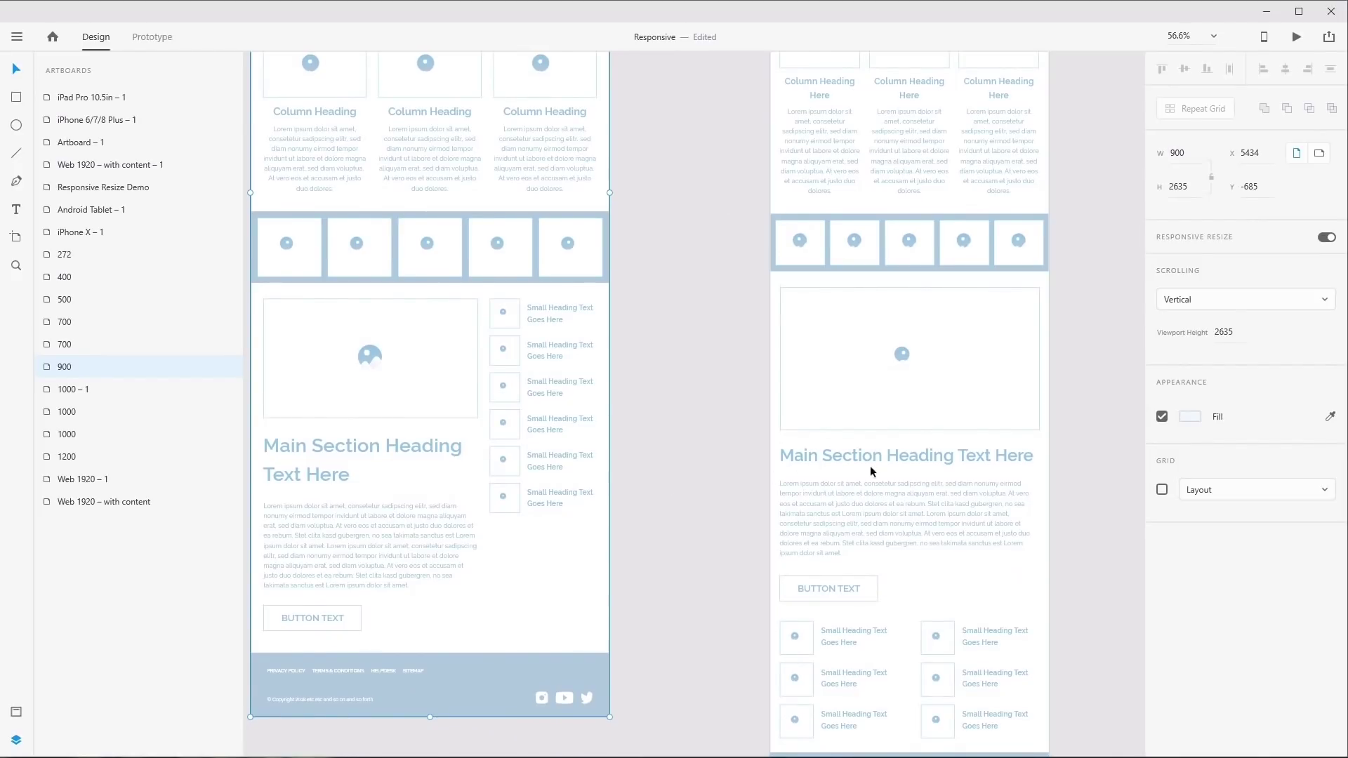
click(17, 714)
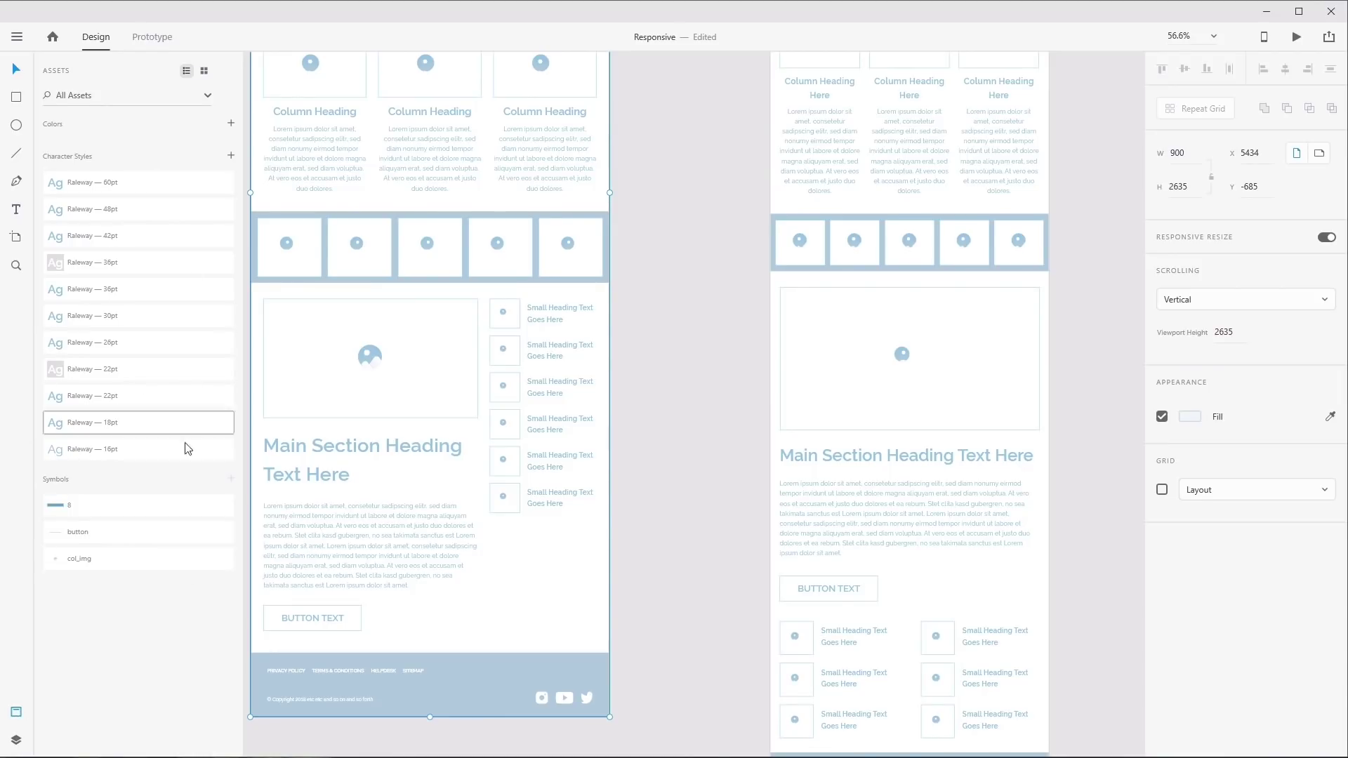
drag(727, 303, 436, 695)
drag(879, 223, 866, 365)
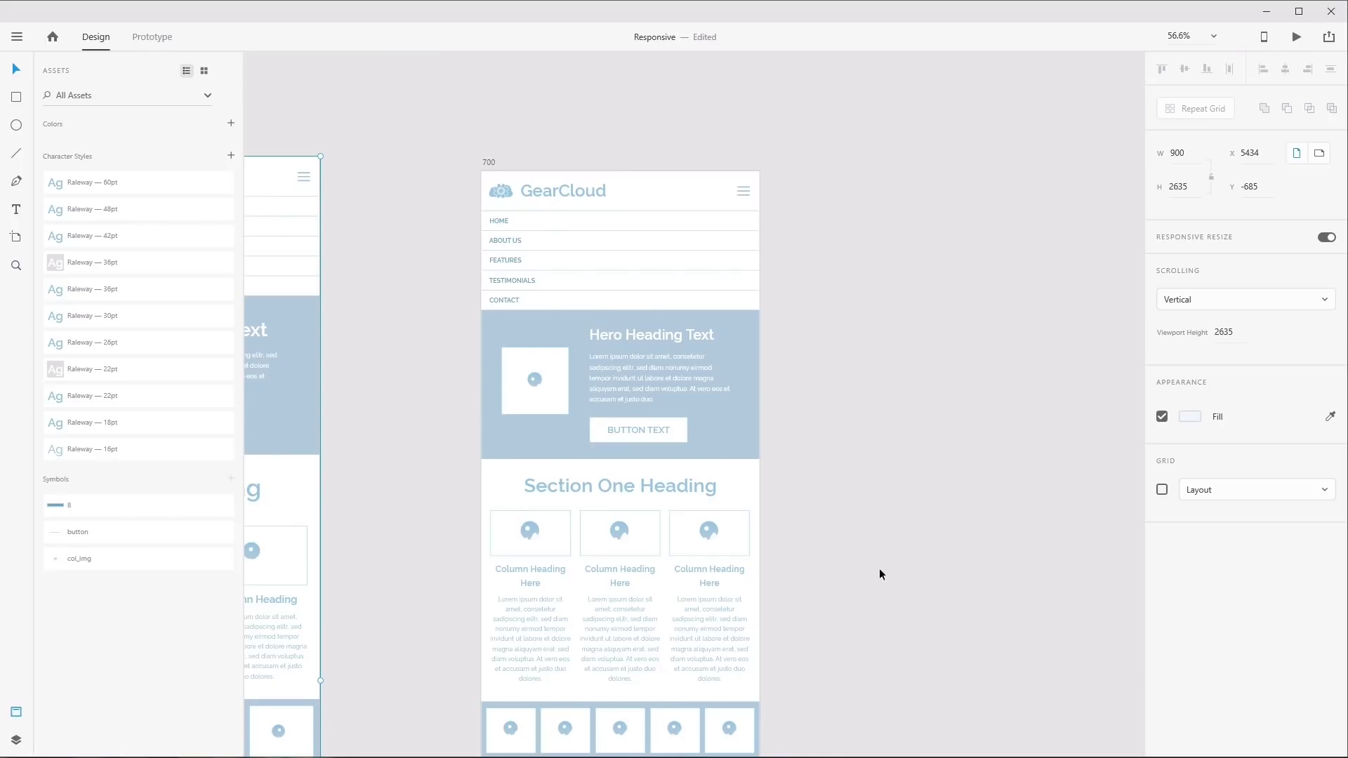
drag(895, 627, 878, 300)
drag(842, 490, 843, 301)
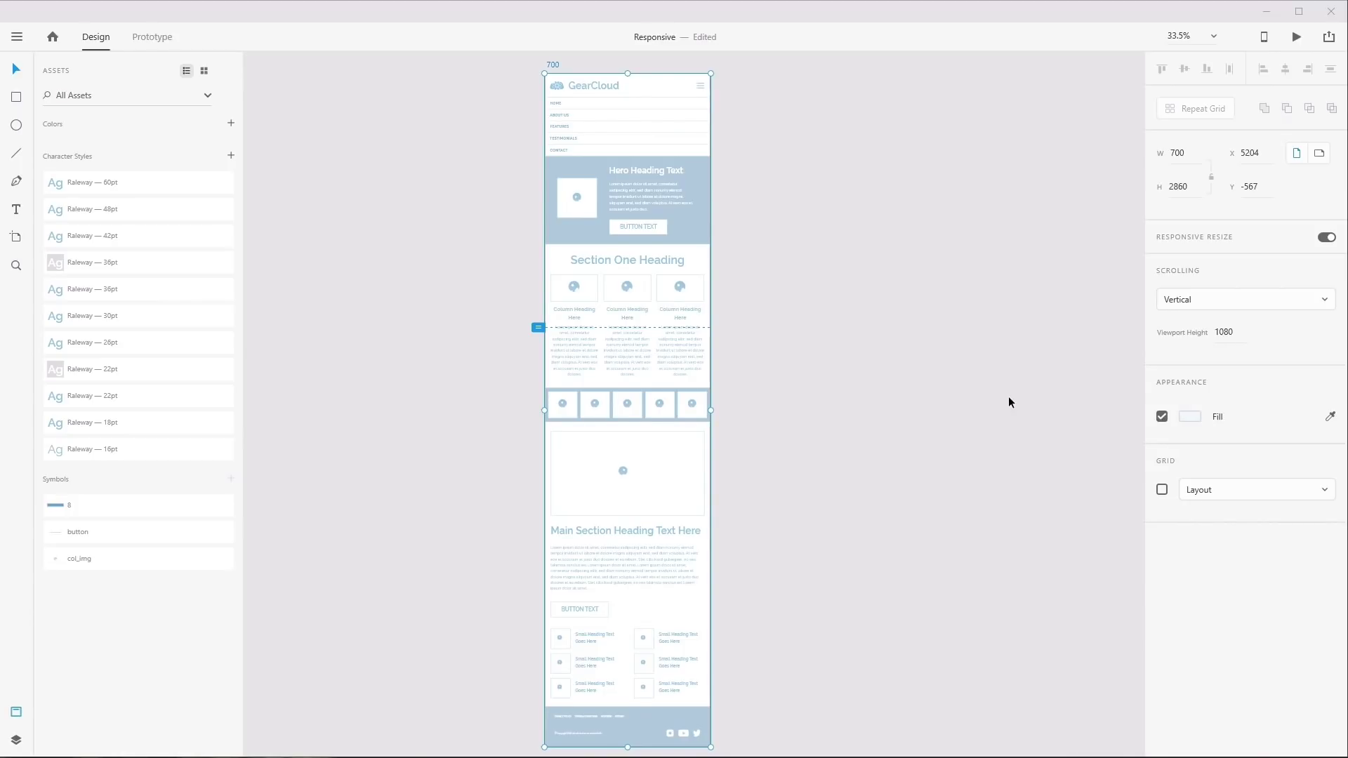
Narrow the finished 700 artboard to about 497 px wide and inspect how its hero and column sections reflow
drag(710, 410, 662, 401)
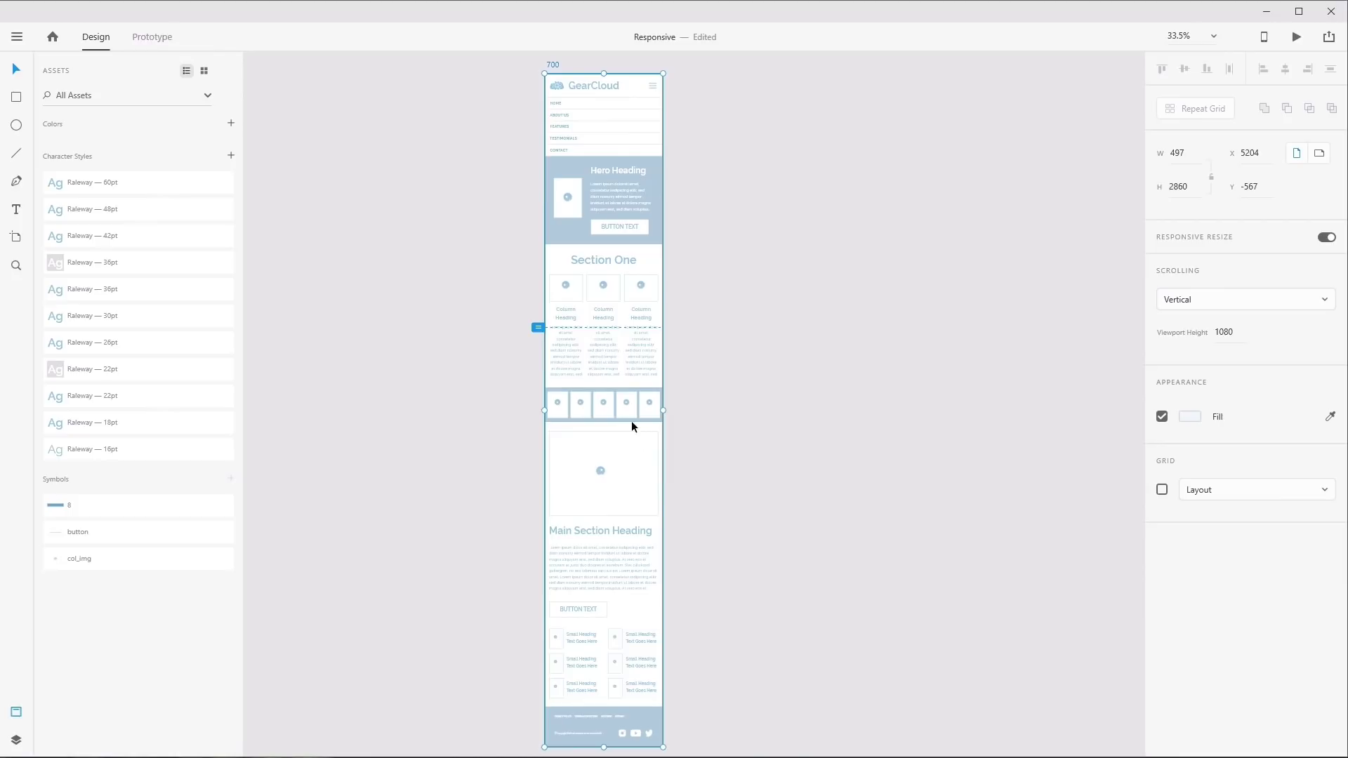
scroll(617, 412, up, 4)
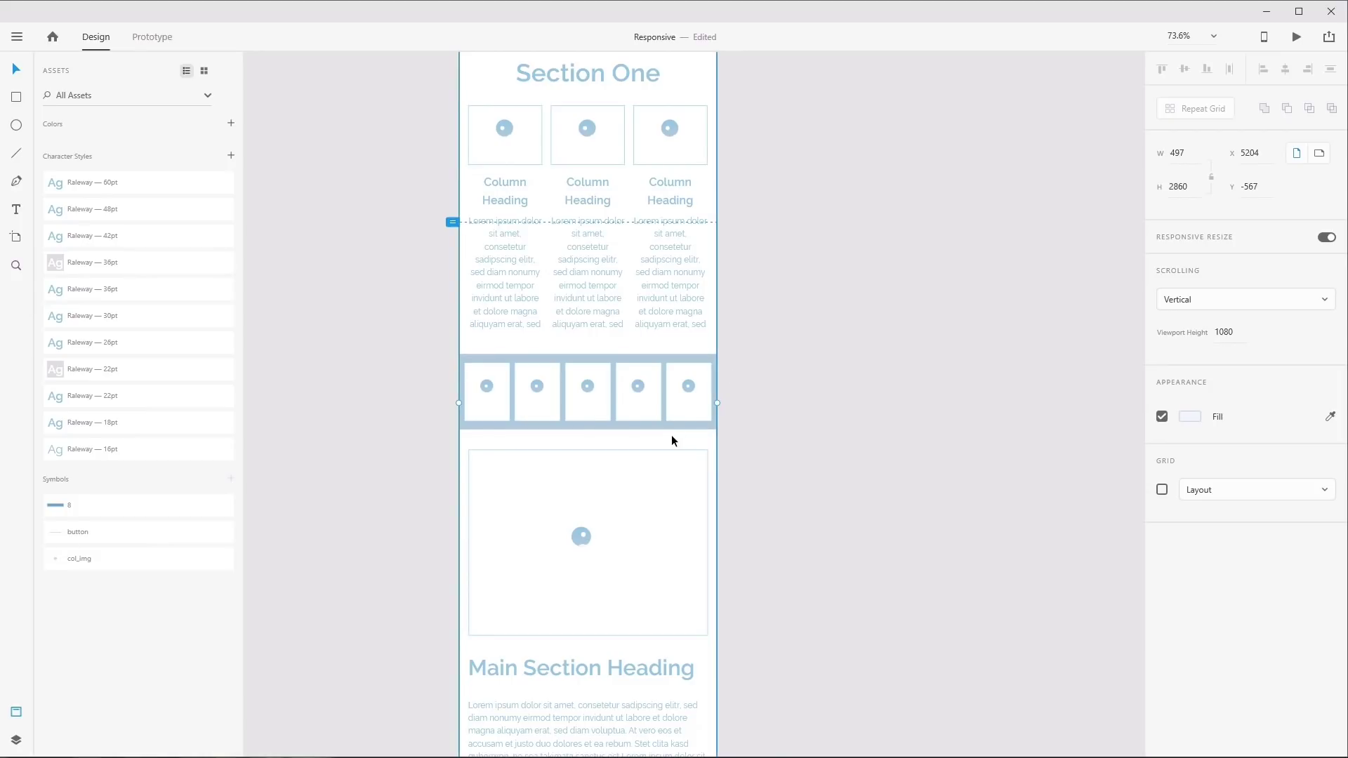
drag(803, 267, 806, 595)
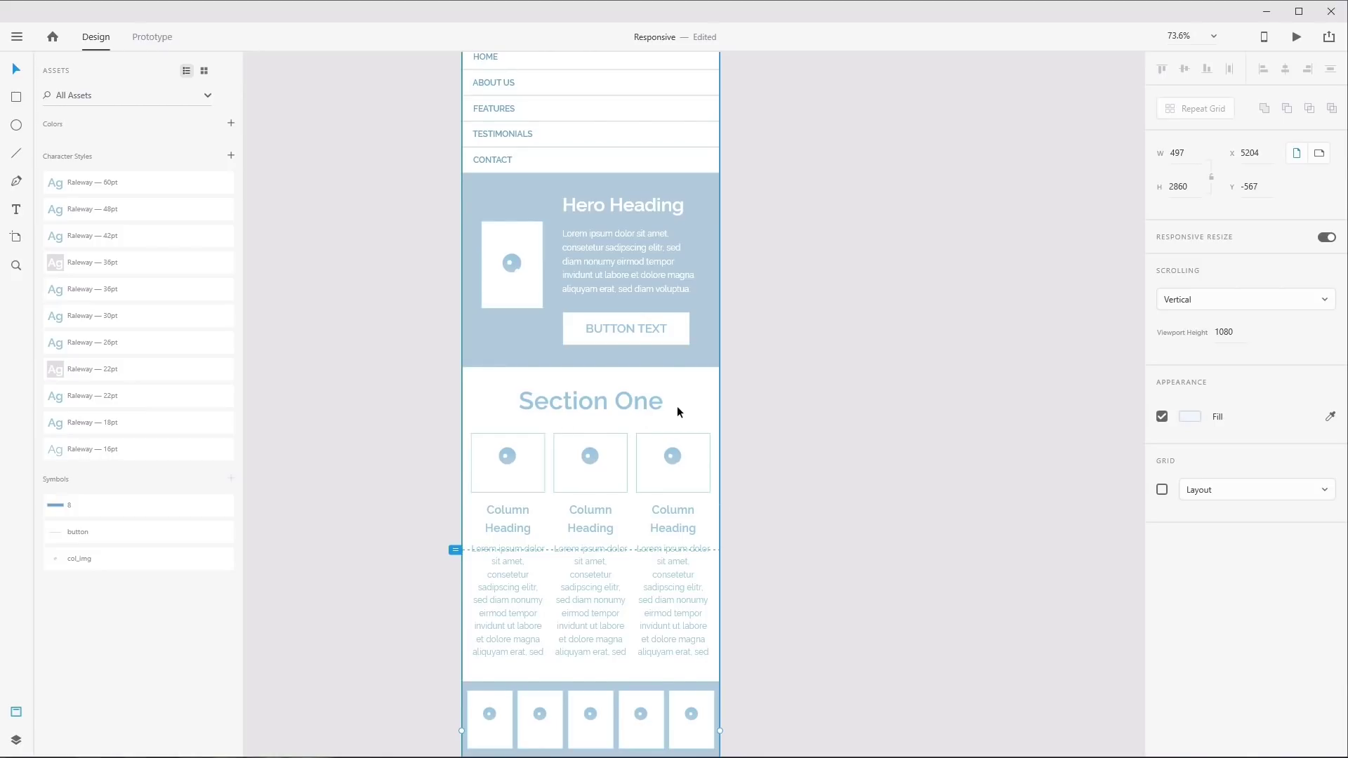
scroll(803, 611, down, 5)
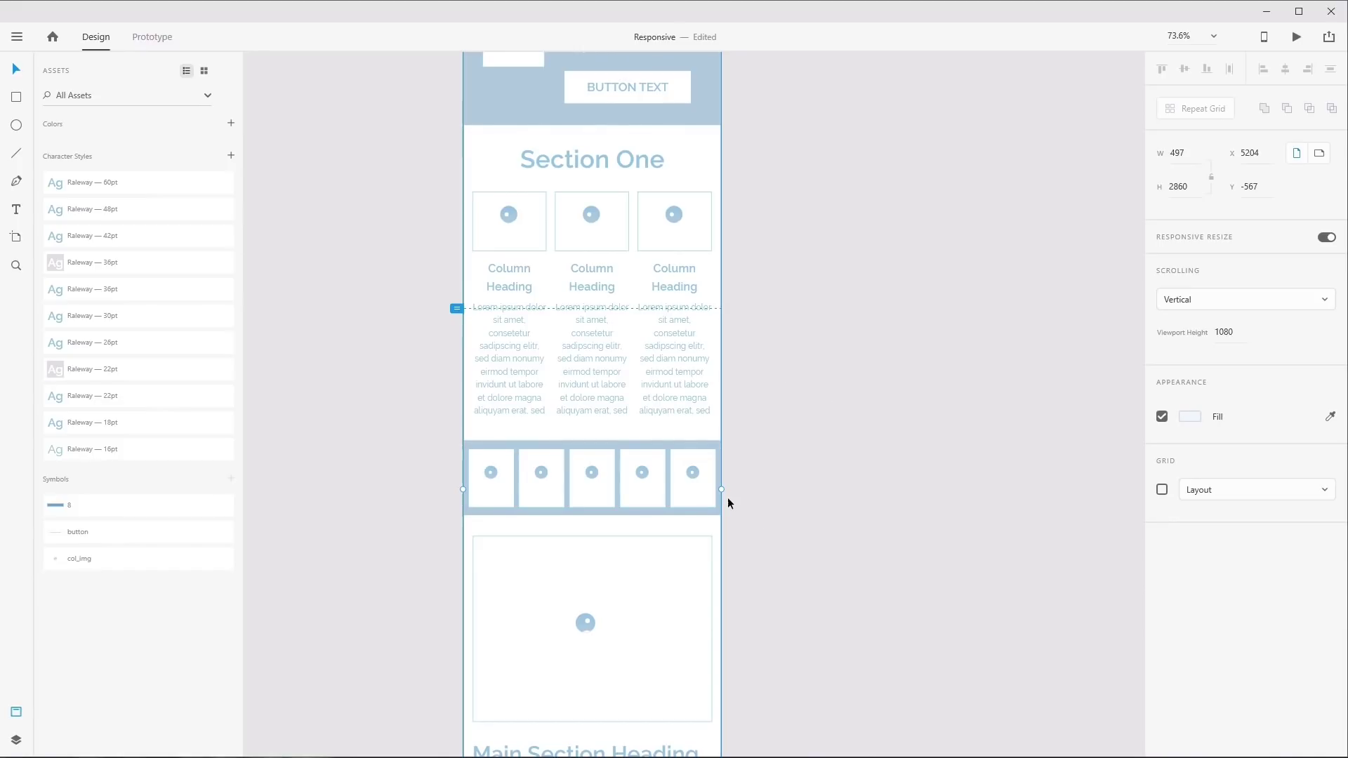
Compare the 500 artboard with the 700 artboard section by section, from the header and hero down to the footer
scroll(741, 624, down, 7)
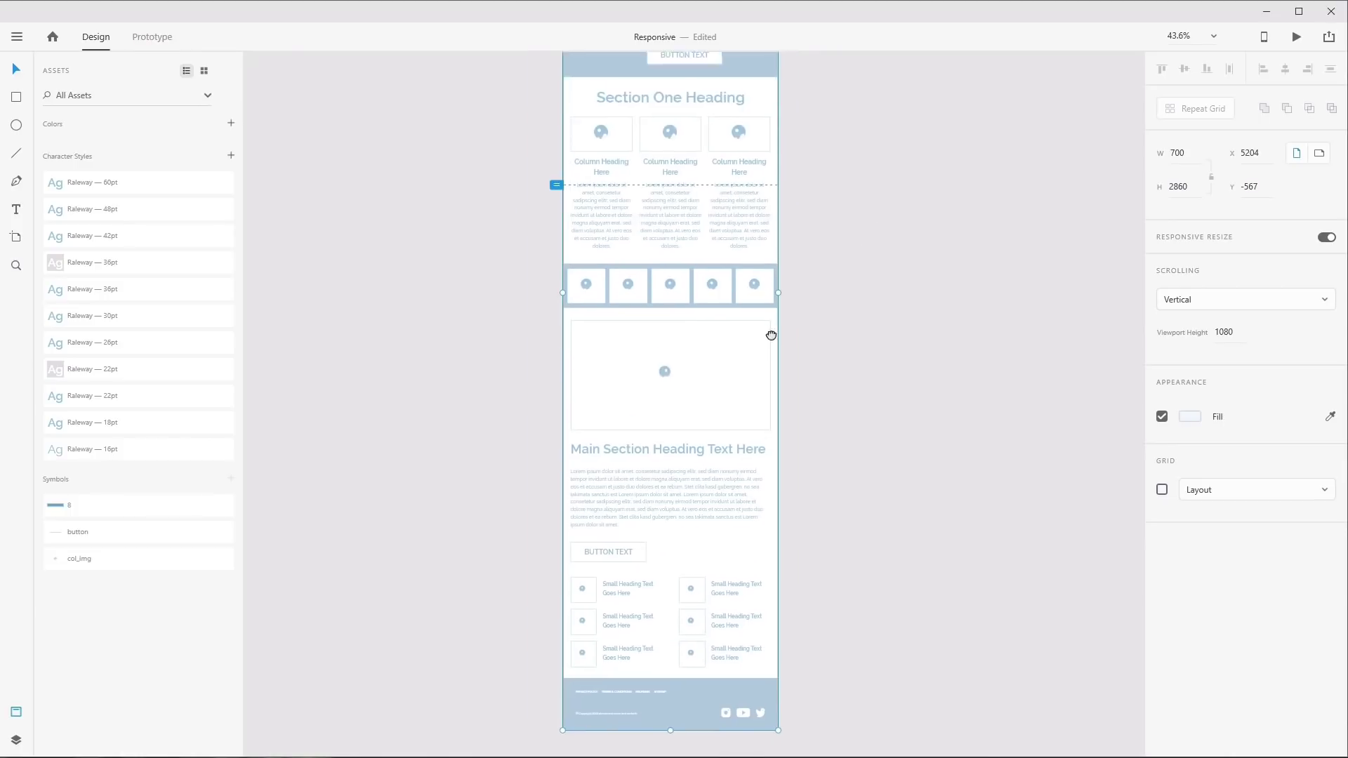
drag(771, 335, 725, 533)
drag(767, 271, 729, 313)
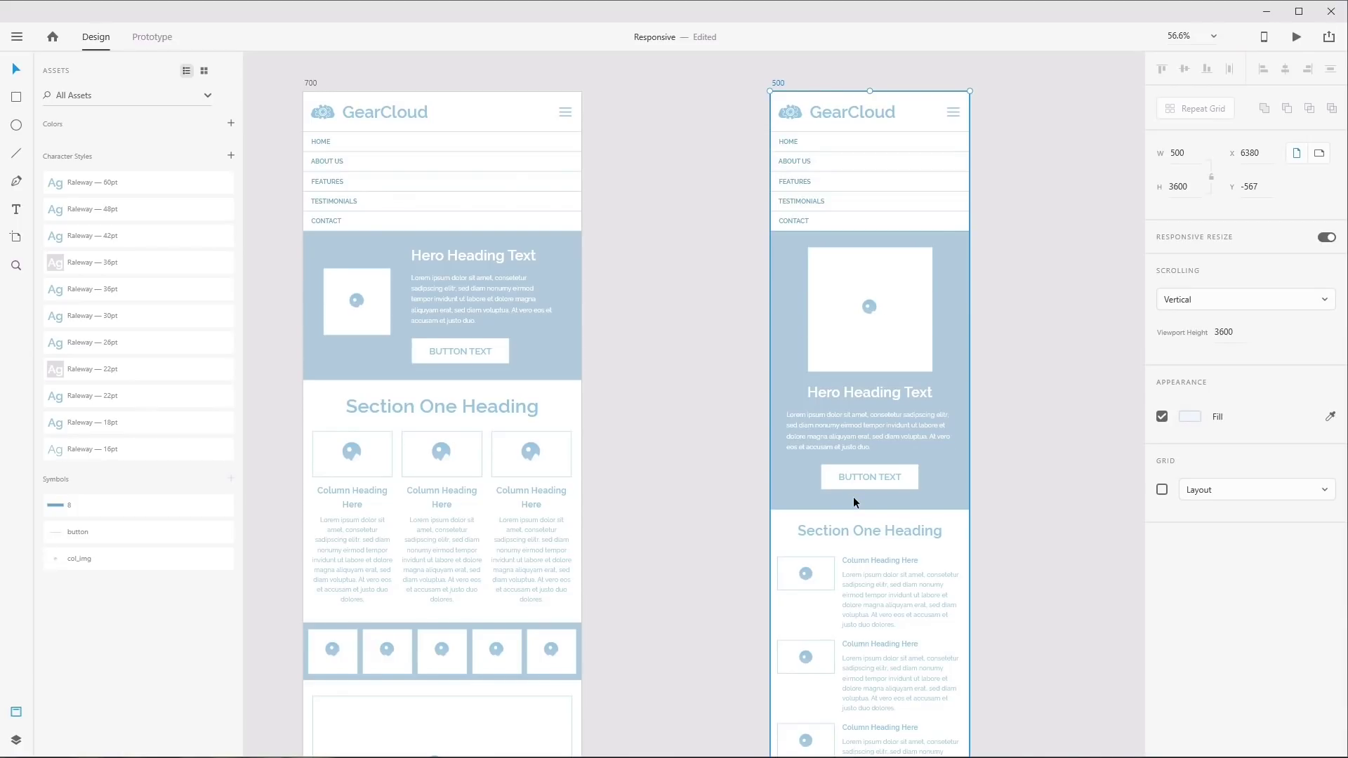
drag(695, 662, 737, 346)
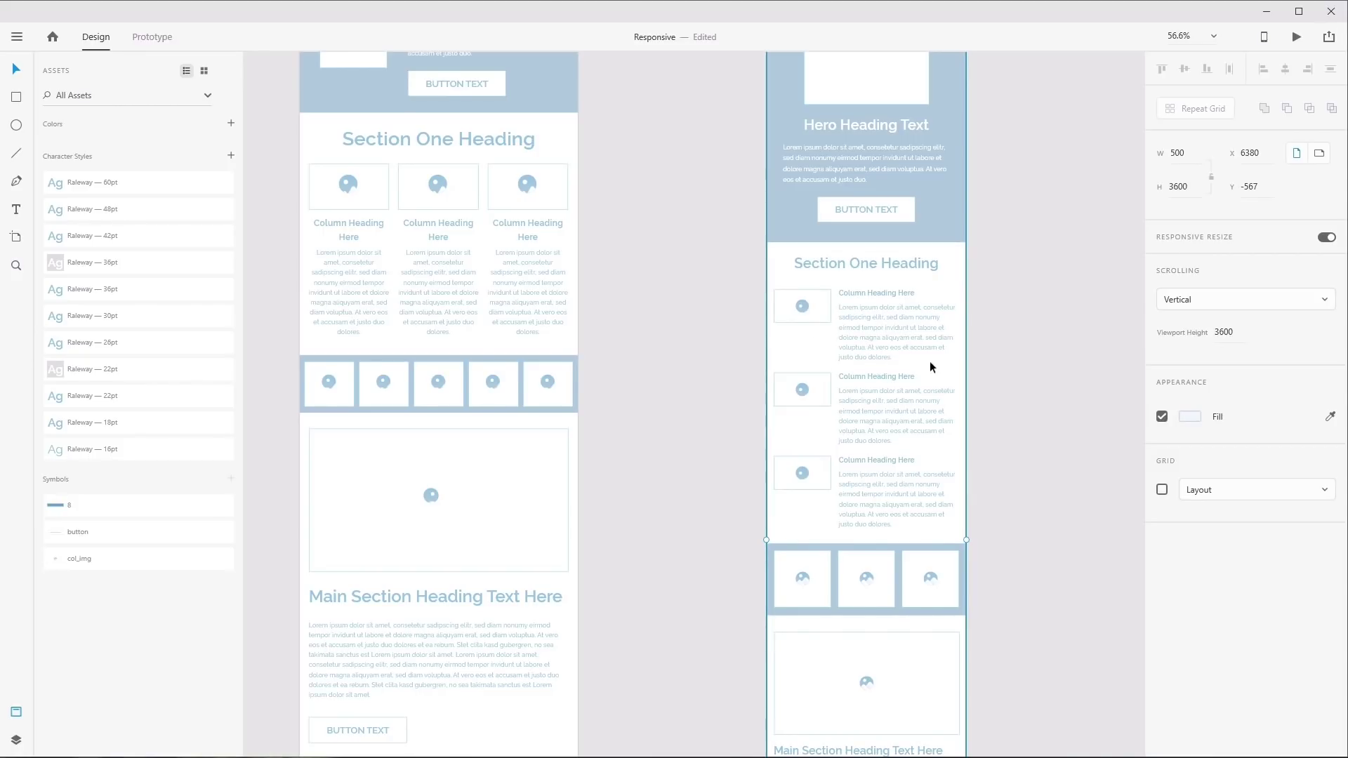
drag(982, 633, 975, 422)
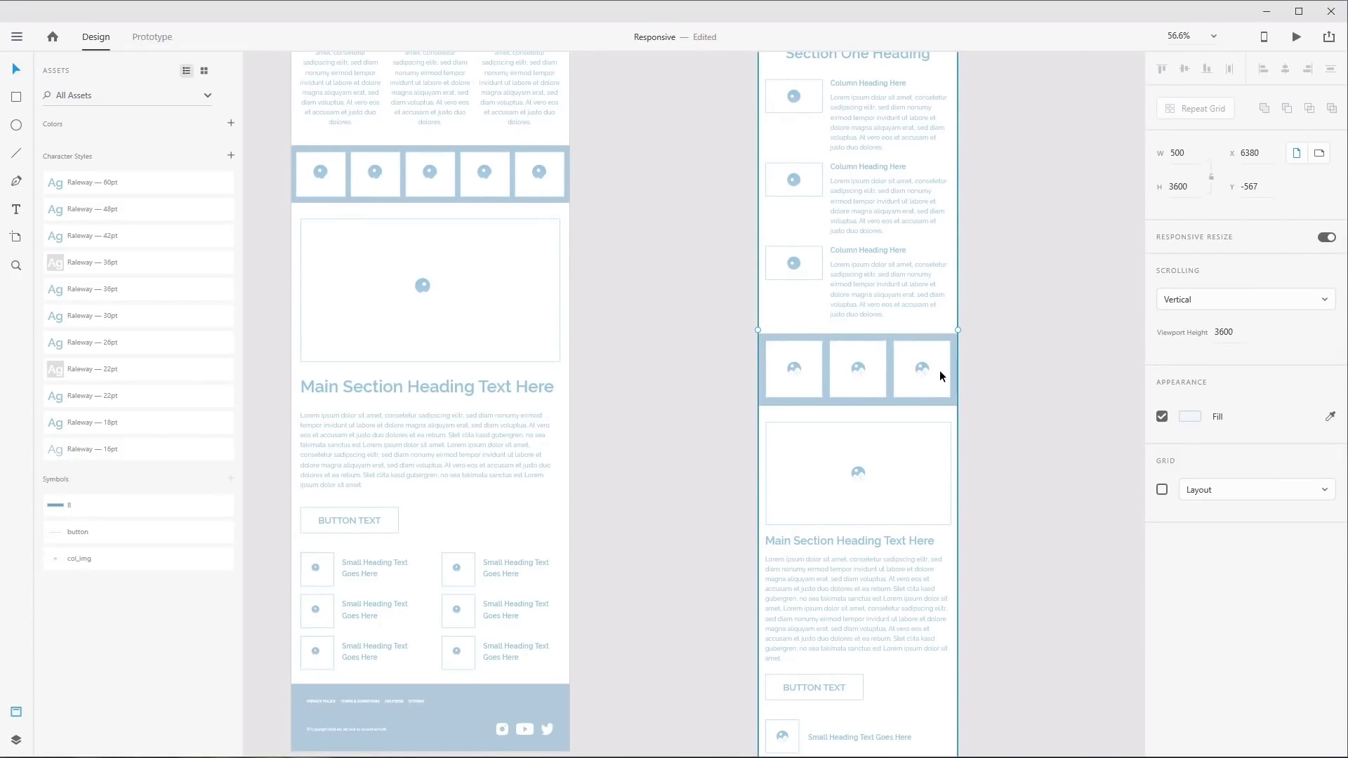
drag(975, 593, 983, 373)
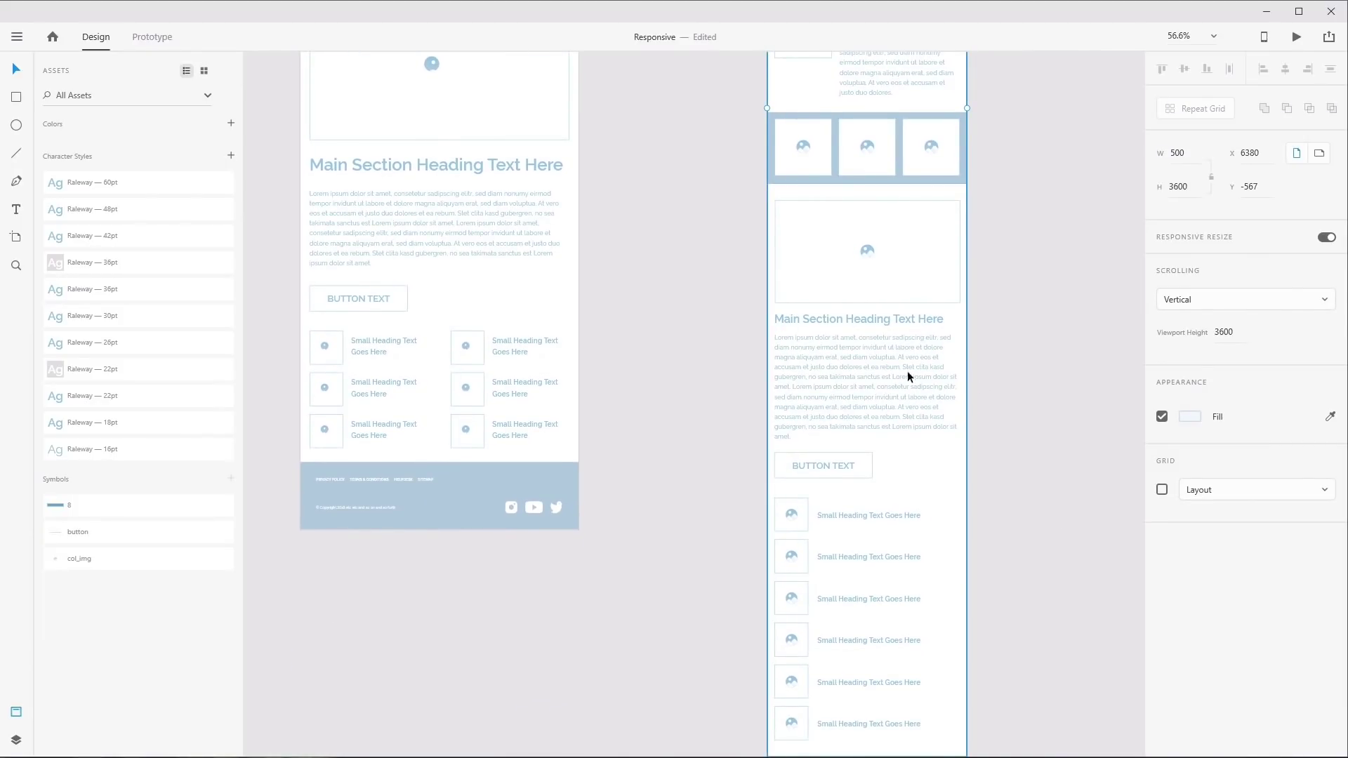
scroll(919, 445, down, 3)
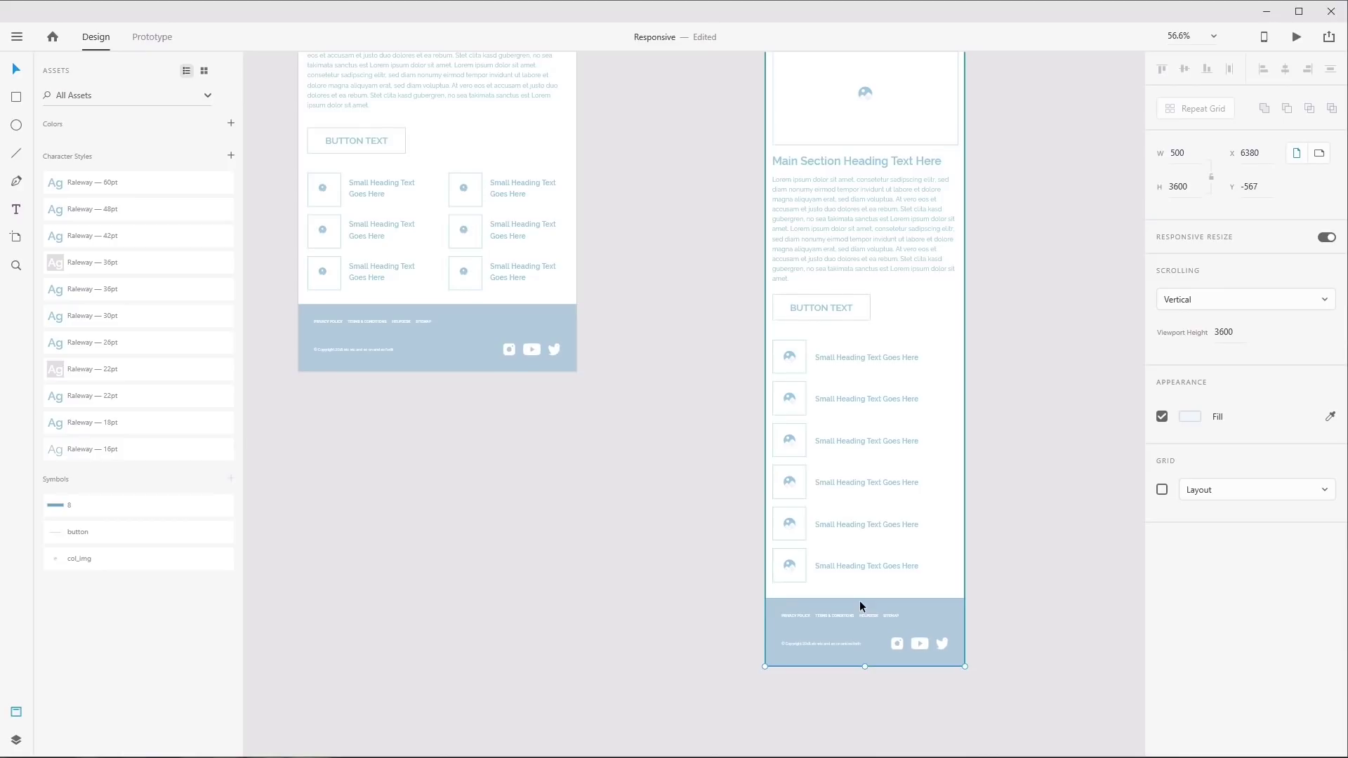
key(ctrl+z)
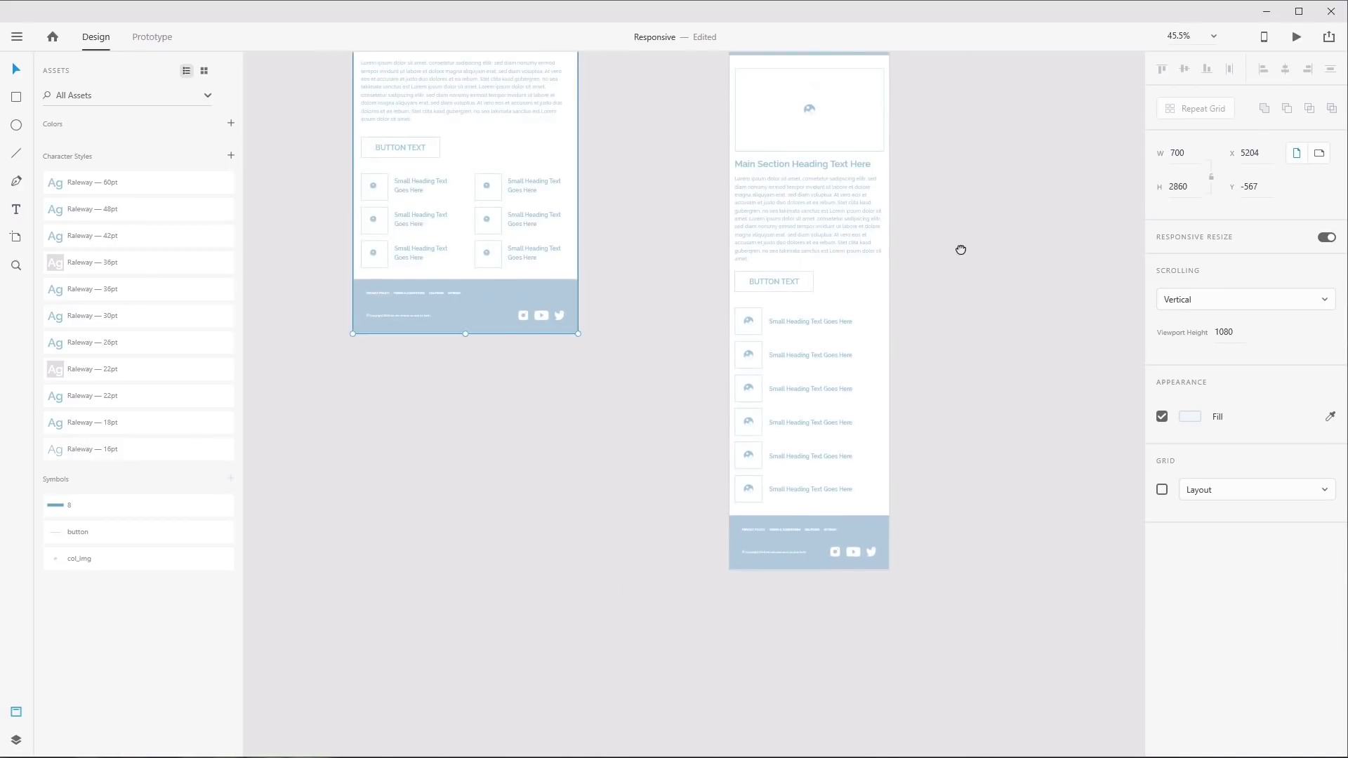
scroll(964, 246, up, 5)
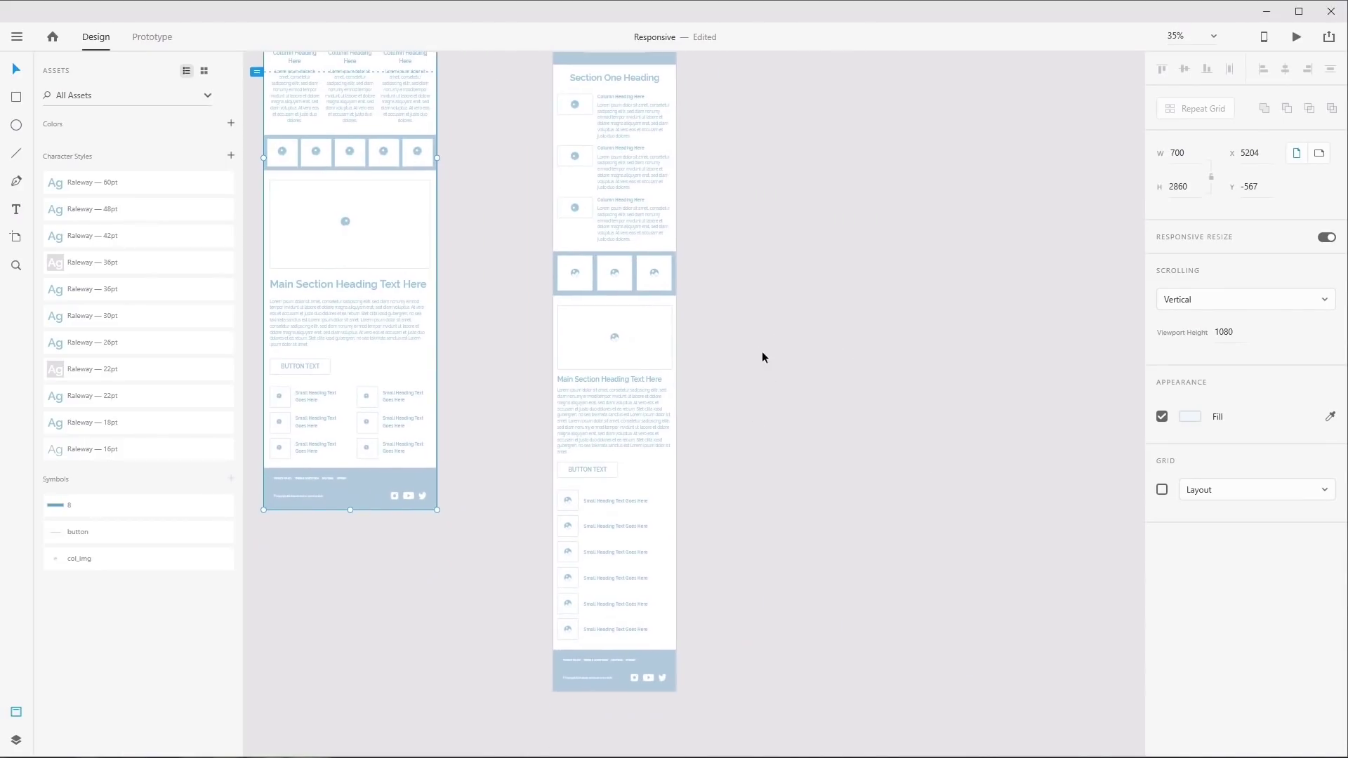
scroll(761, 351, up, 5)
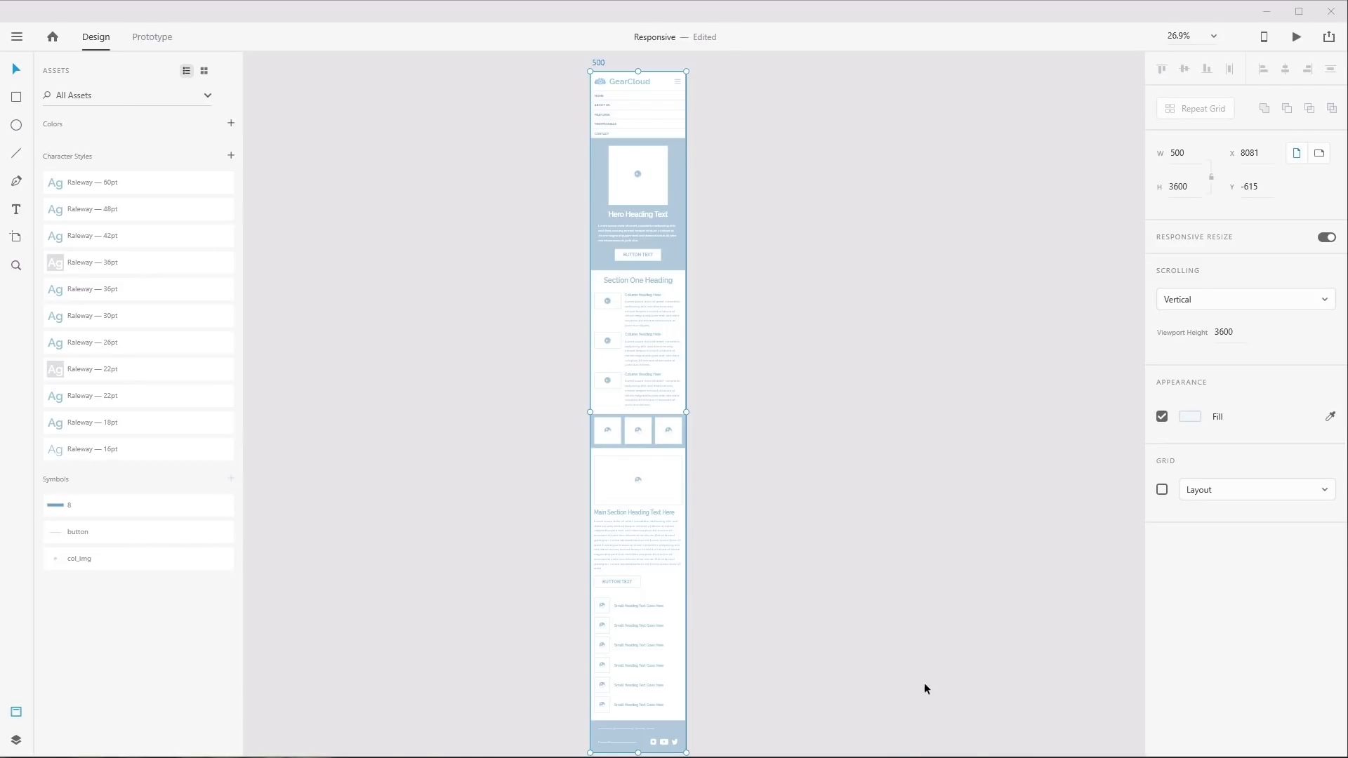
Try narrowing the 500 artboard to about 392 px wide and inspect its menu, hero and Section One columns
drag(685, 413, 663, 415)
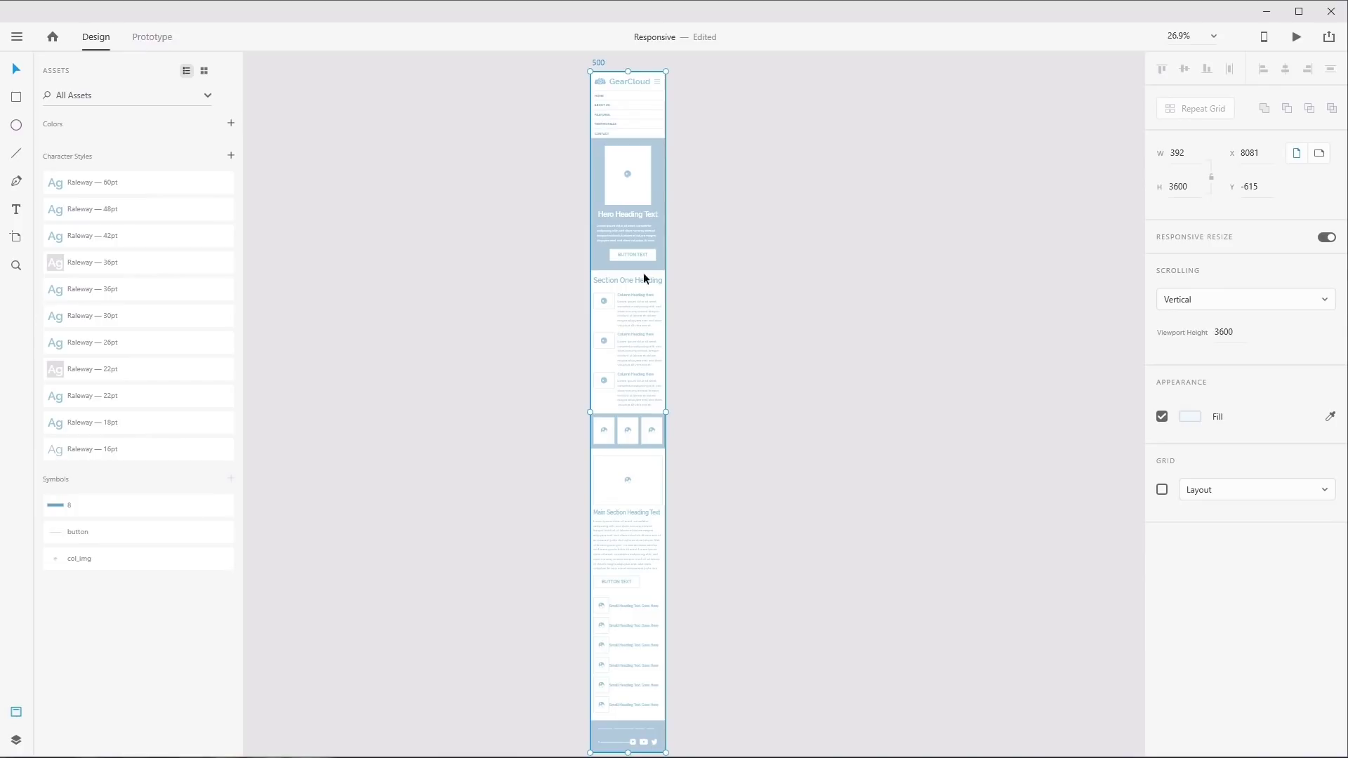
scroll(622, 83, up, 5)
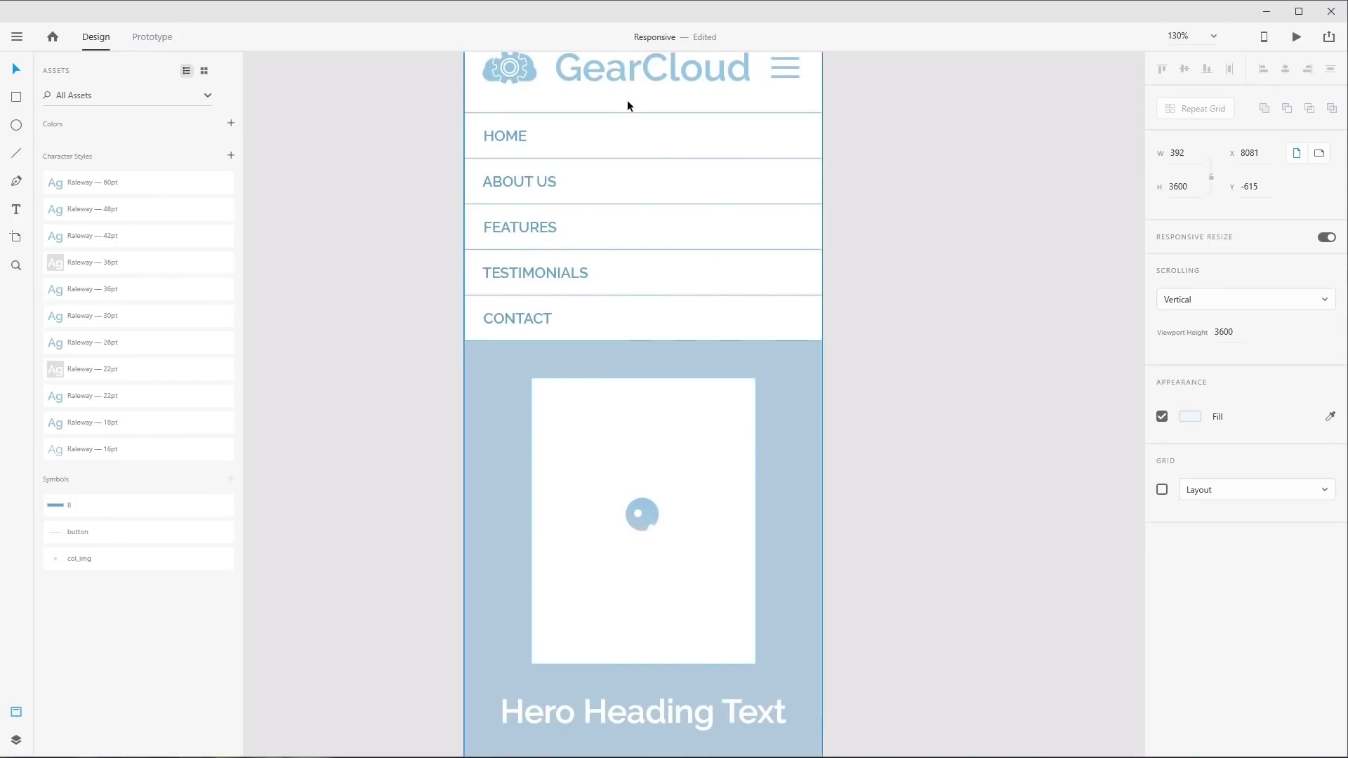
scroll(611, 224, up, 5)
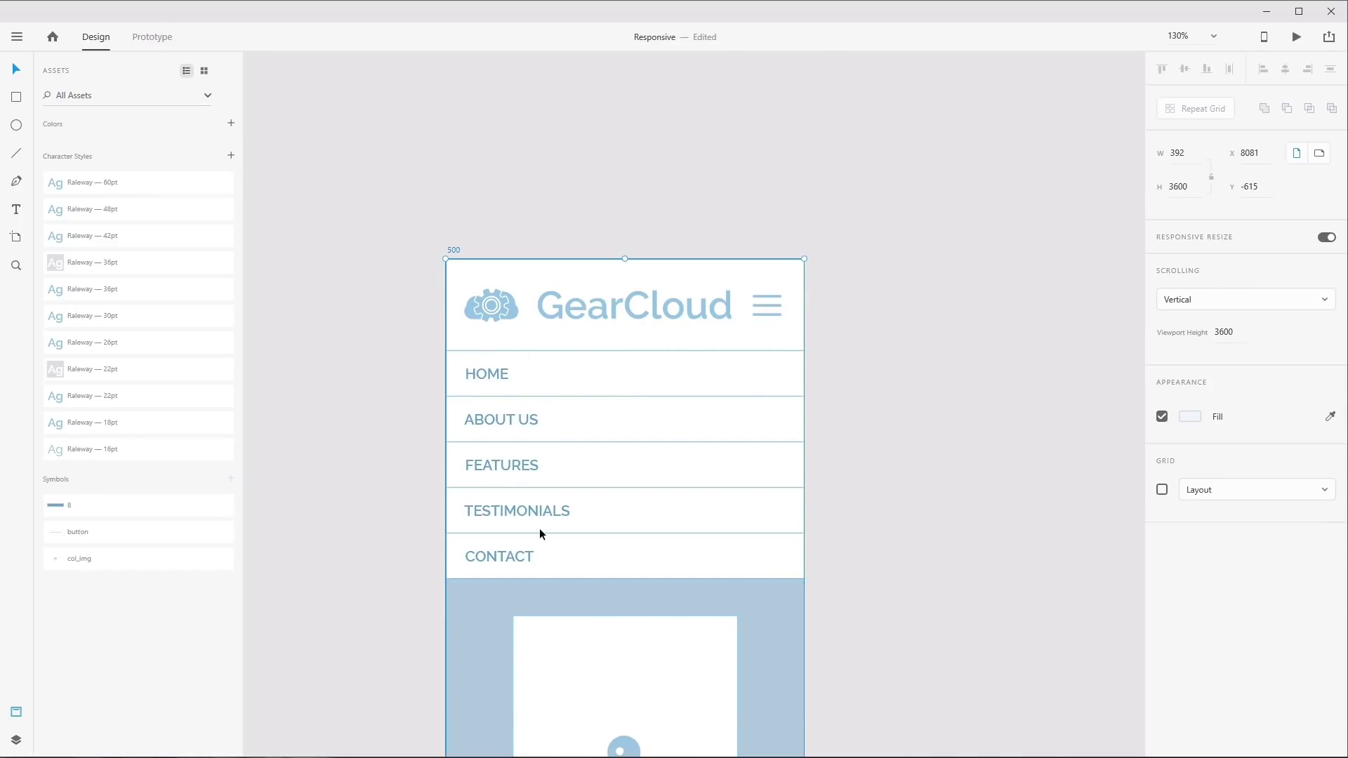
scroll(459, 214, down, 5)
scroll(664, 594, down, 5)
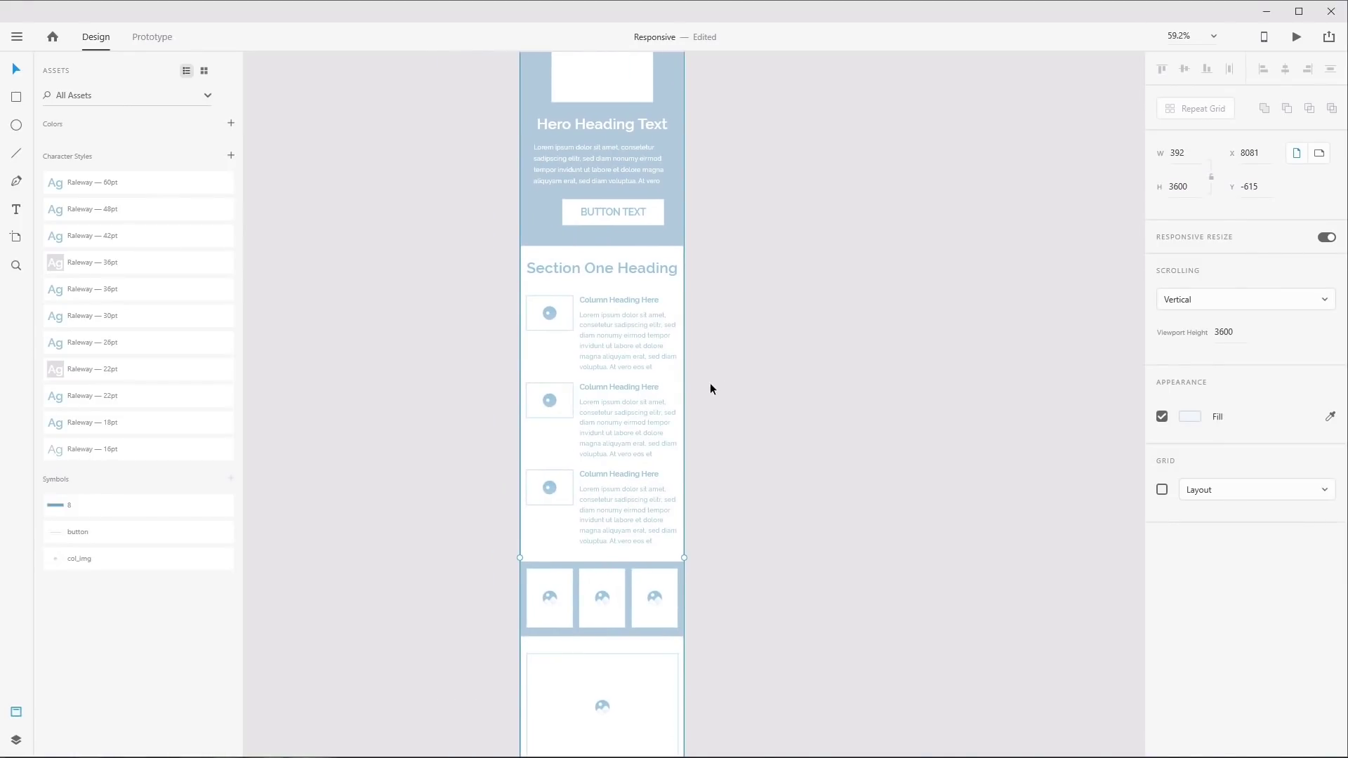
scroll(709, 382, up, 2)
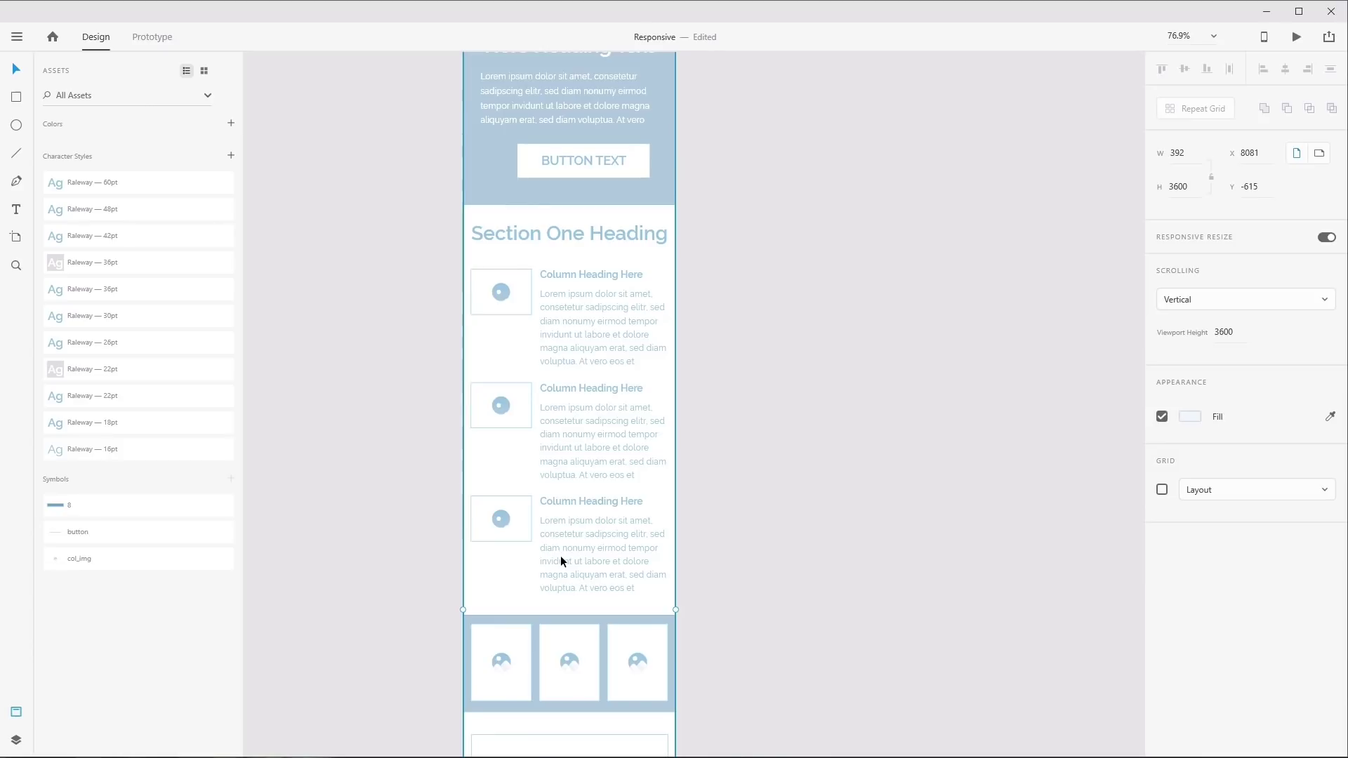
Inspect the narrowed artboard's image row, main section, small headings and footer, and undo the resize
drag(551, 612, 564, 285)
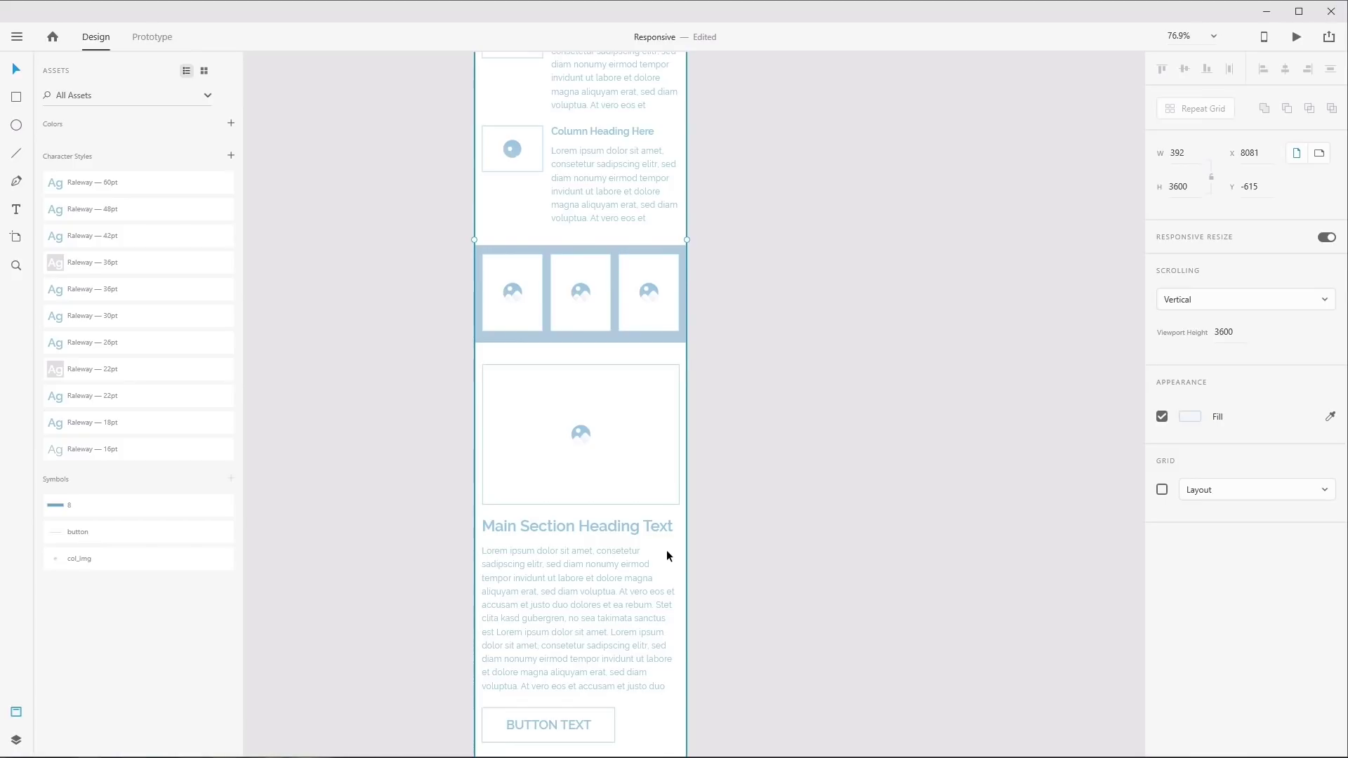
scroll(667, 550, down, 10)
scroll(691, 450, down, 3)
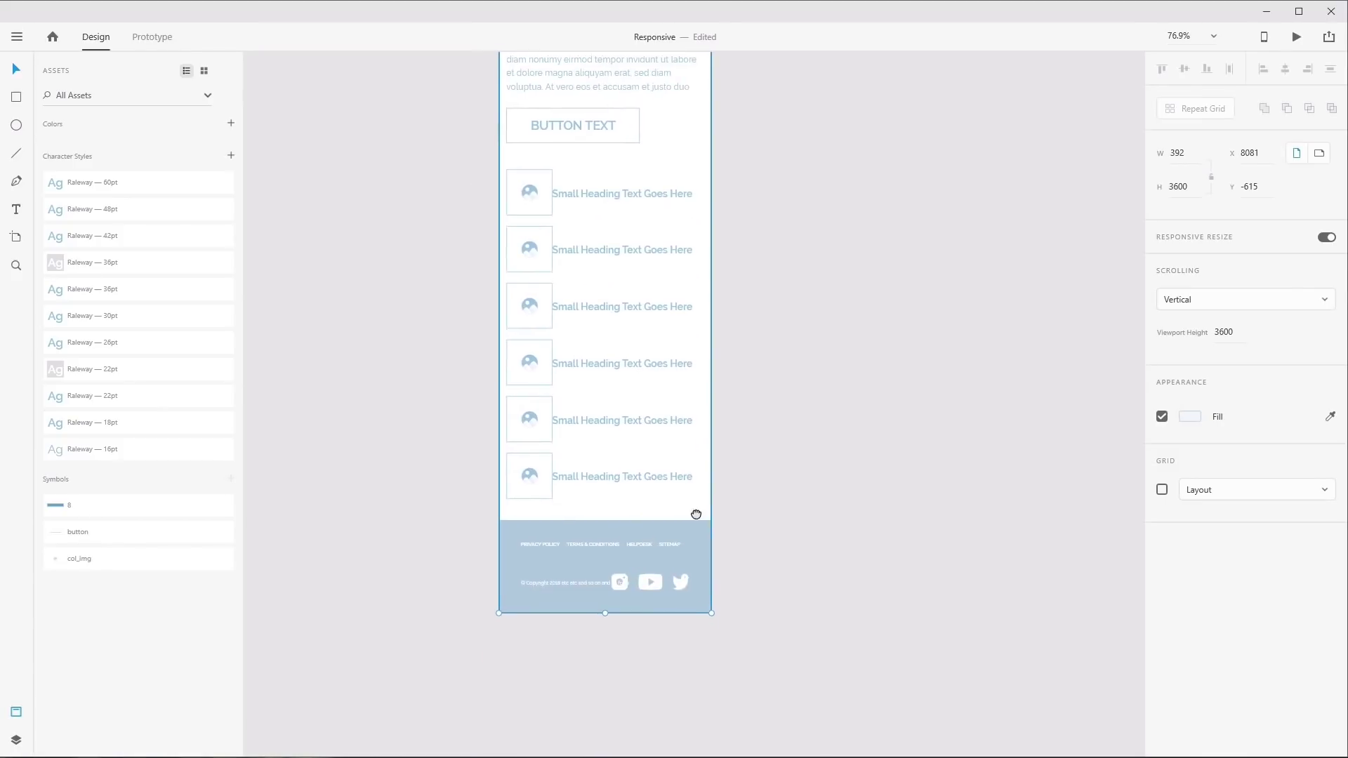
scroll(630, 540, up, 5)
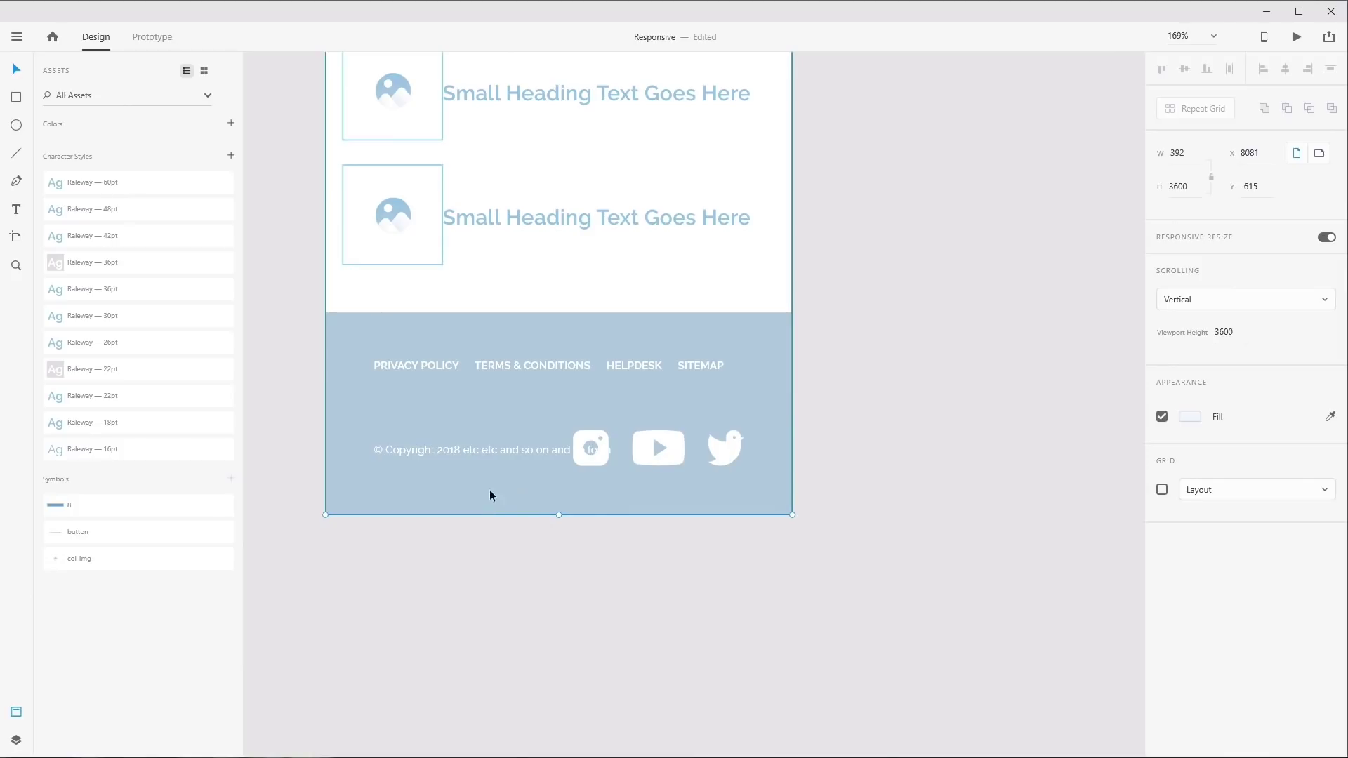
key(ctrl+z)
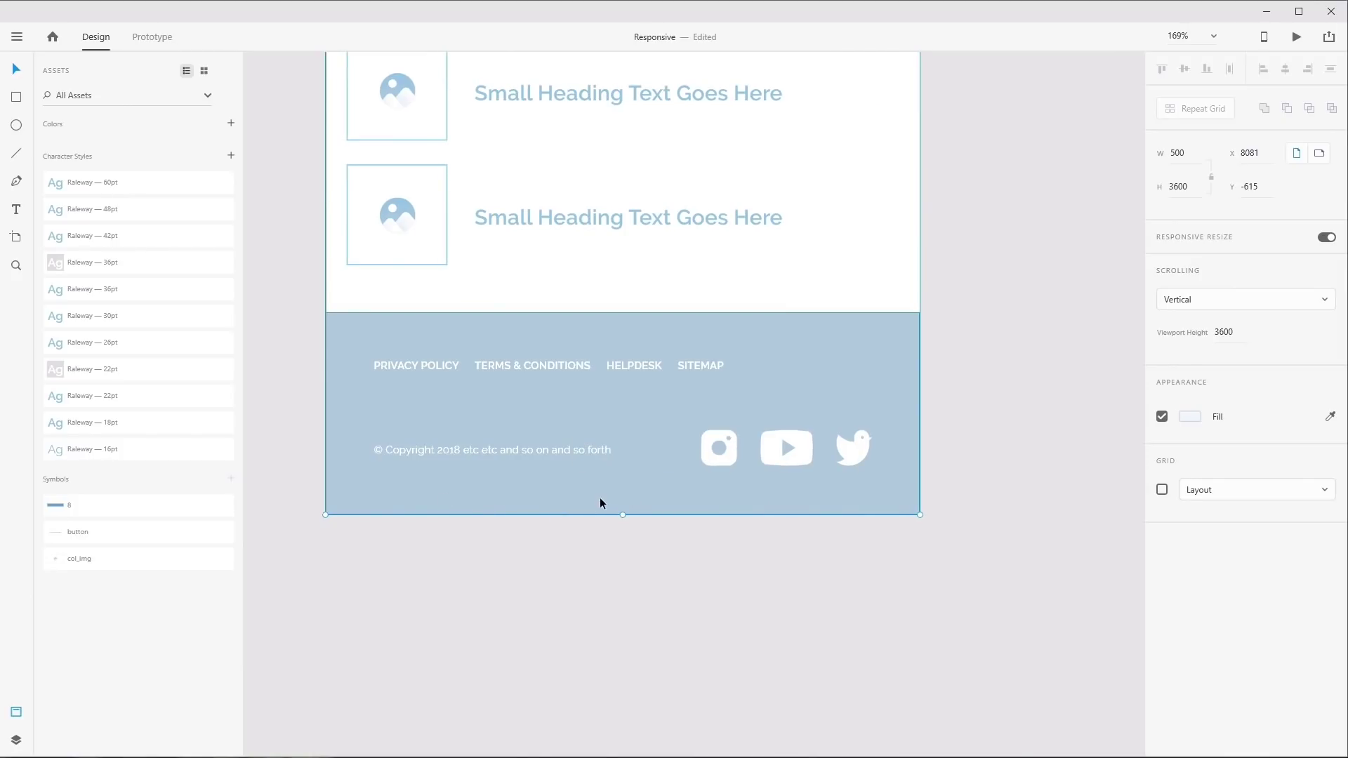
scroll(805, 464, down, 6)
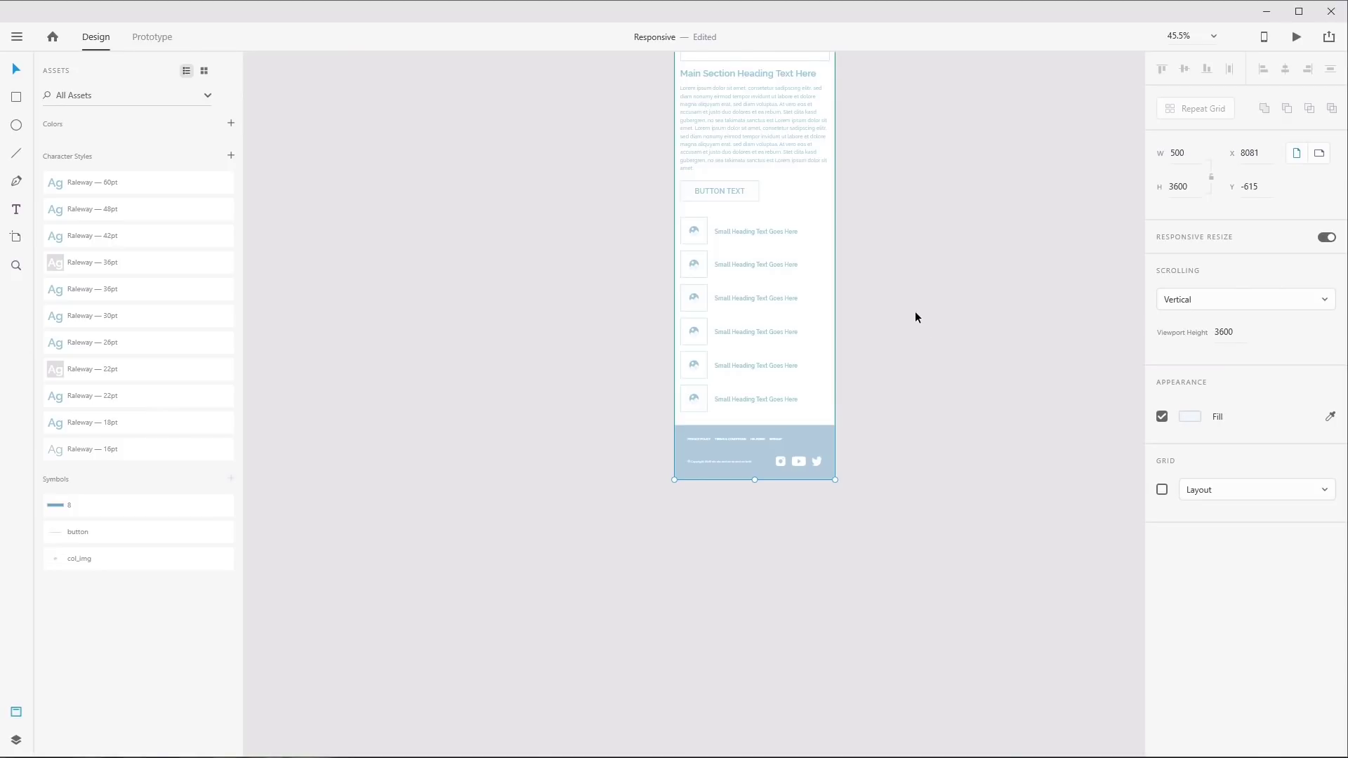
key(ctrl+z)
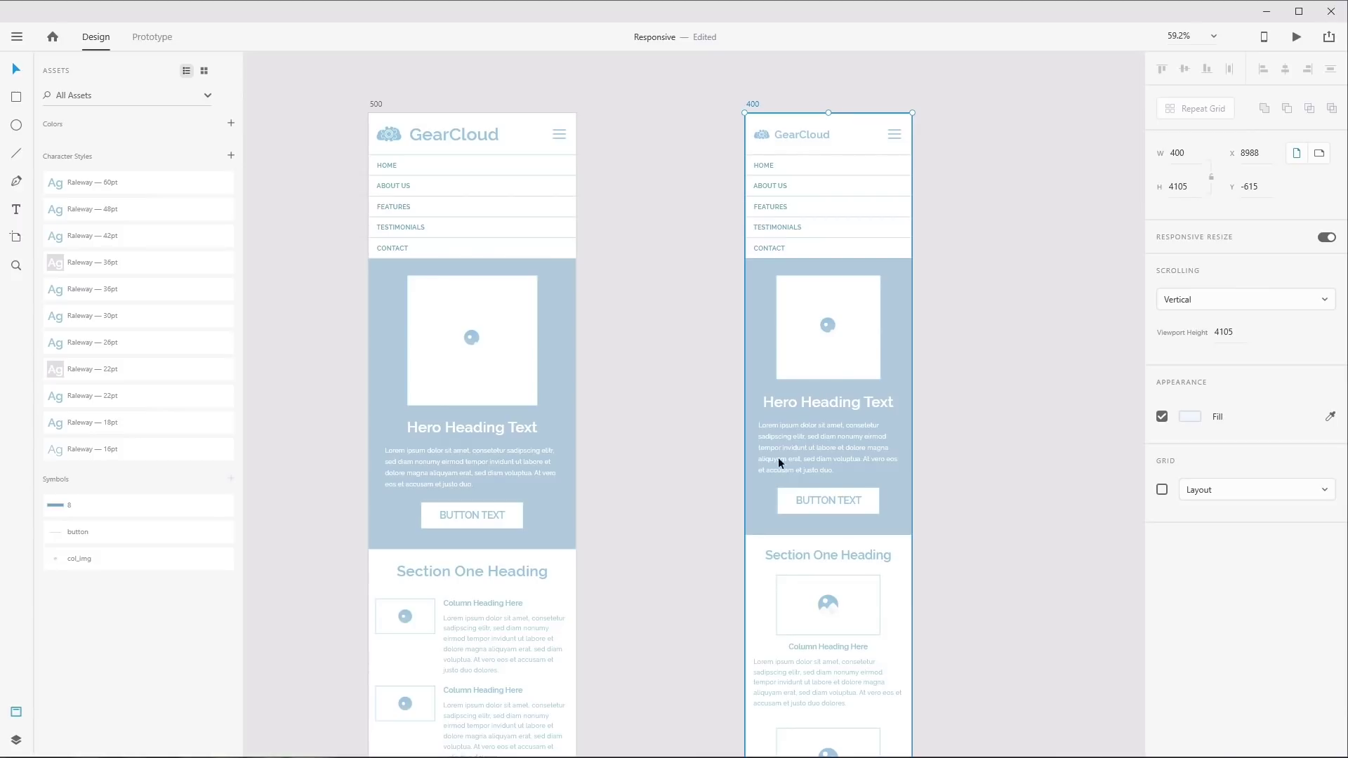
Compare the 400 artboard with the 500 artboard from the hero through the stacked columns, image row and main section
scroll(958, 545, down, 2)
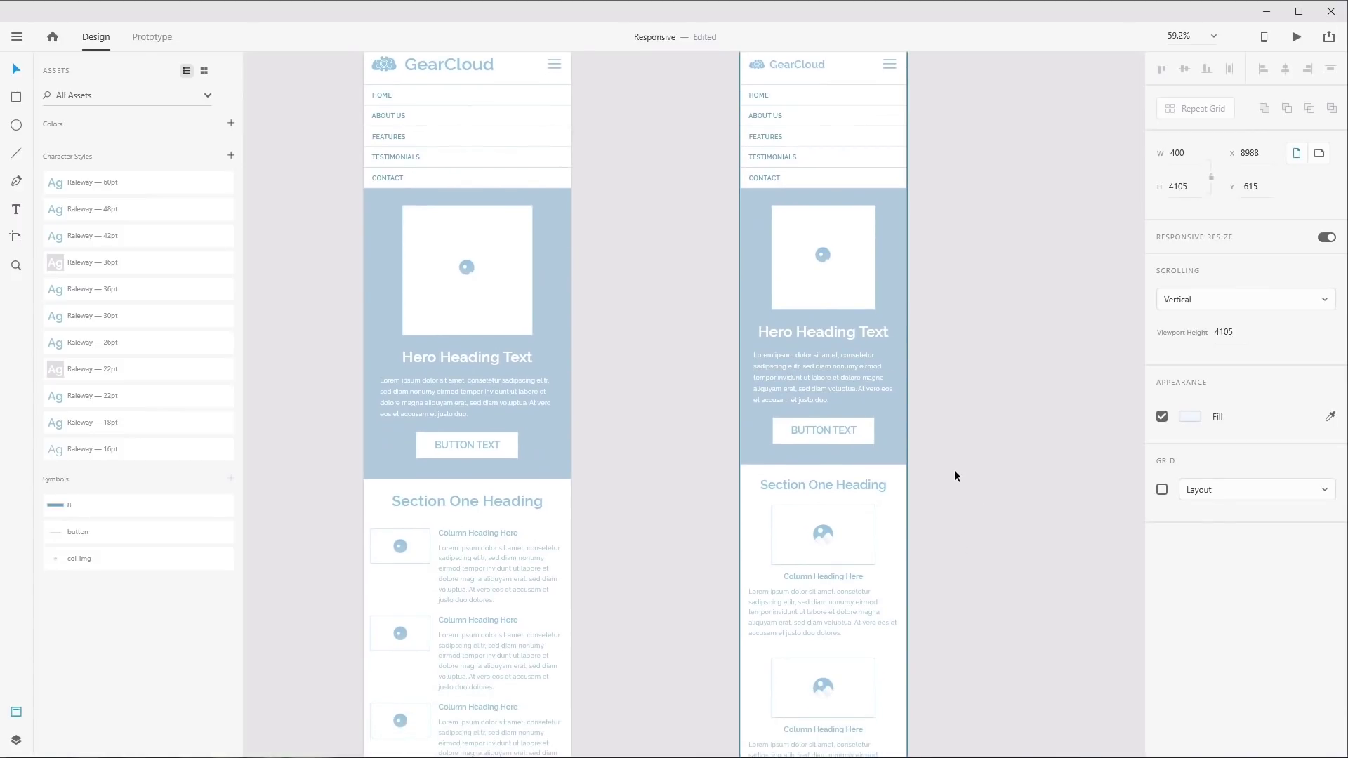
drag(945, 600, 942, 370)
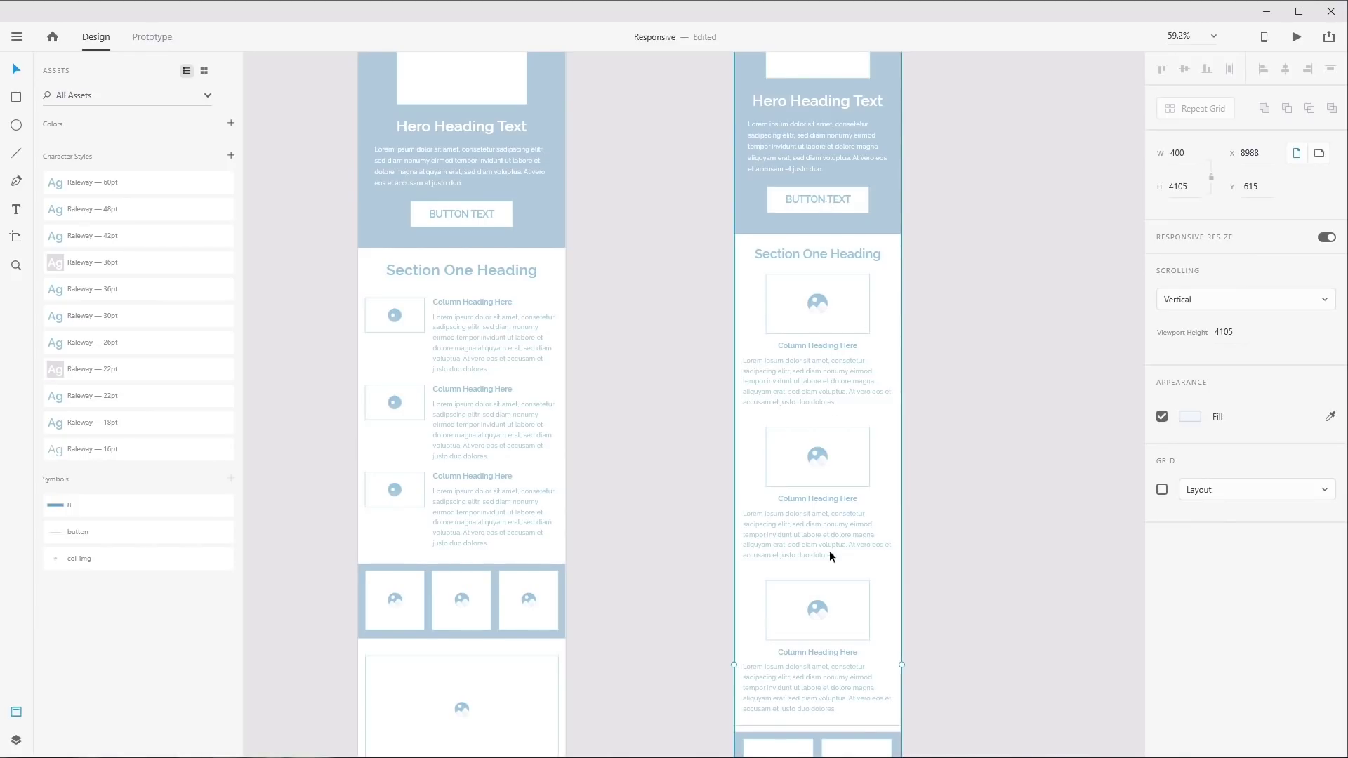
drag(983, 605, 976, 230)
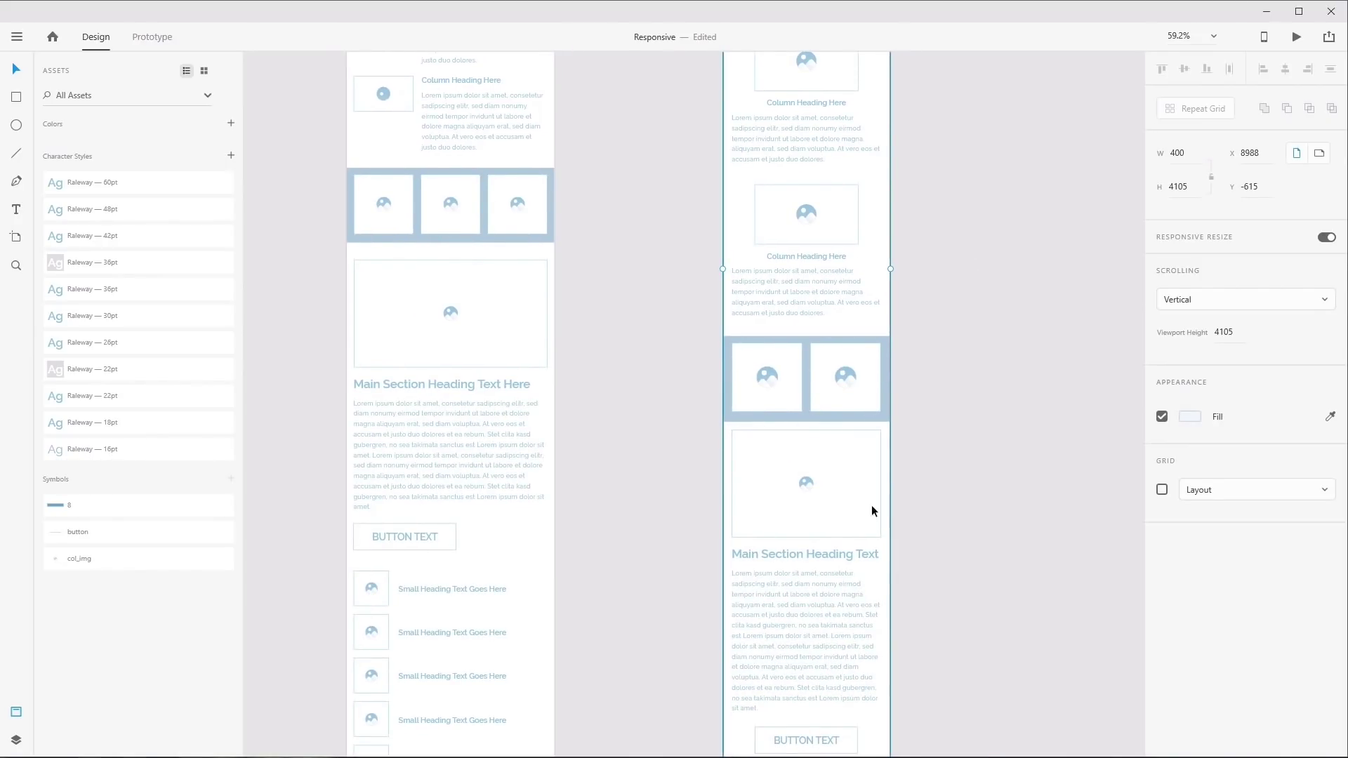
scroll(861, 469, down, 4)
drag(902, 478, 900, 434)
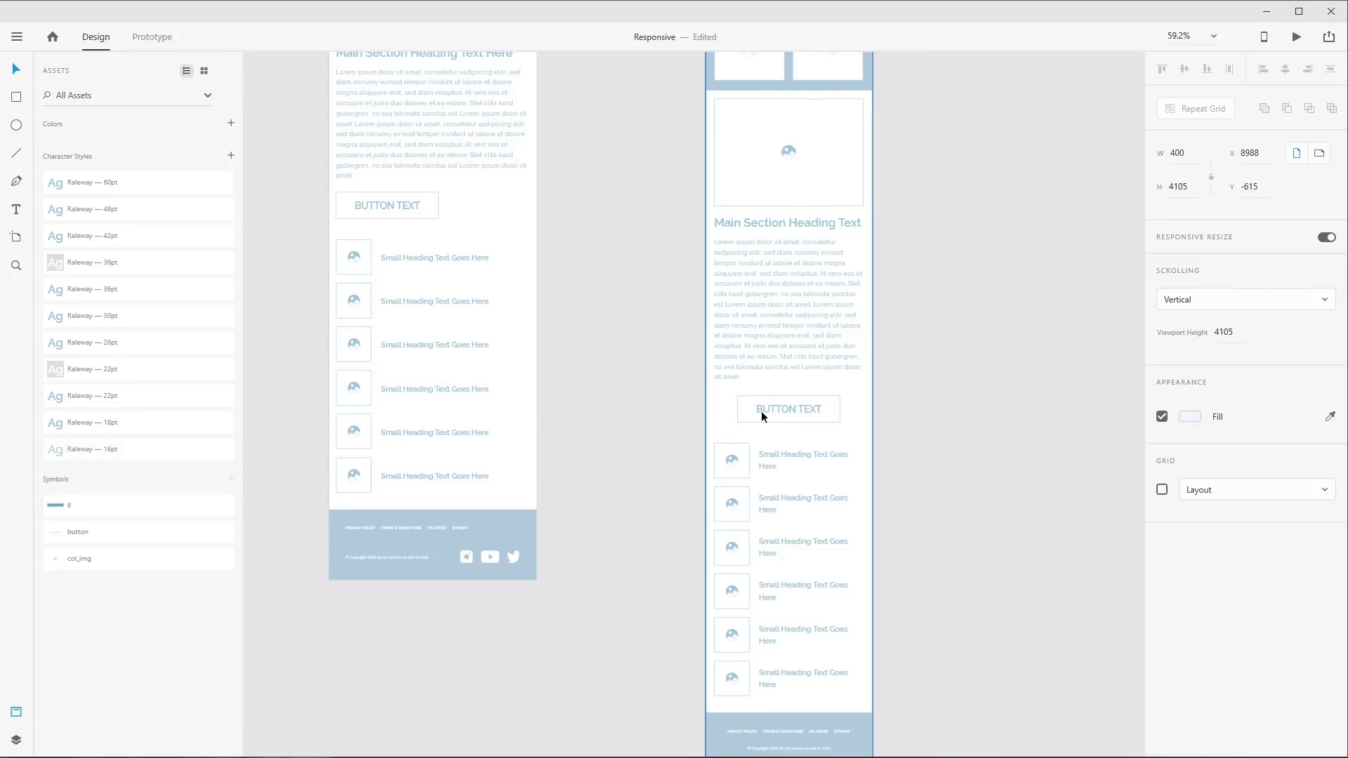
Try aligning the main section's button with the left edge of the 400 artboard's text at X 20, and undo the move
double_click(805, 404)
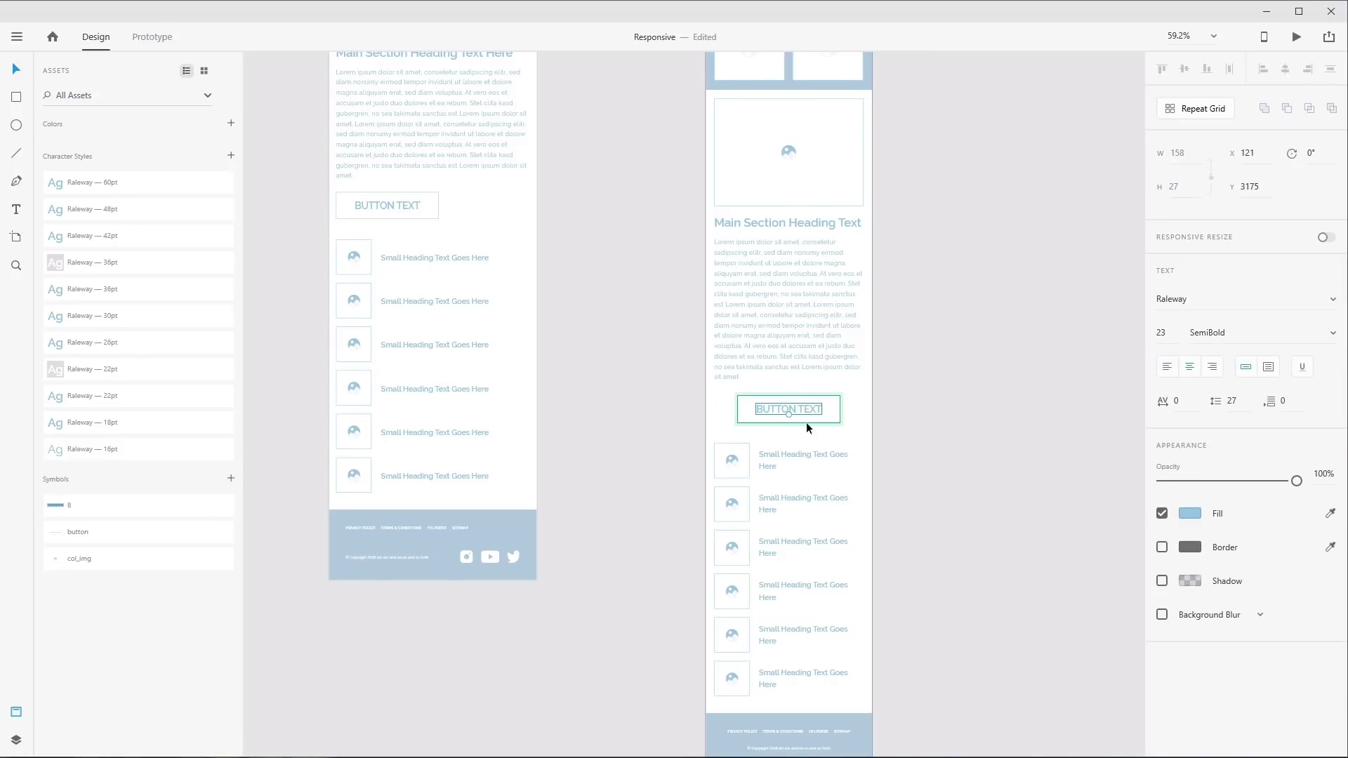
key(Escape)
key(Escape)
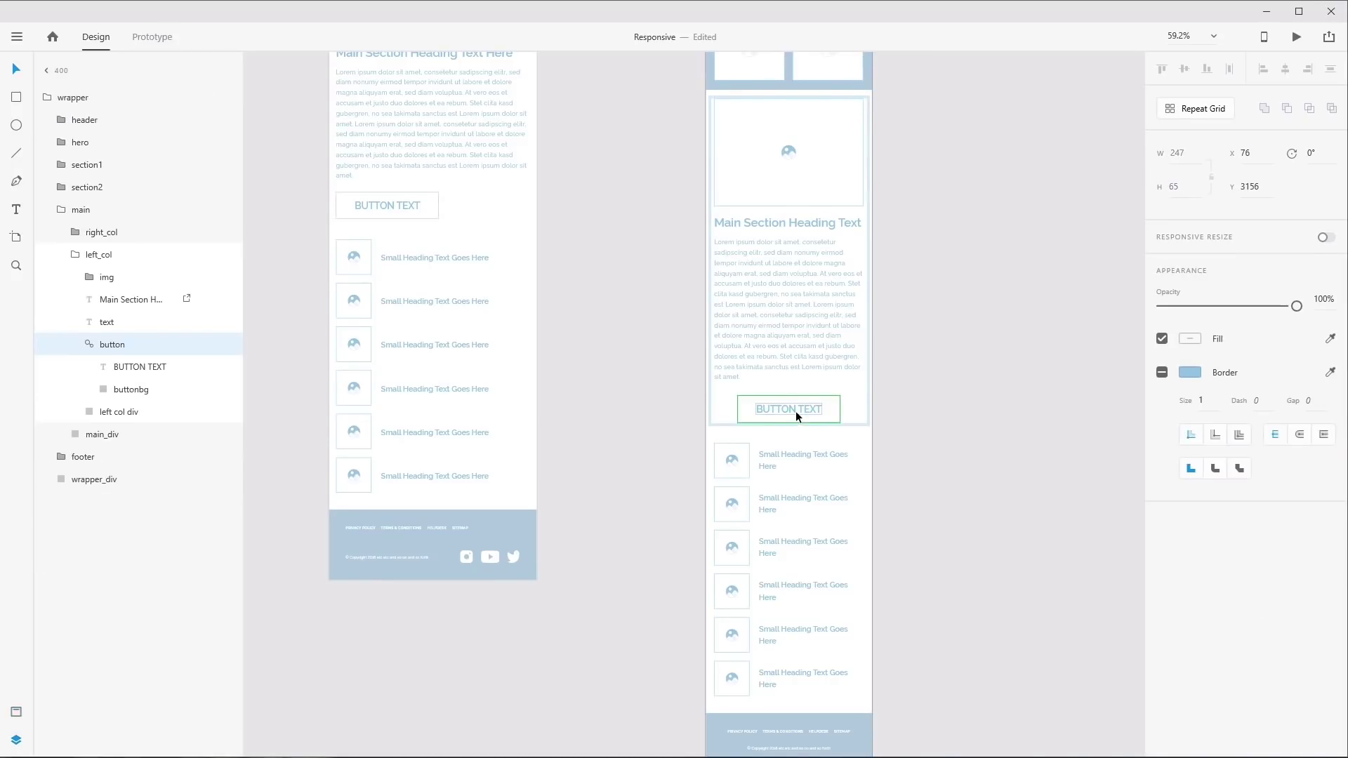
drag(782, 410, 772, 410)
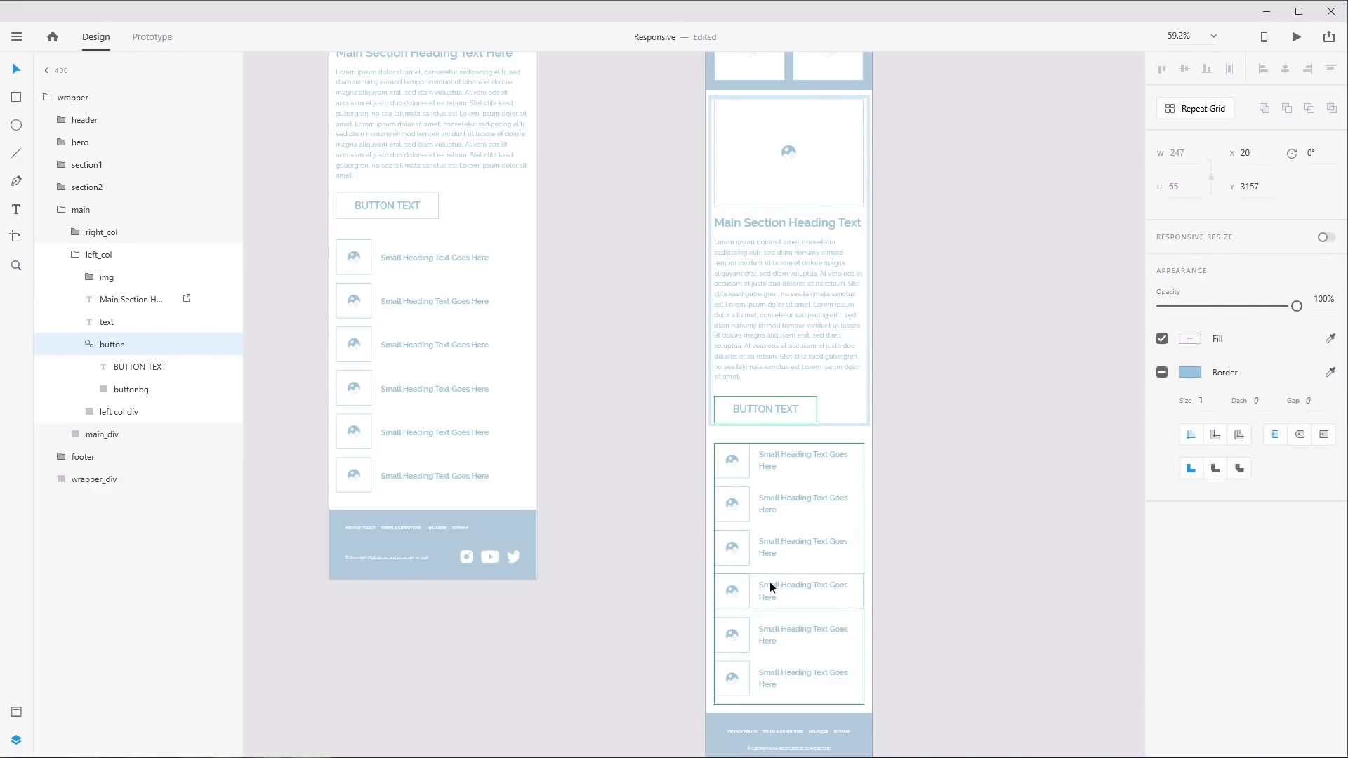
click(886, 550)
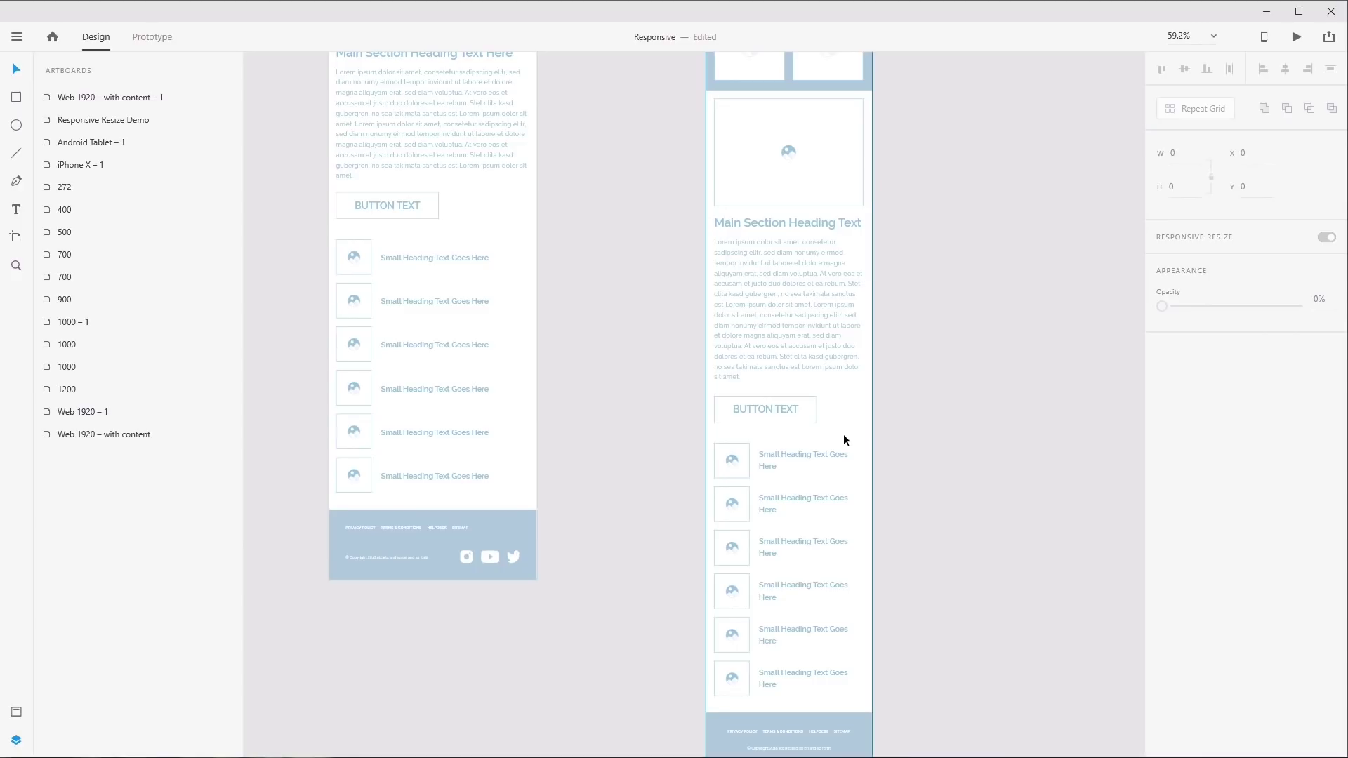
key(ctrl+z)
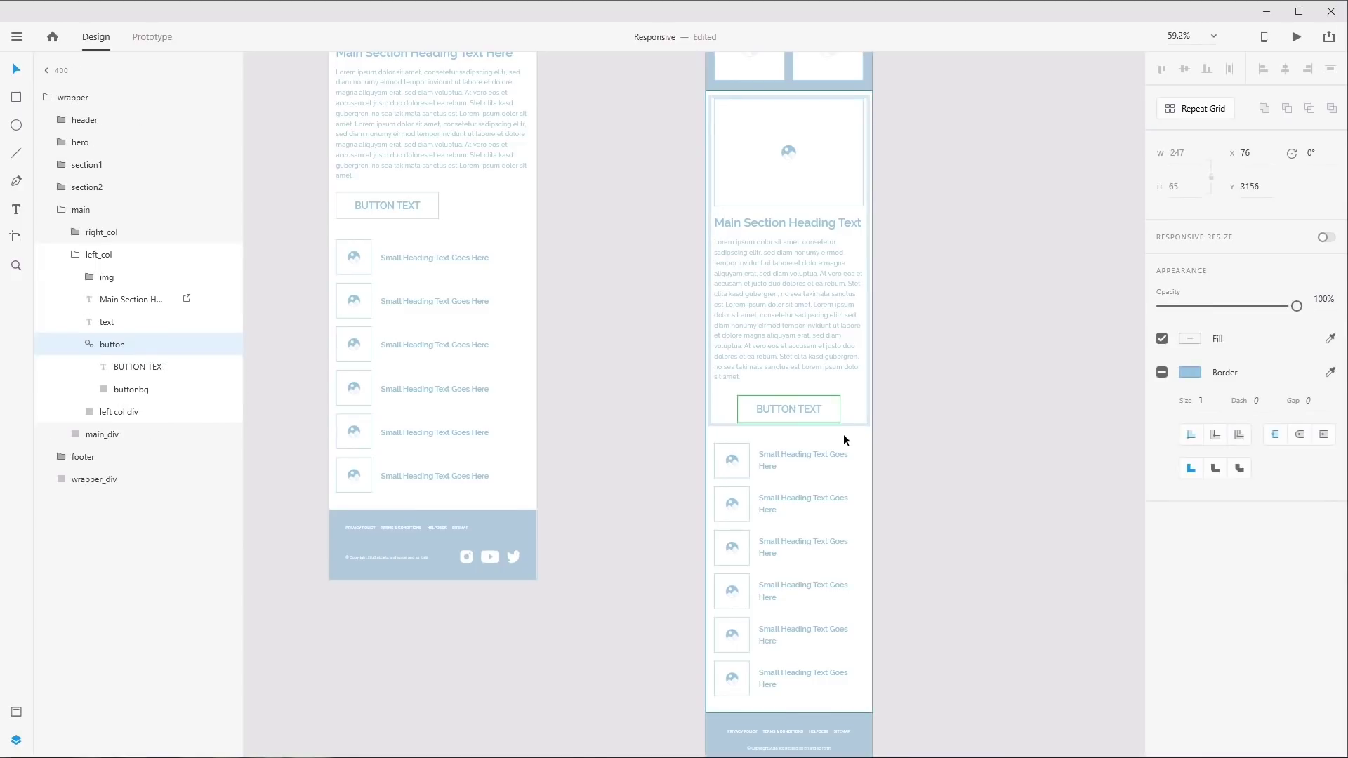
click(896, 412)
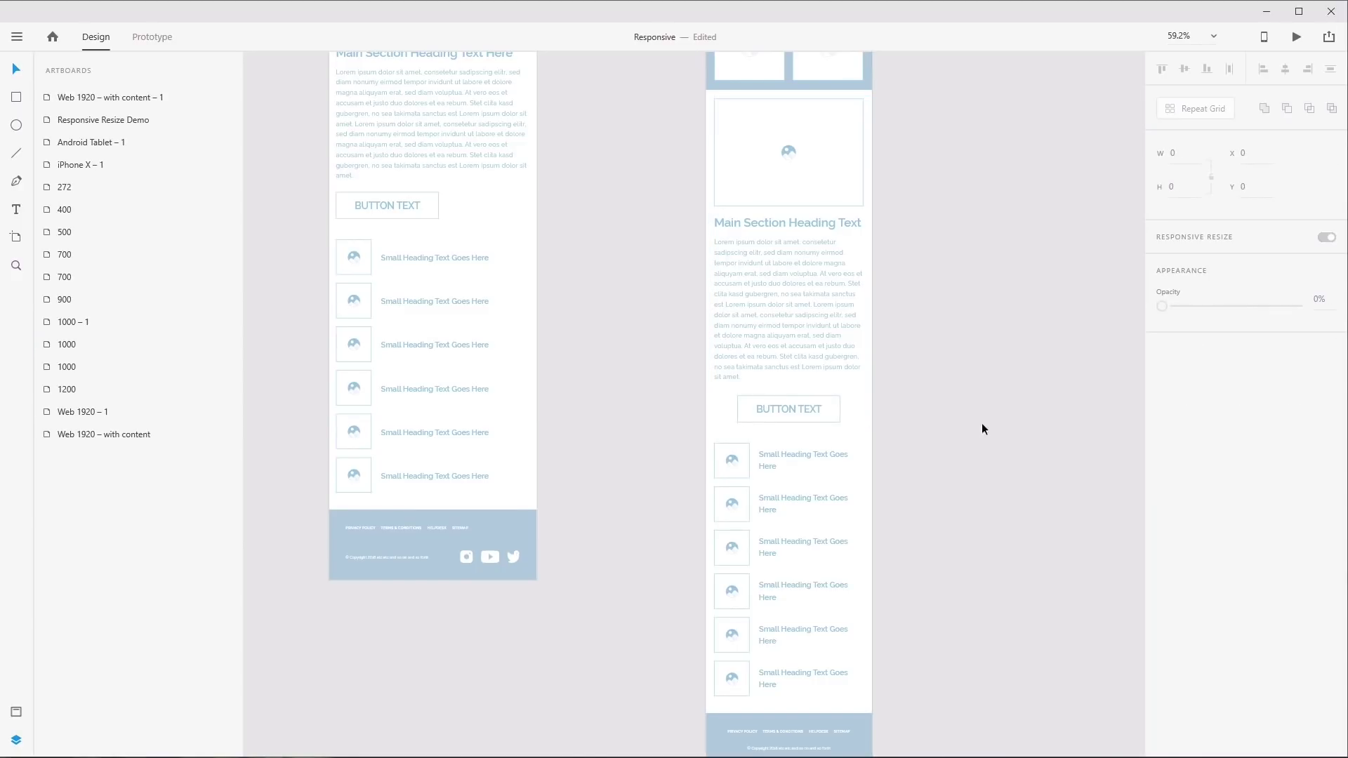
Inspect the small headings and centred footer of the 400 artboard, and view the whole 500 and 400 artboards together
scroll(983, 448, down, 5)
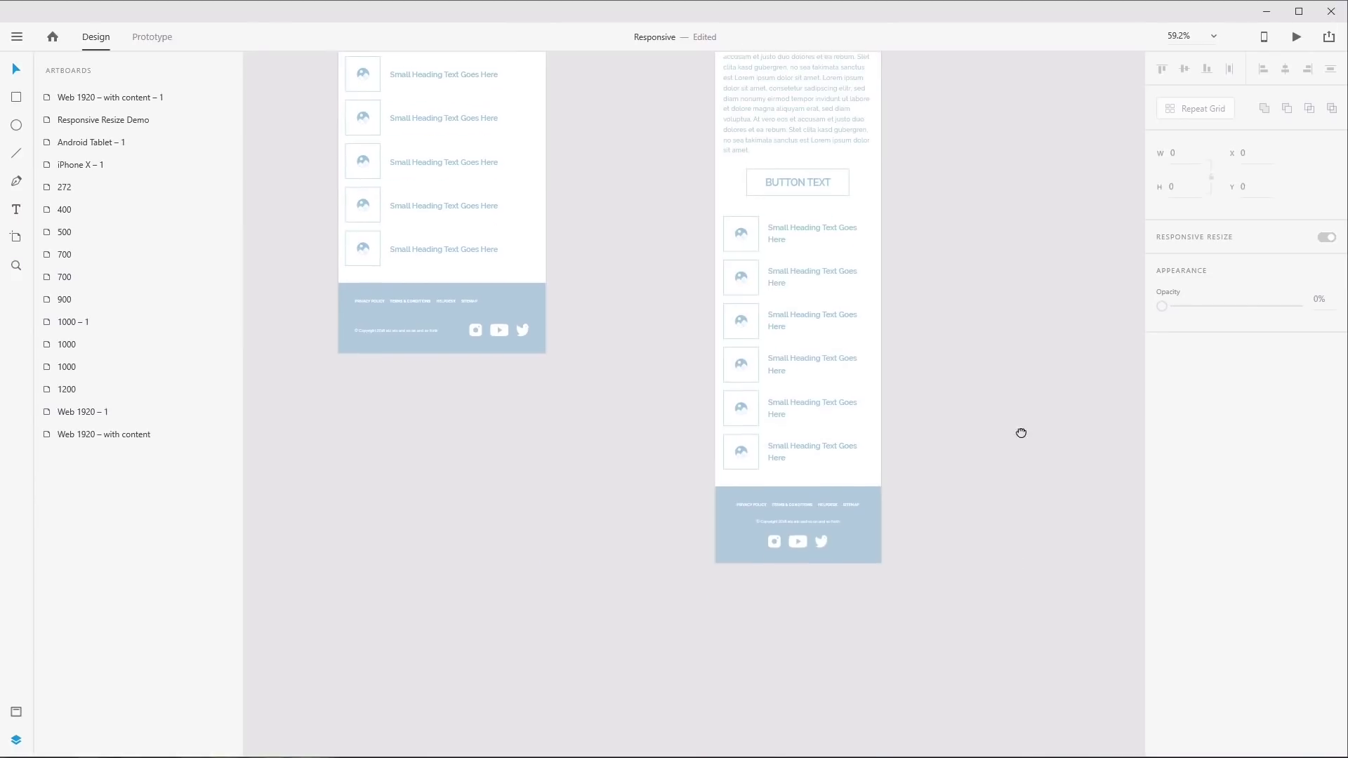
scroll(717, 614, up, 5)
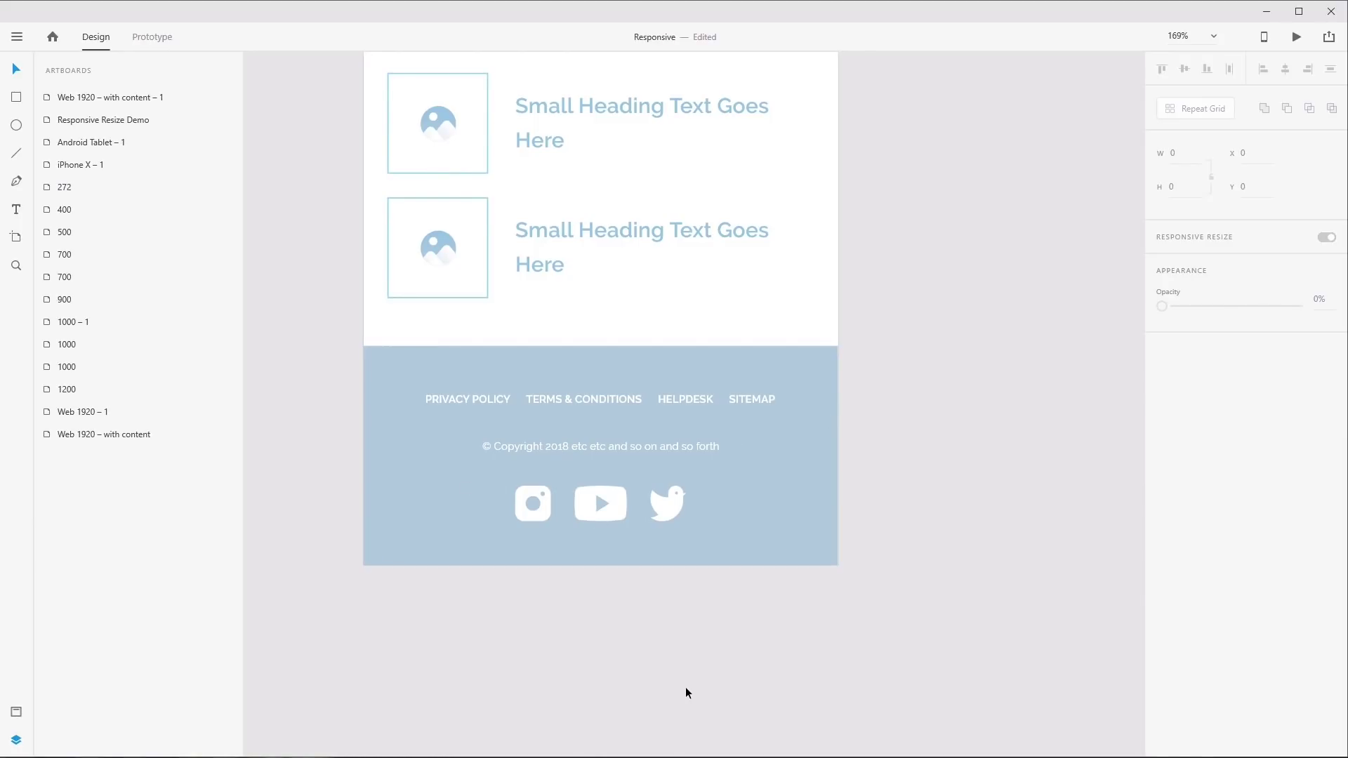
scroll(765, 359, down, 8)
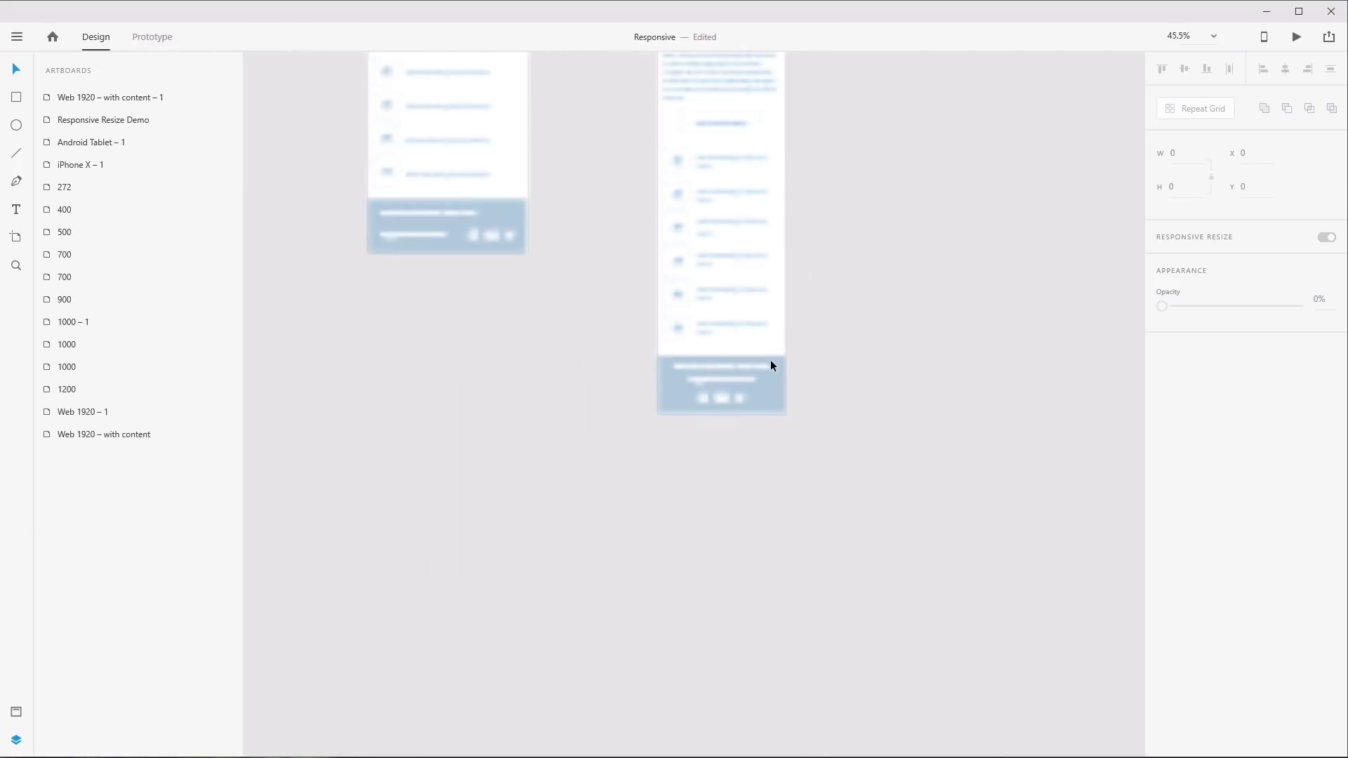
scroll(873, 280, up, 5)
scroll(873, 280, right, 3)
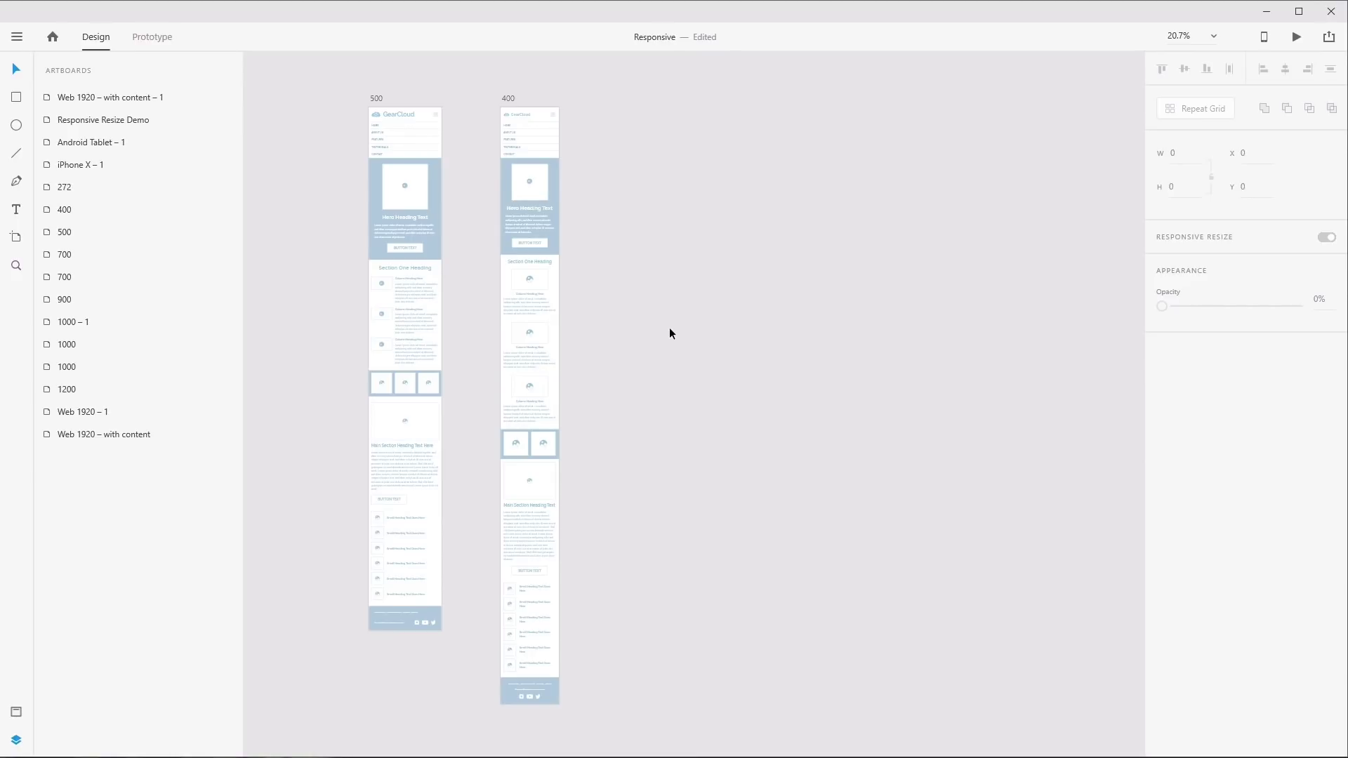
click(16, 237)
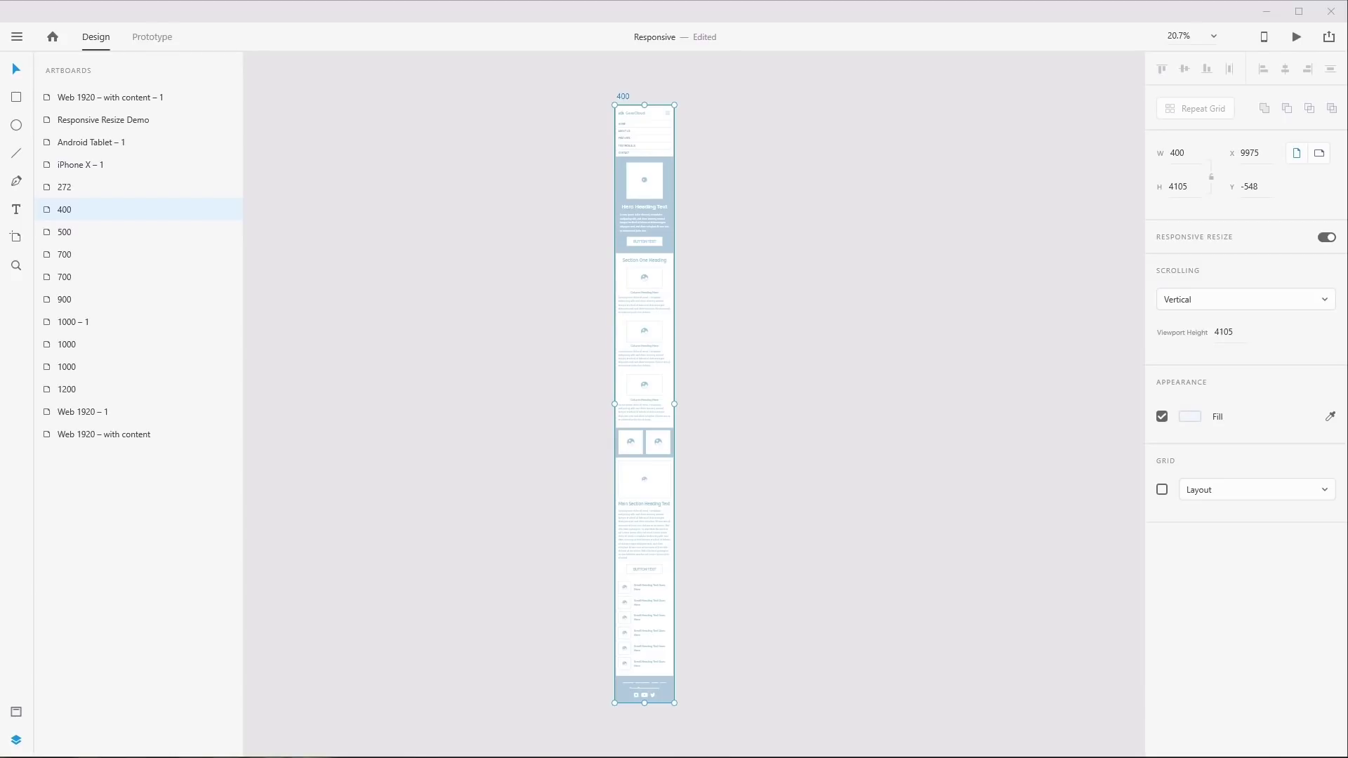
Duplicate the 400 artboard beside the original and set the copy's width to 272
drag(622, 96, 775, 97)
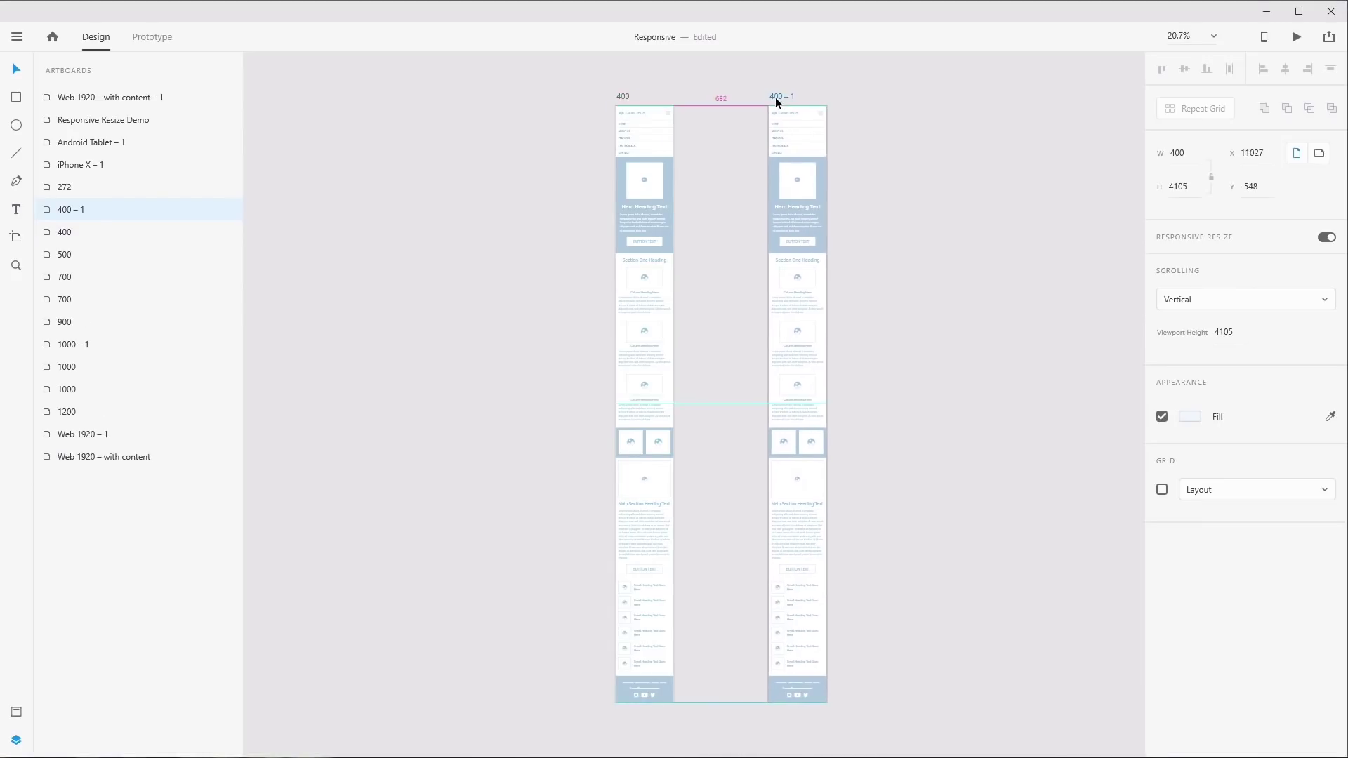
drag(935, 219, 801, 212)
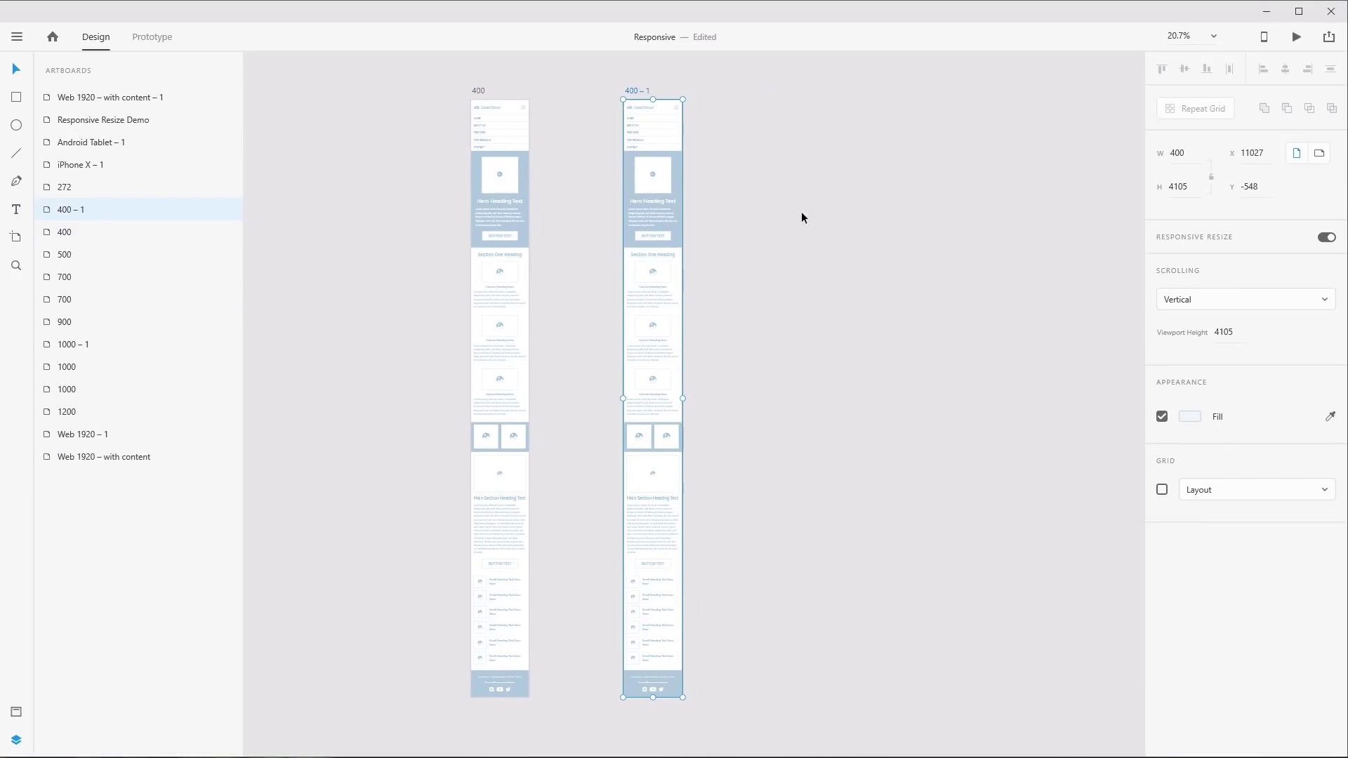
click(1196, 155)
text(272)
key(Return)
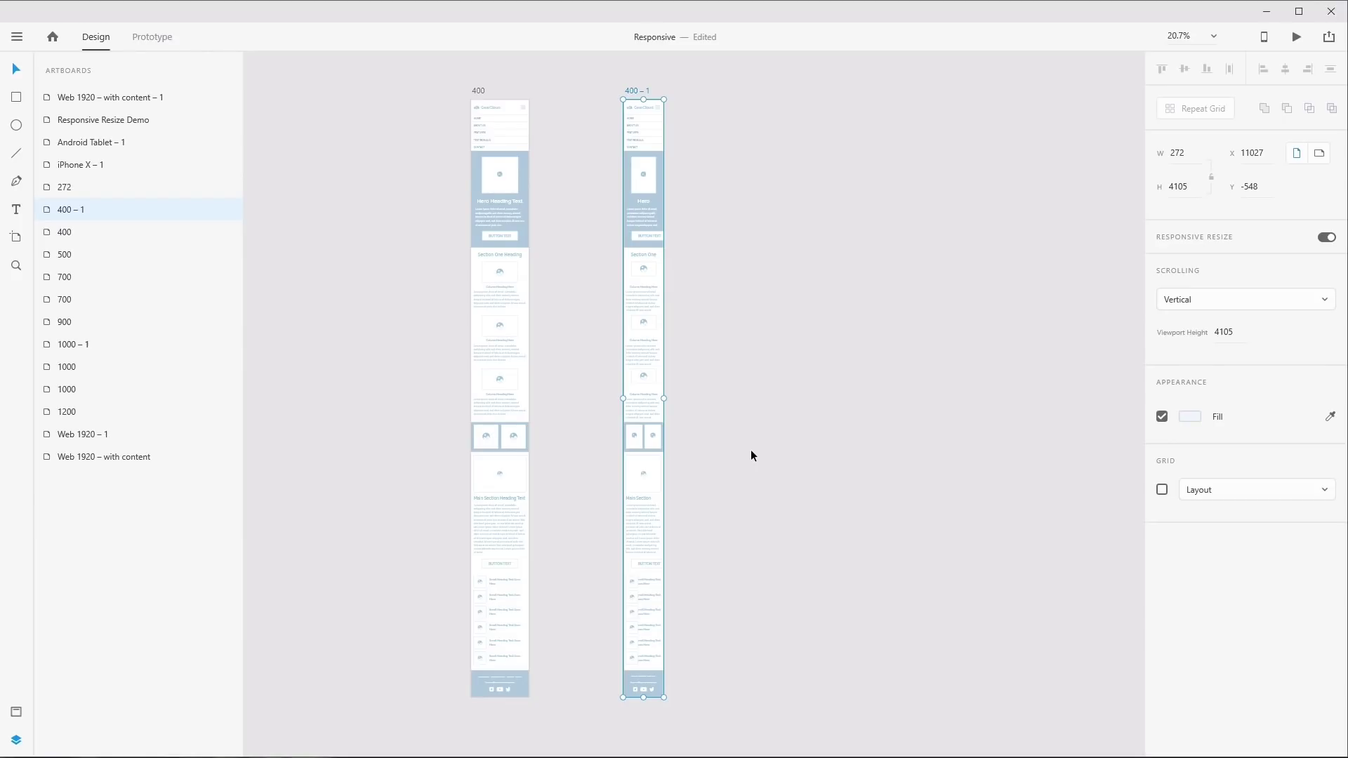
Examine the narrowed copy's stacked columns, image row, main section, small headings and hero for layout problems
scroll(697, 289, up, 5)
drag(668, 391, 731, 343)
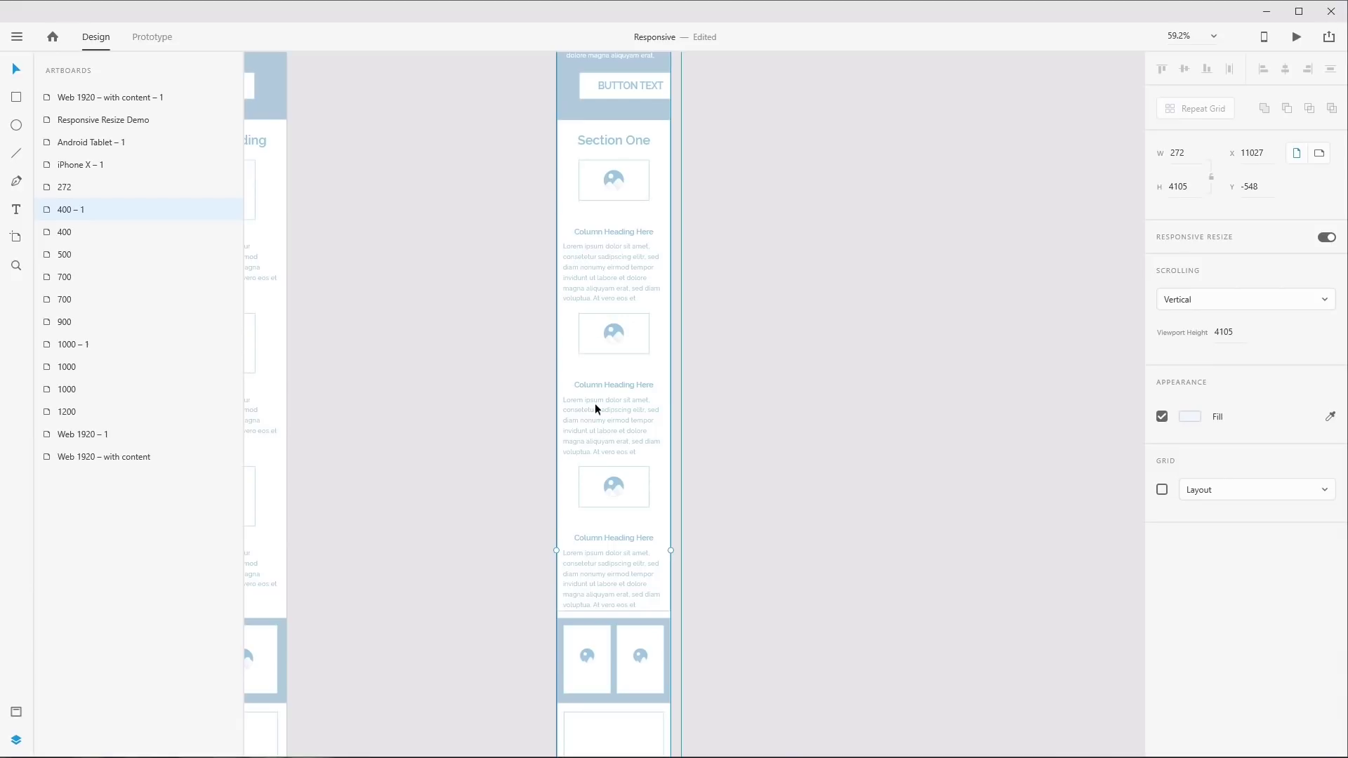
scroll(719, 643, down, 5)
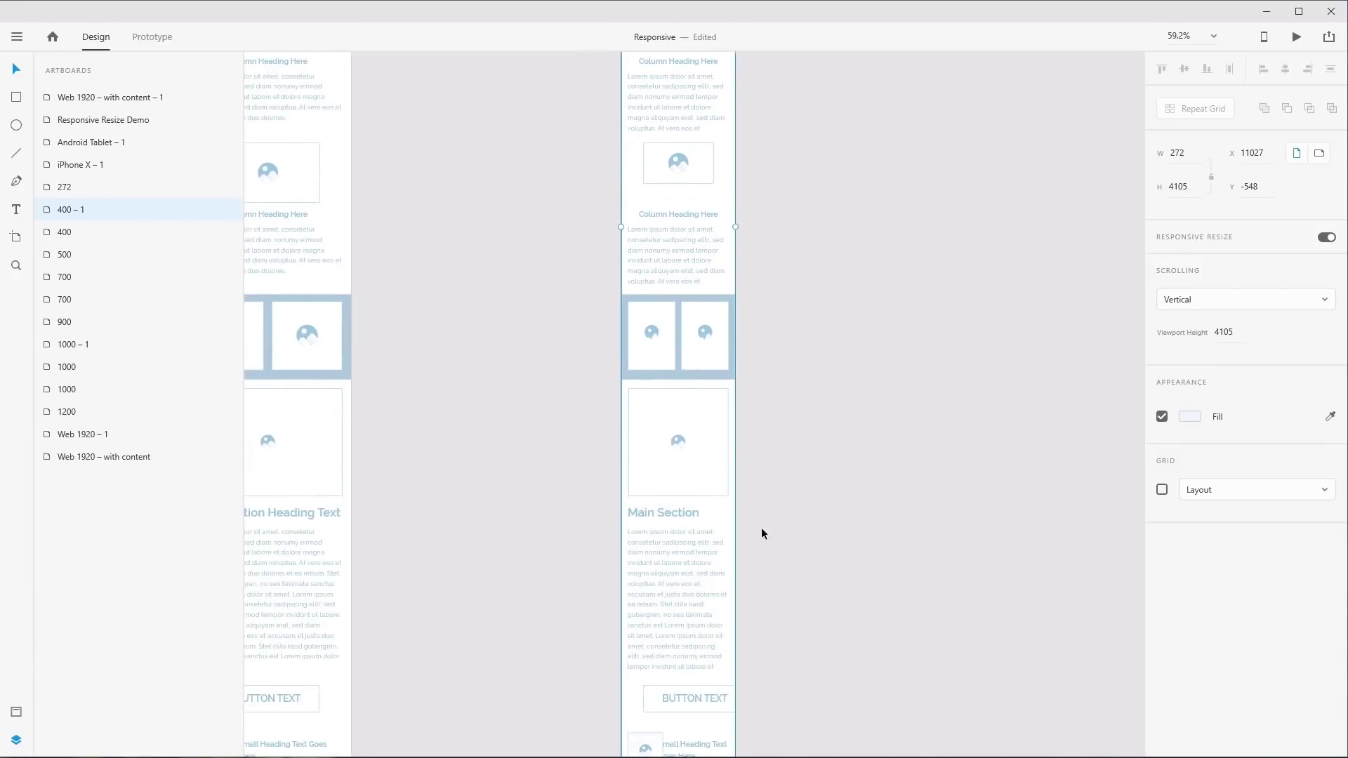
scroll(761, 554, down, 3)
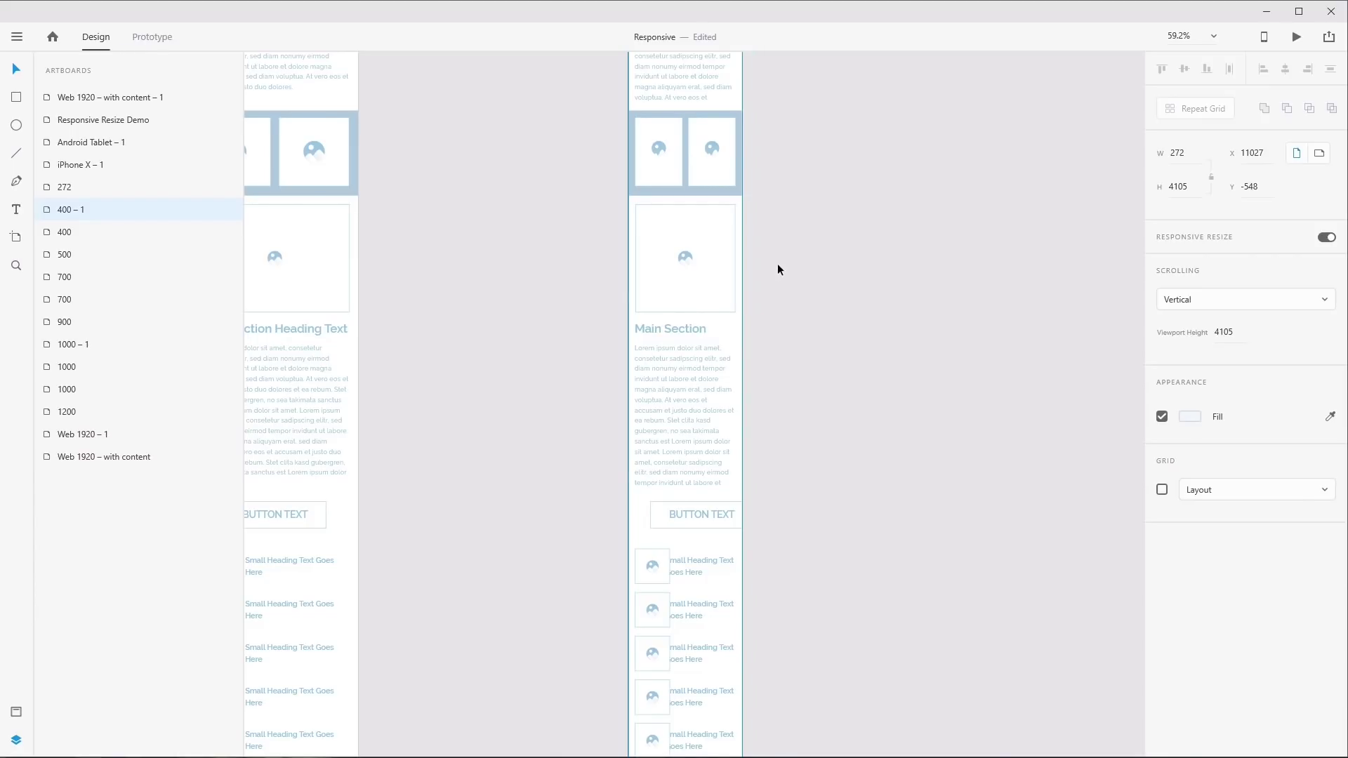
scroll(795, 257, up, 10)
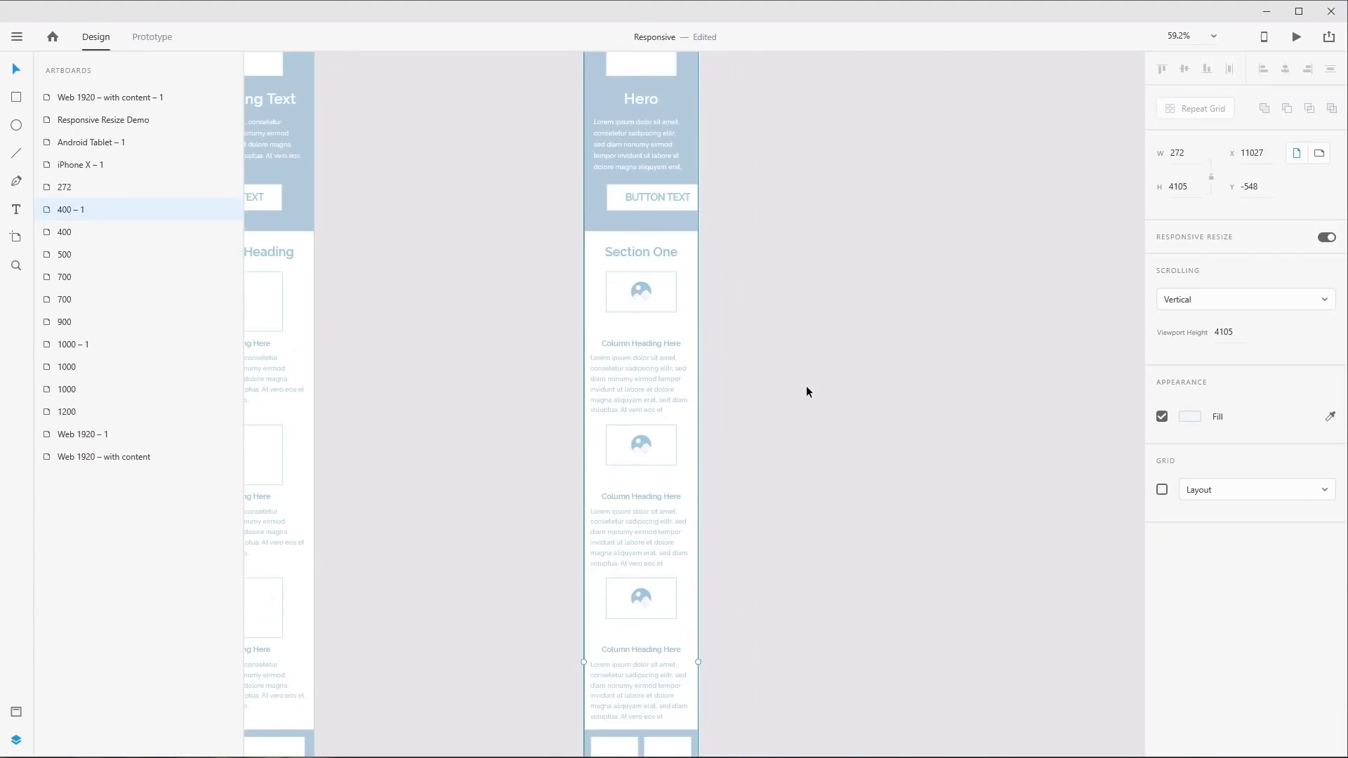
drag(807, 386, 811, 643)
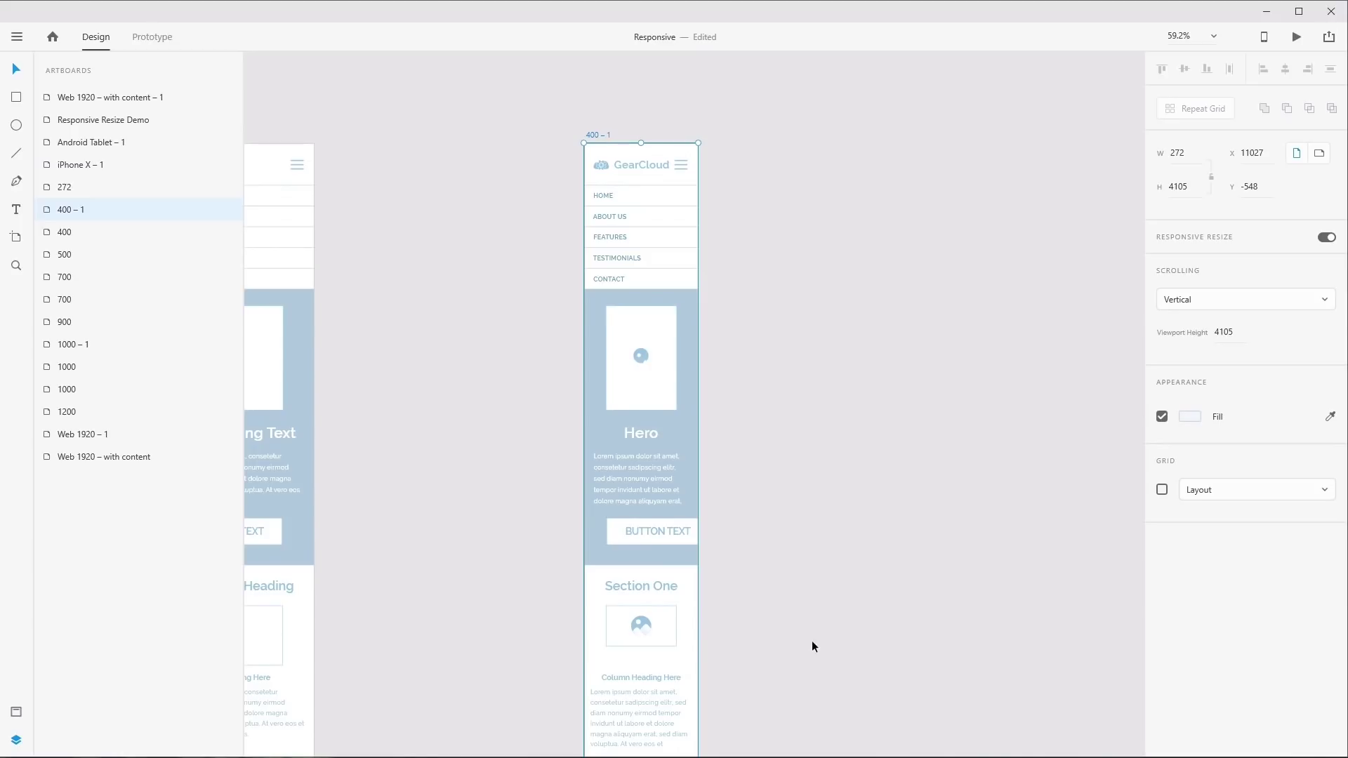
Ungroup the button symbol in the narrowed copy's hero and regroup its text and background as an ordinary group
ctrl+click(623, 523)
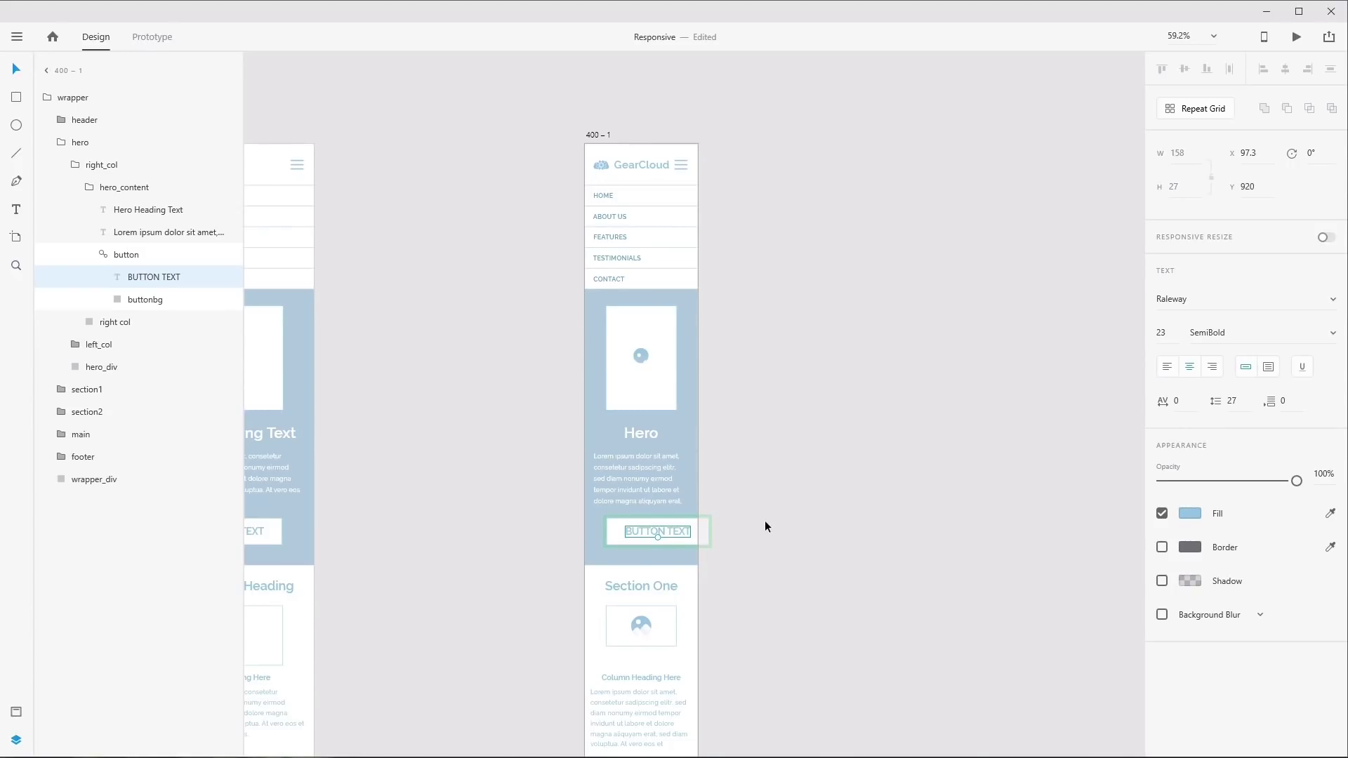
click(103, 257)
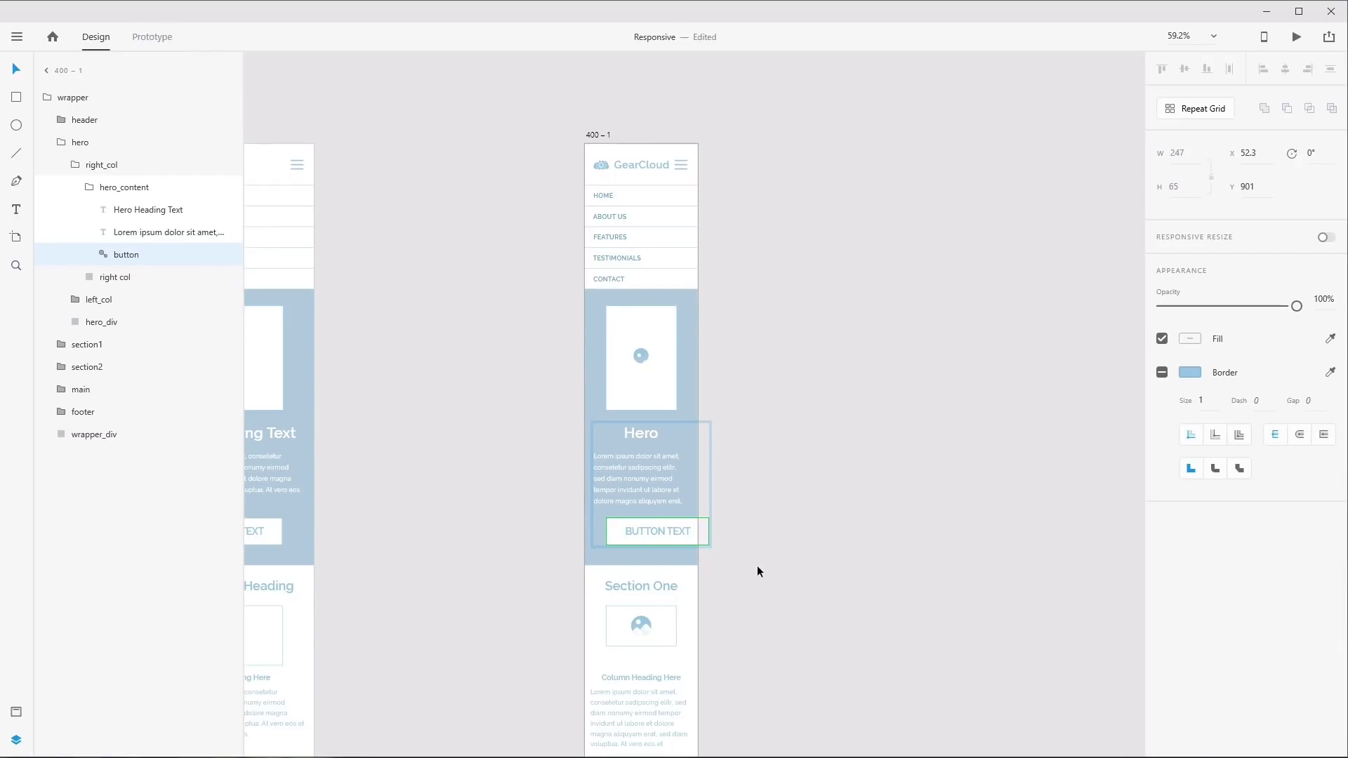
right_click(106, 256)
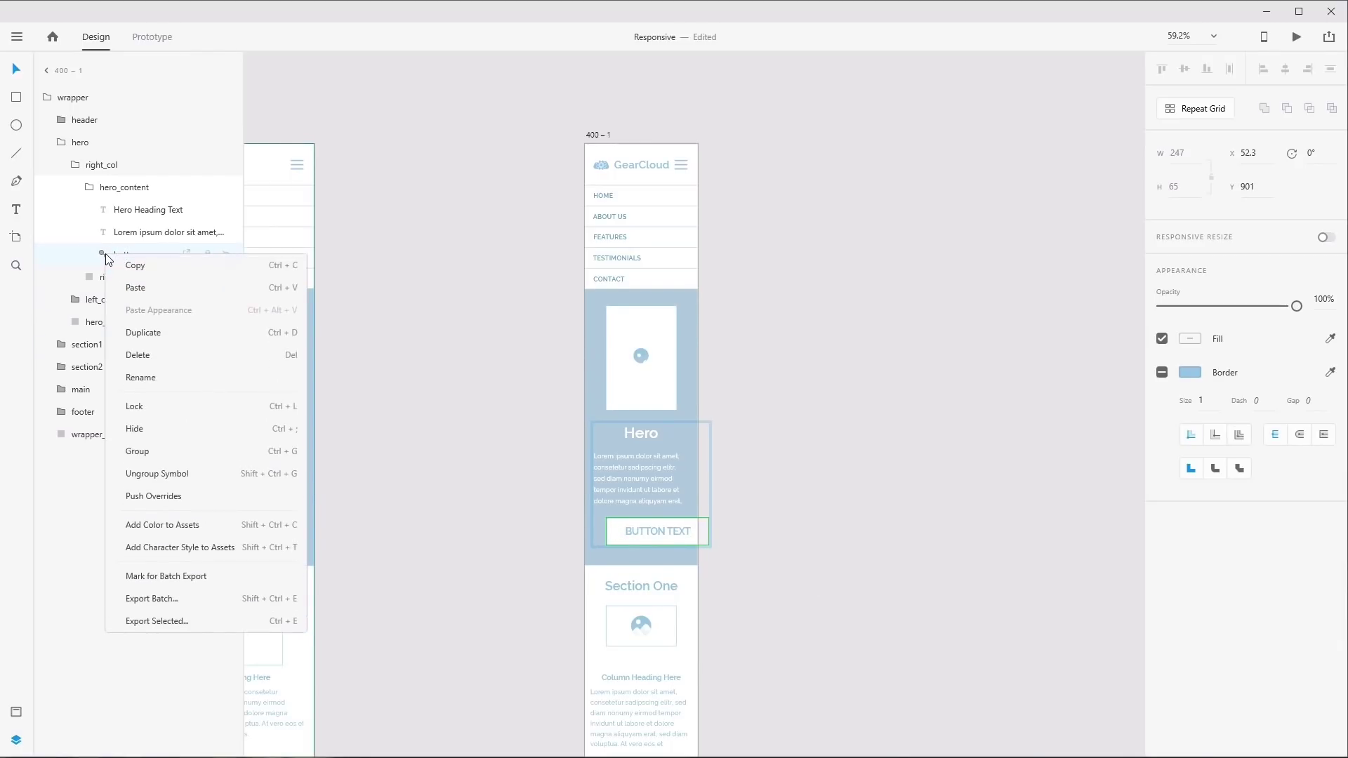
click(172, 473)
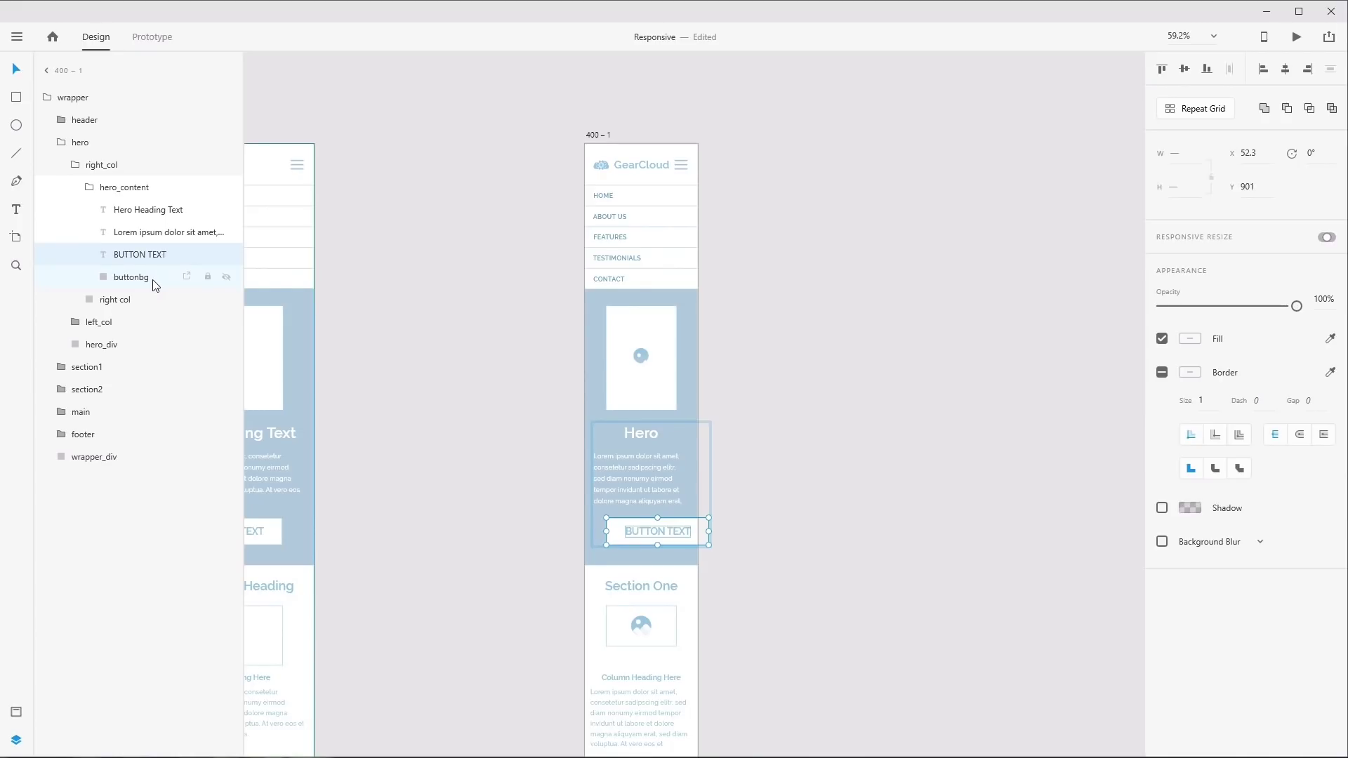
key(ctrl+g)
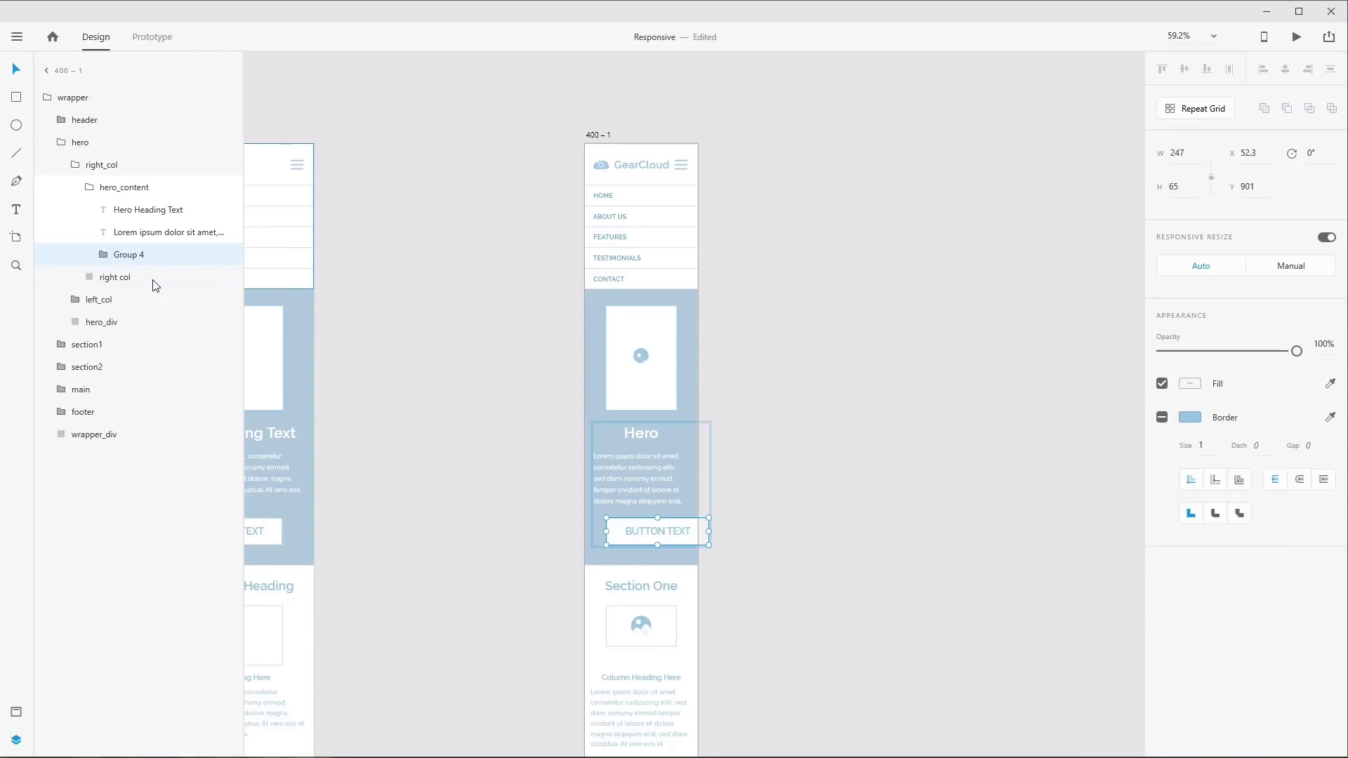
Rename the new hero group as button and shrink it to about 198 by 52 px, centred under the text at X 37.3
double_click(129, 255)
text(button)
key(Return)
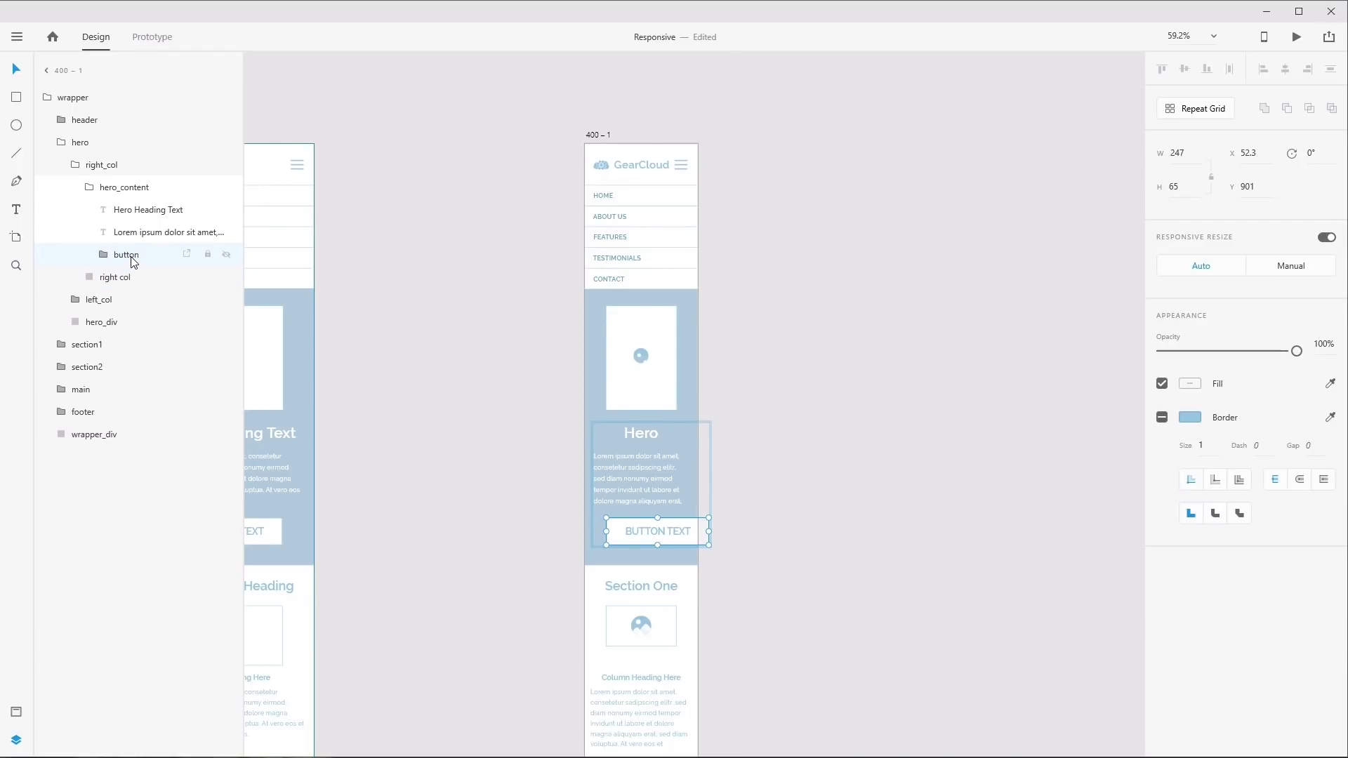
drag(709, 517, 649, 535)
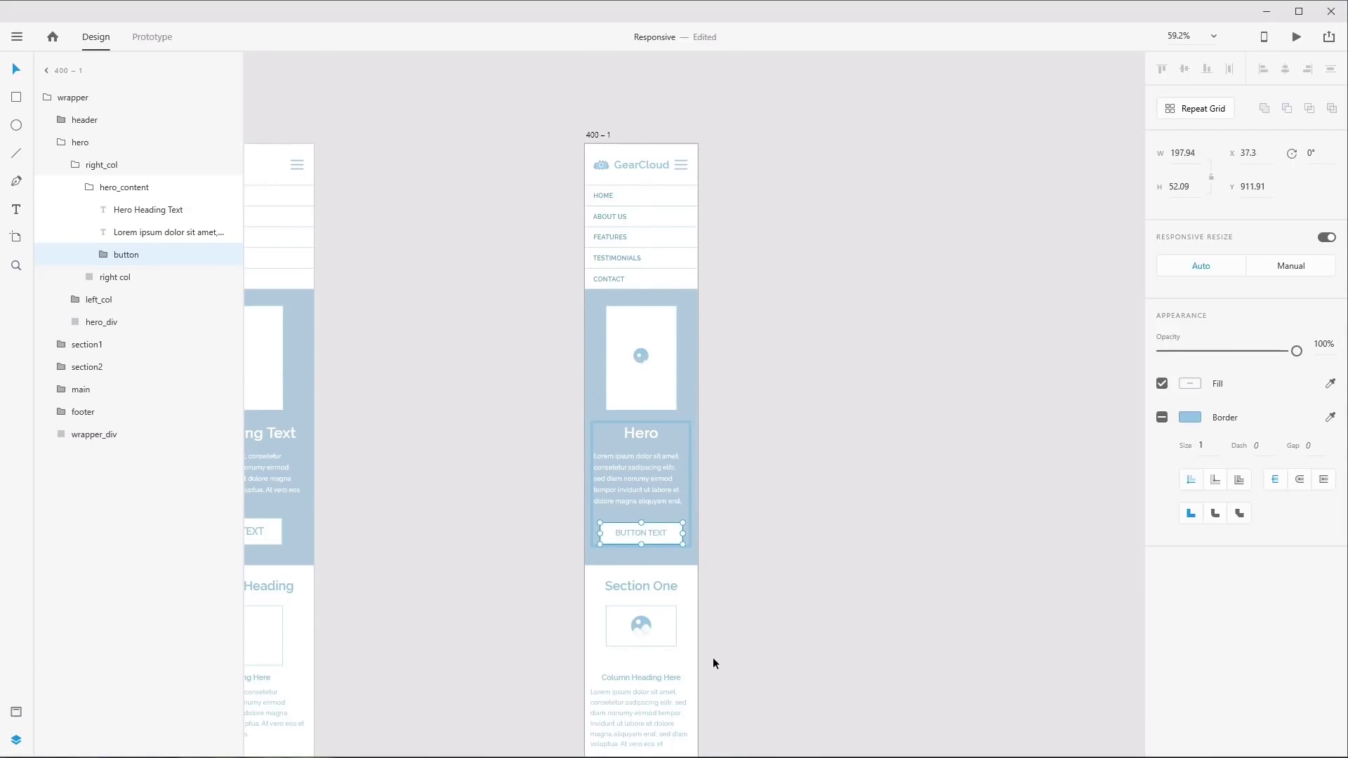
Inspect the narrowed copy's columns, image row and main section down to its button and small headings
scroll(681, 612, down, 8)
scroll(703, 573, down, 2)
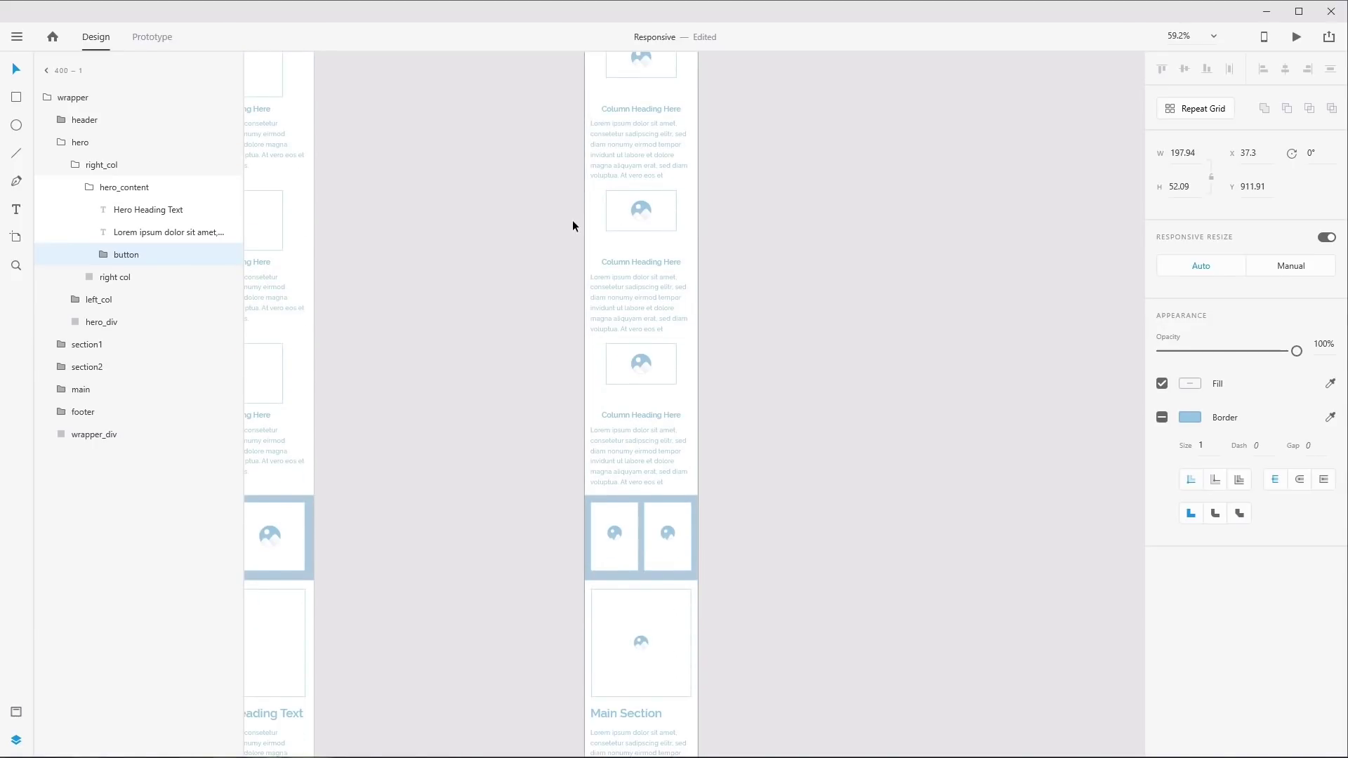
scroll(712, 656, down, 7)
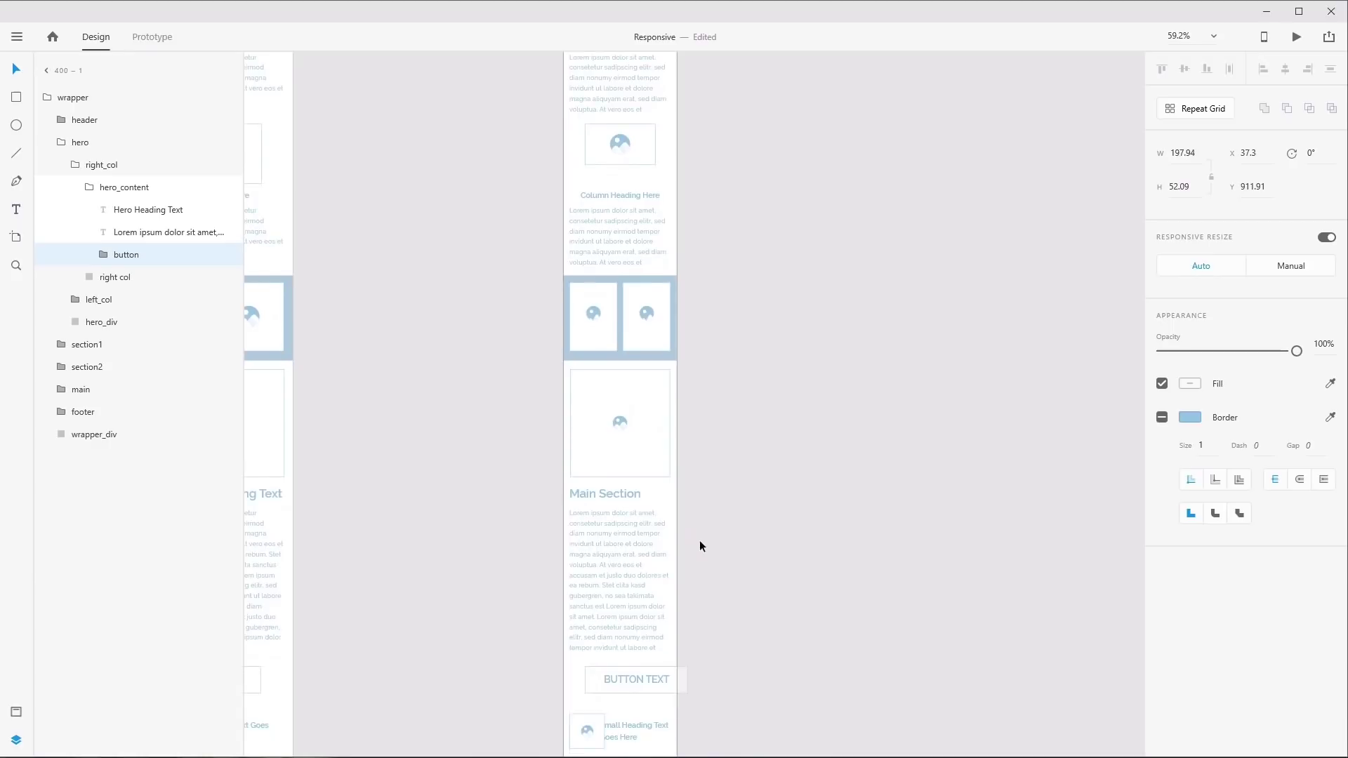
Examine the existing 272 artboard from its menu and hero through the columns, main section and small headings to the footer
scroll(773, 523, down, 8)
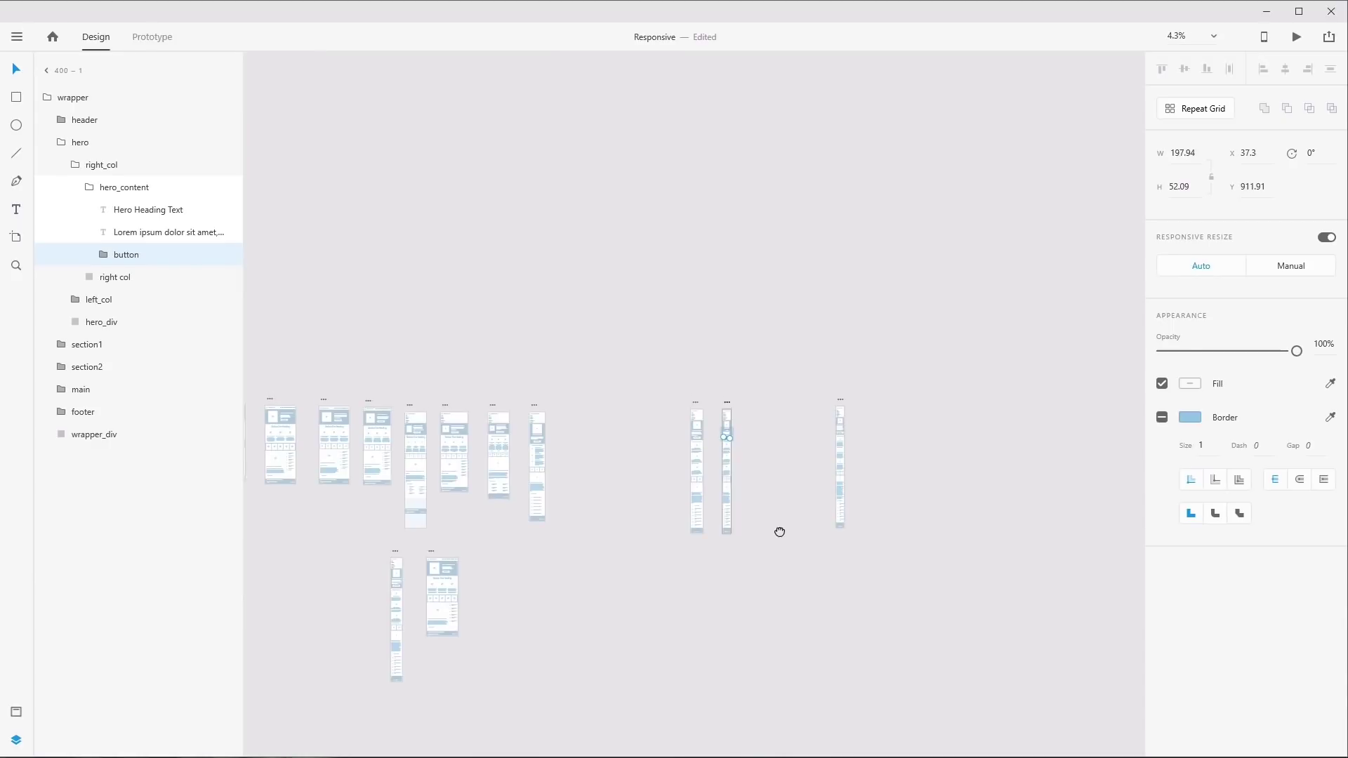
scroll(790, 412, up, 3)
drag(545, 192, 768, 479)
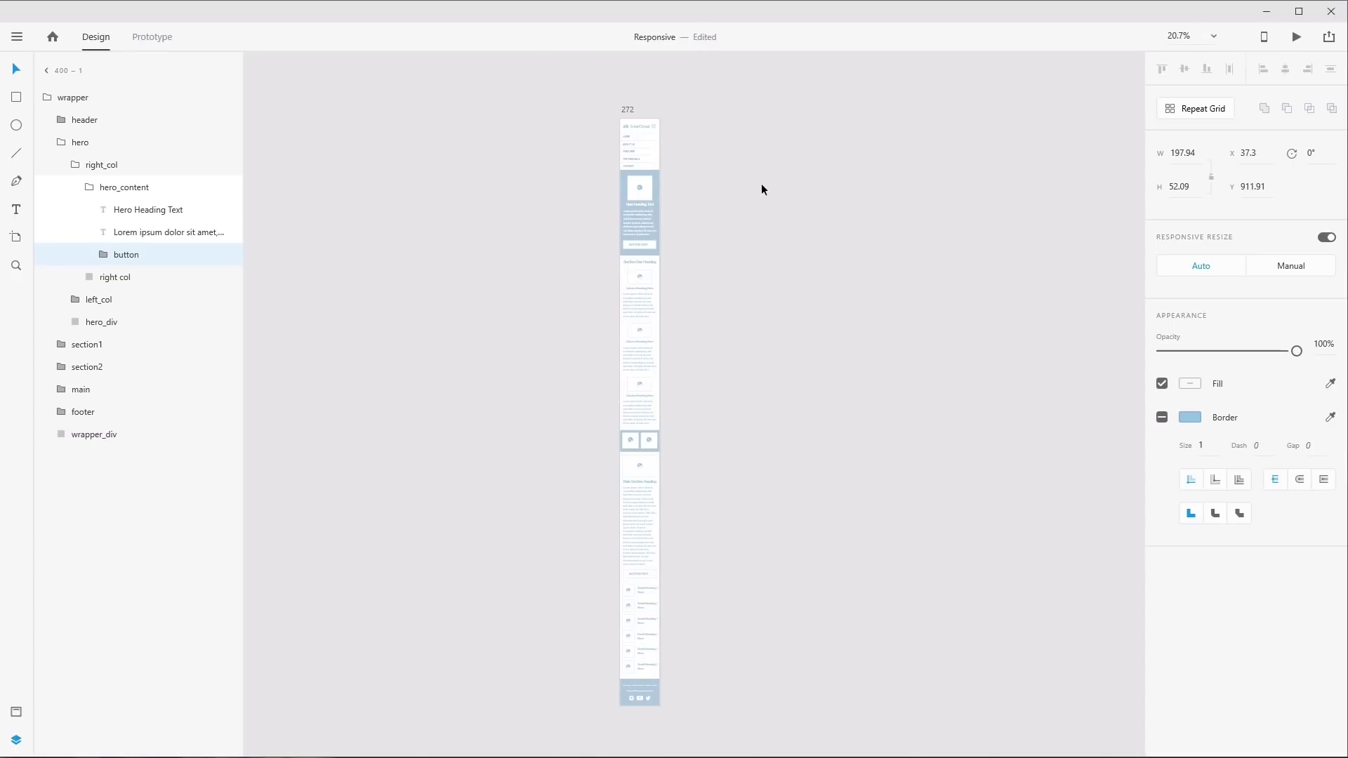
scroll(646, 263, up, 5)
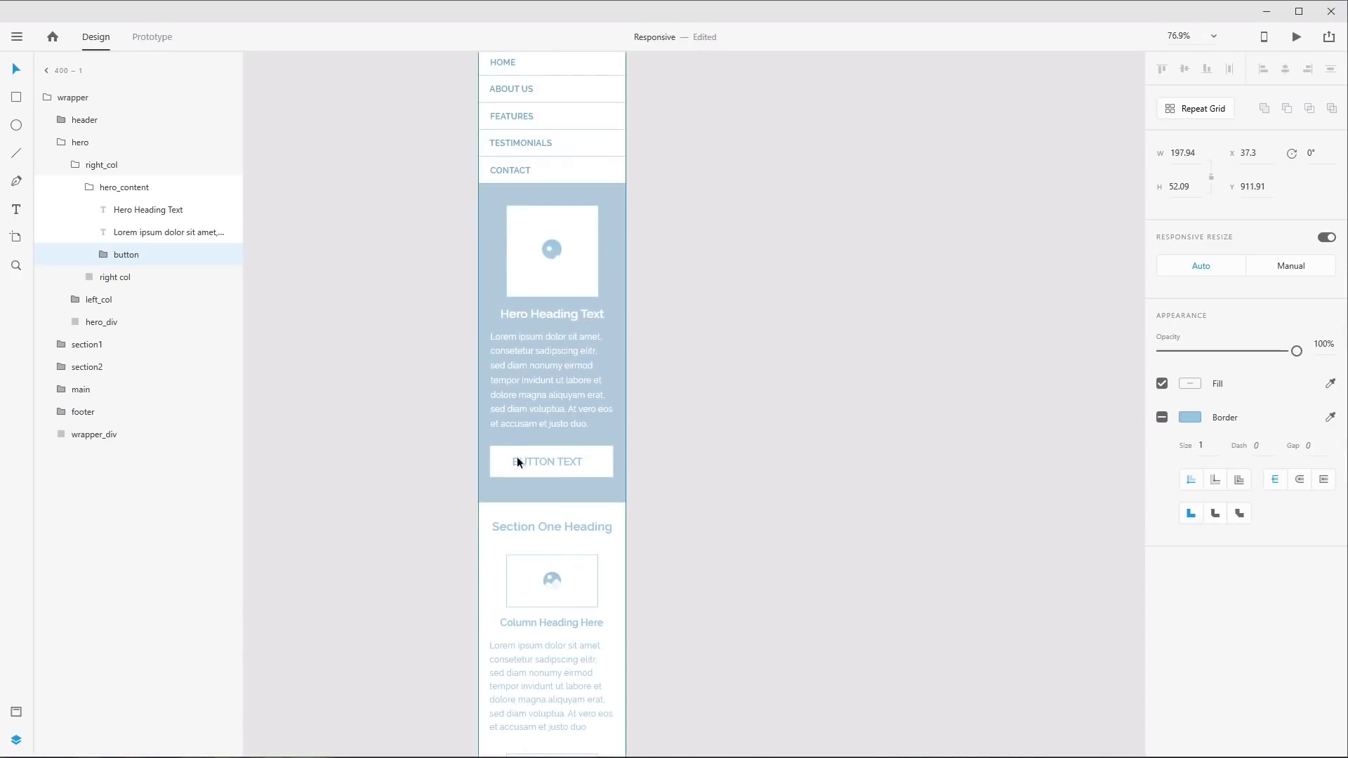
scroll(674, 481, up, 3)
scroll(702, 586, down, 5)
scroll(725, 587, down, 10)
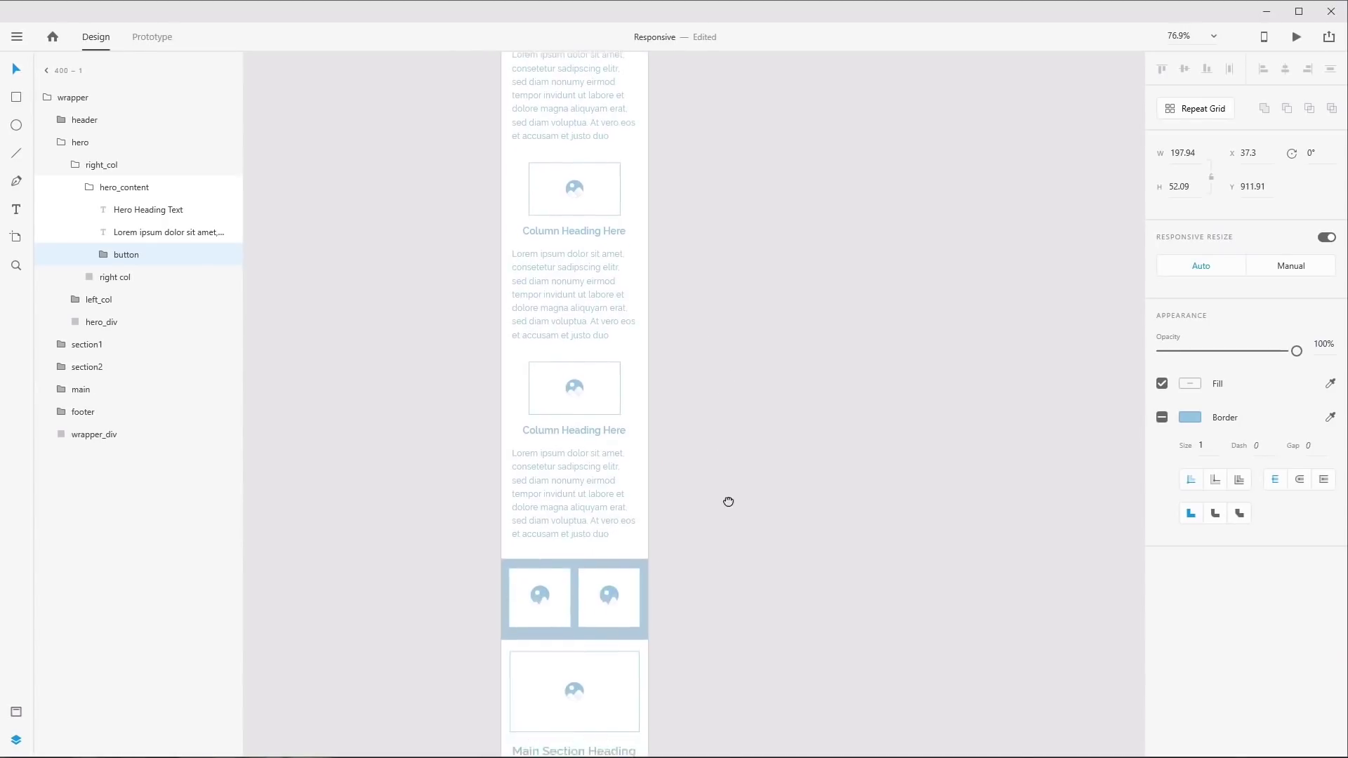
scroll(736, 610, down, 10)
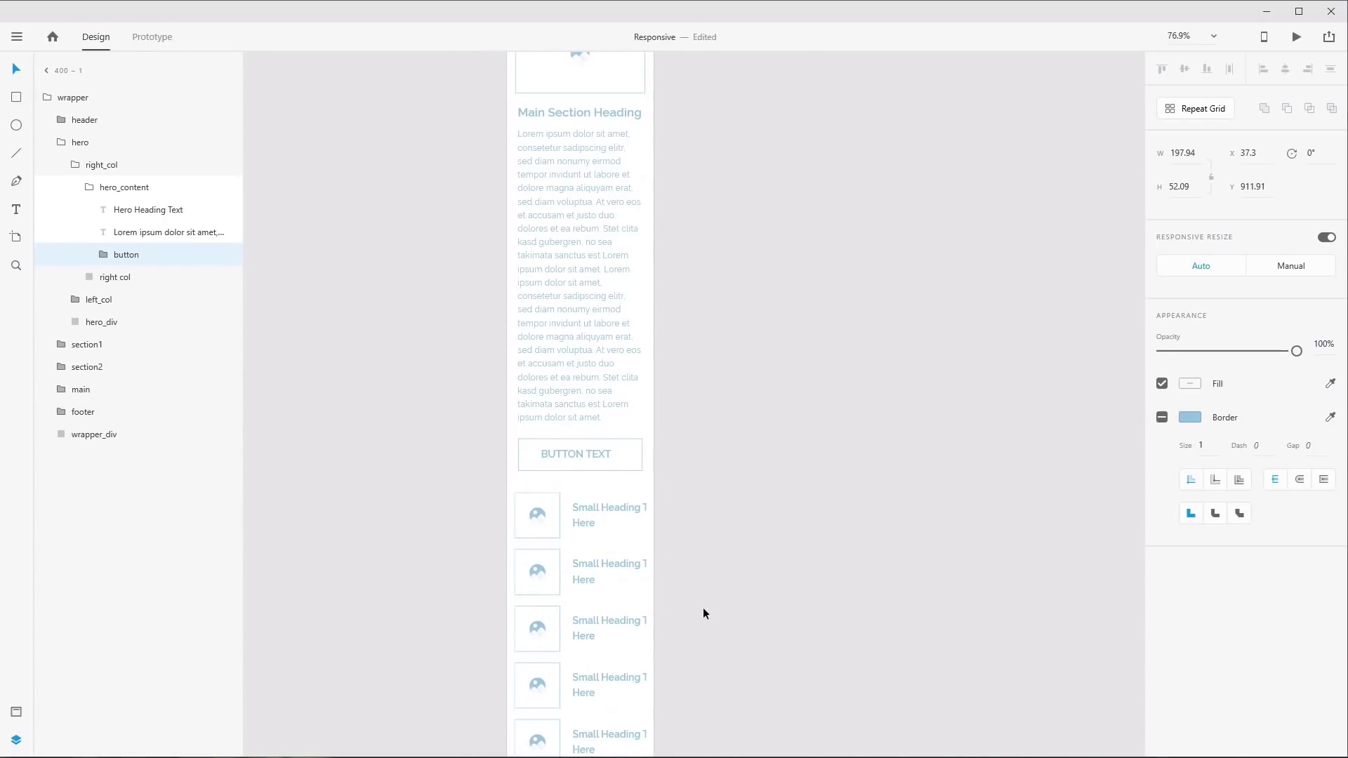
scroll(731, 513, down, 3)
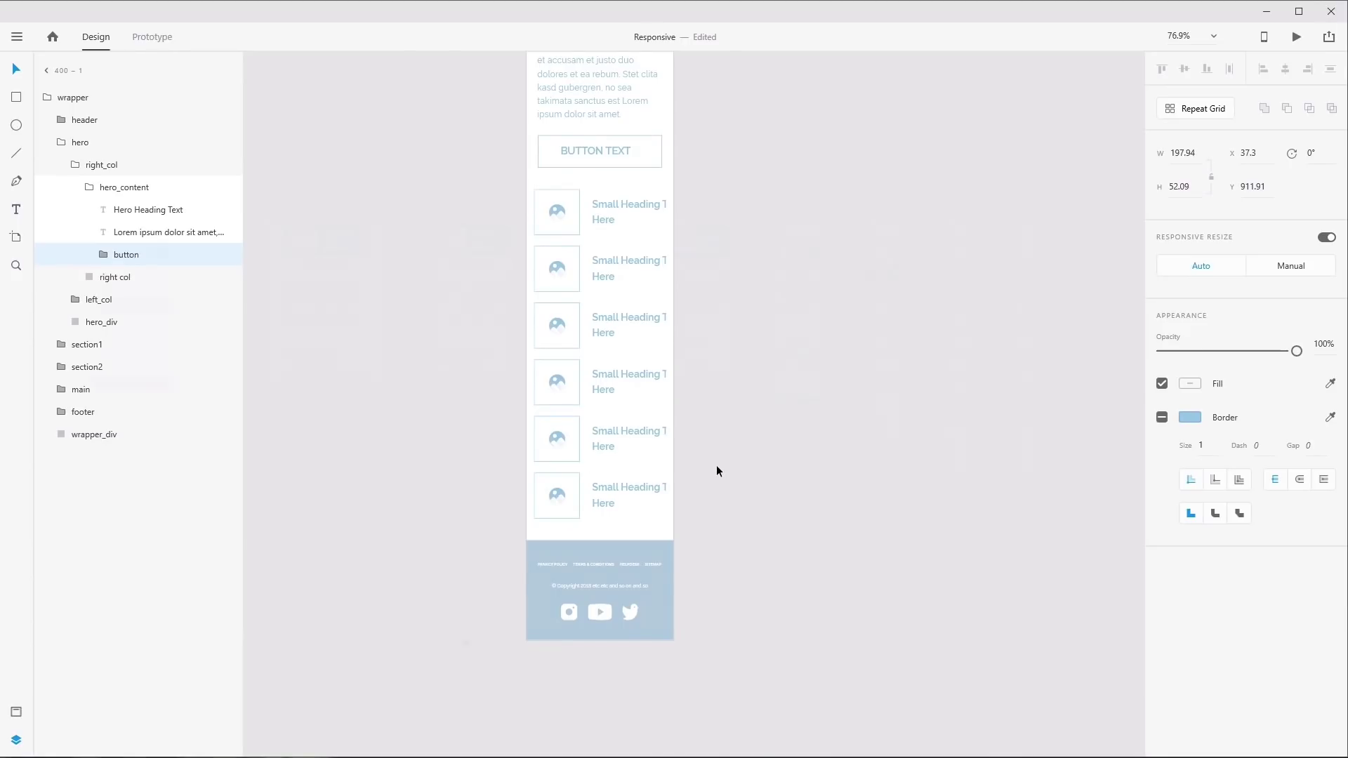
View the whole series of artboards together and check the dimensions of the 272 and 1200 artboards
key(ctrl+0)
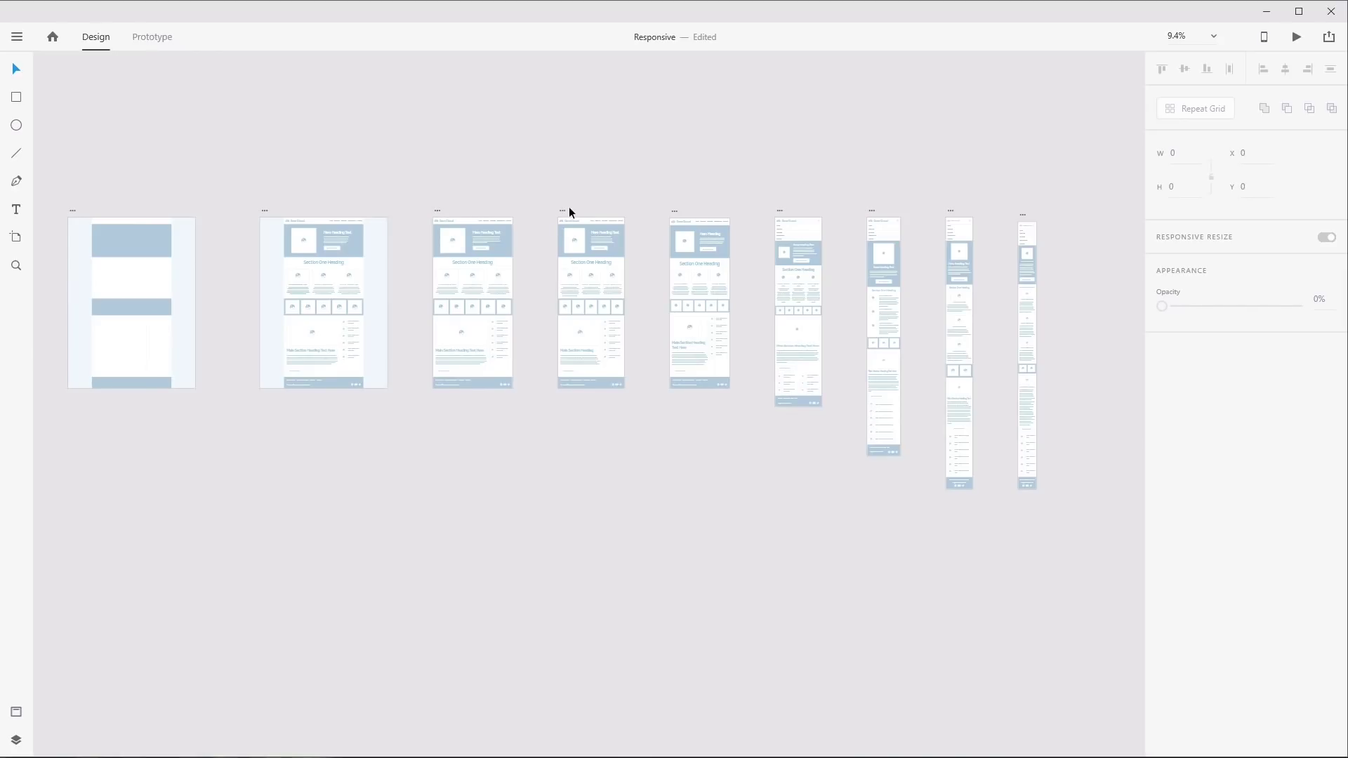
click(678, 210)
click(1052, 517)
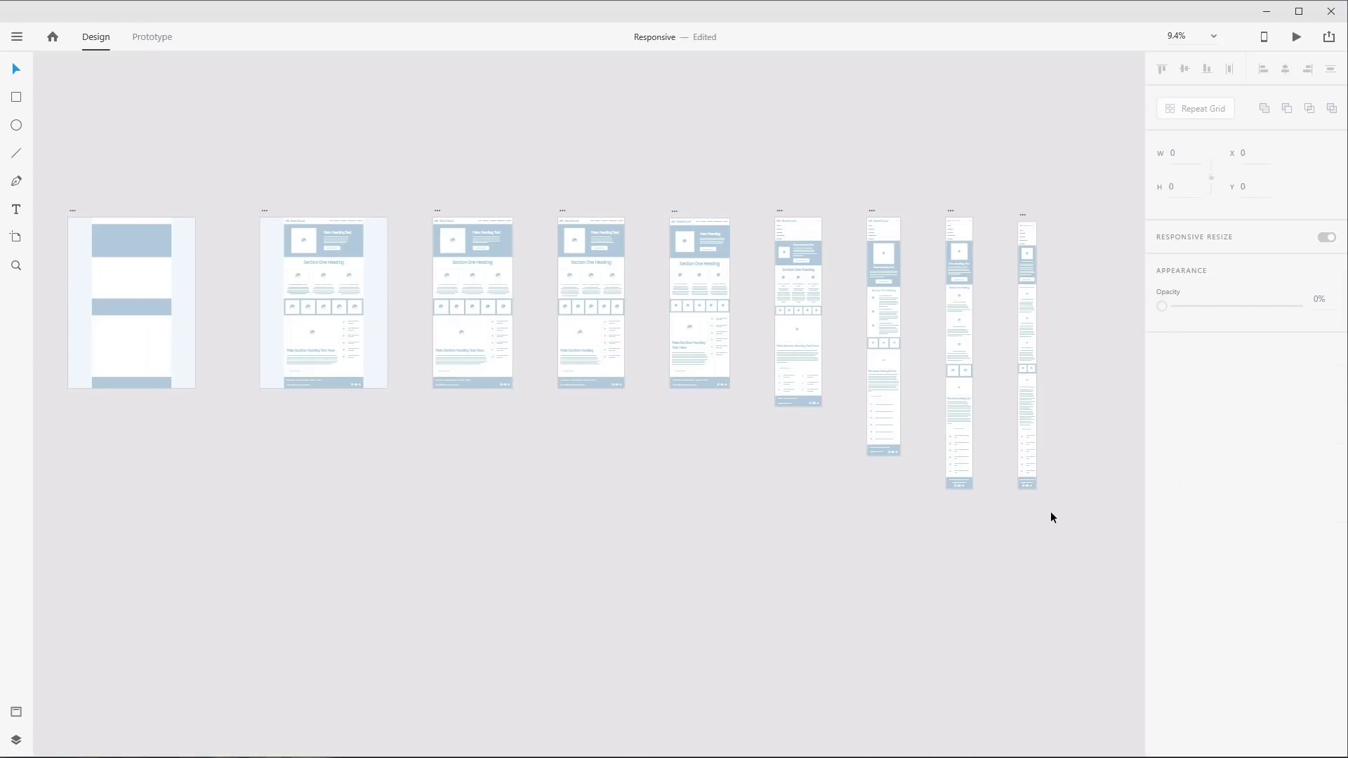
click(1023, 215)
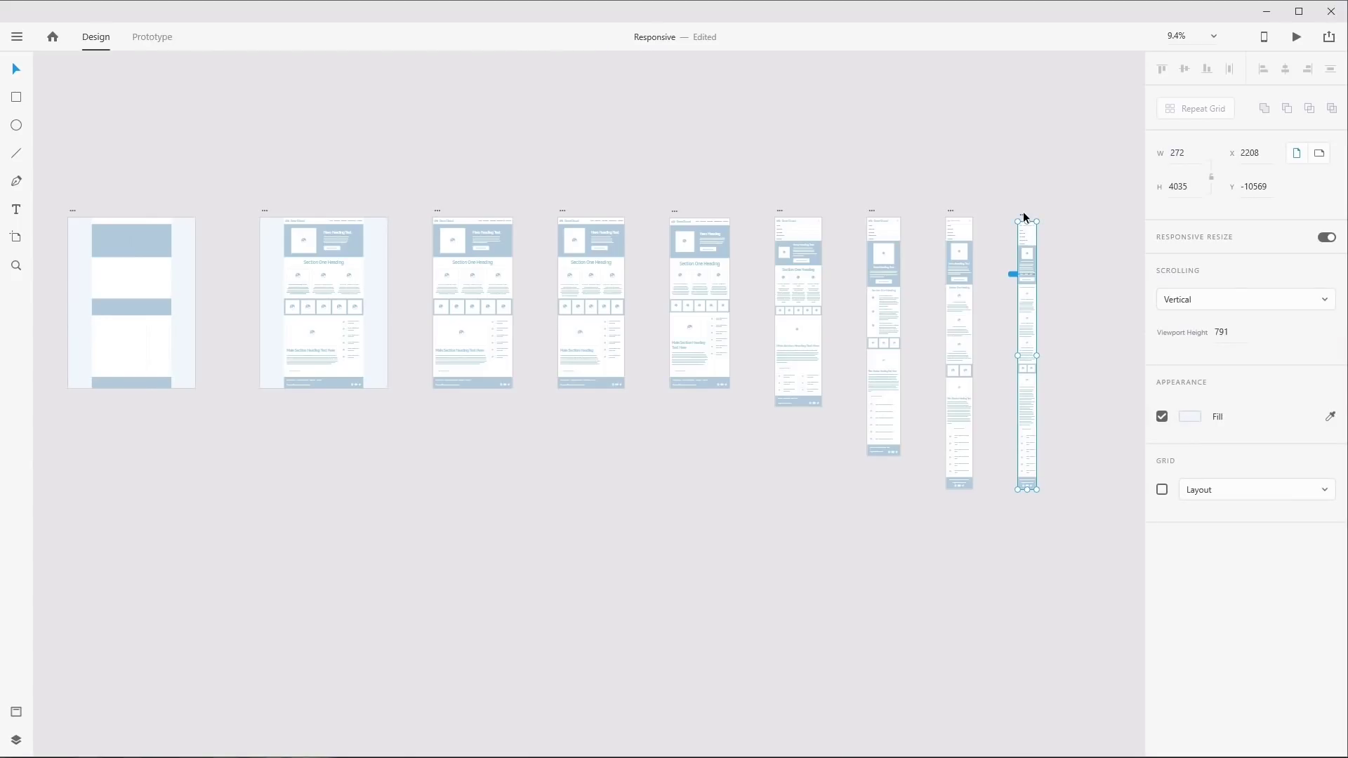
click(436, 209)
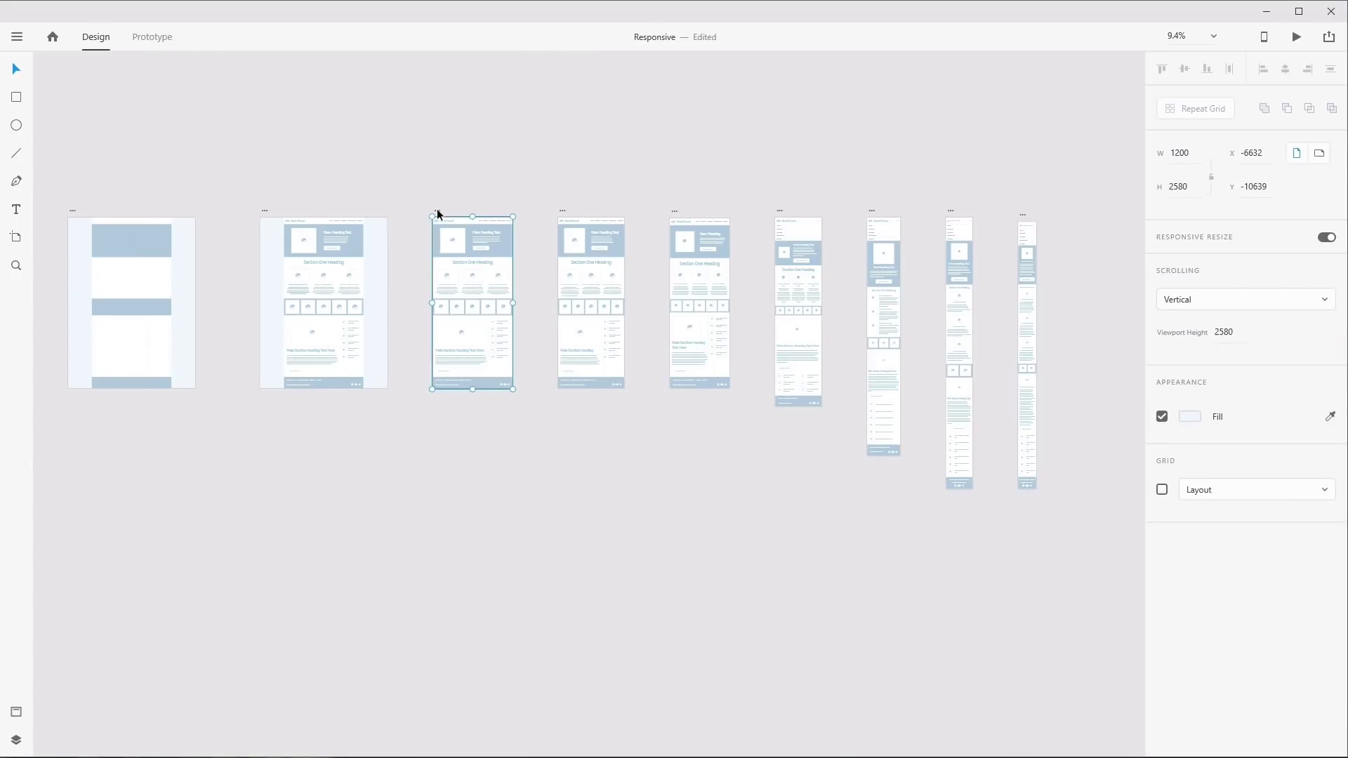
click(570, 514)
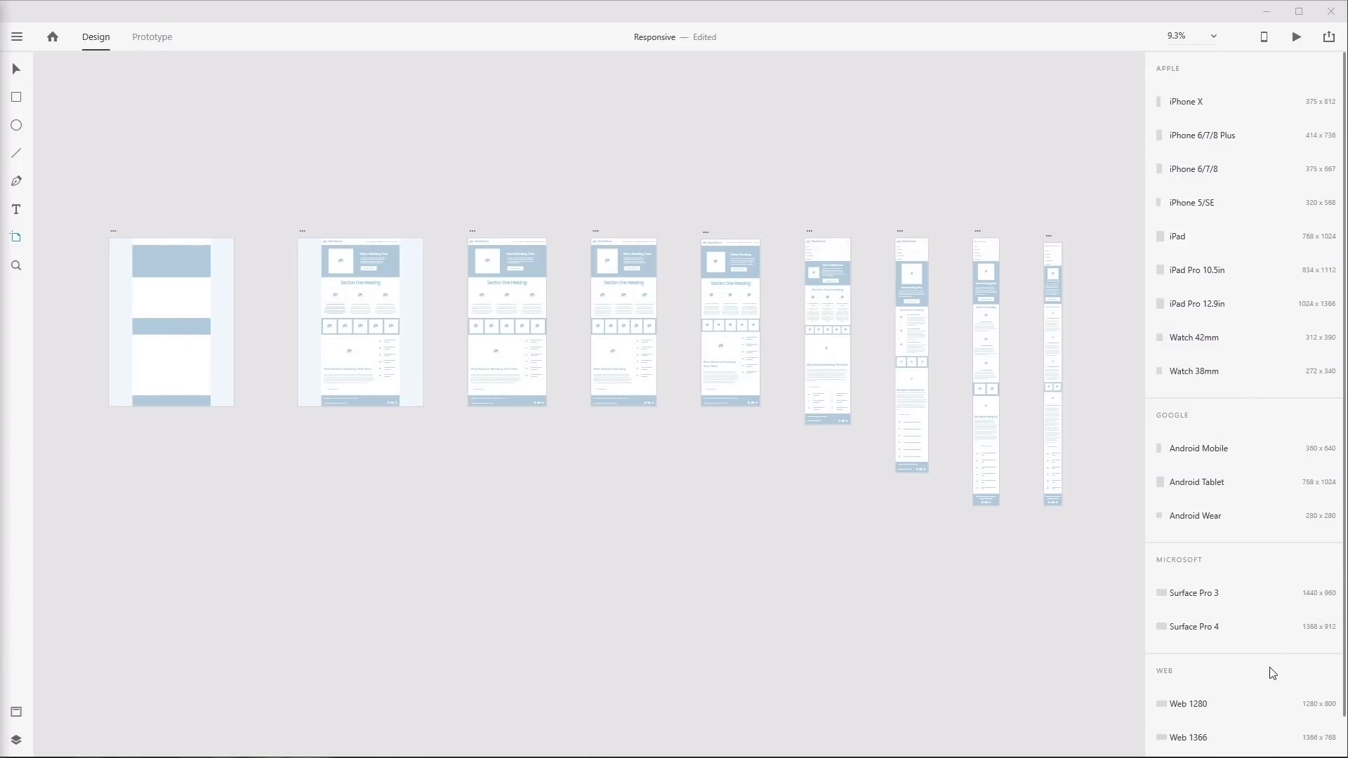
Add a Surface Pro 3 artboard of 1440 x 960 and move it beneath the 1200 artboard
click(1194, 594)
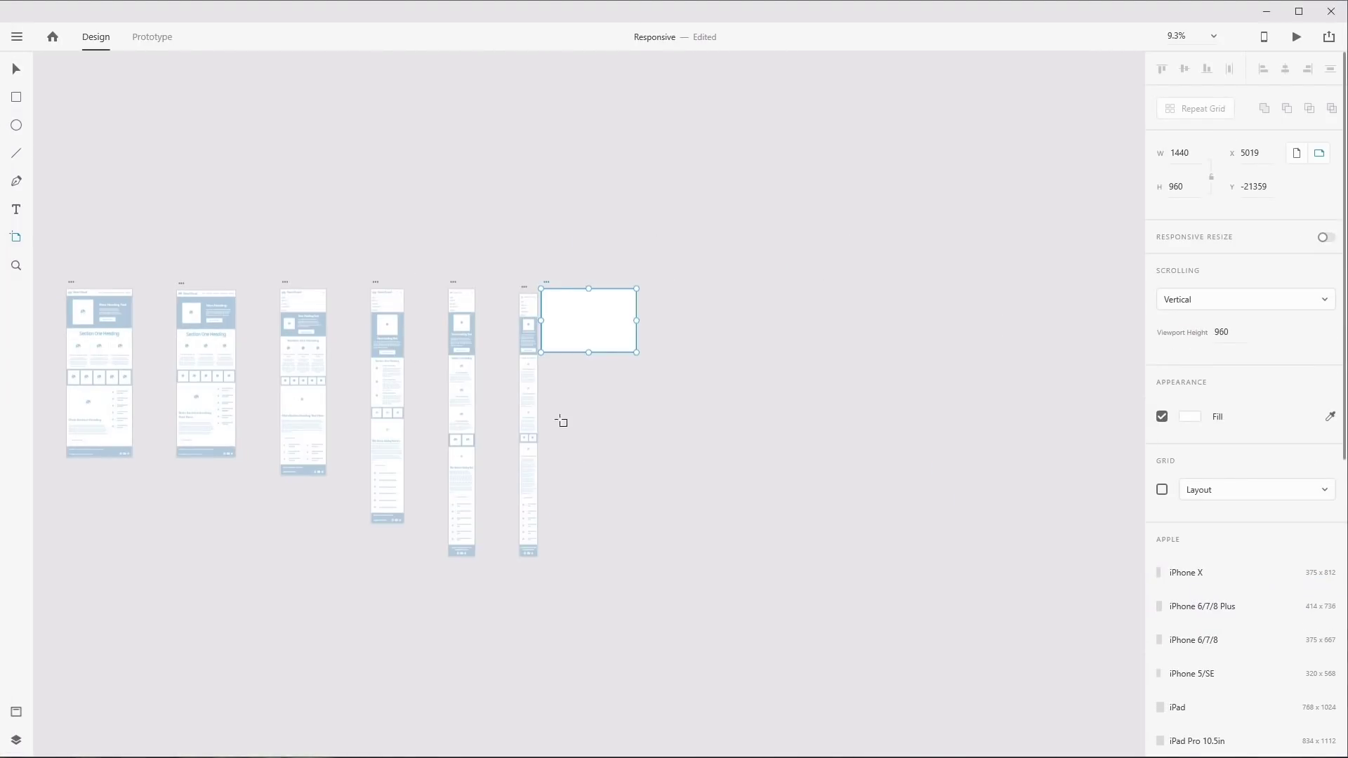
click(7, 76)
drag(594, 331, 117, 530)
drag(204, 530, 520, 566)
drag(451, 534, 308, 502)
Lower the Surface Pro 3 artboard to about Y -17542, clear of the 1200 artboard, and switch it to portrait orientation
scroll(307, 520, up, 5)
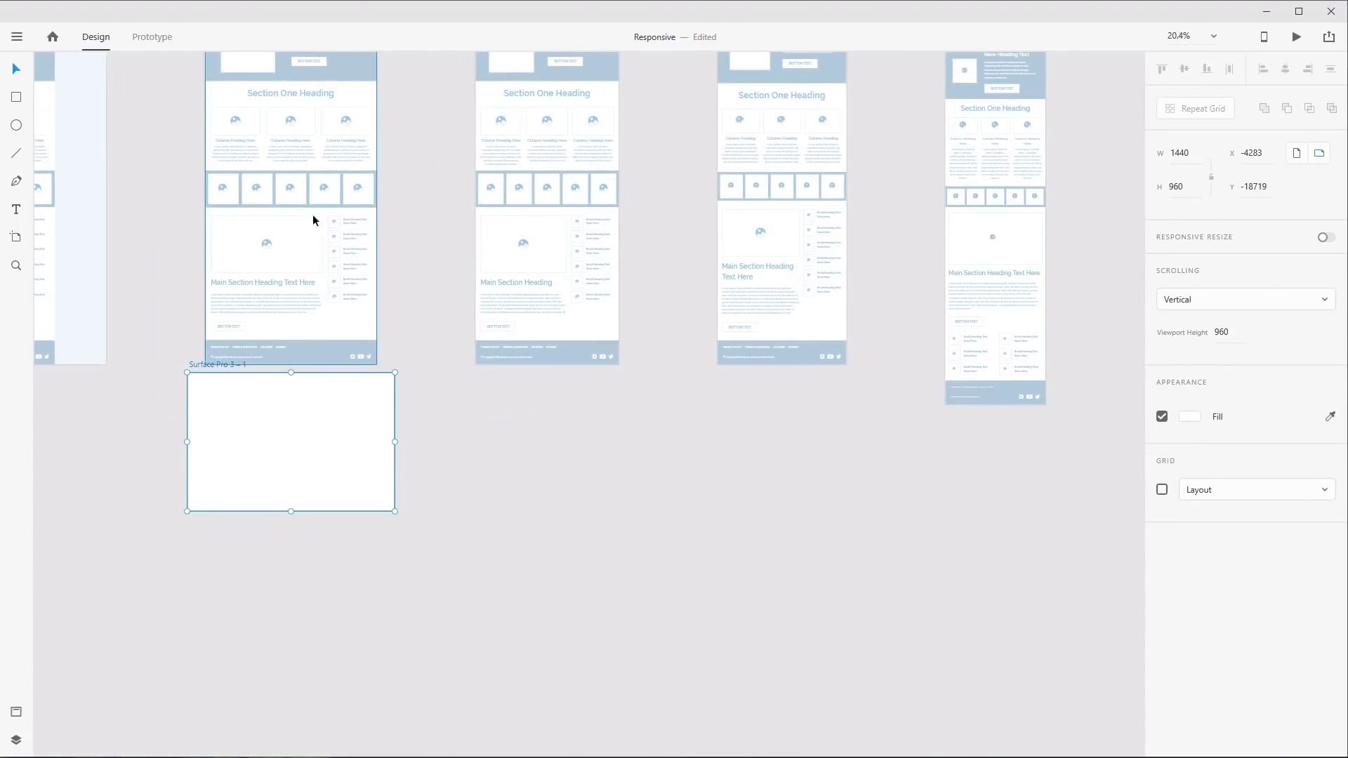
drag(382, 618, 409, 501)
drag(246, 355, 238, 476)
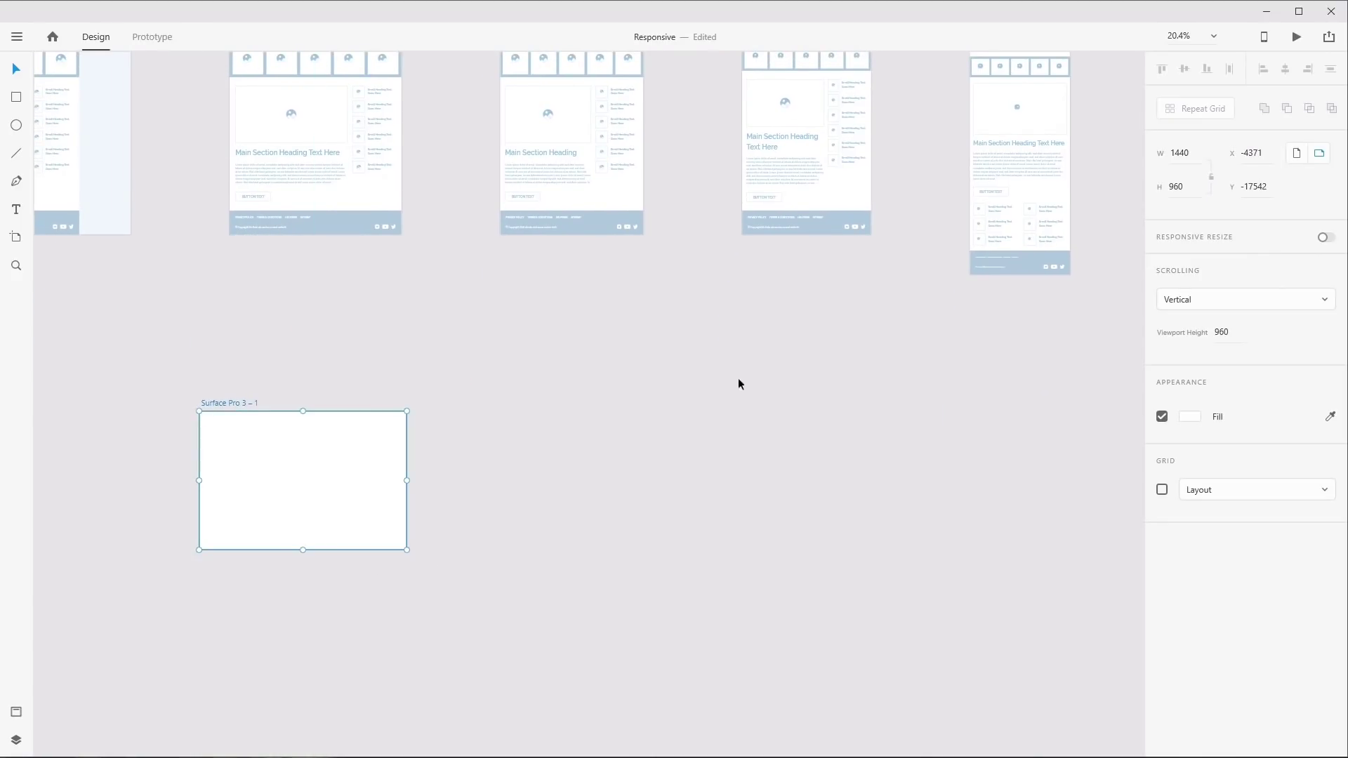
click(1296, 154)
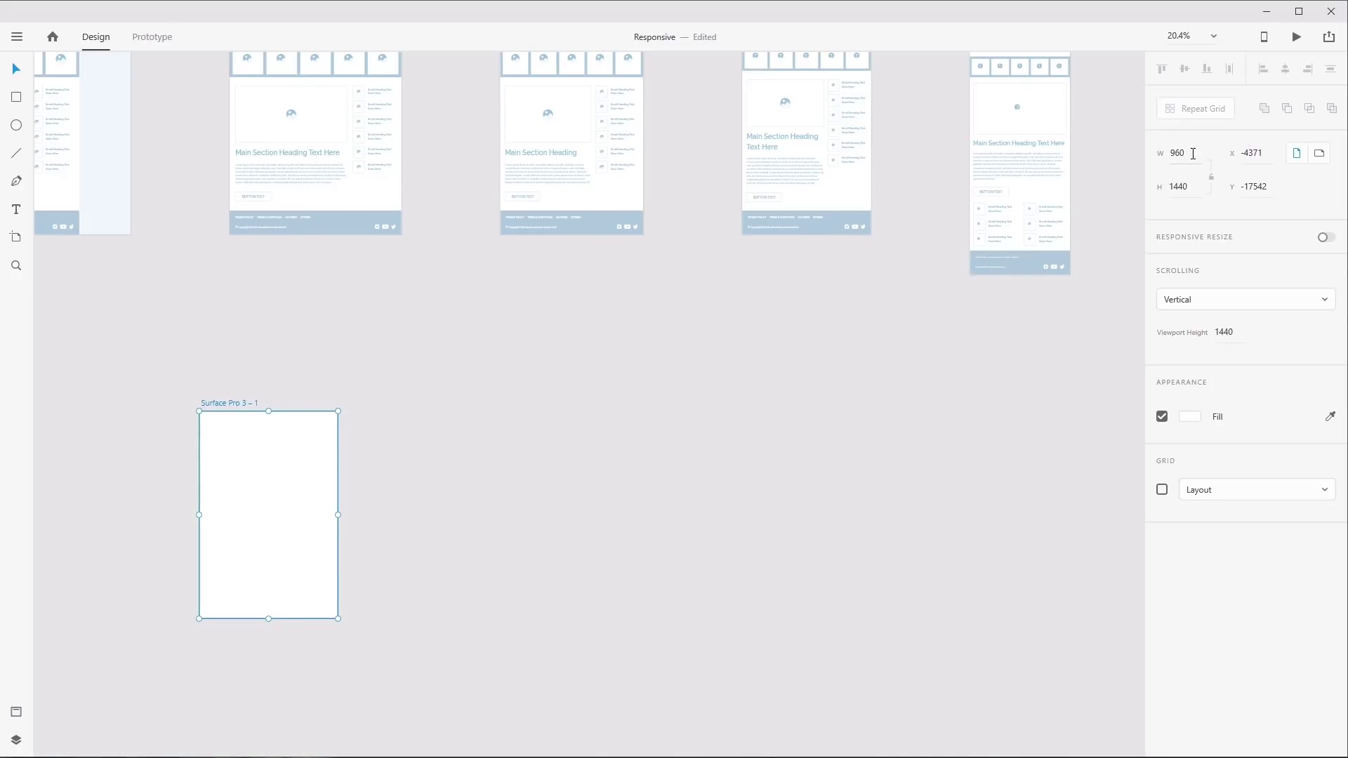
click(625, 519)
Copy the whole wrapper group from the 1000 artboard and paste it into the Surface Pro 3 artboard
scroll(625, 520, up, 5)
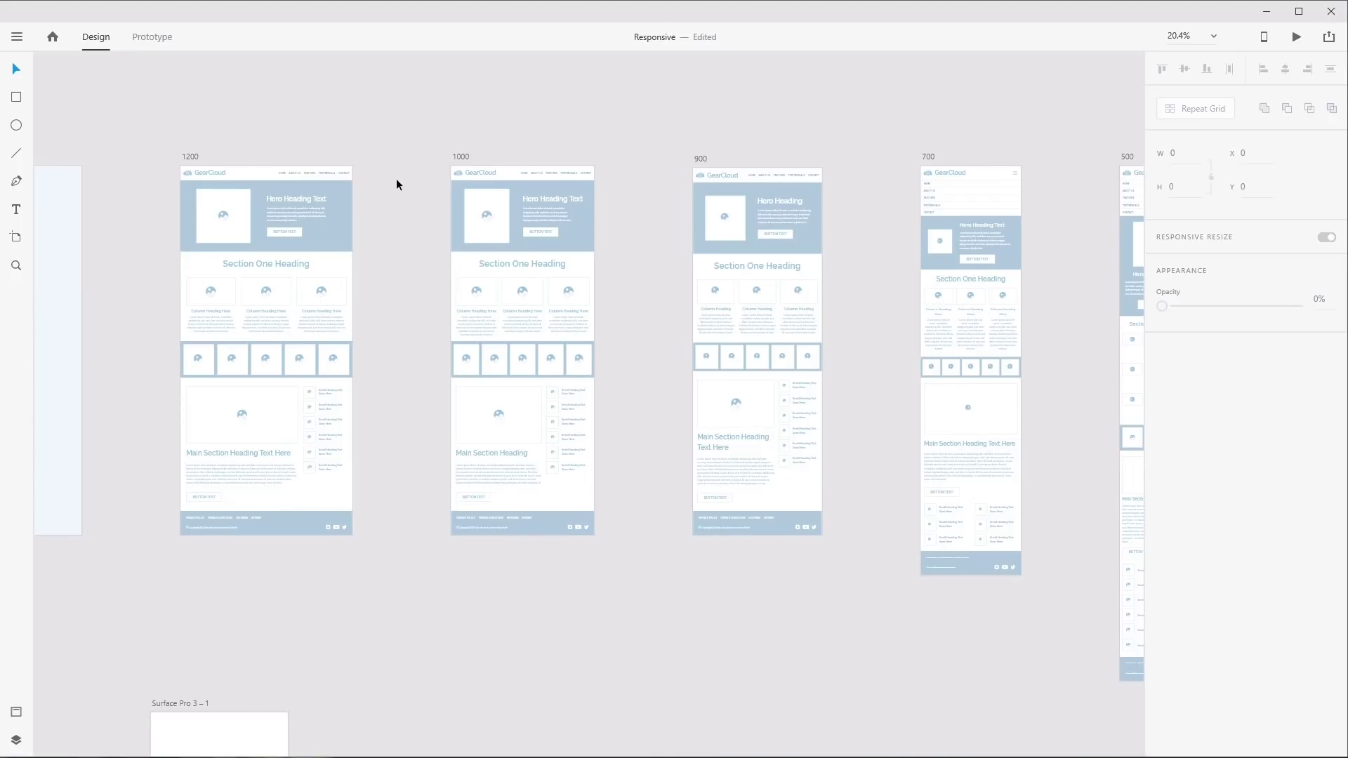
click(459, 156)
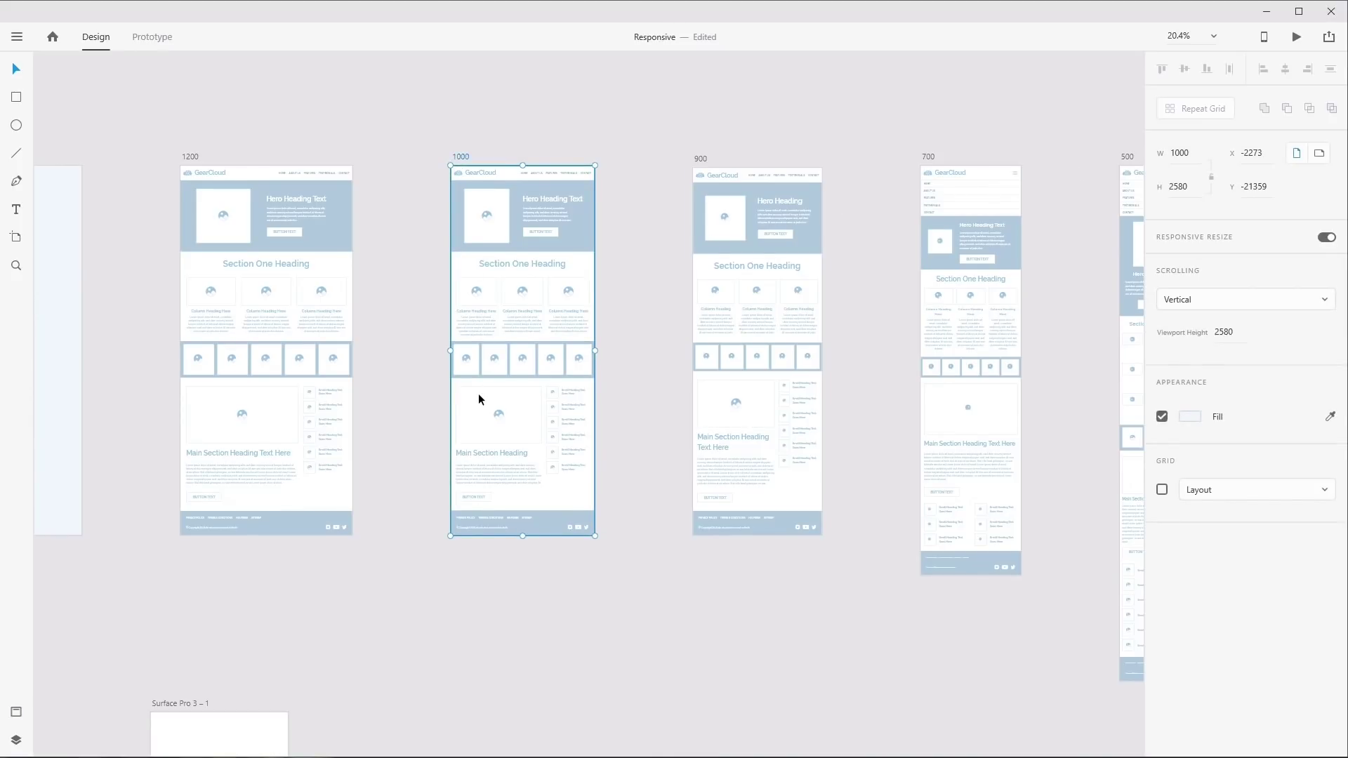
click(479, 172)
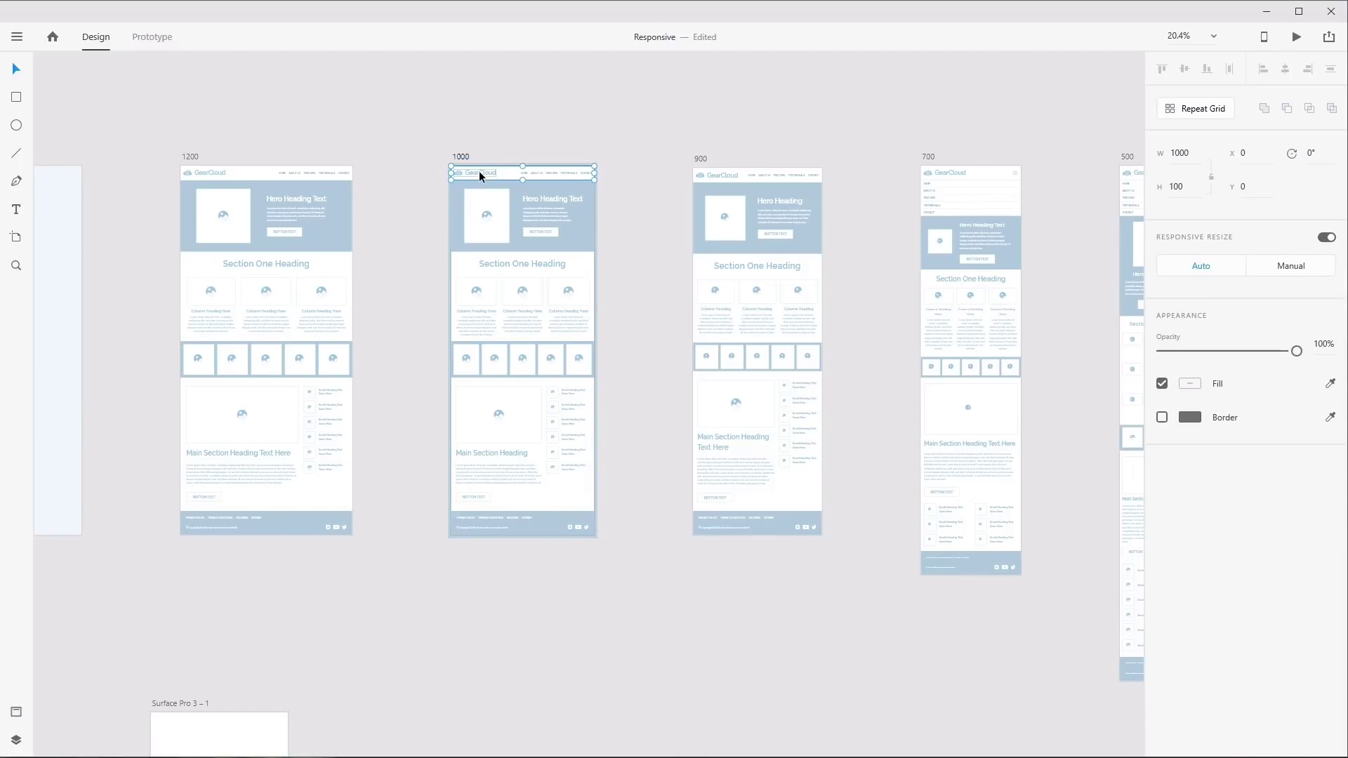
click(16, 740)
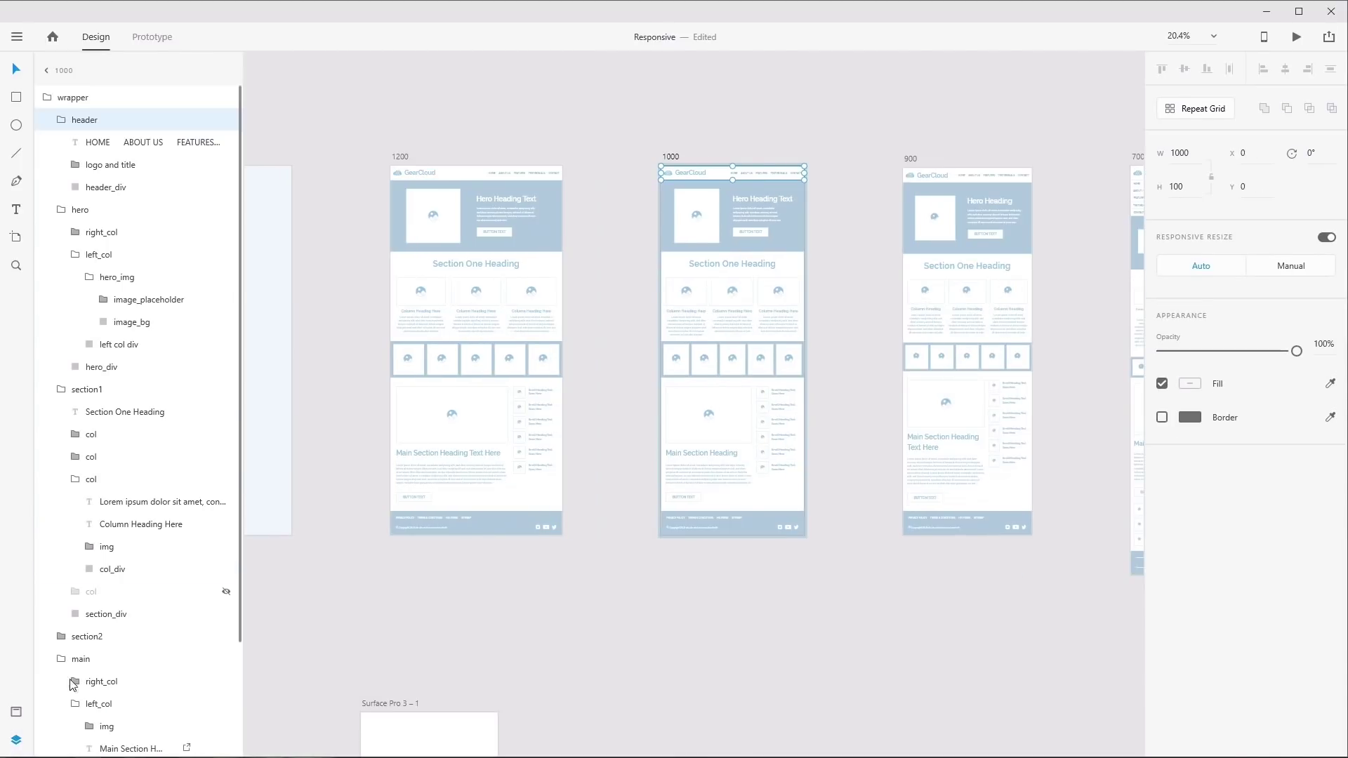
click(80, 99)
right_click(116, 97)
click(81, 110)
drag(506, 600, 548, 92)
click(499, 274)
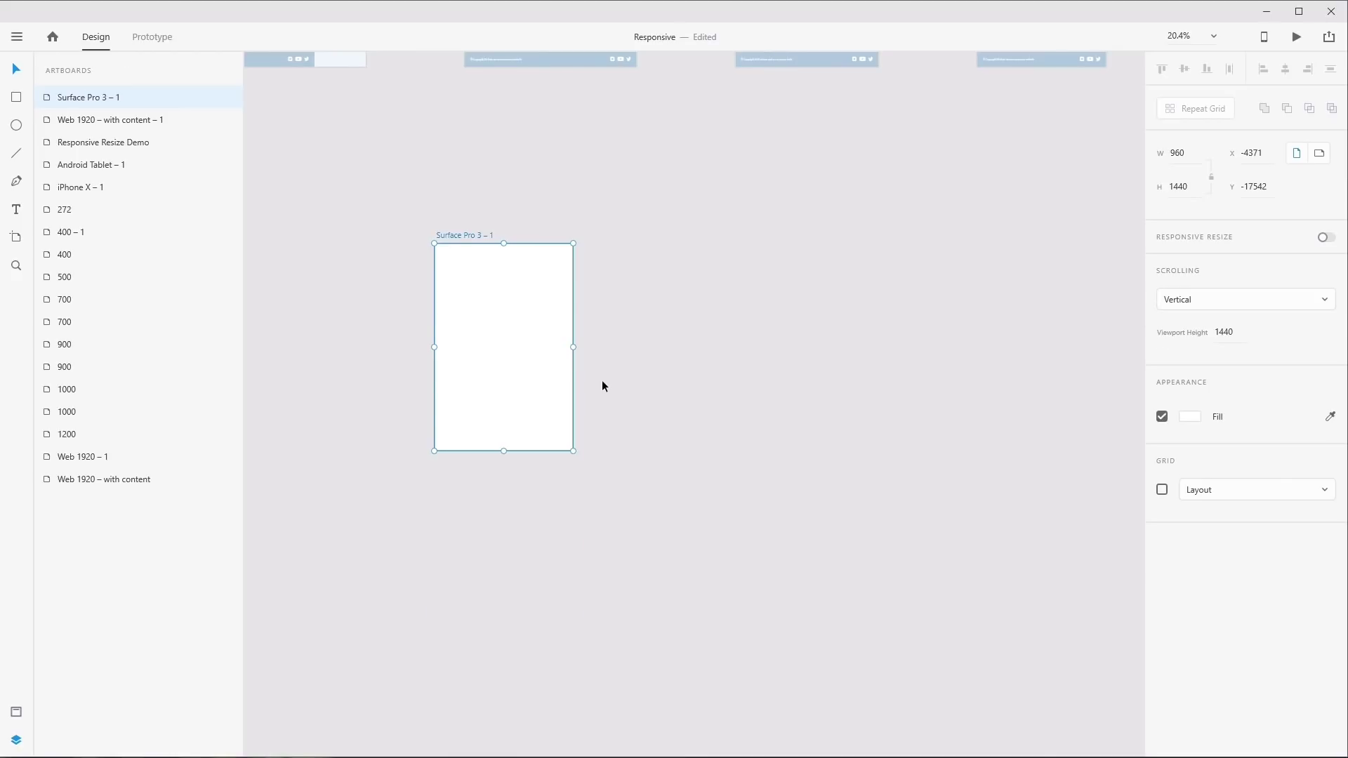
key(ctrl+v)
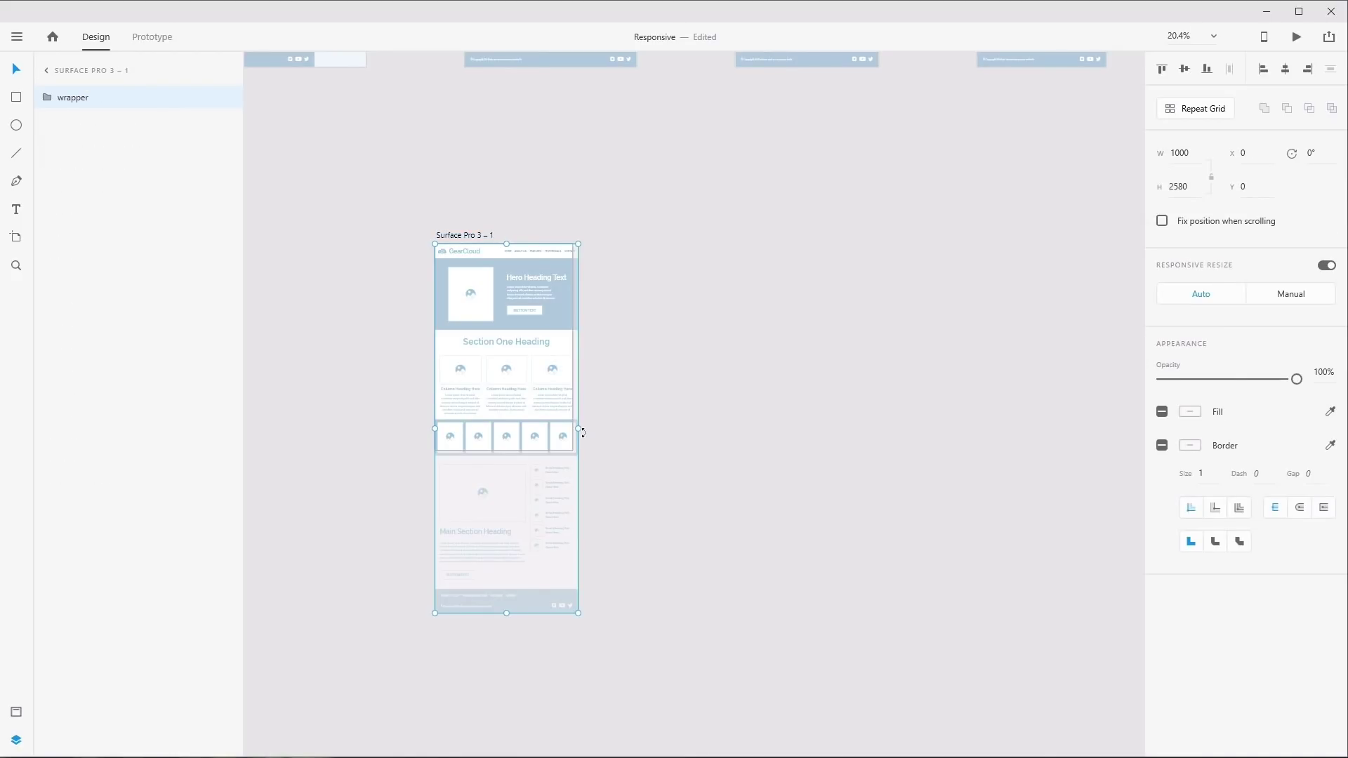
Narrow the pasted wrapper to 960 wide and extend the Surface Pro 3 artboard's height to about 2581 to hold it
drag(579, 429, 570, 430)
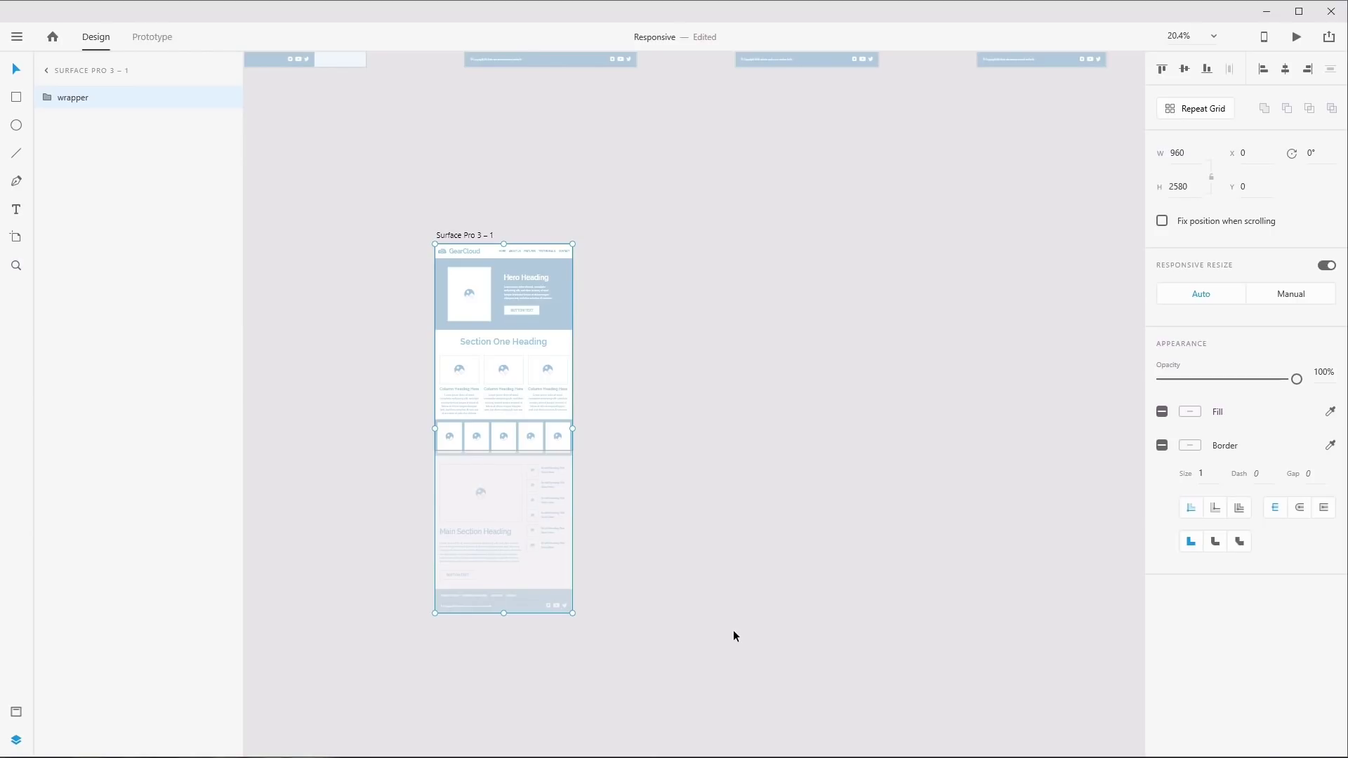
click(466, 236)
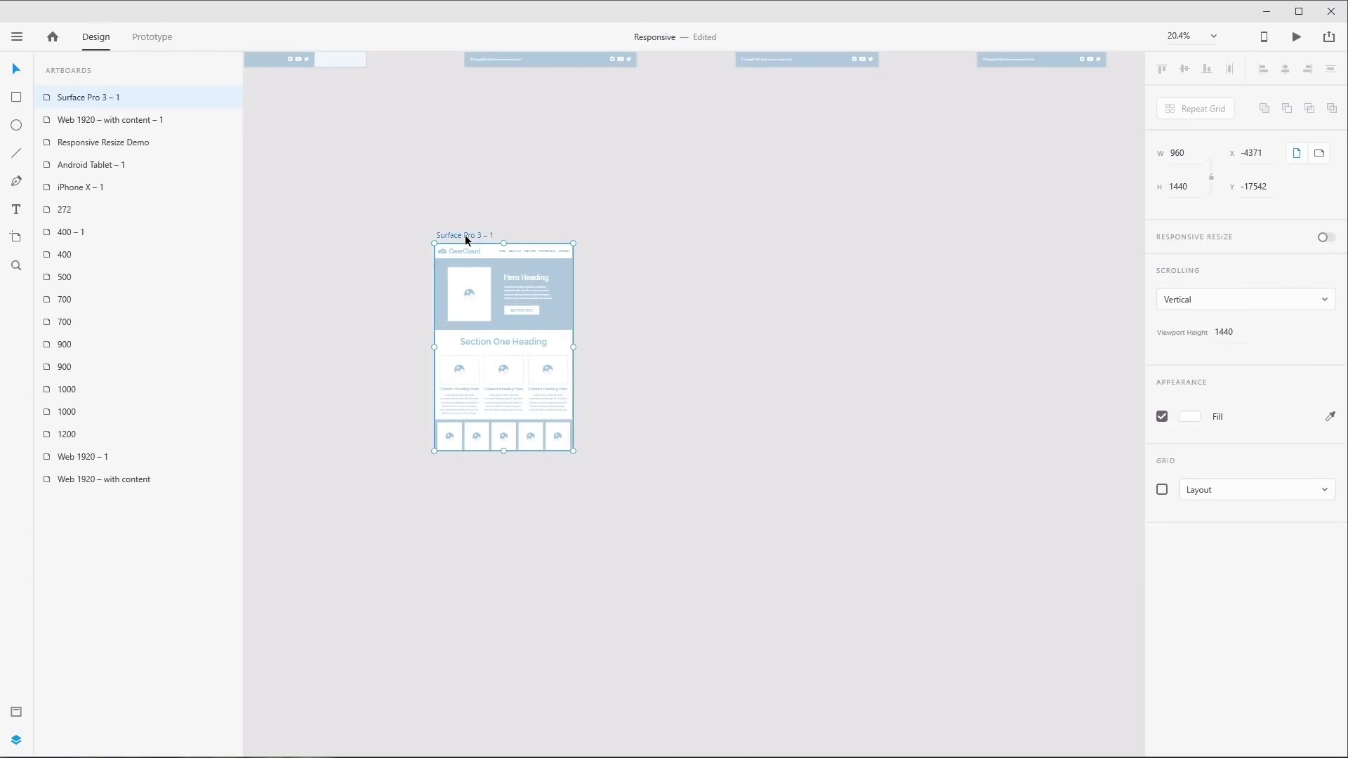
drag(503, 451, 510, 614)
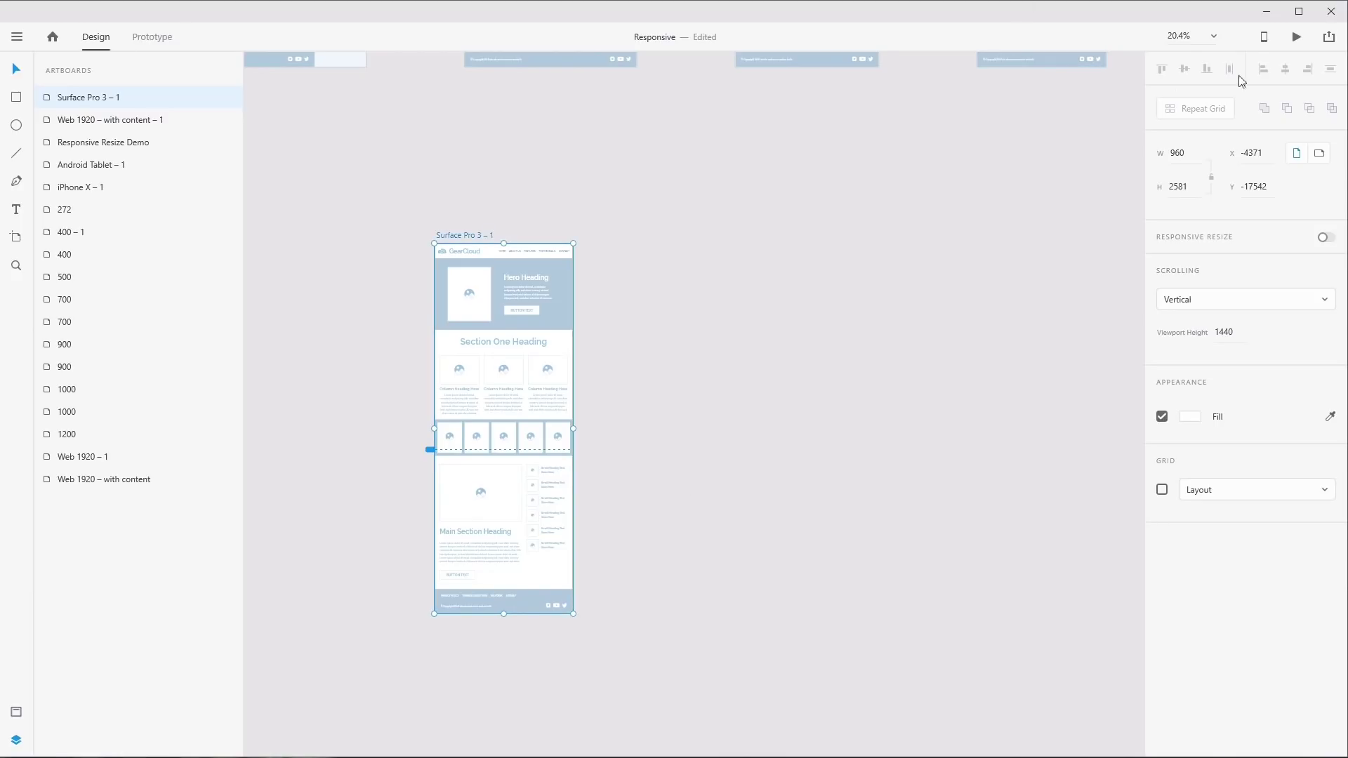
Preview the Surface Pro 3 artboard in a reduced preview window, examine the page from header to footer, and close the preview
click(1297, 38)
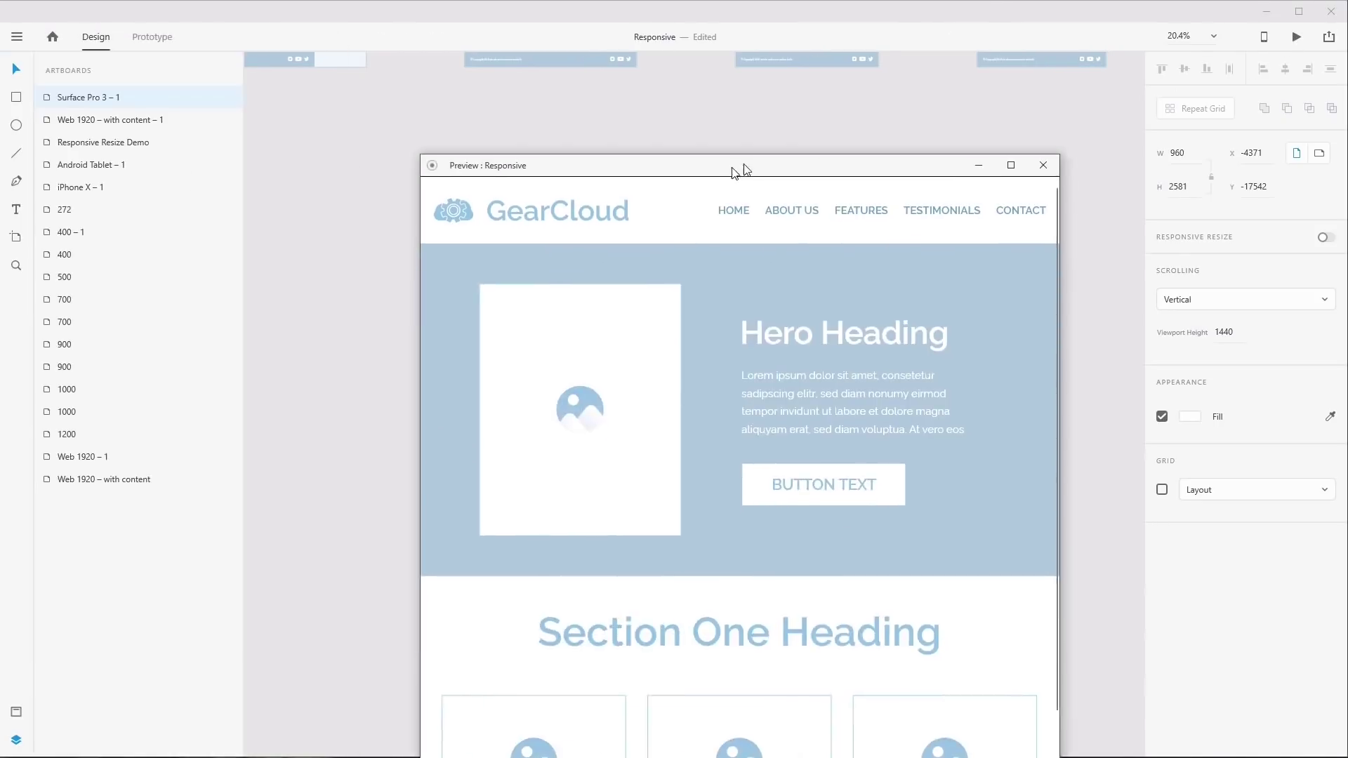
drag(744, 167, 680, 30)
scroll(695, 141, down, 10)
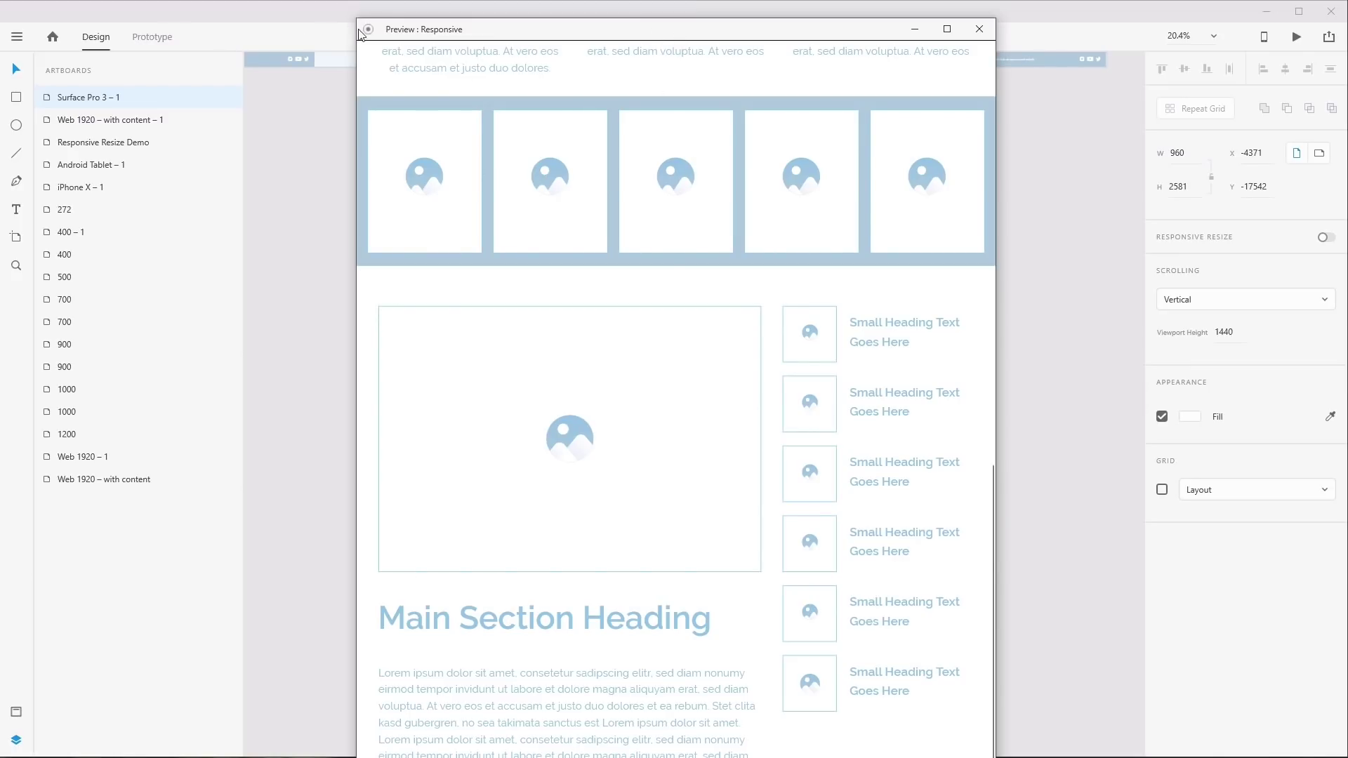
drag(354, 16, 620, 576)
drag(755, 596, 576, 153)
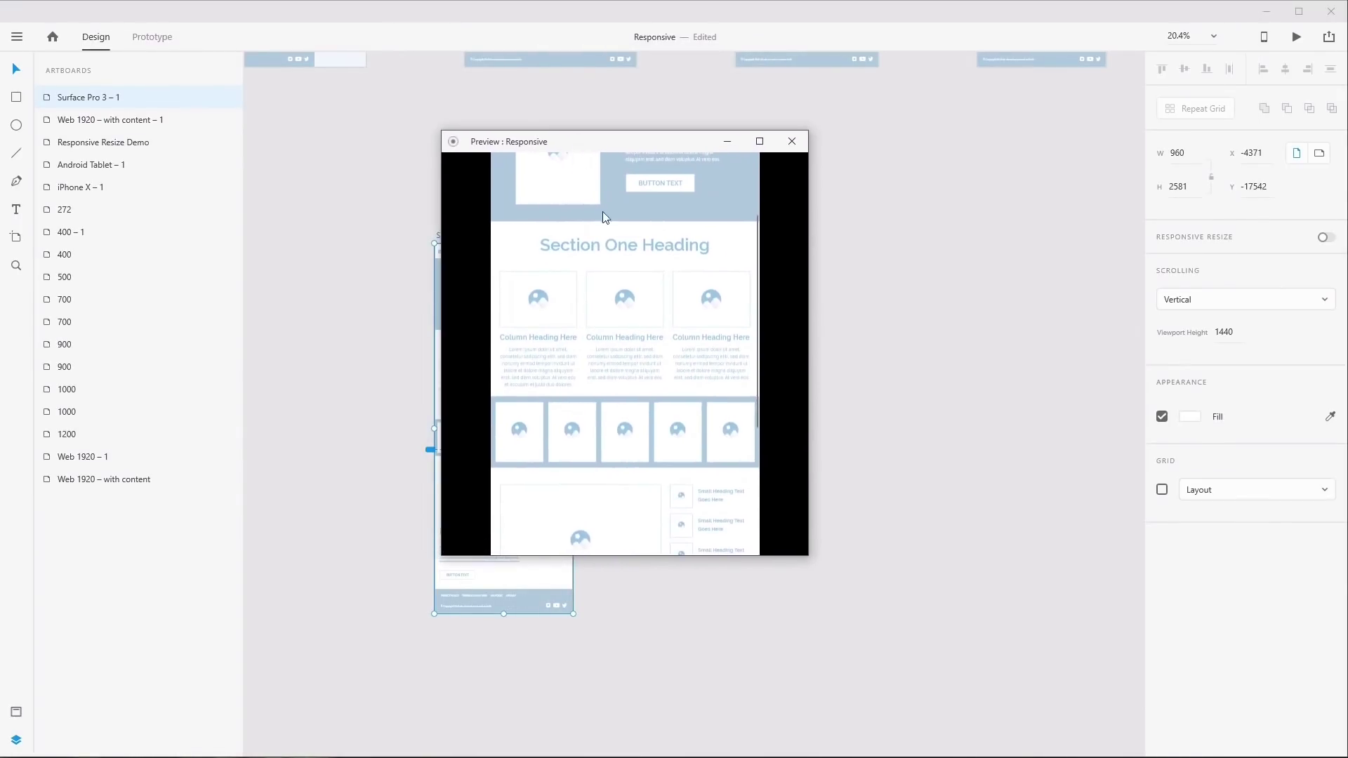
scroll(682, 353, down, 3)
scroll(682, 353, down, 2)
scroll(735, 412, up, 8)
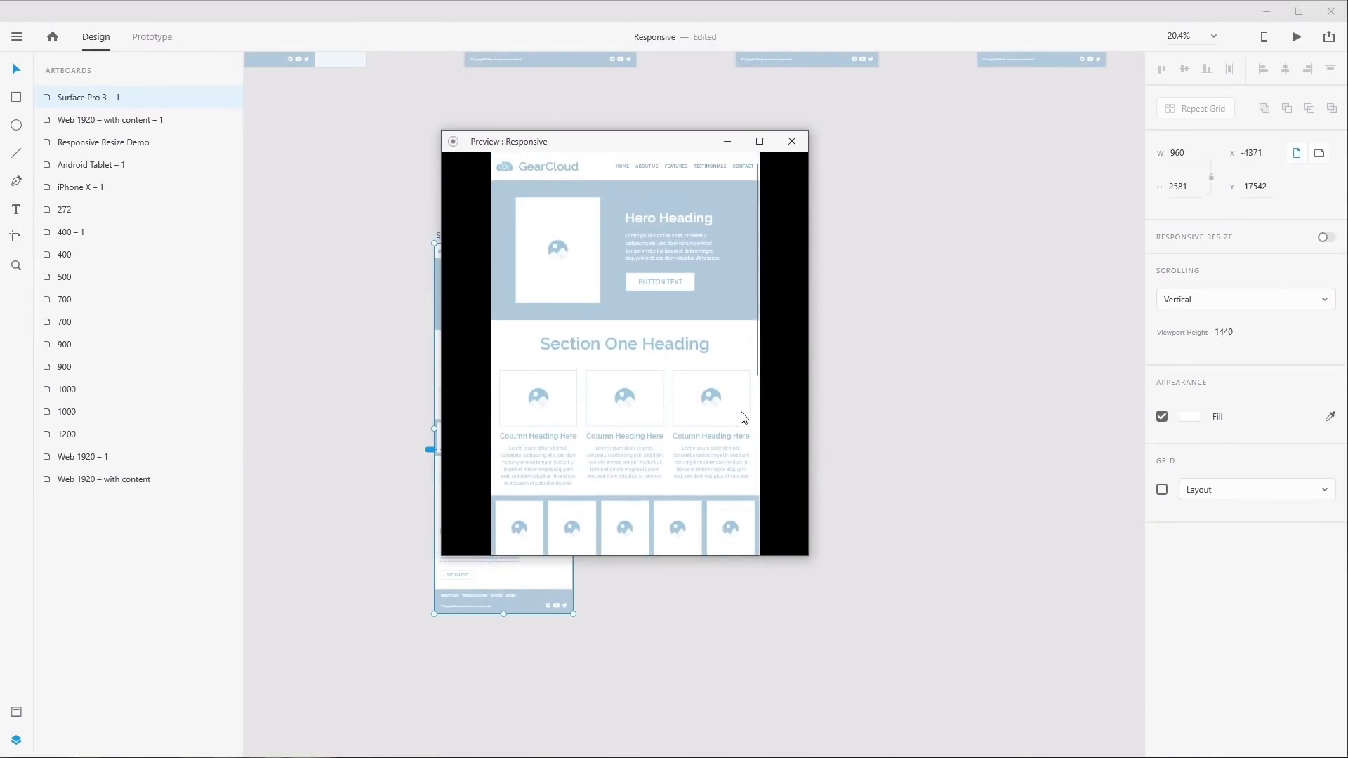
scroll(716, 368, down, 8)
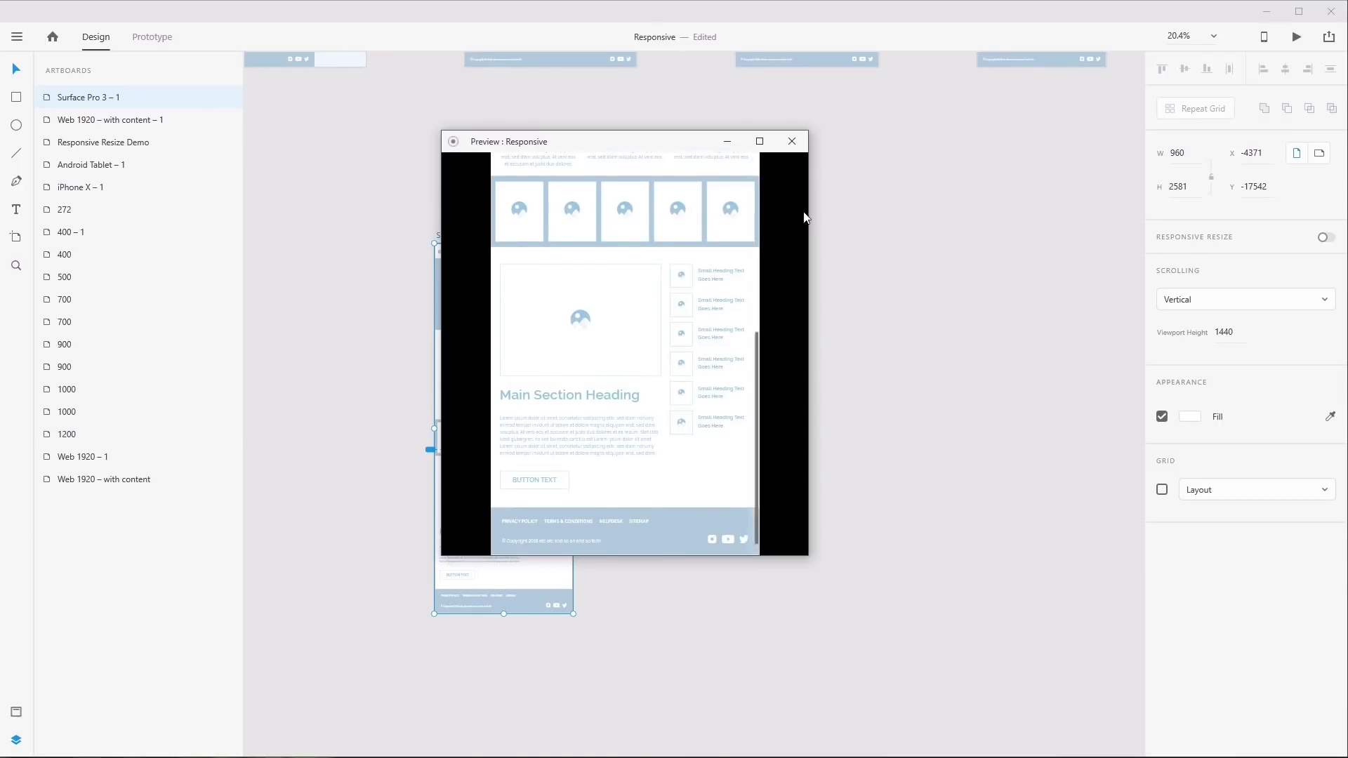
click(792, 150)
Add an iPhone 6/7/8 artboard beside the Surface Pro 3 one and switch it to landscape, 667 x 375
drag(822, 358, 699, 321)
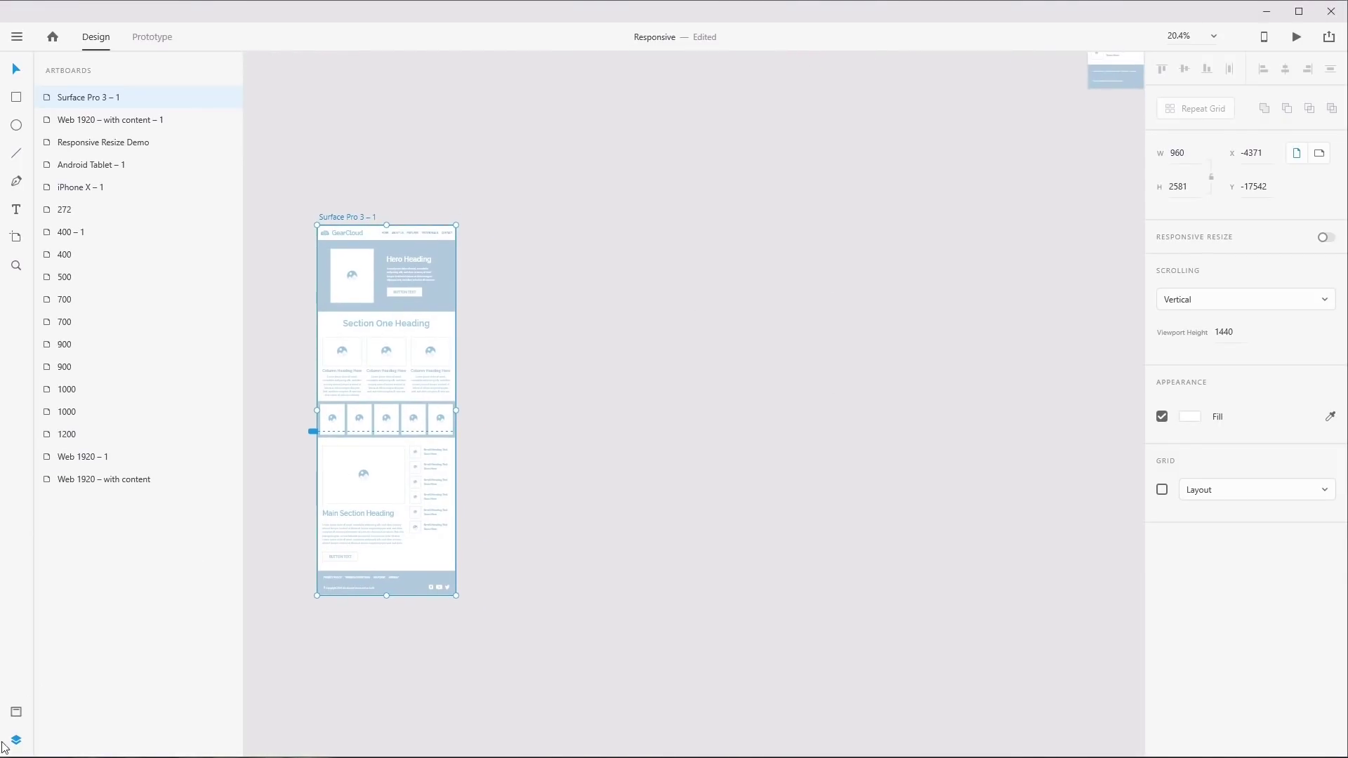
click(16, 237)
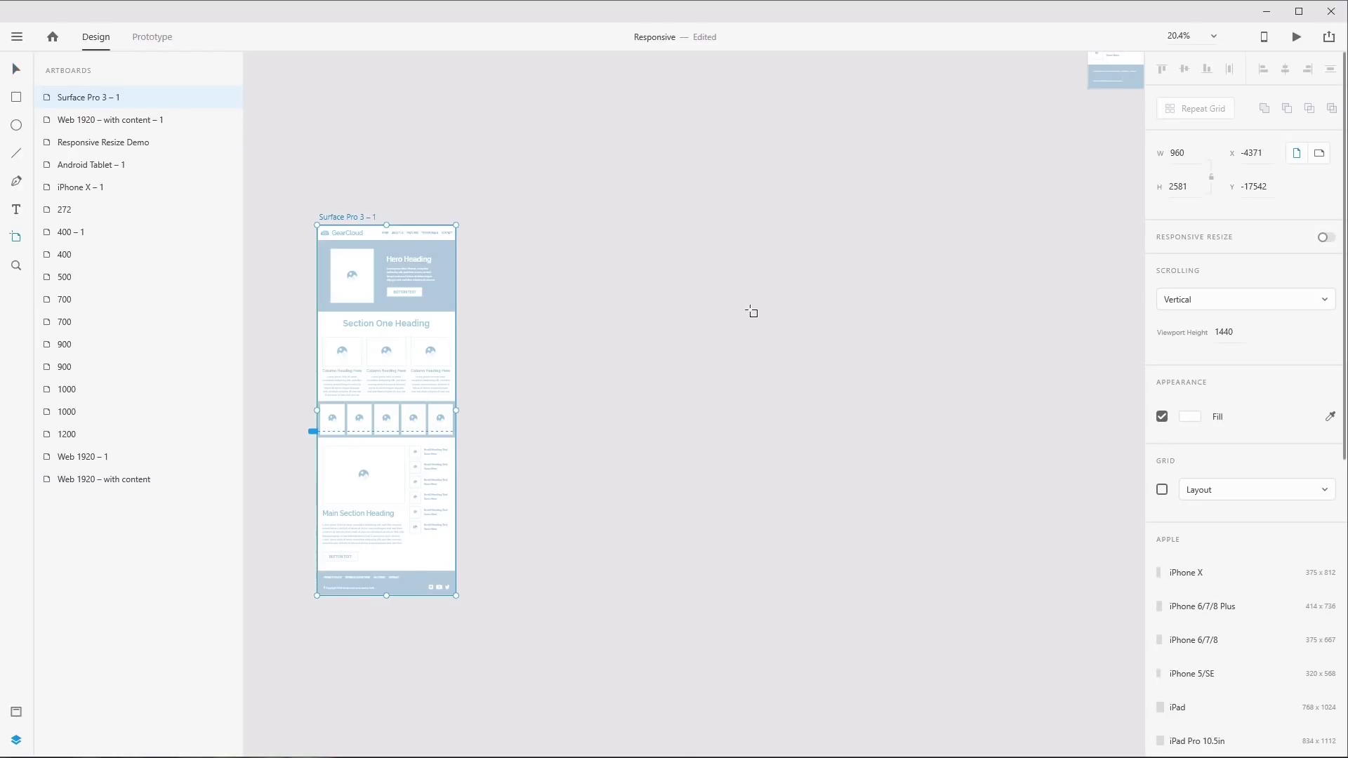
scroll(1296, 529, down, 6)
scroll(1298, 534, up, 1)
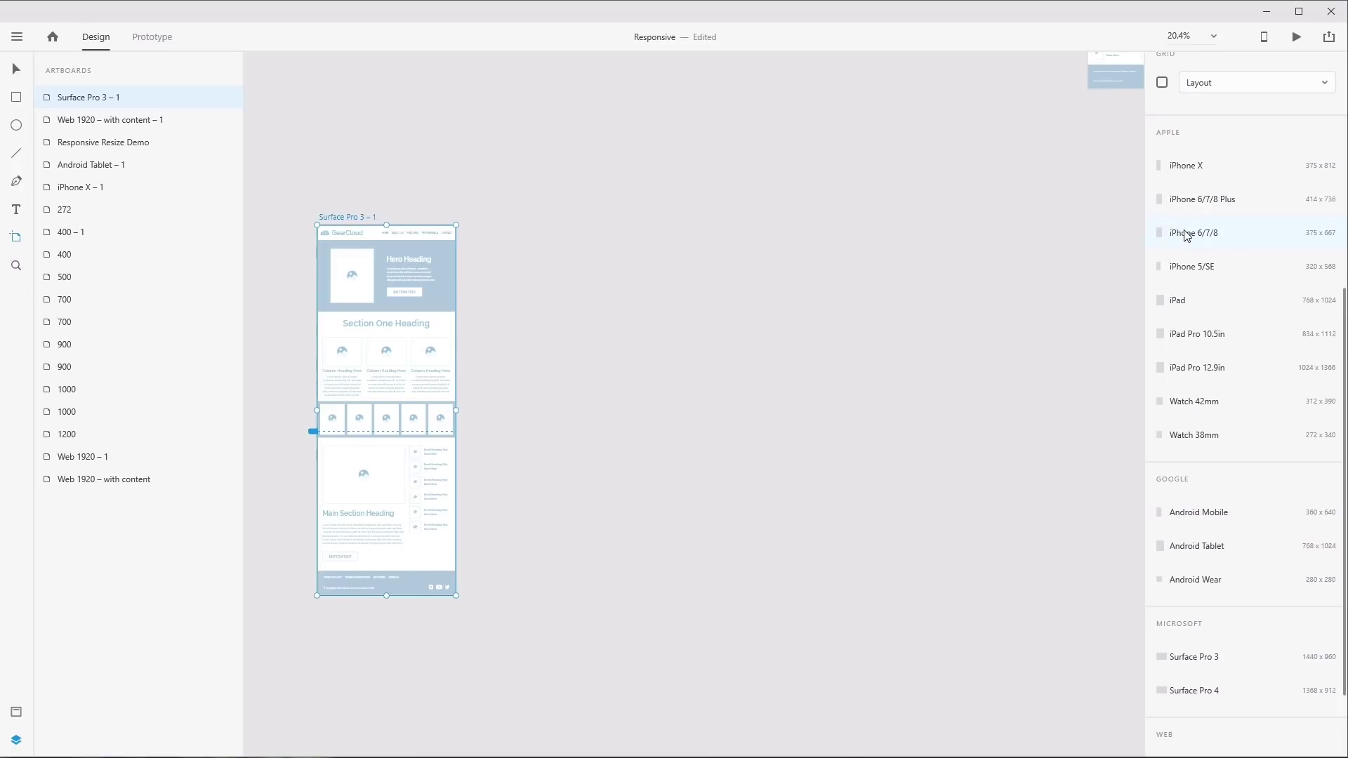
click(1220, 232)
scroll(1218, 131, up, 4)
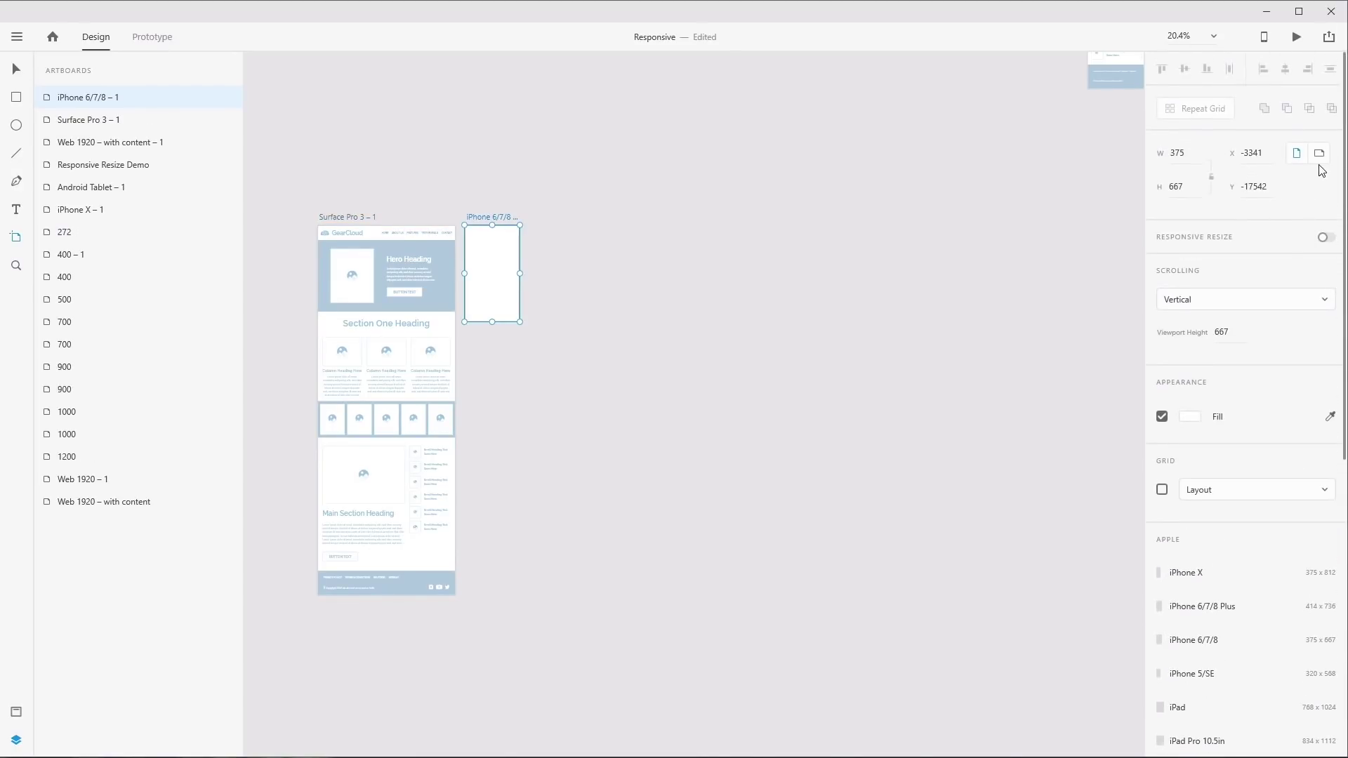
click(1320, 156)
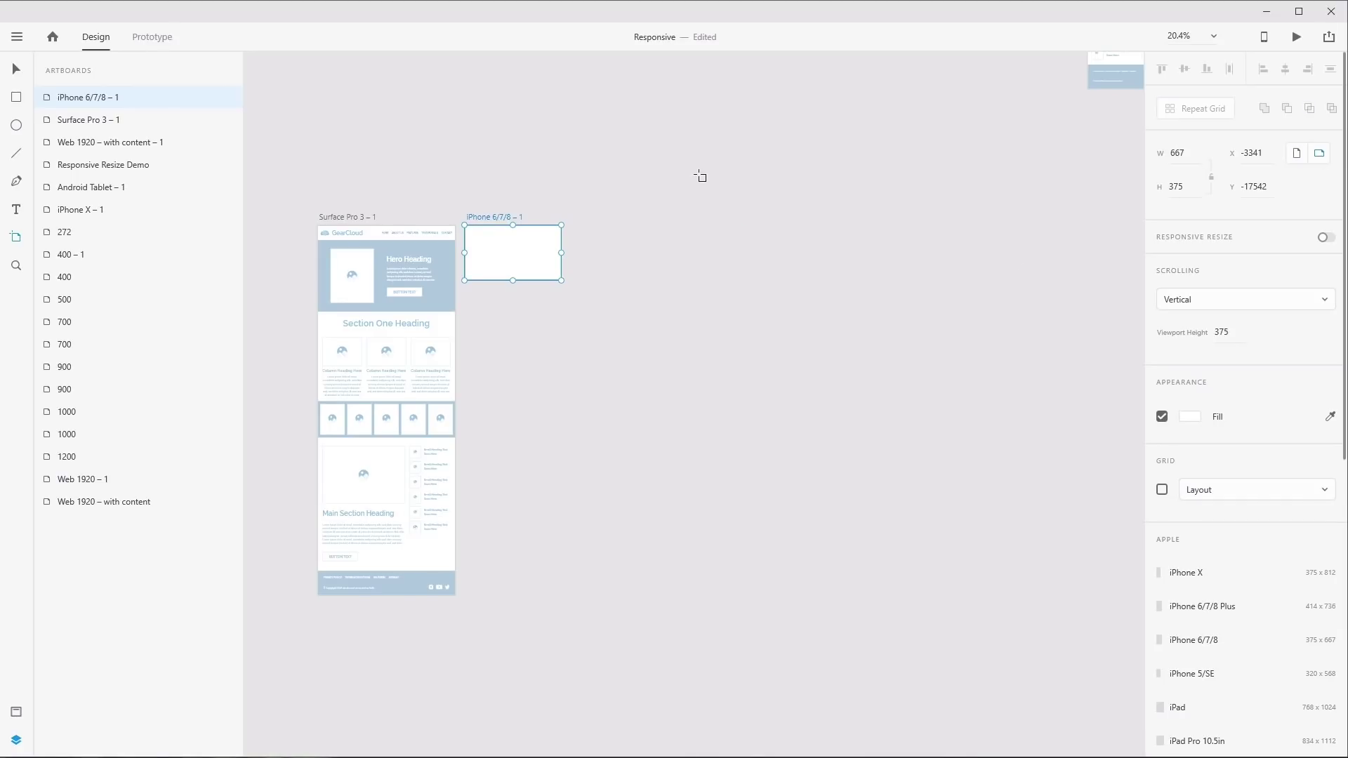
Copy the wrapper group from the 700 artboard and paste it into the iPhone 6/7/8 artboard
click(16, 71)
drag(740, 168, 645, 605)
drag(873, 635, 642, 625)
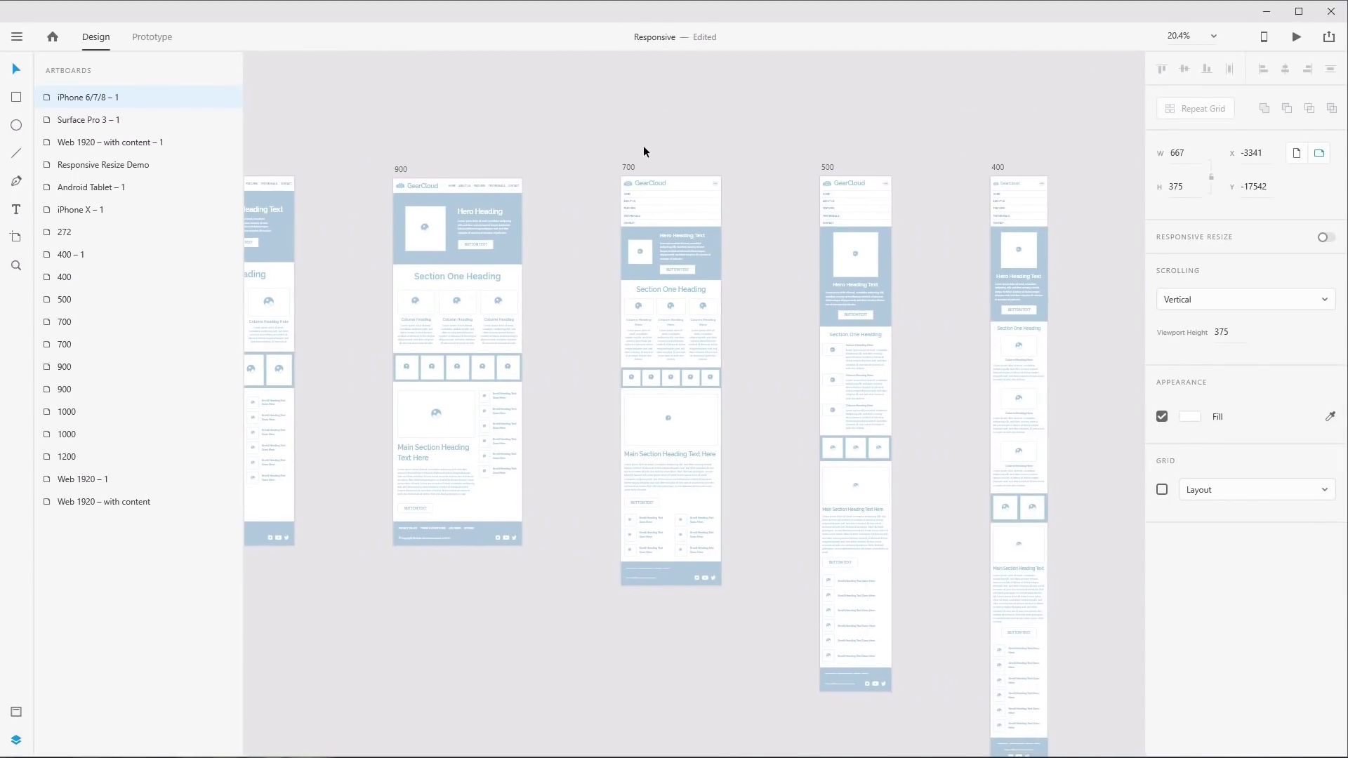
click(630, 166)
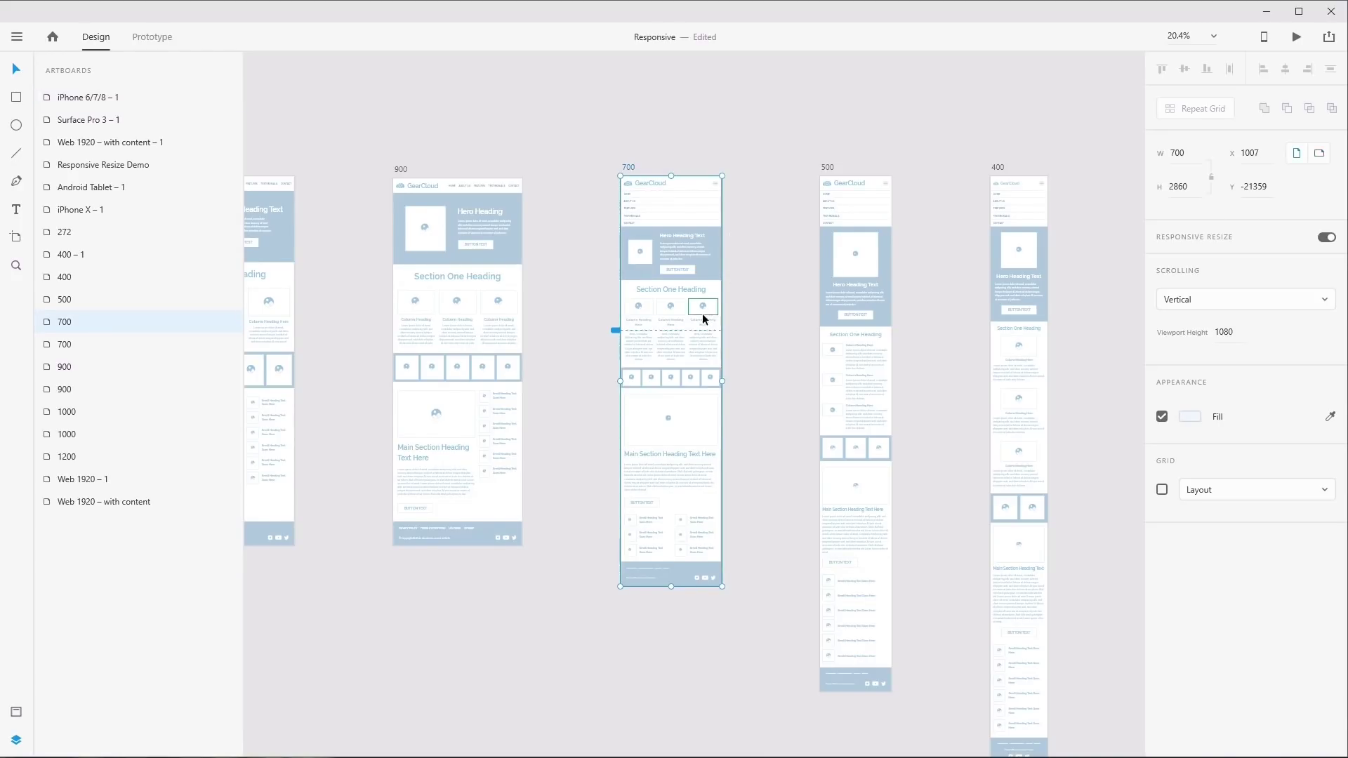
ctrl+click(651, 197)
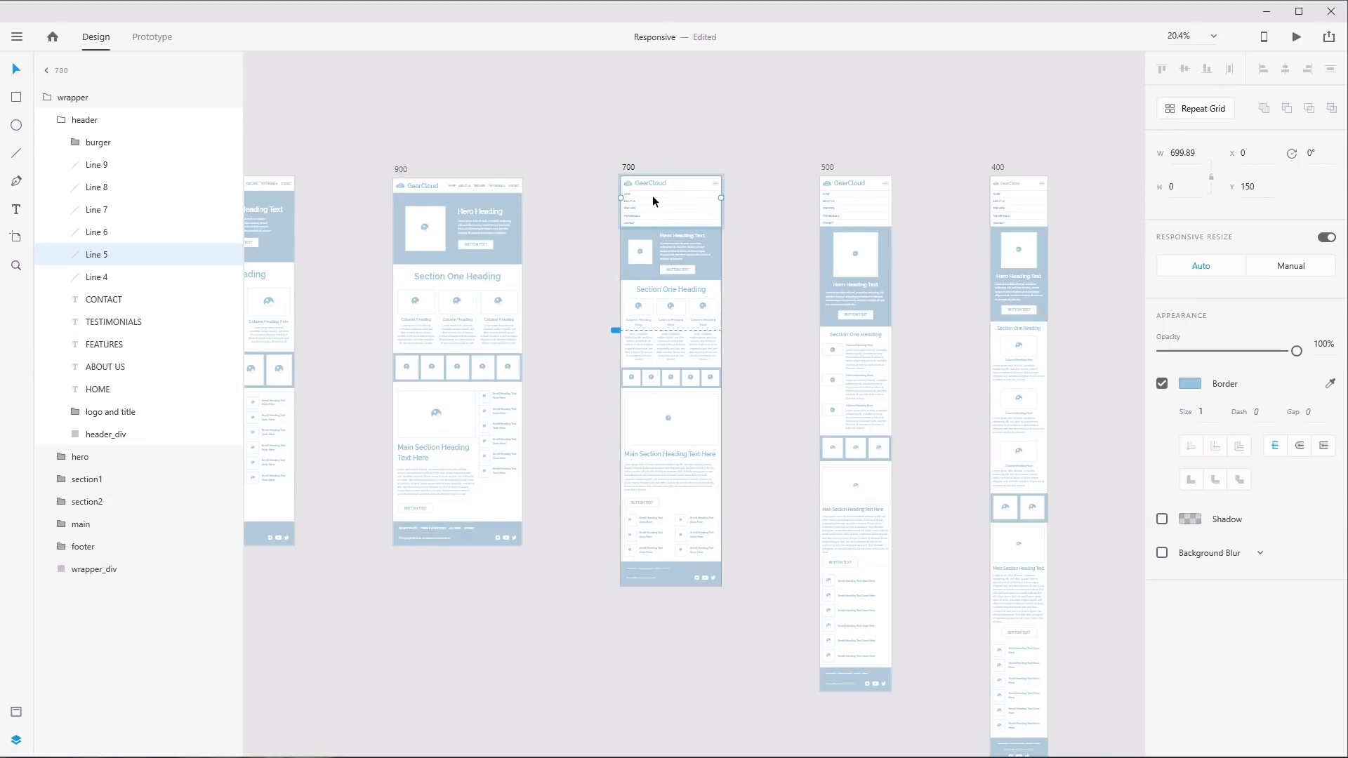
click(75, 99)
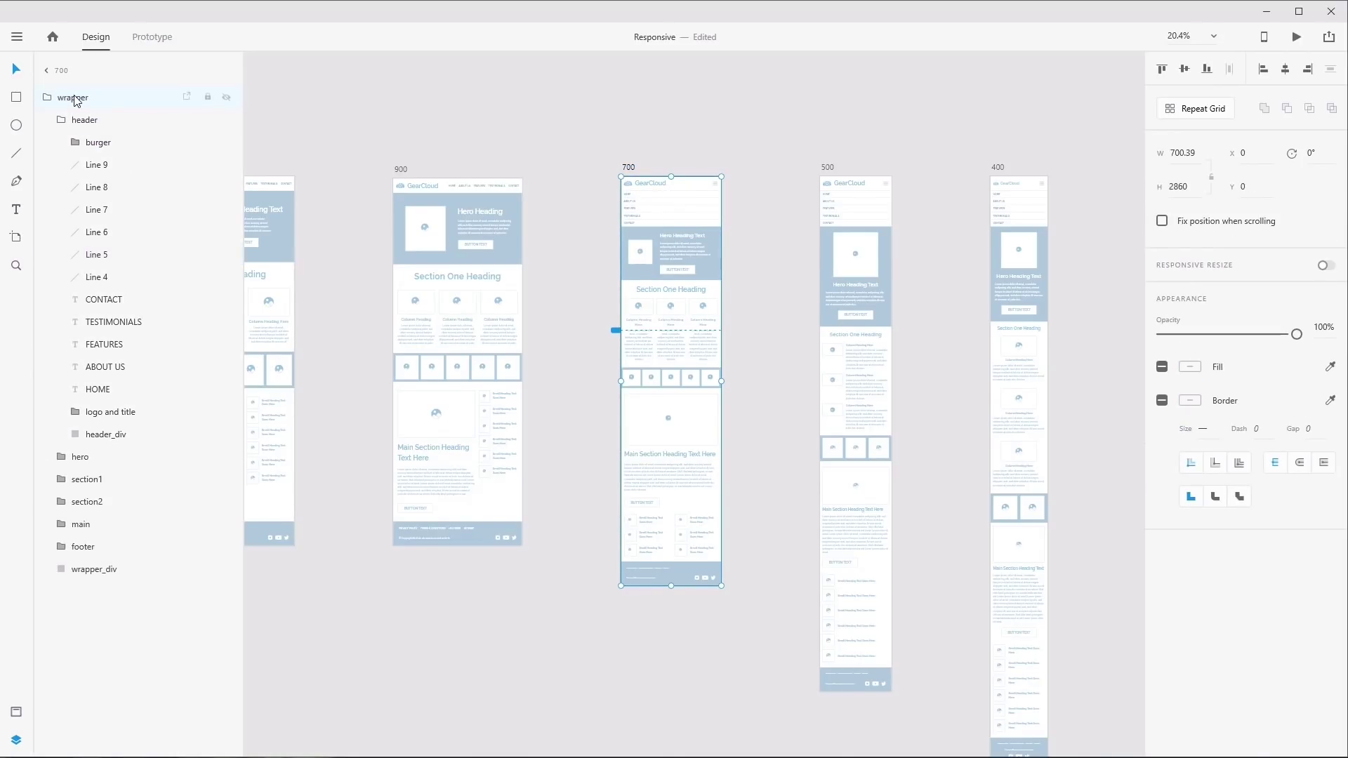
scroll(562, 575, down, 10)
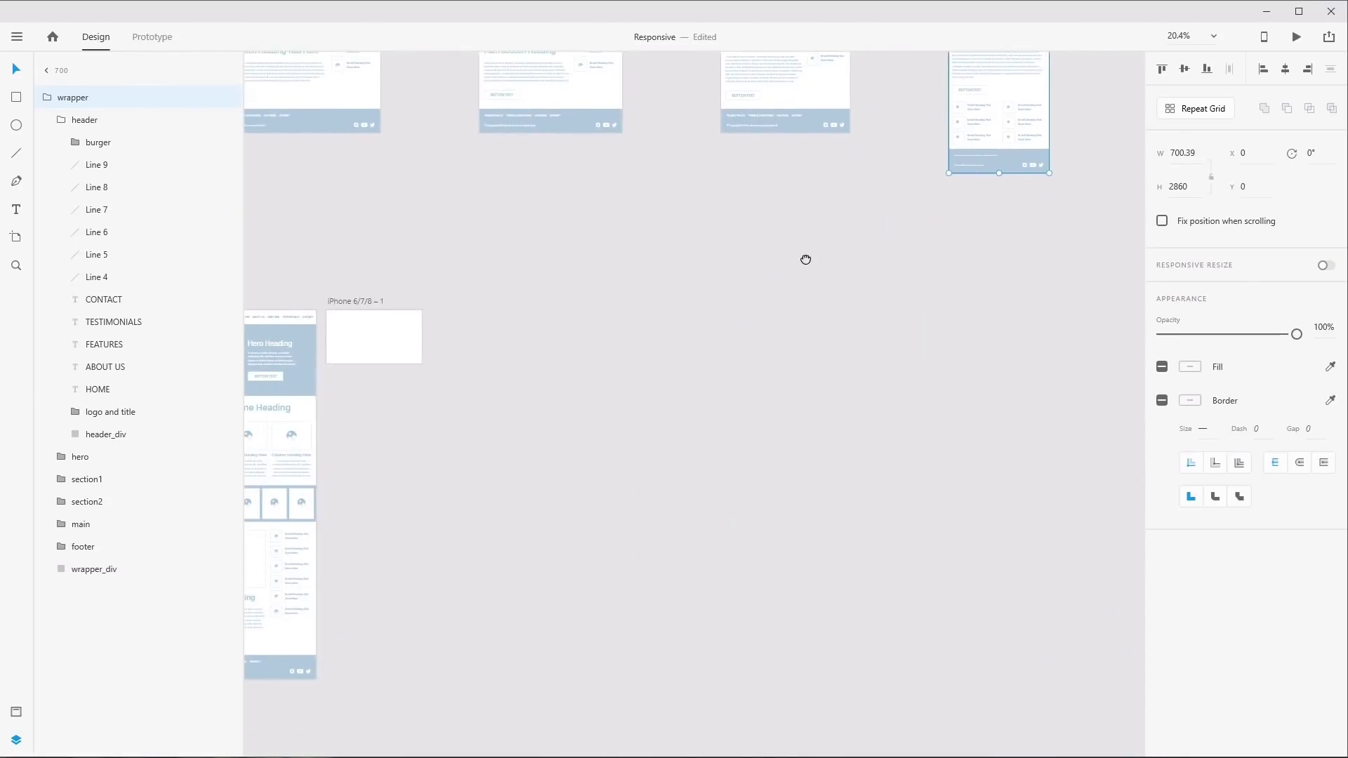
click(495, 351)
key(ctrl+v)
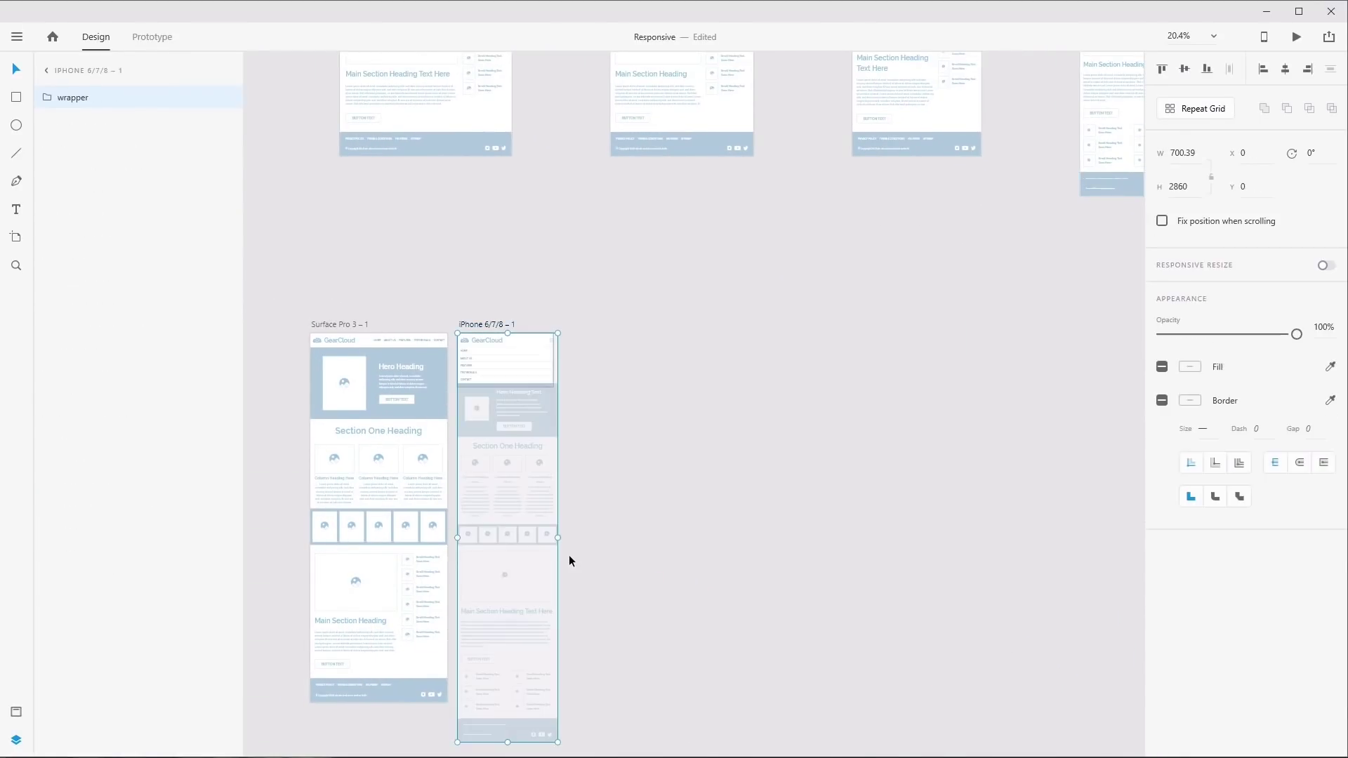
Narrow the pasted wrapper to 667 wide and extend the iPhone 6/7/8 artboard's height to about 2856
drag(554, 537, 553, 537)
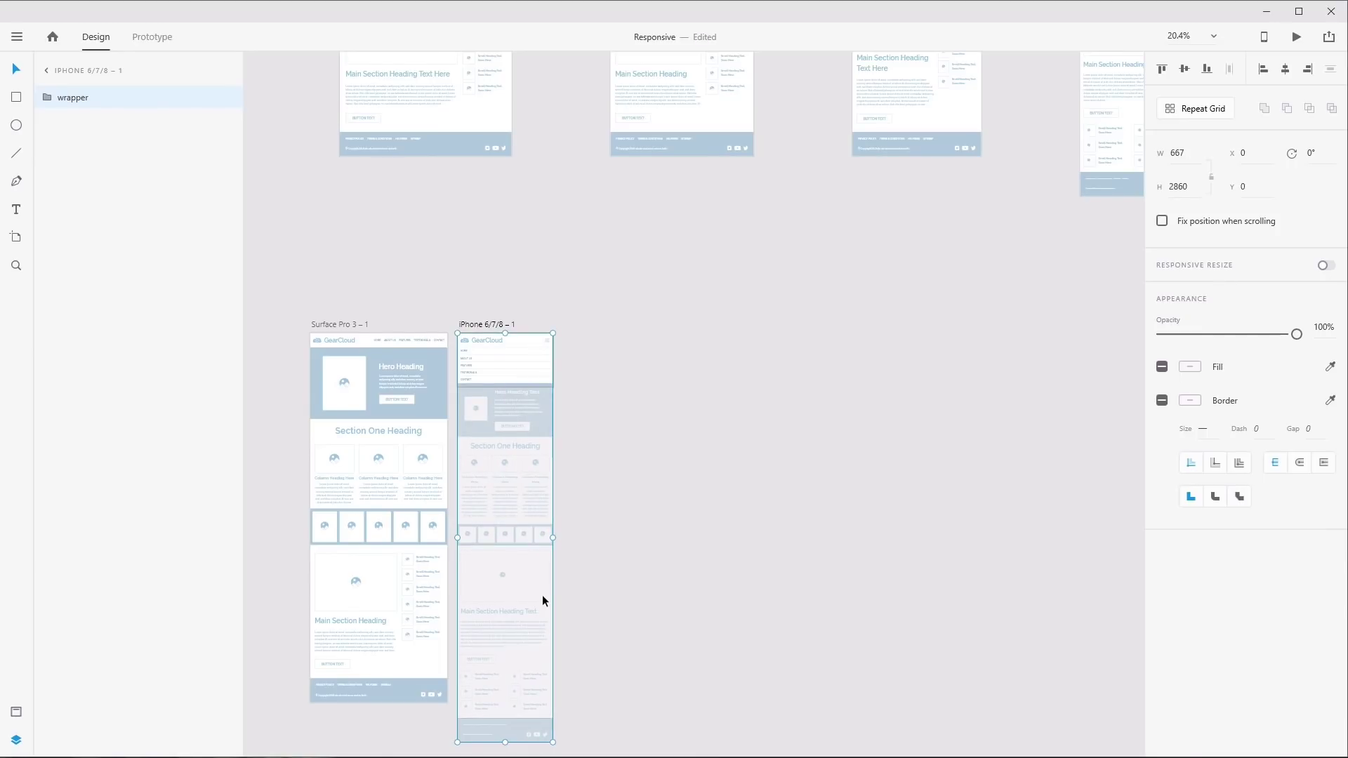
key(ctrl+z)
key(ctrl+z)
key(ctrl+z)
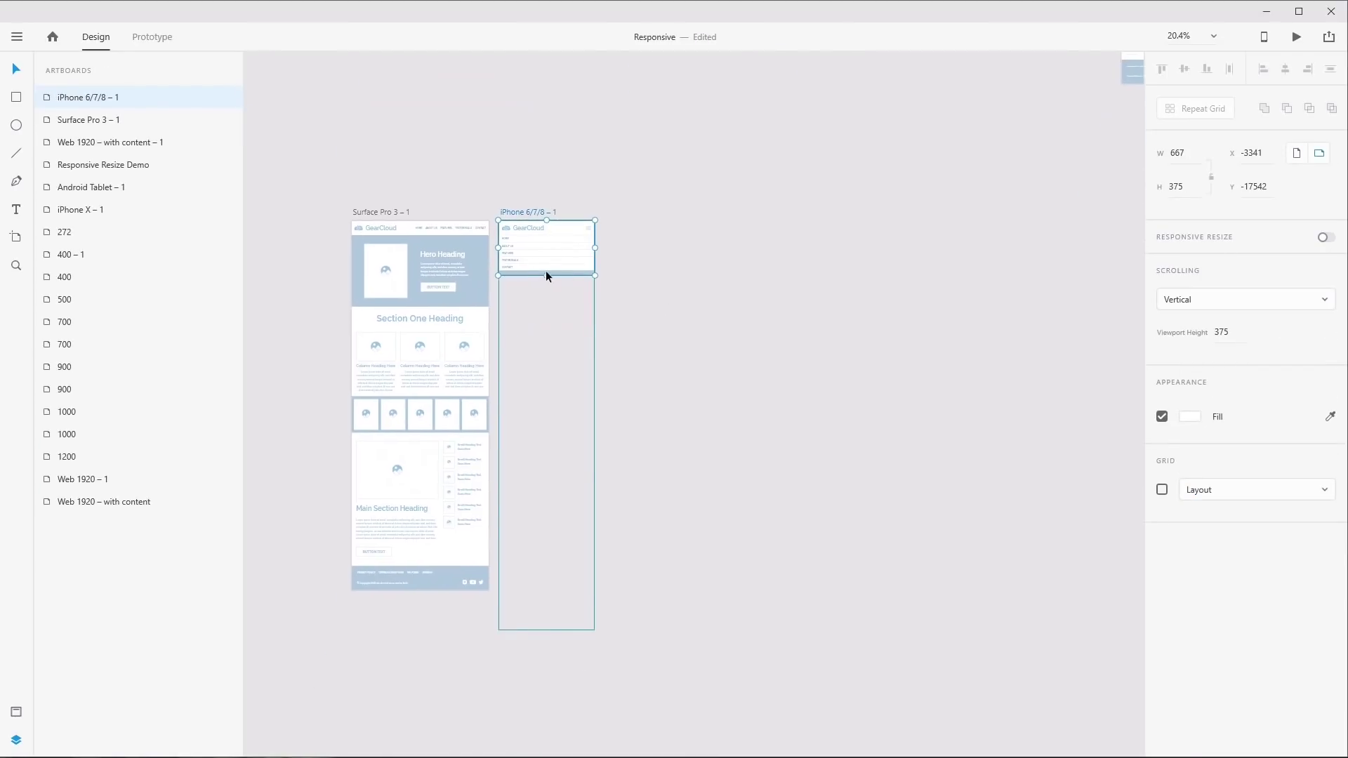
drag(547, 275, 587, 630)
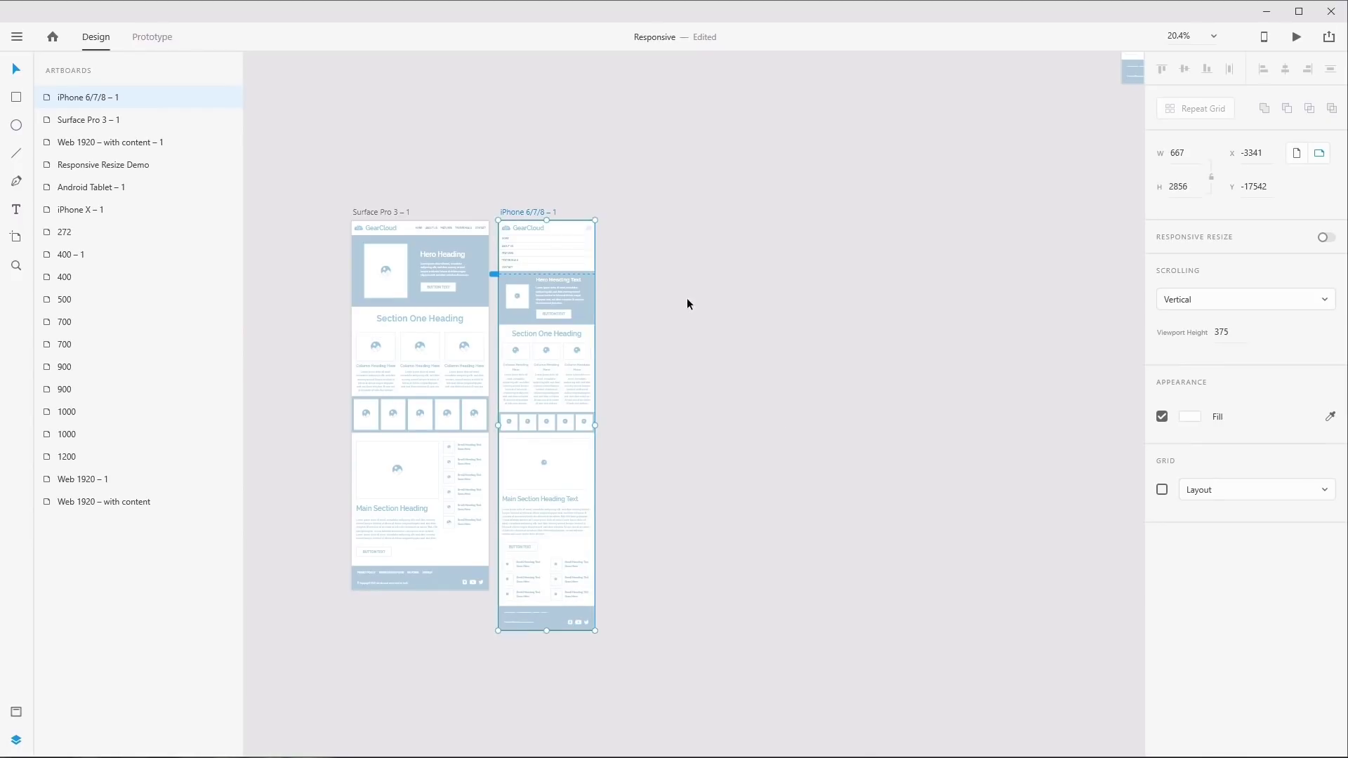
Preview the landscape iPhone 6/7/8 artboard, examine the page from its menu through the columns to the small headings, and close the preview
click(1298, 39)
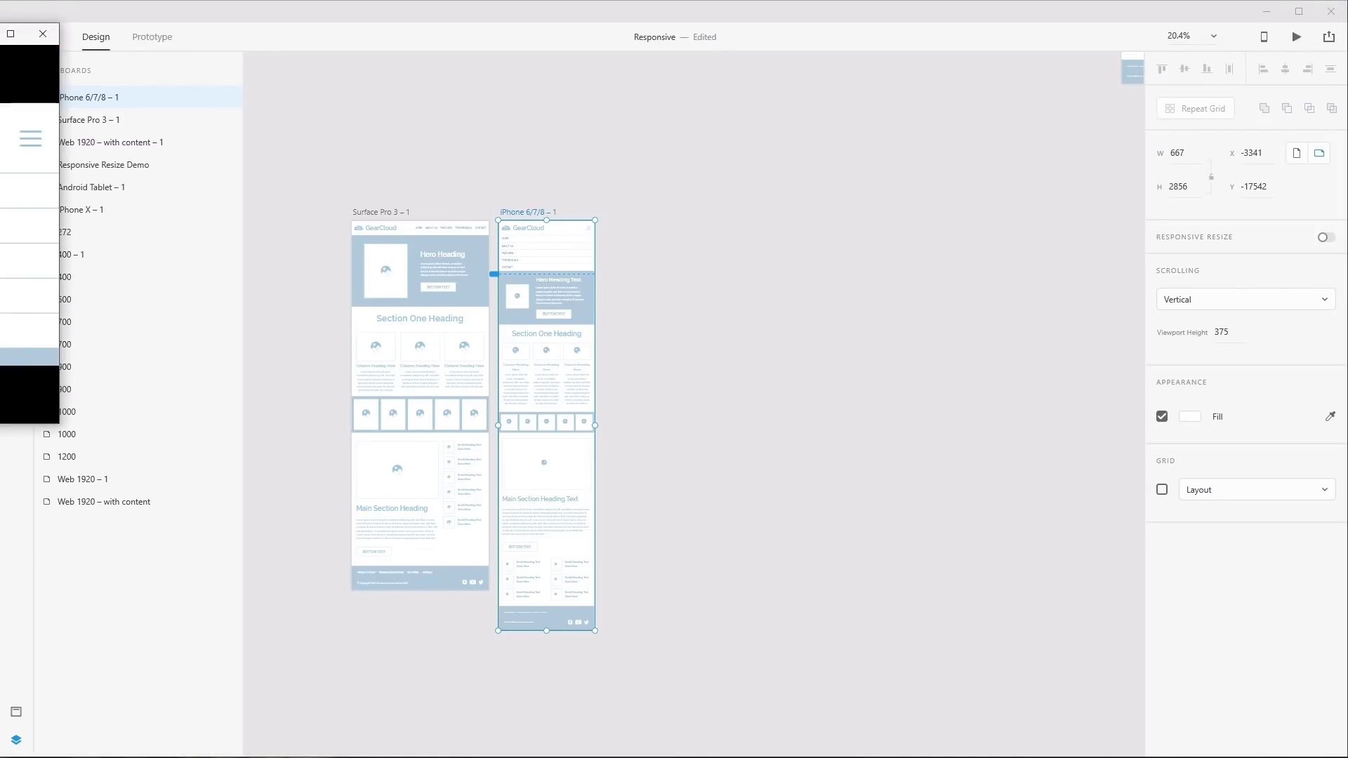
scroll(887, 321, down, 5)
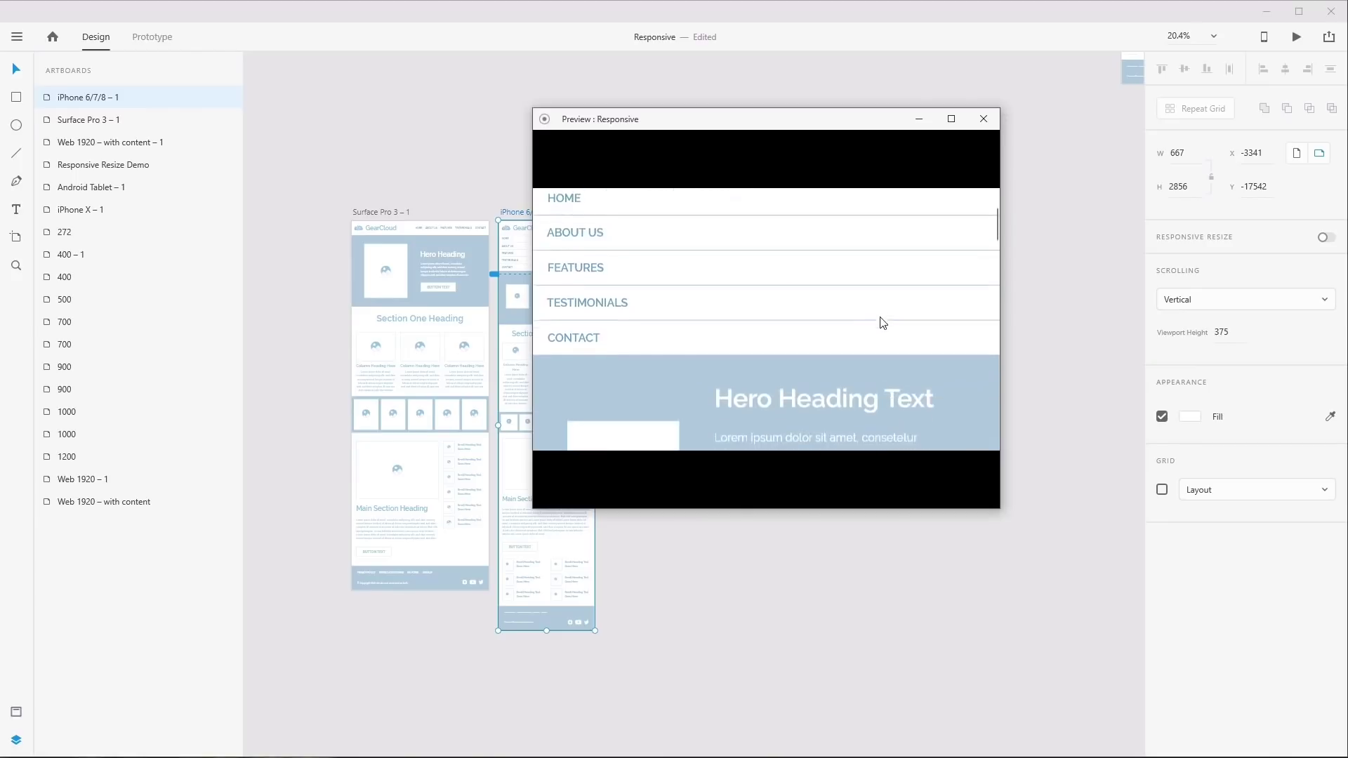
scroll(887, 322, down, 10)
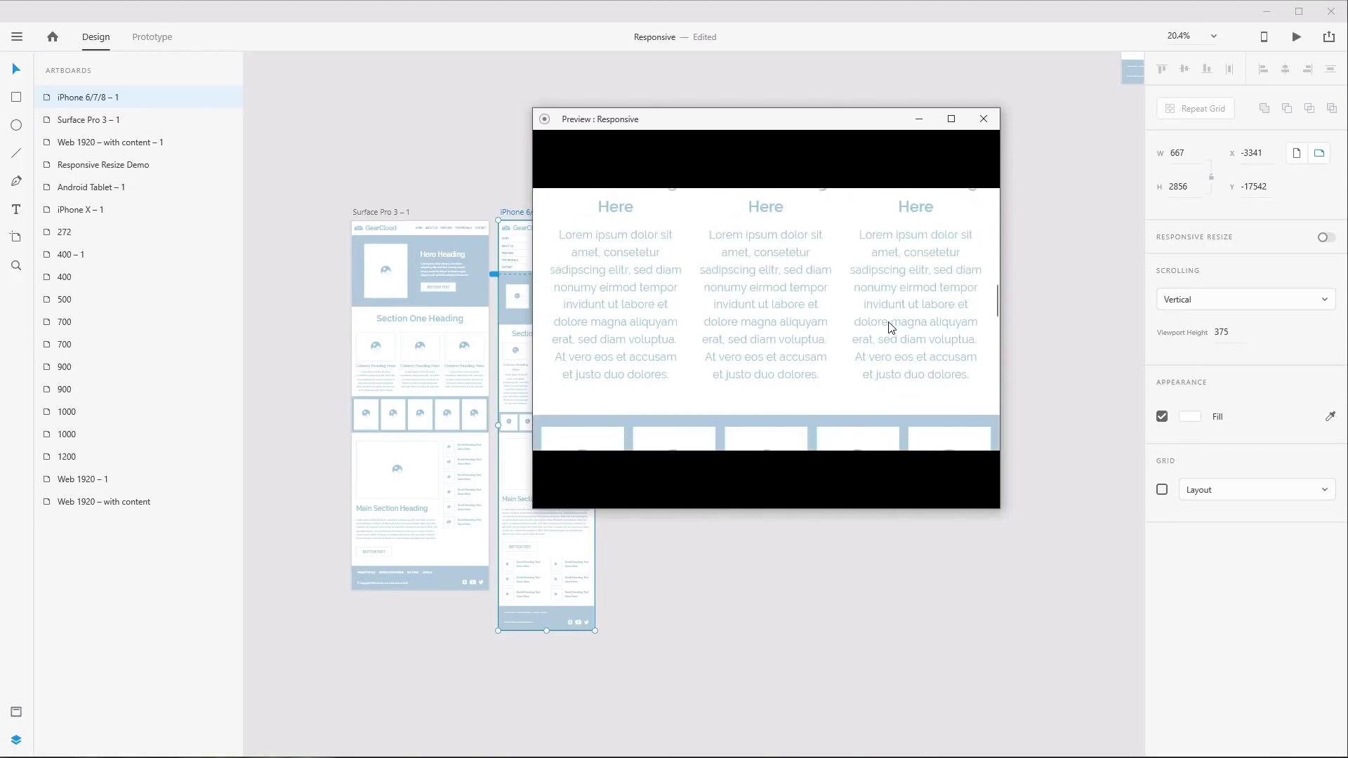
scroll(891, 327, down, 10)
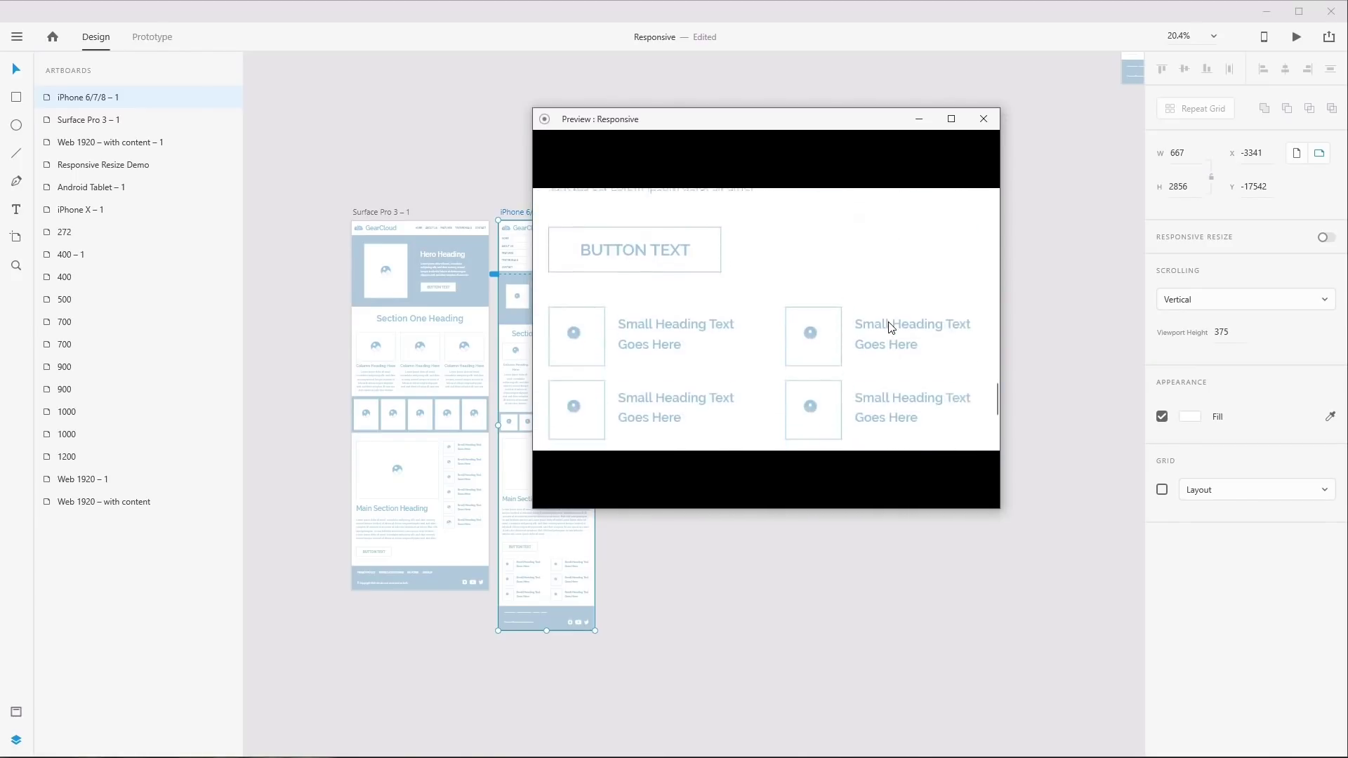
scroll(884, 323, up, 10)
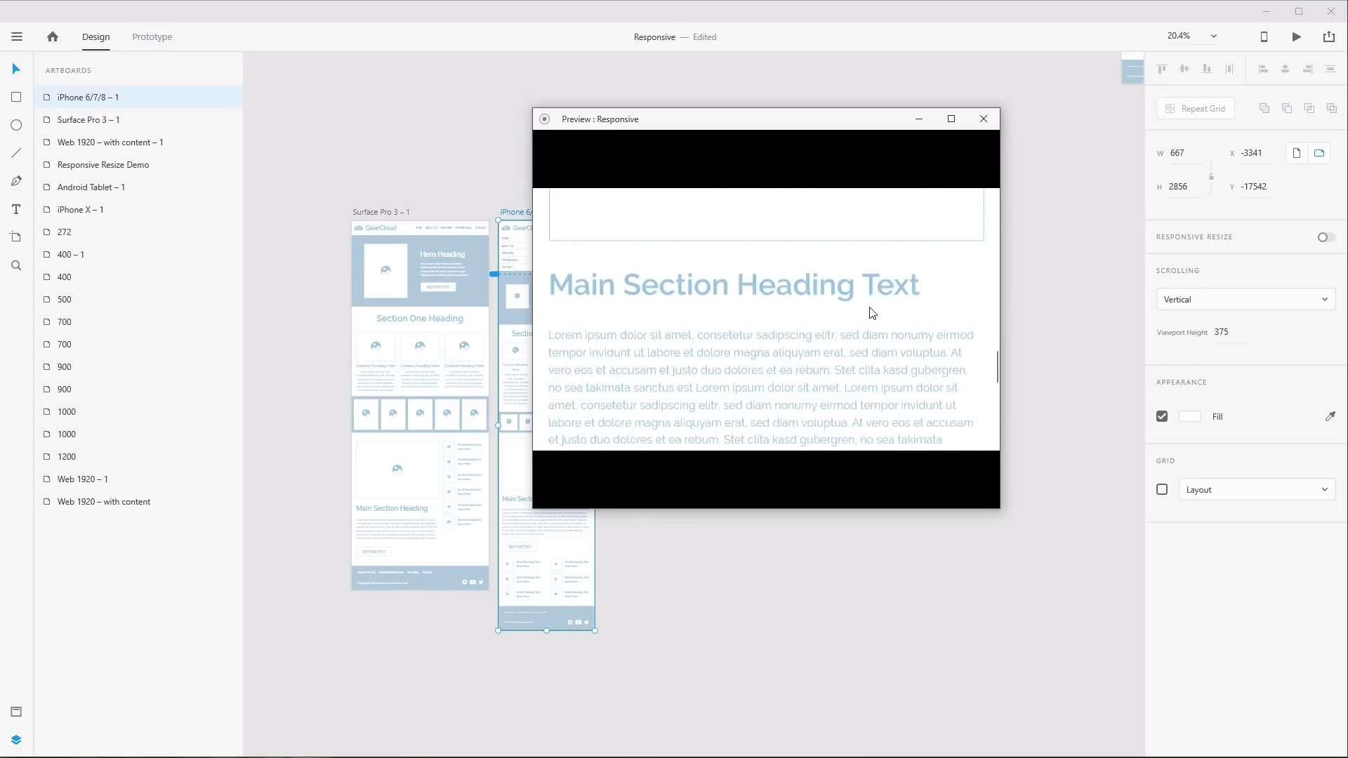
scroll(871, 313, up, 10)
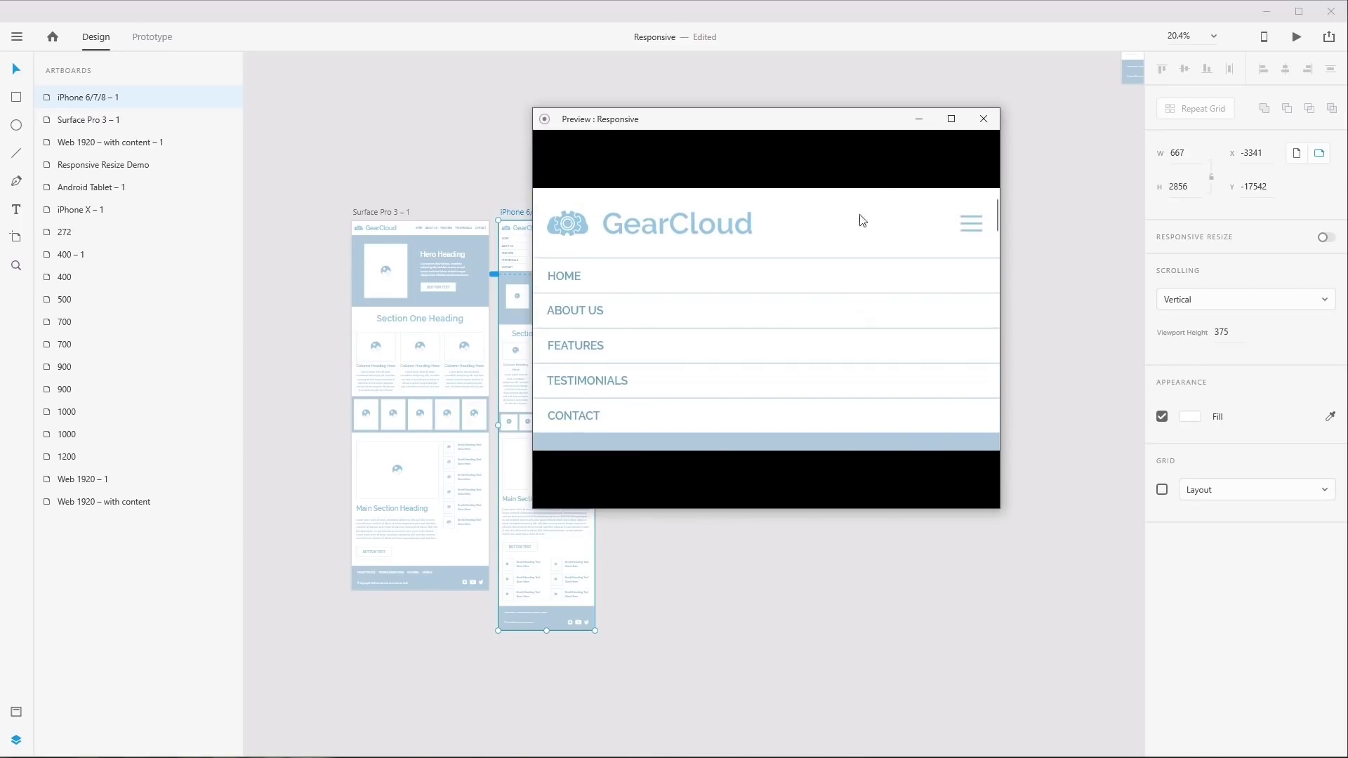
click(984, 119)
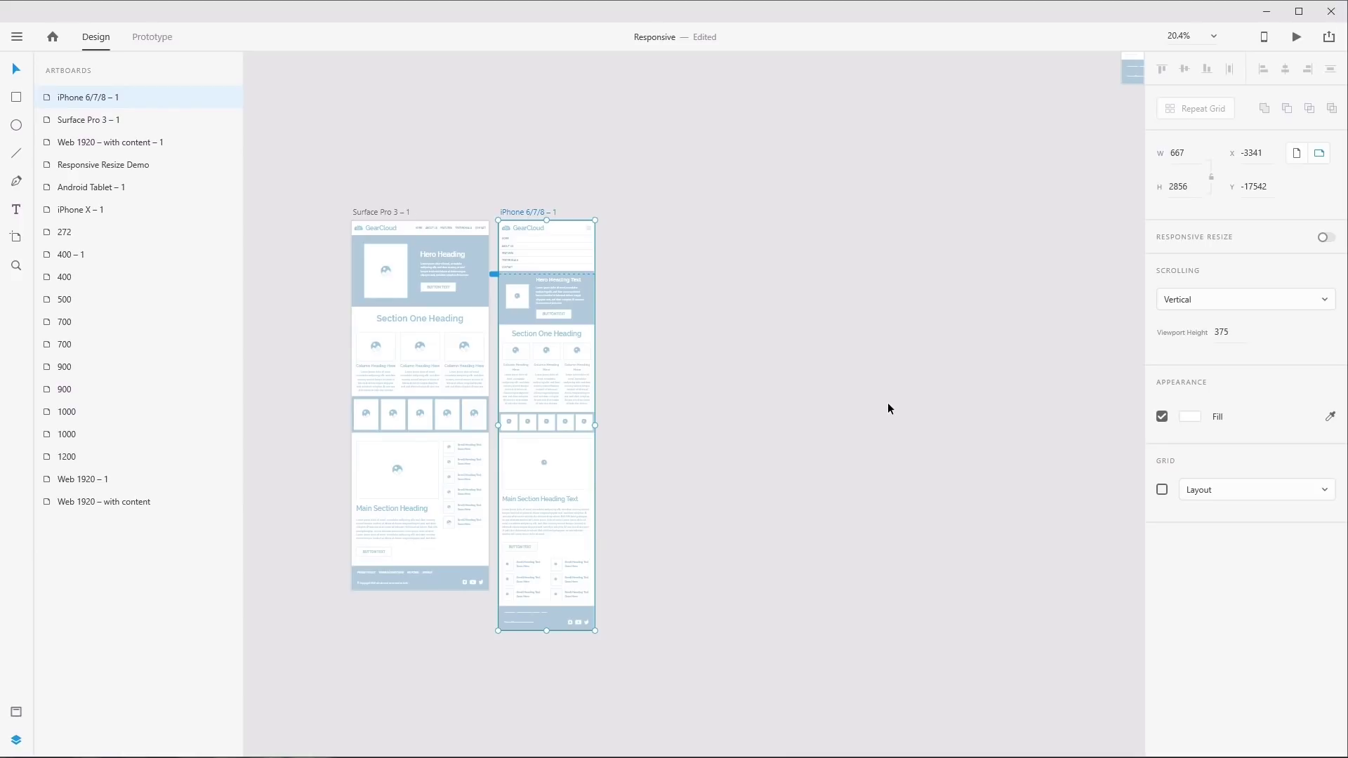
scroll(901, 259, up, 10)
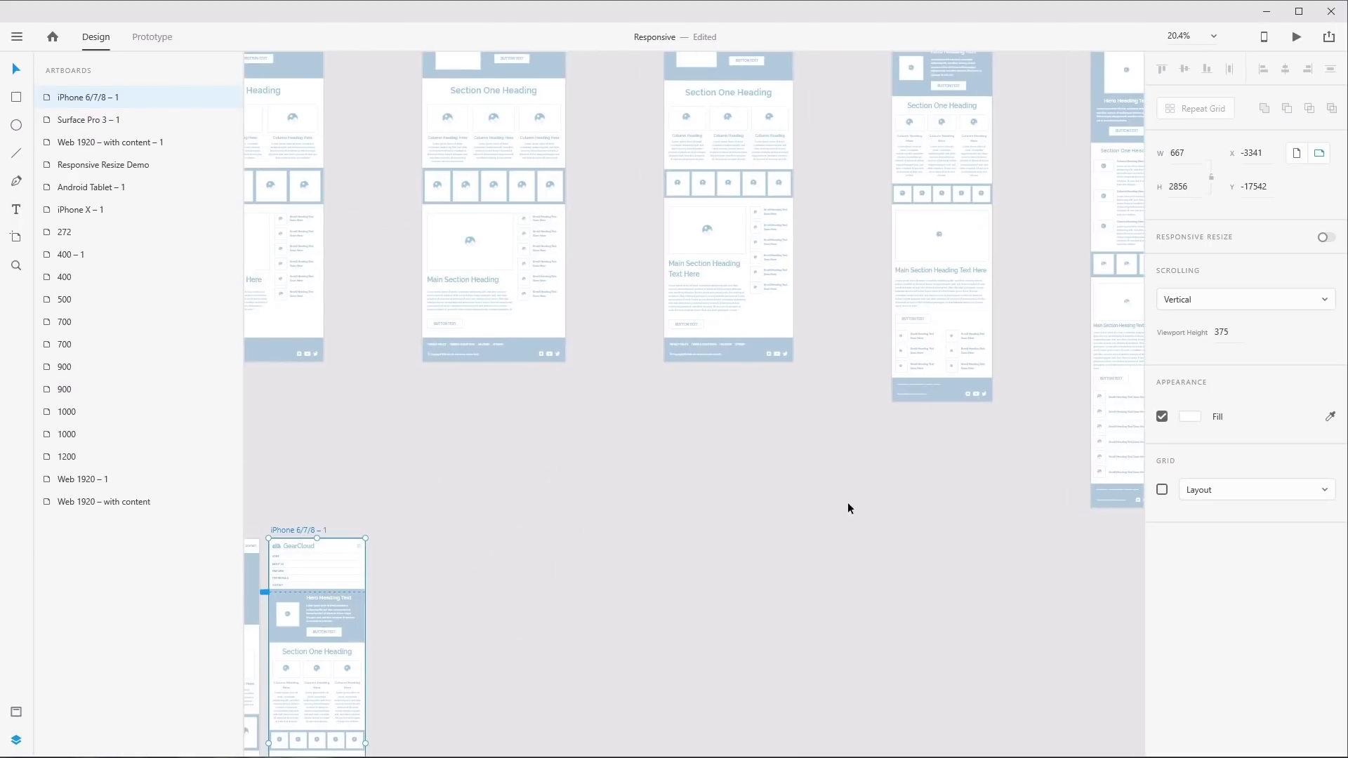
scroll(344, 601, right, 1)
drag(345, 602, 905, 621)
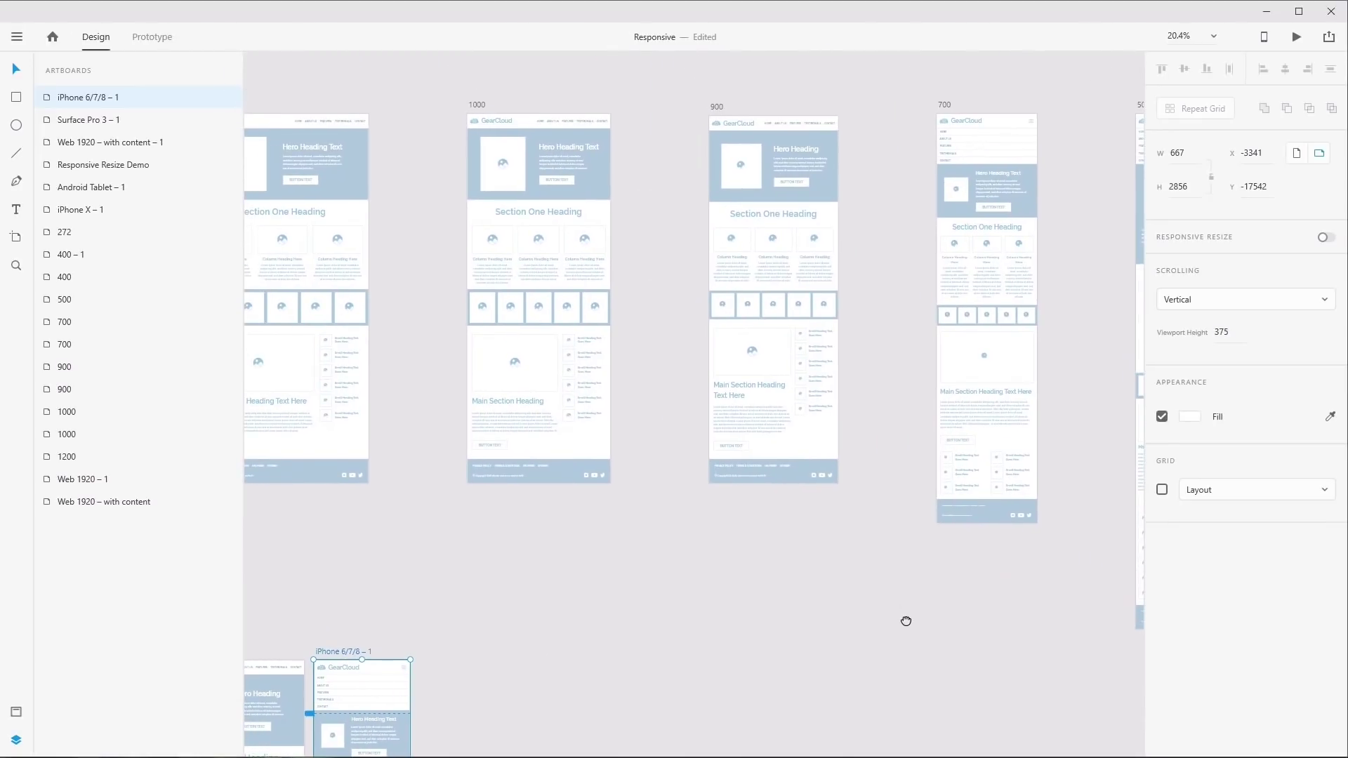
drag(625, 637, 730, 430)
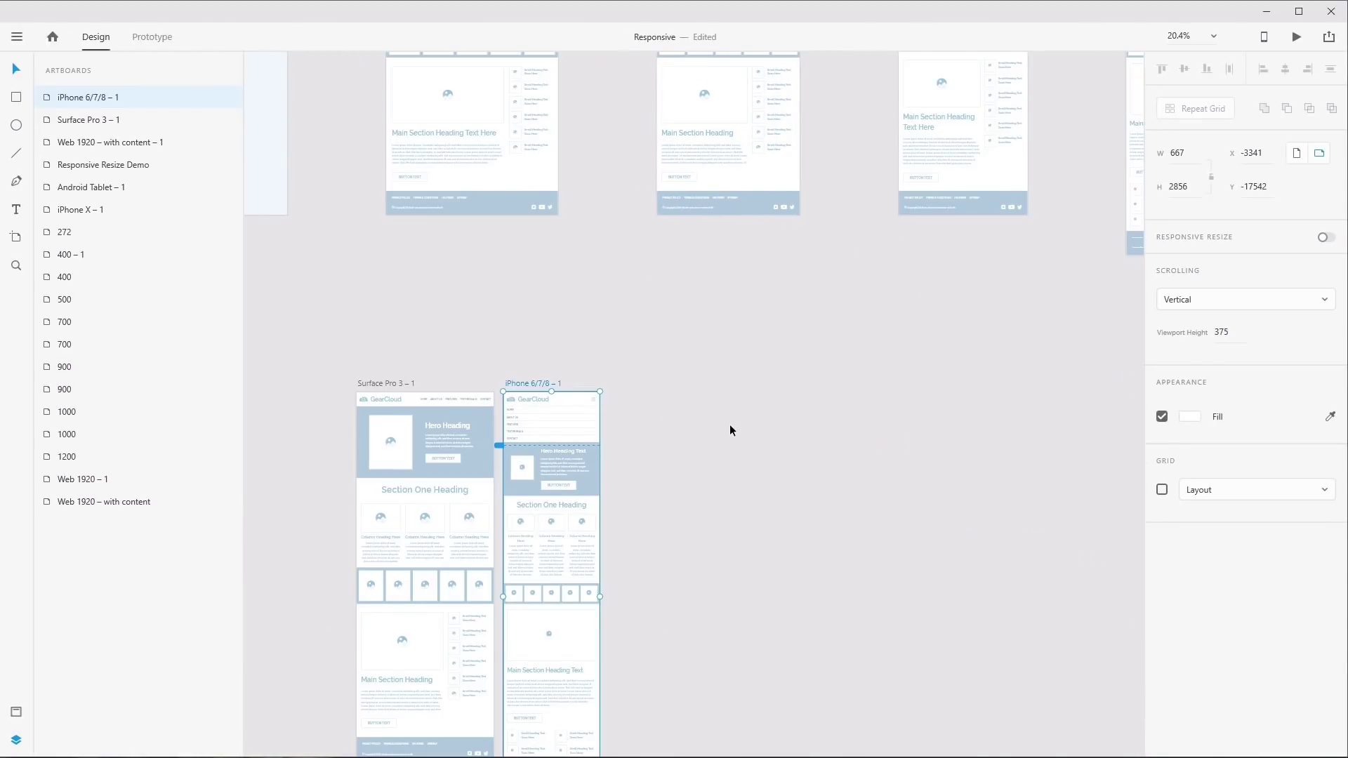
click(730, 425)
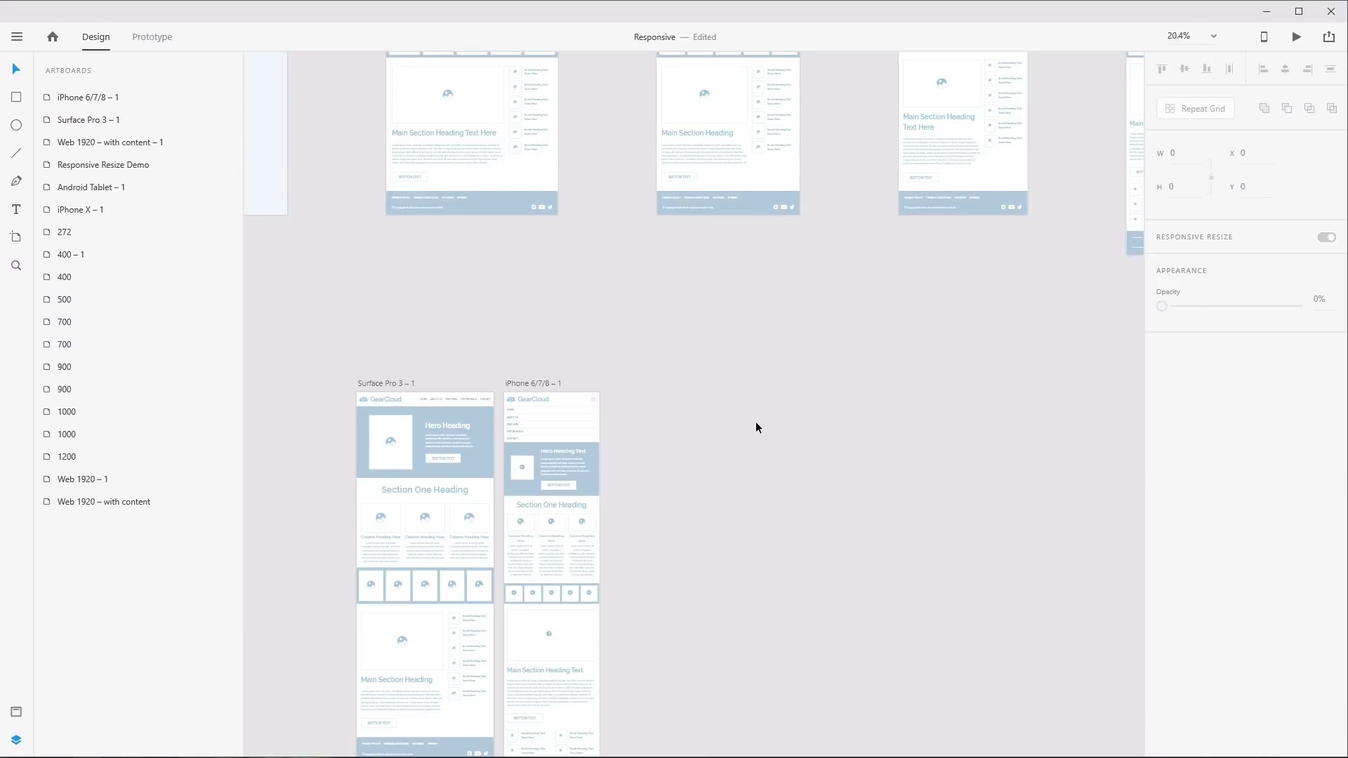